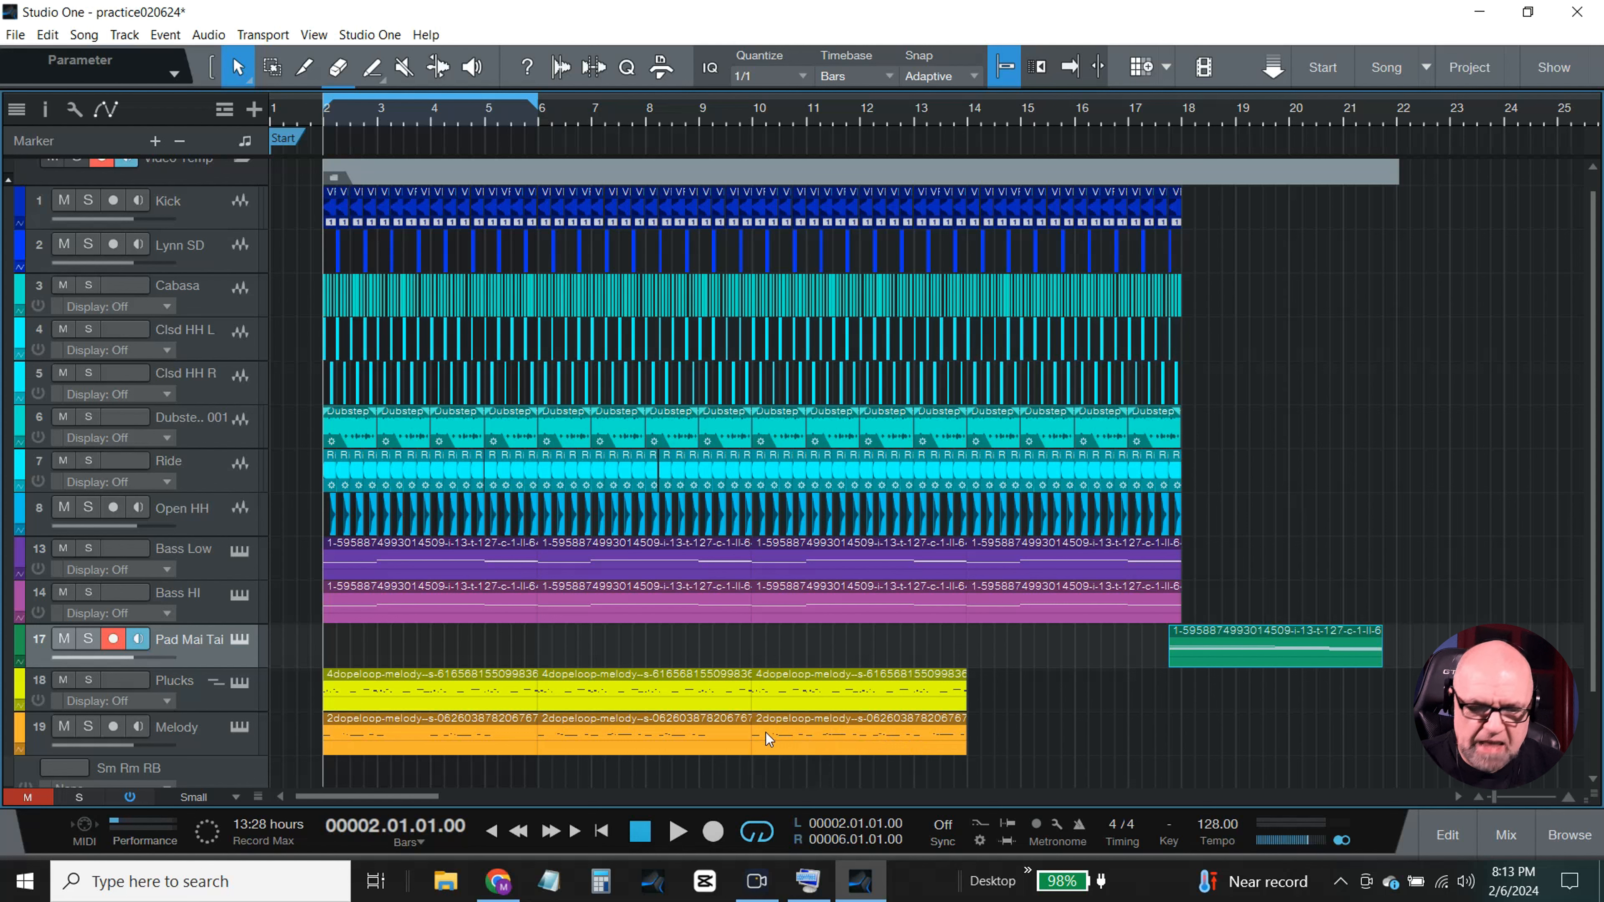
# - Duplicate the last Melody clip and move the copy to the Pad Mai Tai track at bar 2
pyautogui.click(872, 737)
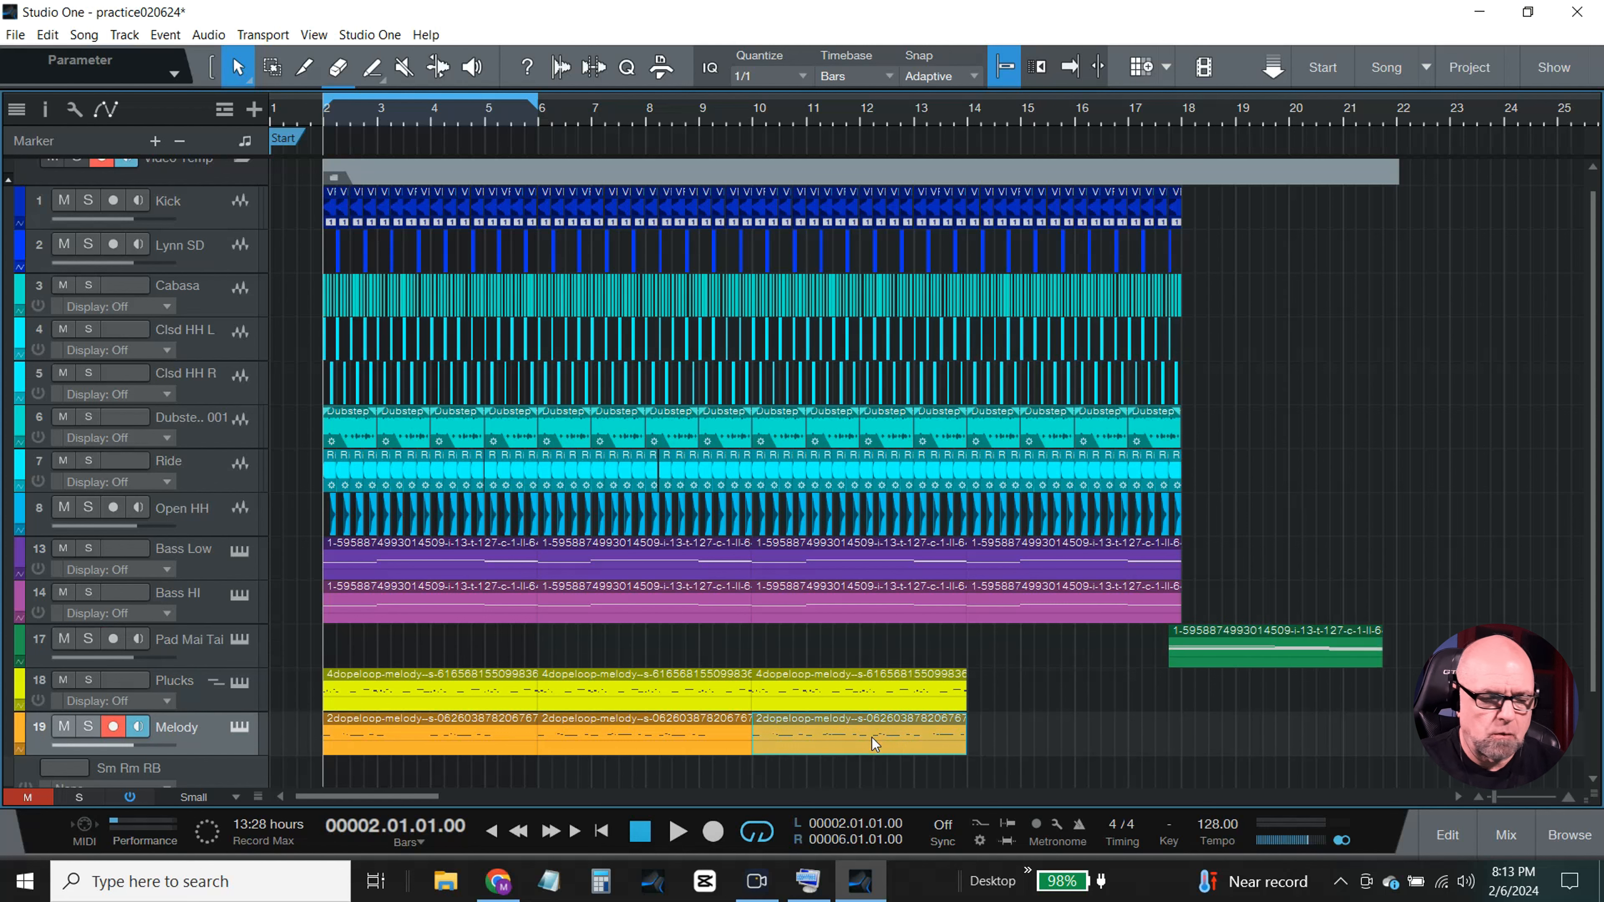
pyautogui.press('d')
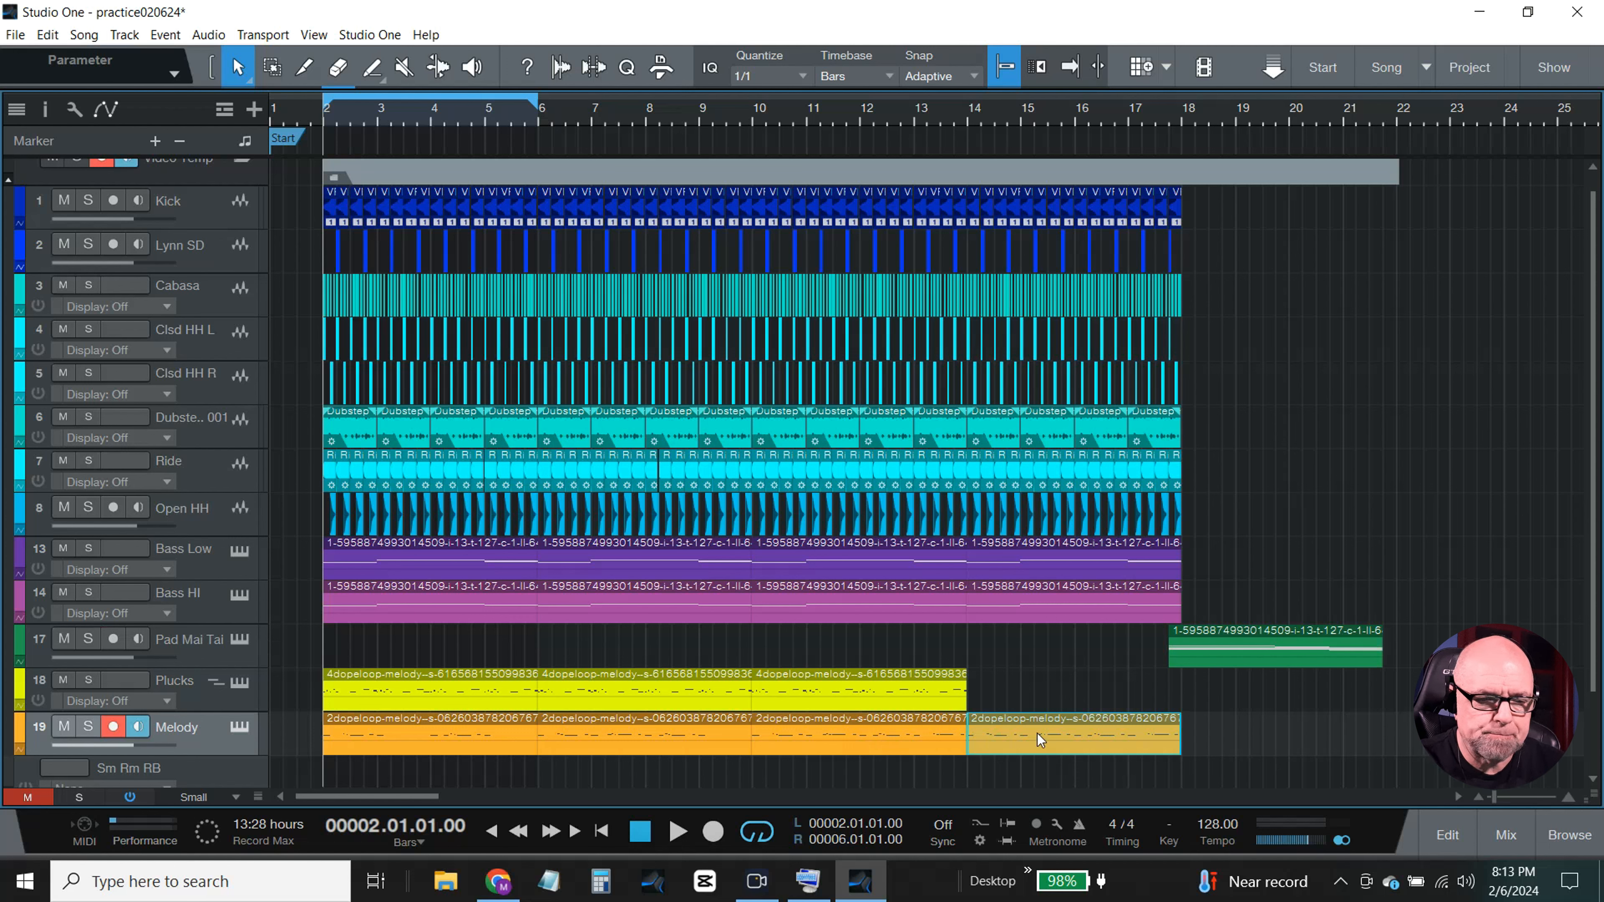
pyautogui.moveTo(1037, 734); pyautogui.dragTo(392, 656)
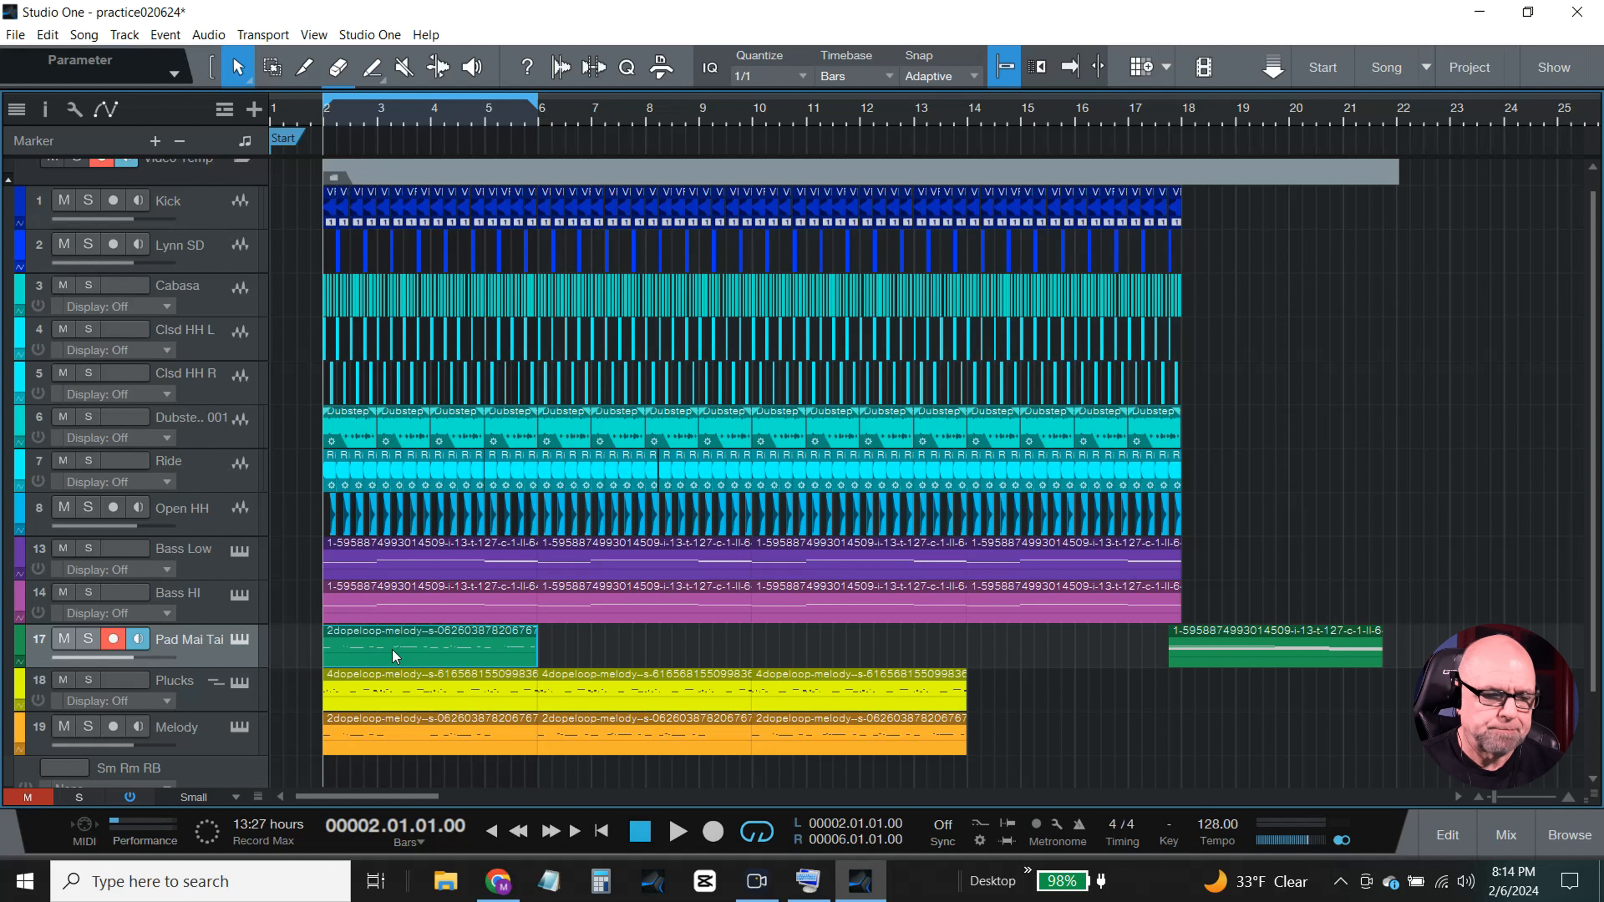
# - Open the new Pad Mai Tai clip for note editing, shrink its velocity lane and enlarge the view of bars 2 to 5
pyautogui.doubleClick(427, 654)
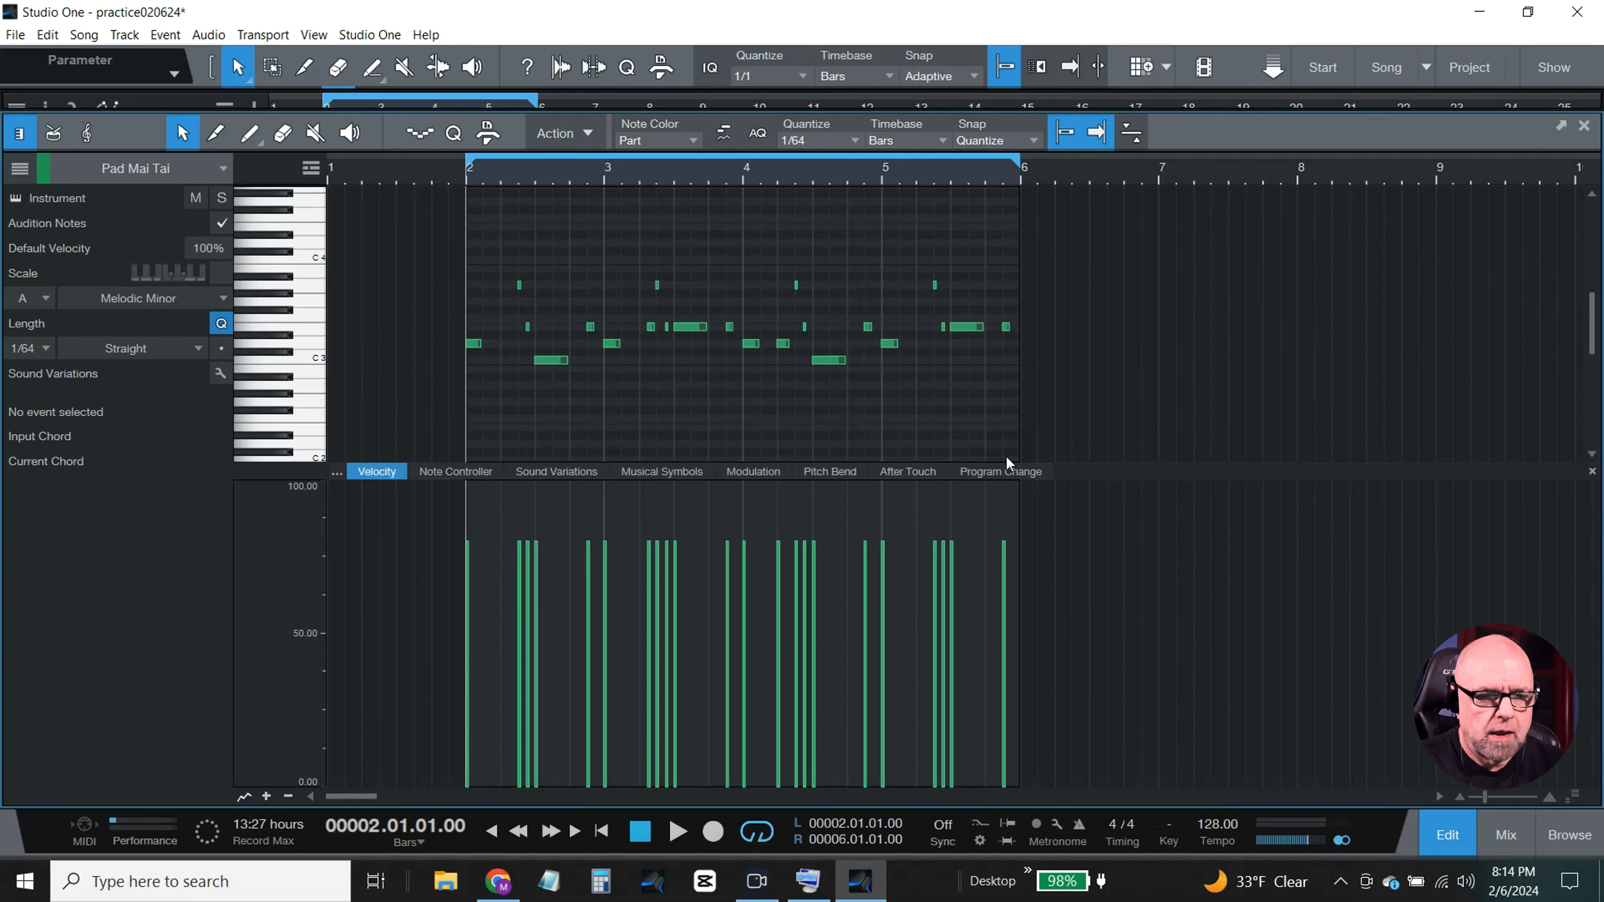
pyautogui.moveTo(1156, 466); pyautogui.dragTo(1210, 731)
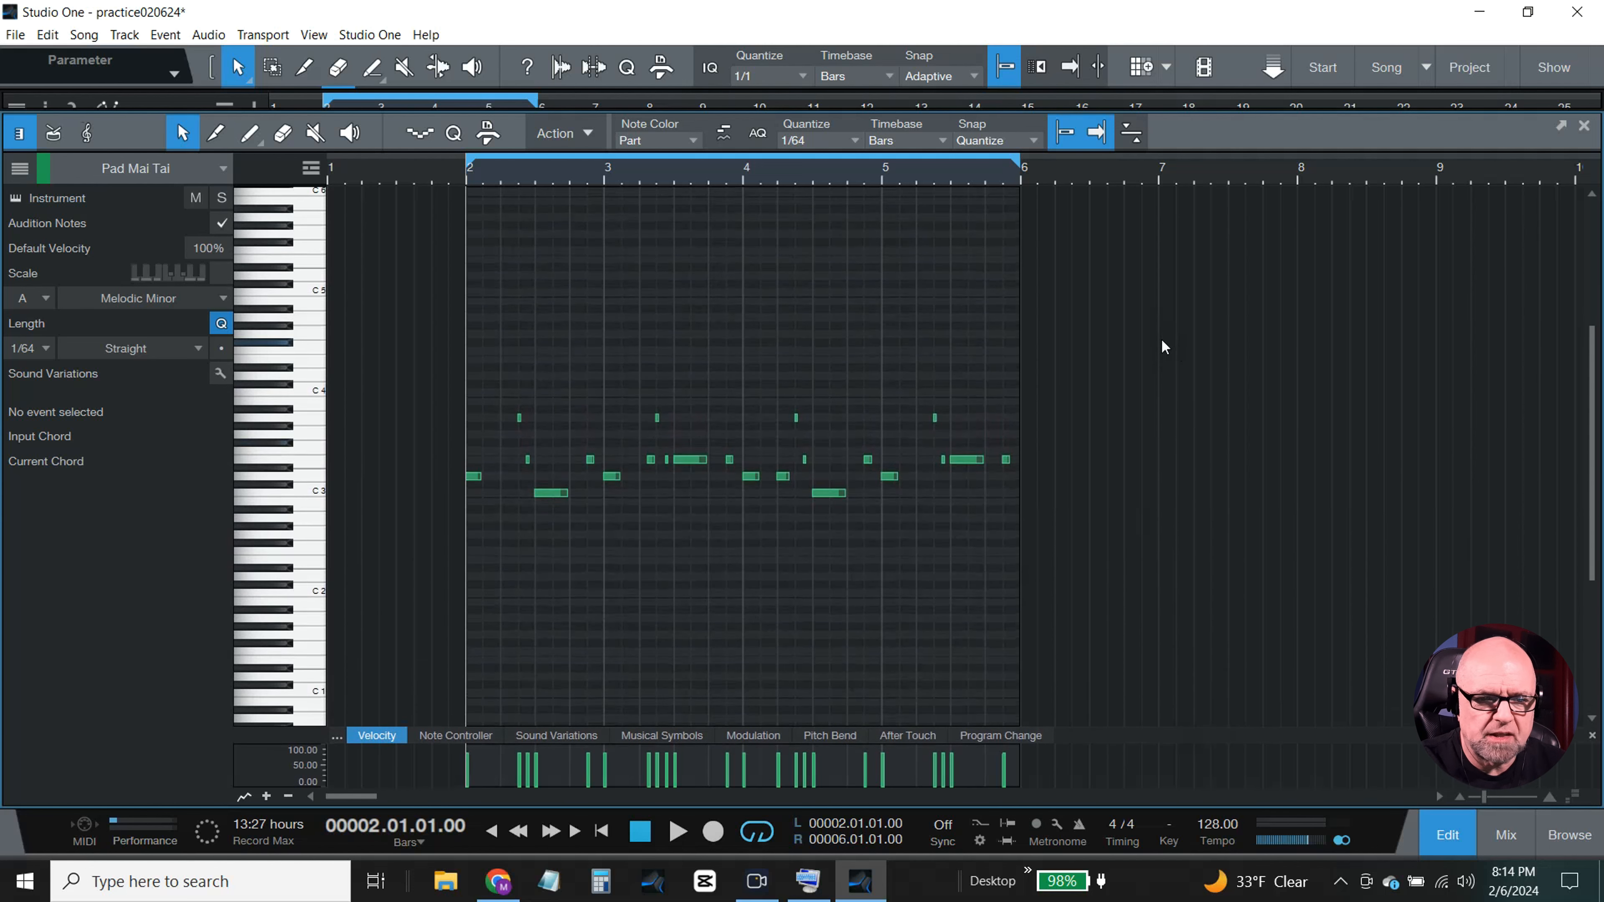
pyautogui.press('e')
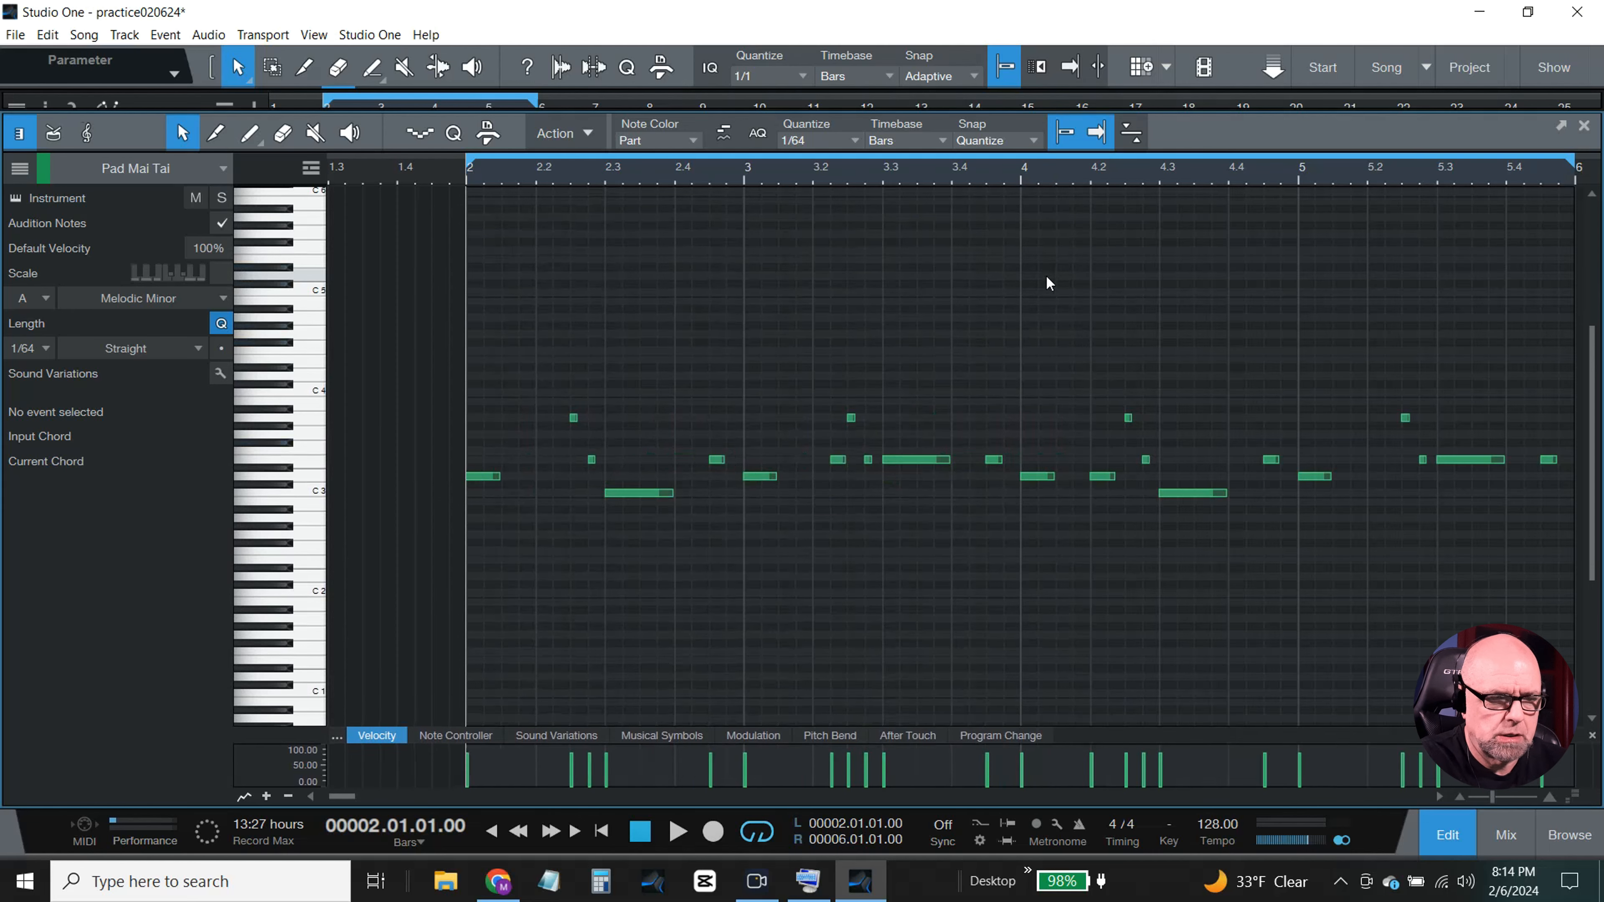
pyautogui.hotkey('shift', 'w')
pyautogui.hotkey('shift', 'w')
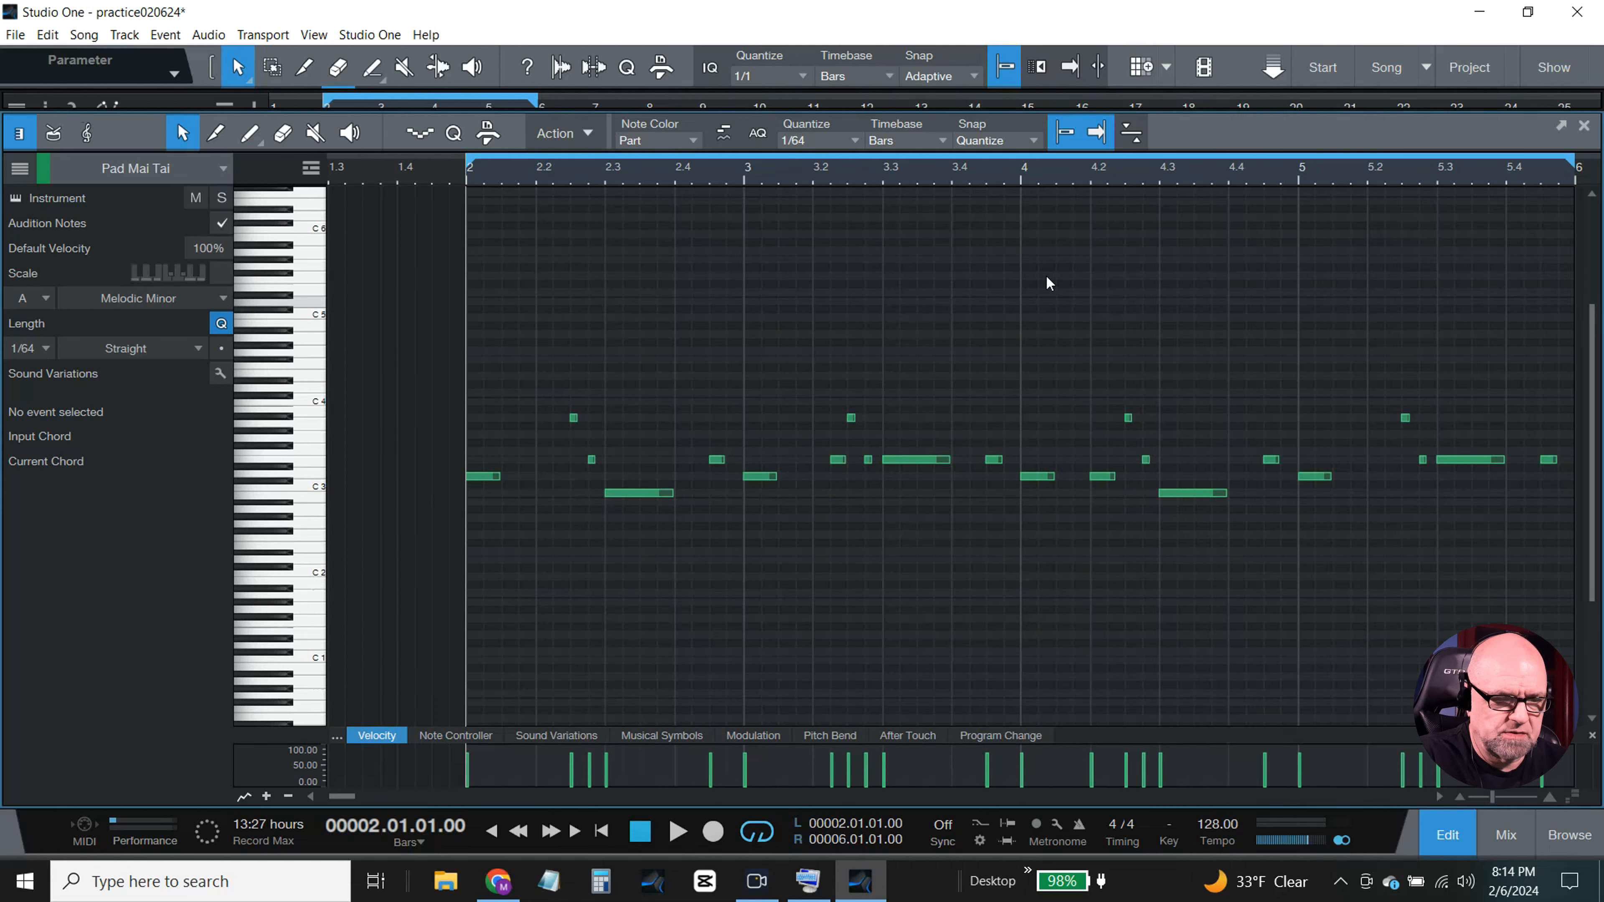
pyautogui.press('w')
pyautogui.press('w')
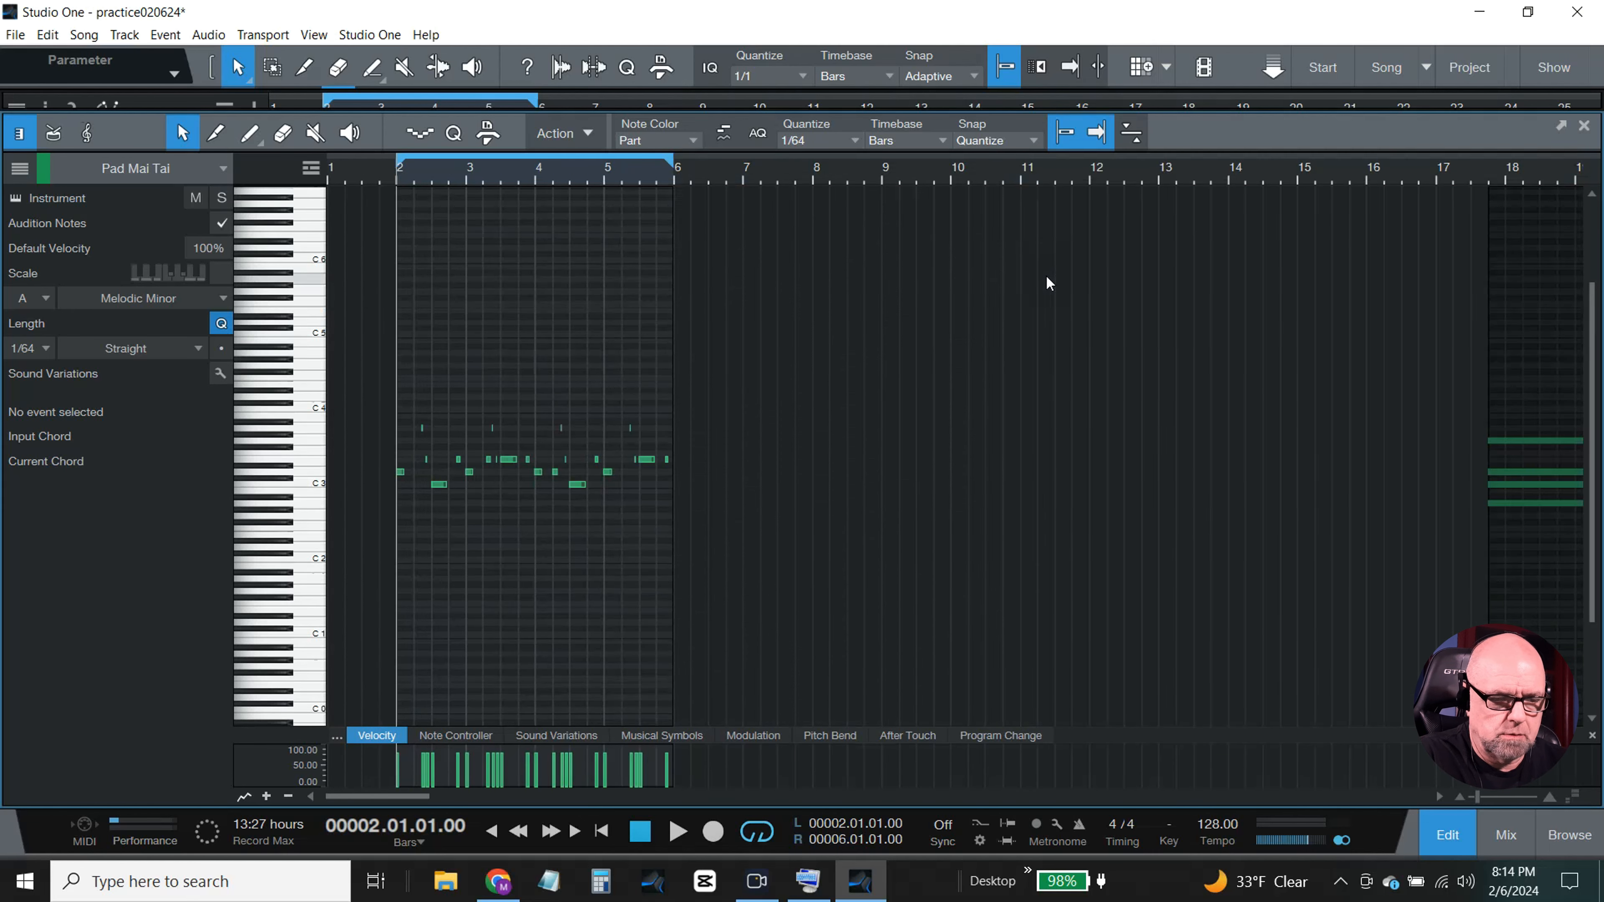
pyautogui.hotkey('shift', 'e')
pyautogui.hotkey('shift', 'e')
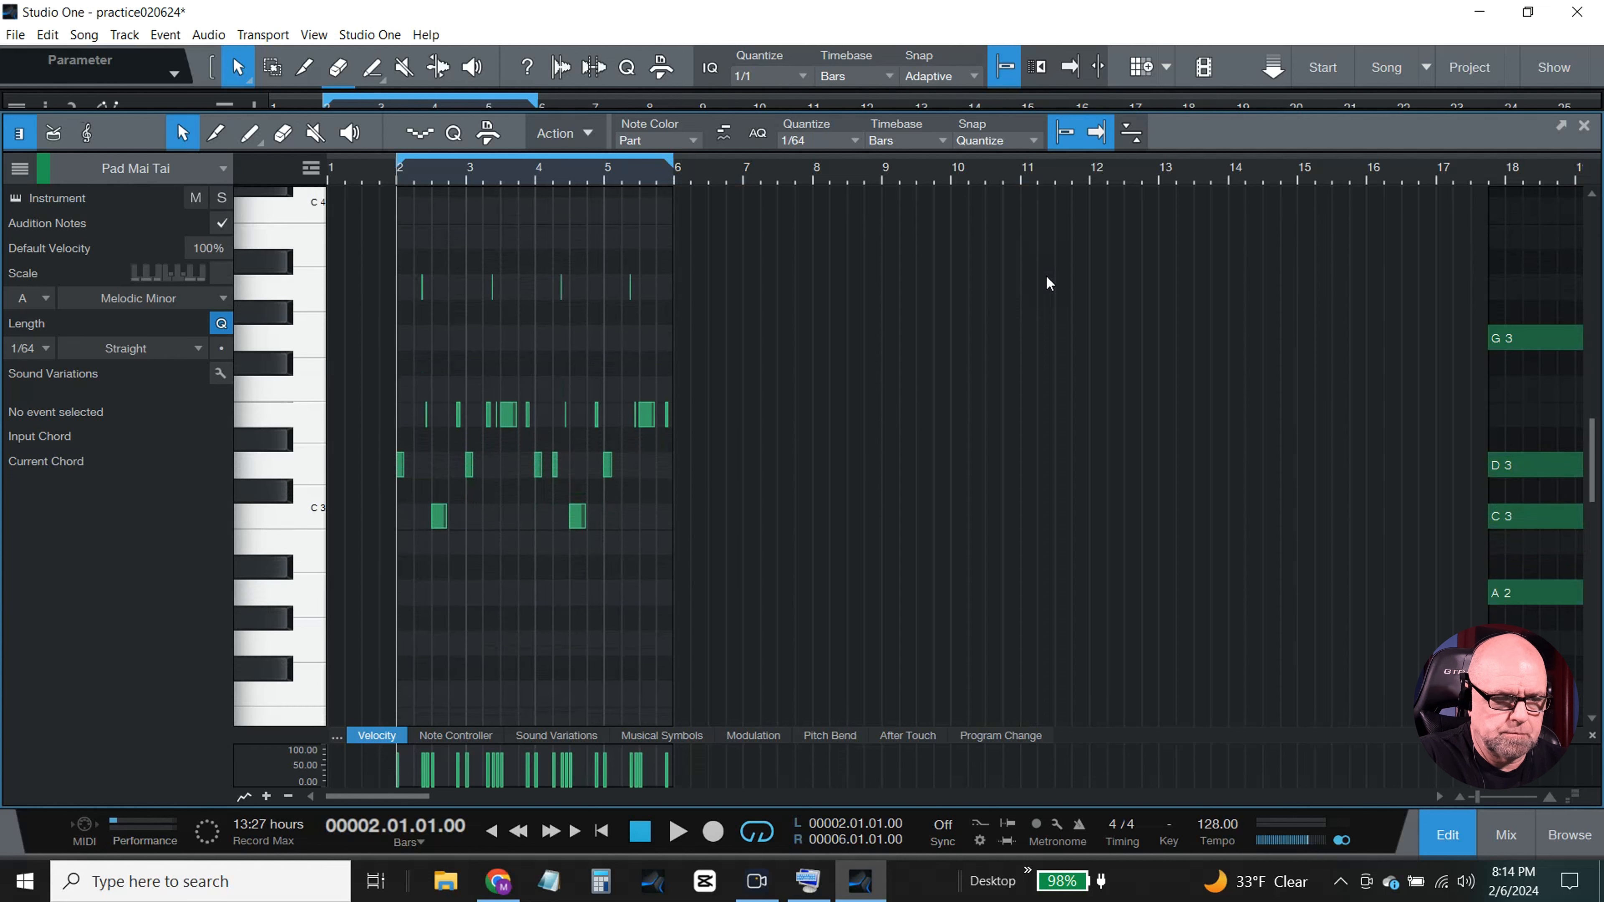
pyautogui.press('w')
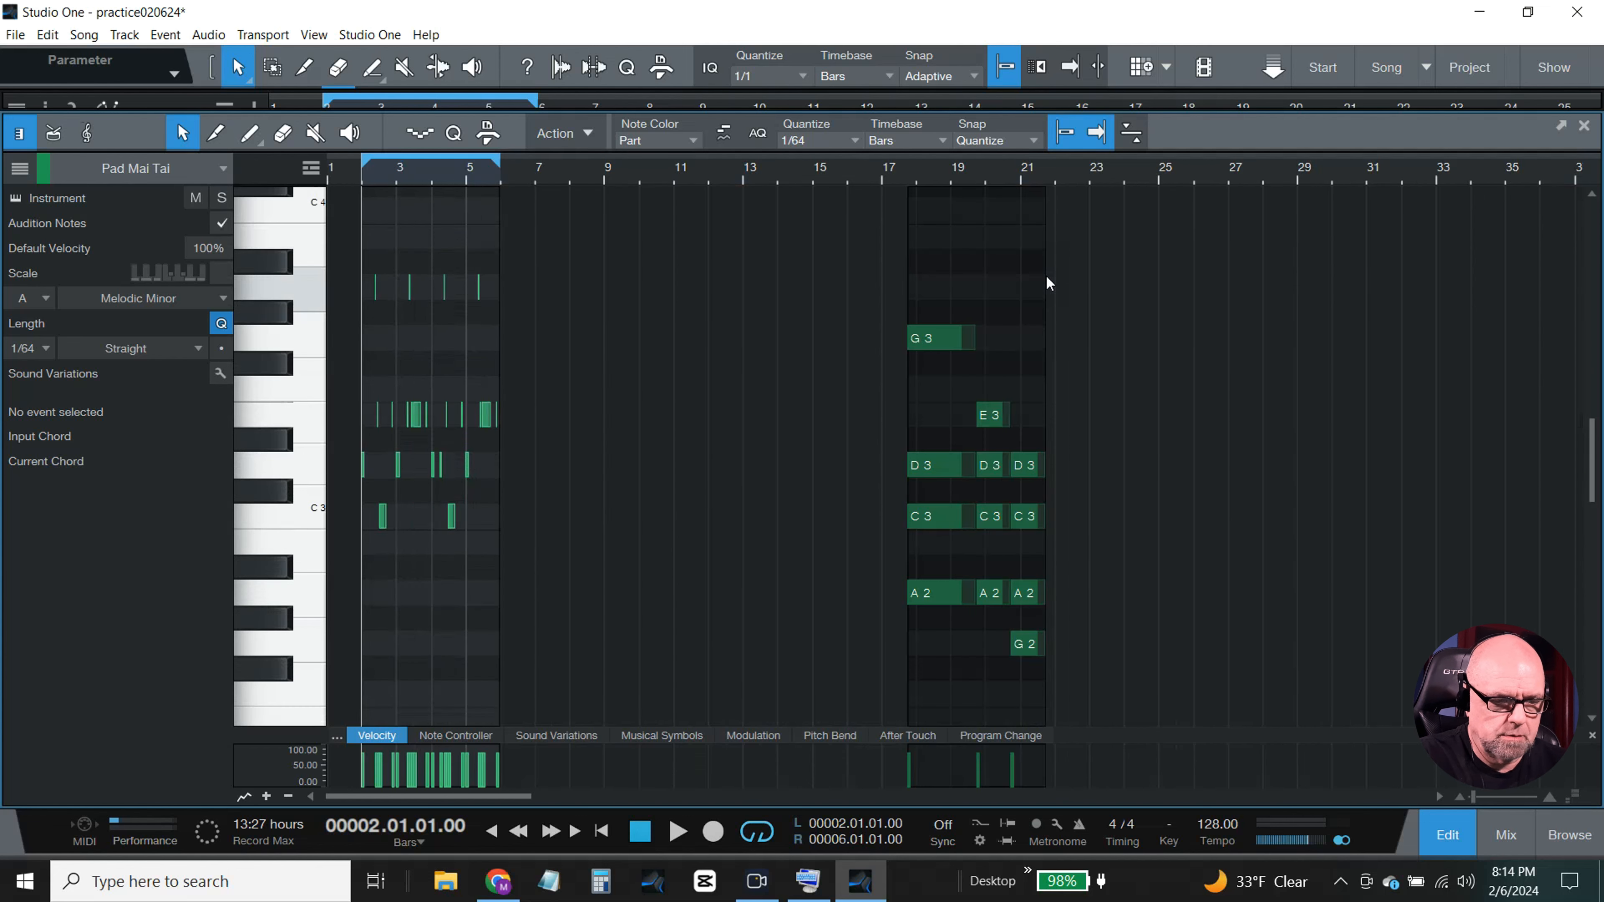
pyautogui.press('e')
pyautogui.press('e')
pyautogui.press('e')
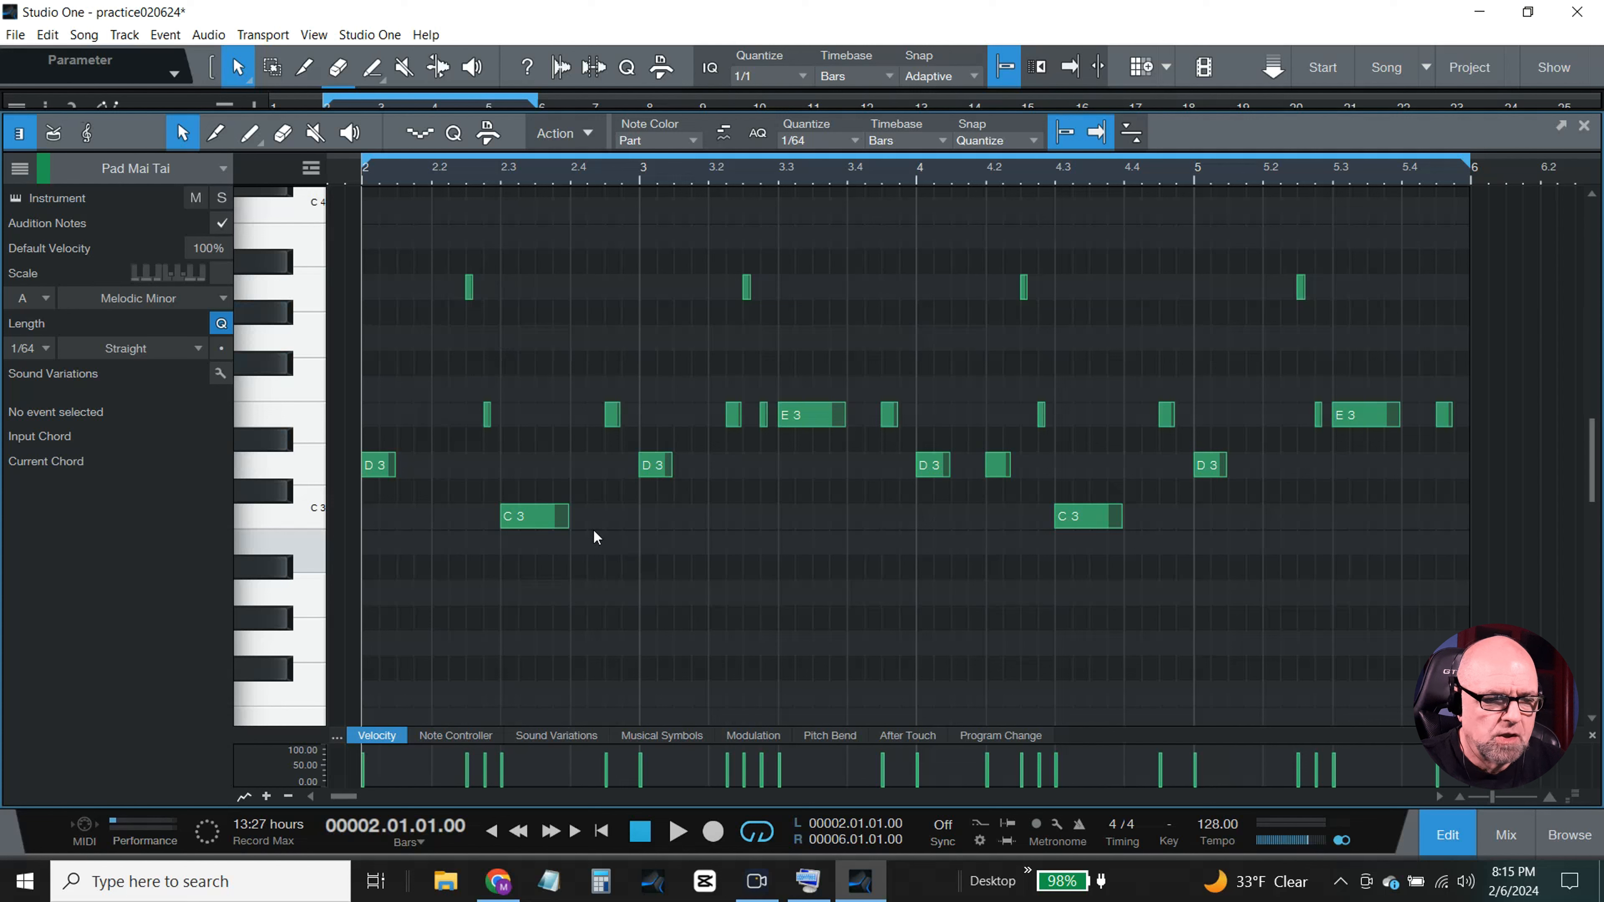
# - Delete the short E3 at the end of bar 2 and the last three E3 notes in bar 3, including the long one
pyautogui.click(612, 415)
pyautogui.press('Delete')
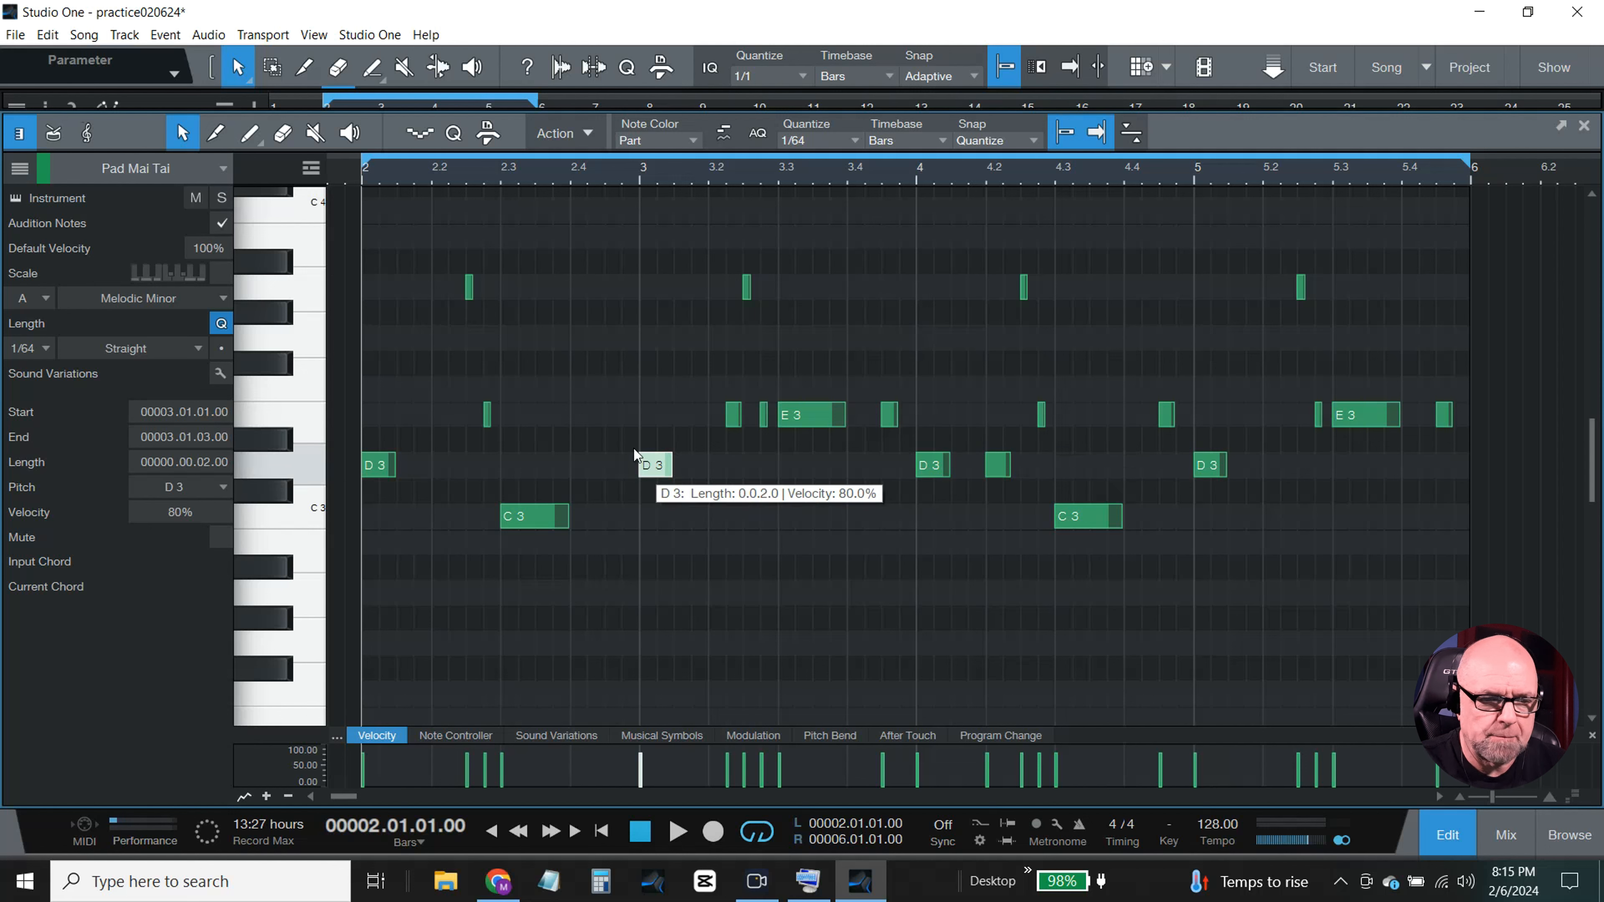
pyautogui.click(889, 415)
pyautogui.press('Delete')
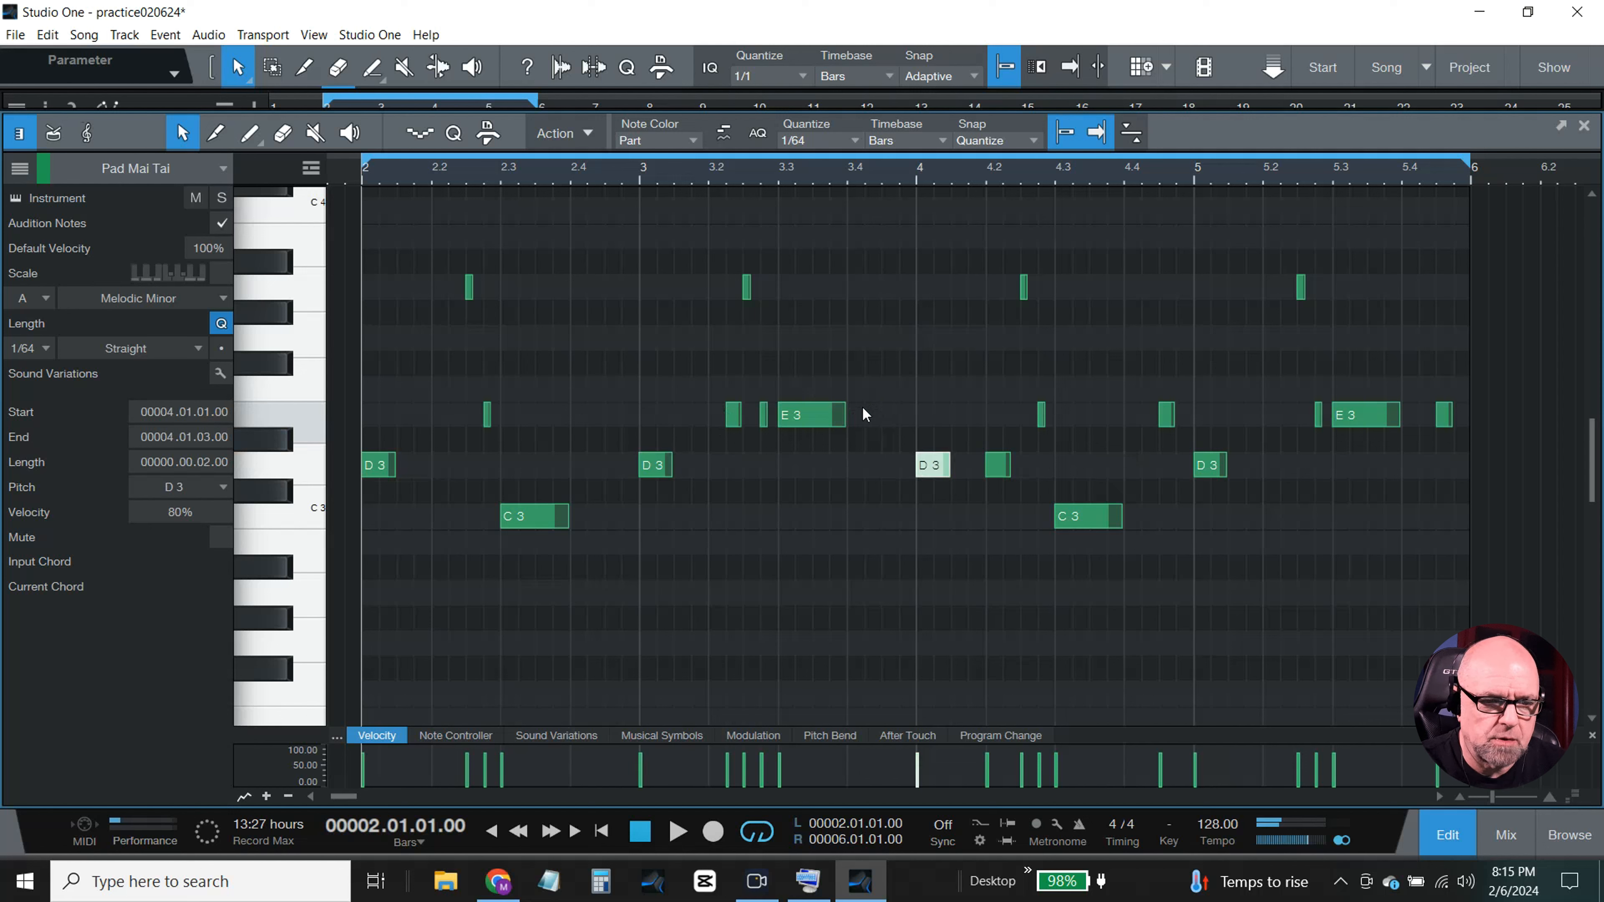
pyautogui.click(814, 411)
pyautogui.press('Delete')
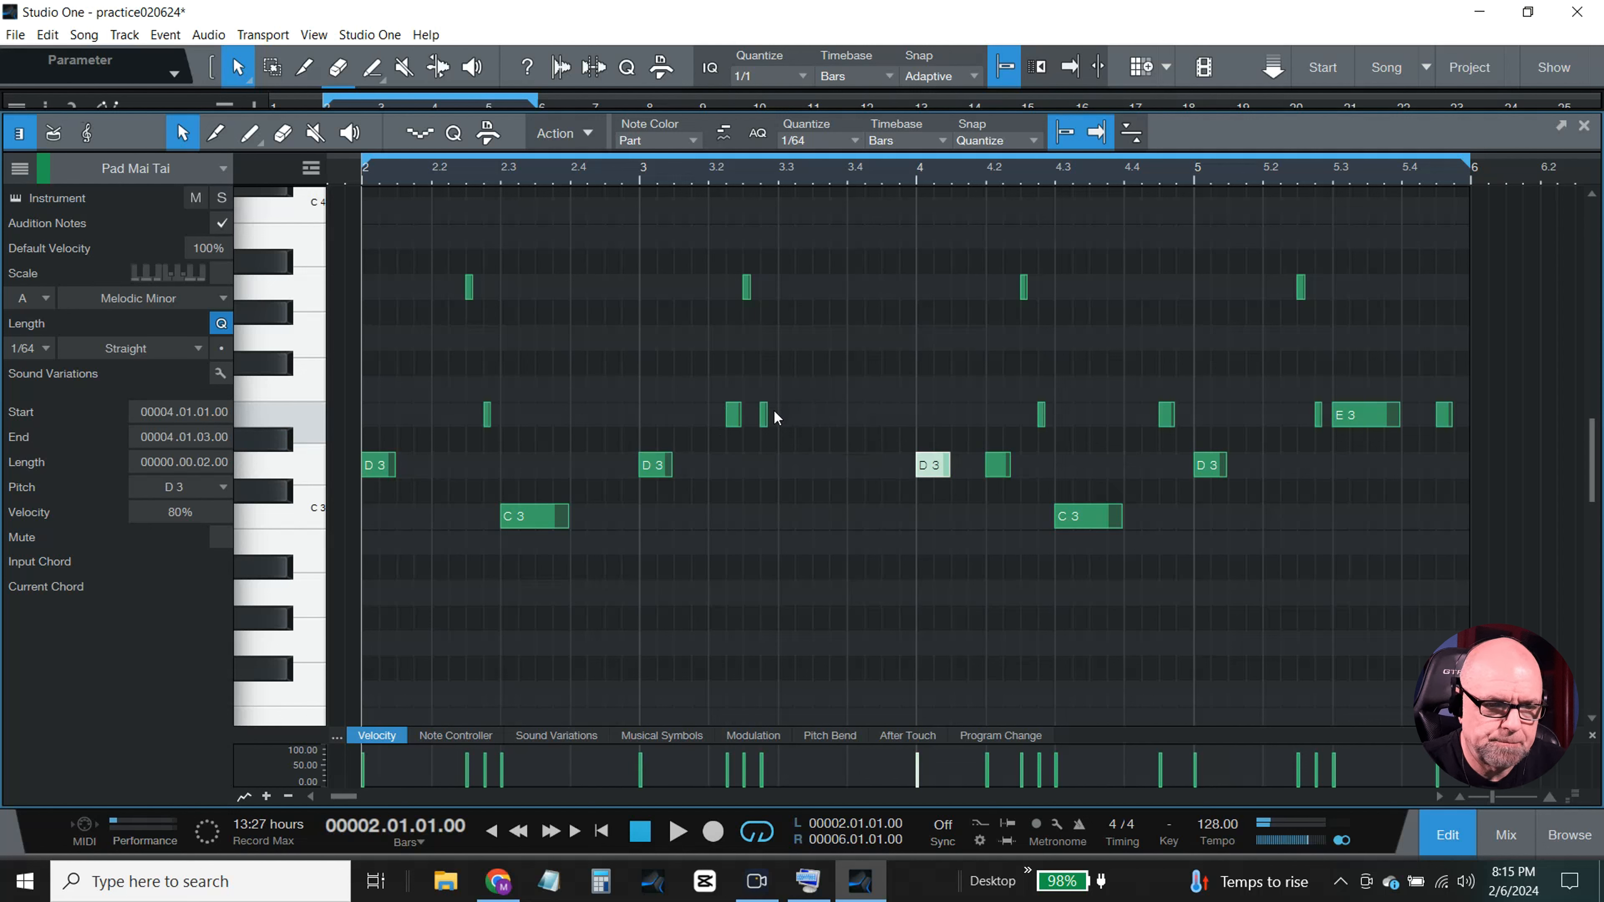
pyautogui.click(764, 415)
pyautogui.press('Delete')
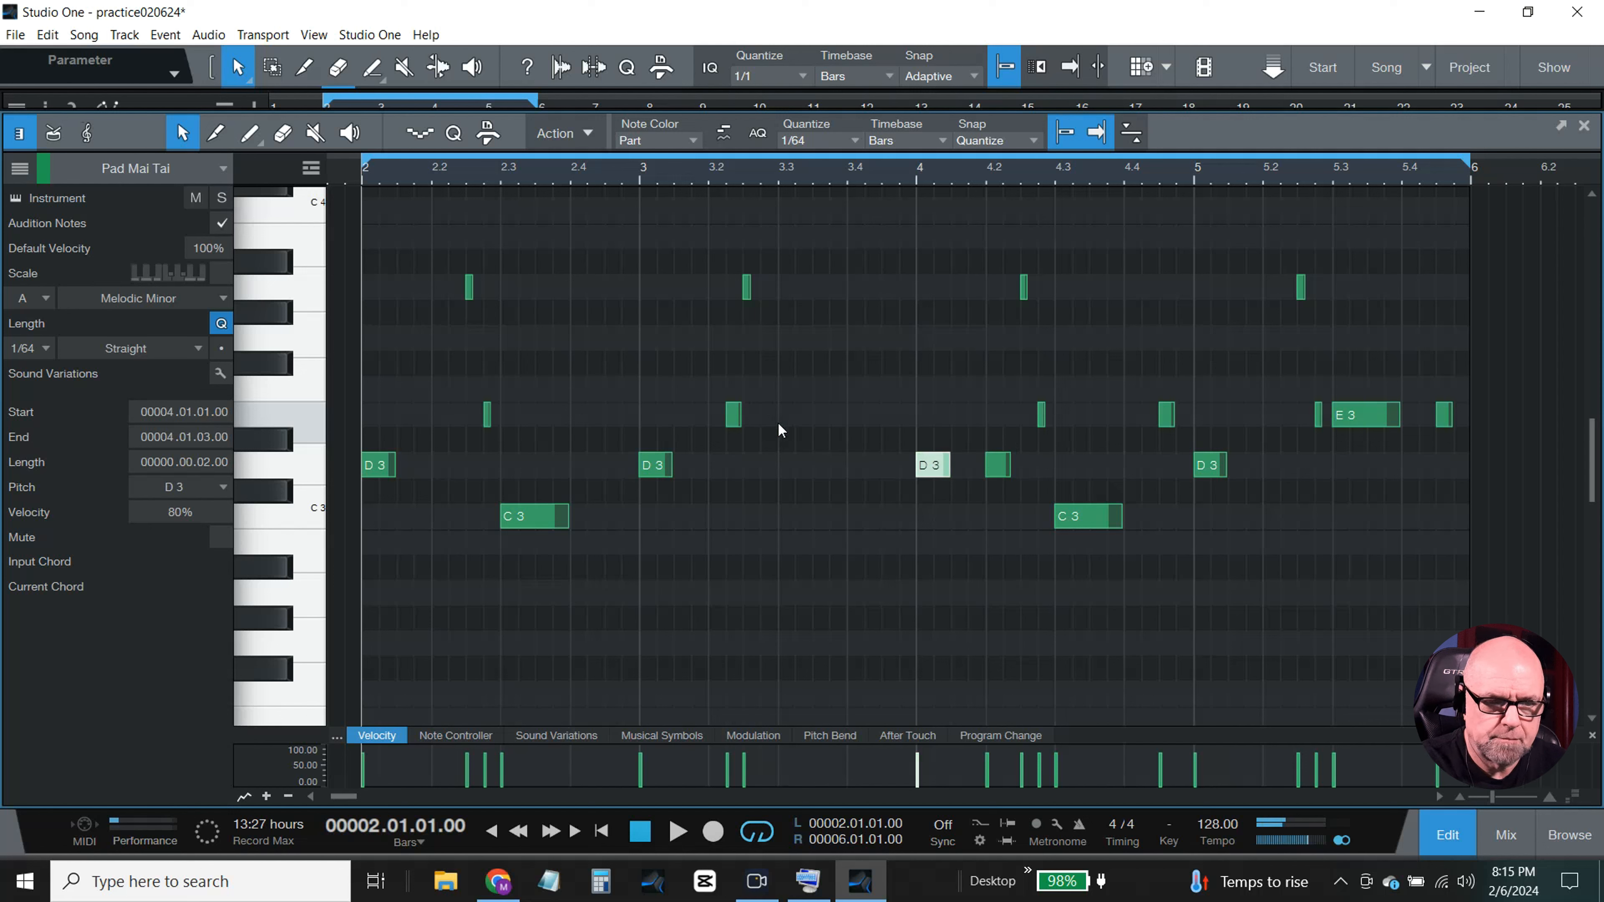
# - Delete the short D3 near beat 4.2, the E3 at the end of bar 4, and the last two E3 notes in bar 5
pyautogui.click(1003, 468)
pyautogui.press('Delete')
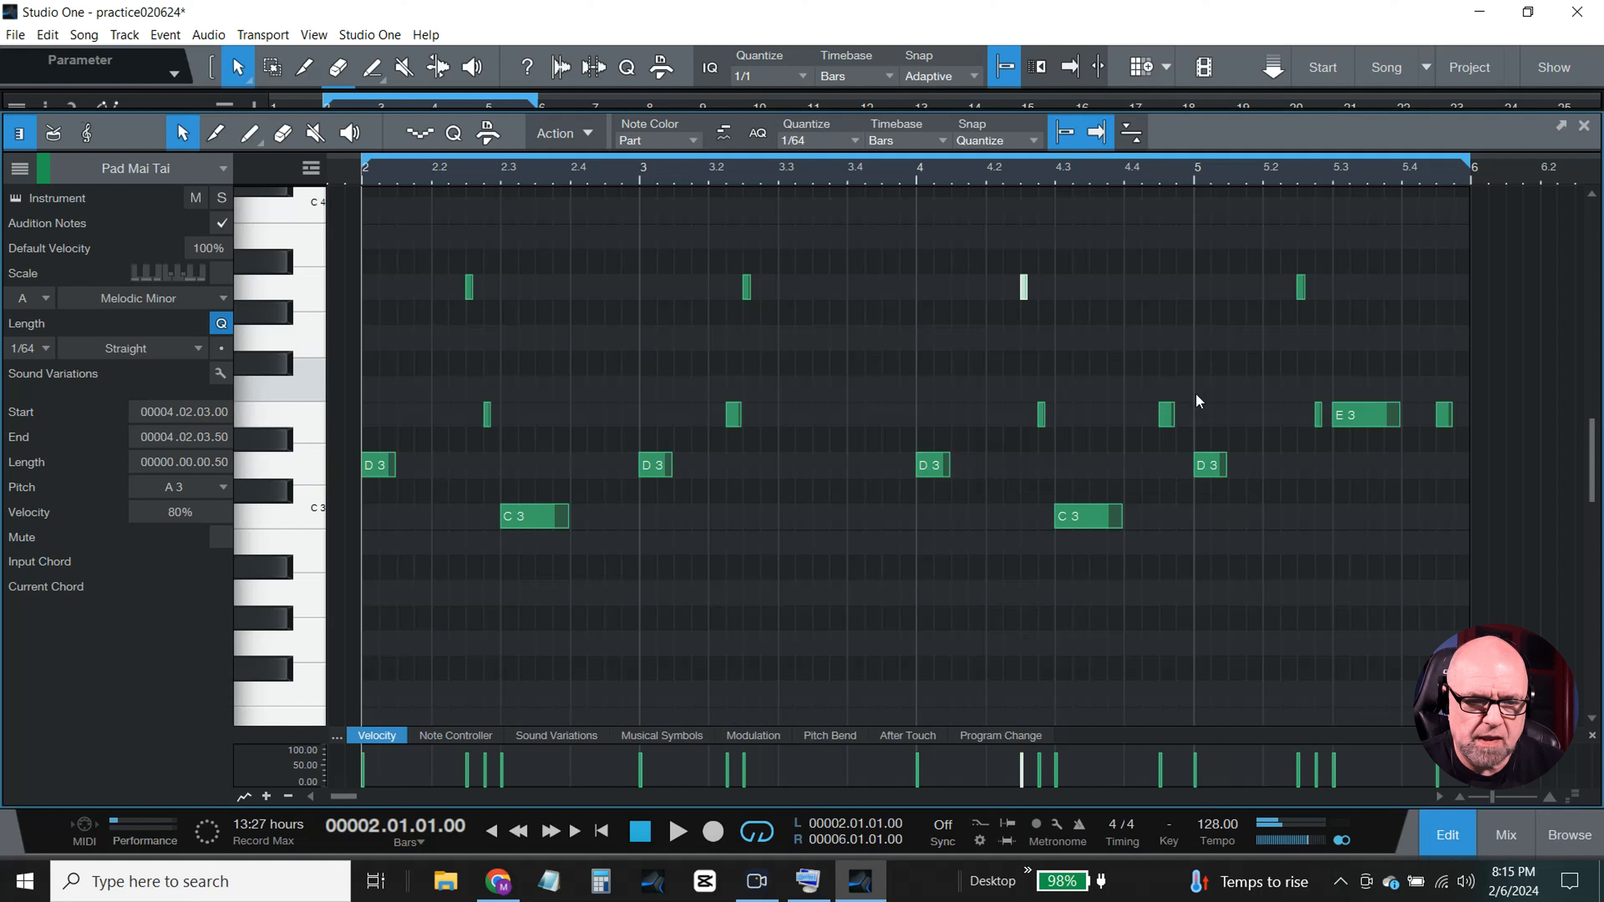
pyautogui.click(1169, 425)
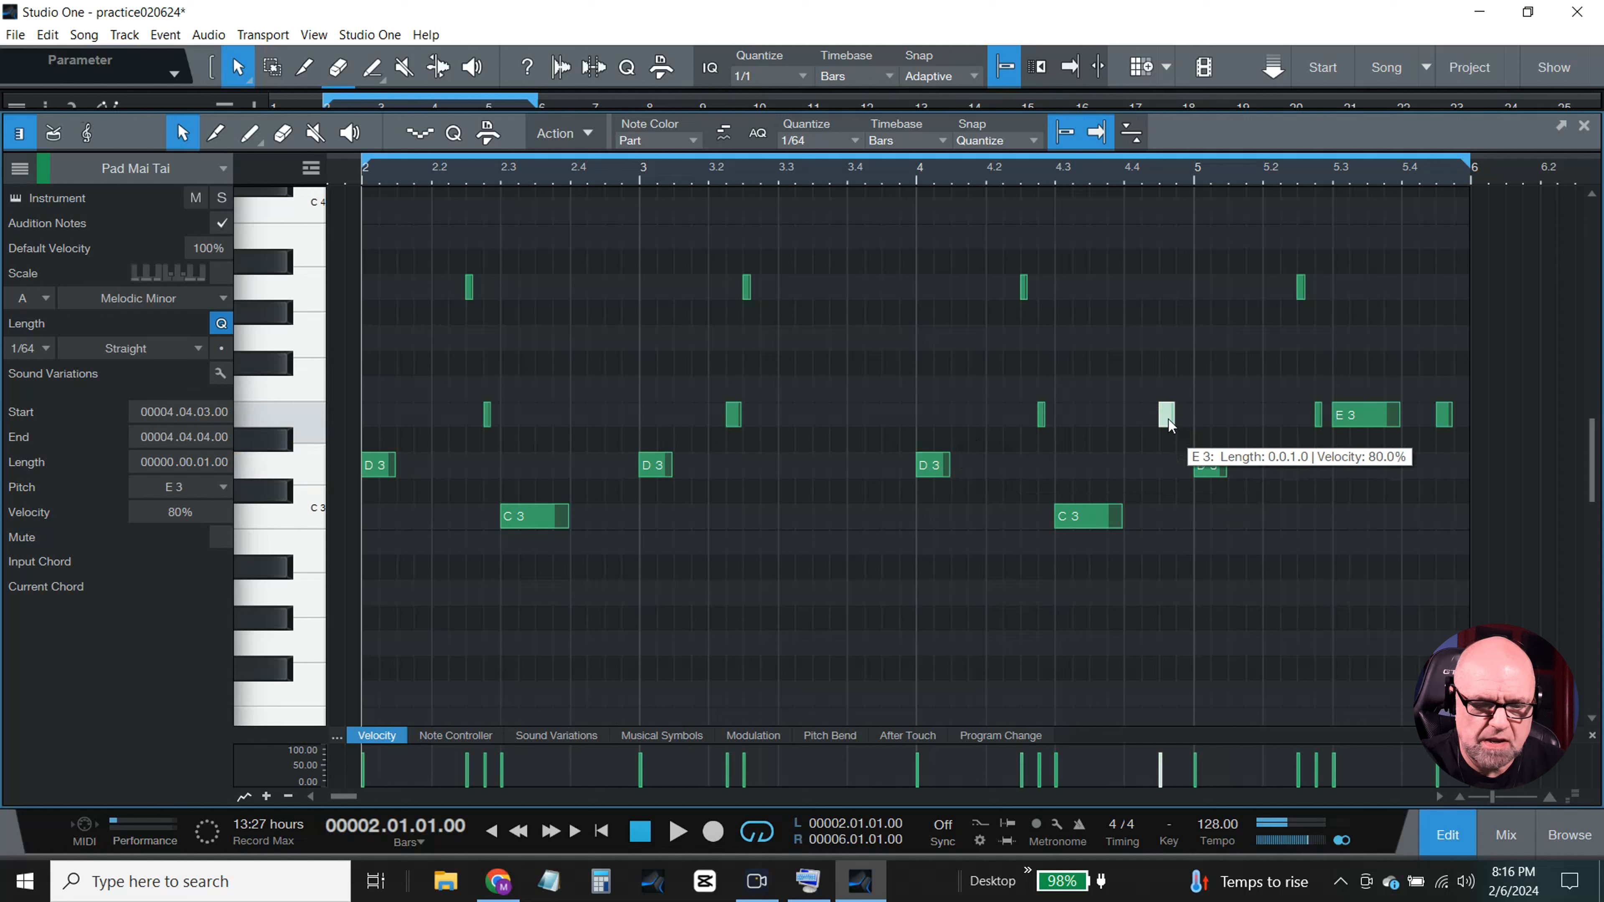
pyautogui.press('Delete')
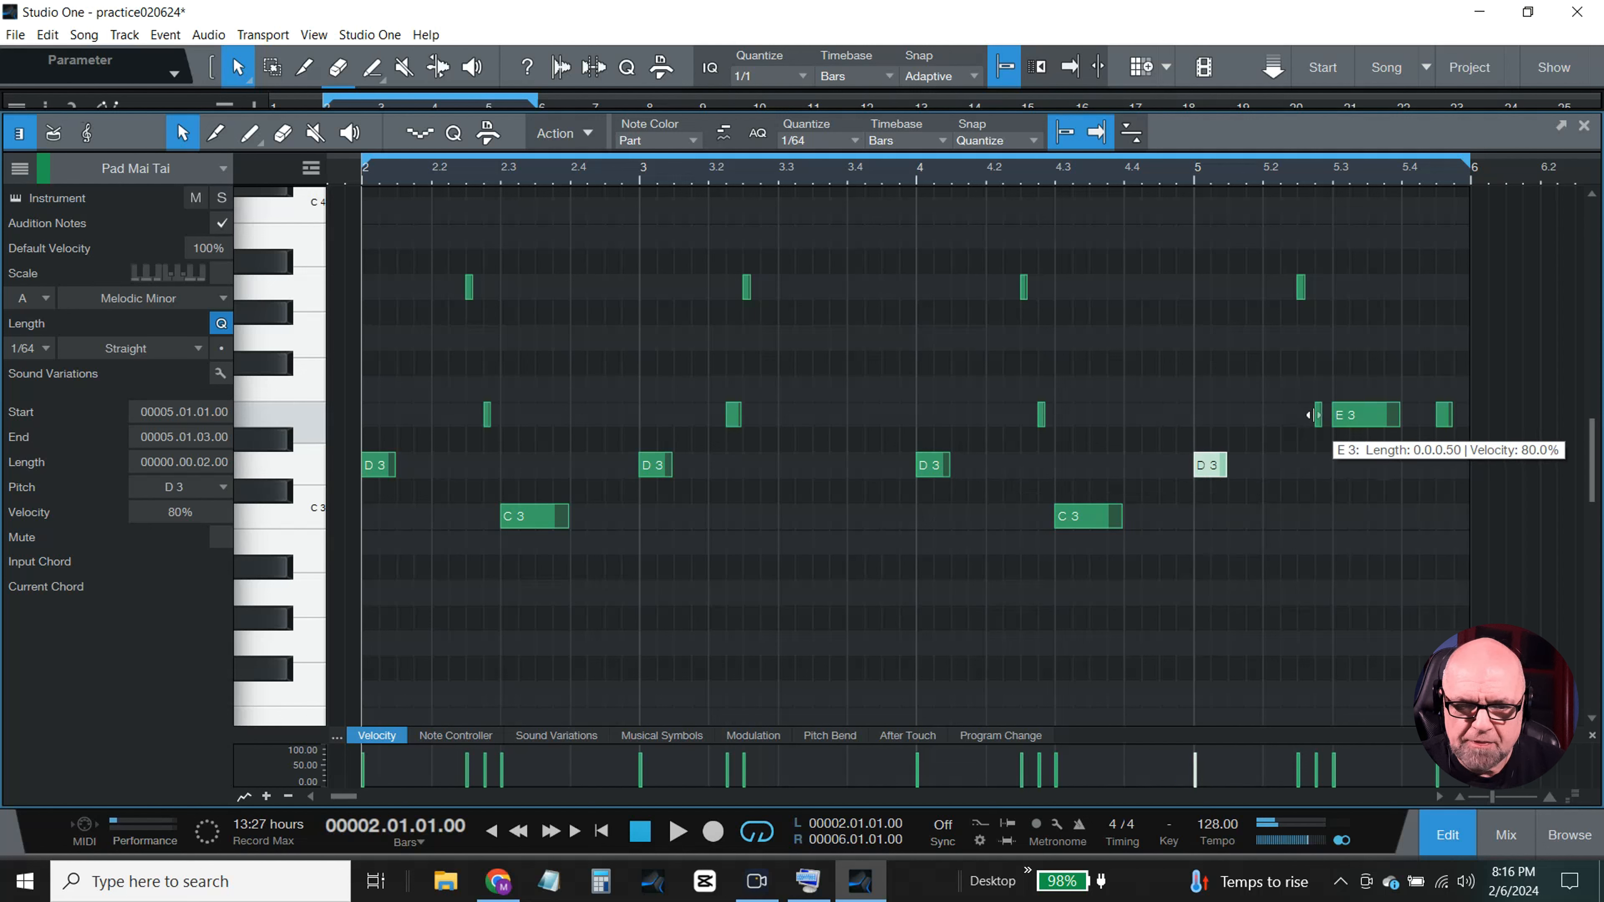
pyautogui.click(1445, 415)
pyautogui.press('Delete')
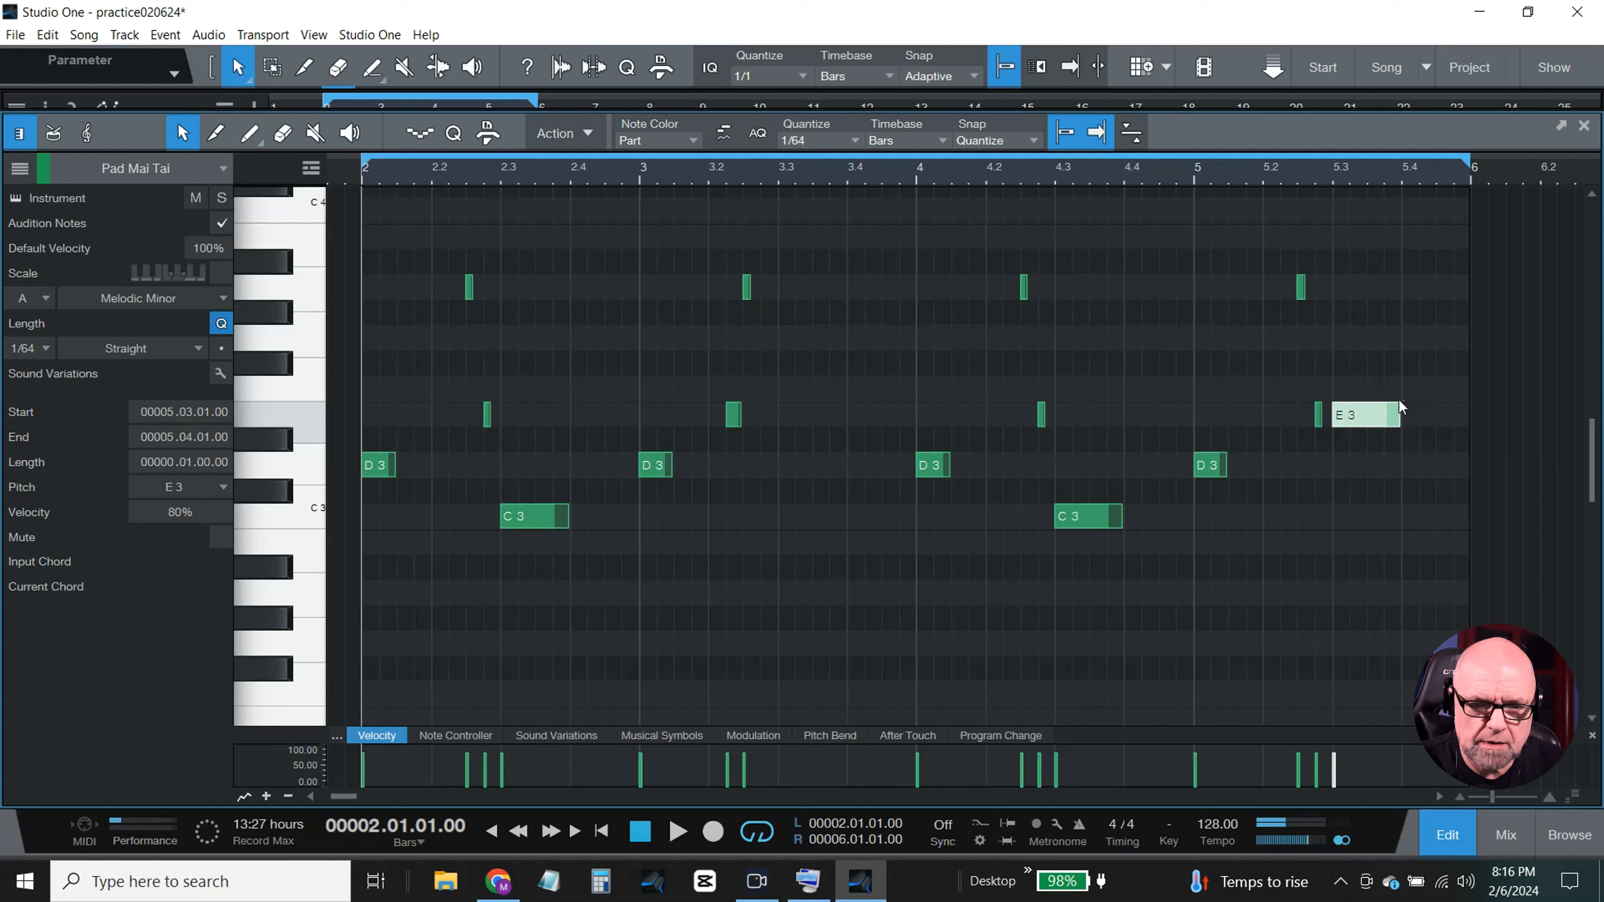
pyautogui.press('Delete')
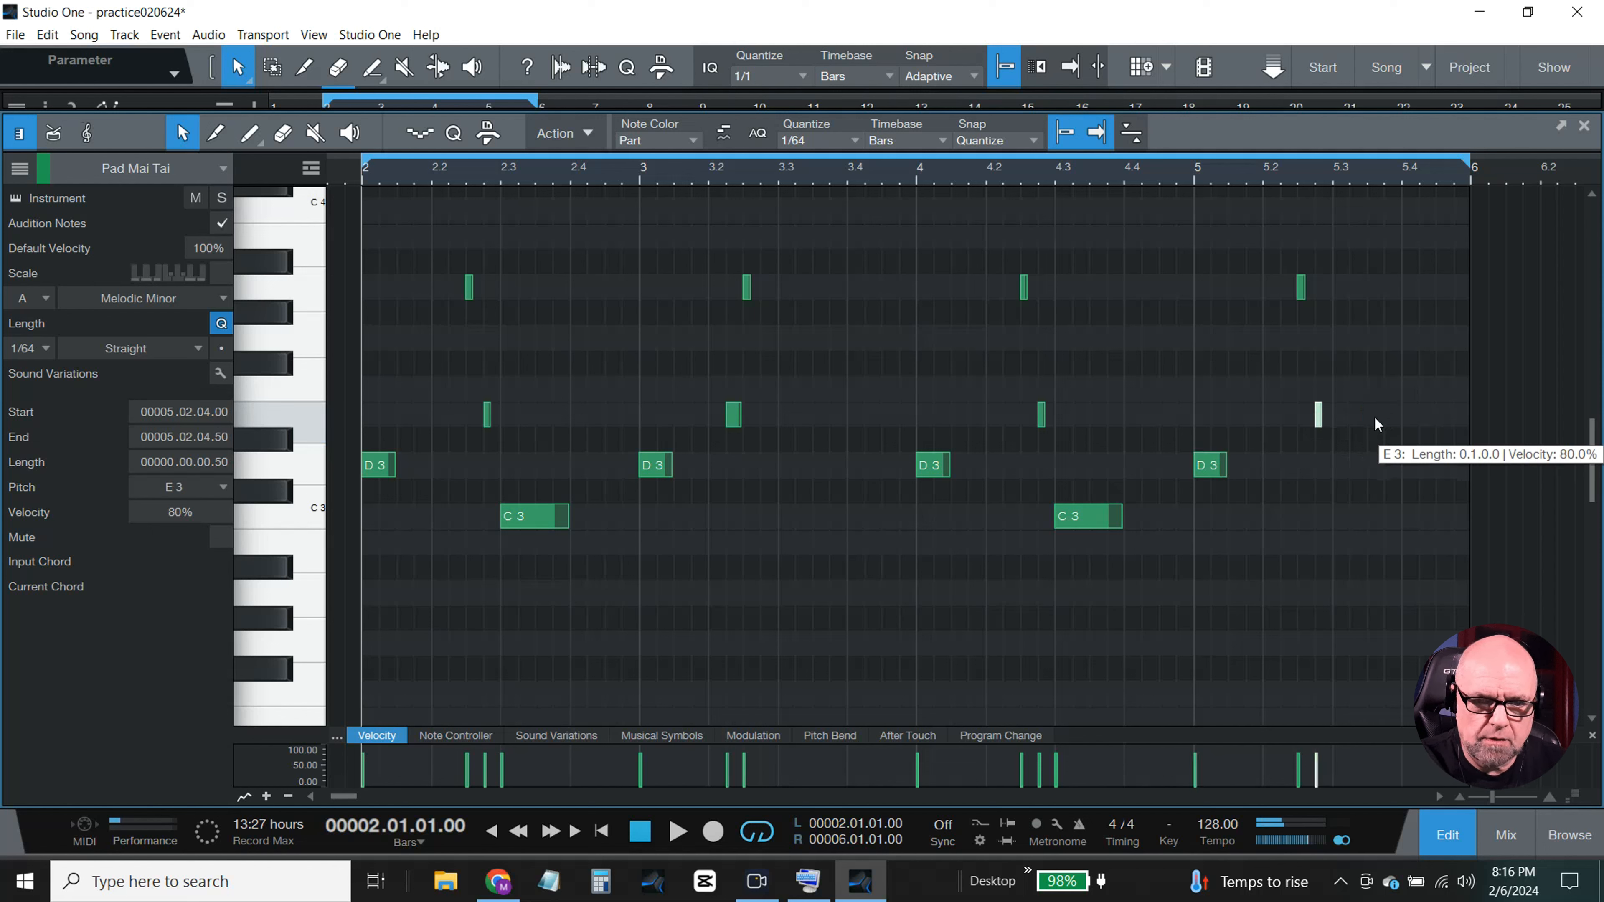
# - Set the note editor's quantize to 1/1 and move bar 2's A3, E3 and C3 notes to the bar's start
pyautogui.click(856, 142)
pyautogui.click(807, 173)
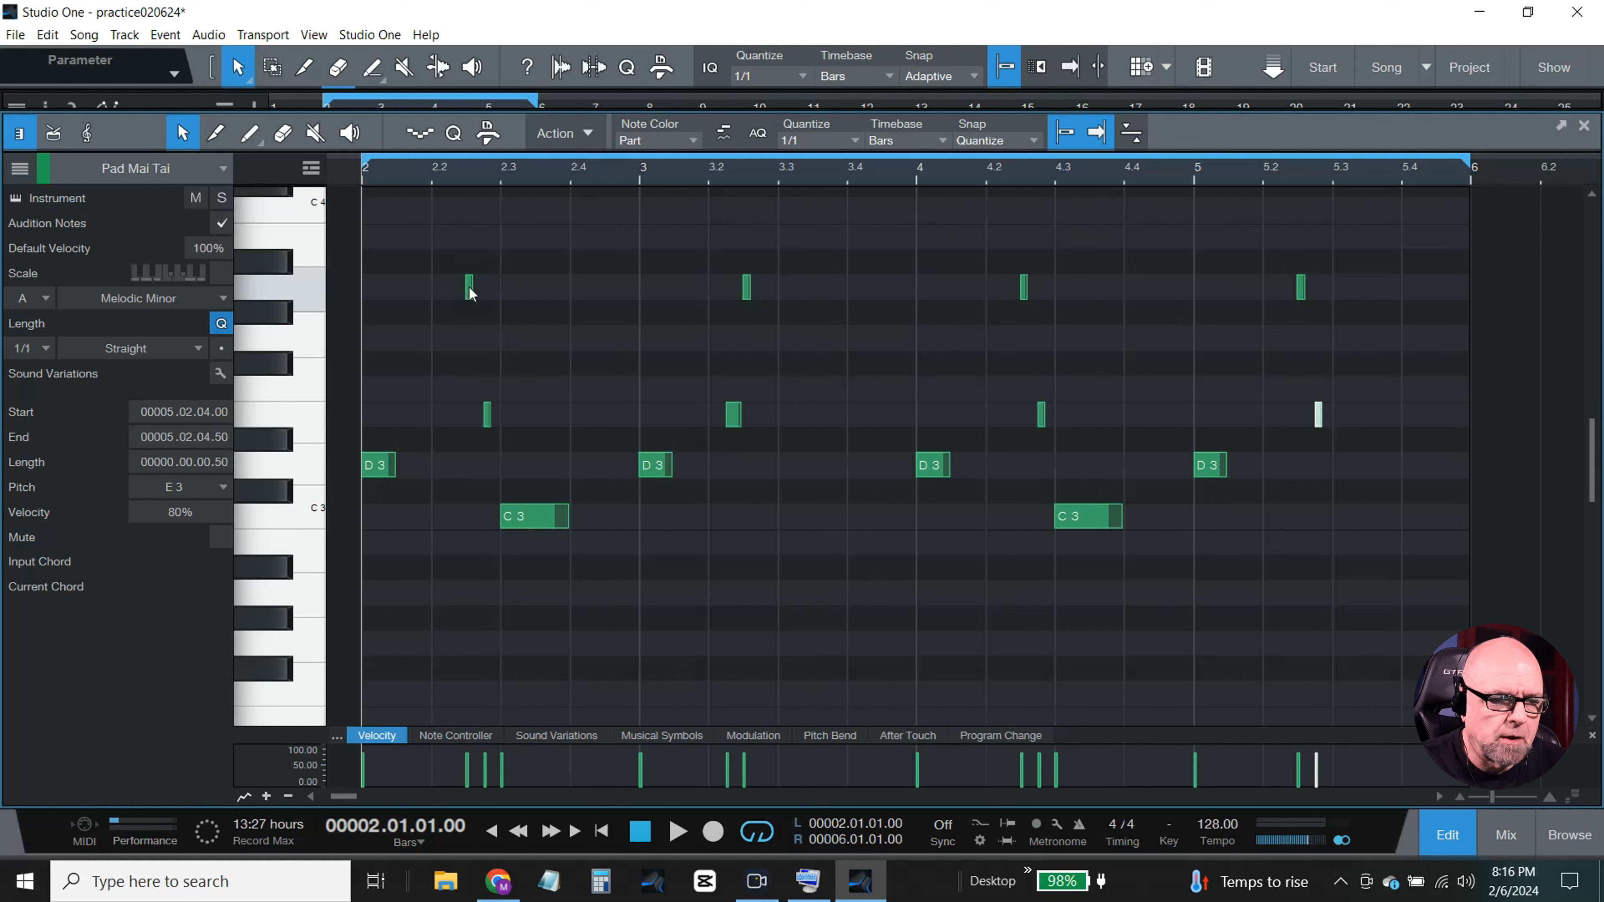
pyautogui.moveTo(471, 292); pyautogui.dragTo(393, 313)
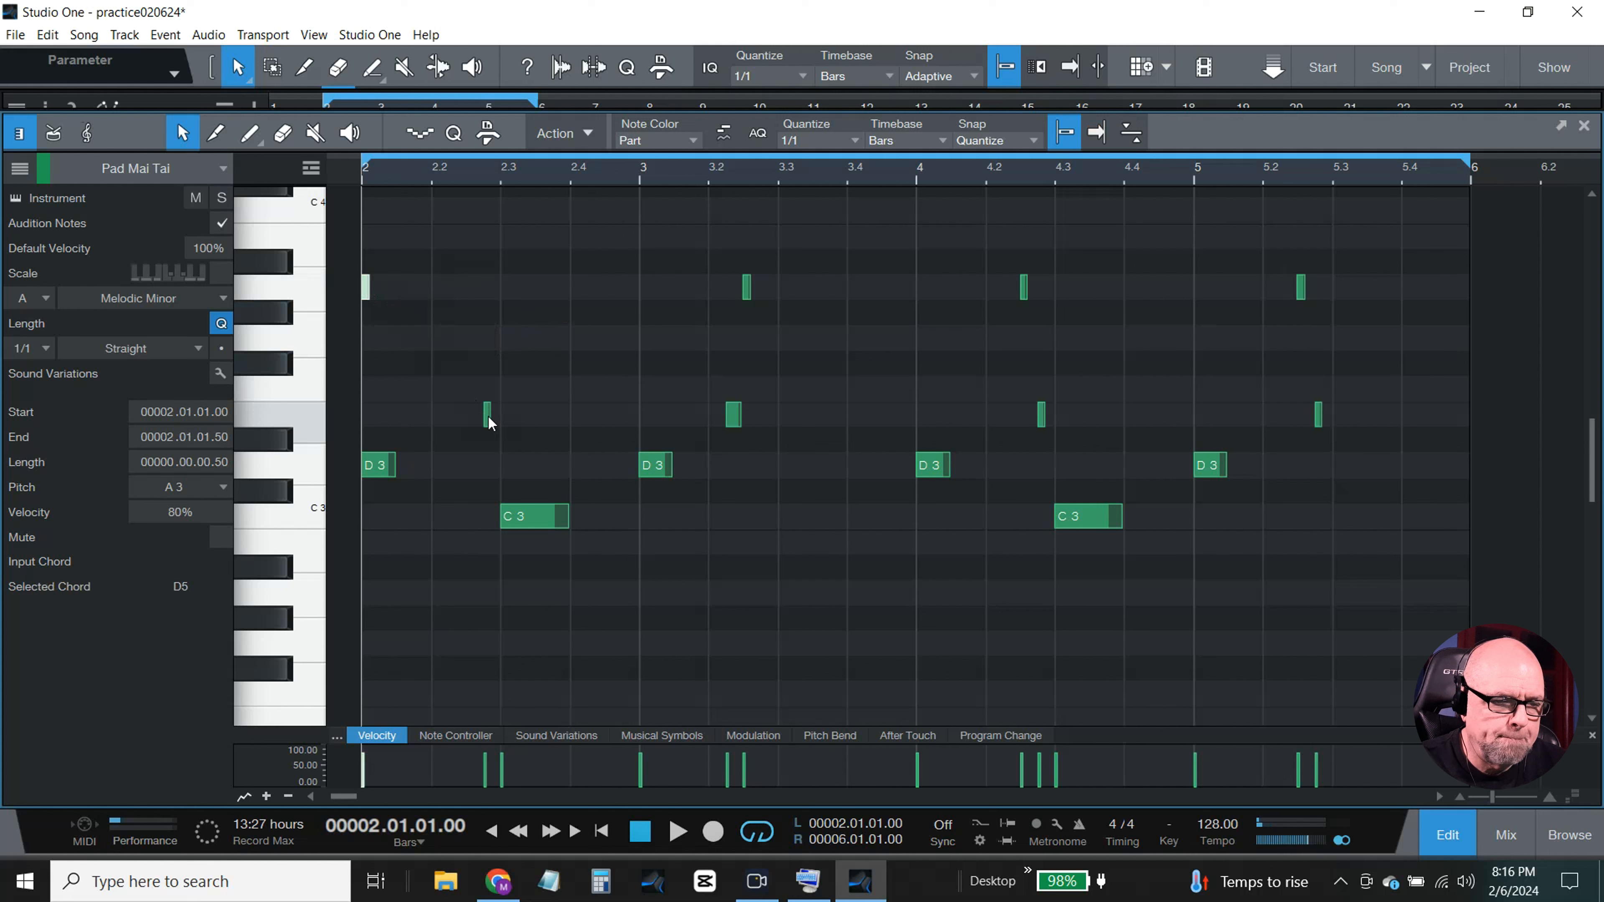
pyautogui.moveTo(487, 418); pyautogui.dragTo(367, 418)
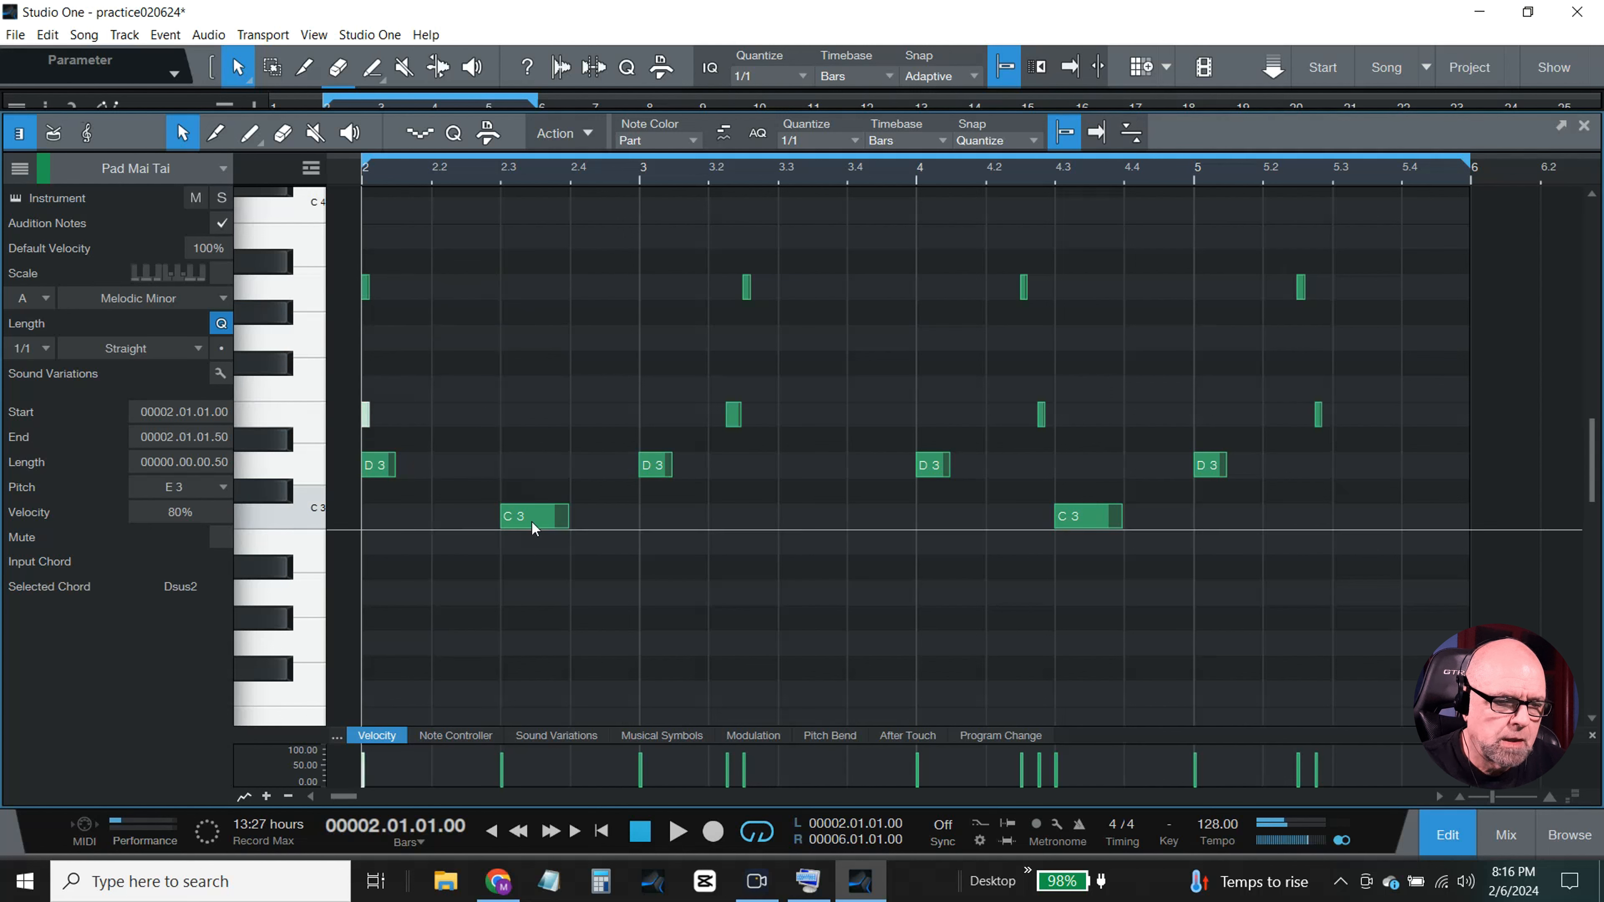
pyautogui.moveTo(529, 518); pyautogui.dragTo(391, 523)
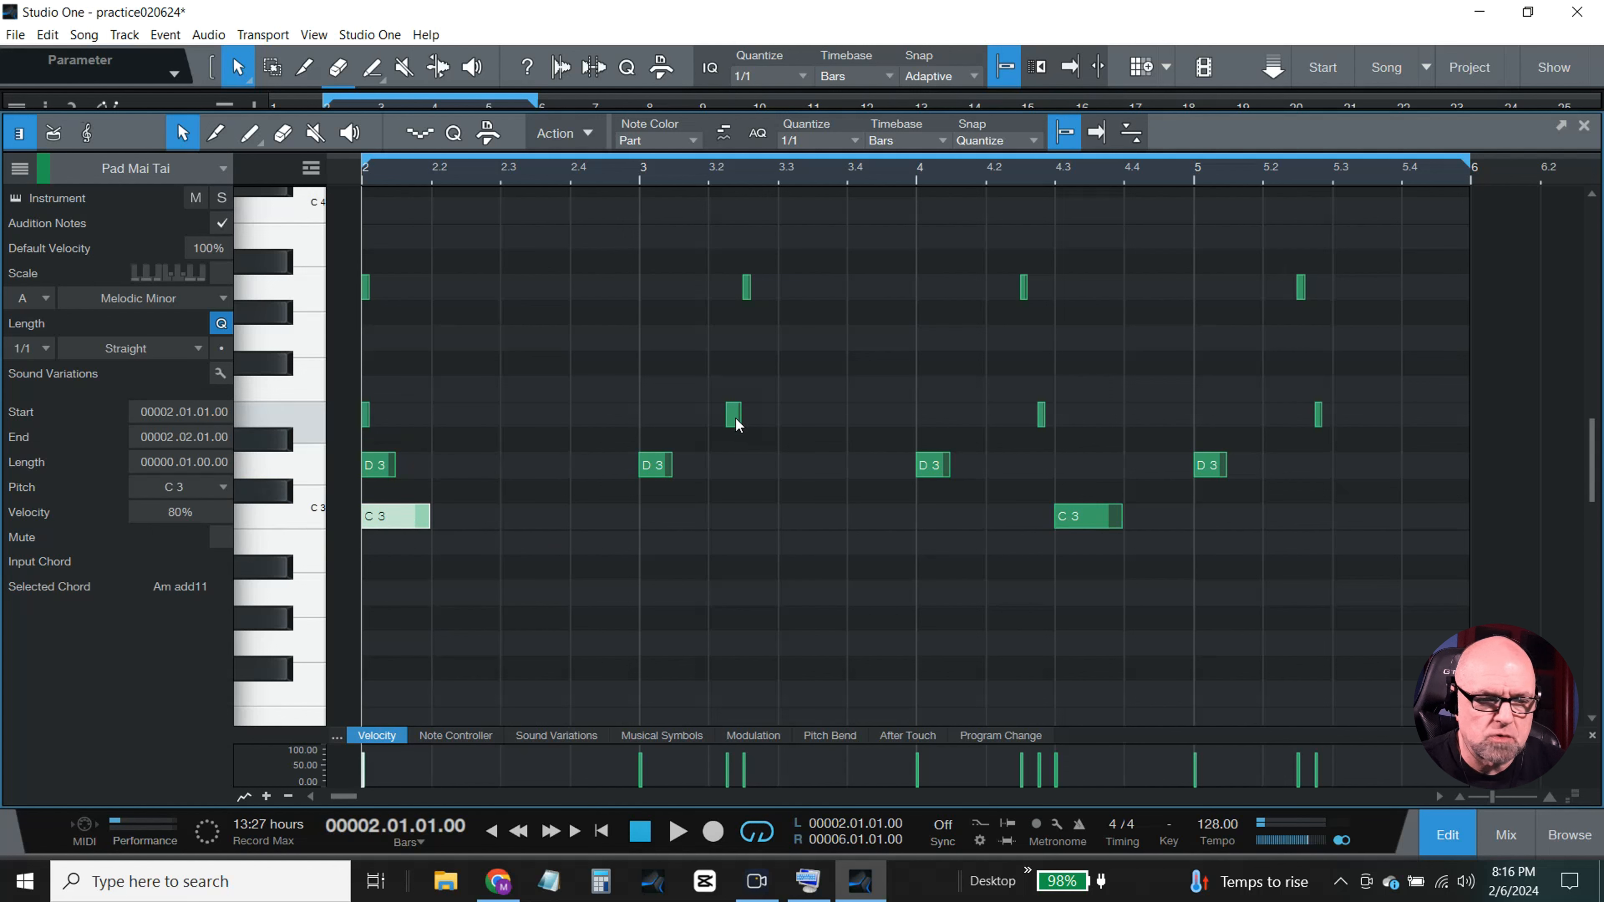
# - Move the E3 and A3 notes in bar 3 to the start of that bar
pyautogui.moveTo(732, 418); pyautogui.dragTo(644, 422)
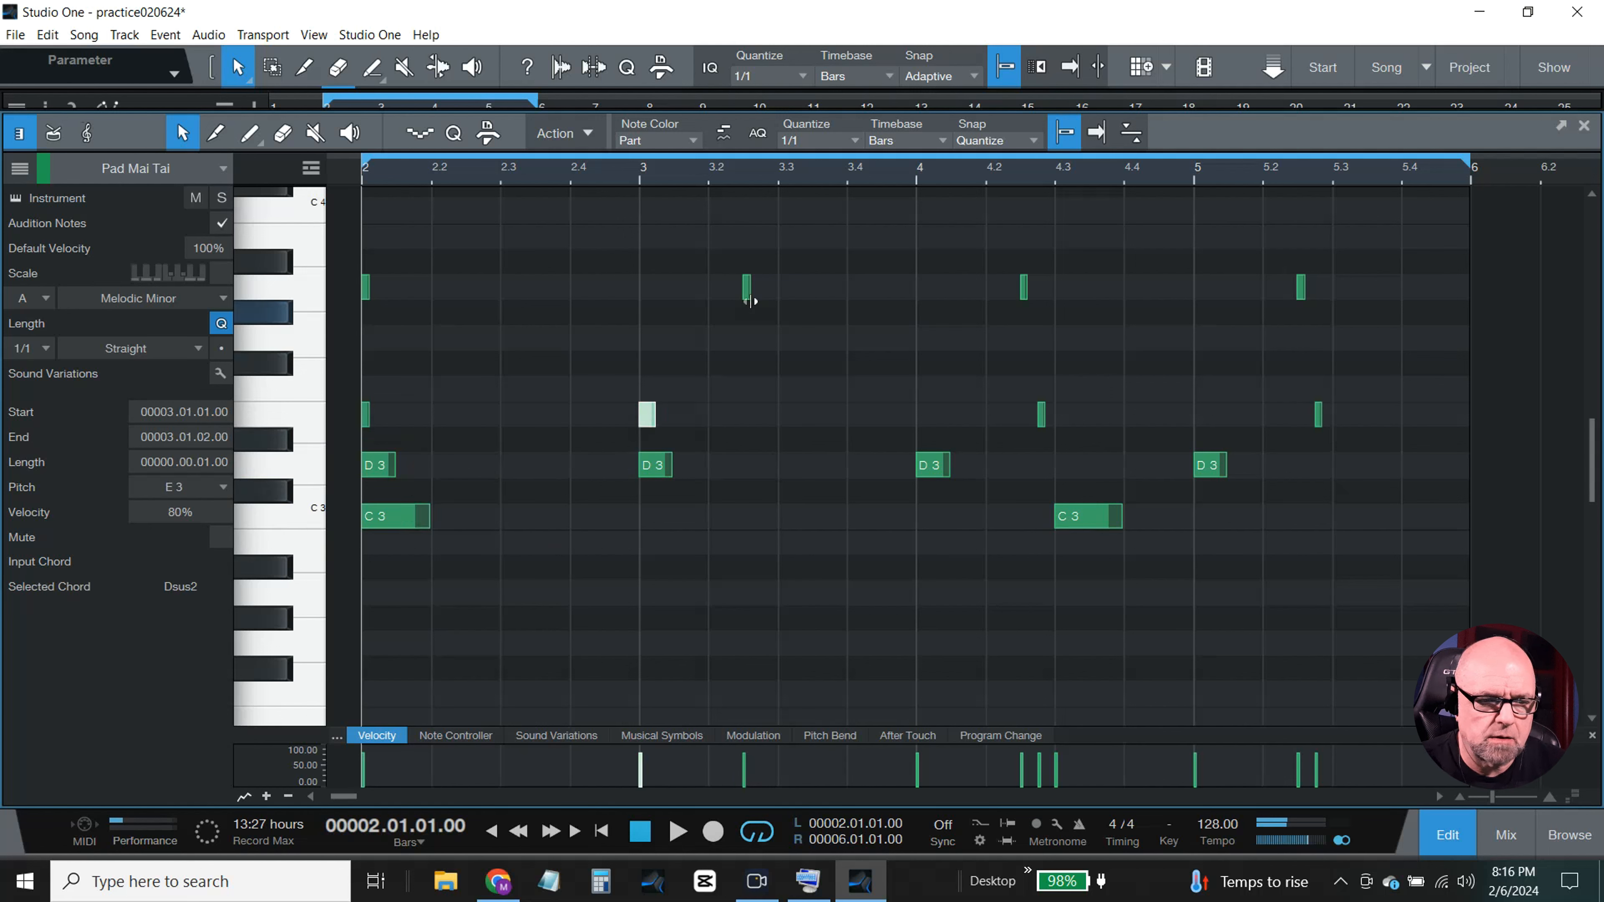
pyautogui.click(744, 287)
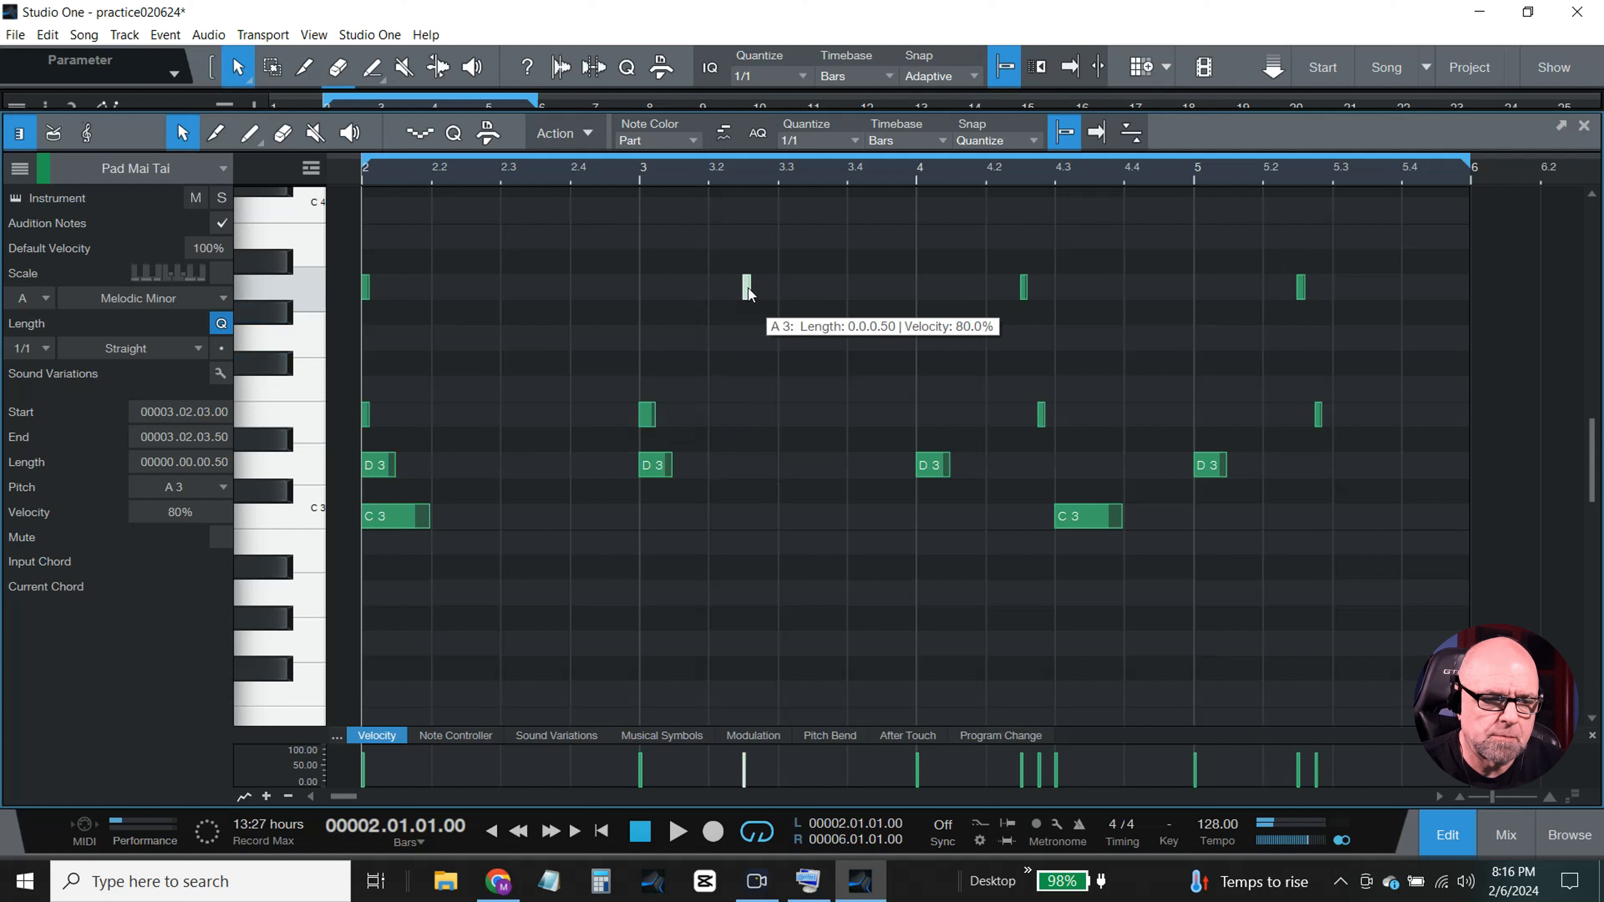
pyautogui.moveTo(741, 287); pyautogui.dragTo(663, 297)
pyautogui.click(663, 297)
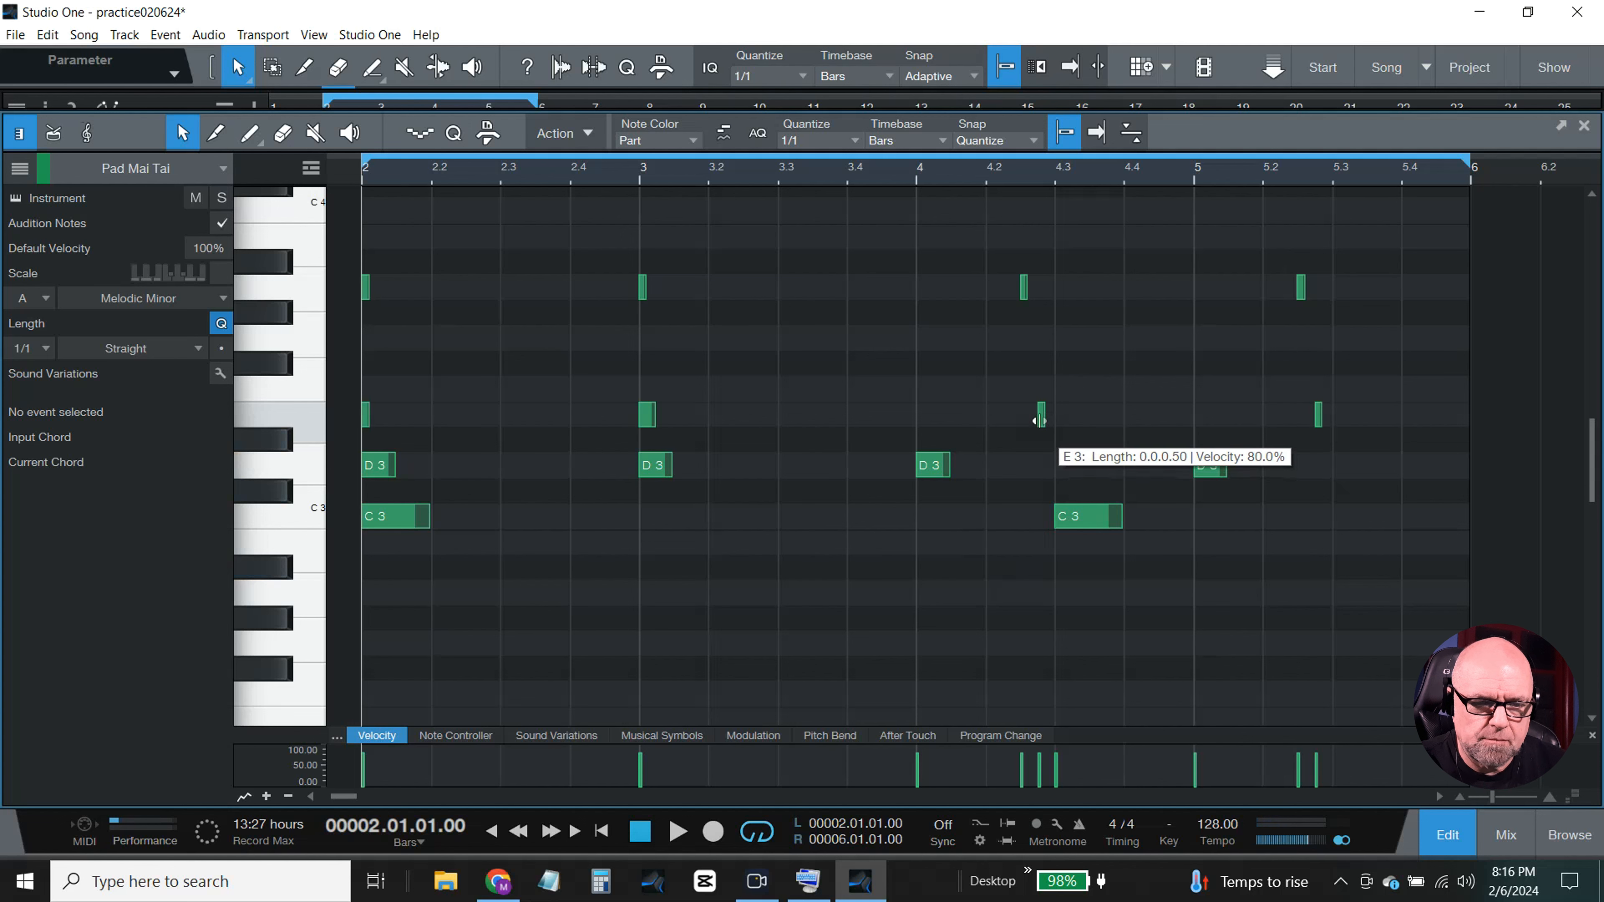
# - Align bar 4's E3, A3 and C3 notes to the start of bar 4, and bar 5's E3 and A3 to the start of bar 5
pyautogui.press('e')
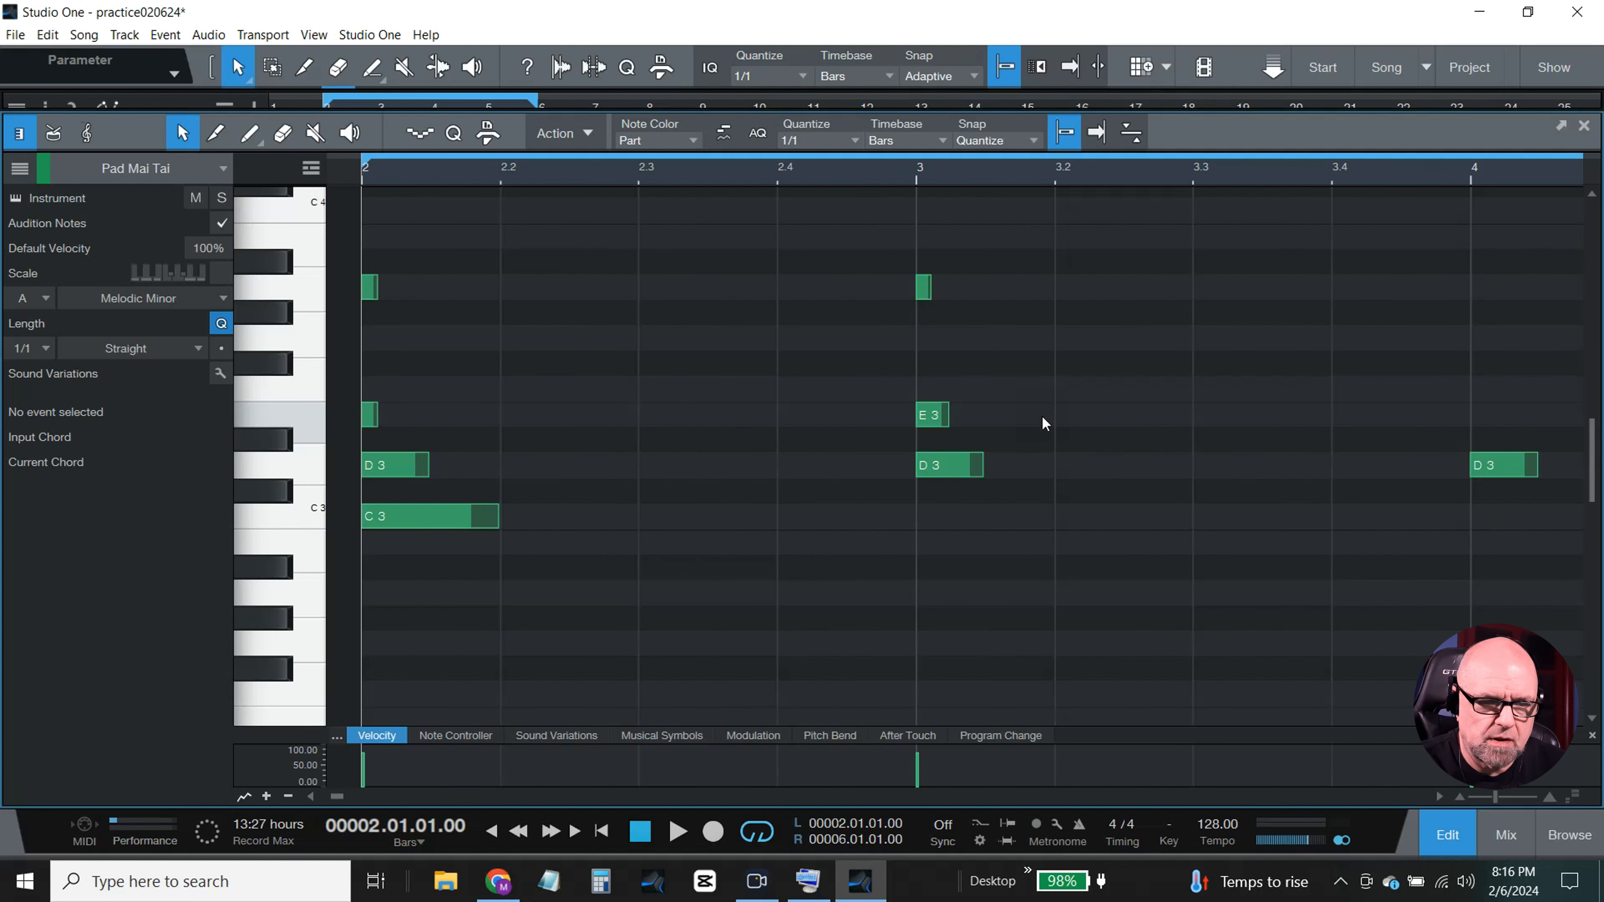
pyautogui.press('w')
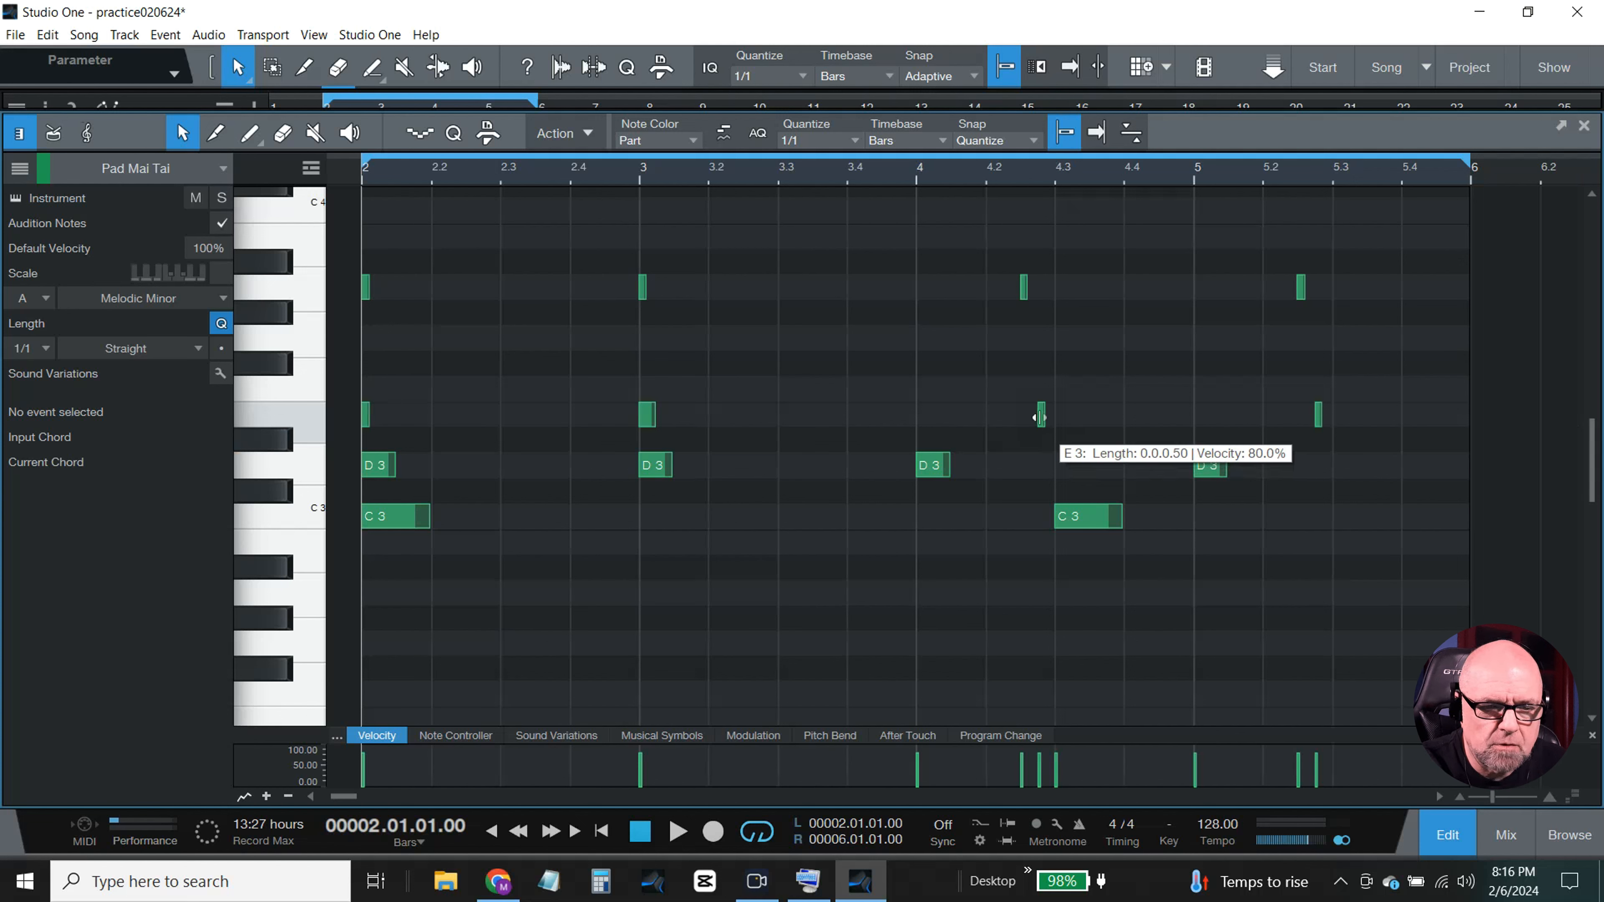
pyautogui.click(1040, 418)
pyautogui.moveTo(1040, 418); pyautogui.dragTo(1041, 418)
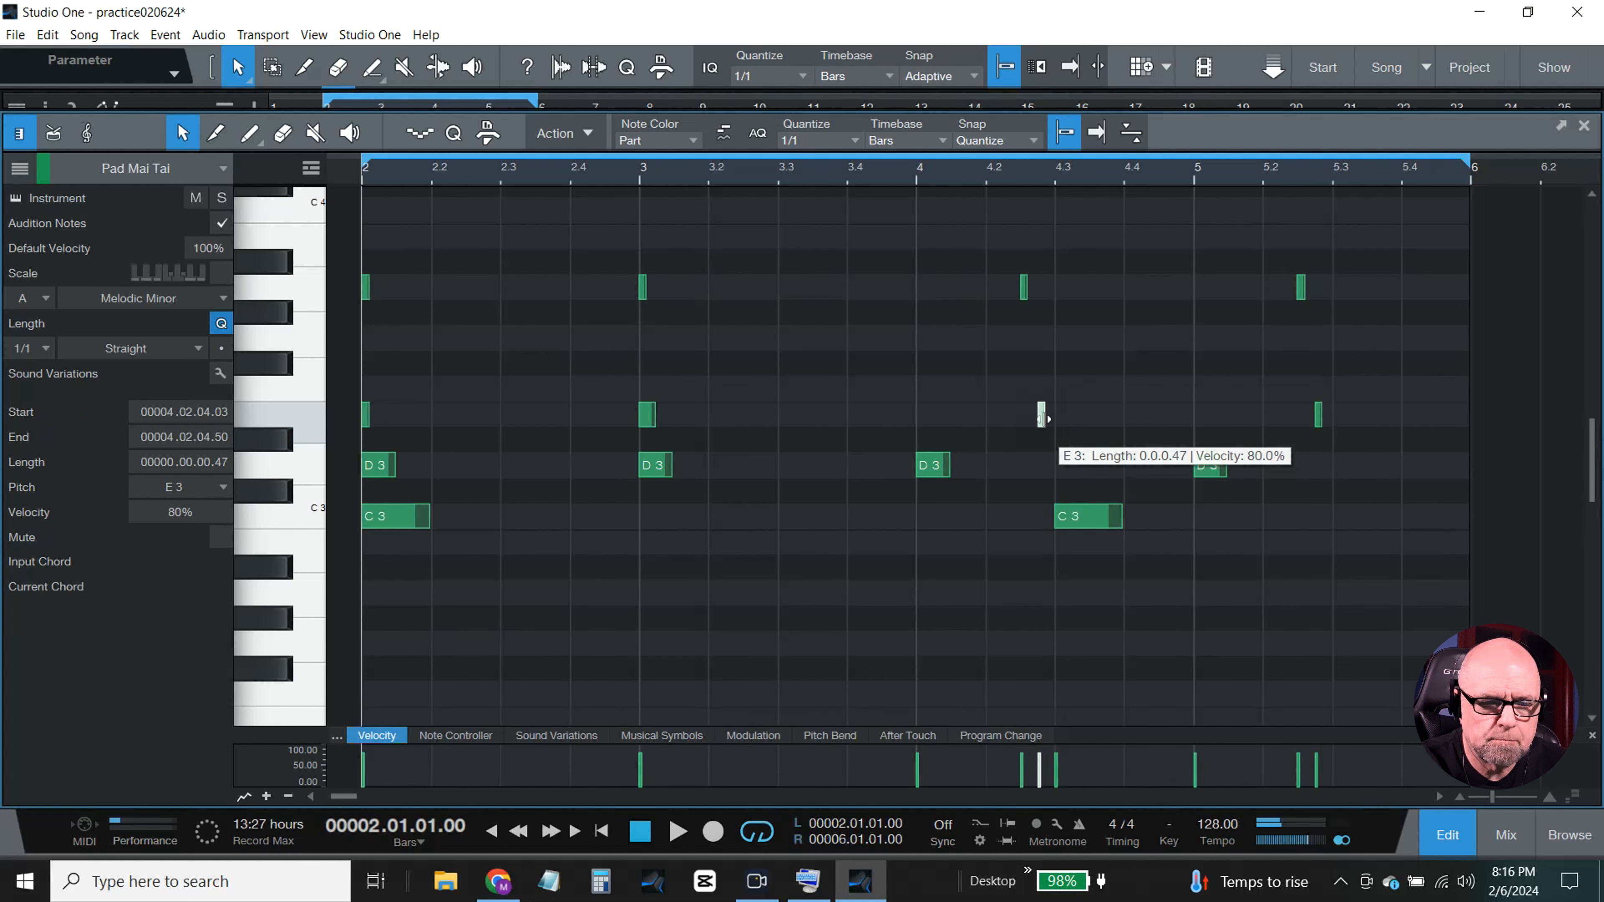
pyautogui.moveTo(1040, 418); pyautogui.dragTo(921, 421)
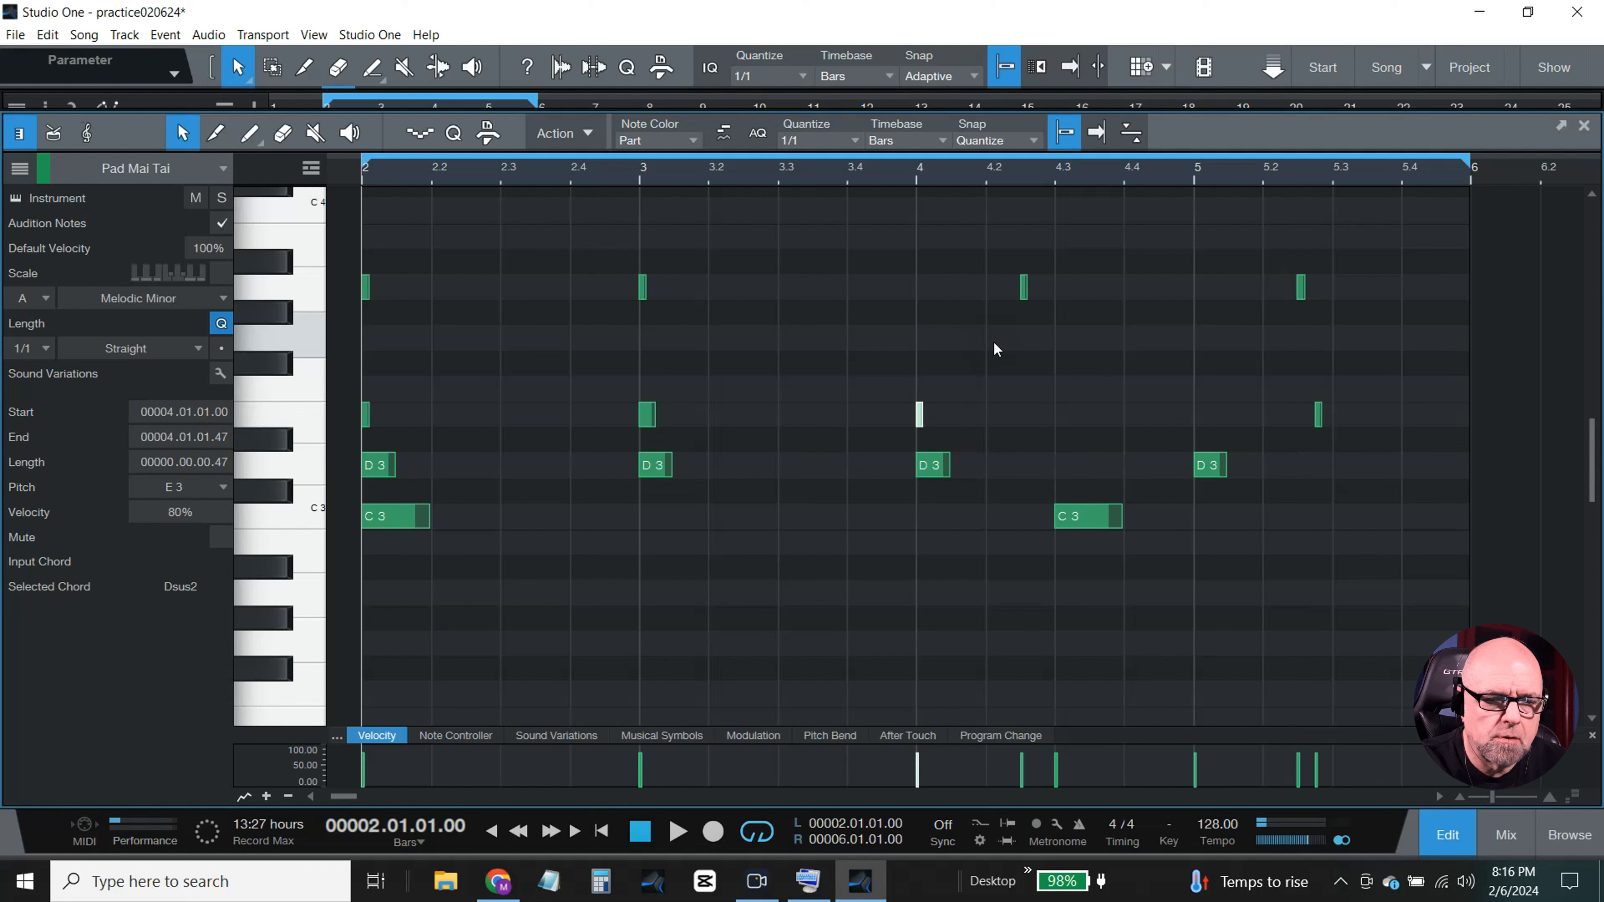
pyautogui.moveTo(1024, 288); pyautogui.dragTo(922, 288)
pyautogui.moveTo(1096, 527); pyautogui.dragTo(957, 526)
pyautogui.moveTo(1319, 417); pyautogui.dragTo(1208, 419)
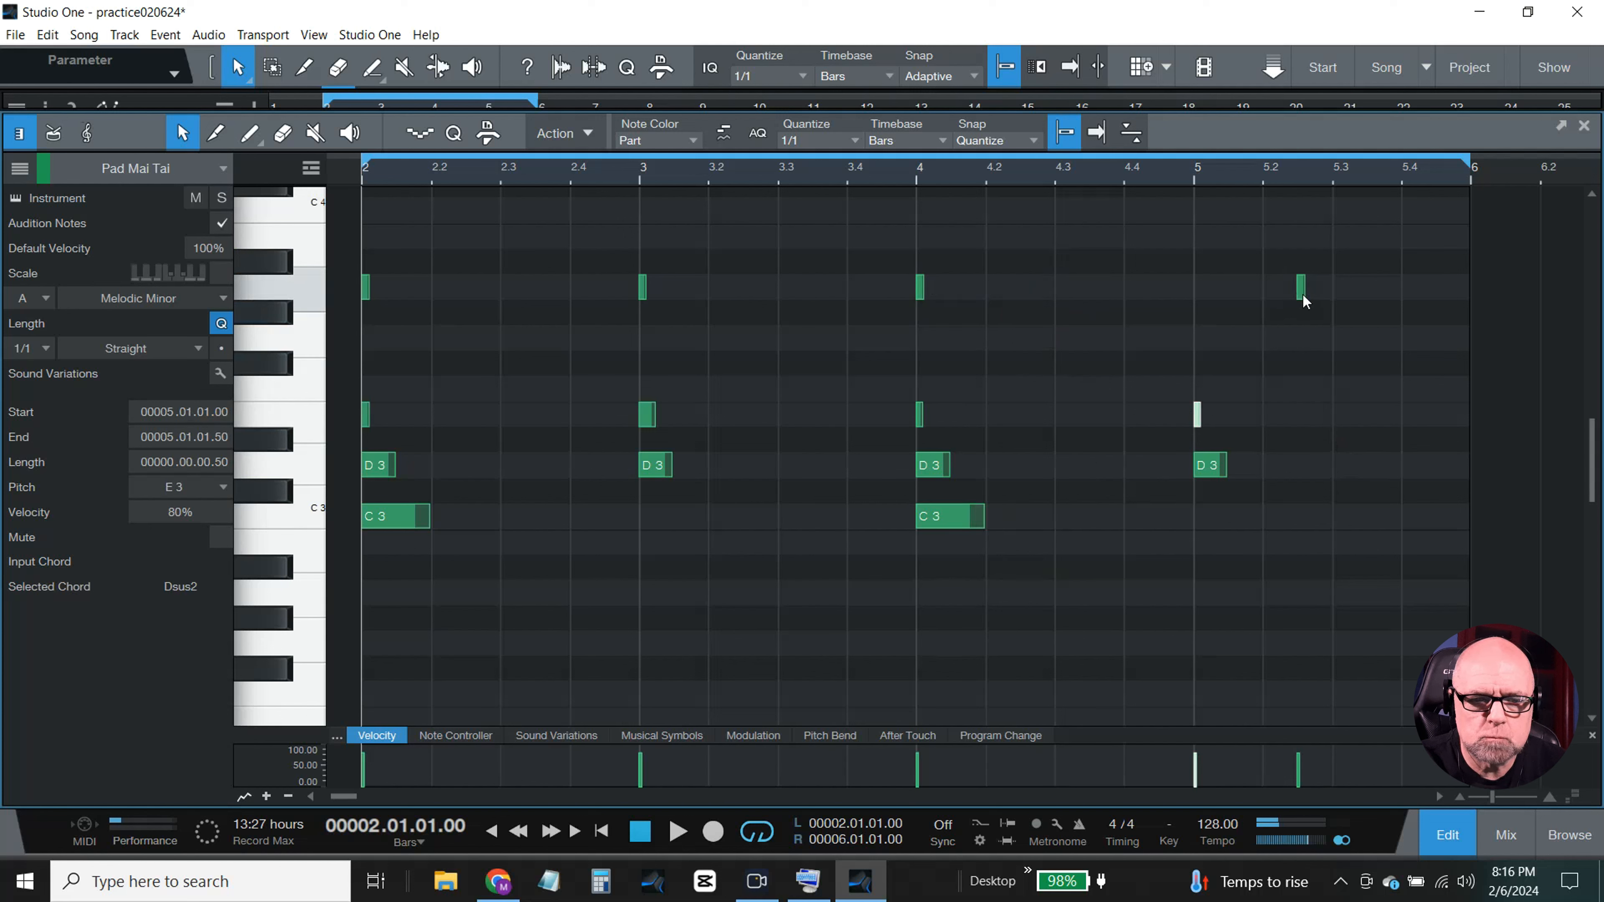
pyautogui.moveTo(1303, 299); pyautogui.dragTo(1207, 293)
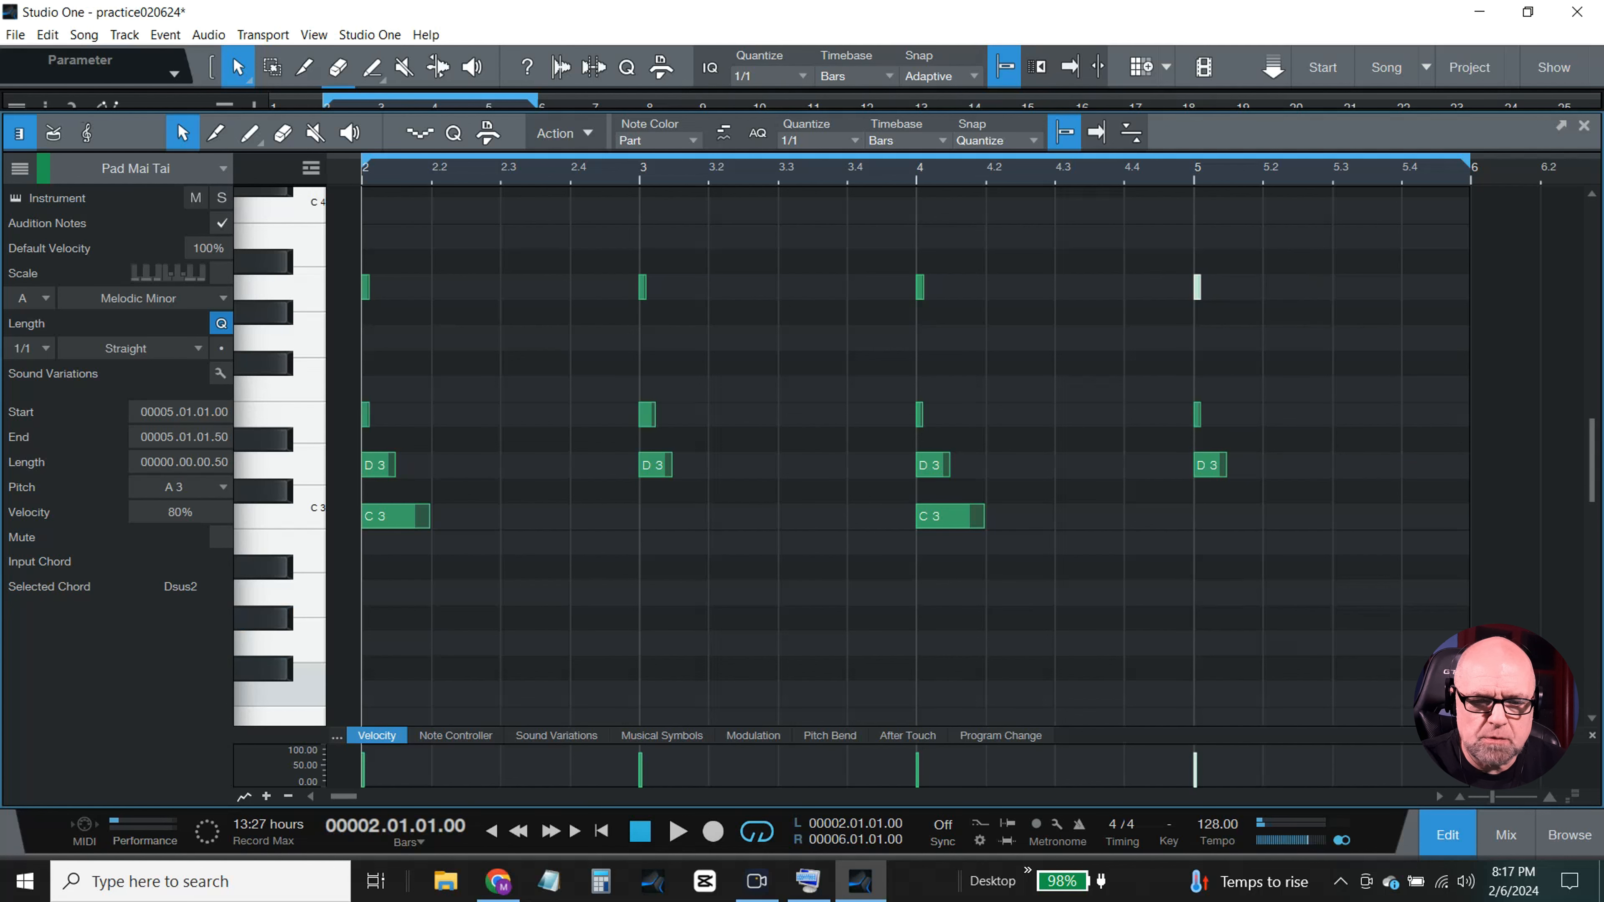
# - Select all notes in the clip and lengthen them together until the first C3 lasts about three beats
pyautogui.moveTo(1465, 703); pyautogui.dragTo(369, 287)
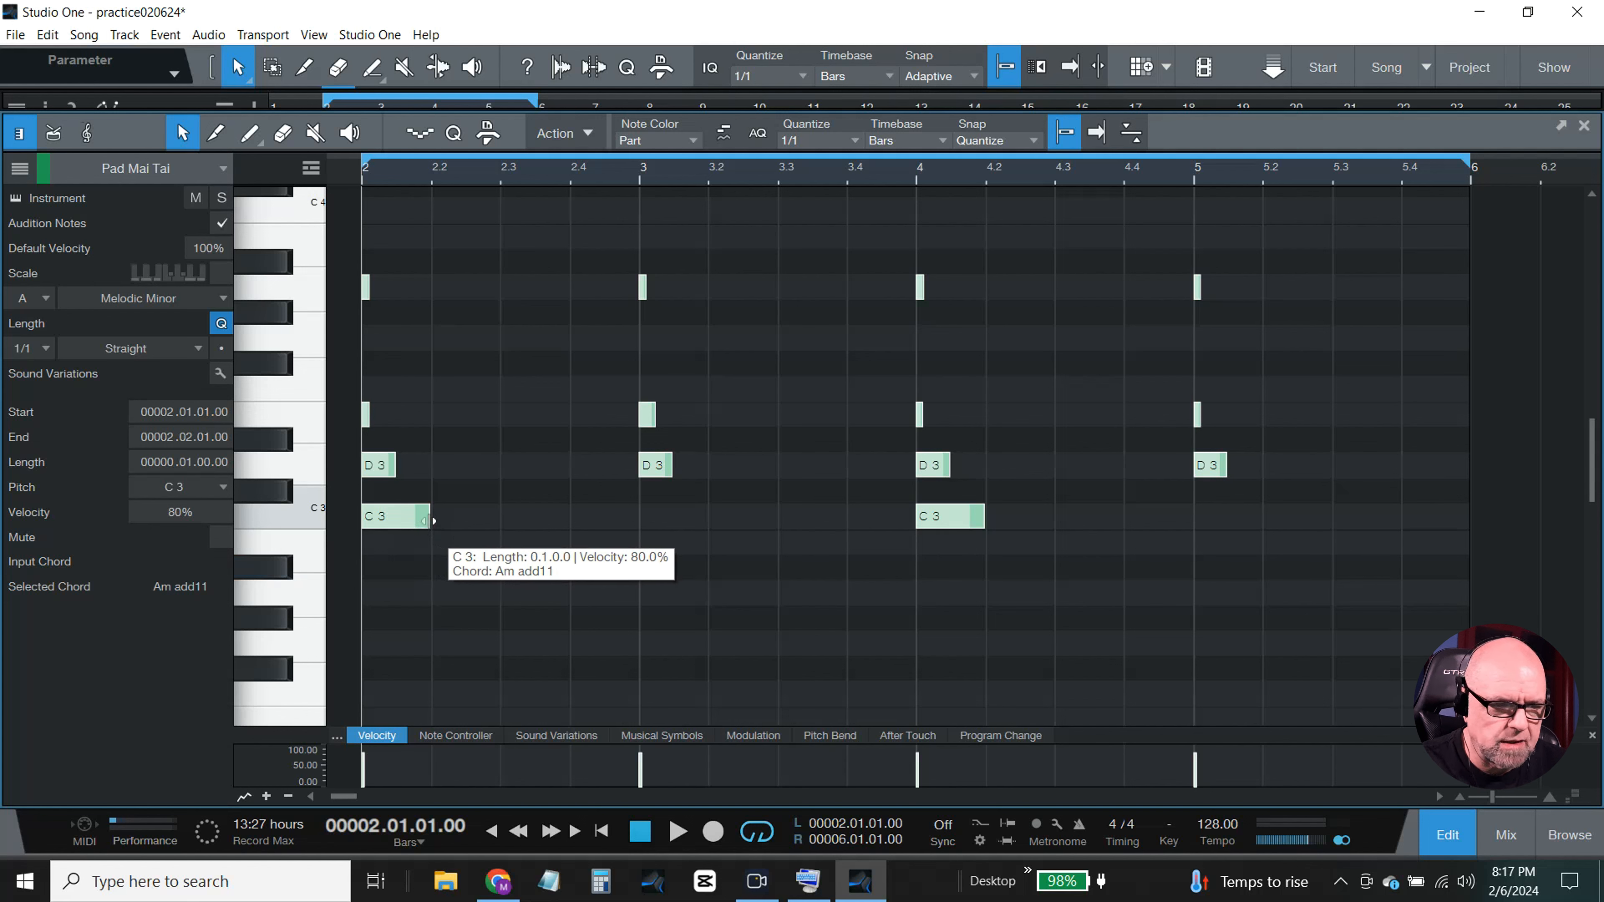
pyautogui.moveTo(427, 519); pyautogui.dragTo(573, 535)
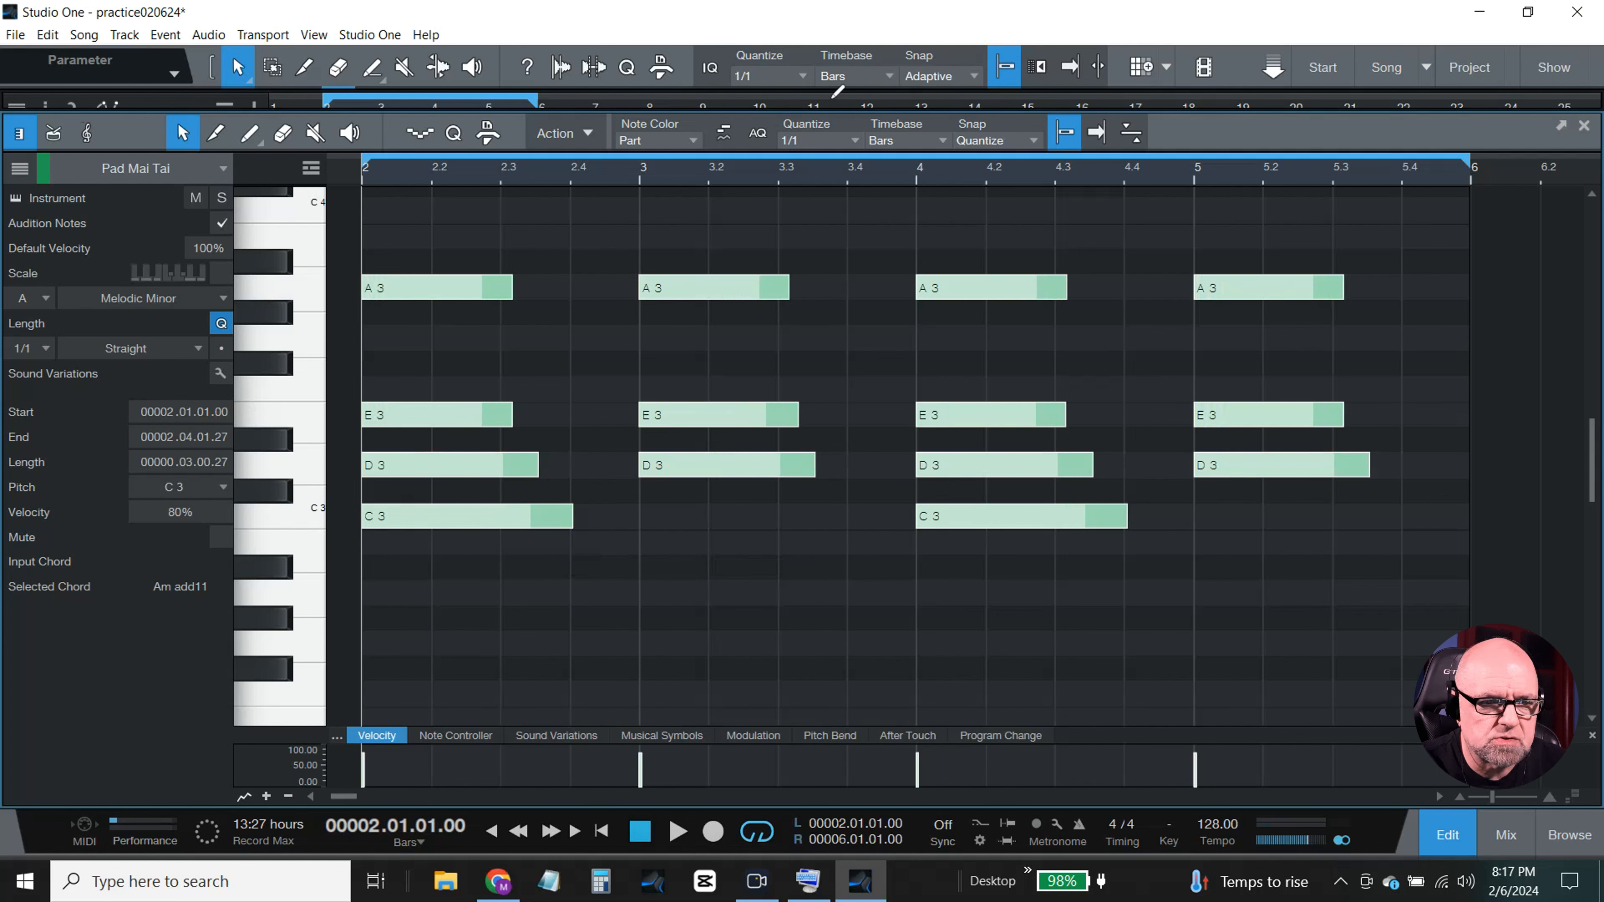
# - Set the song and note editor quantize to 1/32 and lengthen all notes together until the first C3 has a length of 0.3.3.0
pyautogui.click(804, 77)
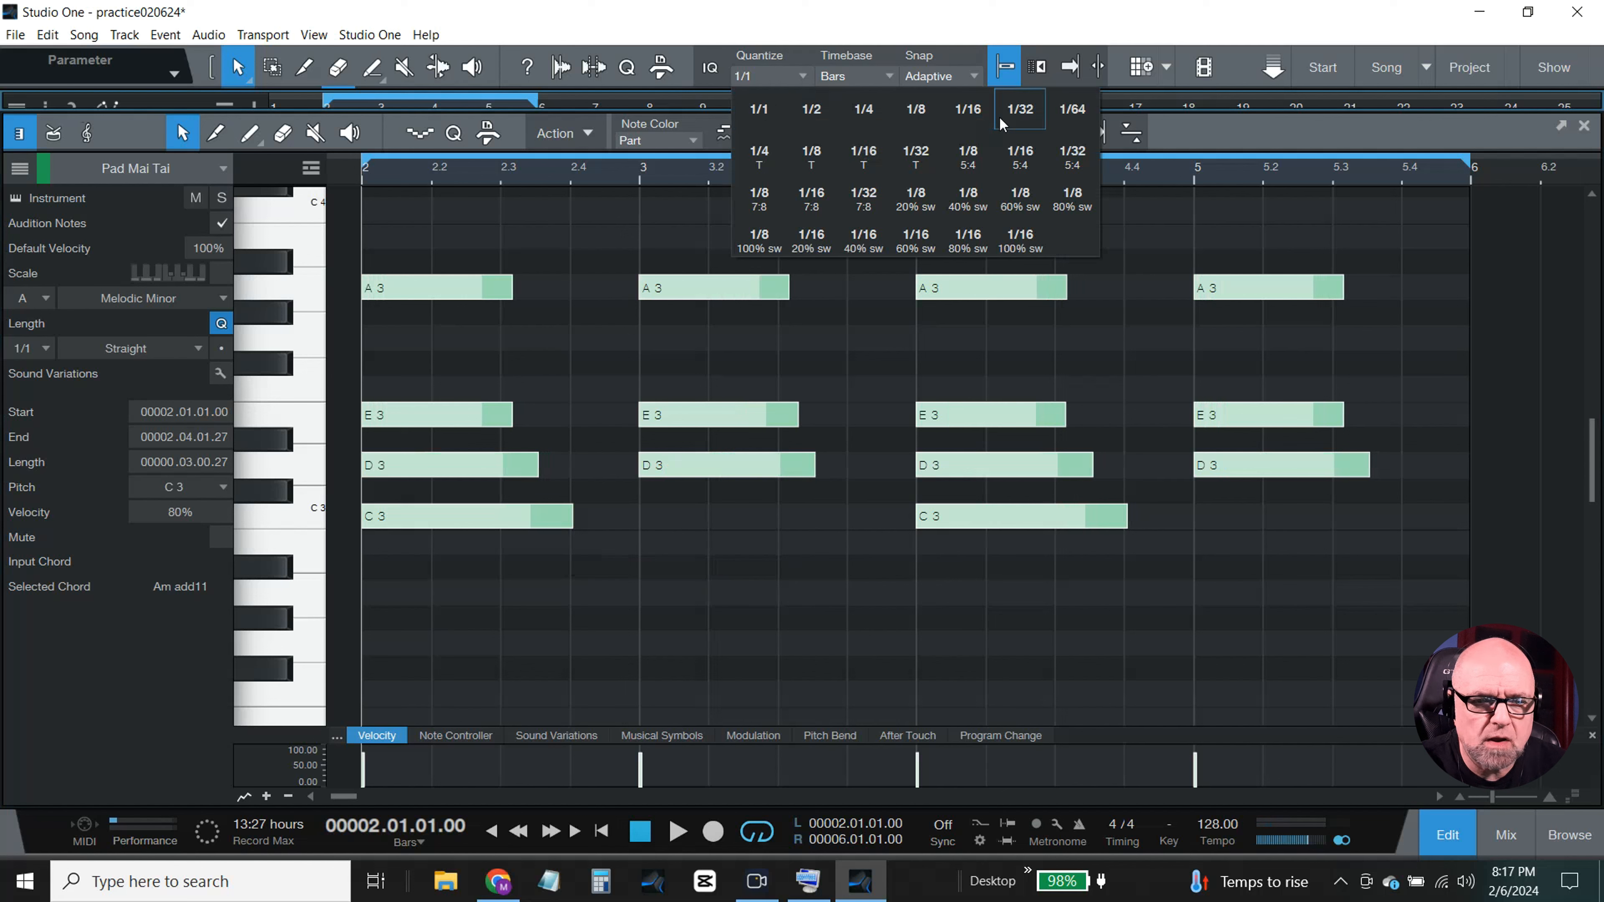
pyautogui.click(1021, 110)
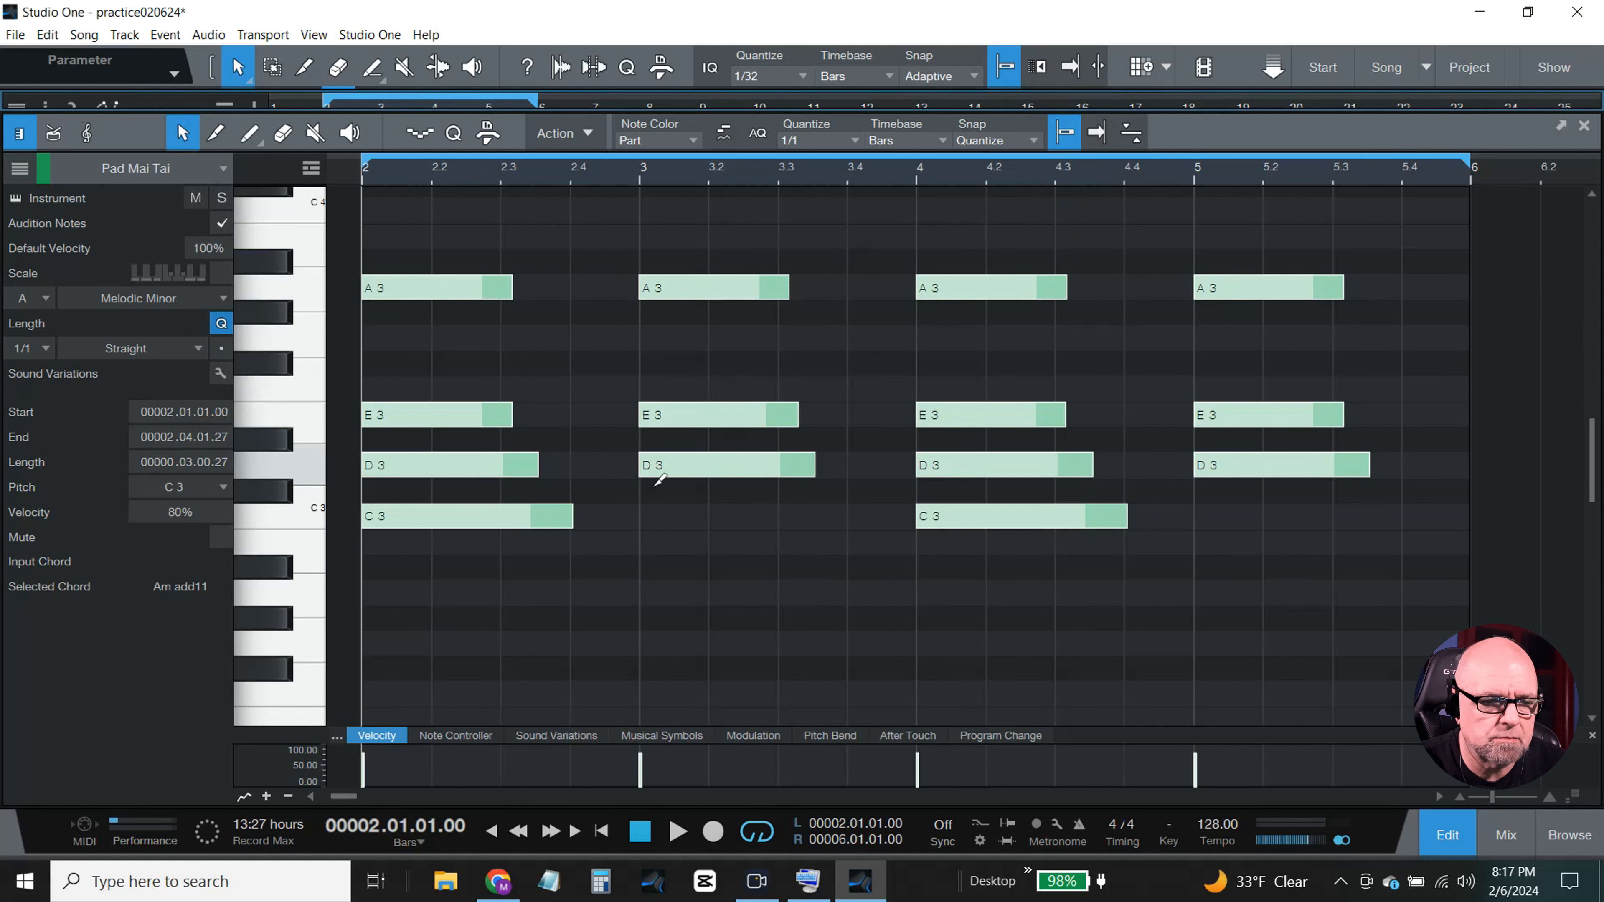
pyautogui.moveTo(571, 513)
pyautogui.mouseDown()
pyautogui.moveTo(615, 526)
pyautogui.moveTo(599, 526)
pyautogui.mouseUp()
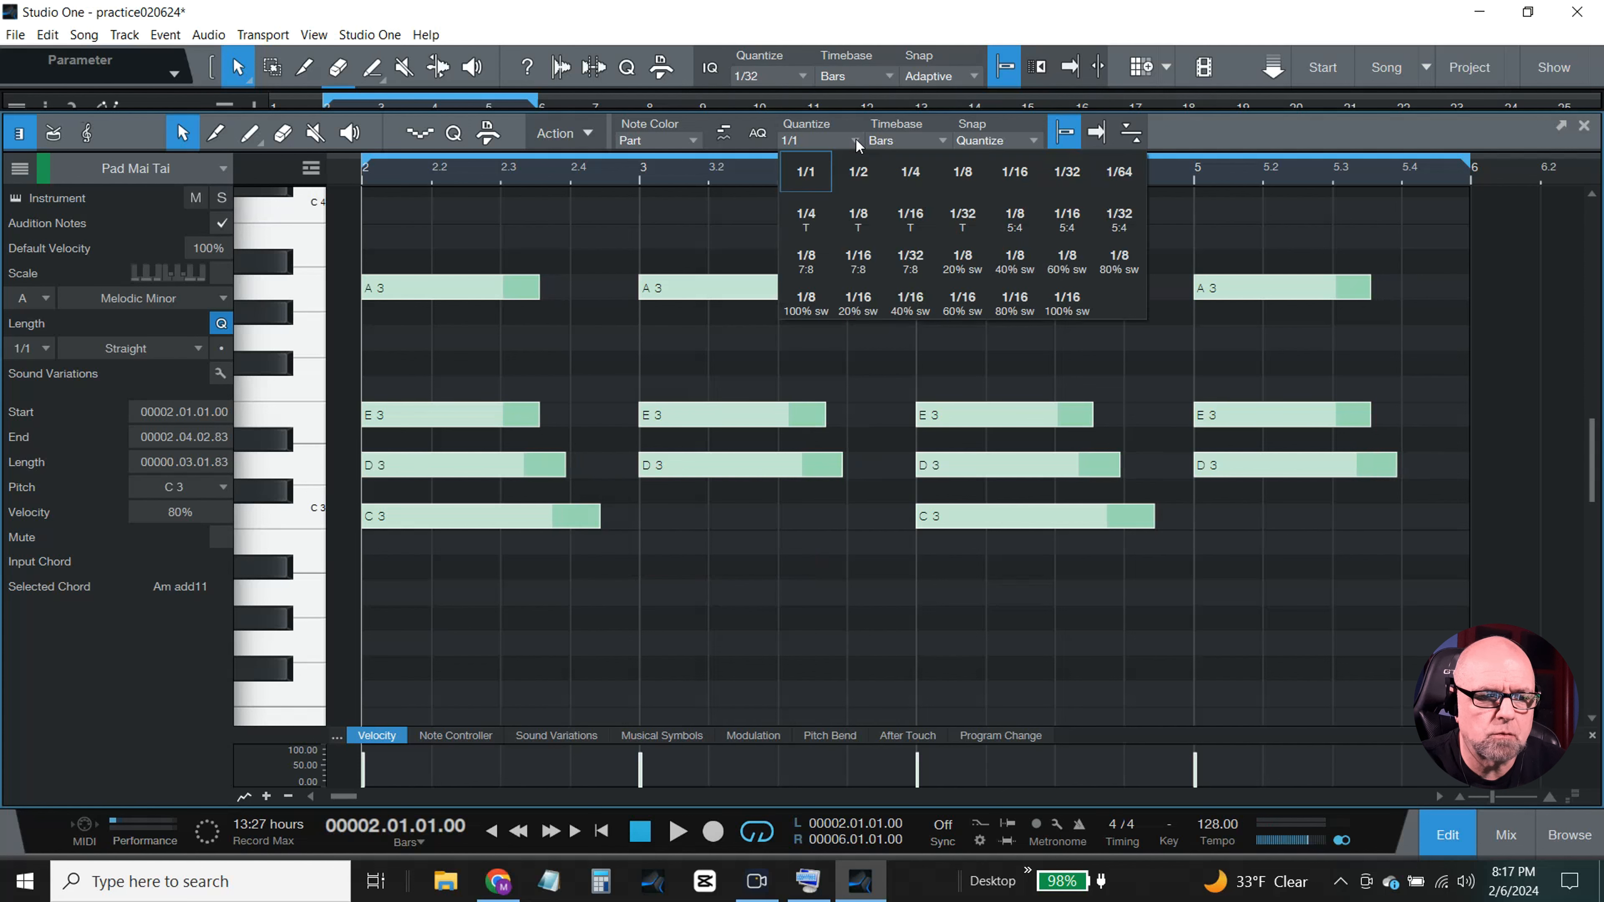
pyautogui.click(856, 142)
pyautogui.click(1065, 177)
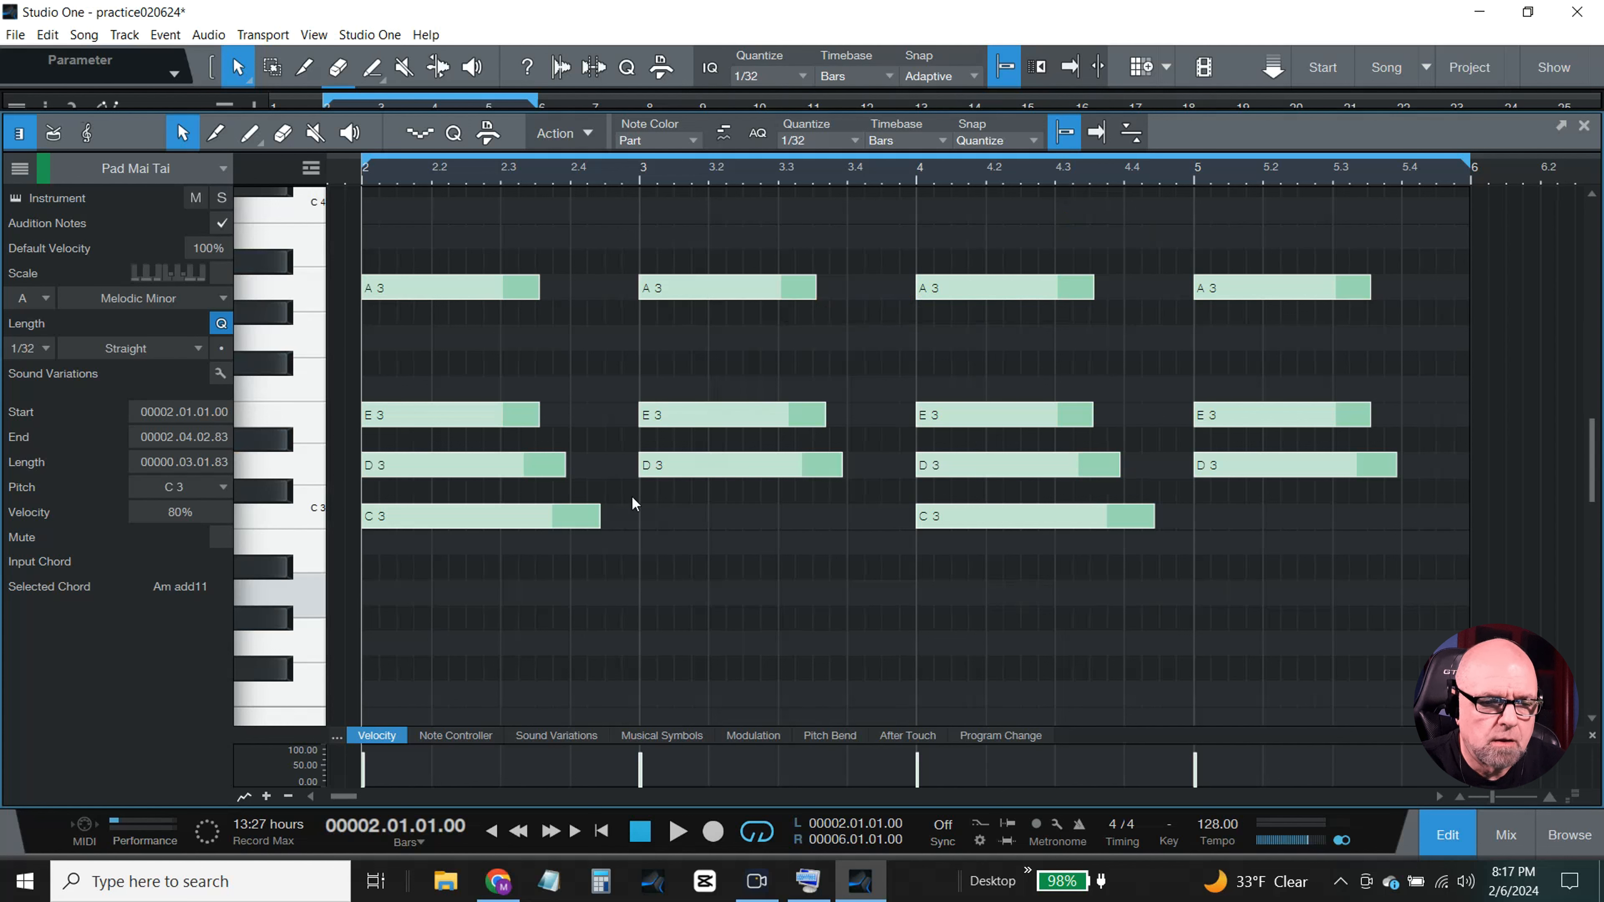
pyautogui.moveTo(604, 519); pyautogui.dragTo(622, 517)
pyautogui.click(773, 552)
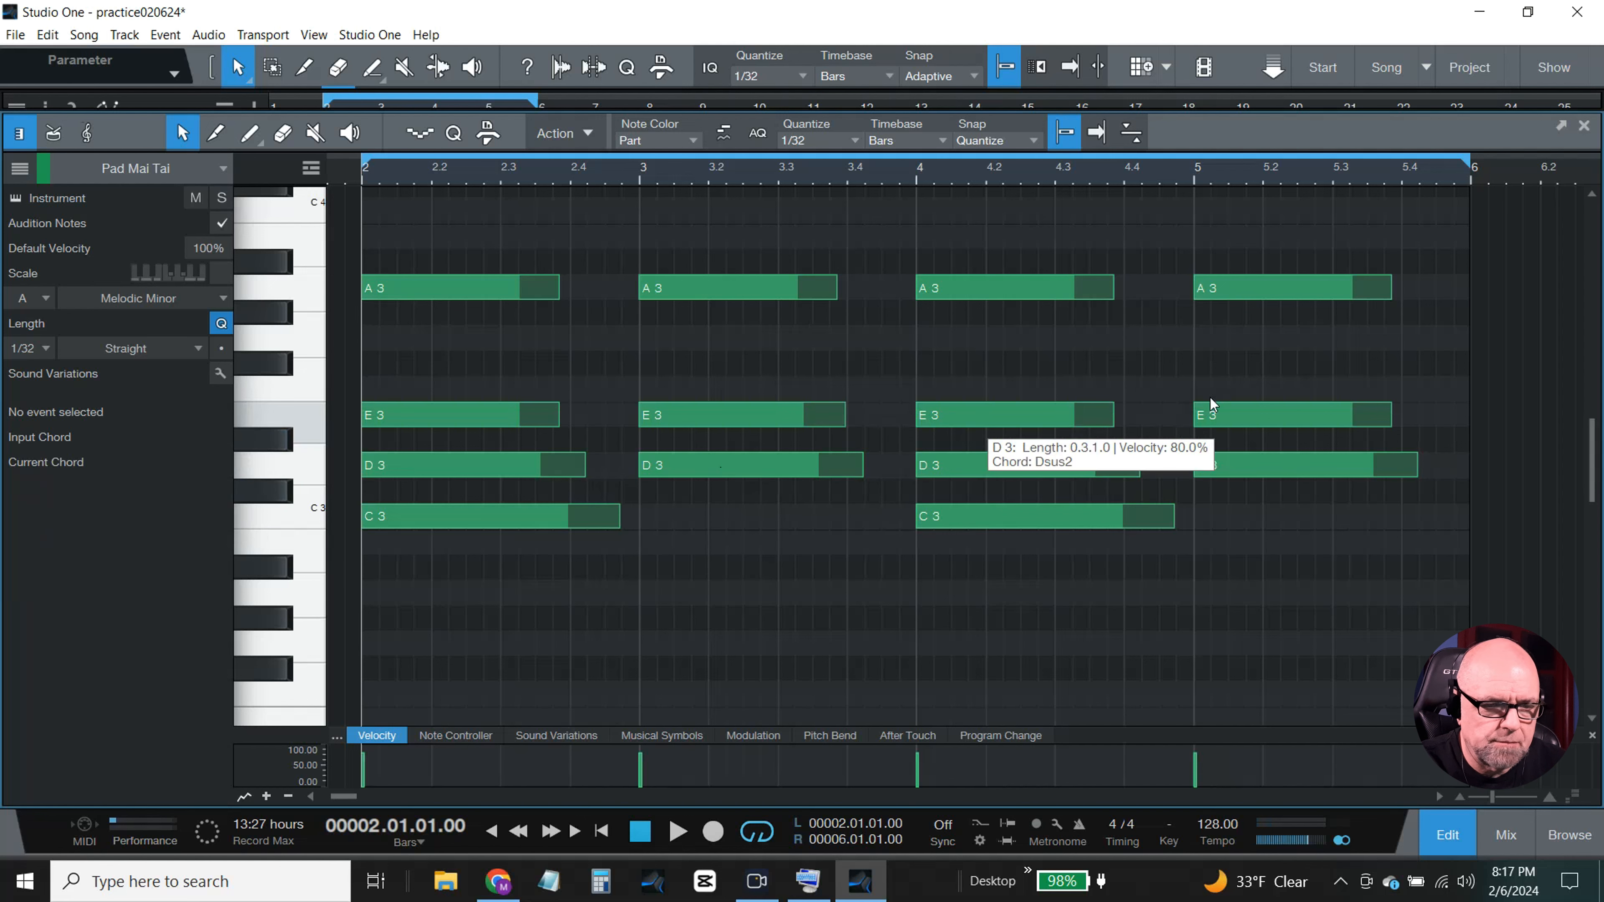
# - Extend the D3 notes to a length of 0.3.3.0, and lengthen the E3 and A3 notes to end with the D3 notes
pyautogui.moveTo(1461, 492); pyautogui.dragTo(614, 467)
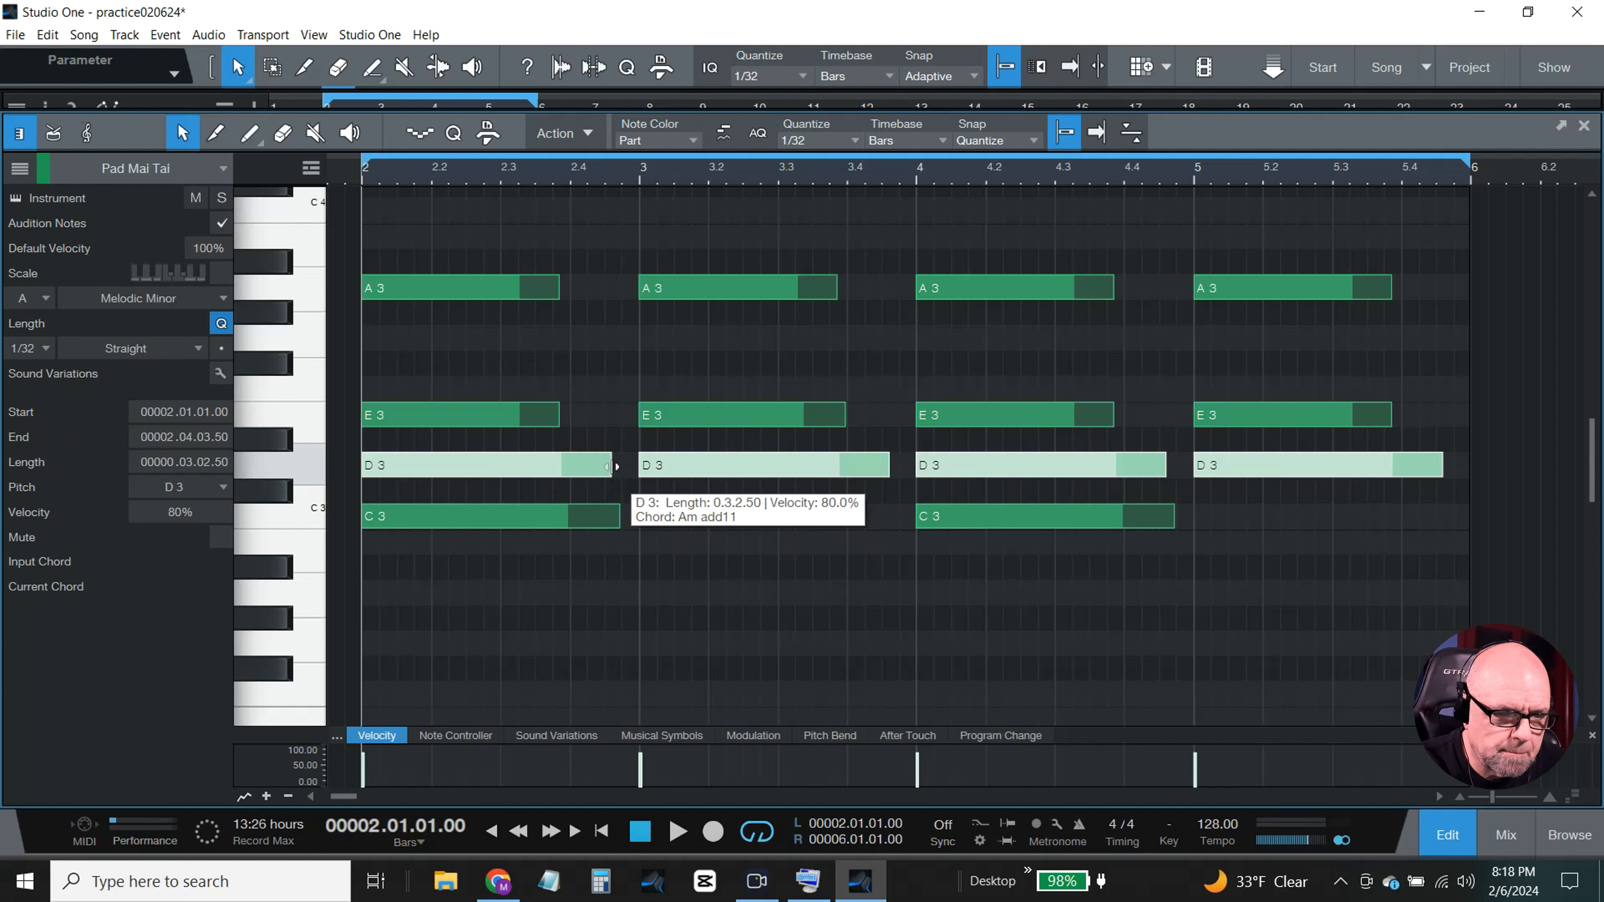
pyautogui.moveTo(611, 467); pyautogui.dragTo(619, 467)
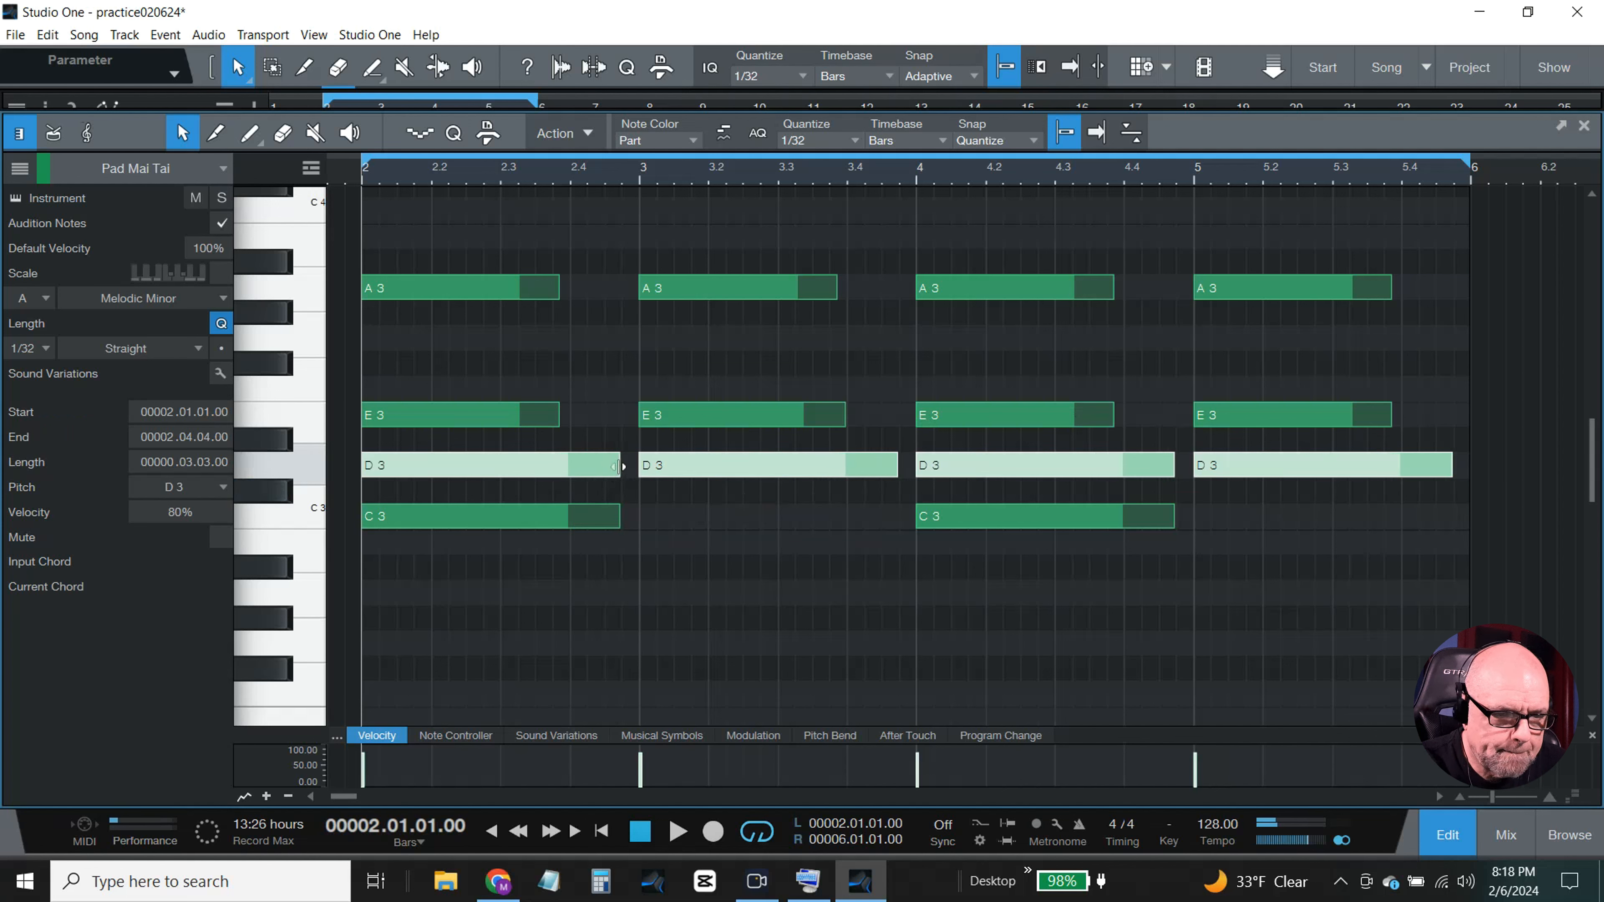
pyautogui.click(1445, 411)
pyautogui.moveTo(1430, 423); pyautogui.dragTo(491, 252)
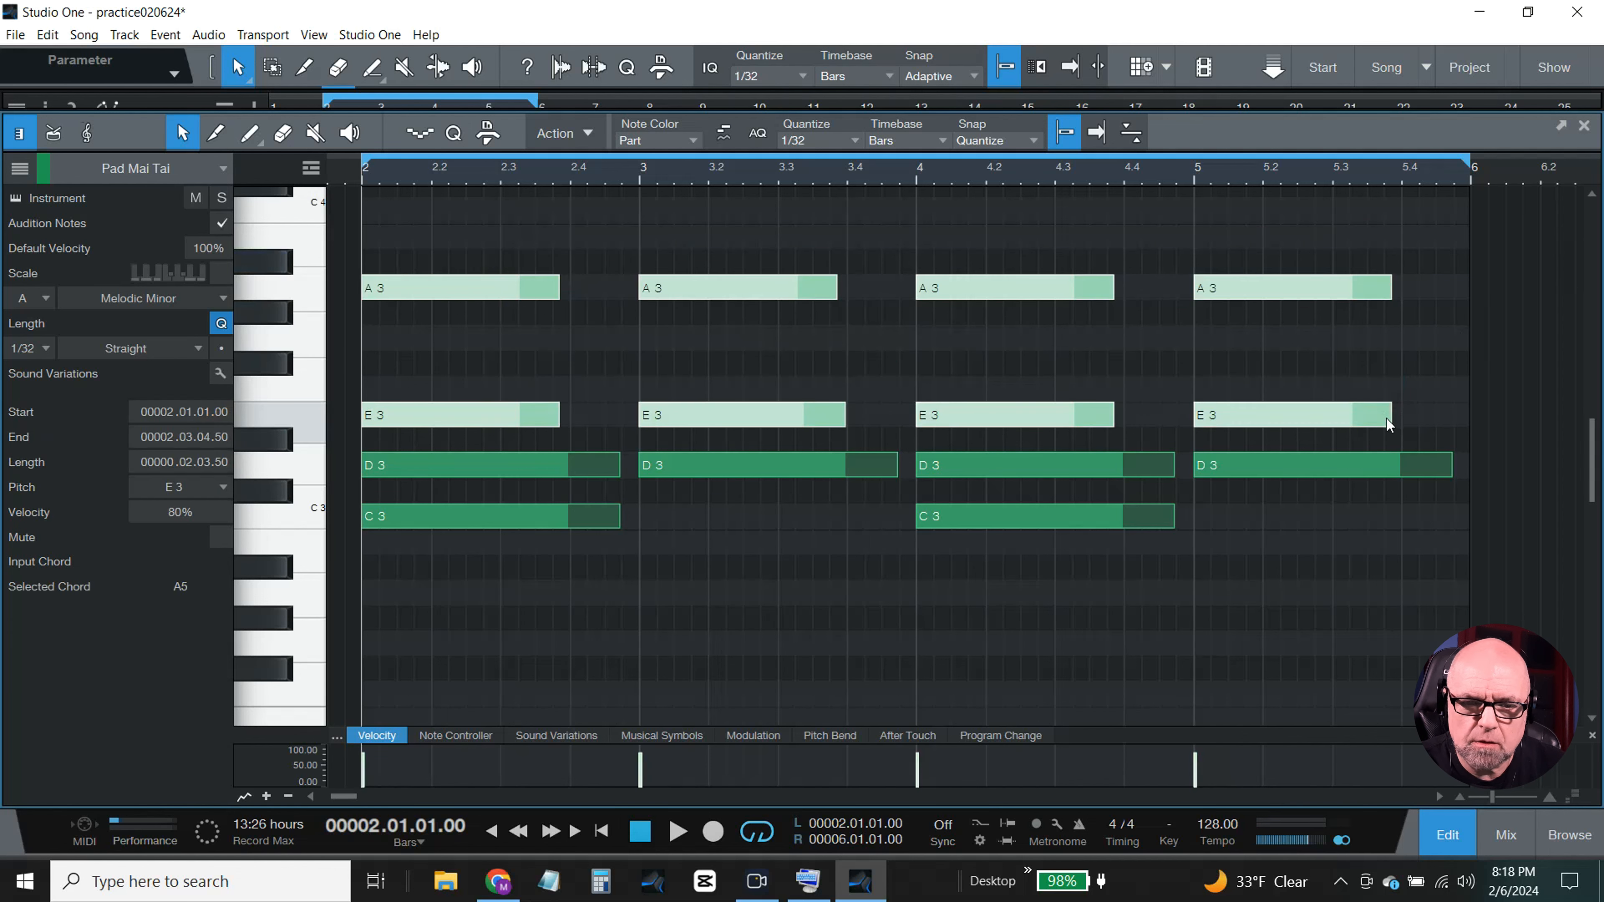
pyautogui.moveTo(1400, 418); pyautogui.dragTo(1451, 428)
pyautogui.click(1455, 522)
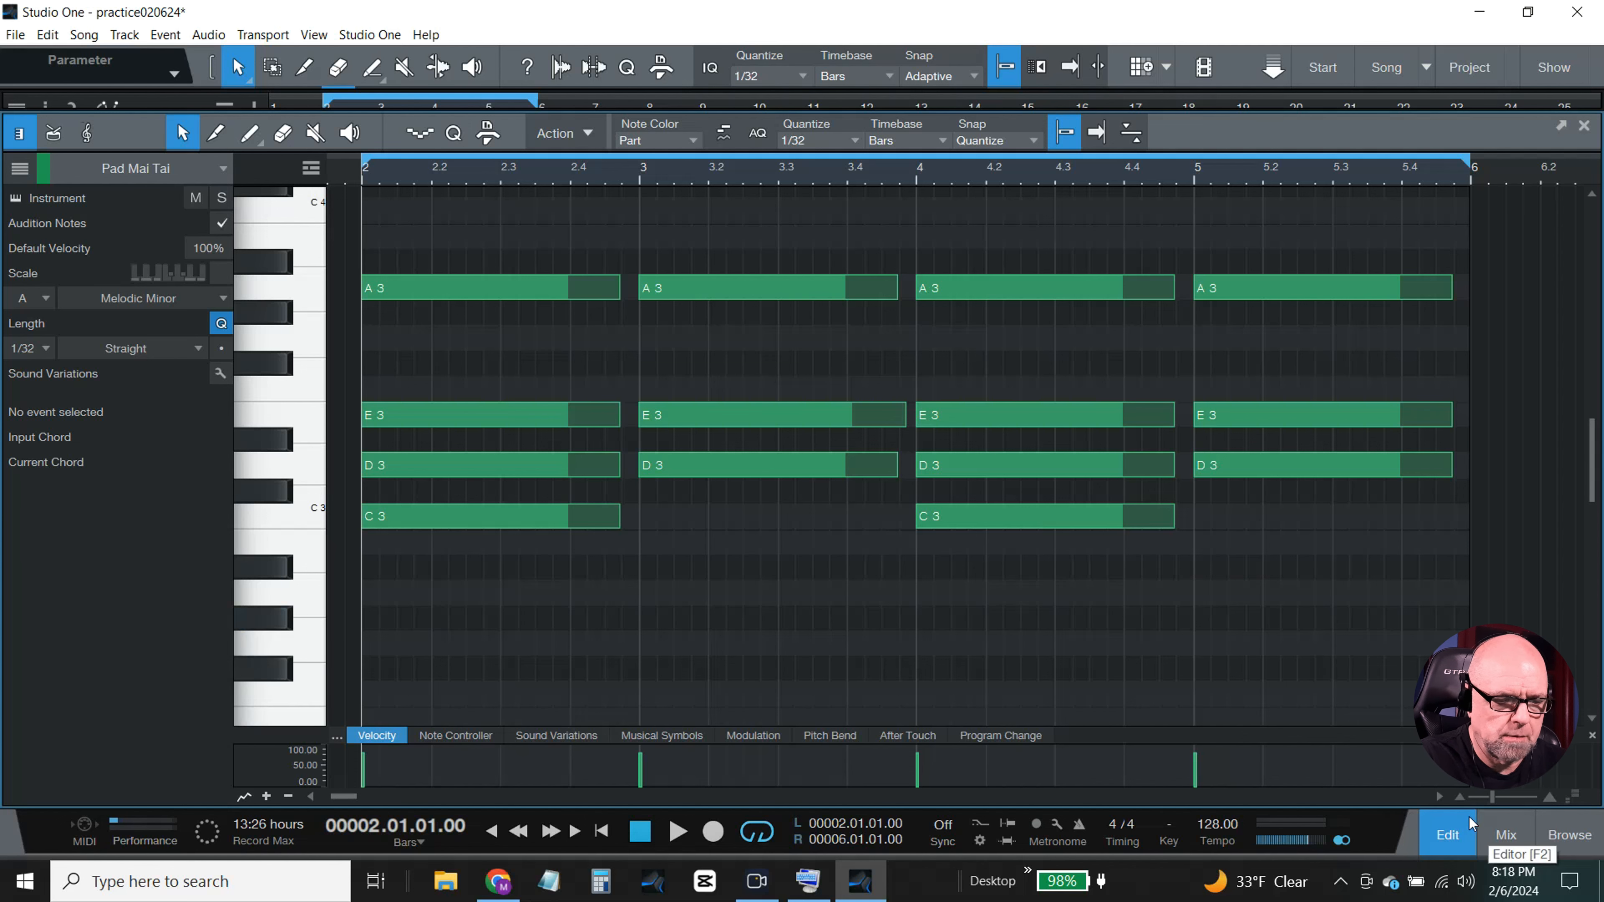
# - Enlarge the velocity lane, select every note in the clip and check the notes' velocity
pyautogui.press('w')
pyautogui.press('e')
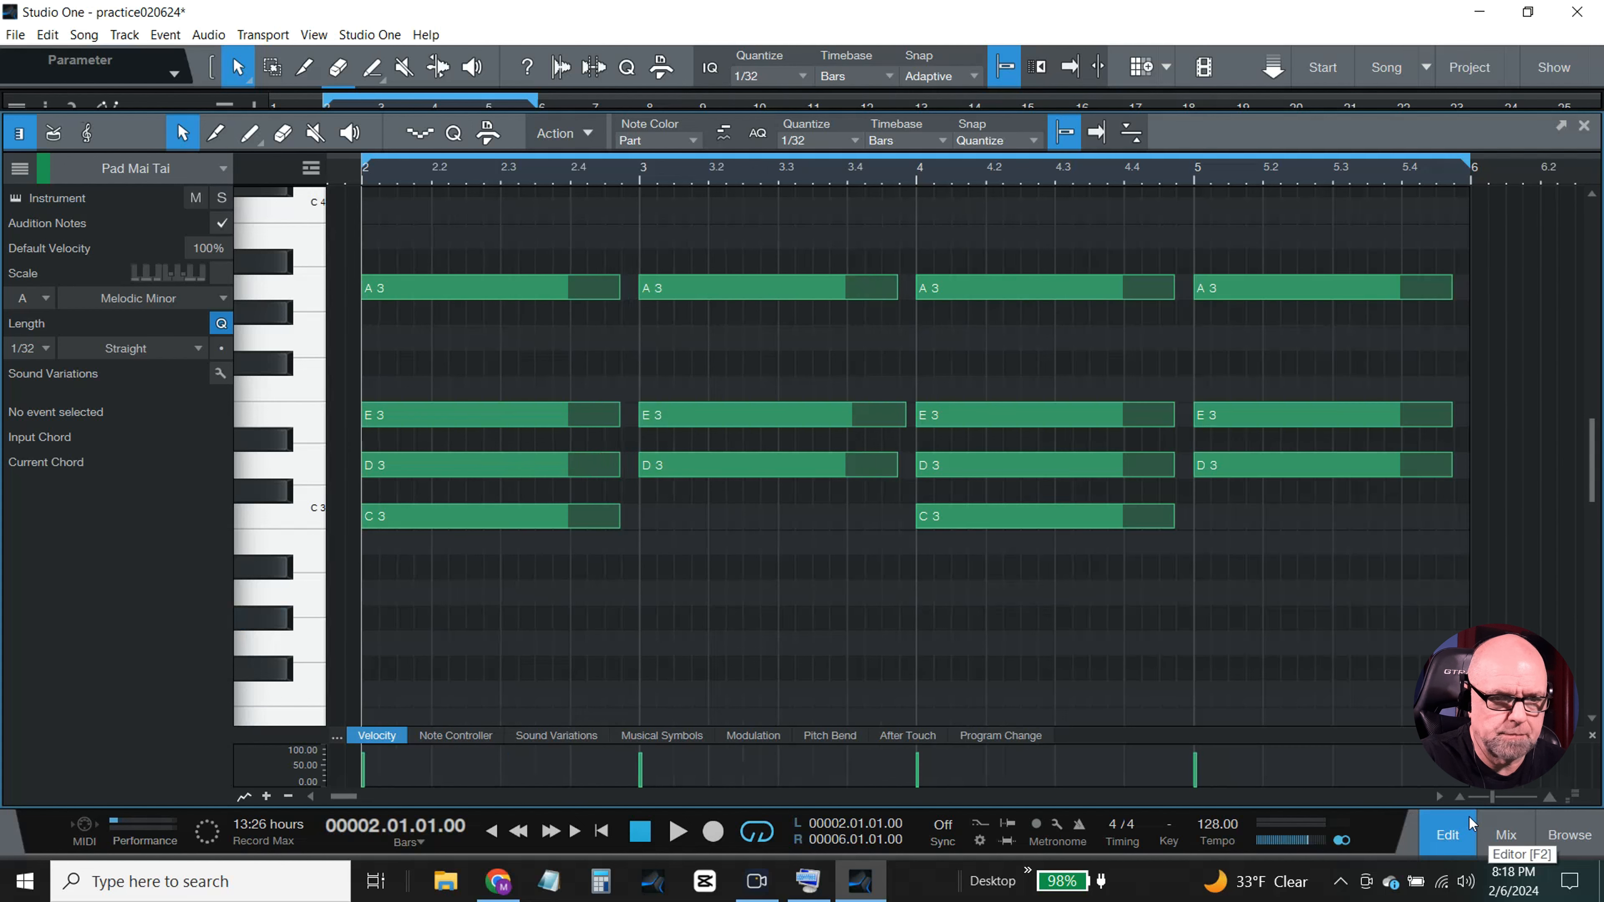
pyautogui.hotkey('shift', 'w')
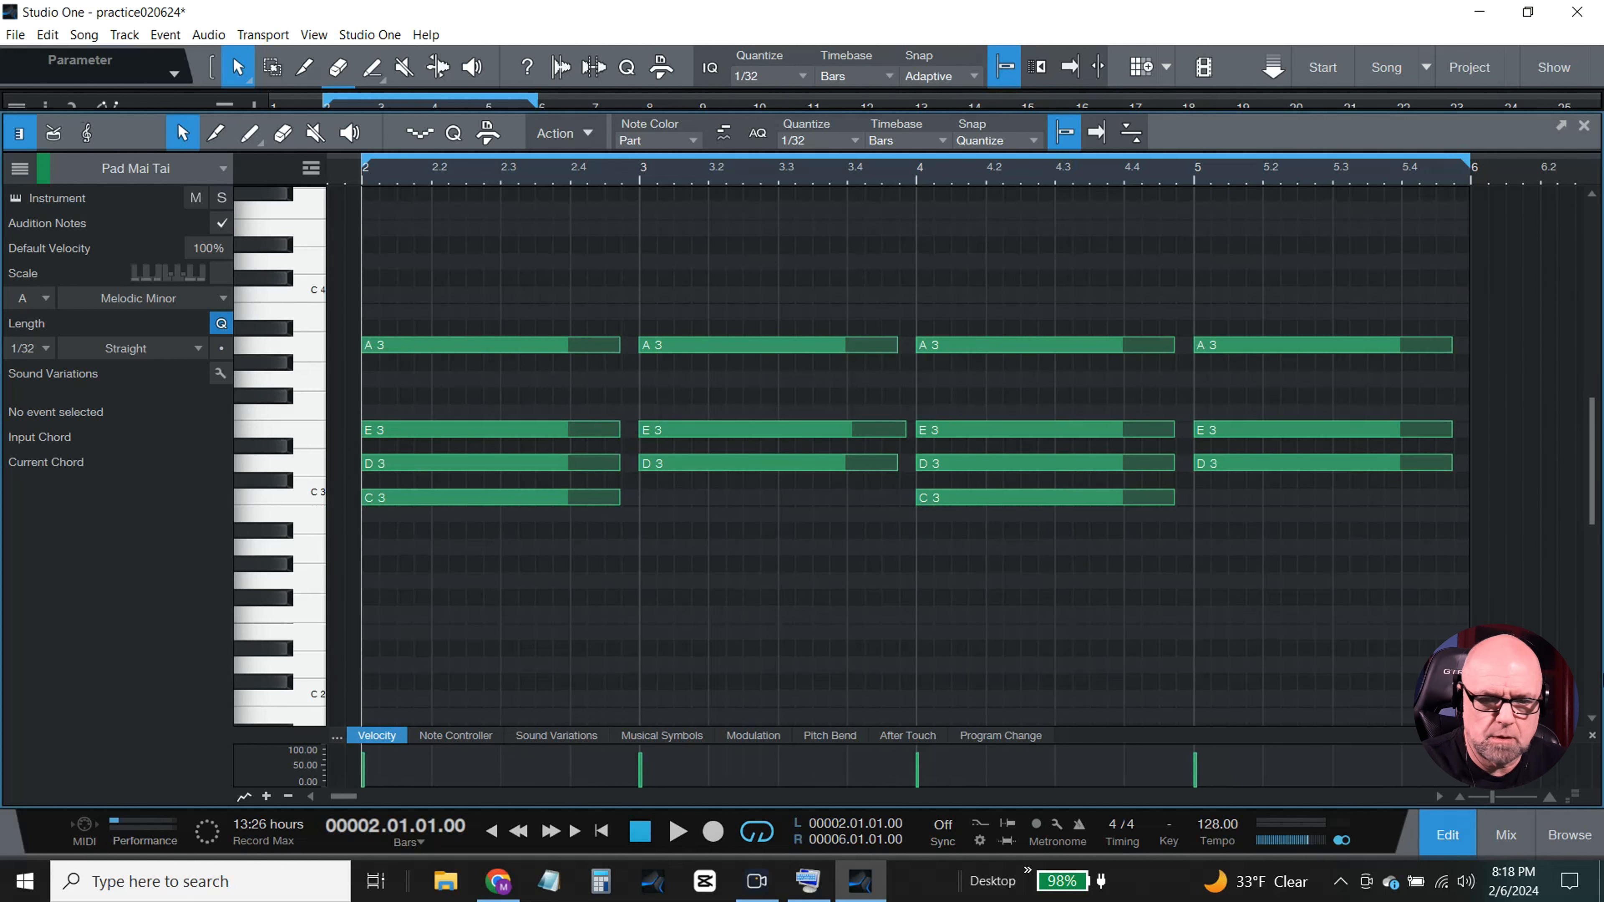
pyautogui.moveTo(1595, 488); pyautogui.dragTo(1602, 598)
pyautogui.moveTo(1286, 728); pyautogui.dragTo(1229, 454)
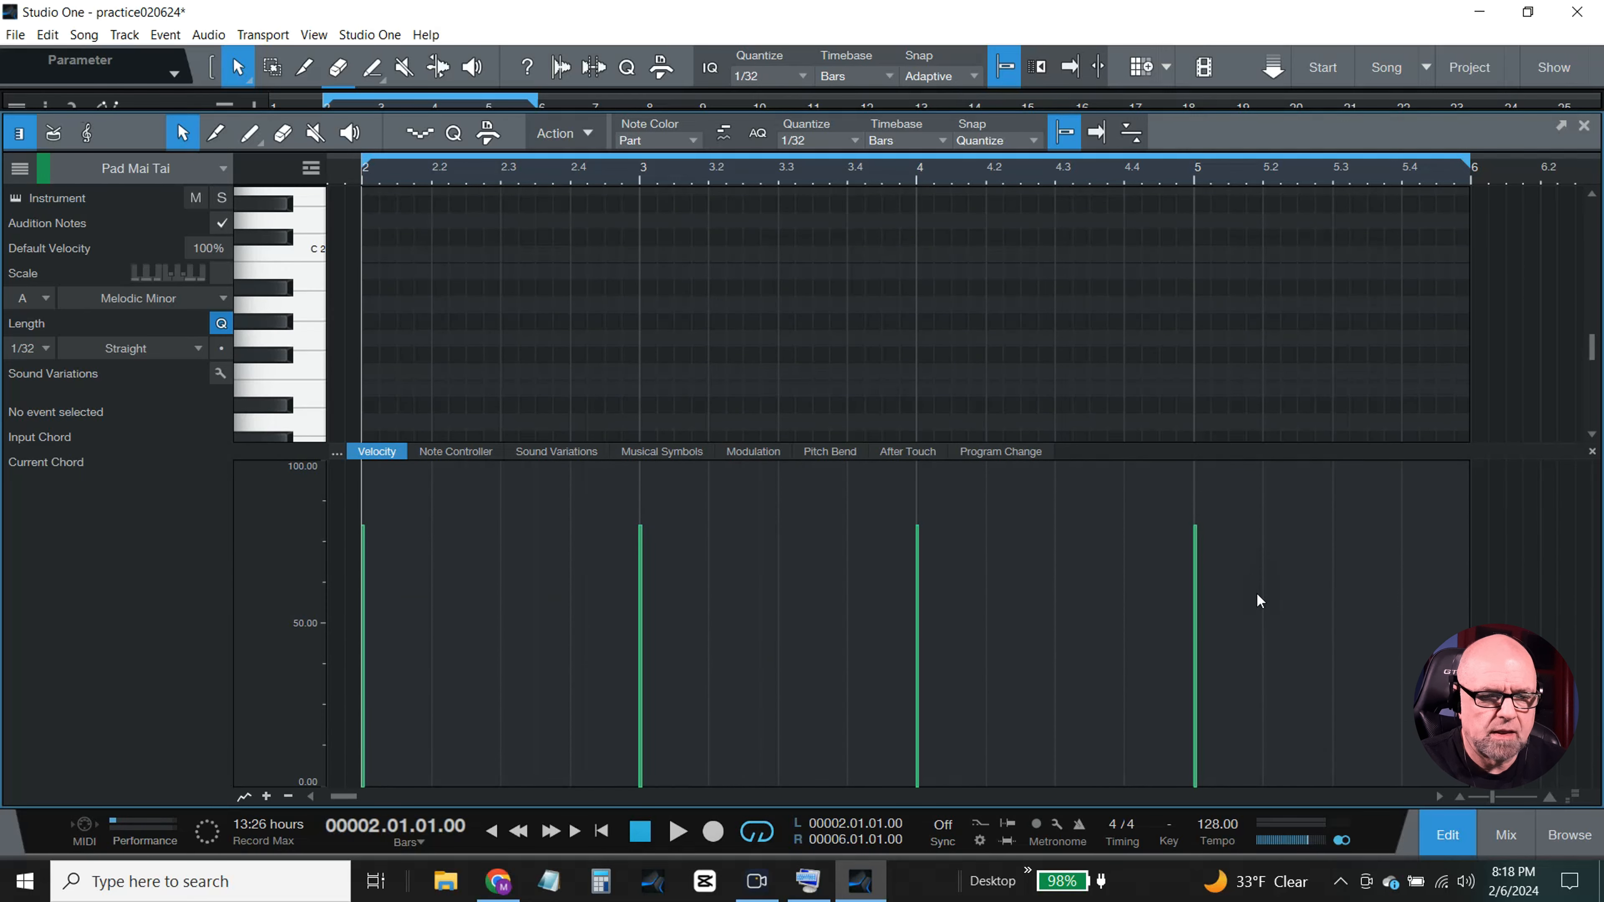
pyautogui.moveTo(1256, 602); pyautogui.dragTo(266, 507)
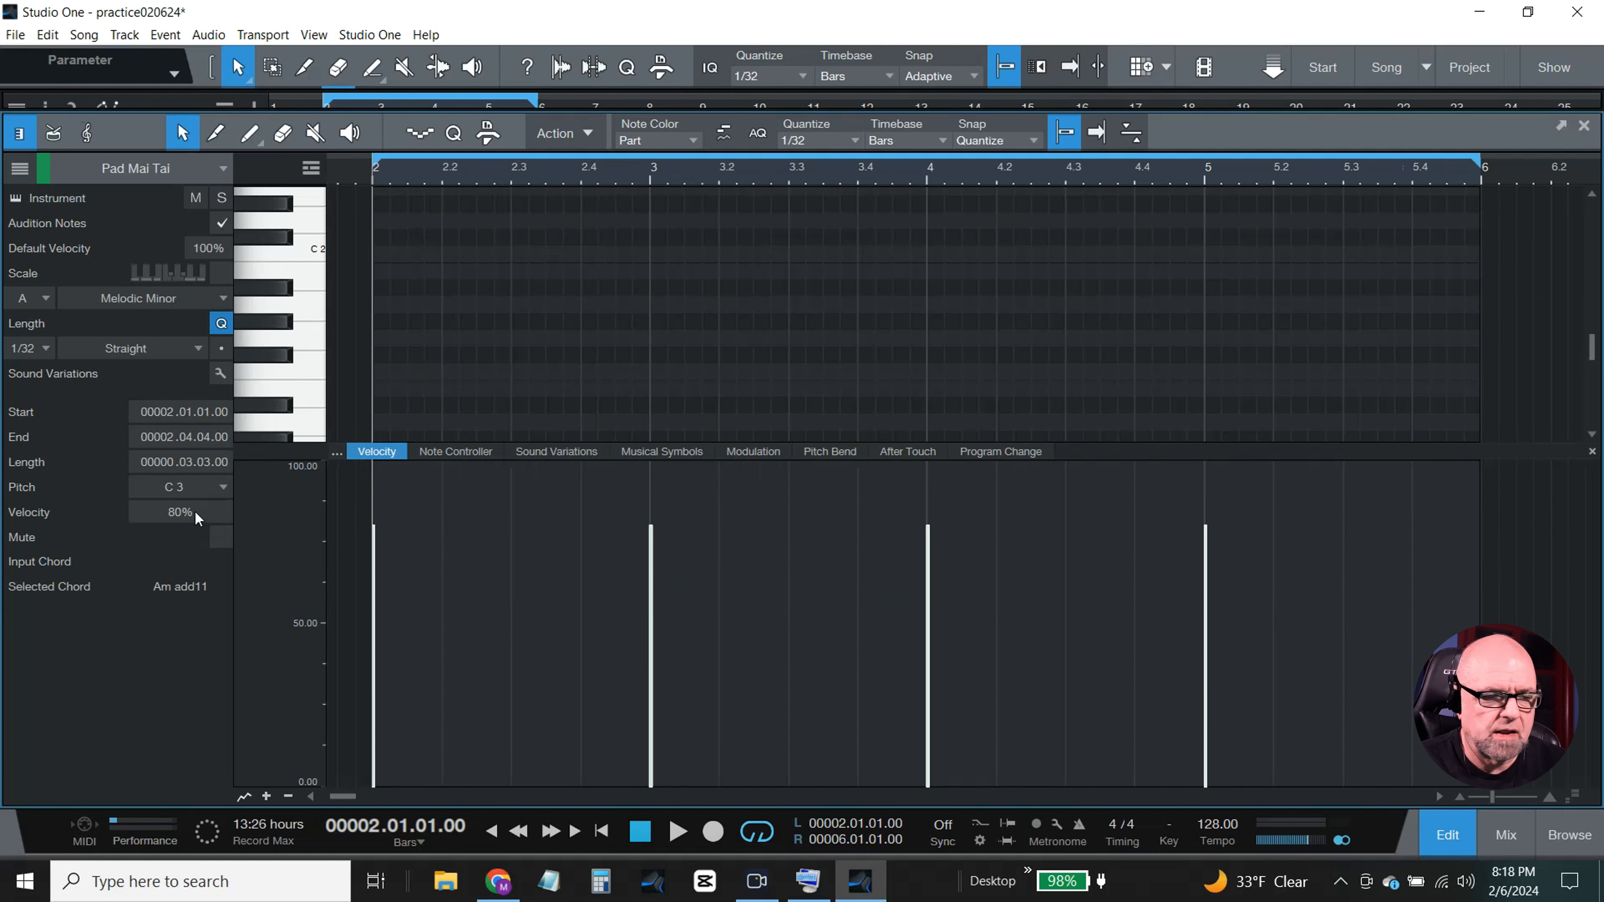
pyautogui.moveTo(1593, 354)
pyautogui.mouseDown()
pyautogui.moveTo(1594, 271)
pyautogui.moveTo(1596, 326)
pyautogui.mouseUp()
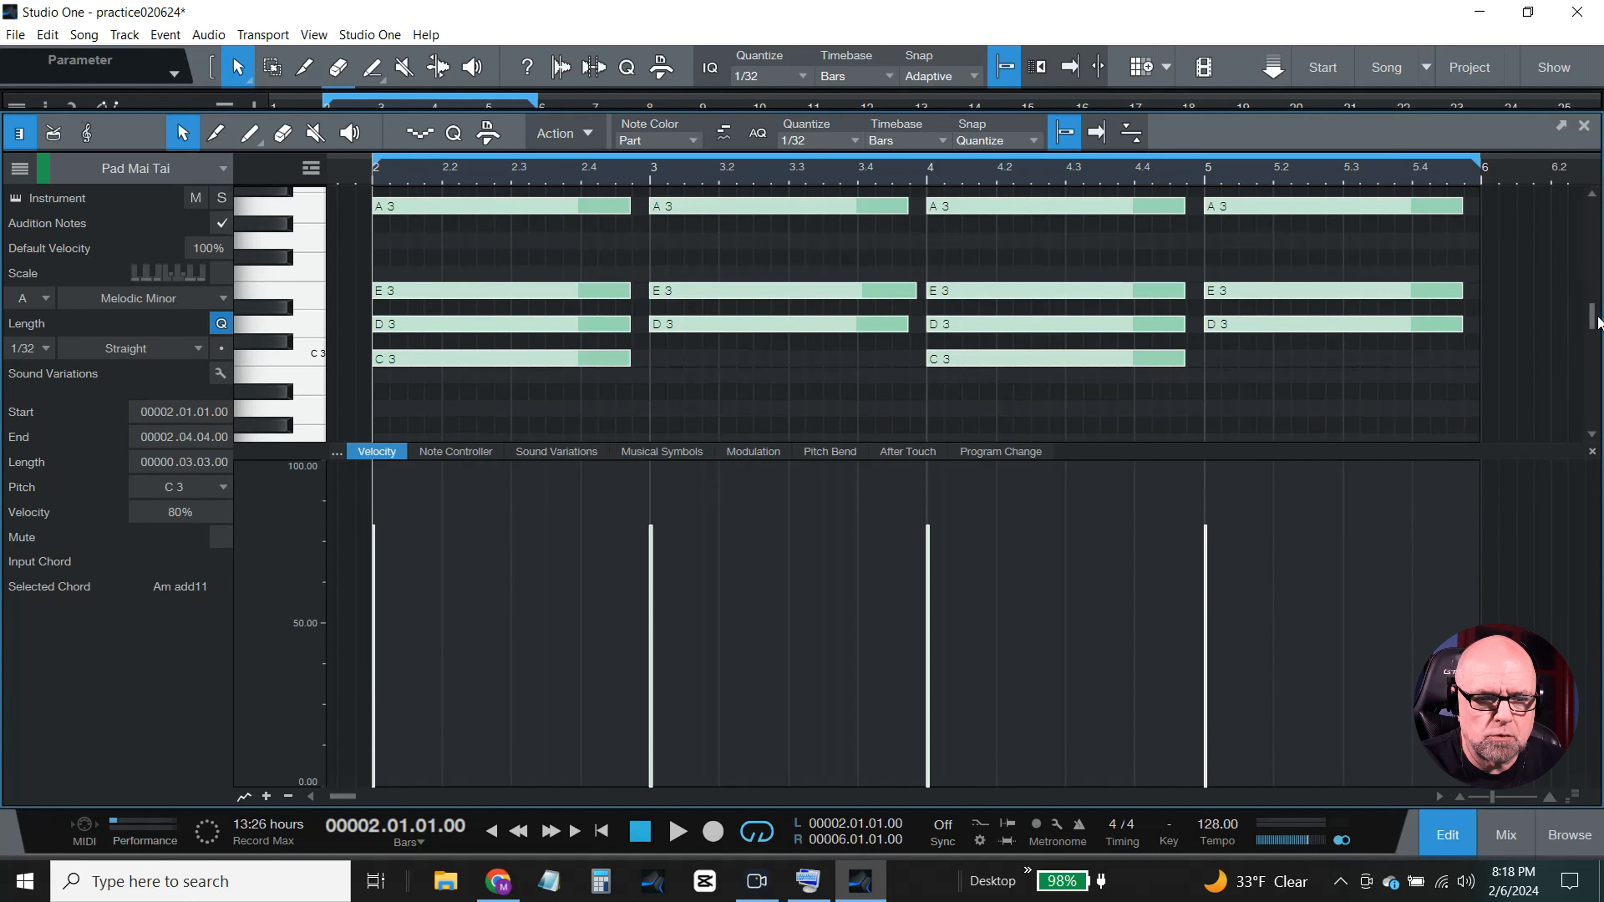
pyautogui.moveTo(1318, 452); pyautogui.dragTo(1309, 658)
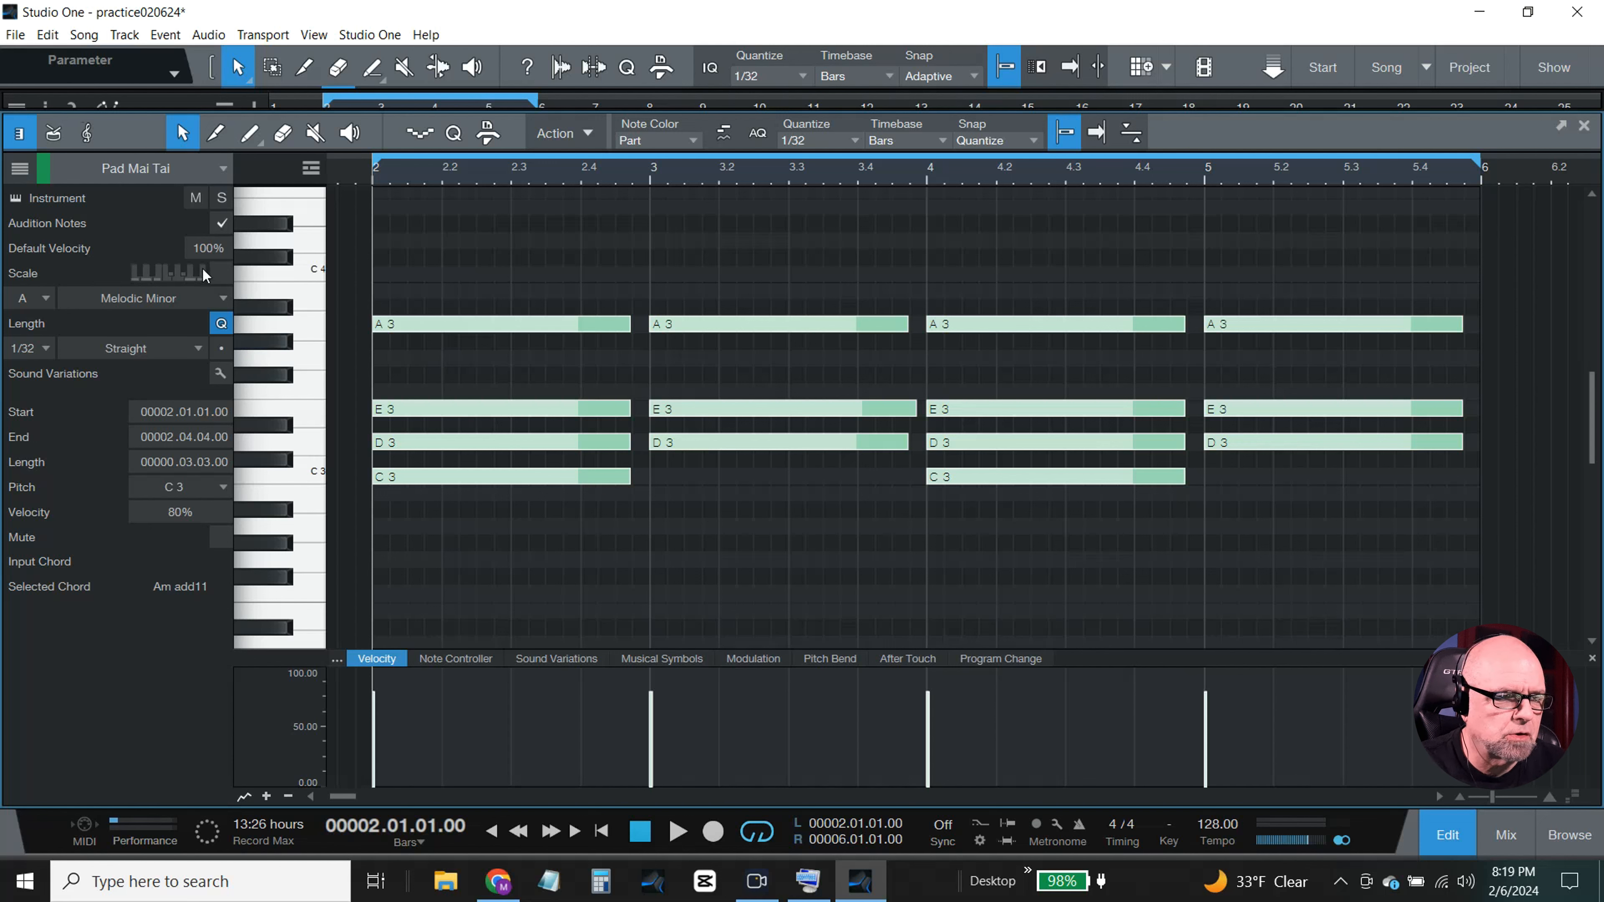
# - Solo the Pad Mai Tai track and play the clip to audition the sustained chords
pyautogui.click(221, 197)
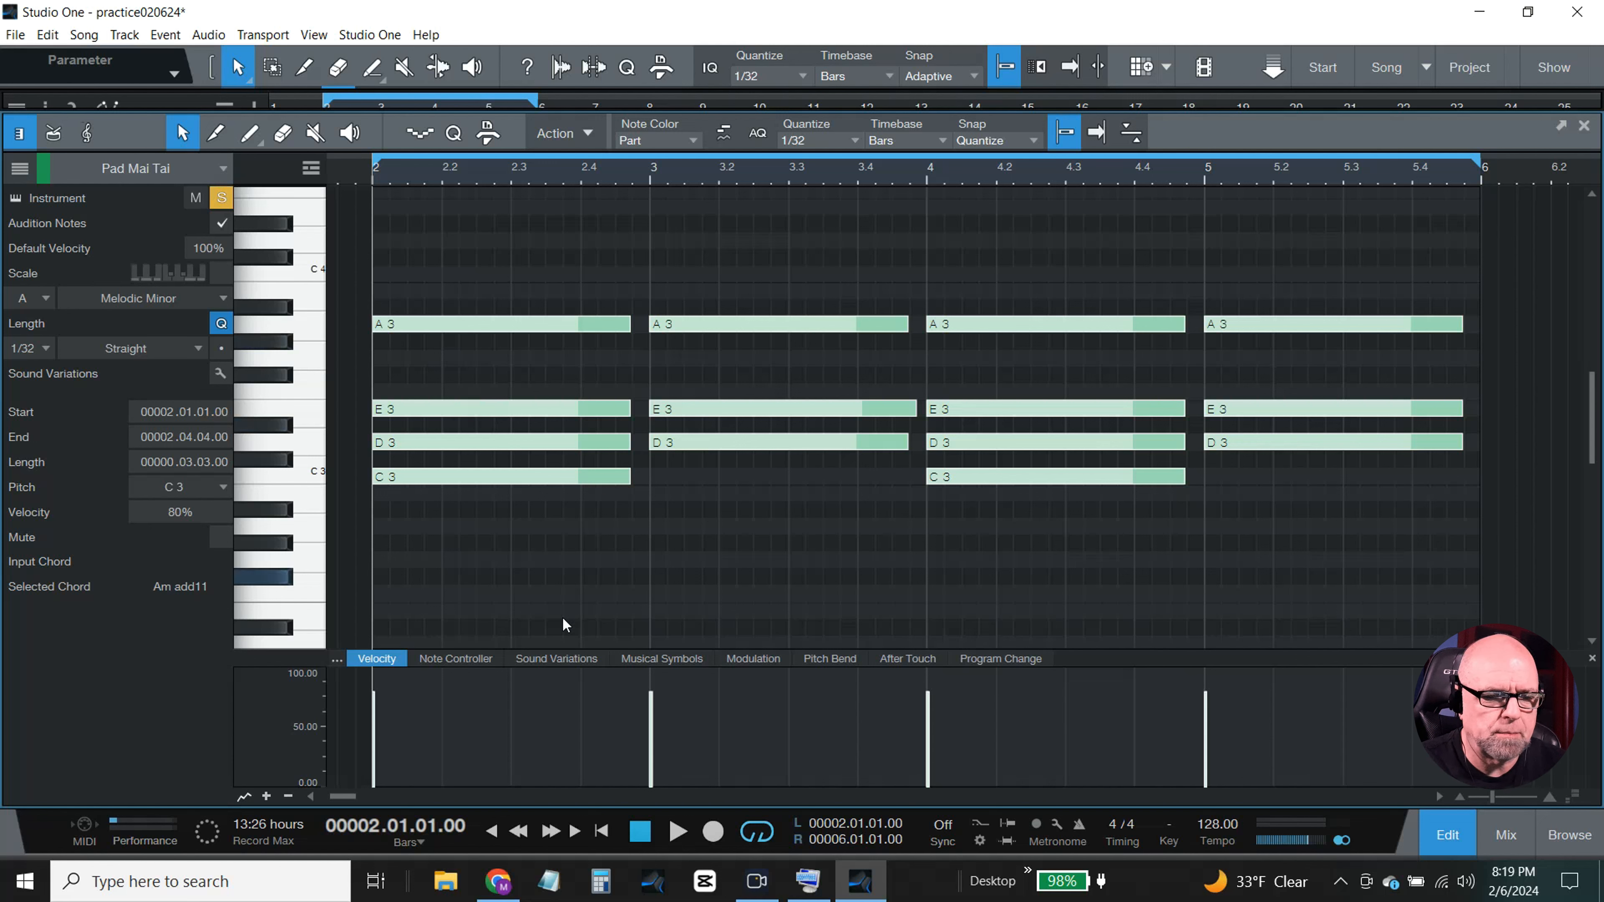
pyautogui.click(681, 832)
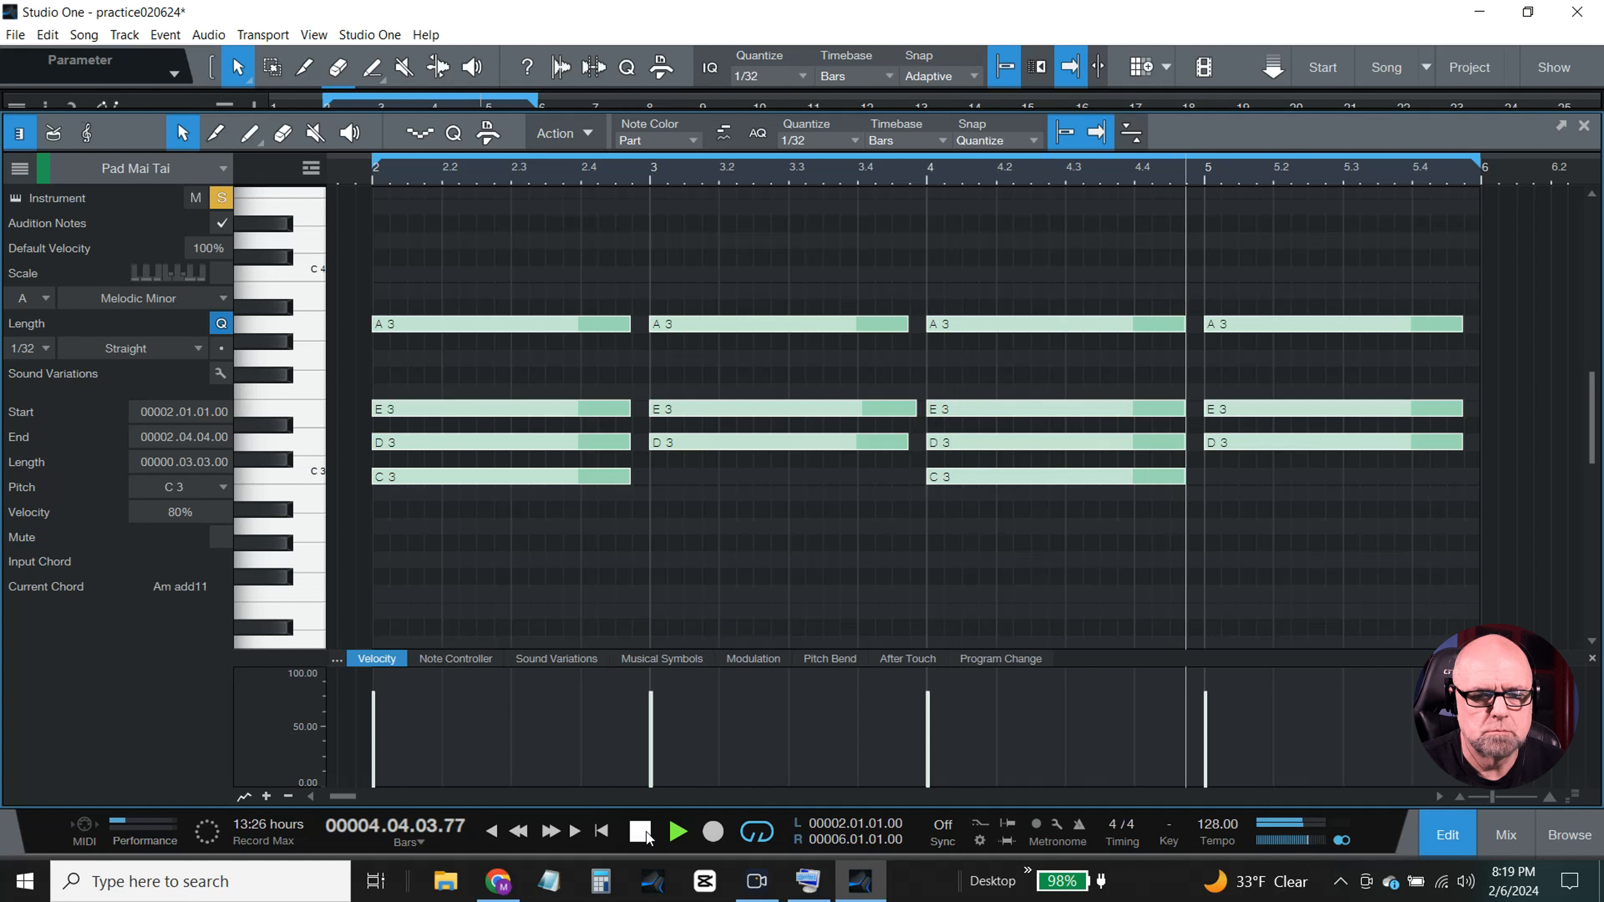
pyautogui.click(641, 833)
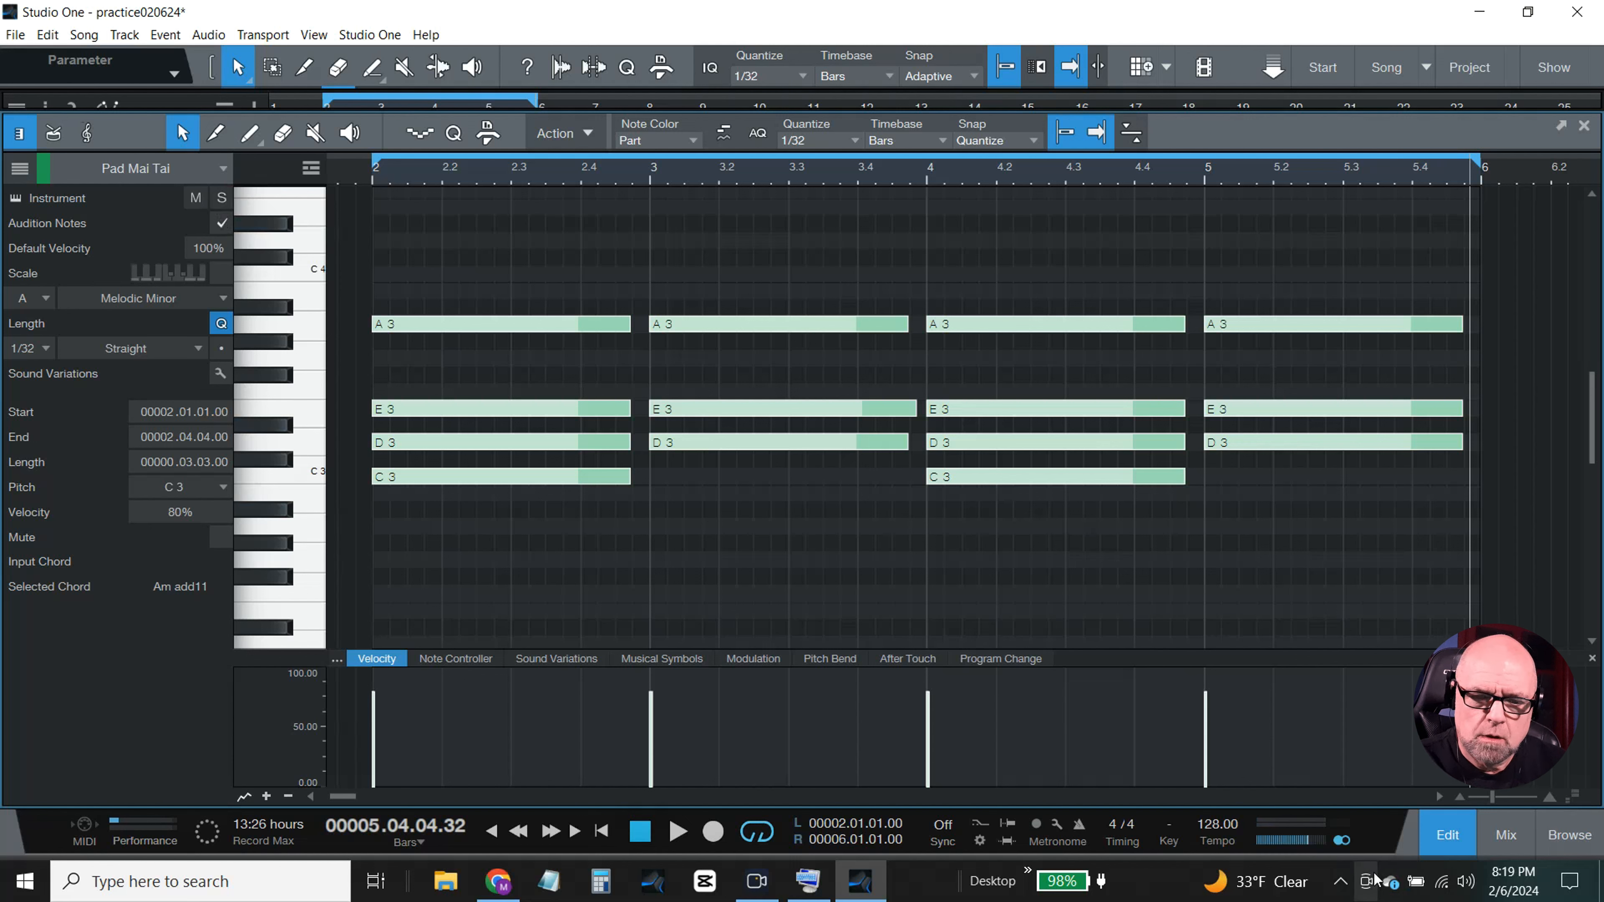
# - Close the note editor, open the mixer and mute the Melody and Plucks channels
pyautogui.click(1458, 835)
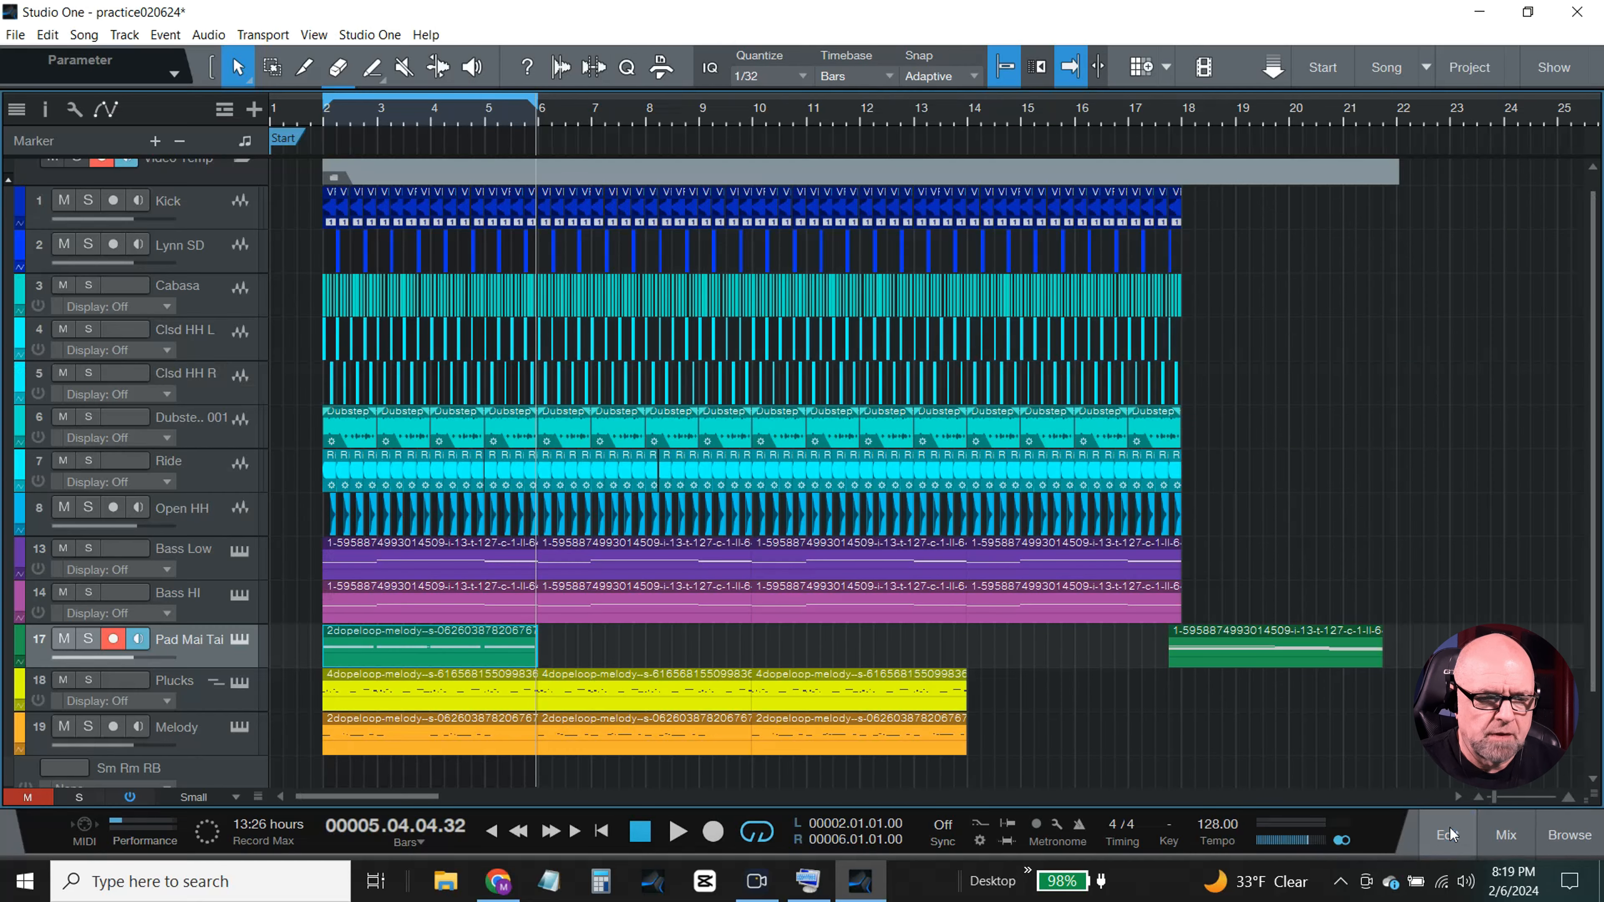
pyautogui.click(1506, 836)
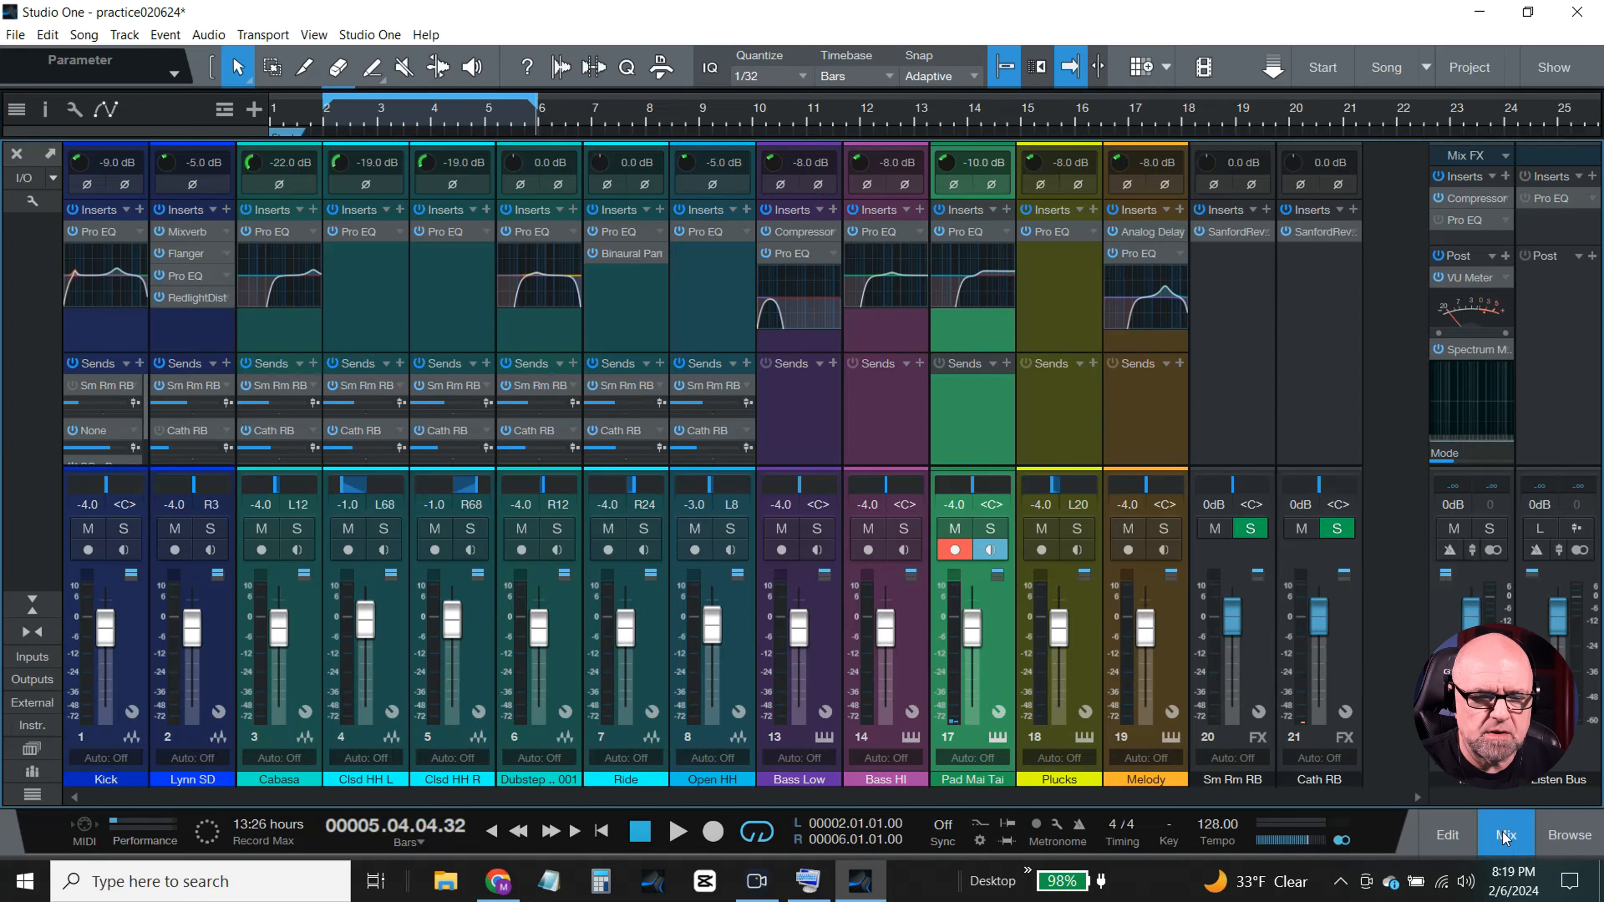
pyautogui.click(1505, 836)
pyautogui.click(1506, 836)
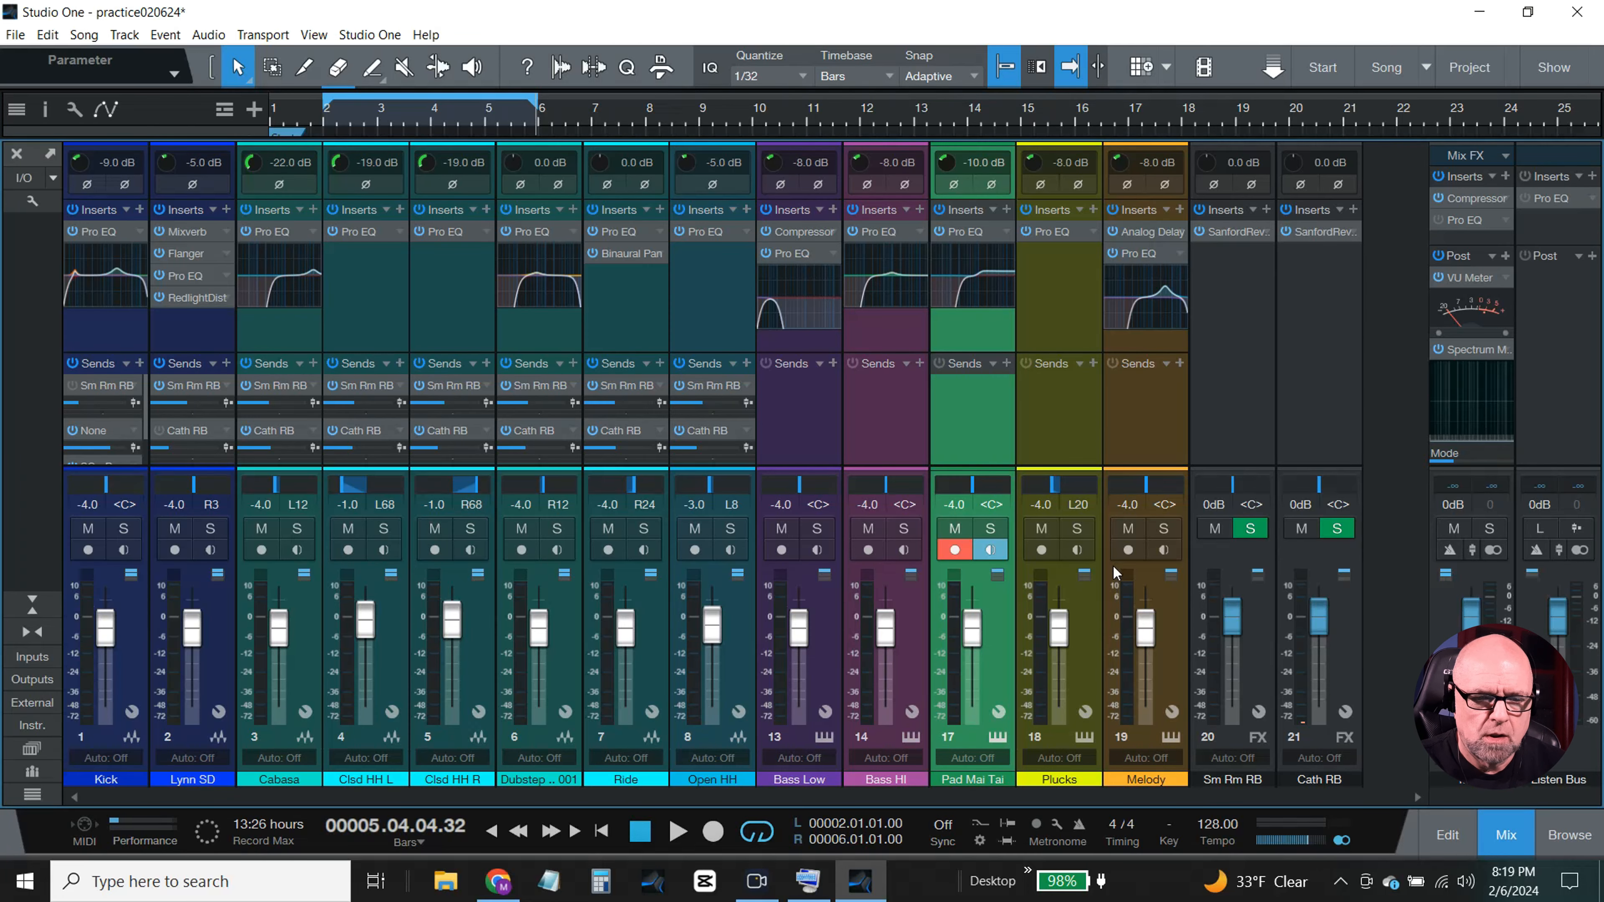
pyautogui.click(1131, 532)
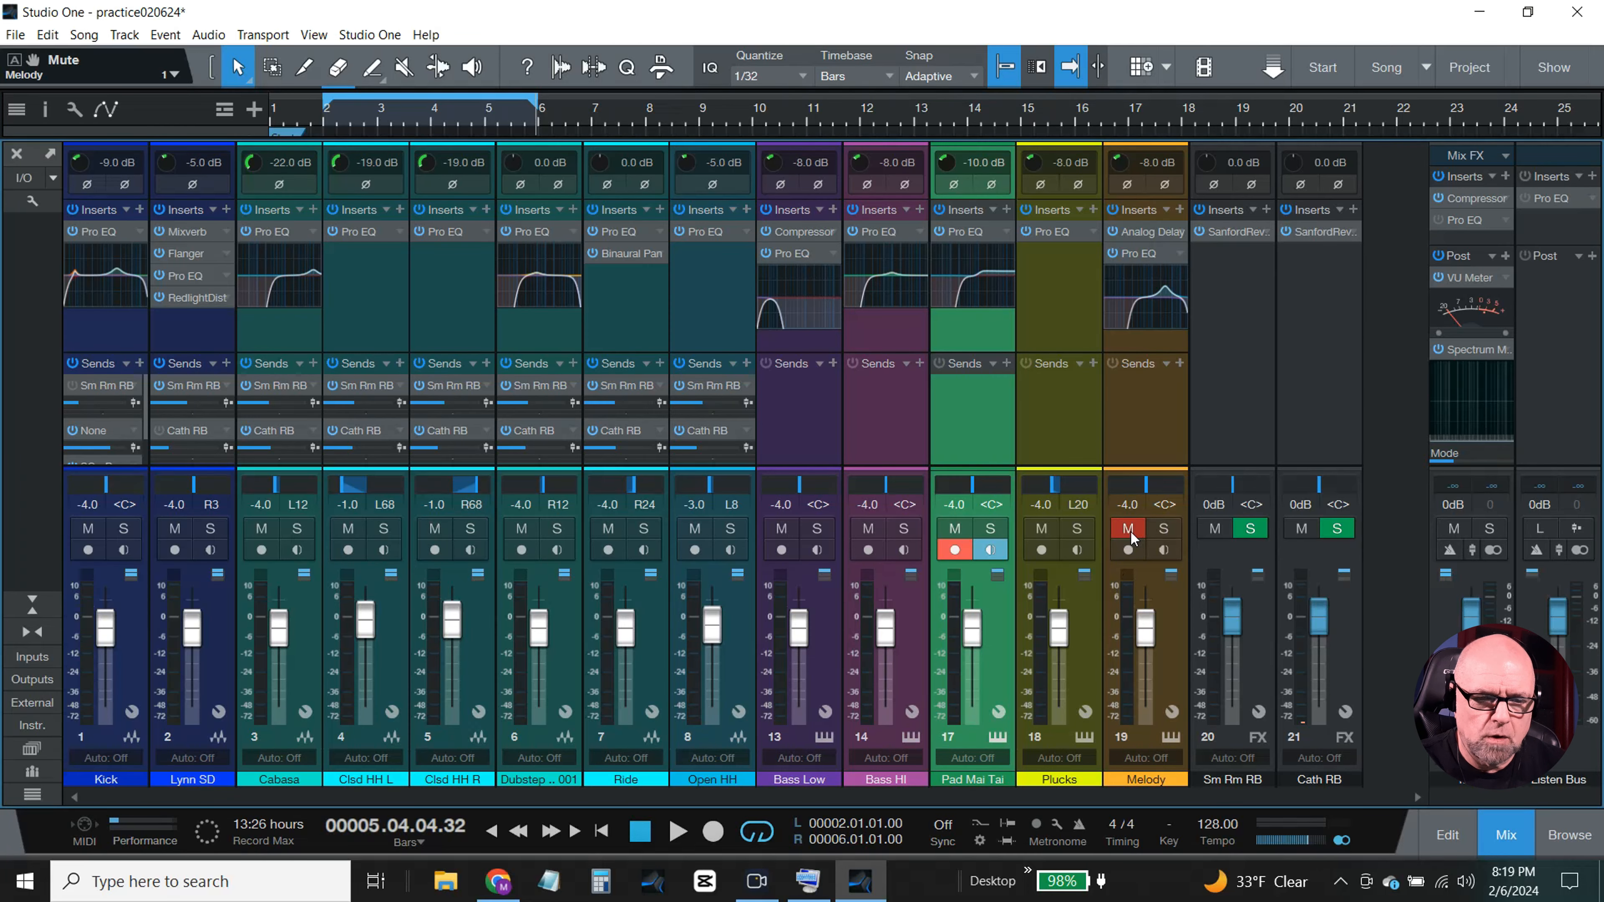
pyautogui.click(1040, 532)
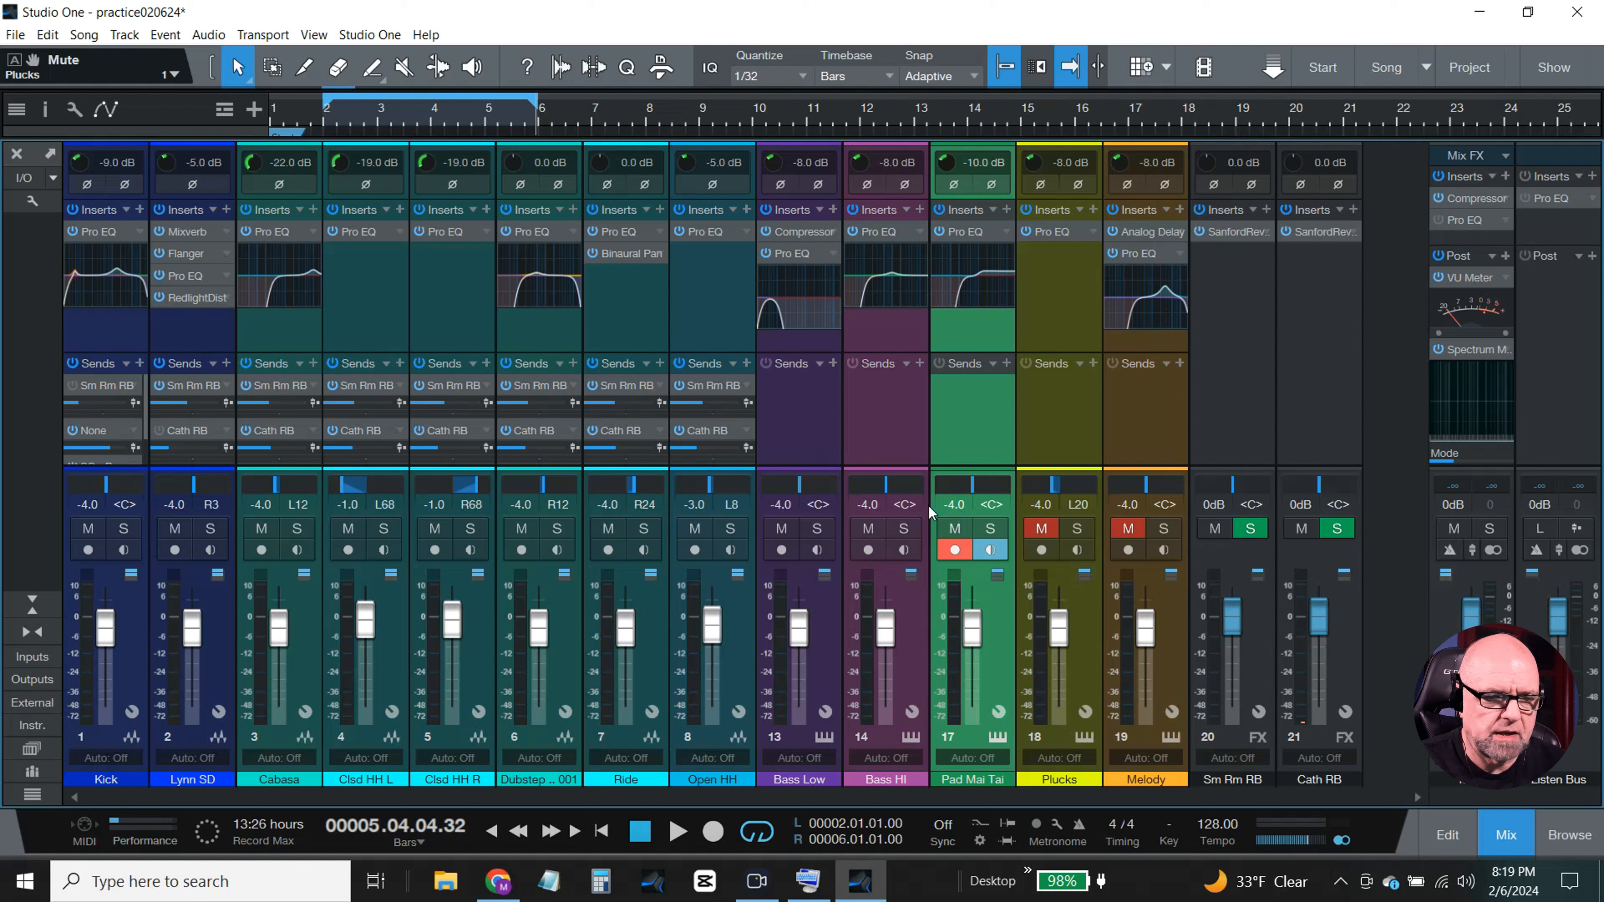
# - Play the loop with the other tracks and set the Pad Mai Tai channel's volume to 0 dB
pyautogui.click(679, 832)
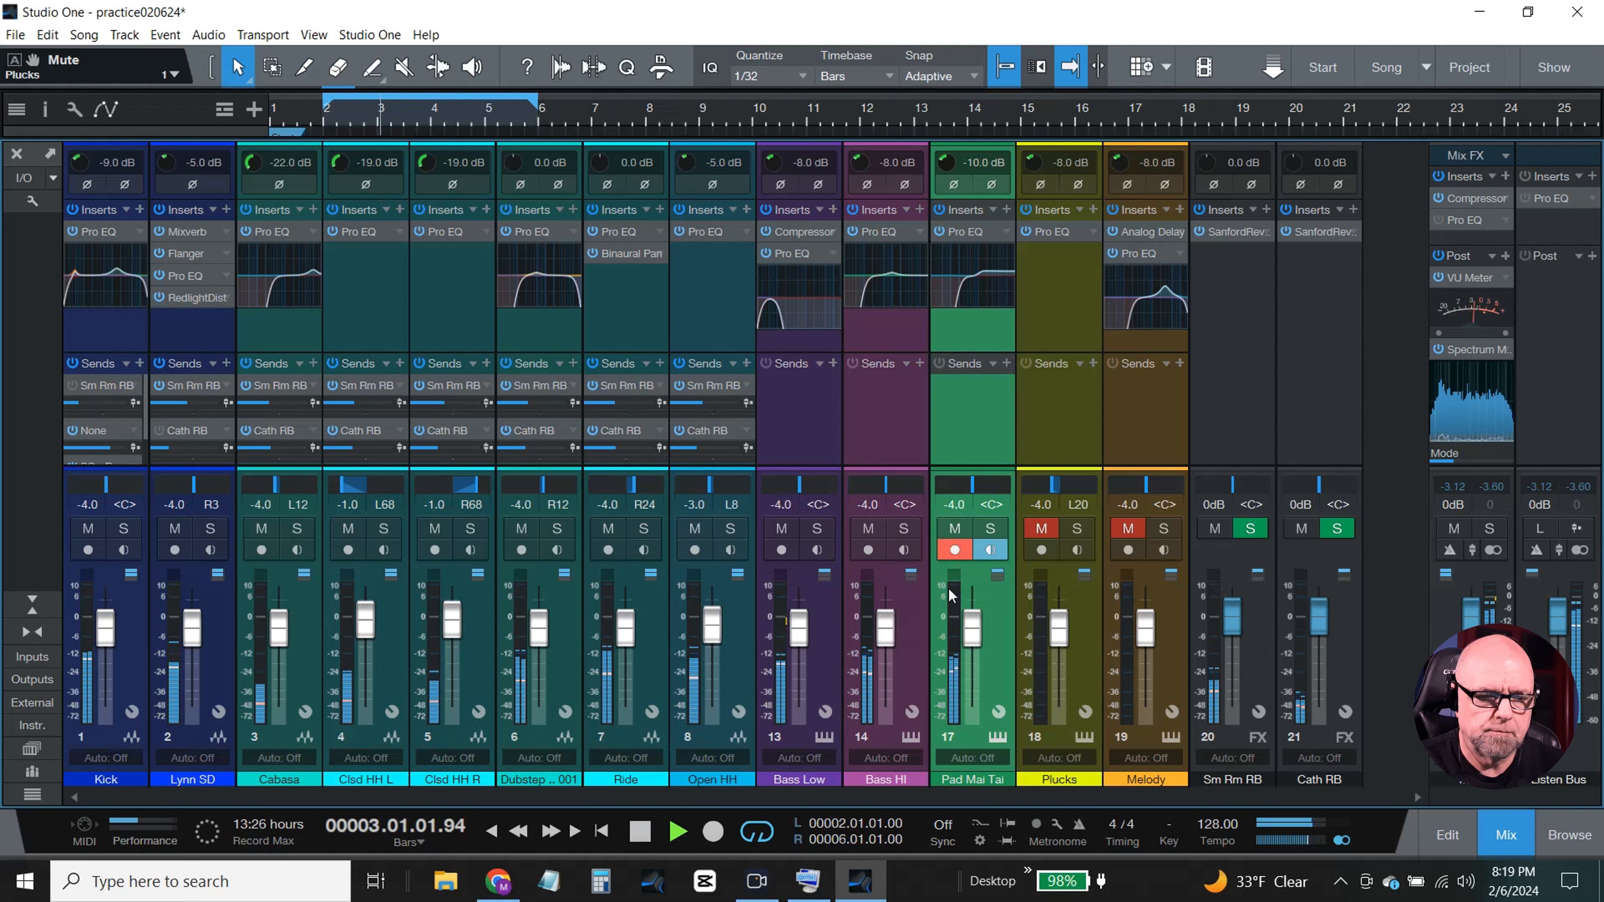
pyautogui.moveTo(972, 629); pyautogui.dragTo(974, 616)
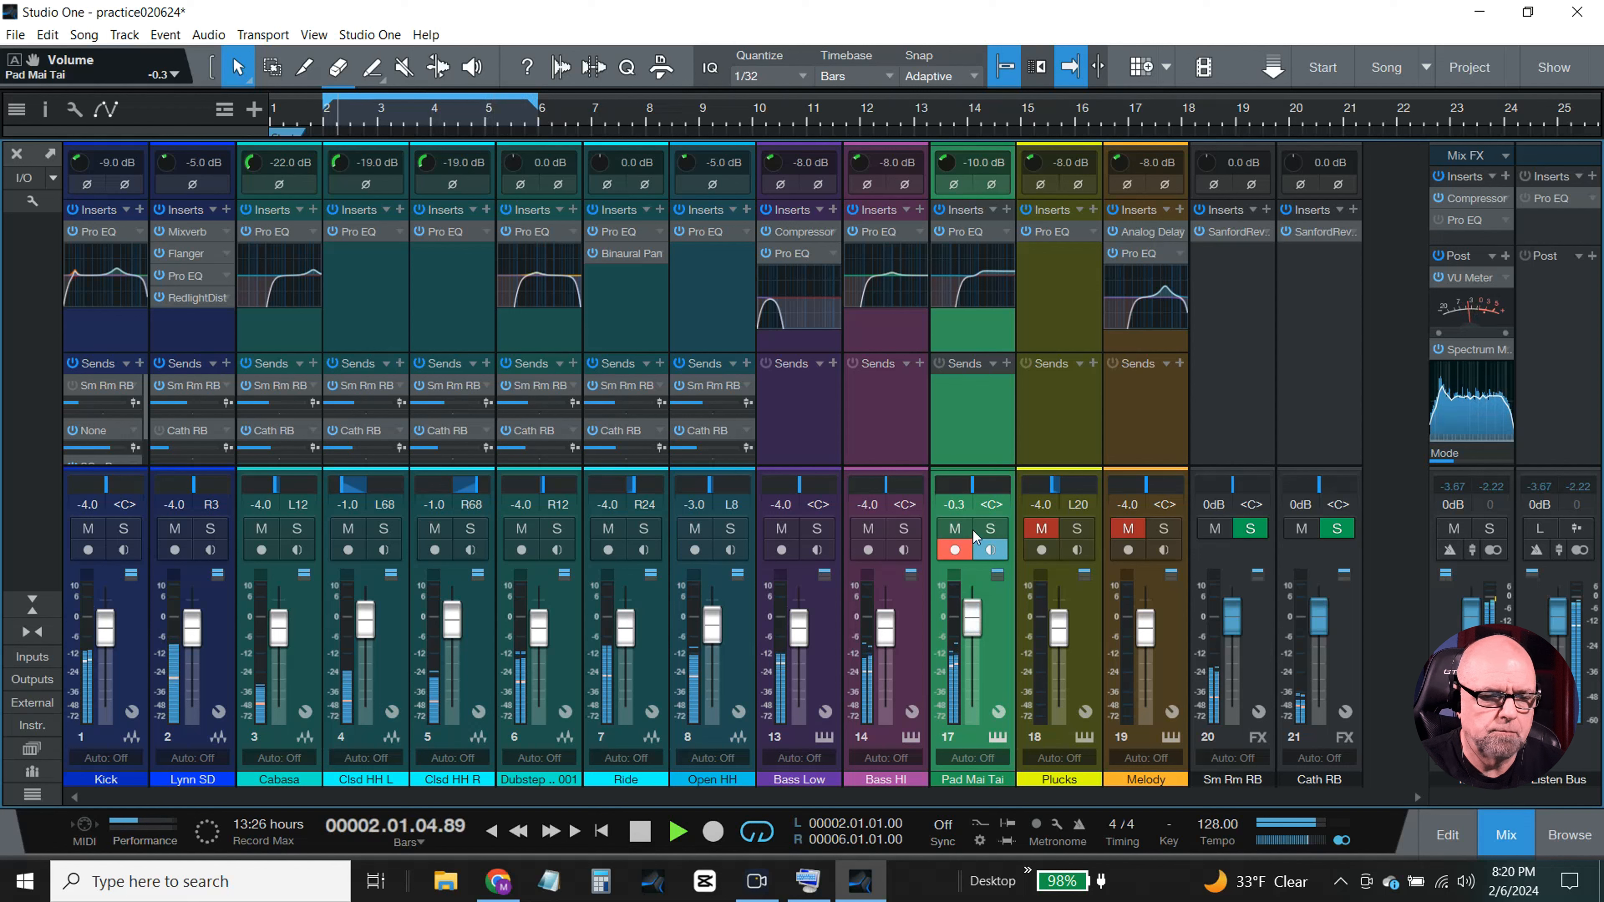
pyautogui.click(959, 509)
pyautogui.write('0')
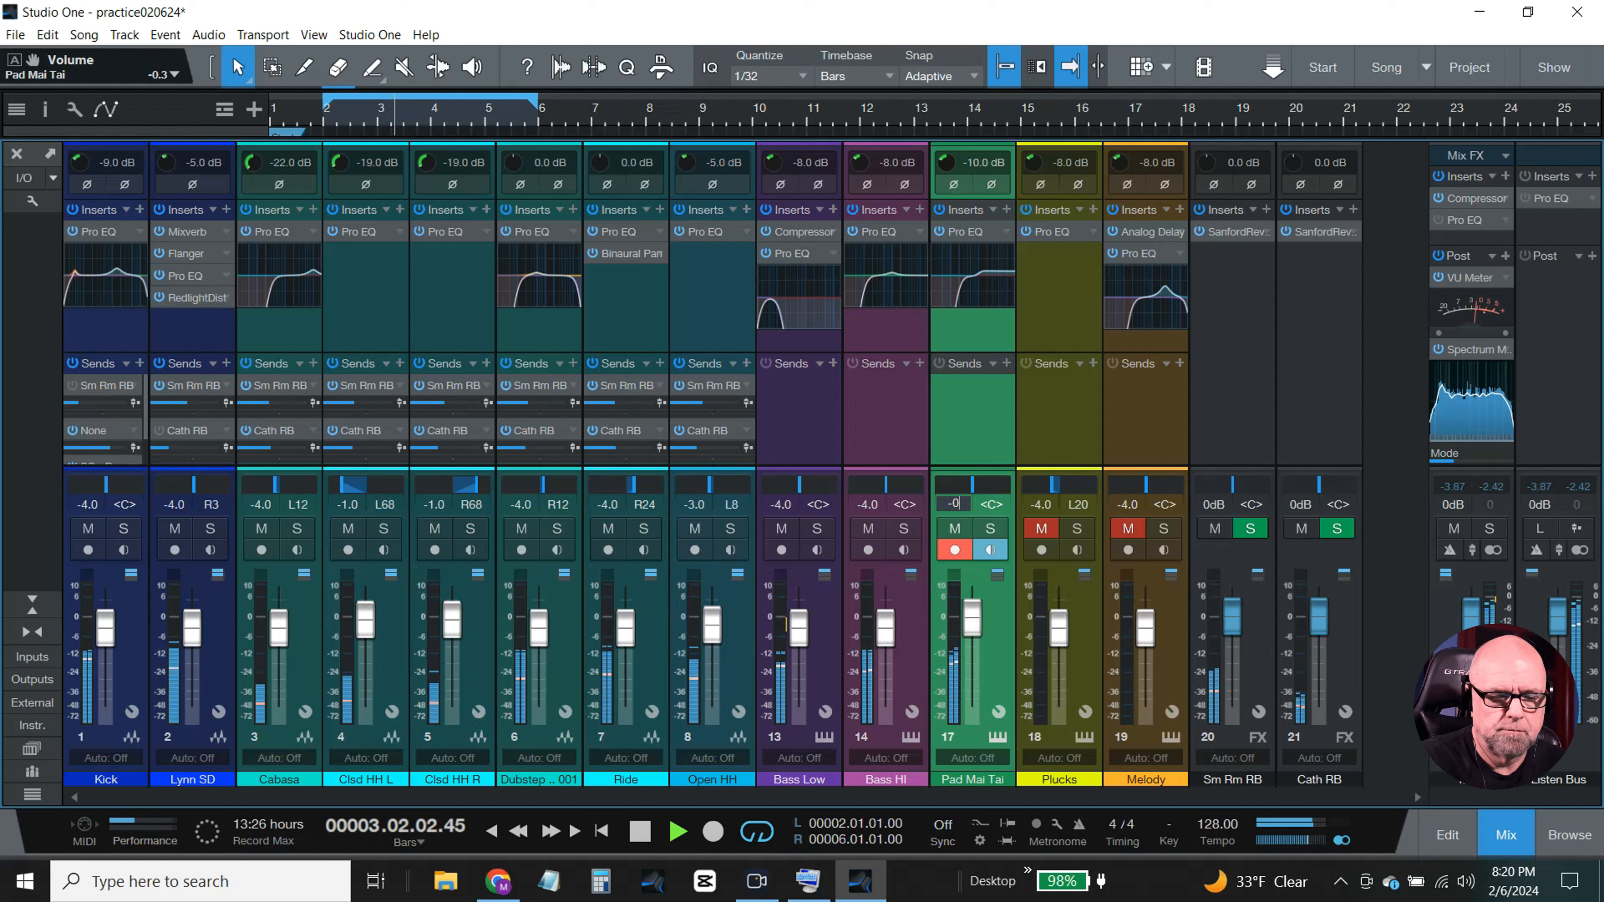
pyautogui.press('Return')
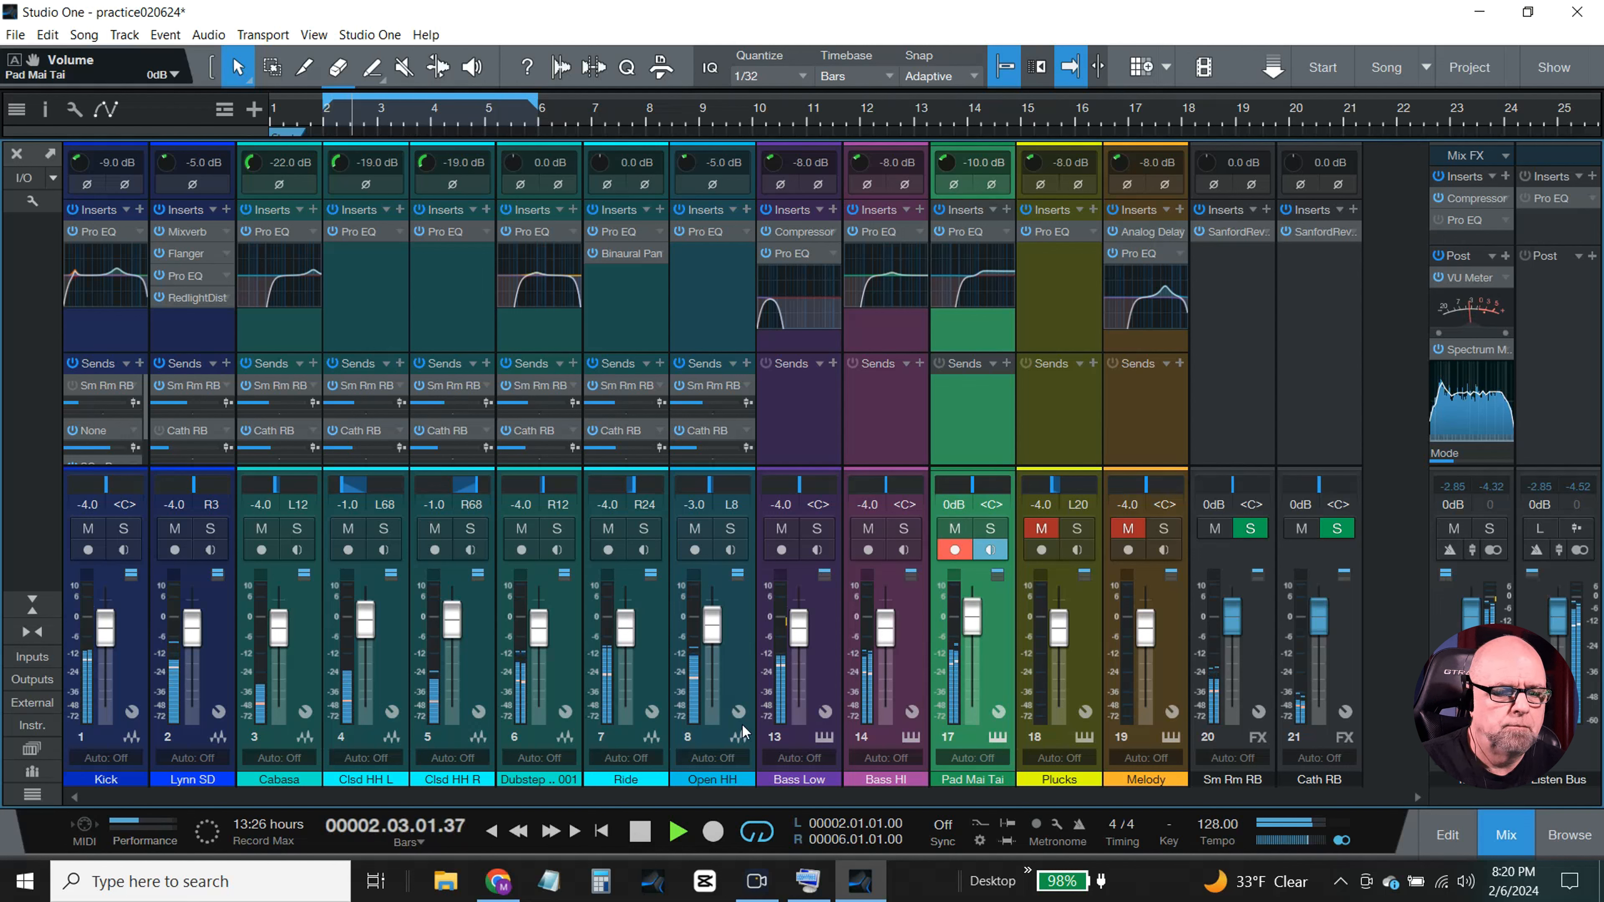
pyautogui.click(640, 835)
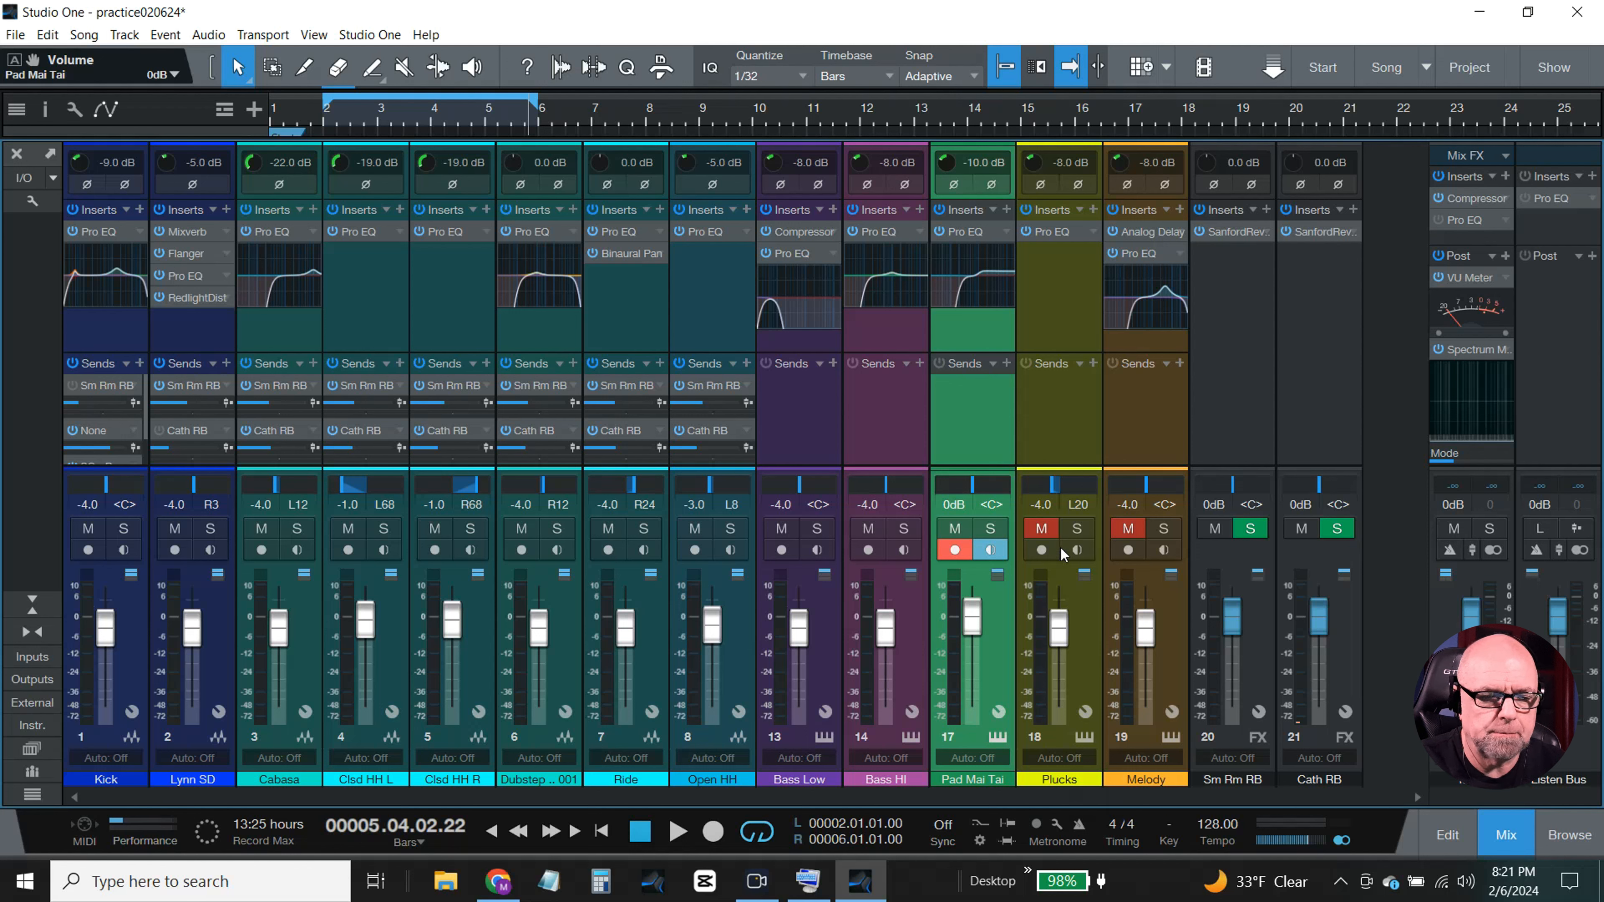
# - Unmute Plucks and, while the loop plays, set the Pad Mai Tai volume to -2.2 dB and the Plucks volume to +2.0 dB
pyautogui.click(1043, 531)
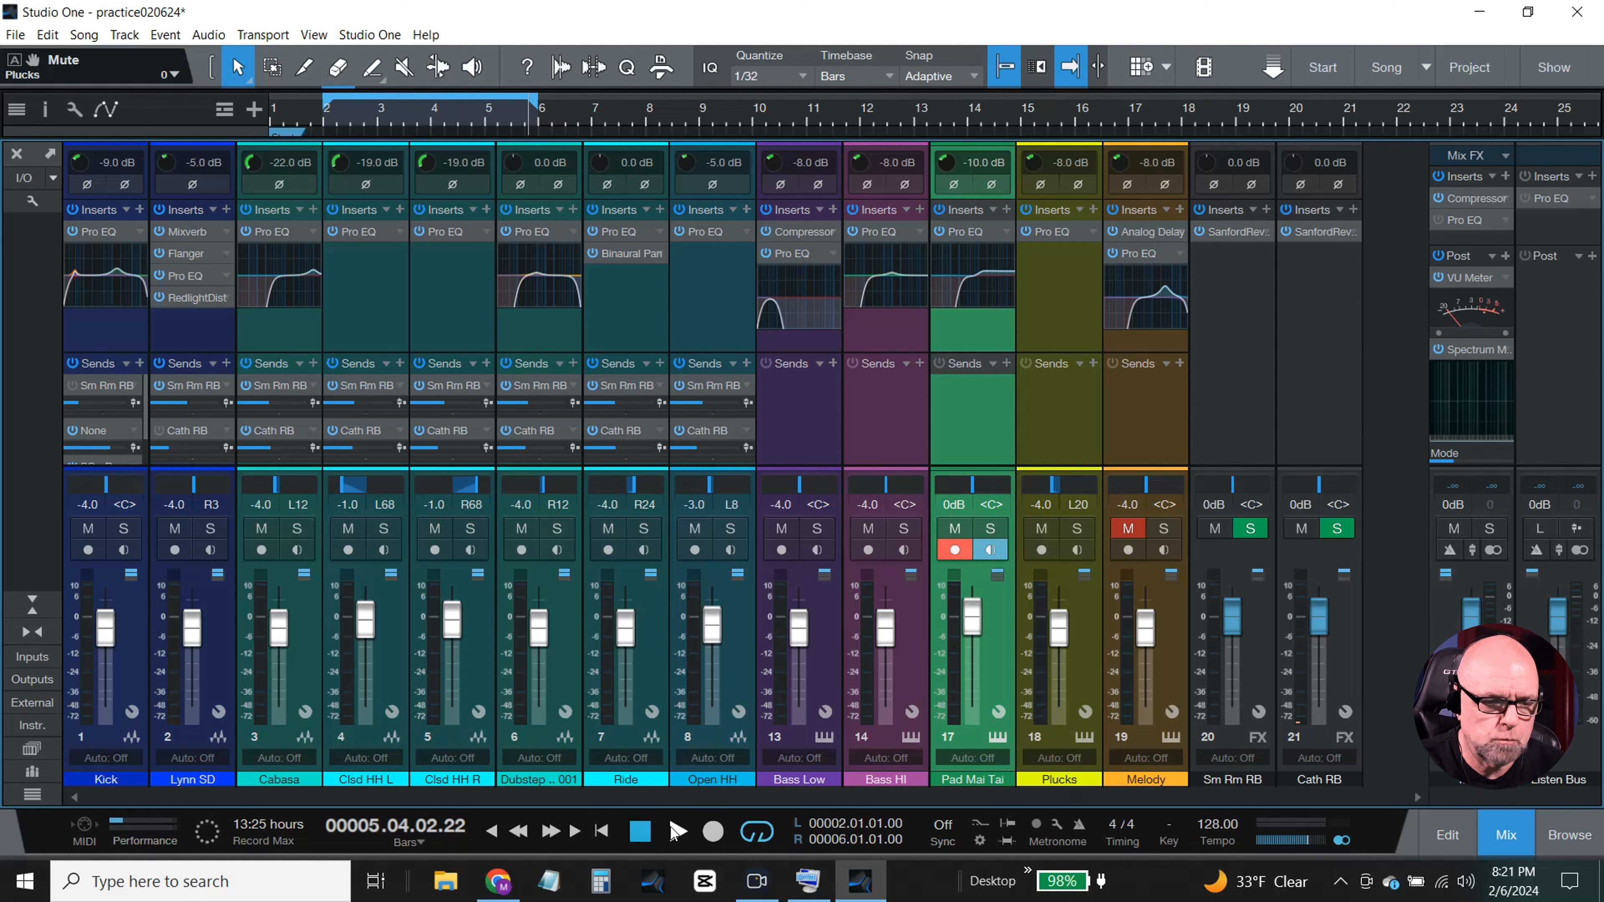
pyautogui.click(677, 833)
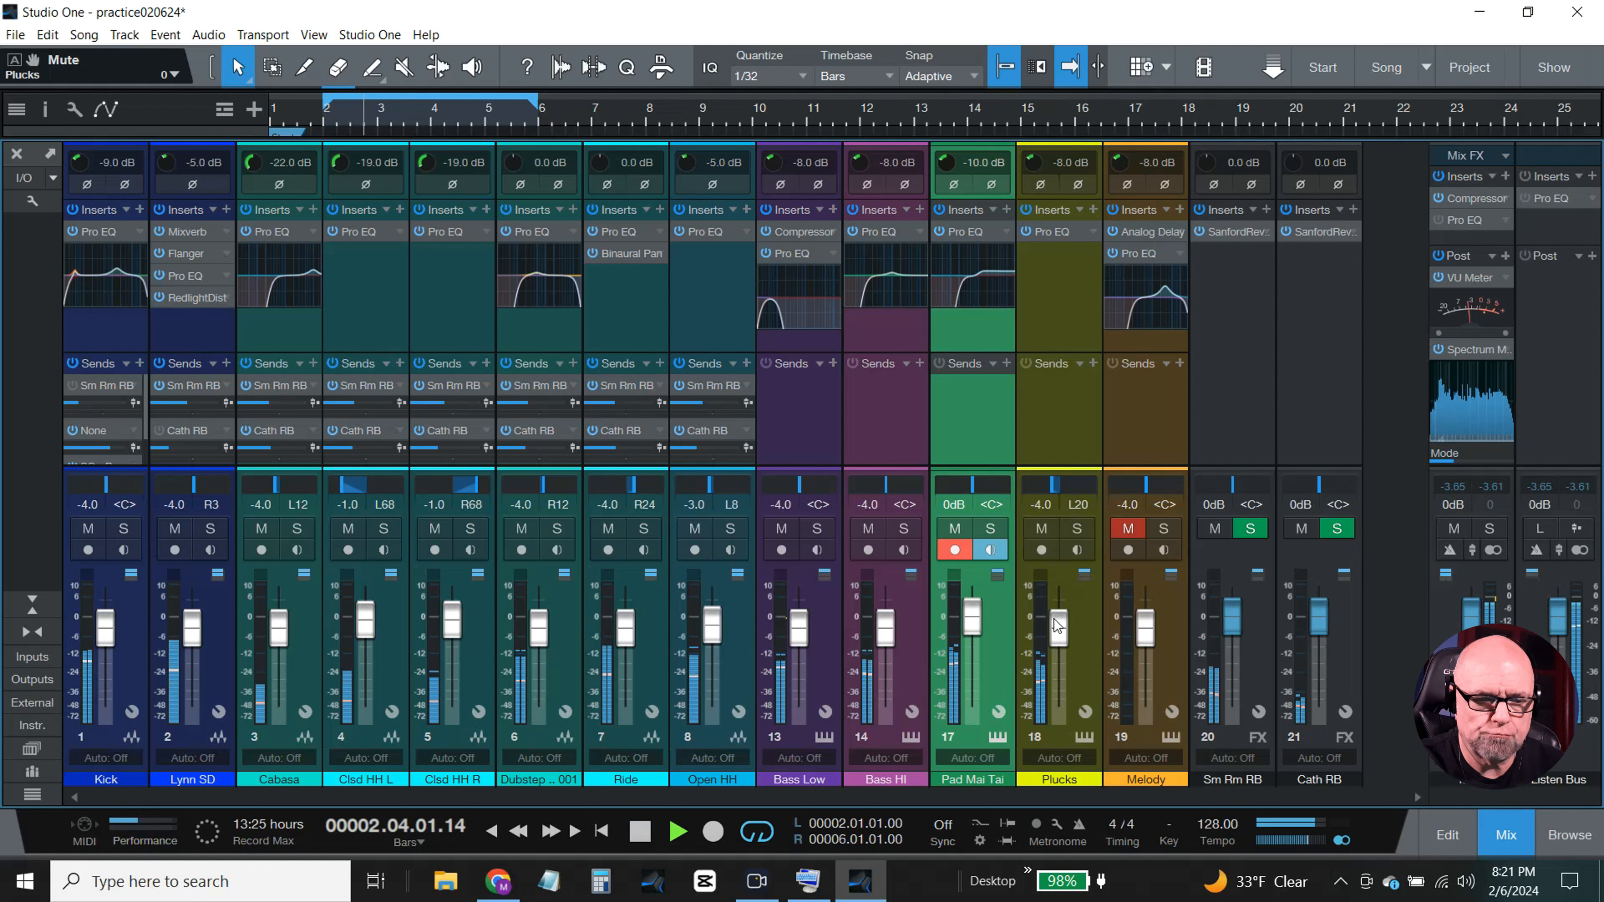
pyautogui.moveTo(1059, 629); pyautogui.dragTo(976, 633)
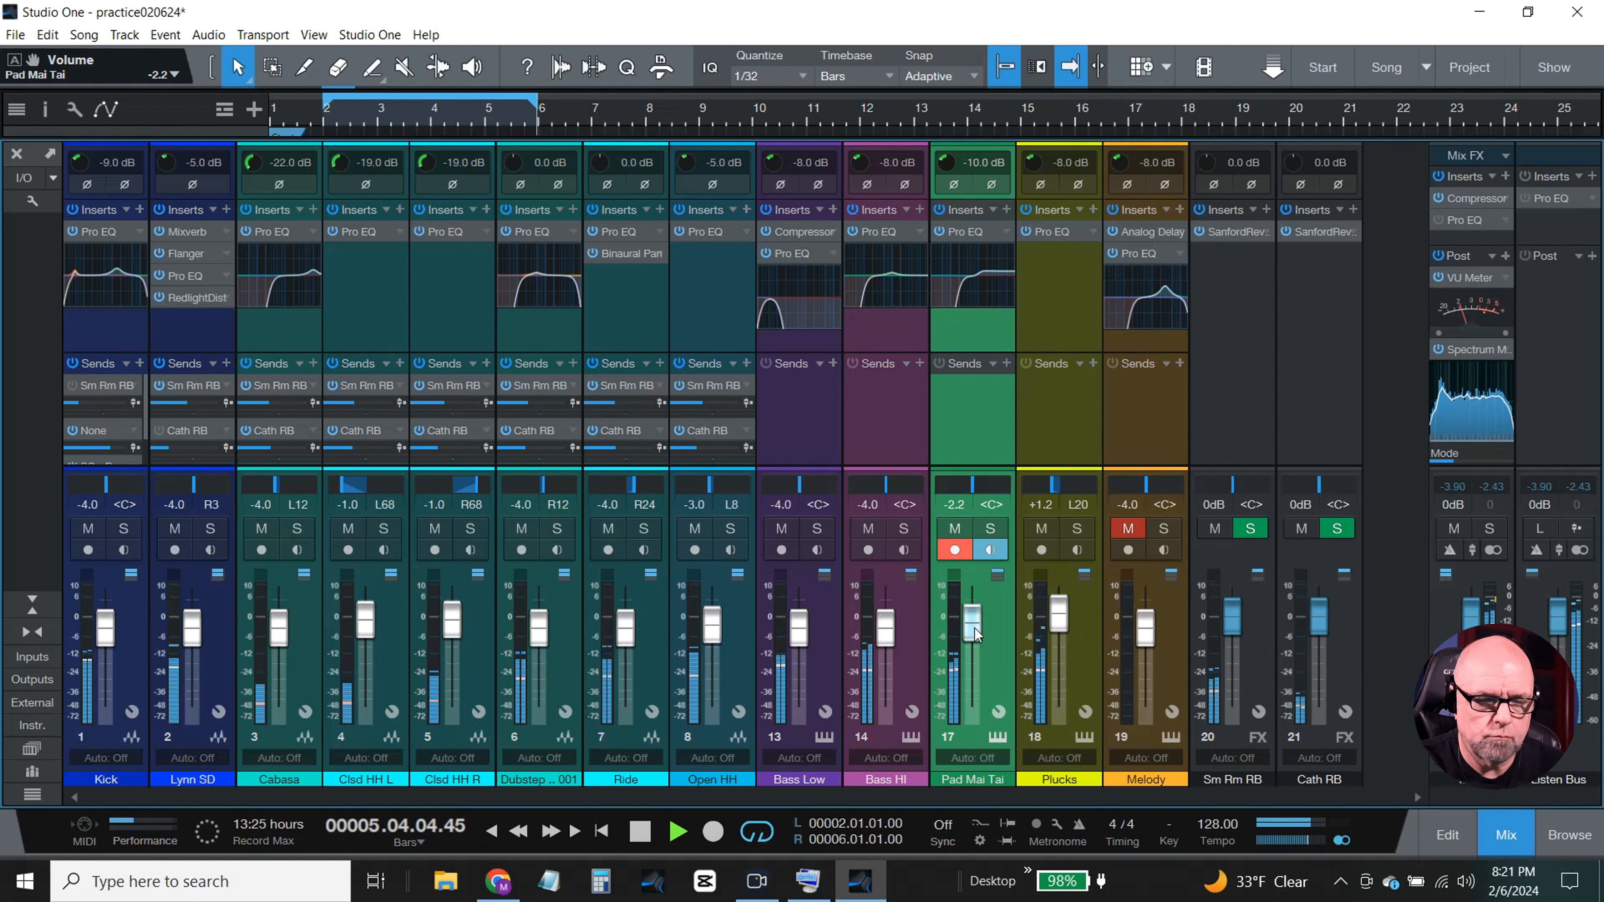
pyautogui.doubleClick(1041, 505)
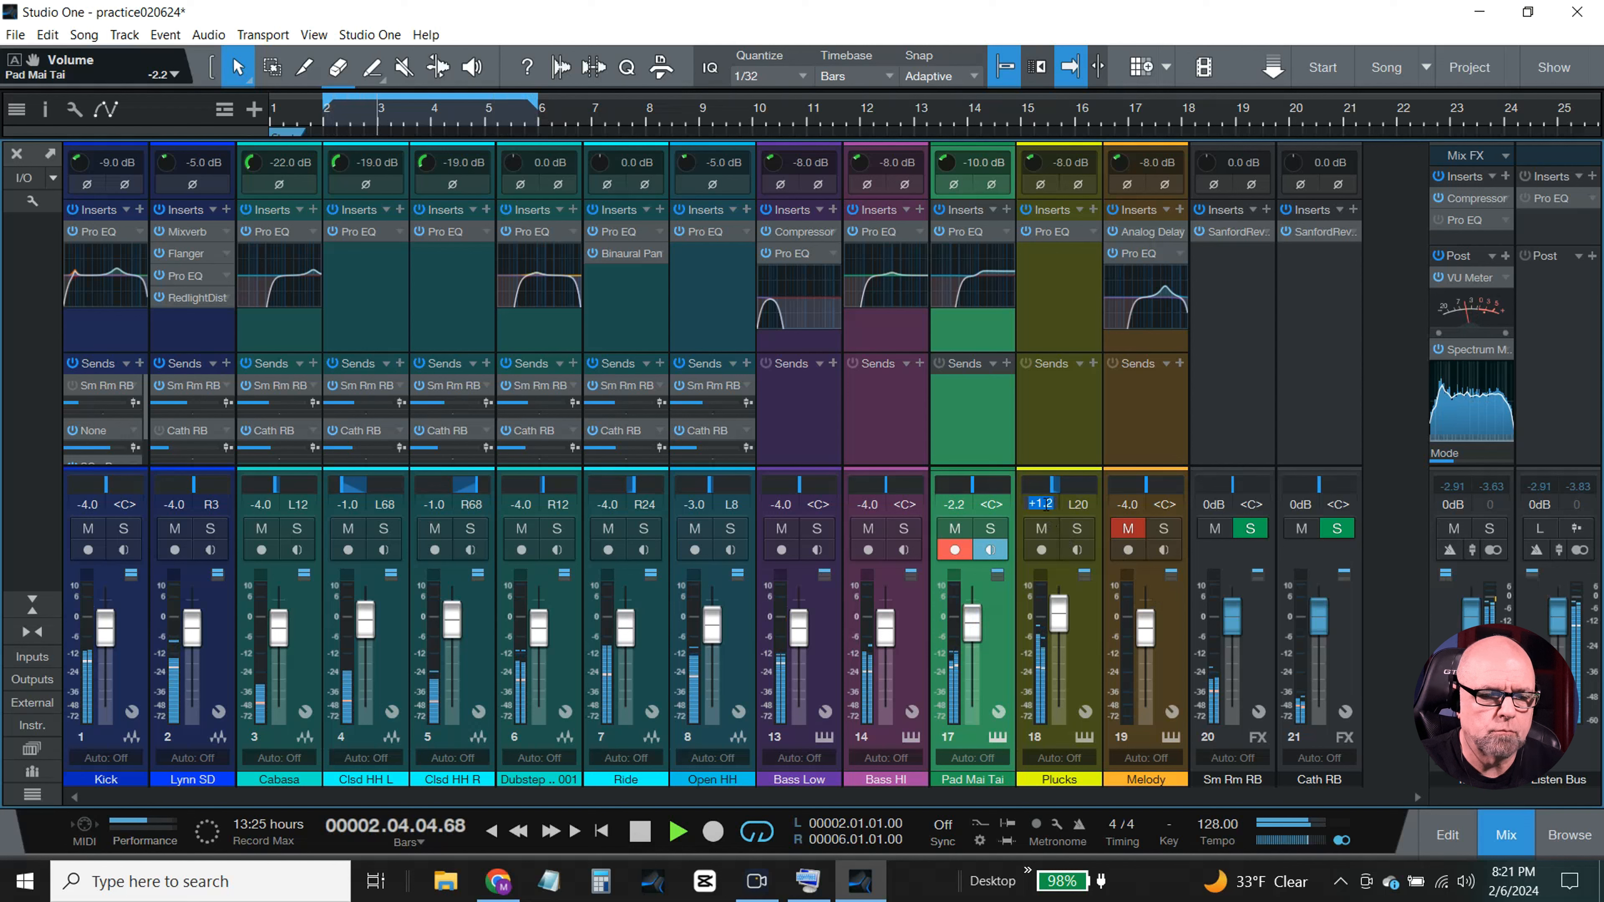
pyautogui.write('2')
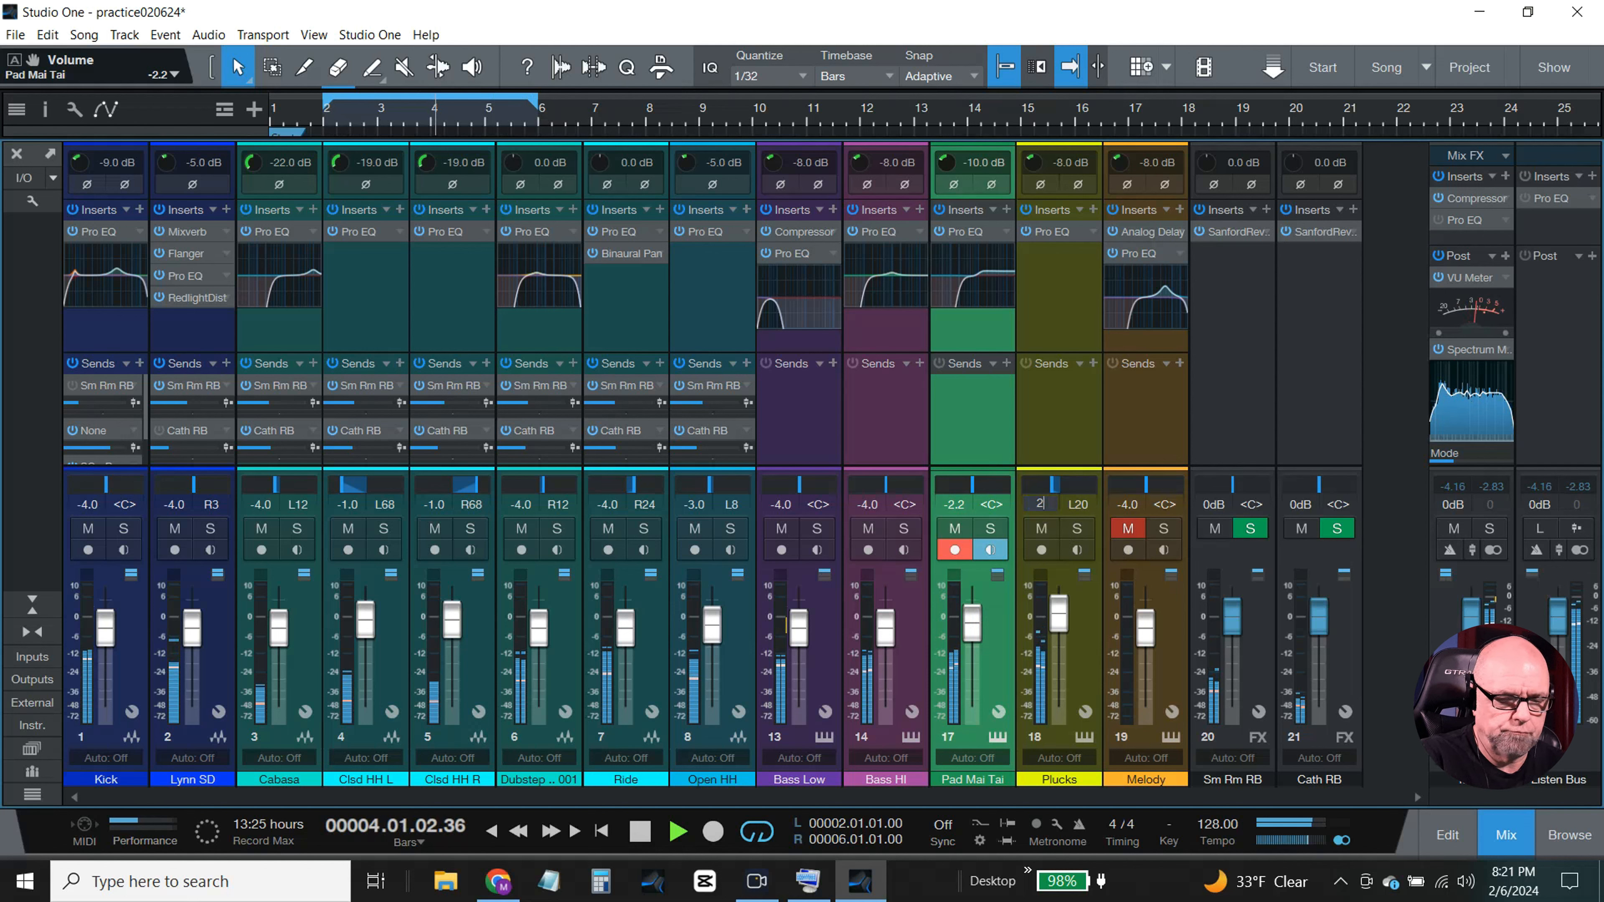
pyautogui.press('Return')
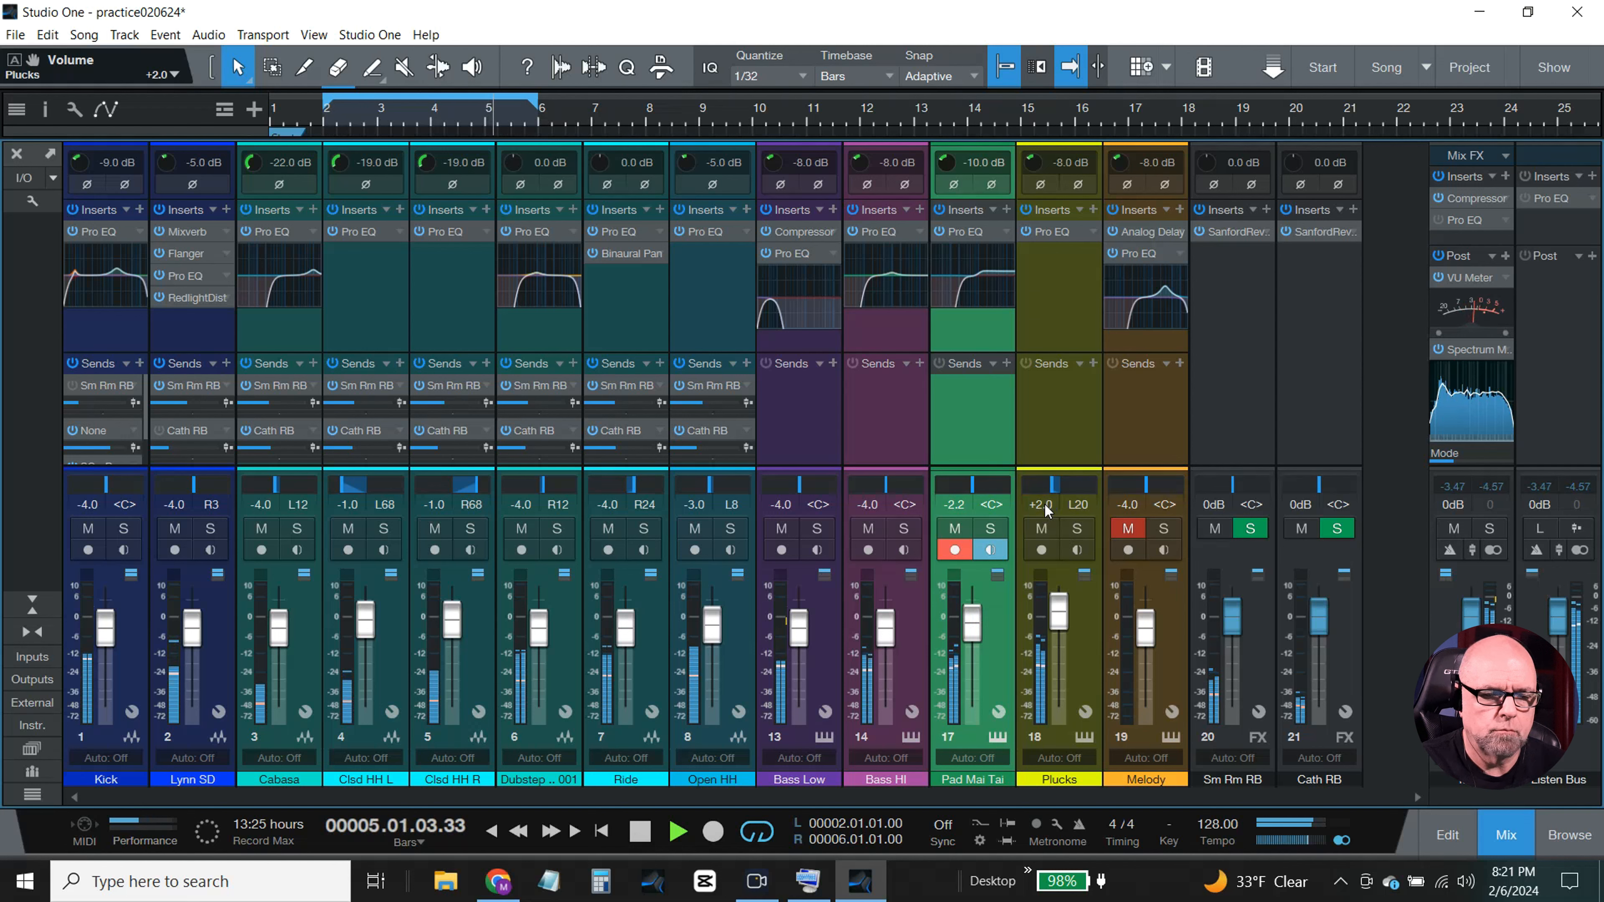
# - Unmute Melody, raise its volume to +0.4 dB, and set the Pad Mai Tai volume to -3 dB
pyautogui.click(1128, 529)
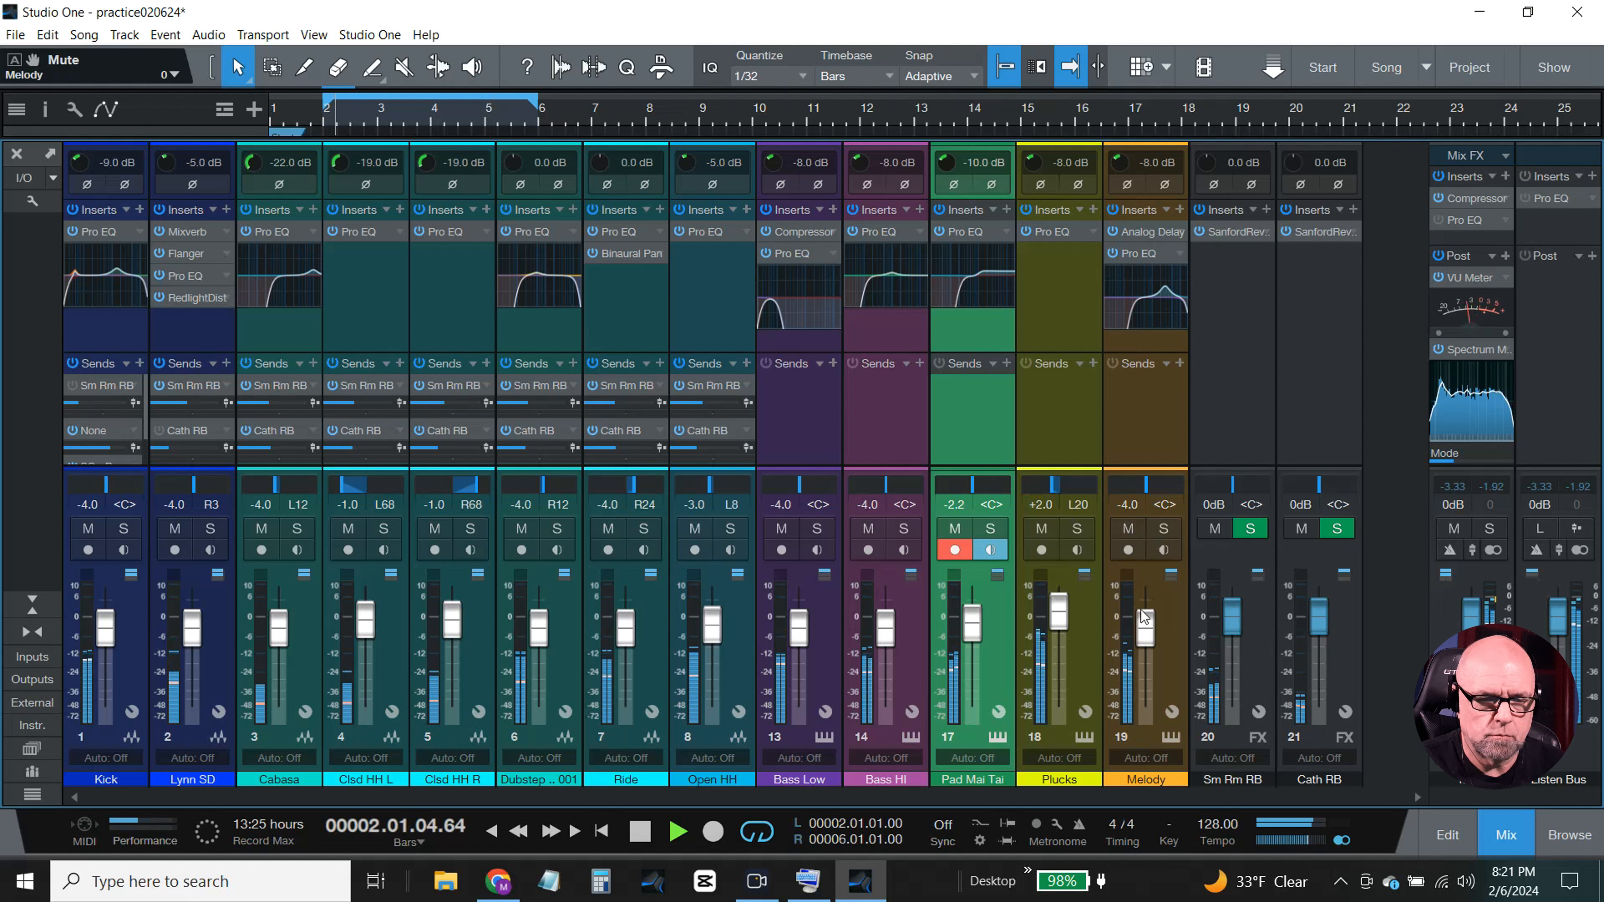
pyautogui.moveTo(1145, 635); pyautogui.dragTo(1149, 627)
pyautogui.click(955, 503)
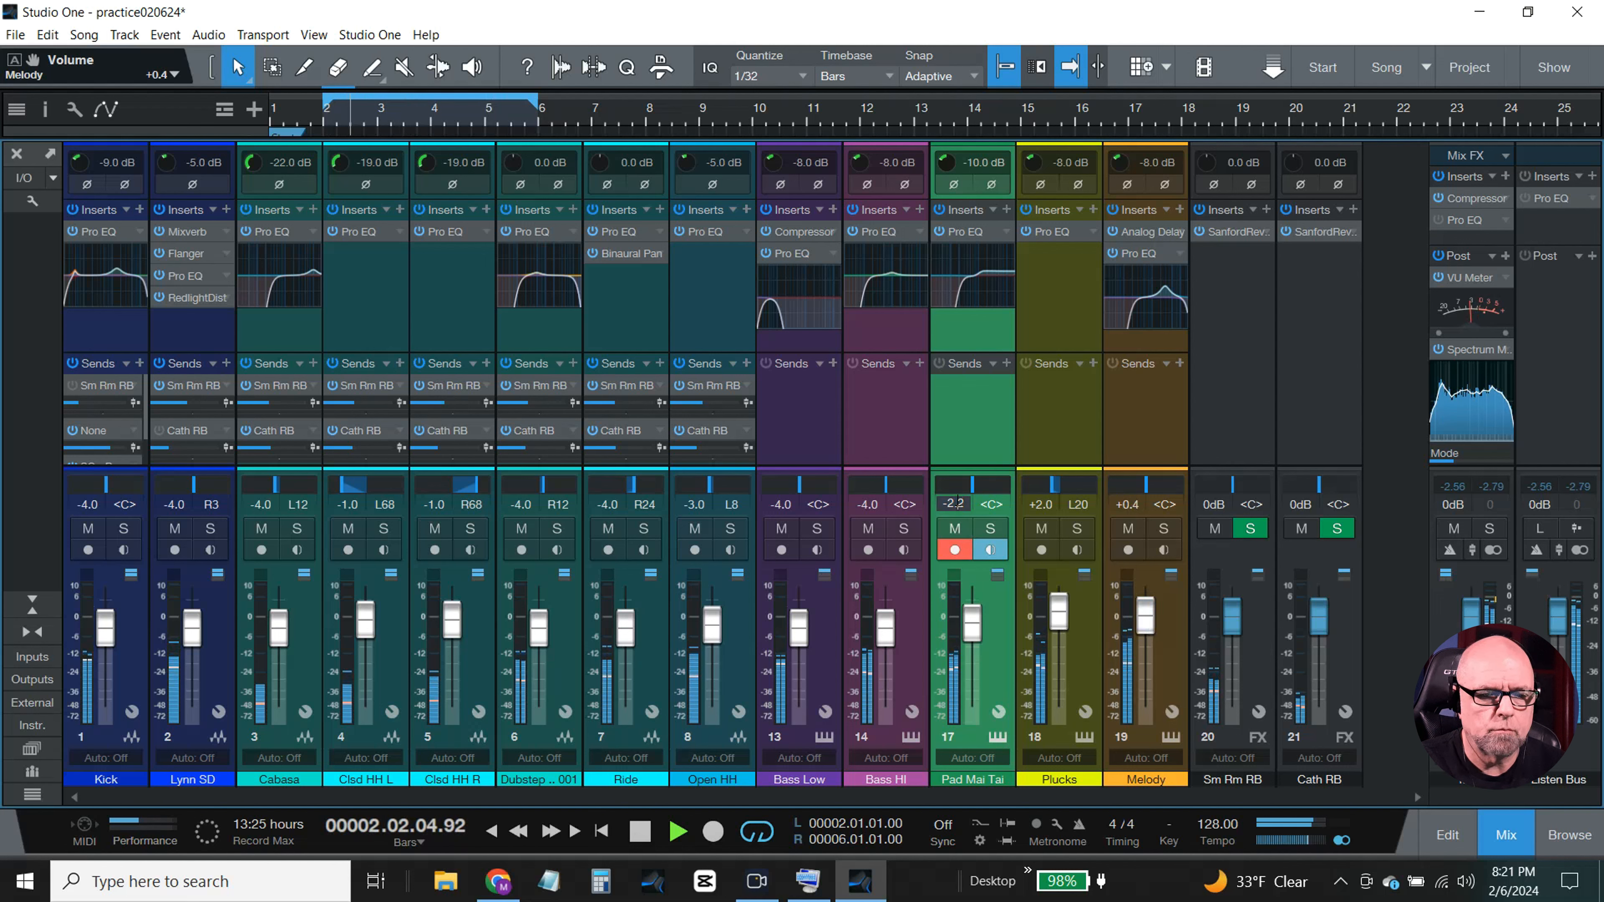
pyautogui.write('-3')
pyautogui.press('Return')
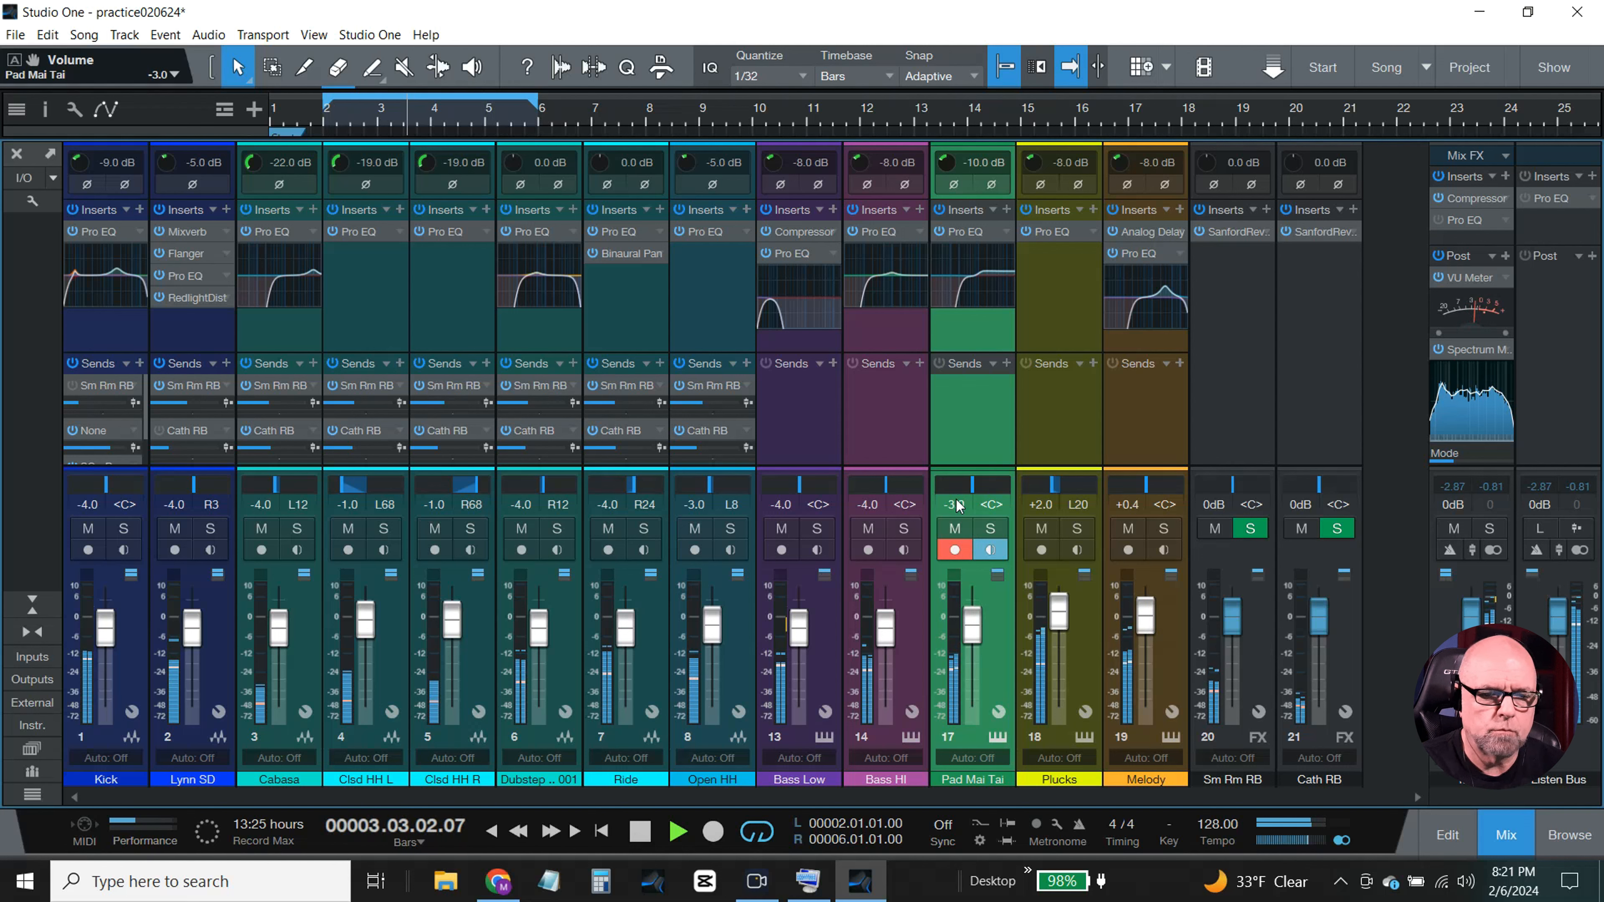
# - Set the Plucks and Melody volumes to 0 dB, then stop playback
pyautogui.click(1040, 505)
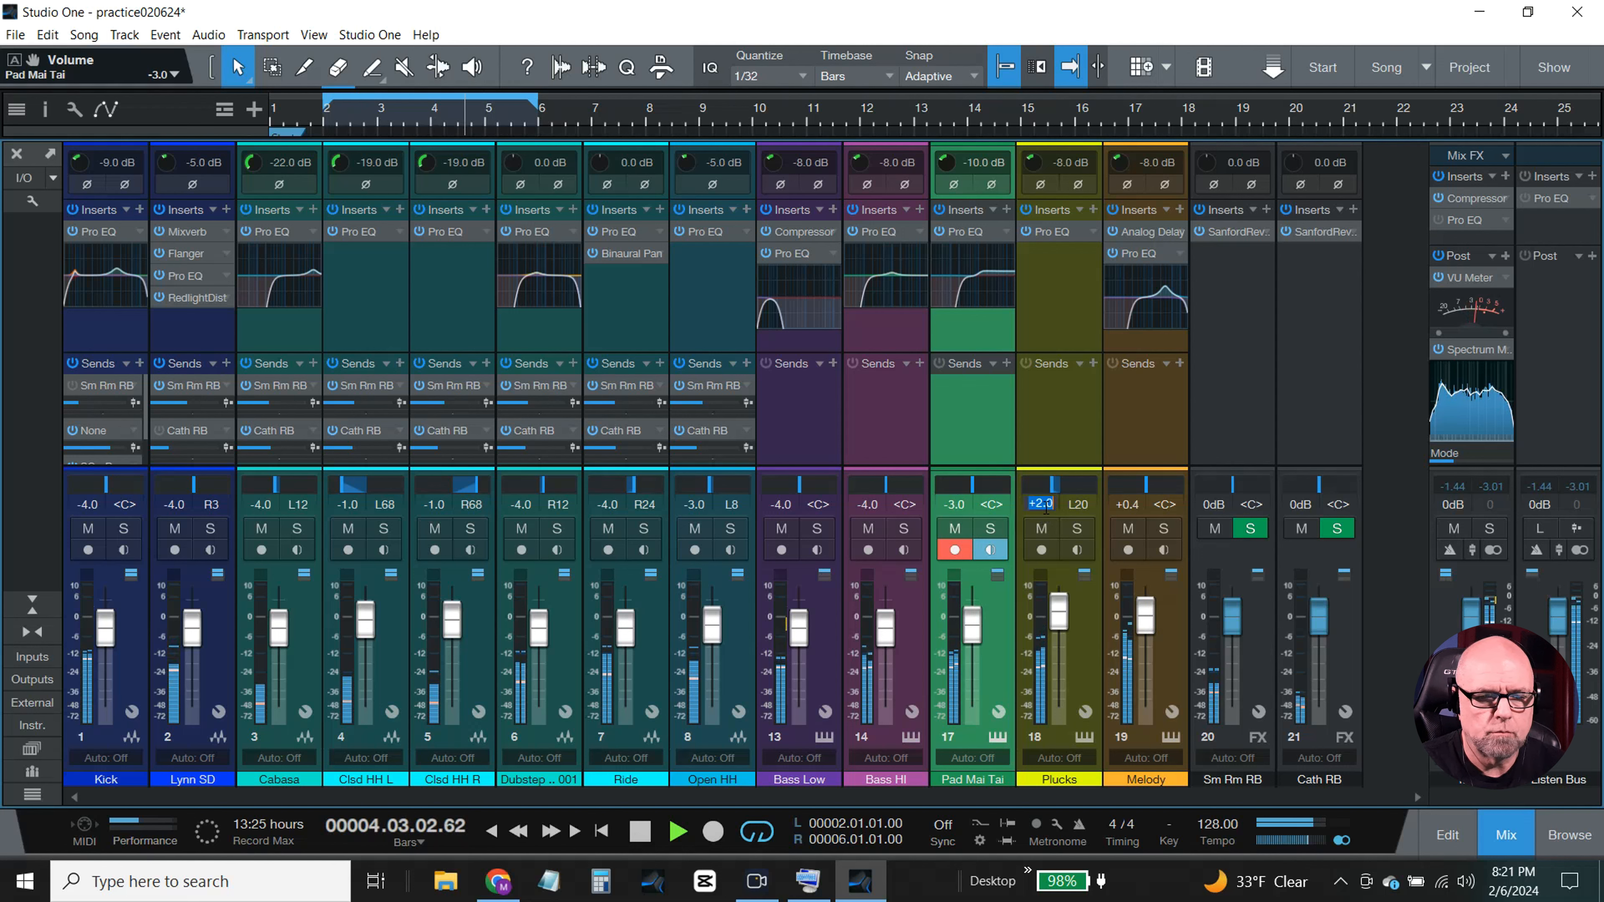
pyautogui.write('0')
pyautogui.press('Return')
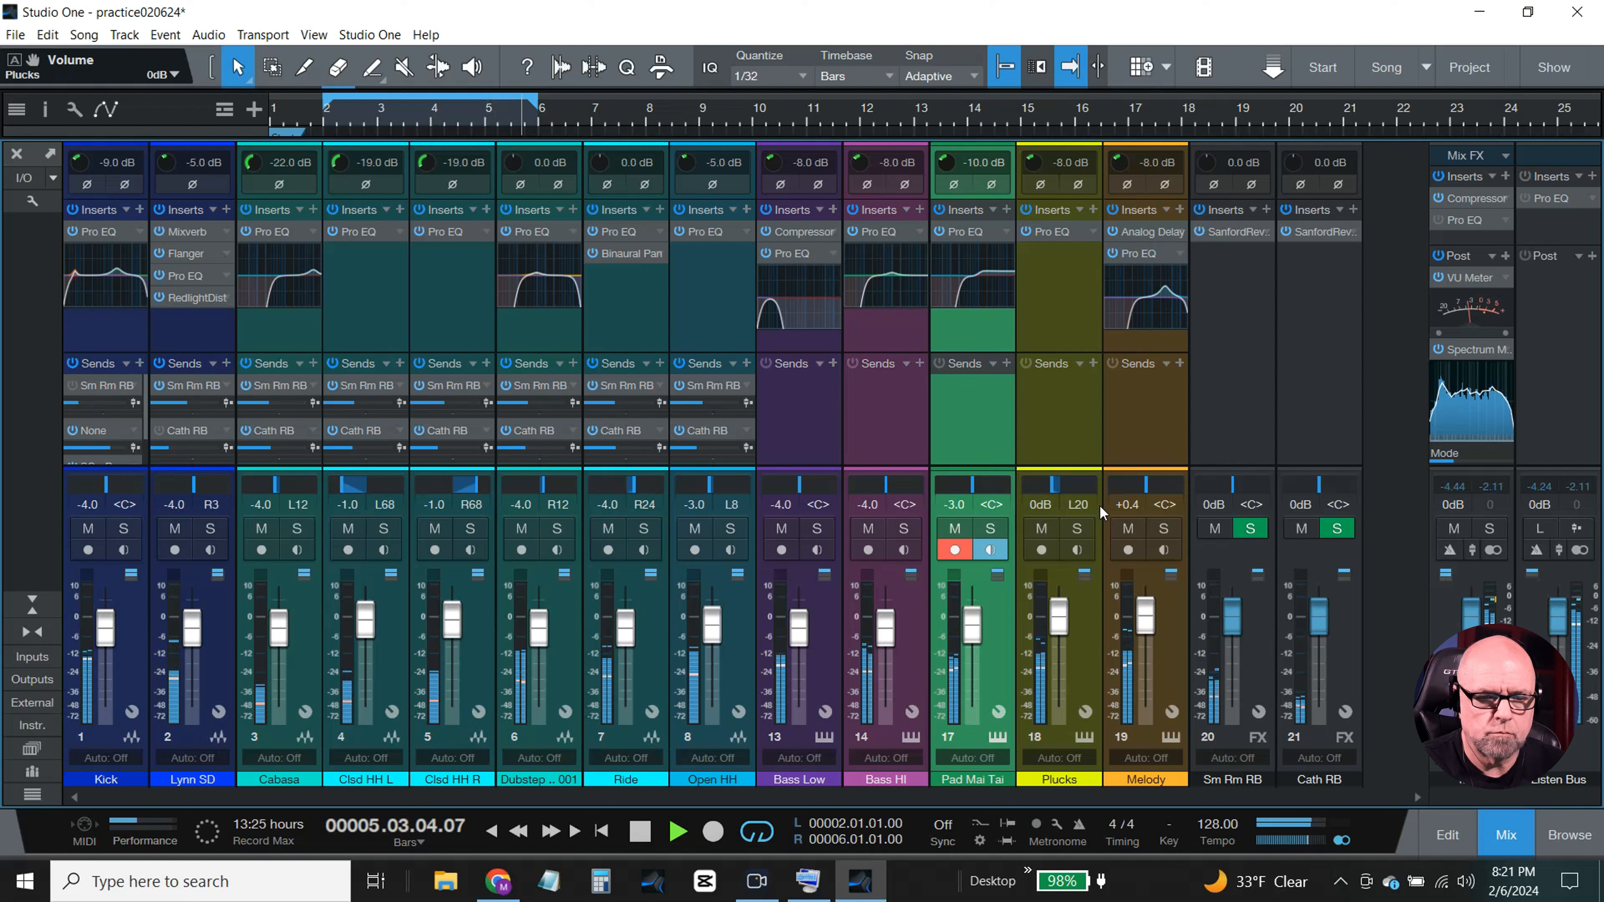
pyautogui.click(1129, 505)
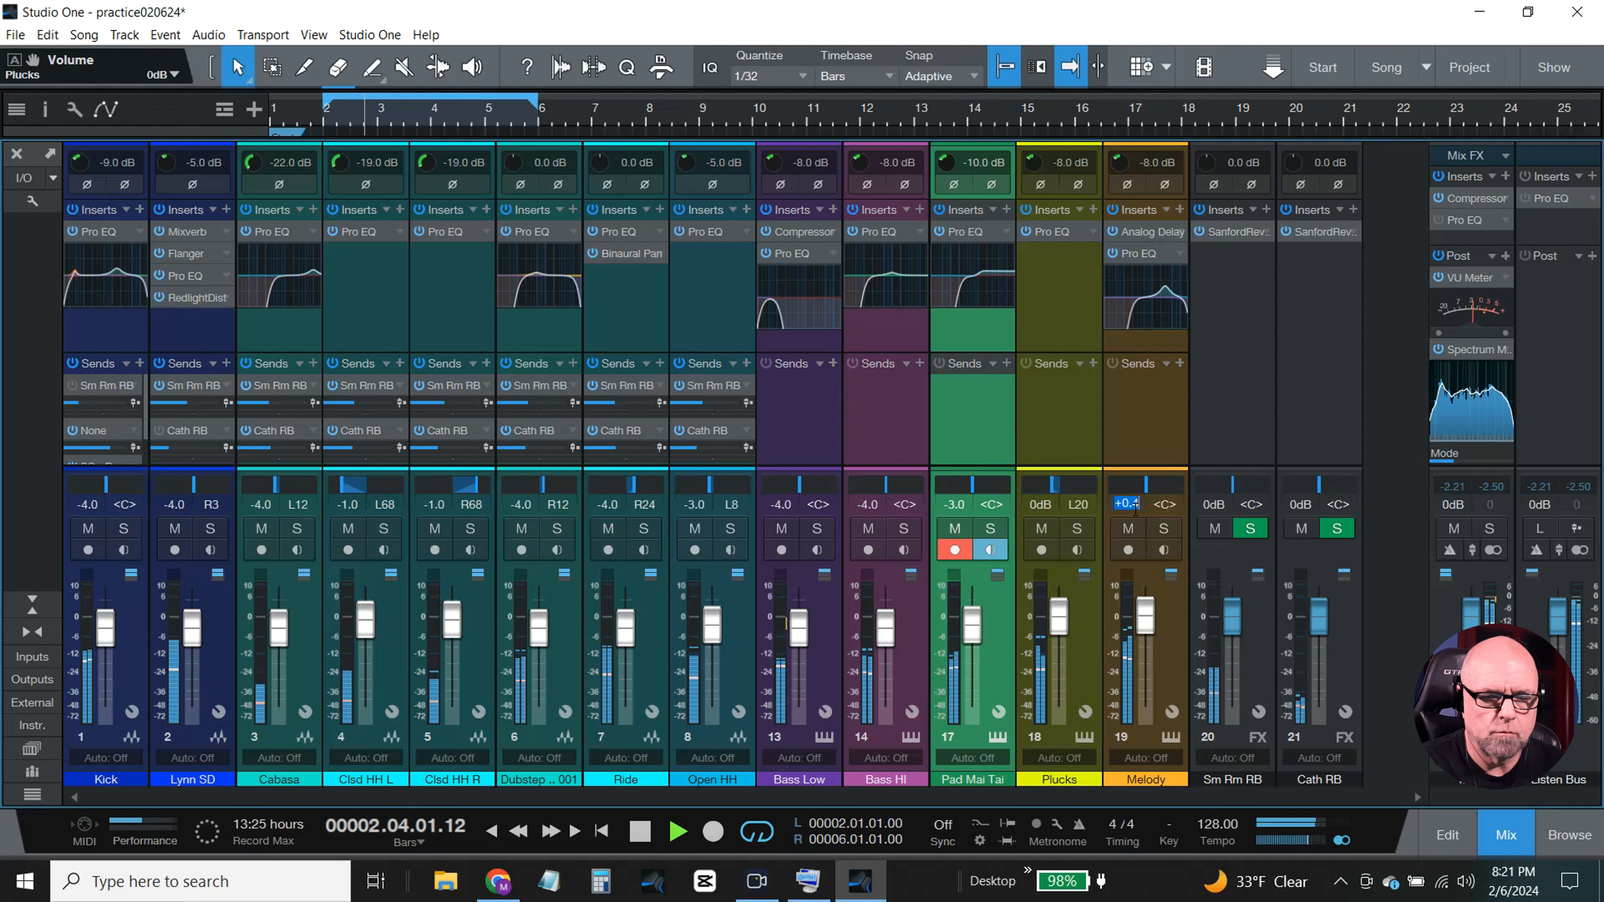
pyautogui.write('0')
pyautogui.press('Return')
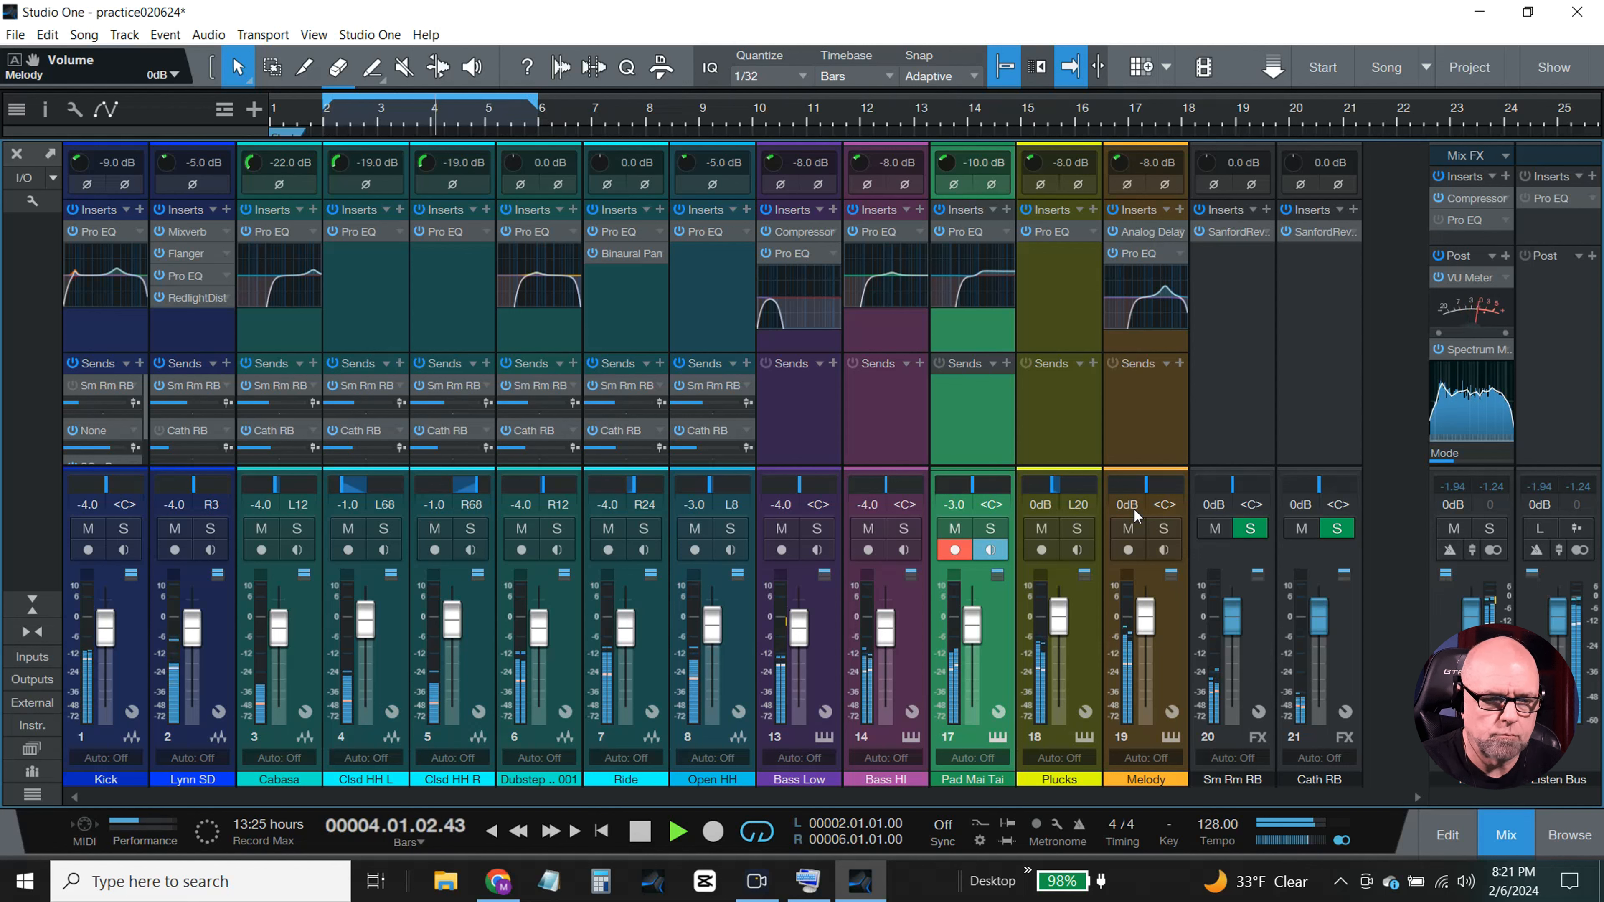
pyautogui.click(641, 836)
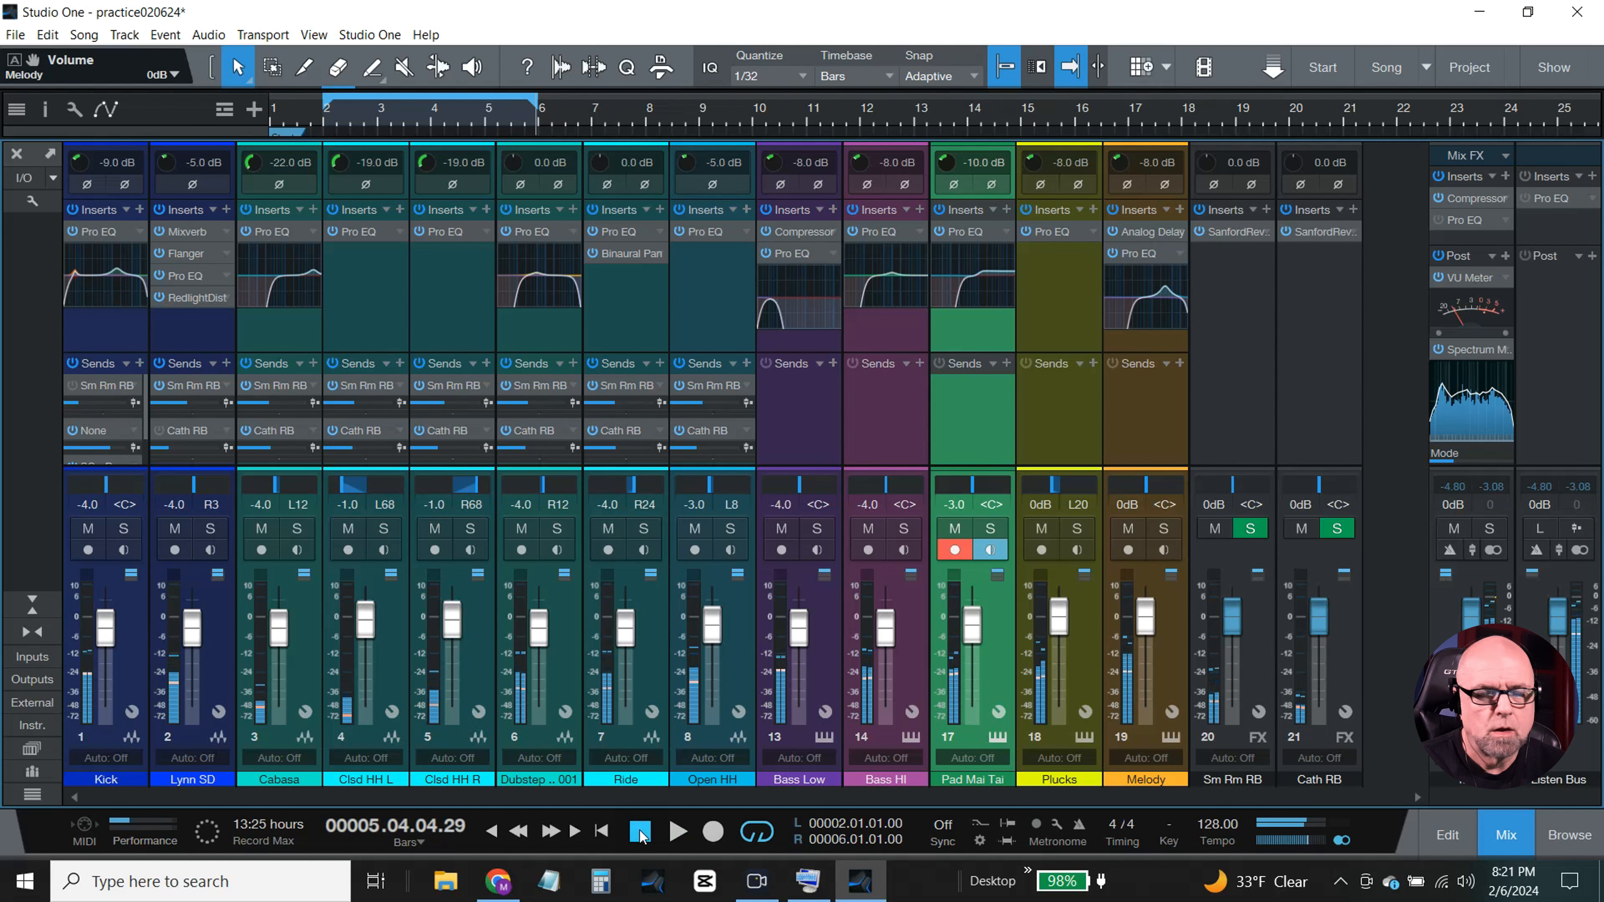
# - Close the mixer, duplicate the Pad Mai Tai chord clip to bar 14 and move the old clip to start at bar 18
pyautogui.click(1502, 843)
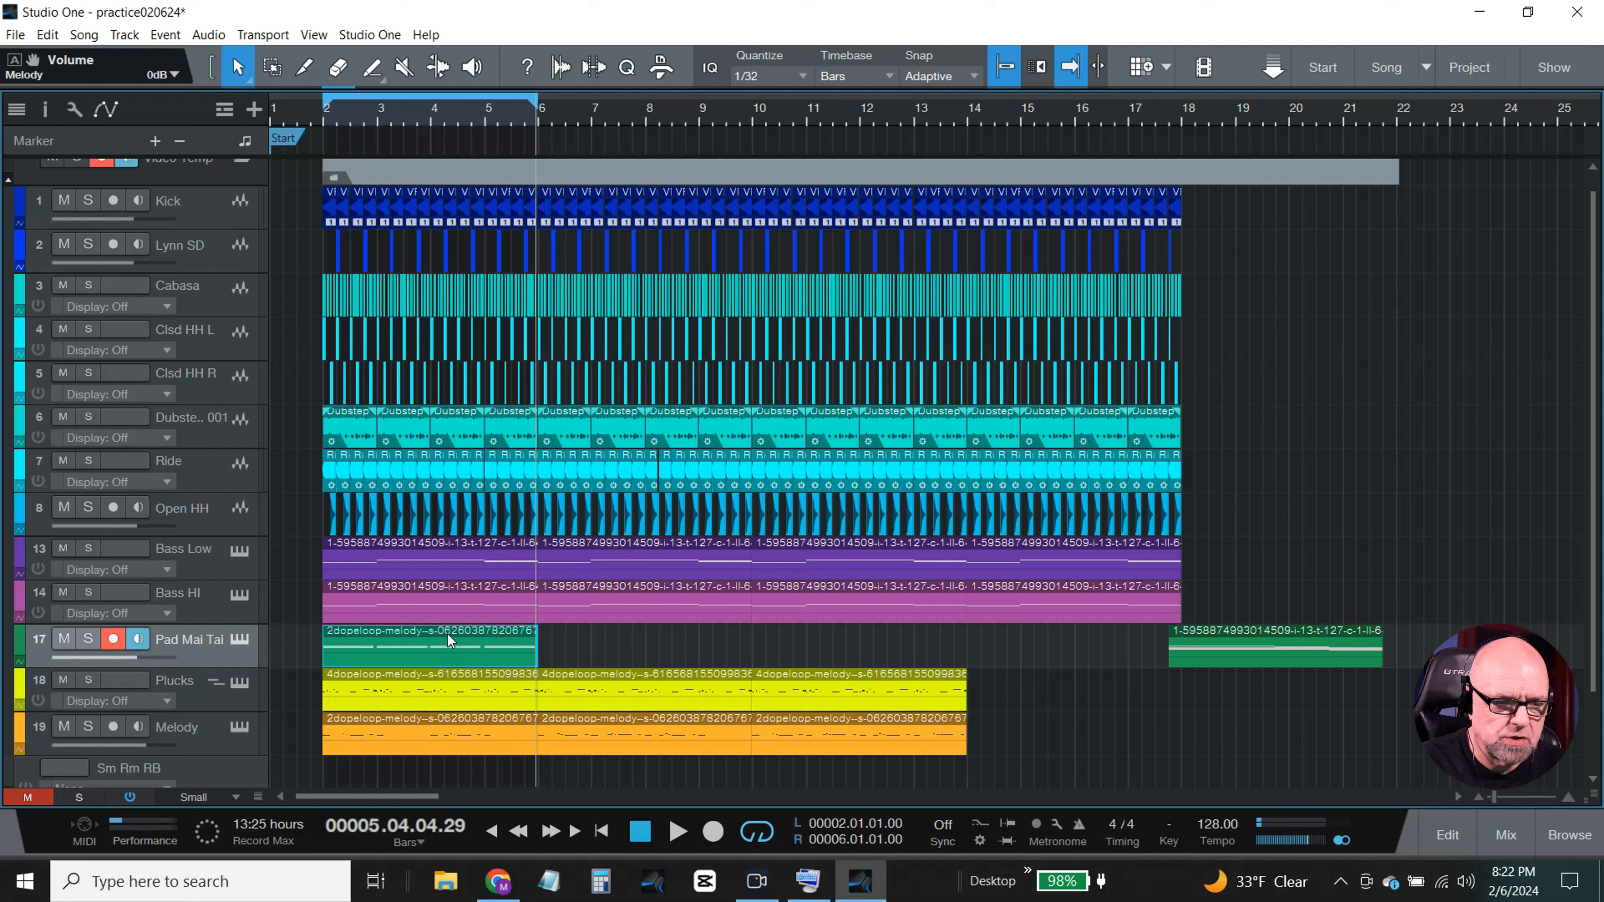
pyautogui.press('d')
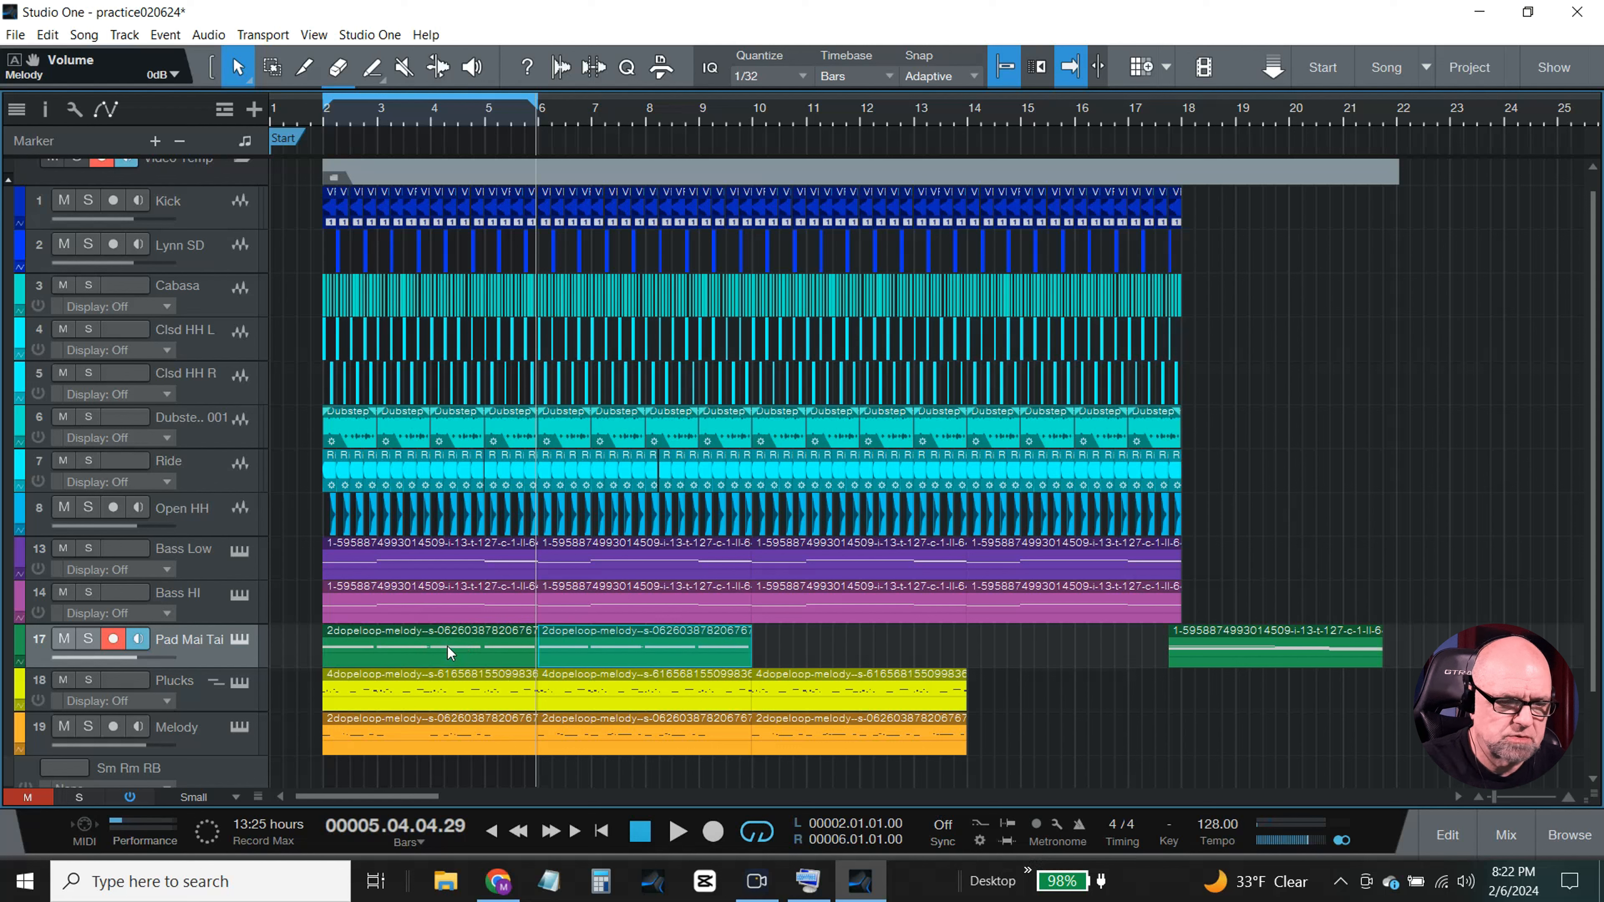
pyautogui.moveTo(661, 647); pyautogui.dragTo(1075, 653)
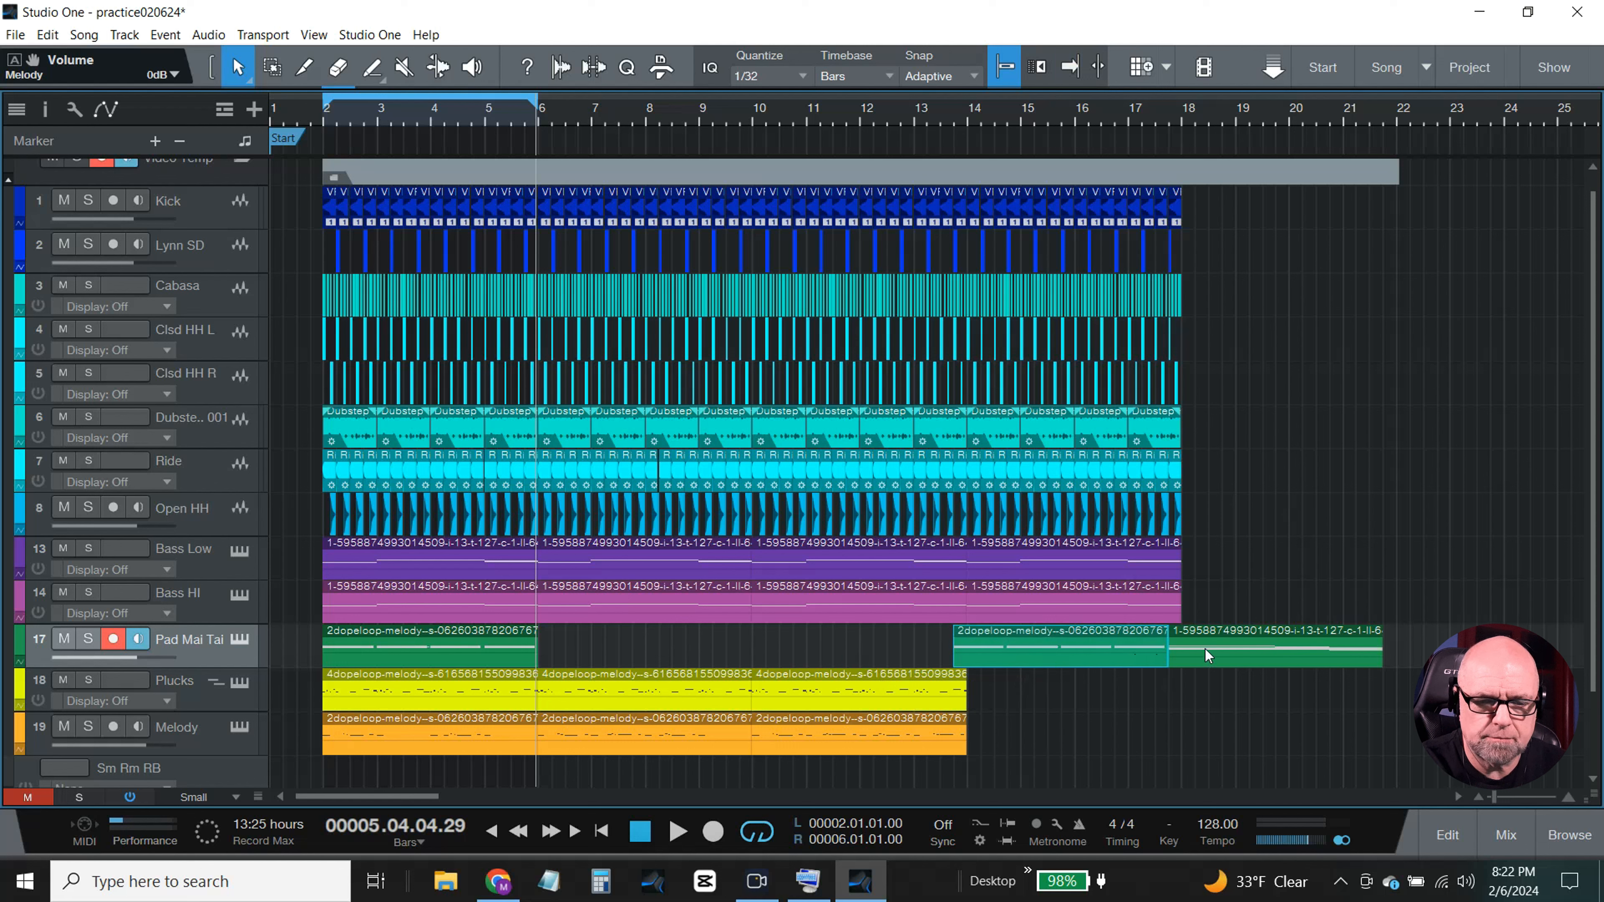
pyautogui.moveTo(1206, 649); pyautogui.dragTo(1226, 655)
pyautogui.moveTo(1128, 654); pyautogui.dragTo(1133, 653)
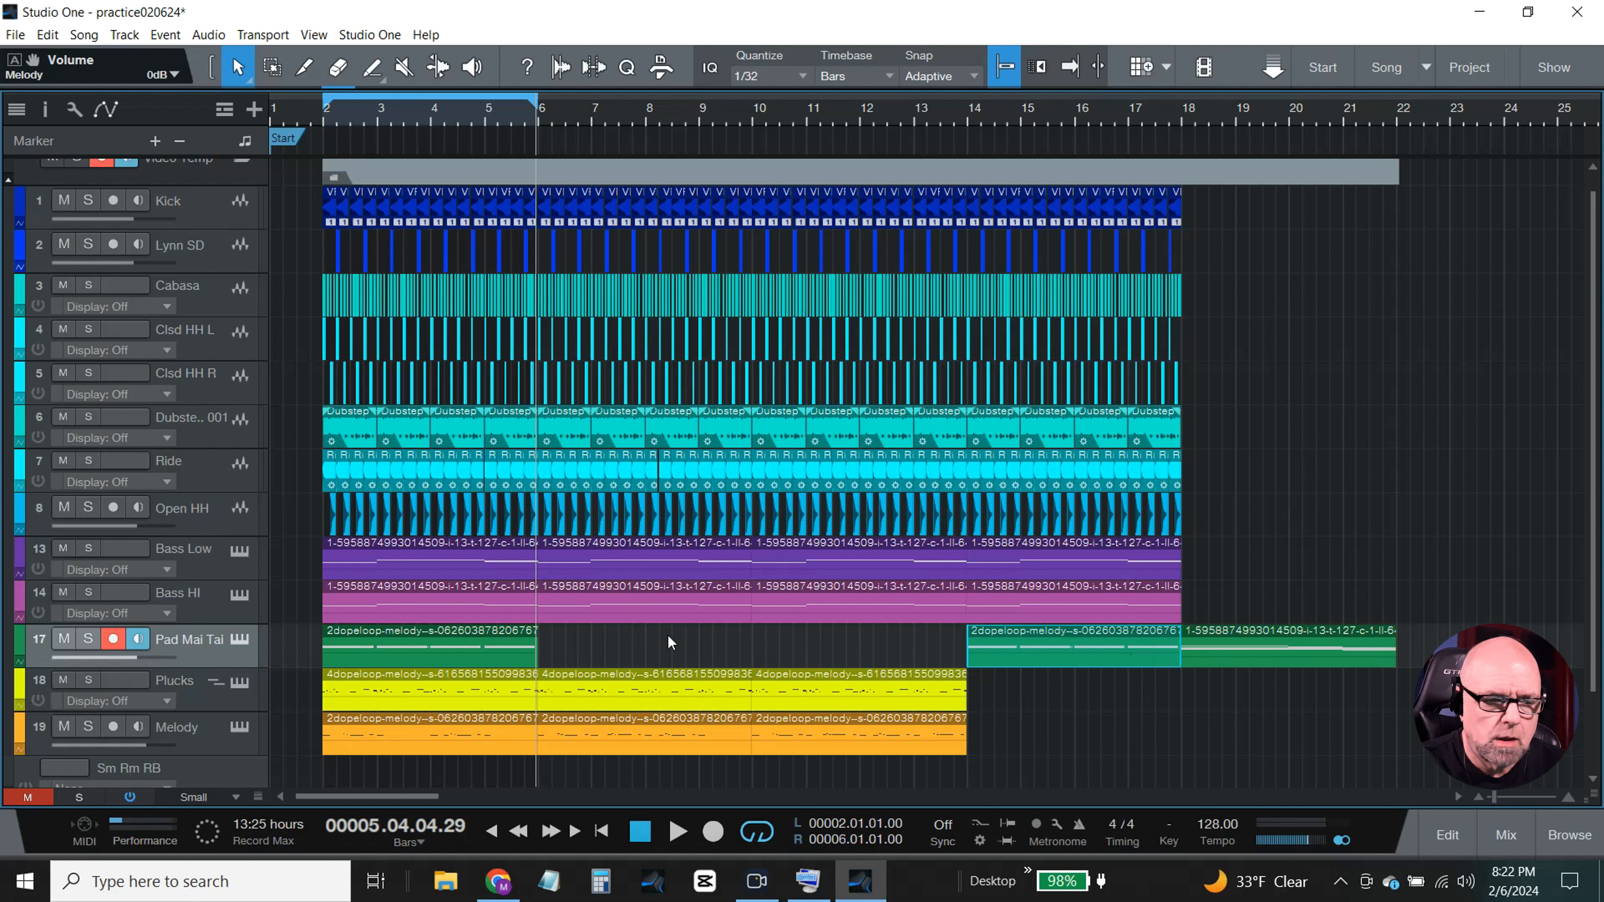
# - Open the first Pad Mai Tai clip's notes and transpose the chords in bars 3 and 5 up two semitones to B3, F#3 and E3
pyautogui.doubleClick(434, 653)
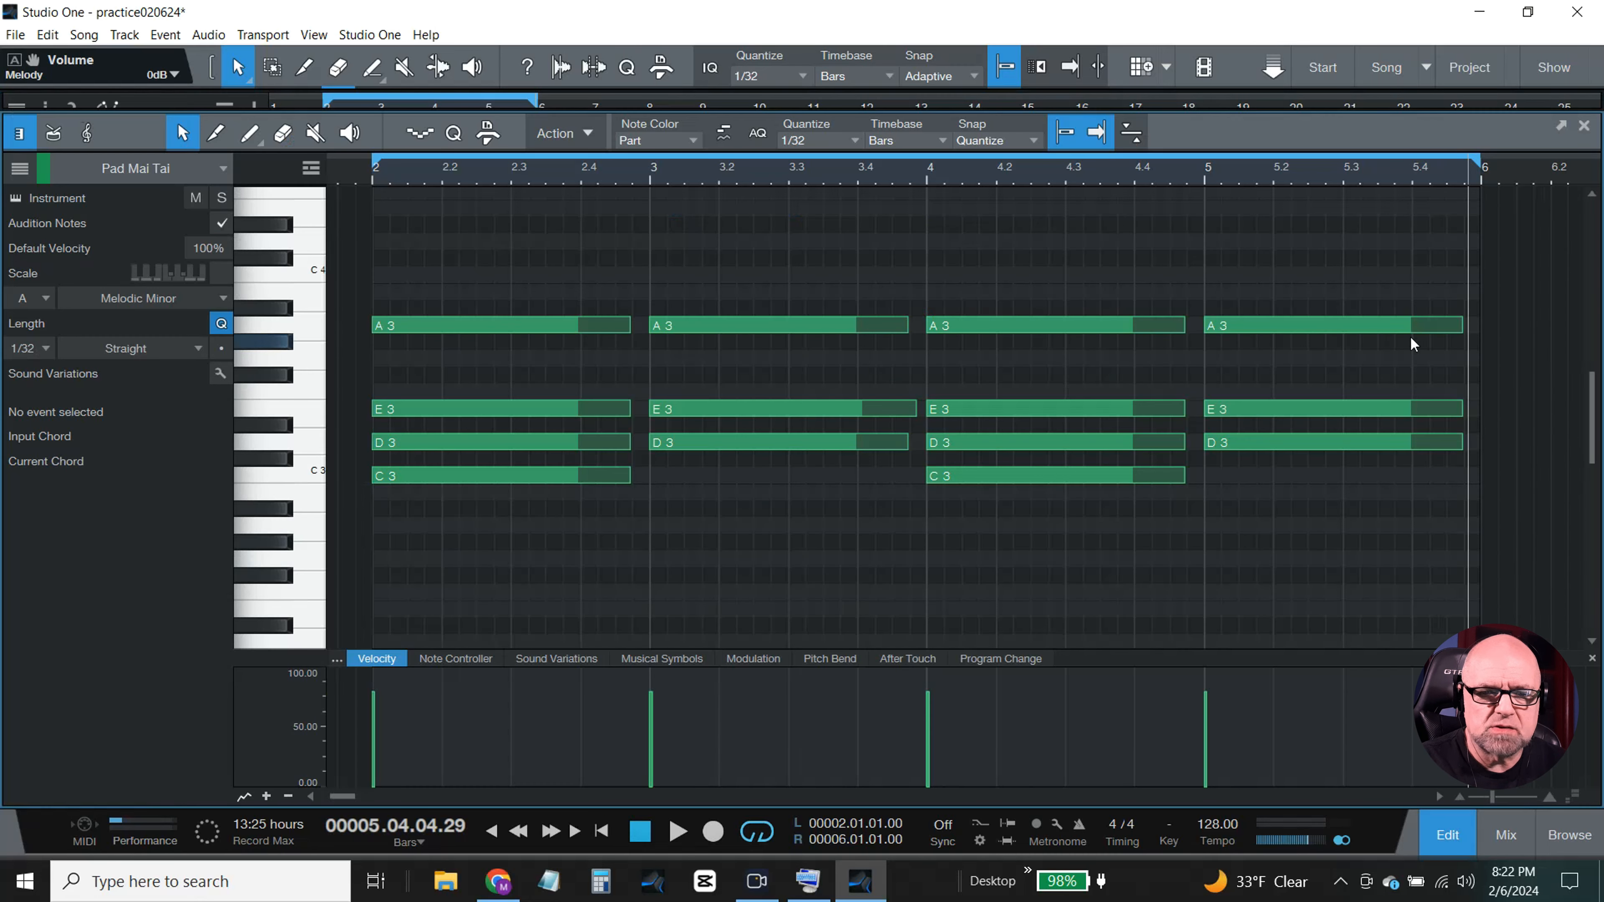
pyautogui.click(1593, 196)
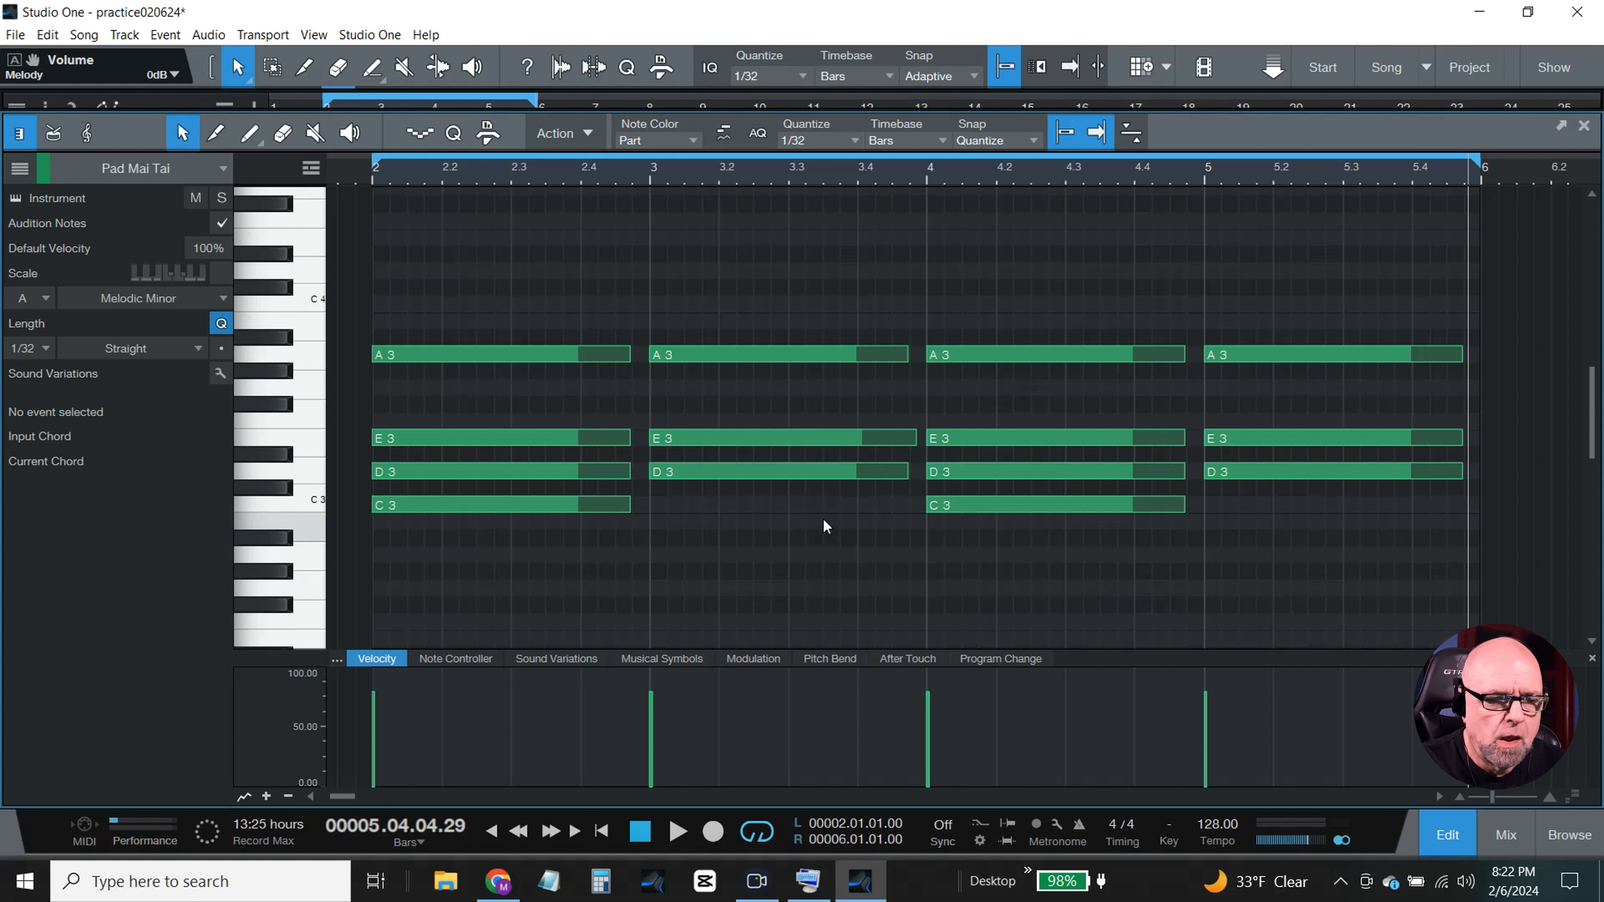
pyautogui.moveTo(832, 513); pyautogui.dragTo(709, 333)
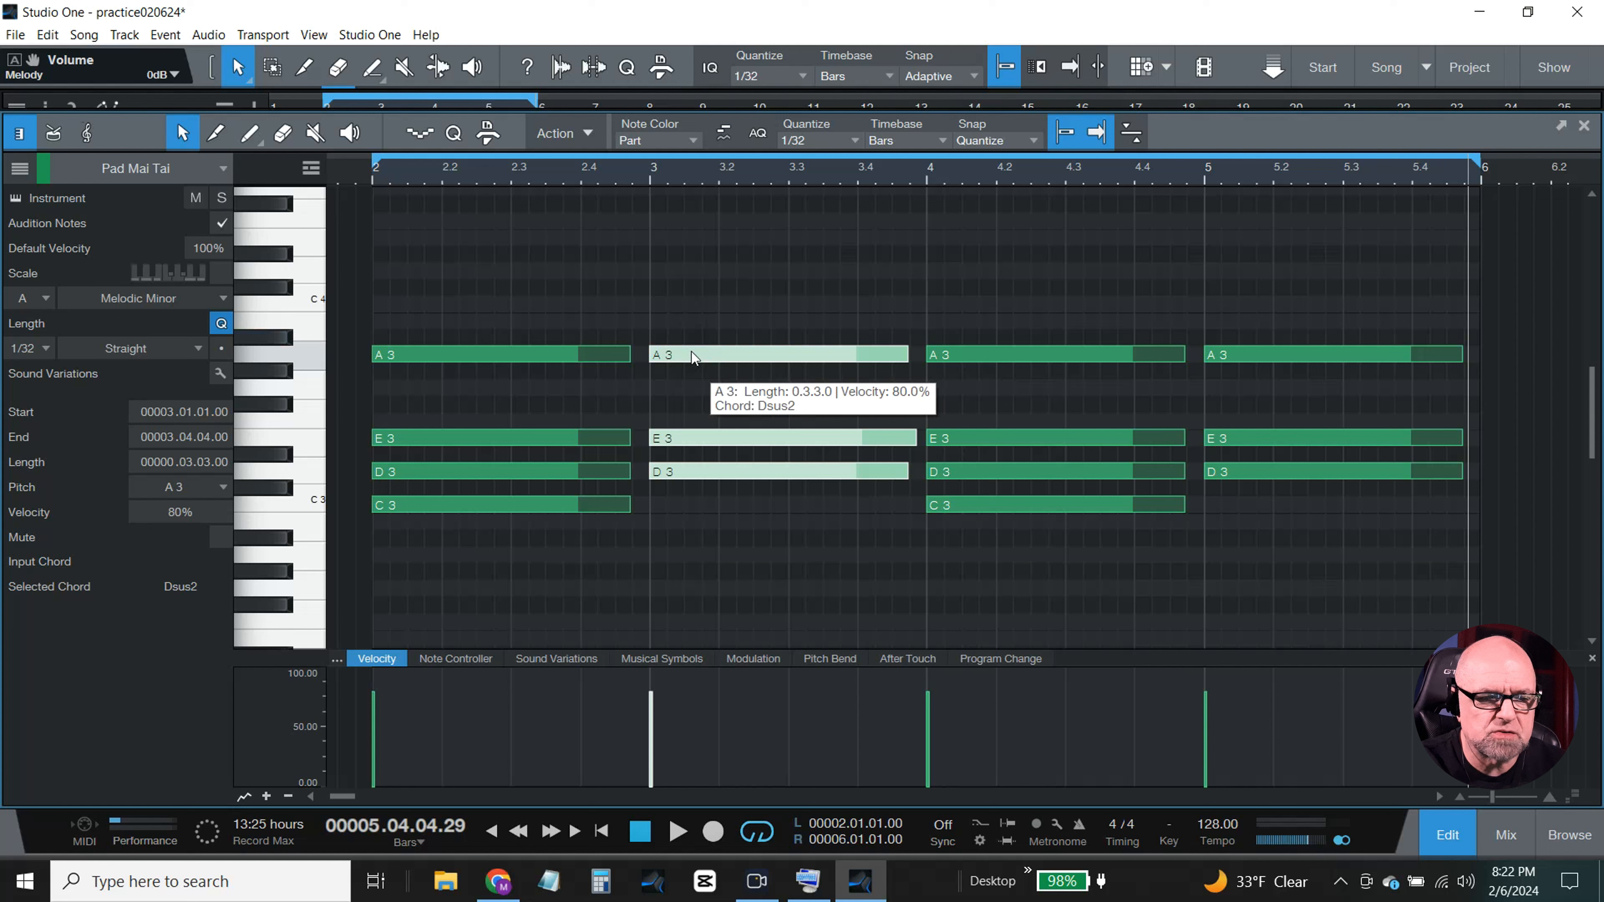
pyautogui.moveTo(692, 351); pyautogui.dragTo(692, 322)
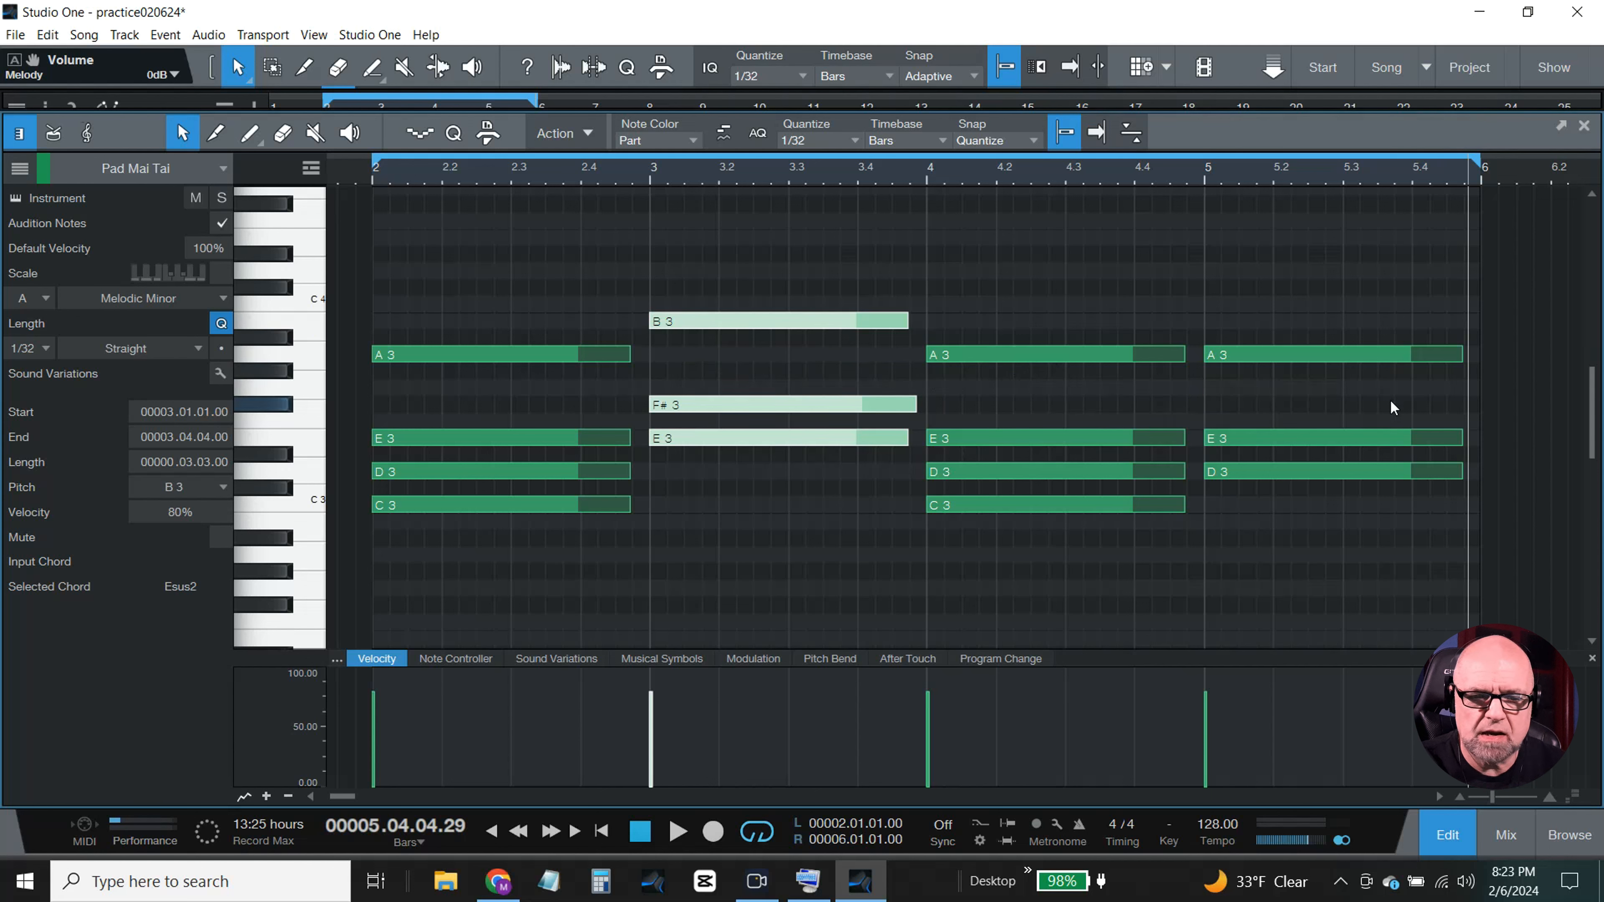
pyautogui.moveTo(1374, 496); pyautogui.dragTo(1277, 325)
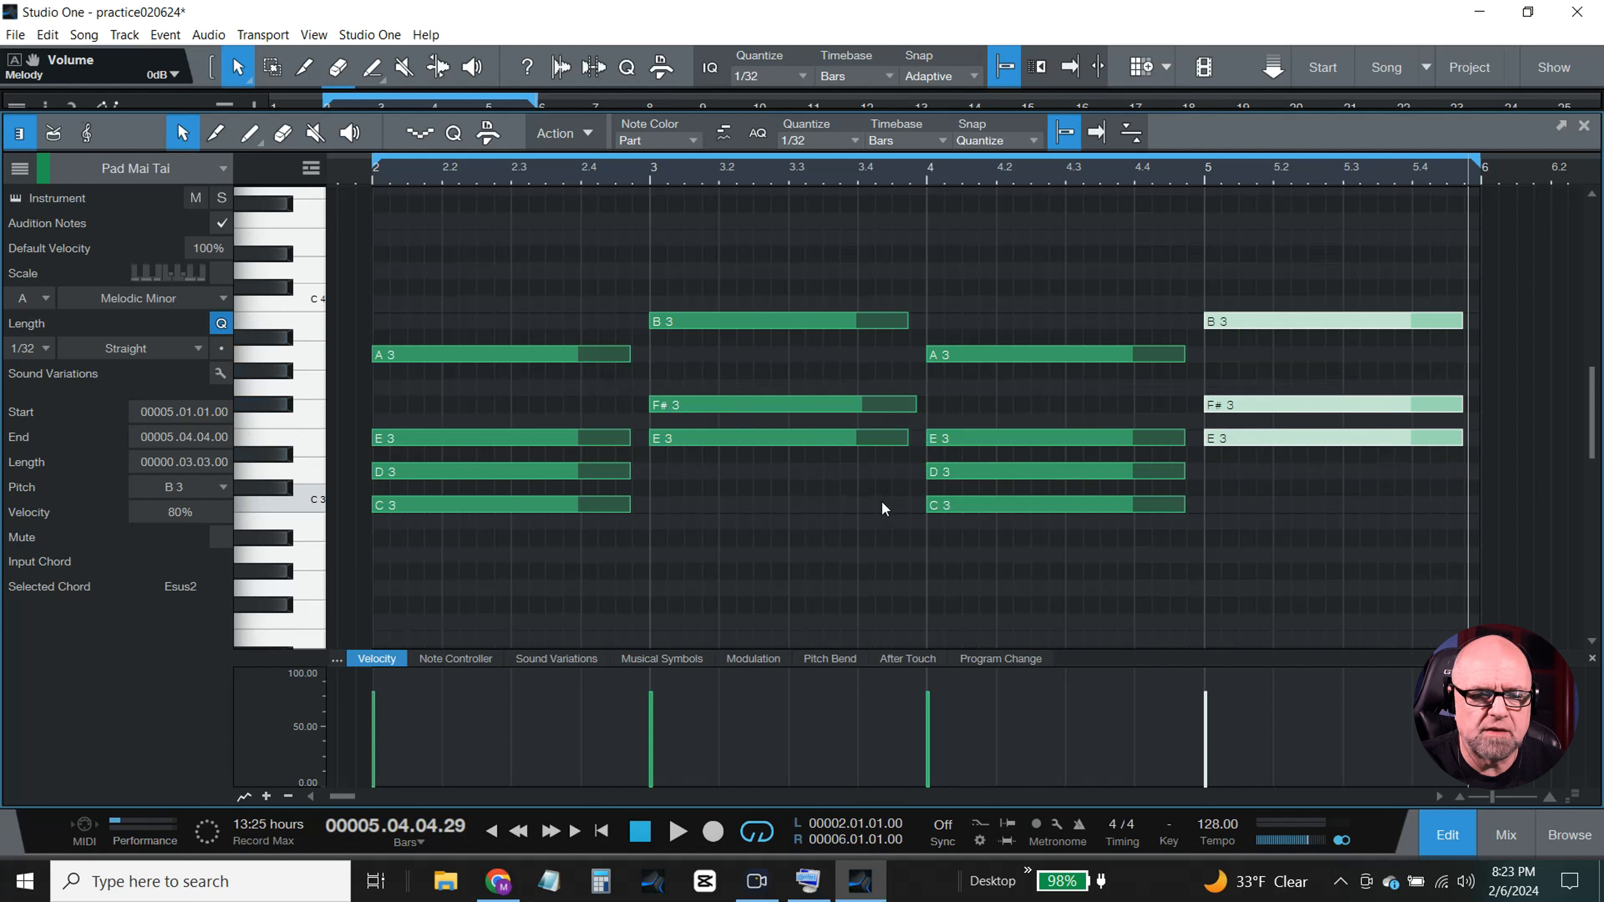
# - Raise the F#3 notes in bars 3 and 5 to G3 and close the note editor
pyautogui.click(798, 508)
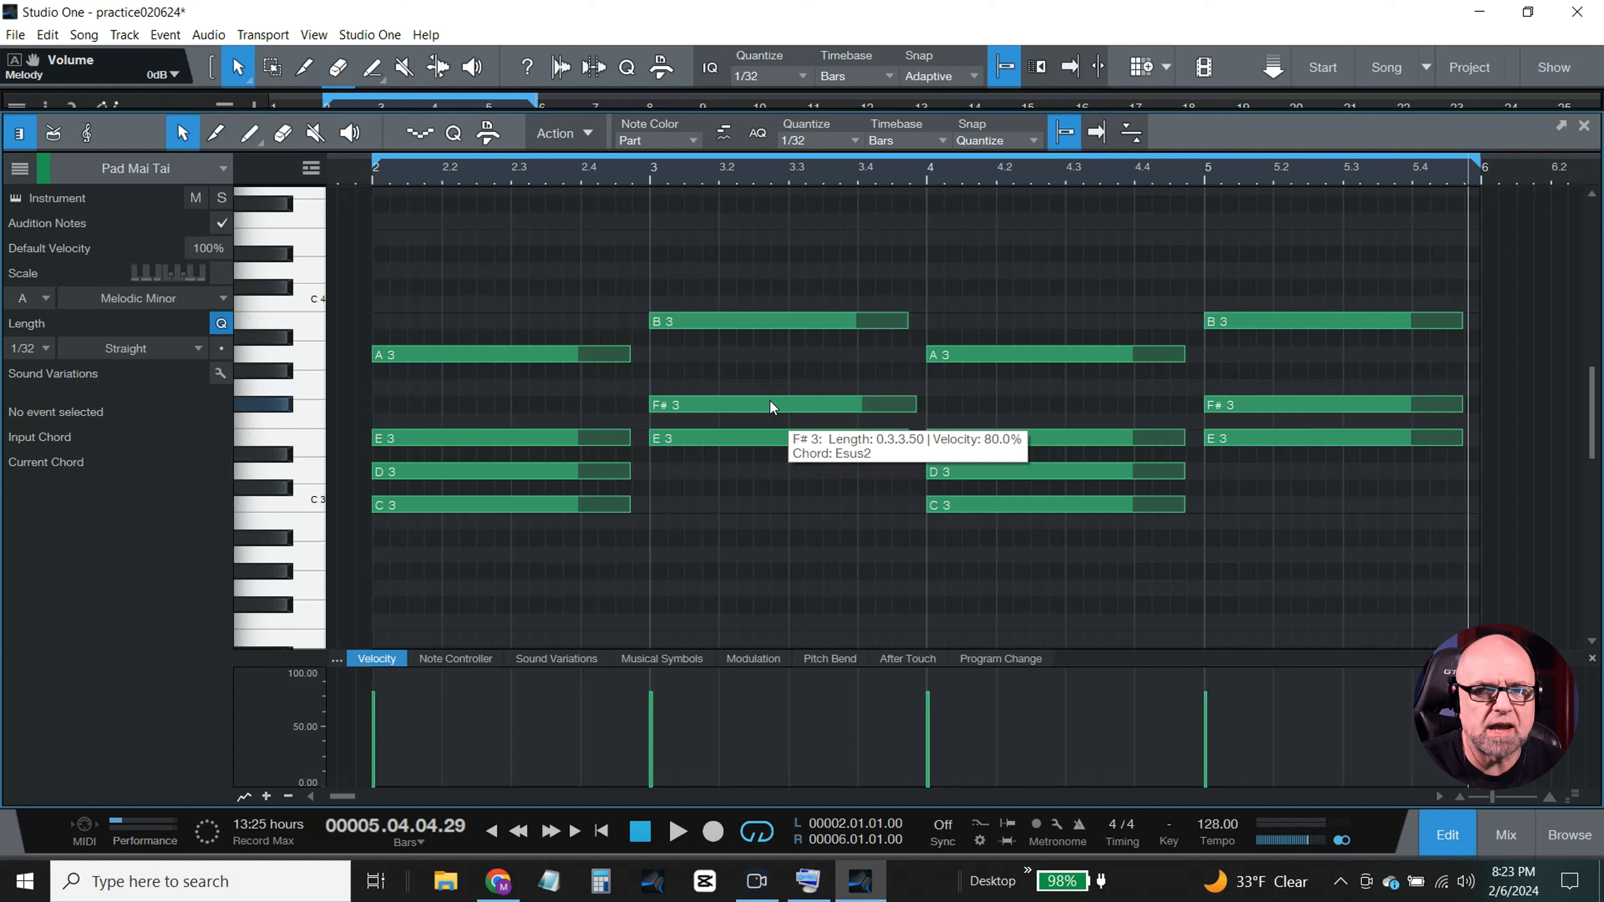
pyautogui.moveTo(769, 401); pyautogui.dragTo(769, 389)
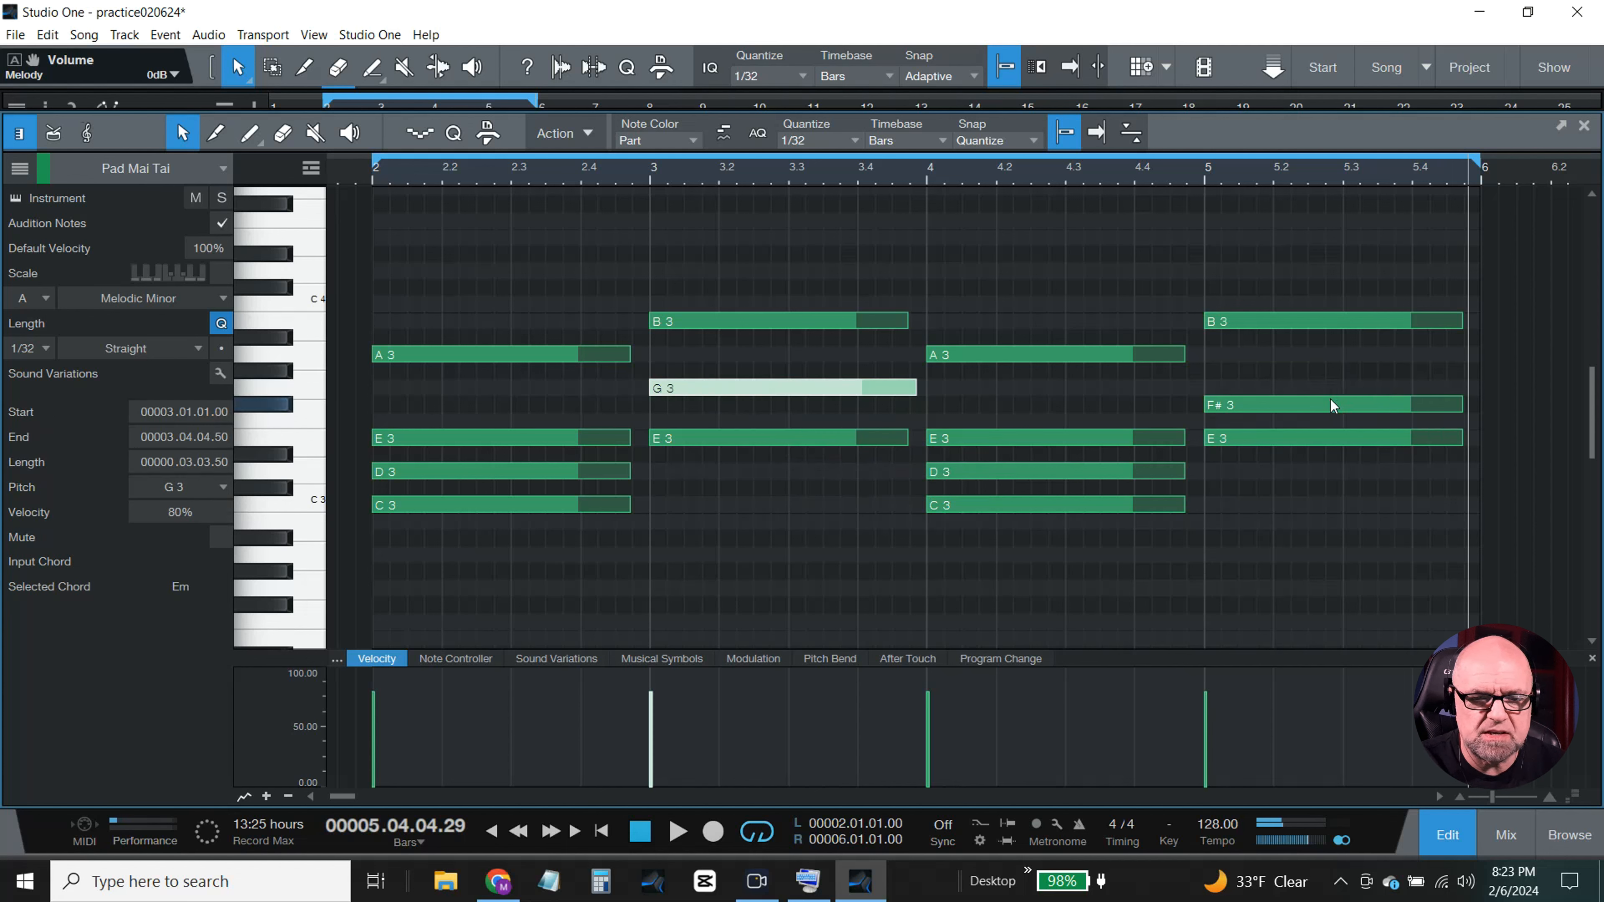
pyautogui.moveTo(1330, 404); pyautogui.dragTo(1331, 388)
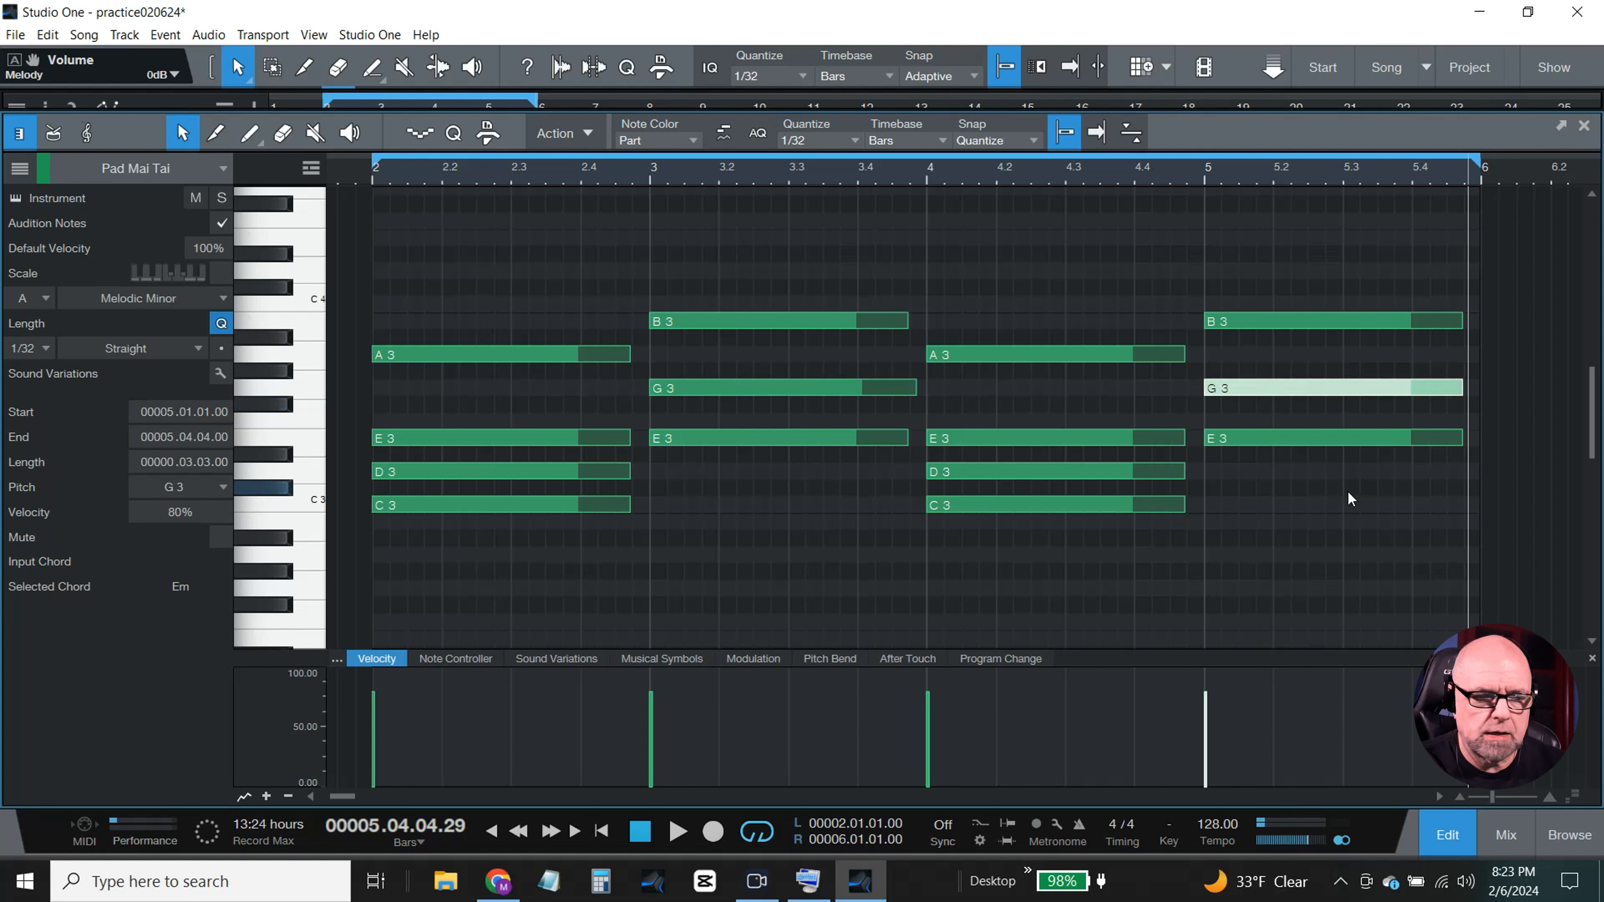
pyautogui.click(1470, 832)
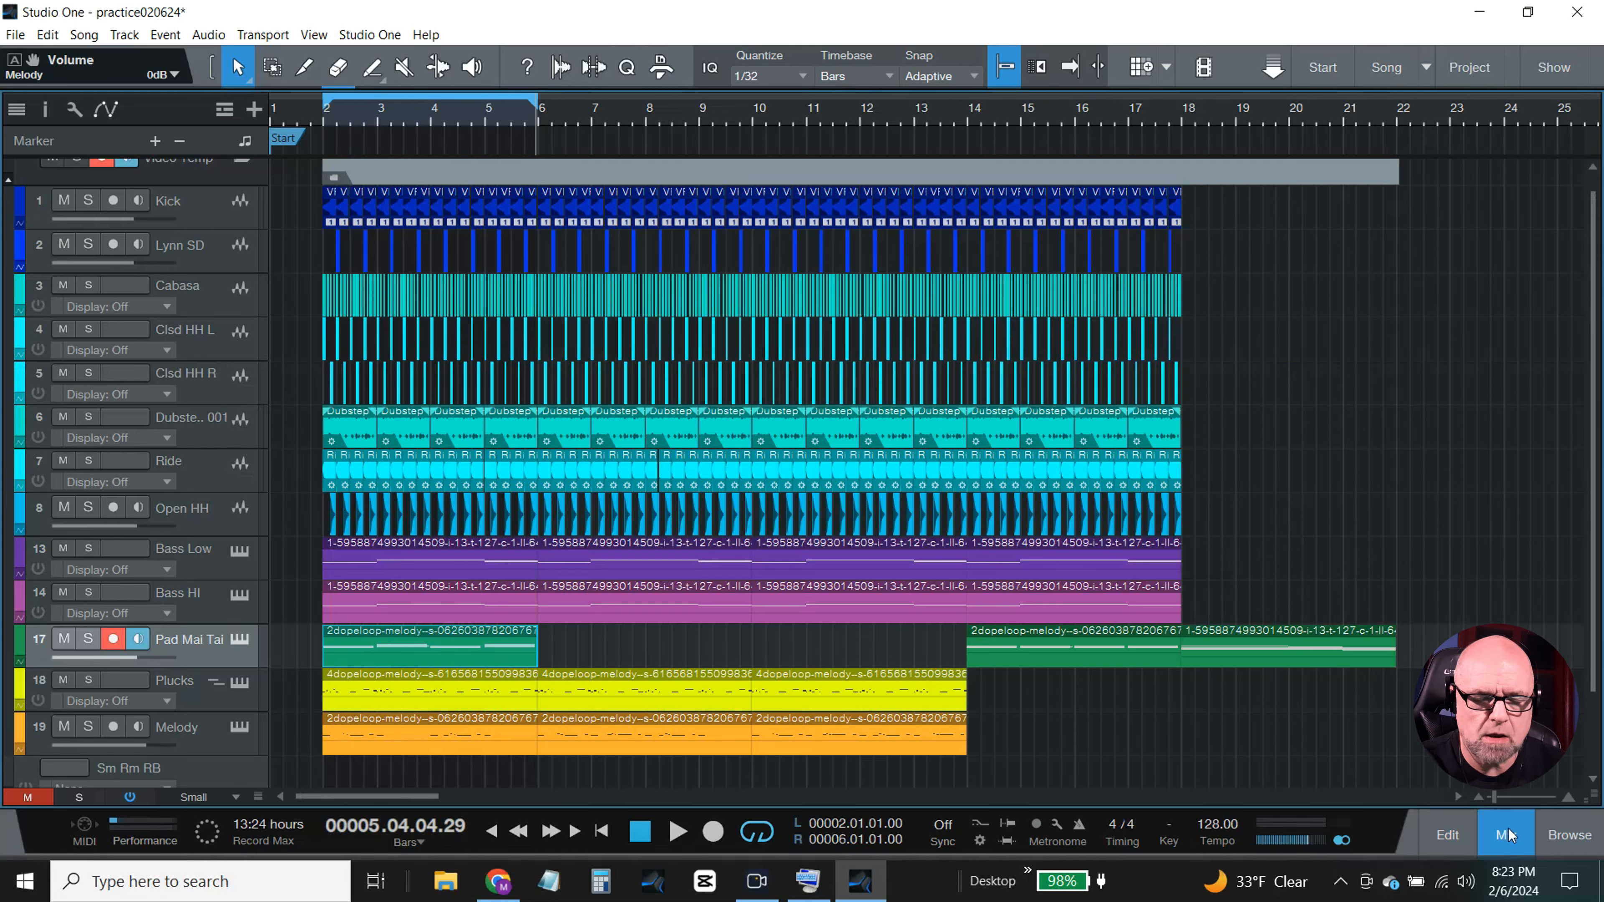
# - In the mixer, mute Plucks and Melody, solo Pad Mai Tai and play the loop to audition the edited chords
pyautogui.click(1489, 831)
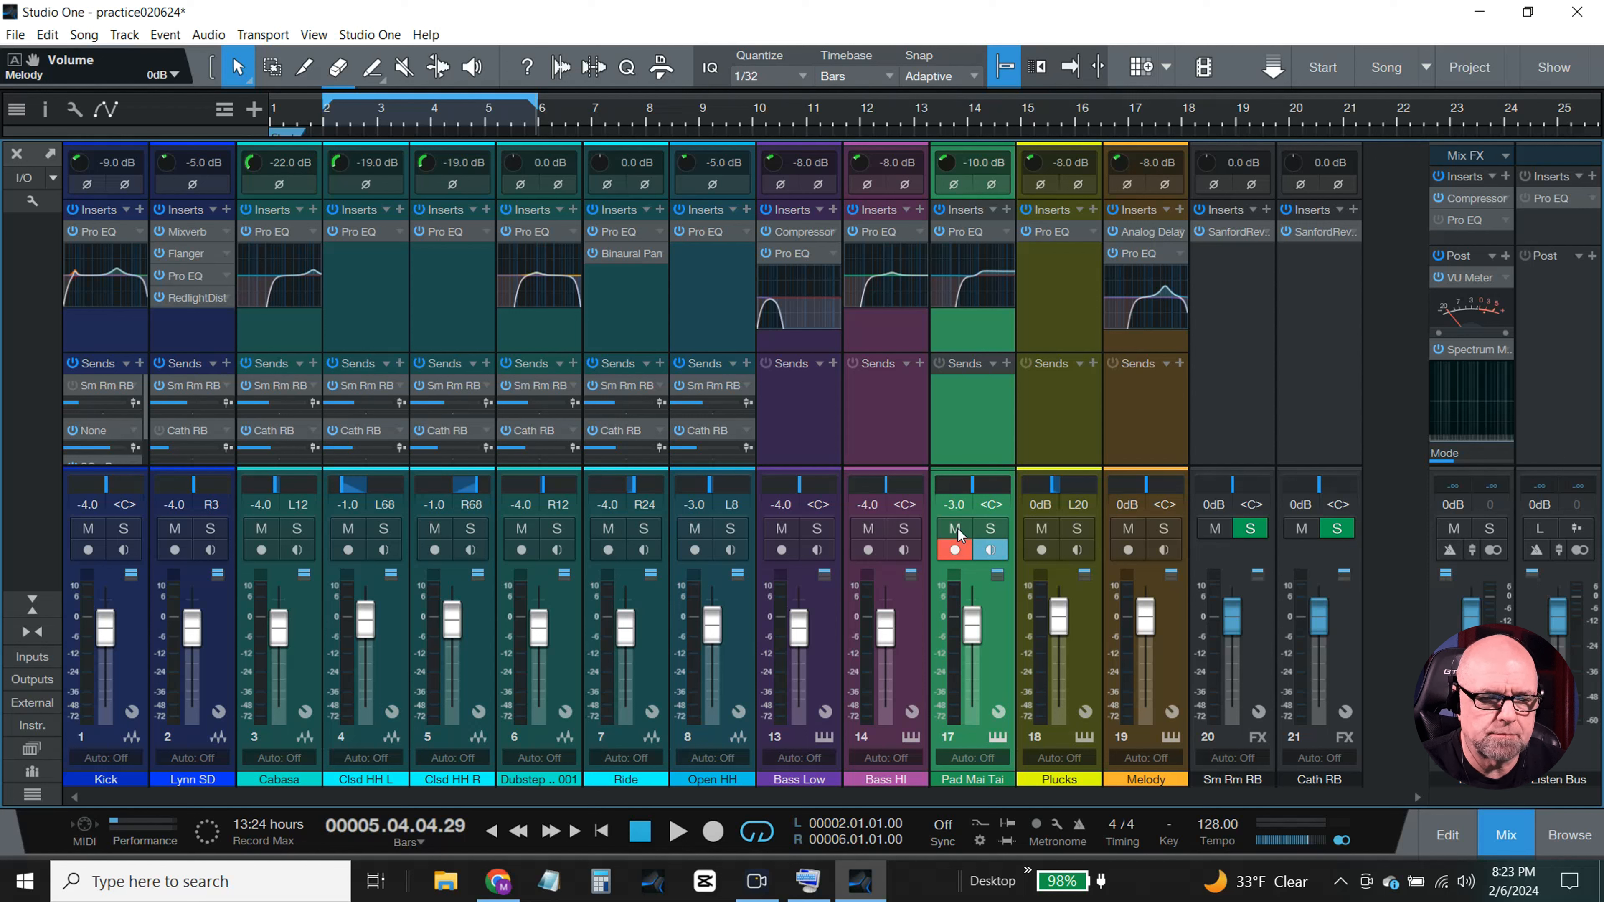
pyautogui.click(994, 528)
pyautogui.click(1041, 527)
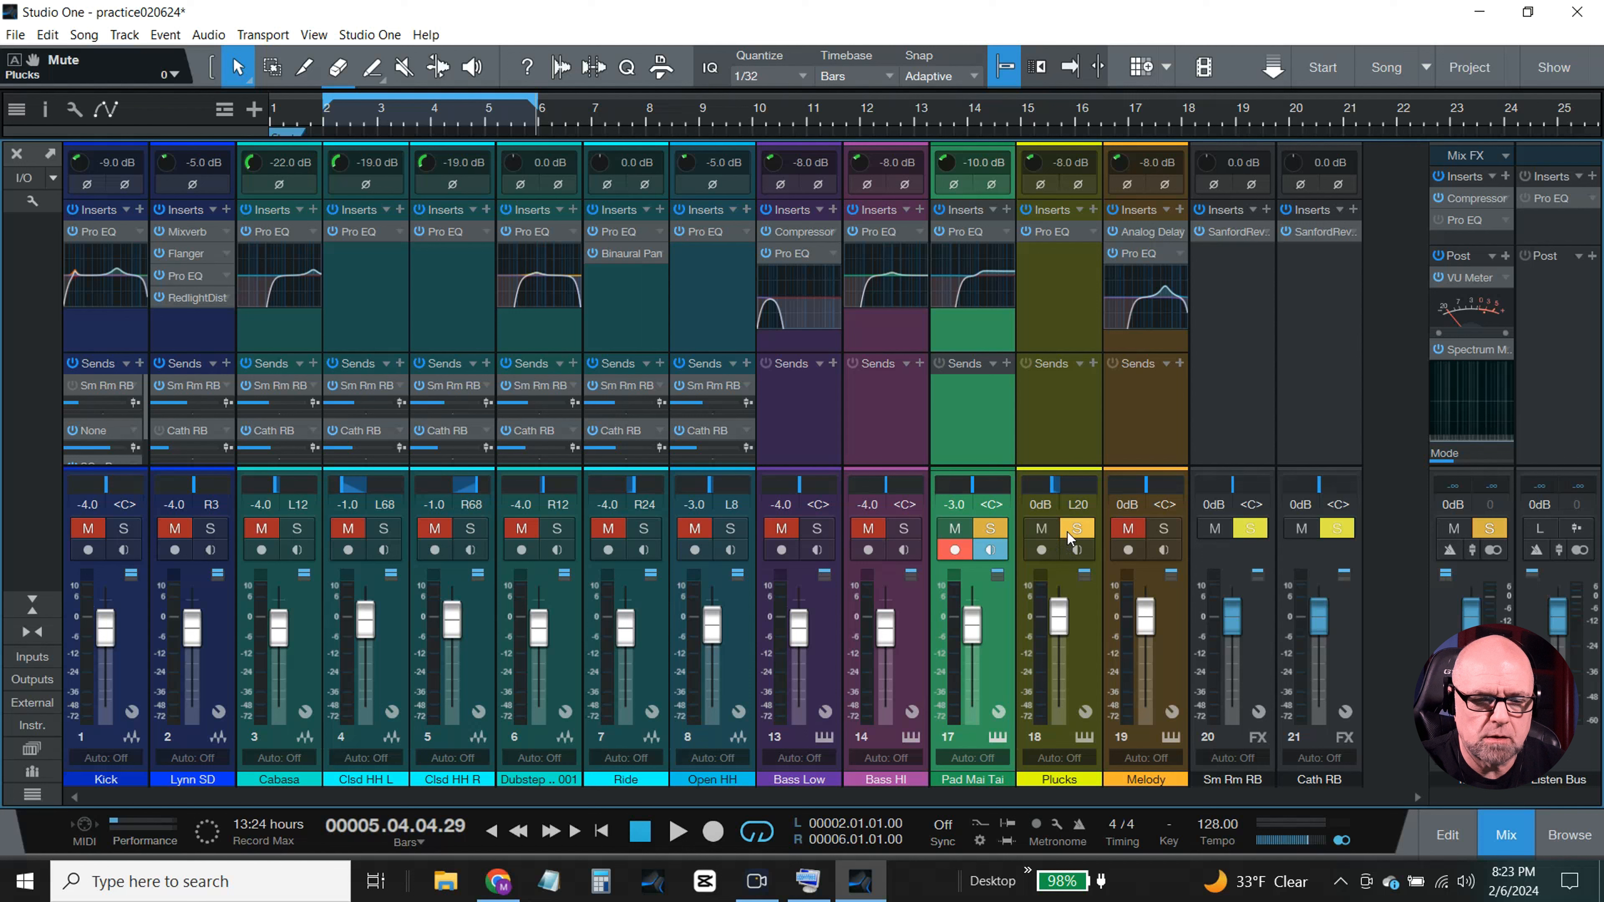
pyautogui.click(991, 528)
pyautogui.click(1128, 527)
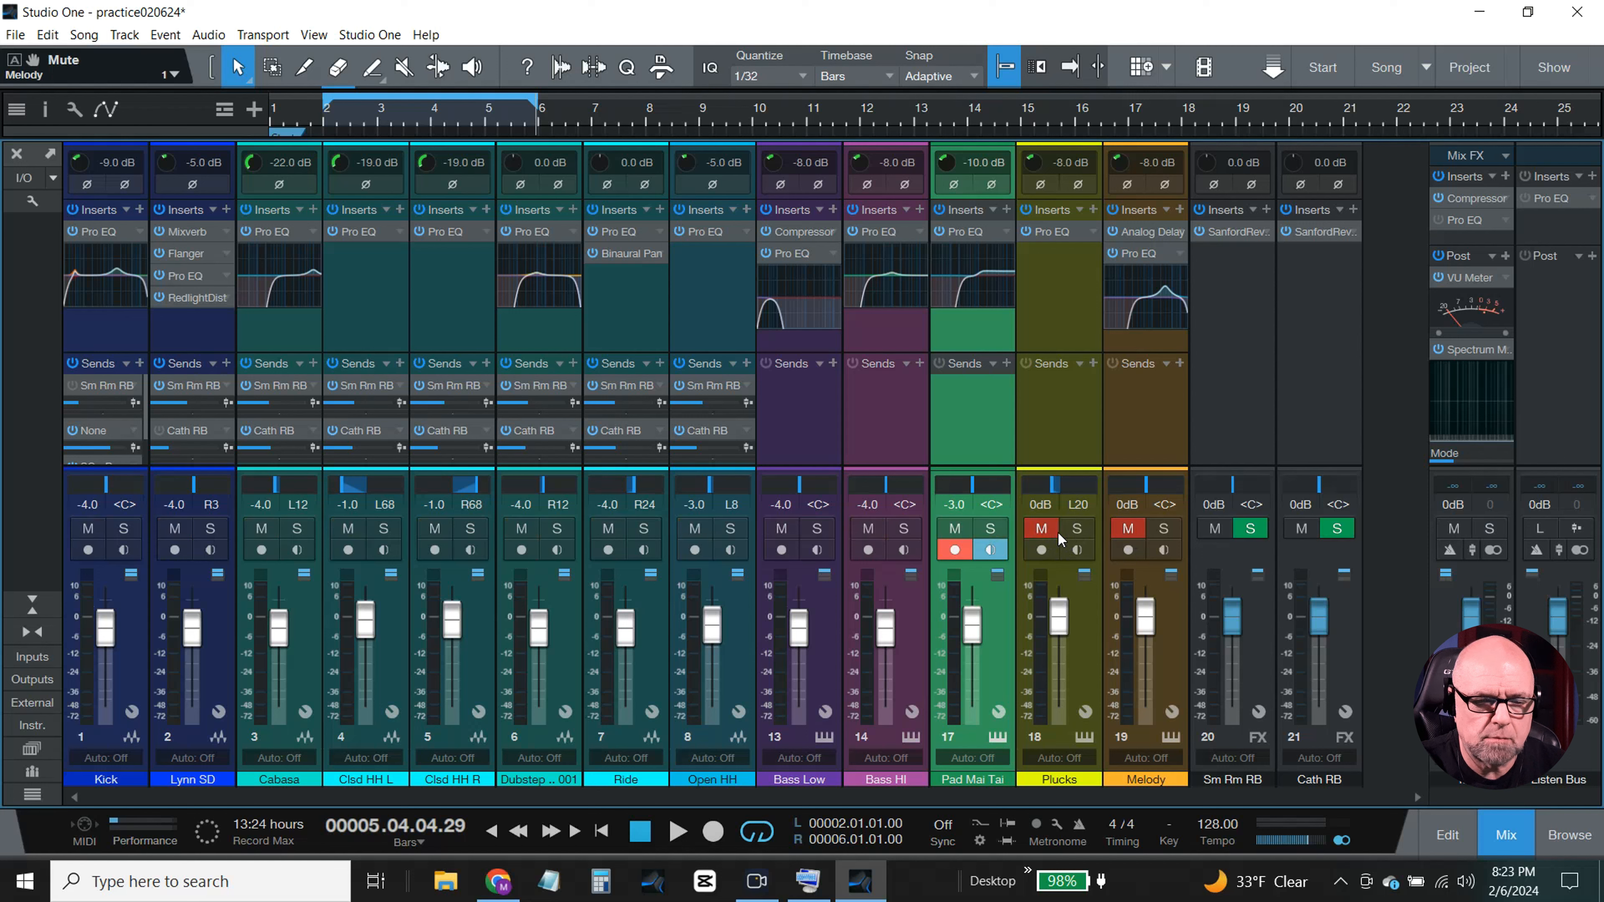
pyautogui.click(991, 527)
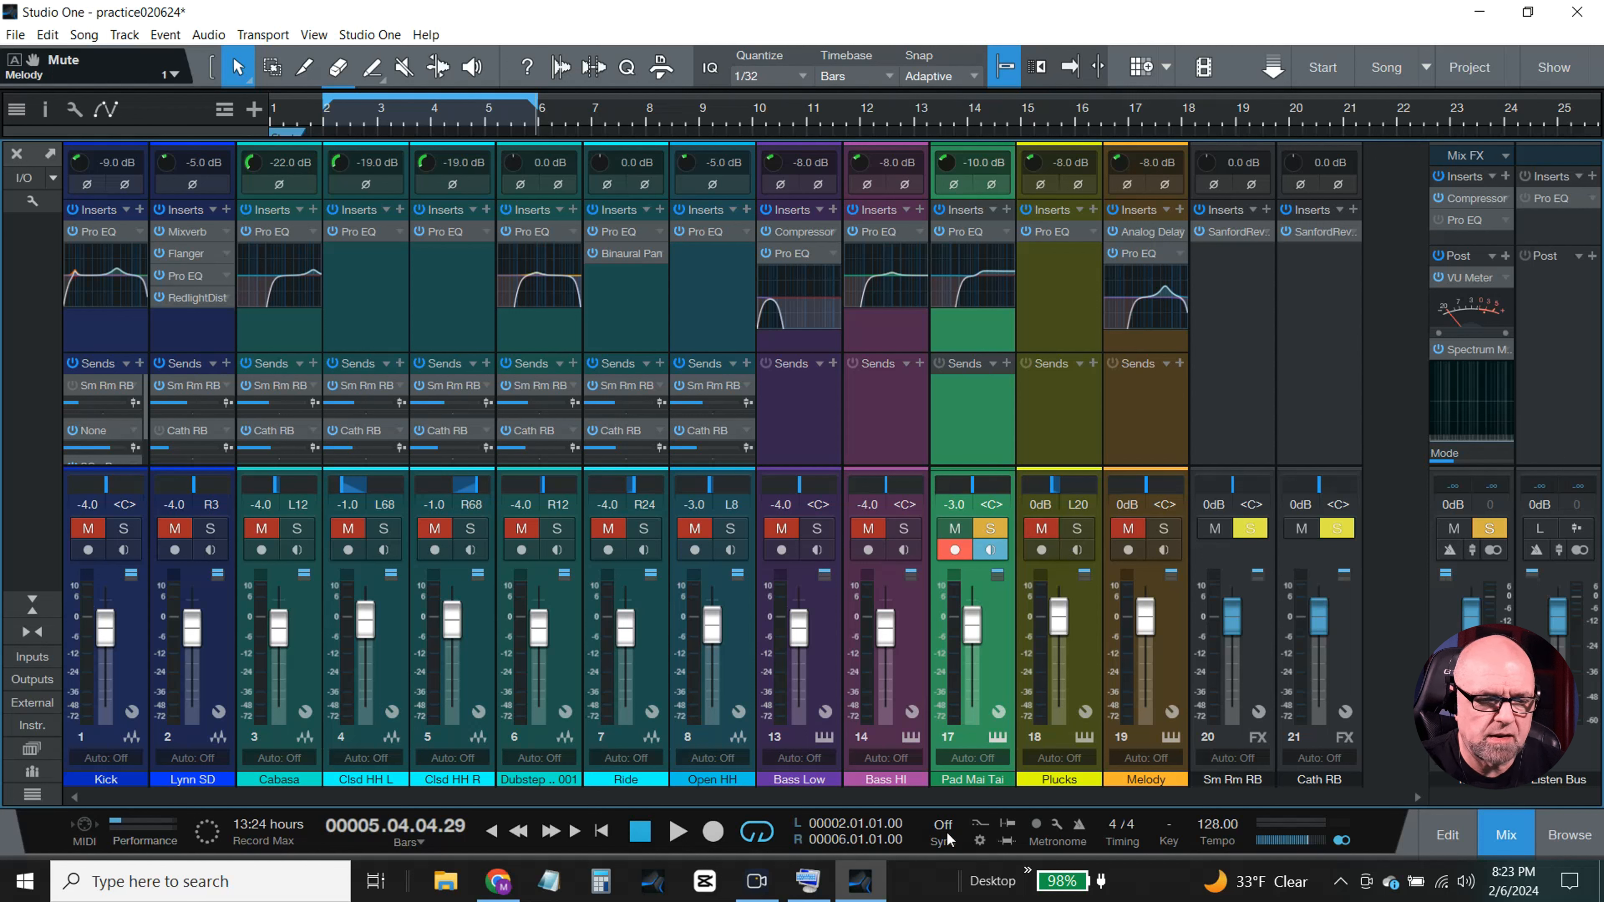
pyautogui.click(679, 833)
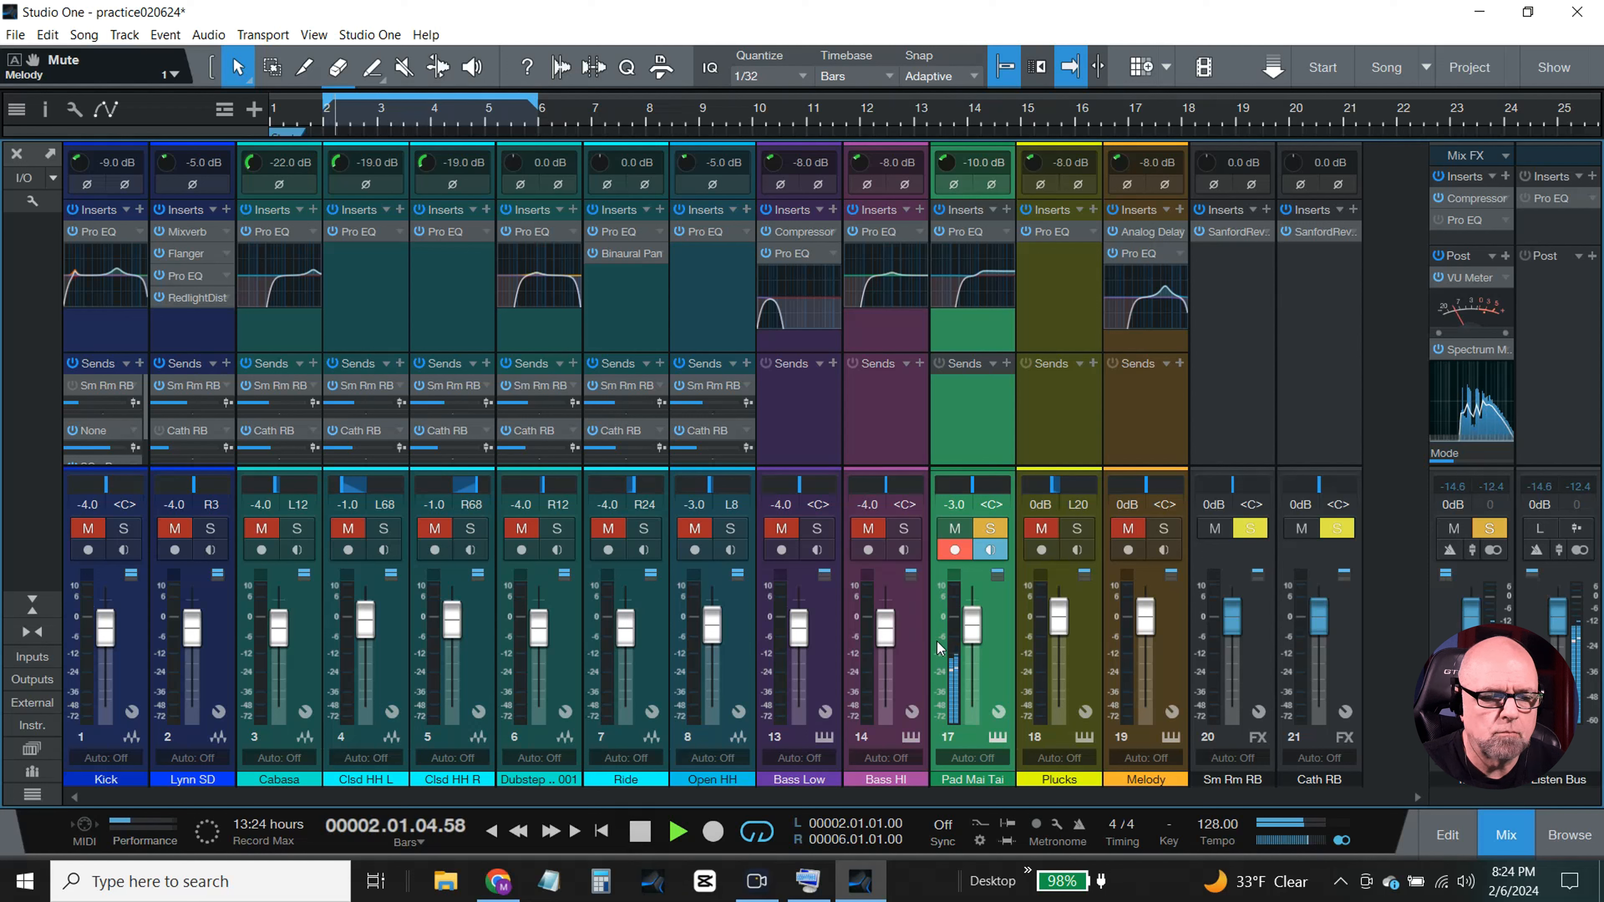
# - Unsolo Pad Mai Tai, unmute Plucks and set the Pad Mai Tai volume to -2 dB while the loop plays
pyautogui.click(990, 528)
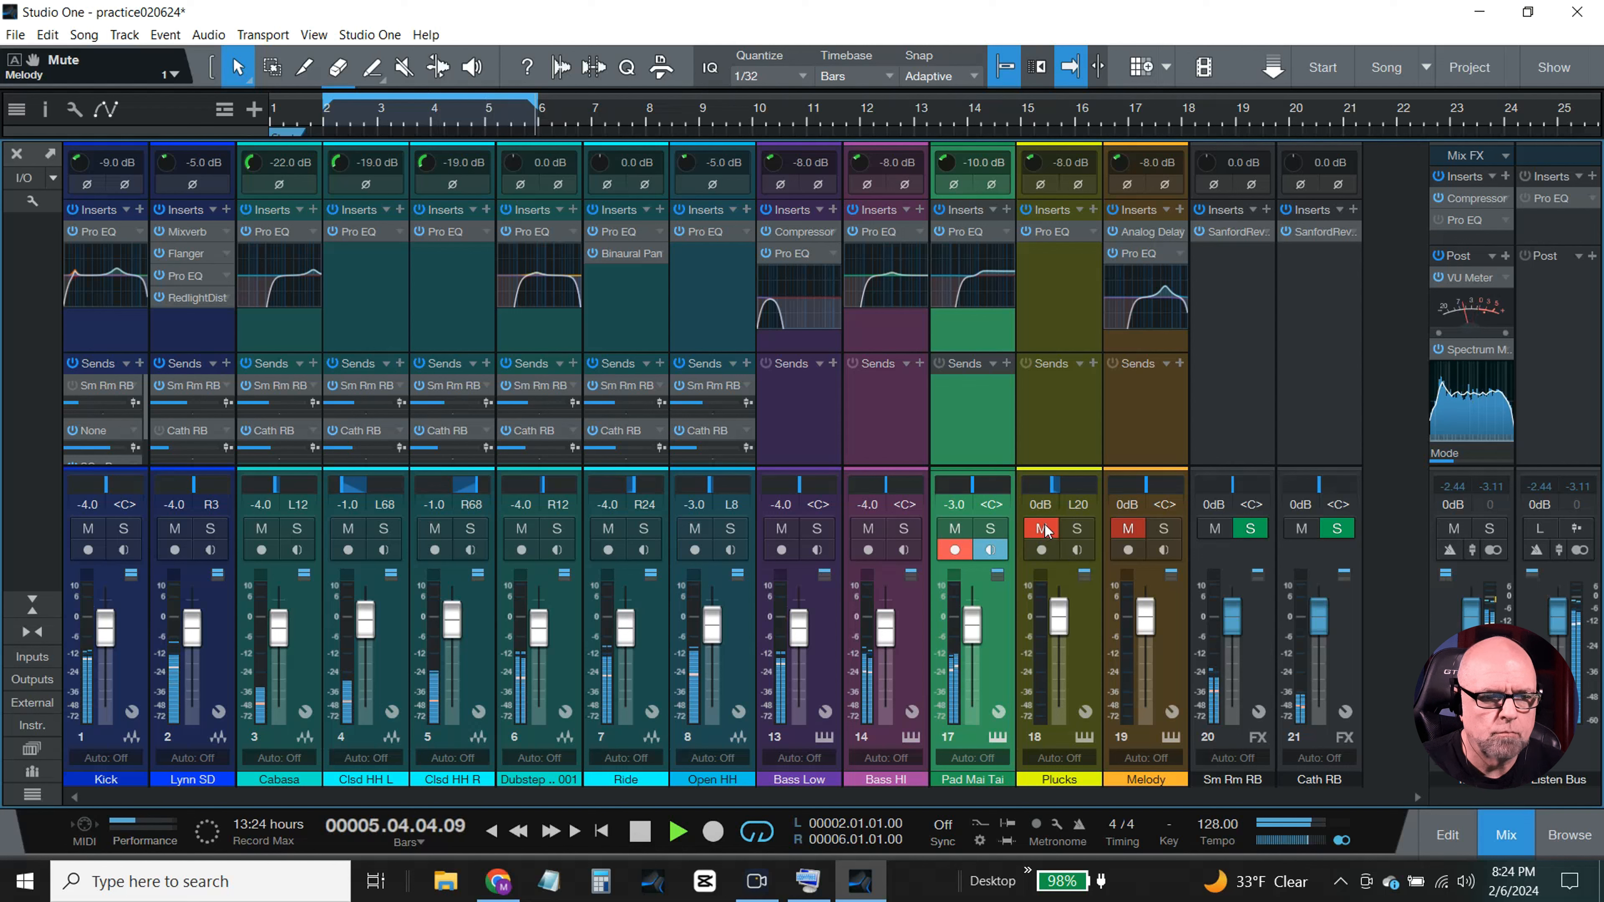
pyautogui.click(1042, 531)
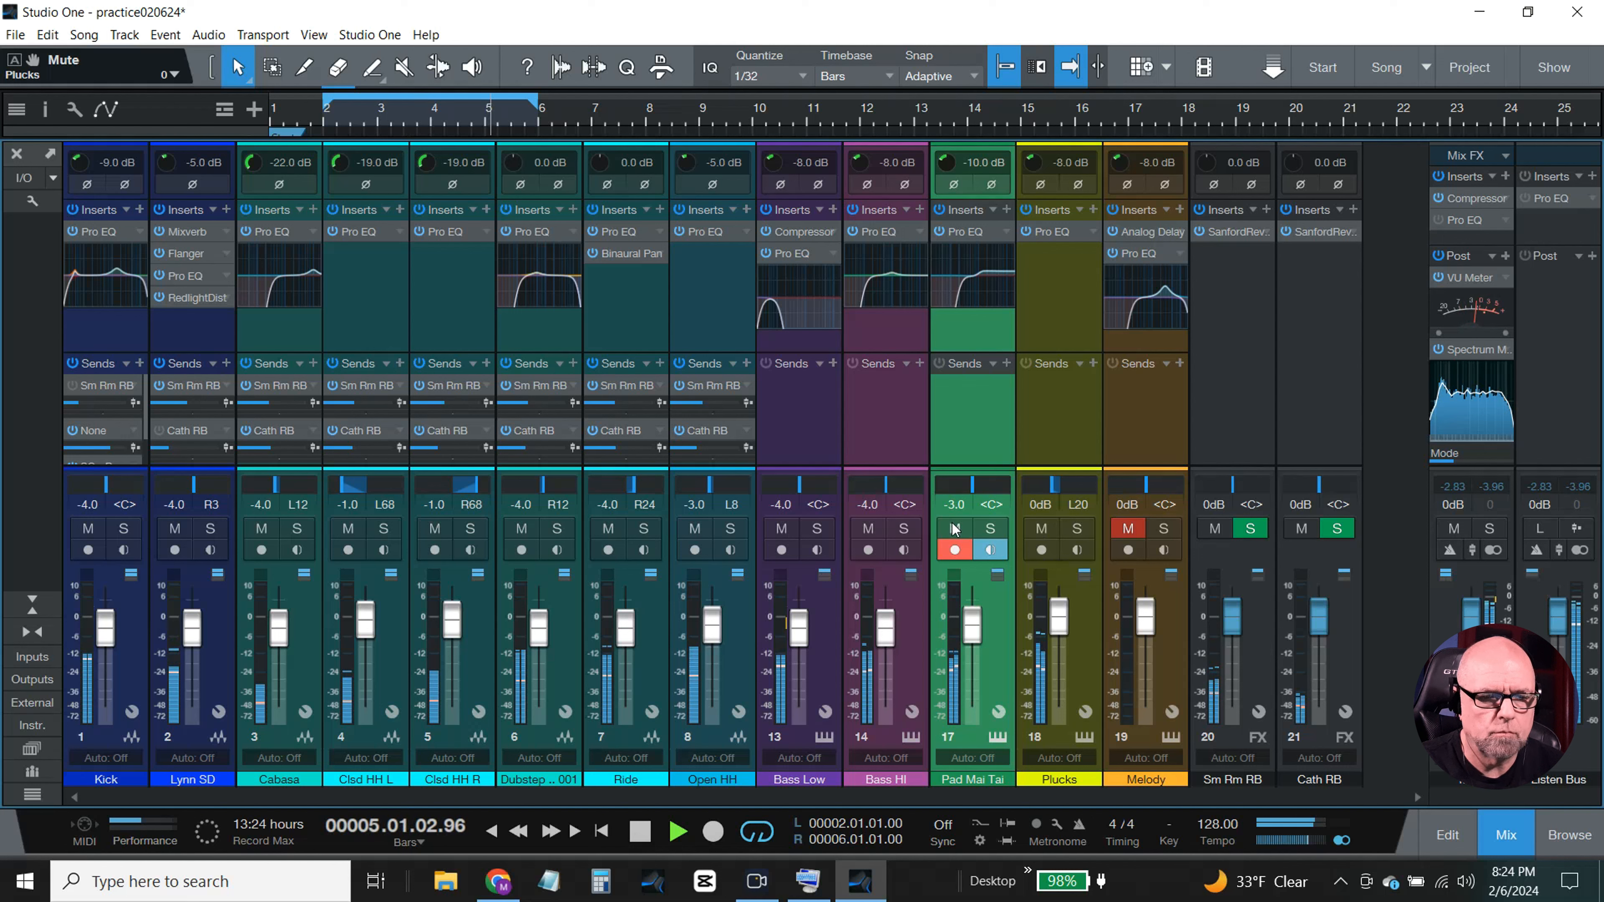
pyautogui.click(956, 506)
pyautogui.write('-2')
pyautogui.press('Return')
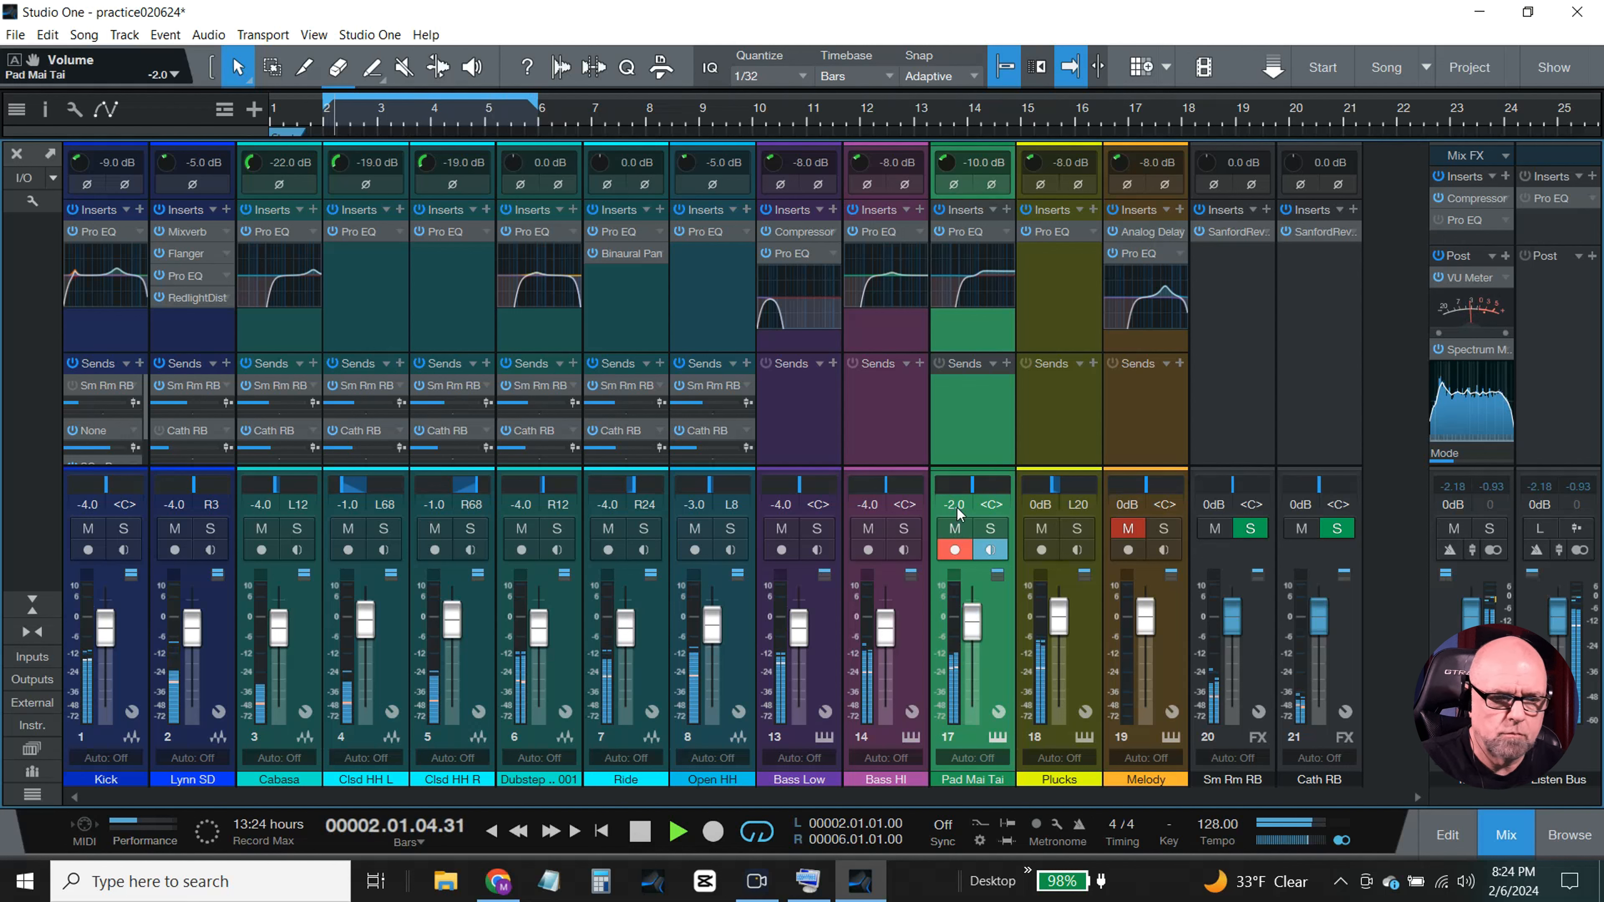
# - Unmute Melody to hear the full loop, then stop playback and close the mixer
pyautogui.click(1129, 531)
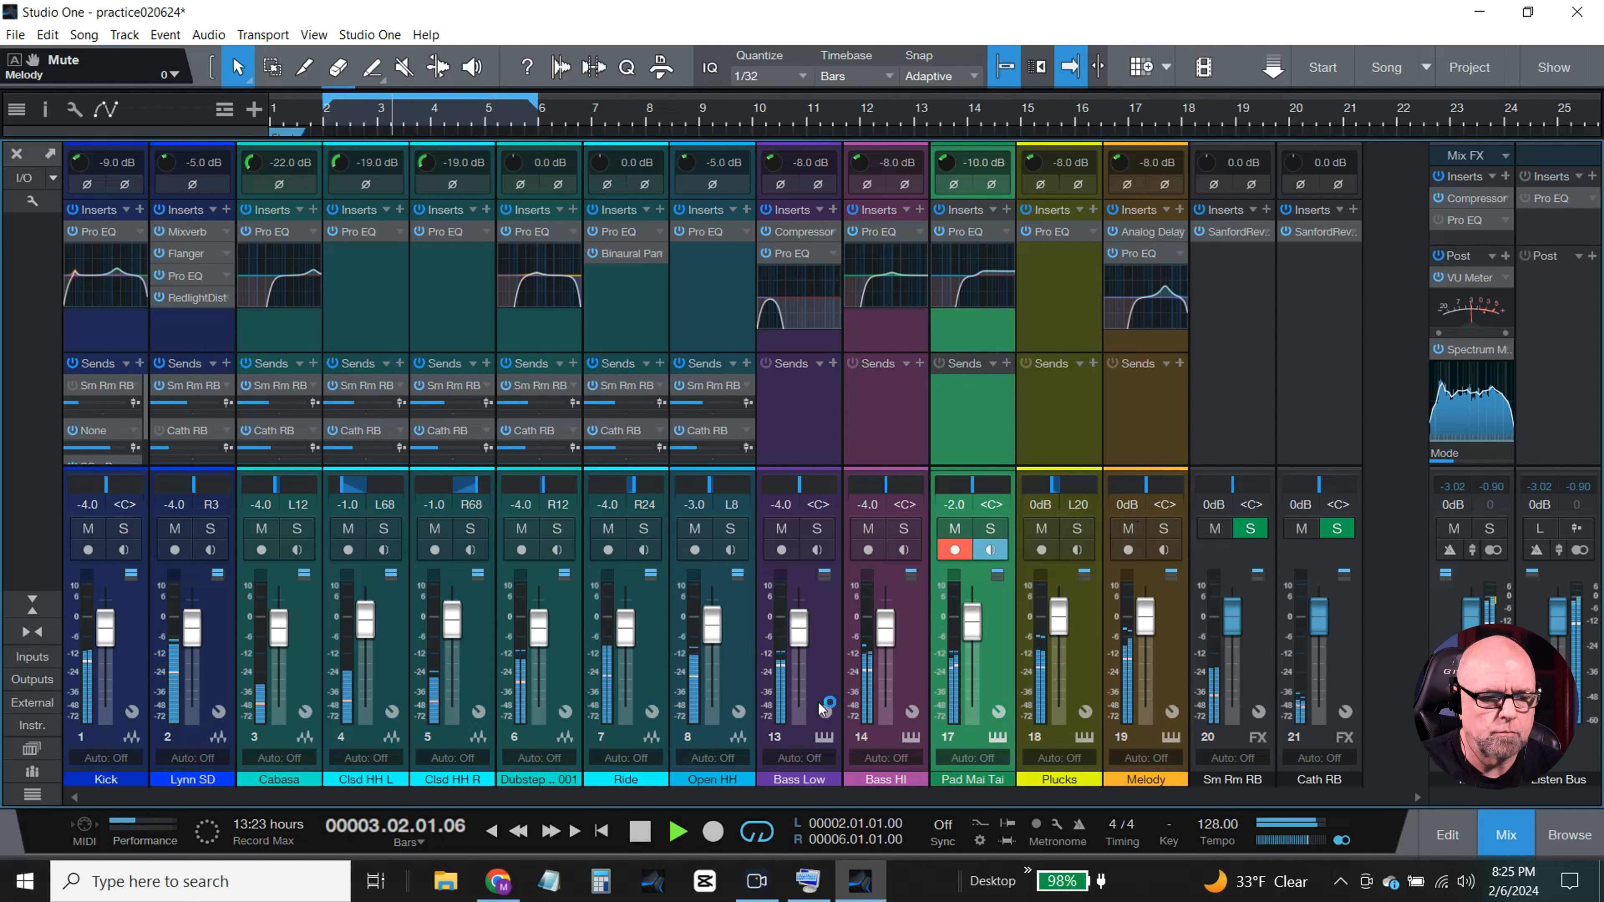
pyautogui.click(641, 833)
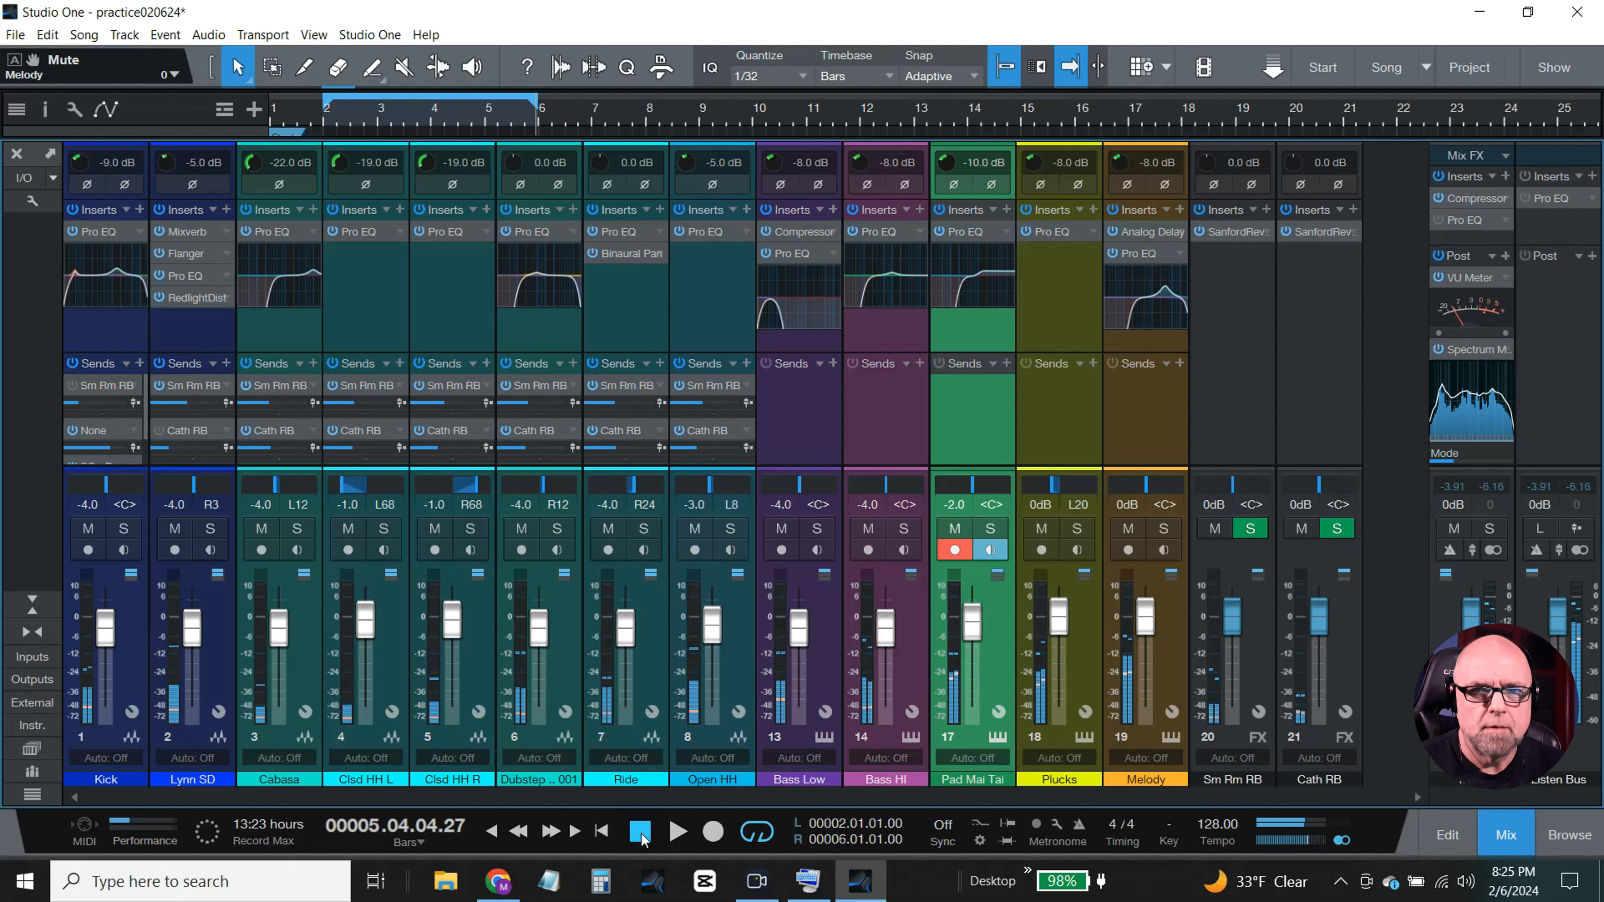
pyautogui.click(1503, 836)
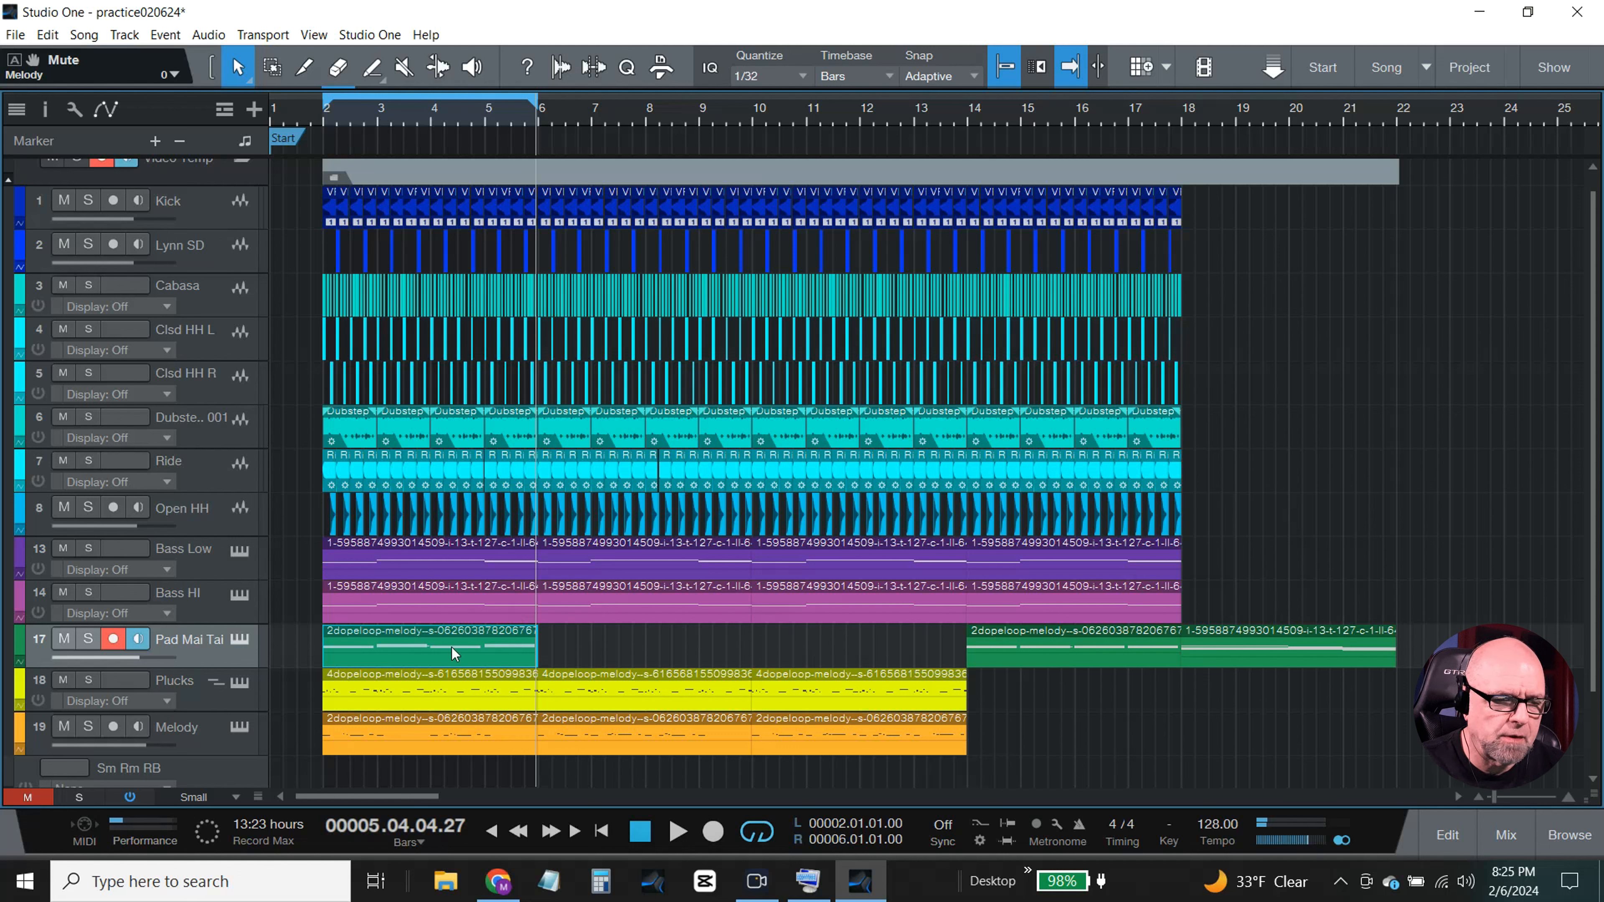
# - Reopen the first Pad Mai Tai clip's notes and transpose the bar 4 chord up three semitones to C4, G3, F3 and D#3
pyautogui.doubleClick(439, 650)
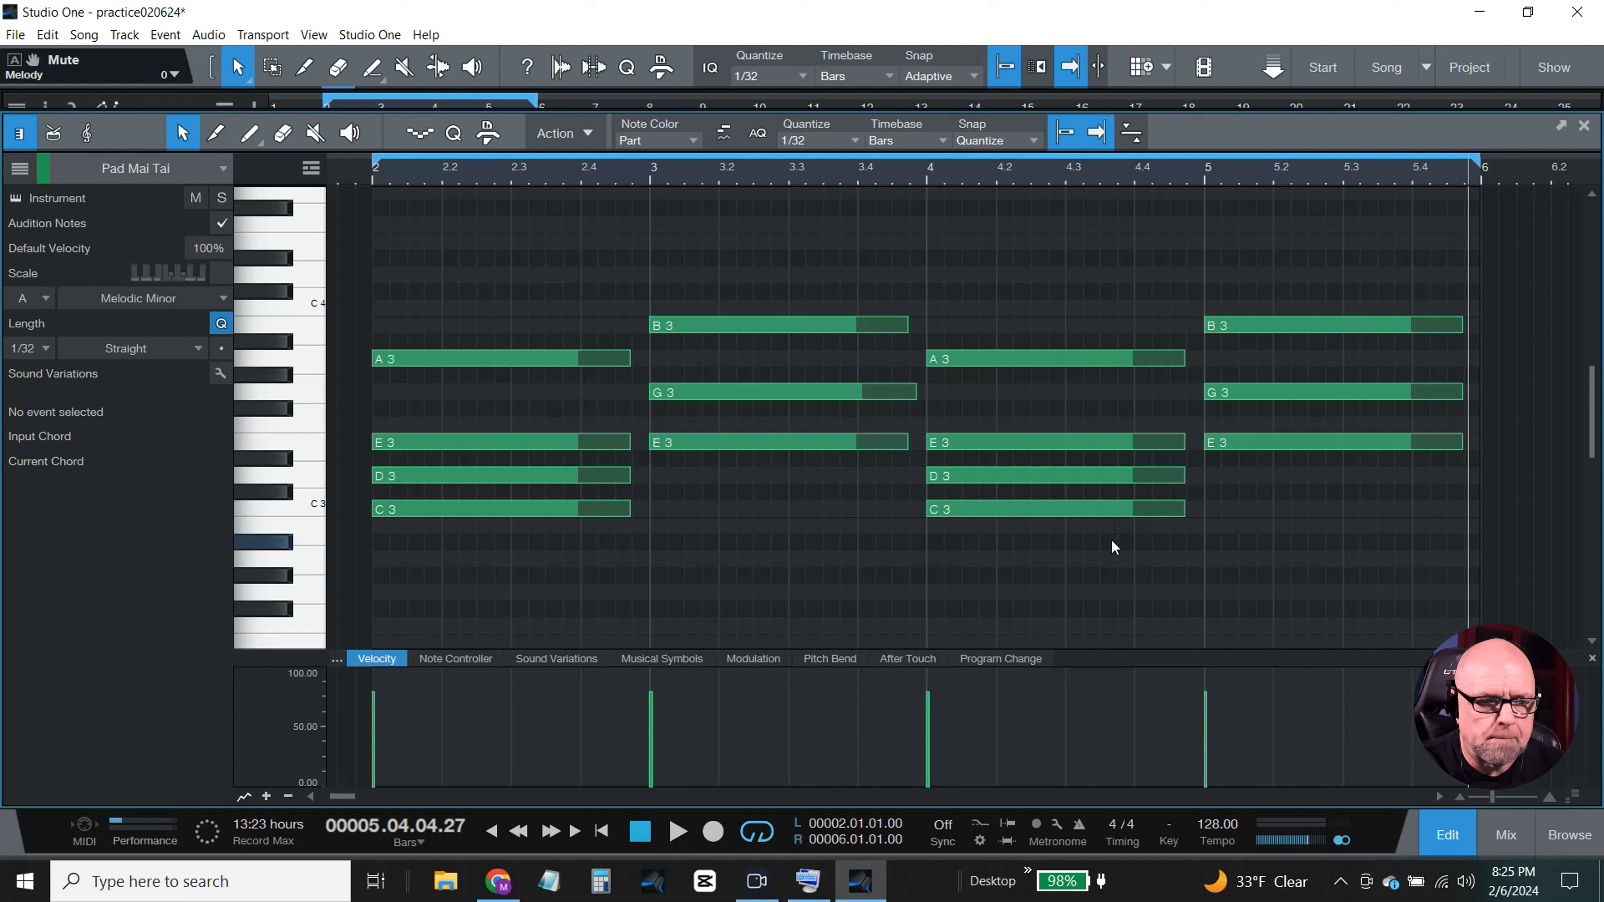
pyautogui.moveTo(1114, 547); pyautogui.dragTo(1018, 305)
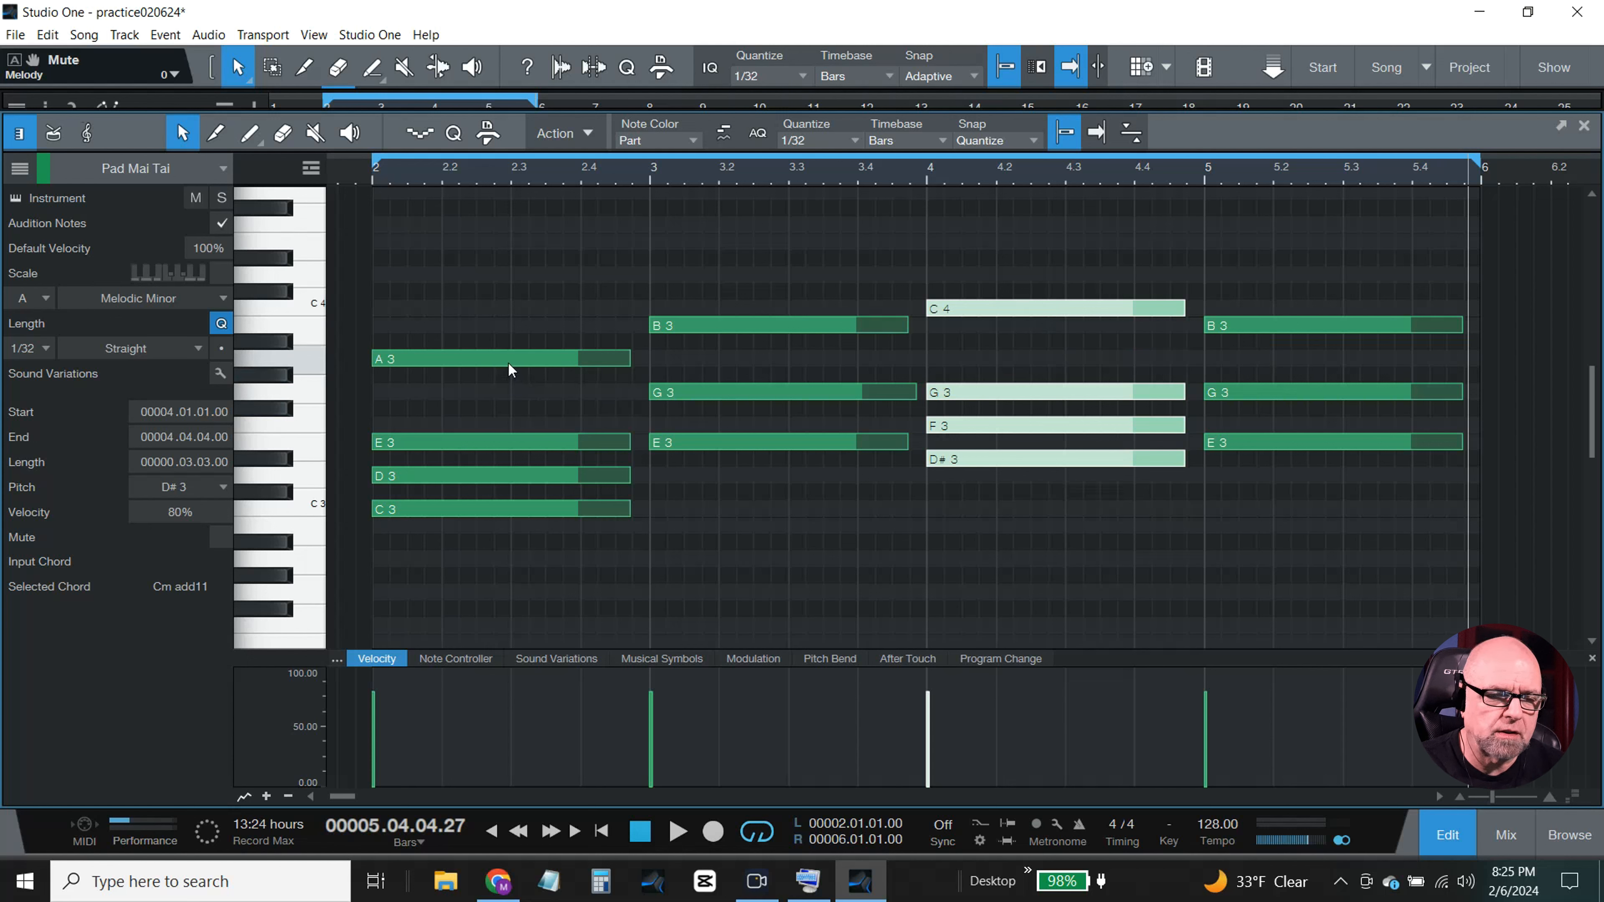
pyautogui.moveTo(507, 363)
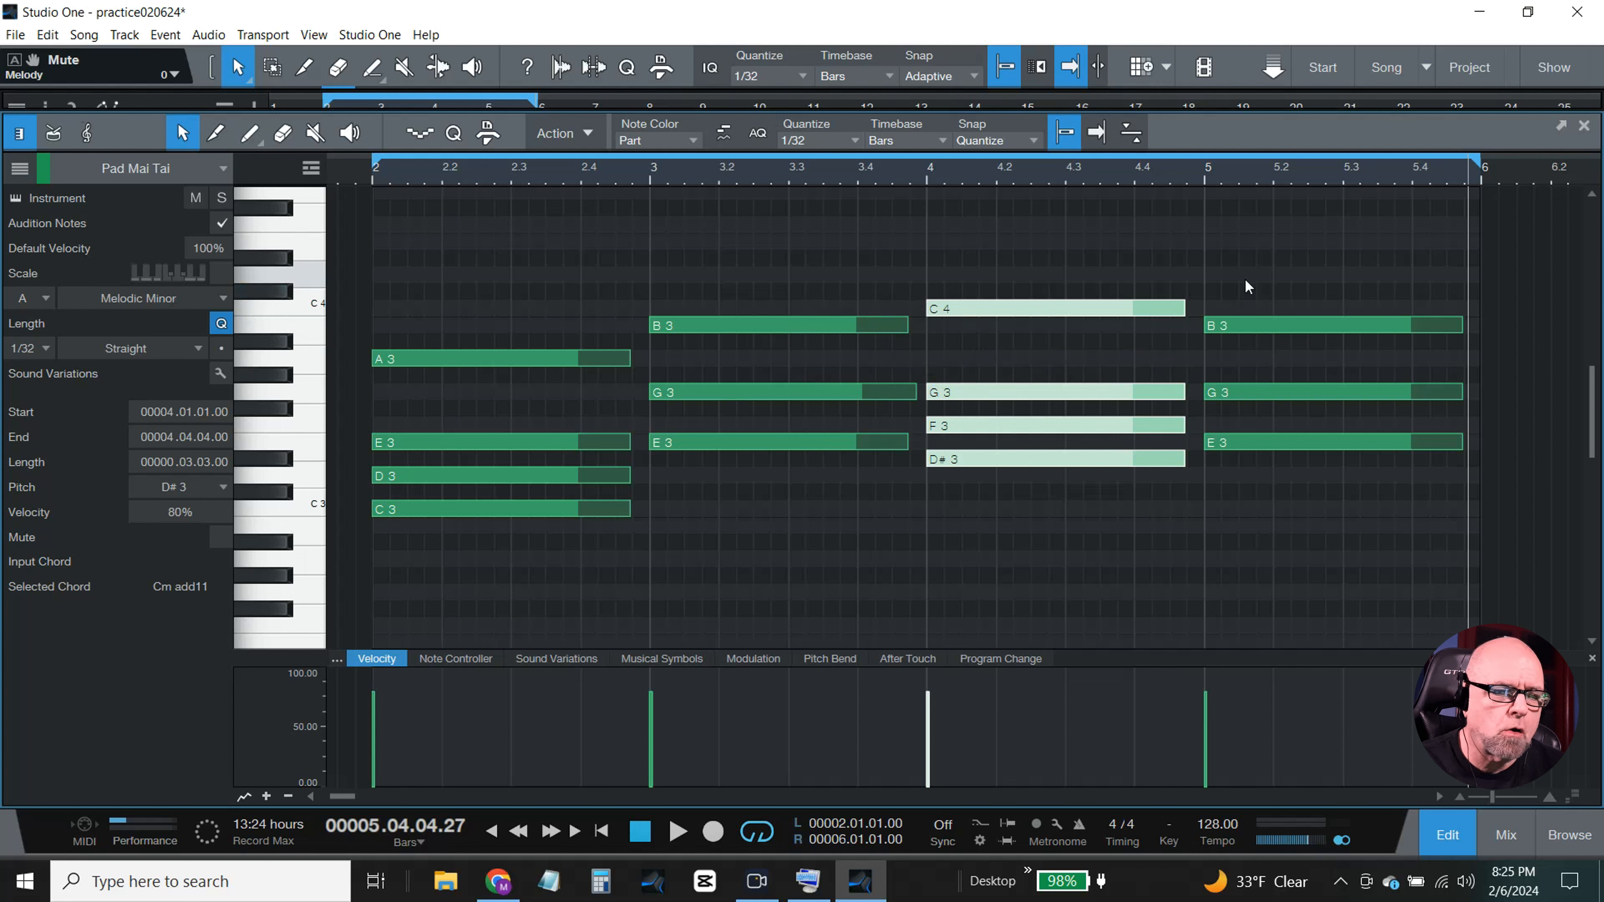
# - In the mixer, mute Melody and Plucks, solo Pad Mai Tai, and play the loop to hear the transposed bar 4 chord
pyautogui.moveTo(1257, 325)
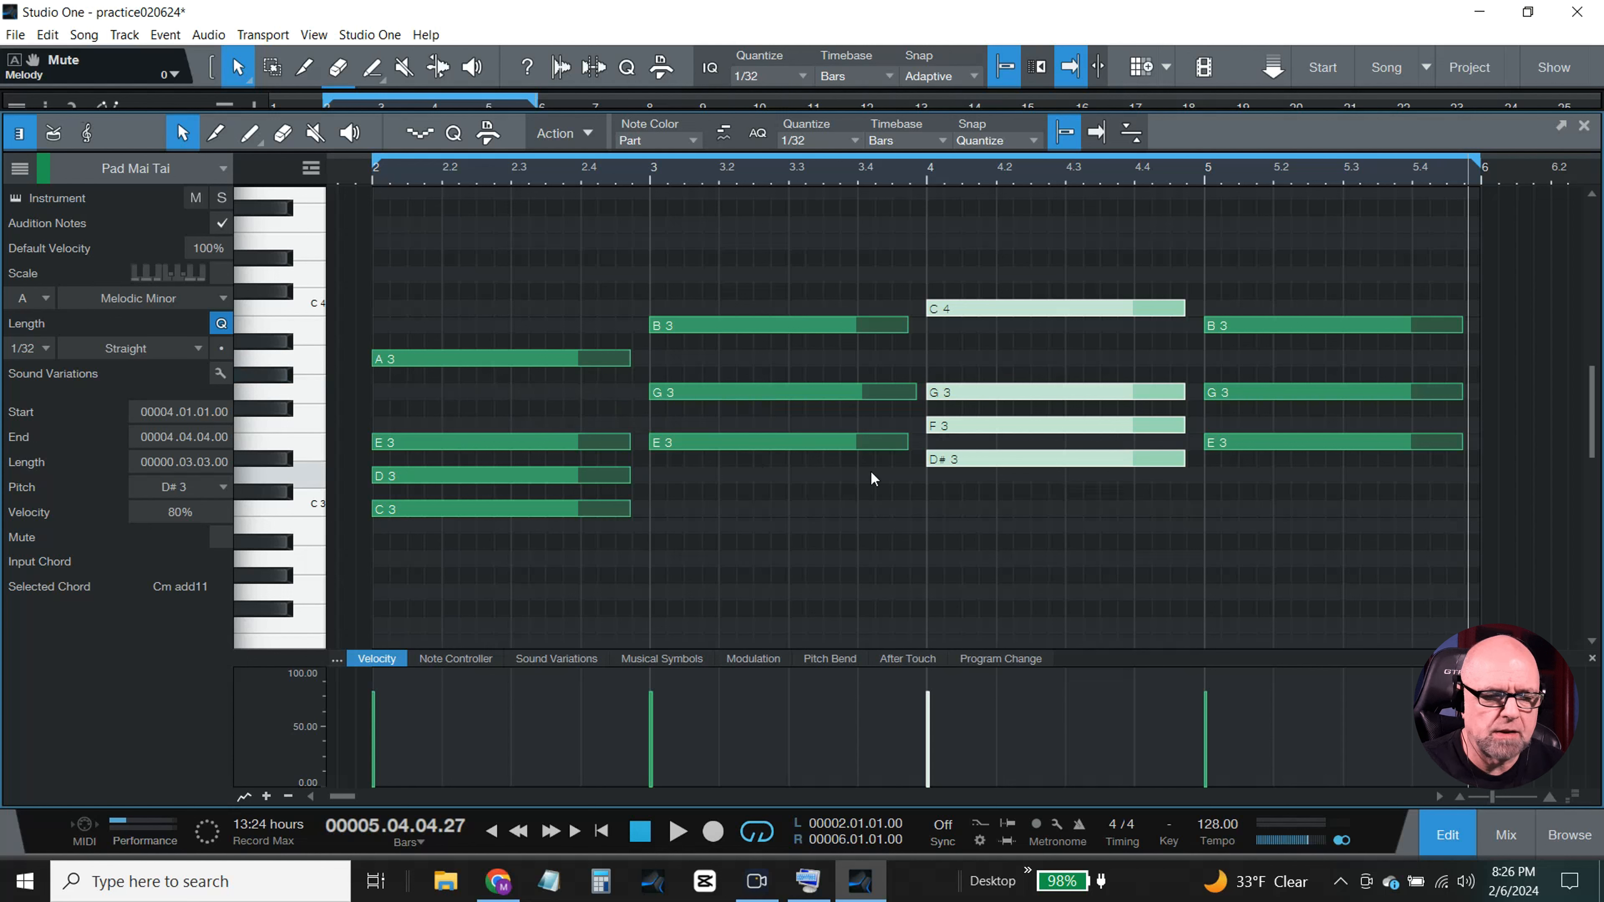
pyautogui.click(1438, 831)
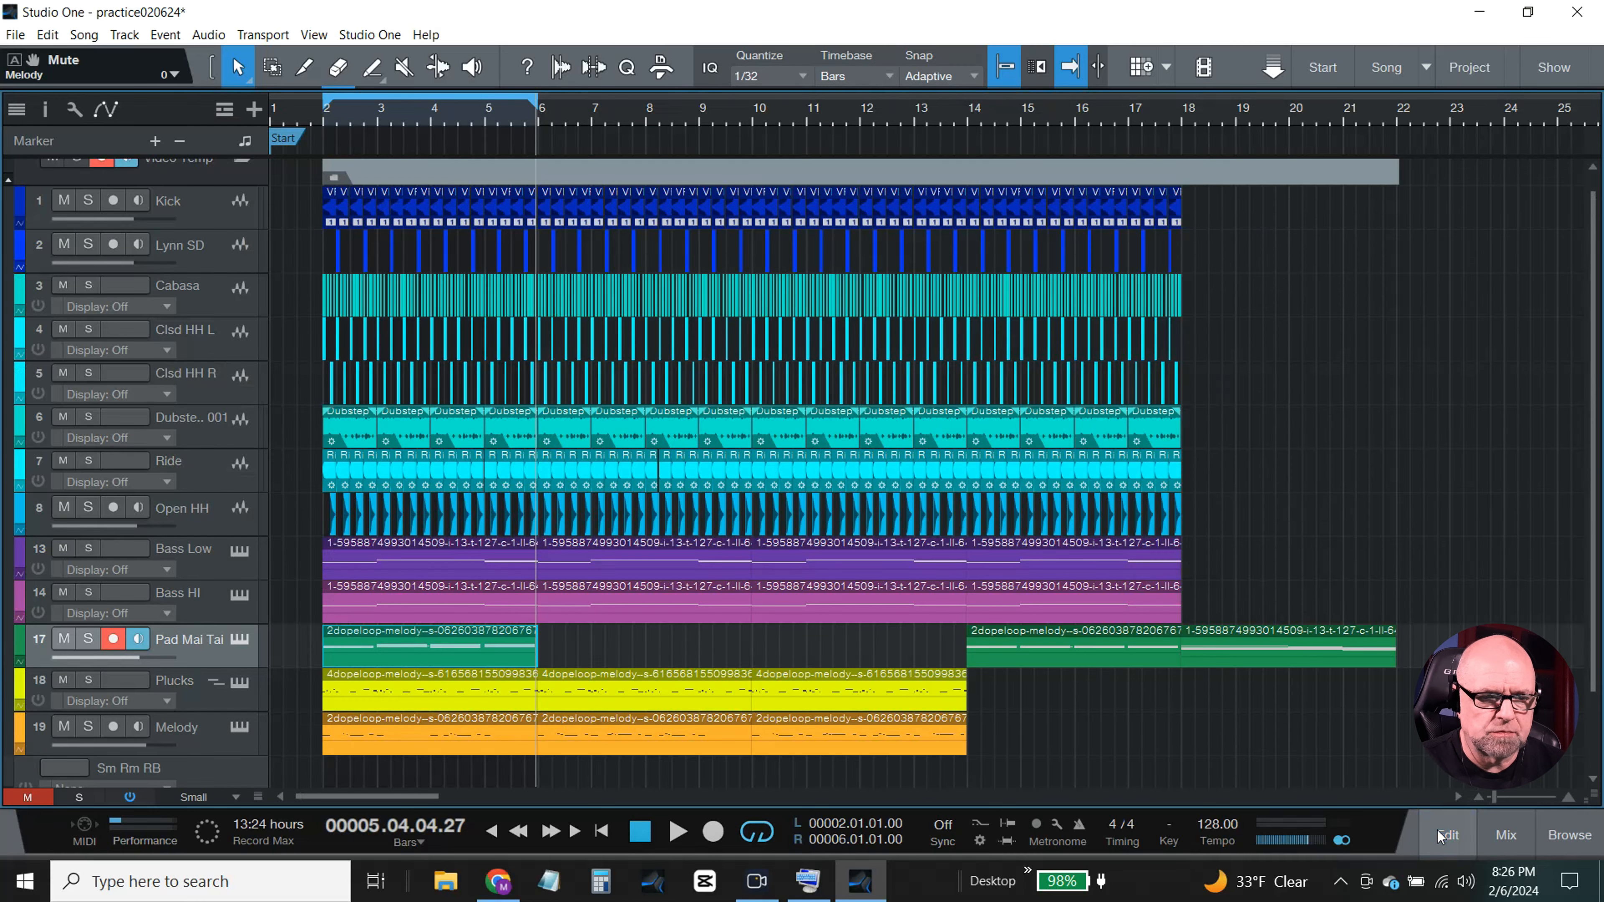
pyautogui.click(1507, 835)
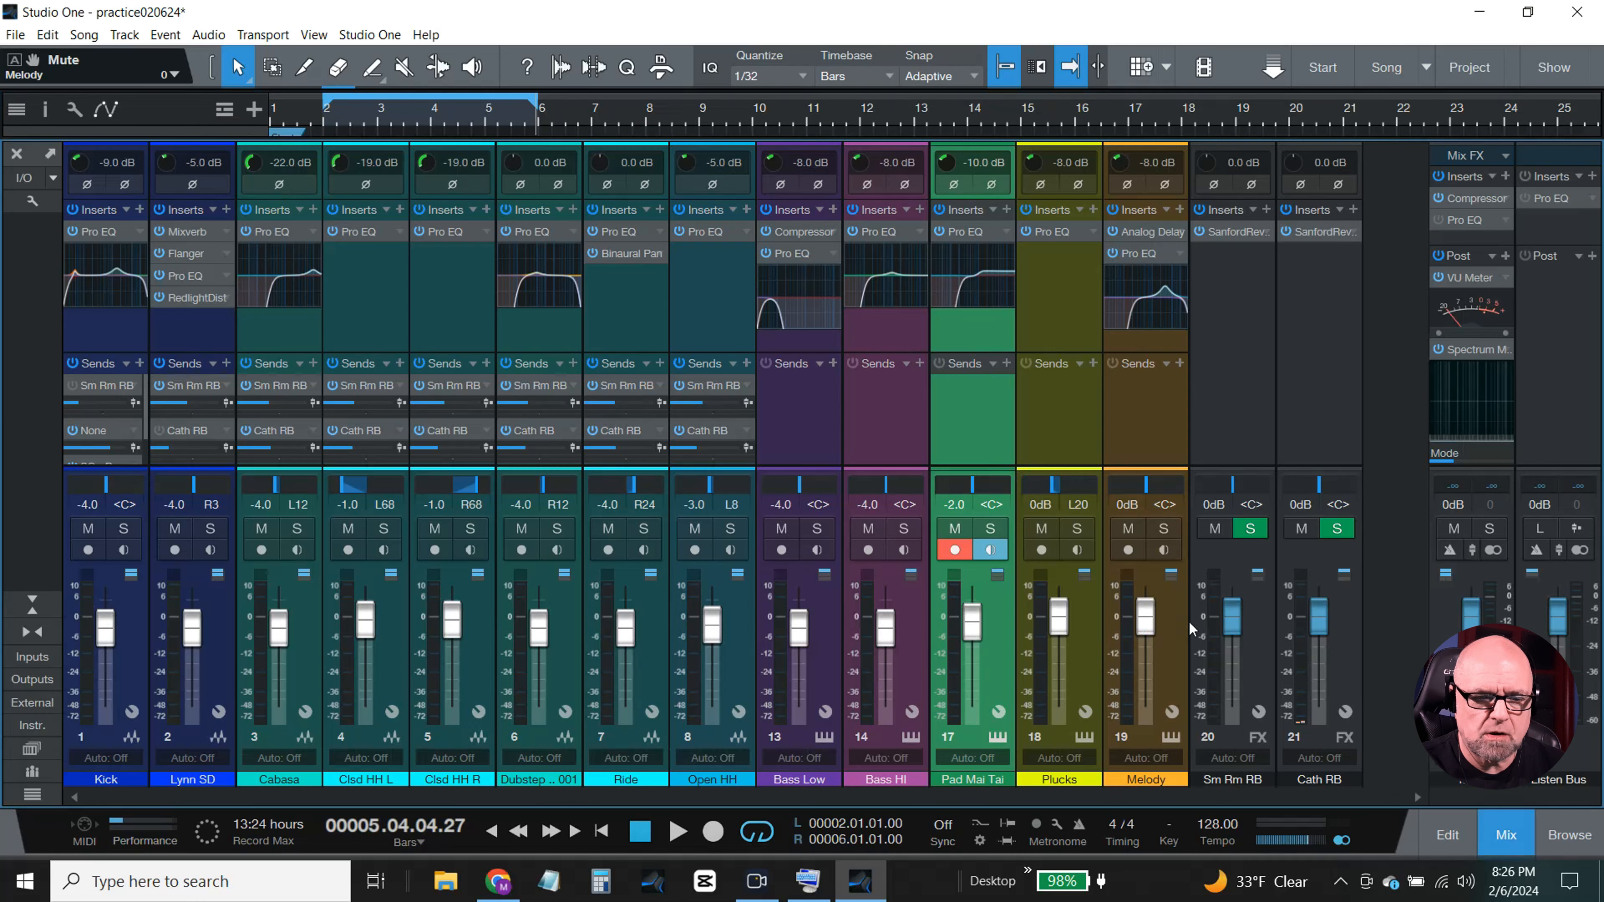
pyautogui.click(1127, 530)
pyautogui.click(1044, 529)
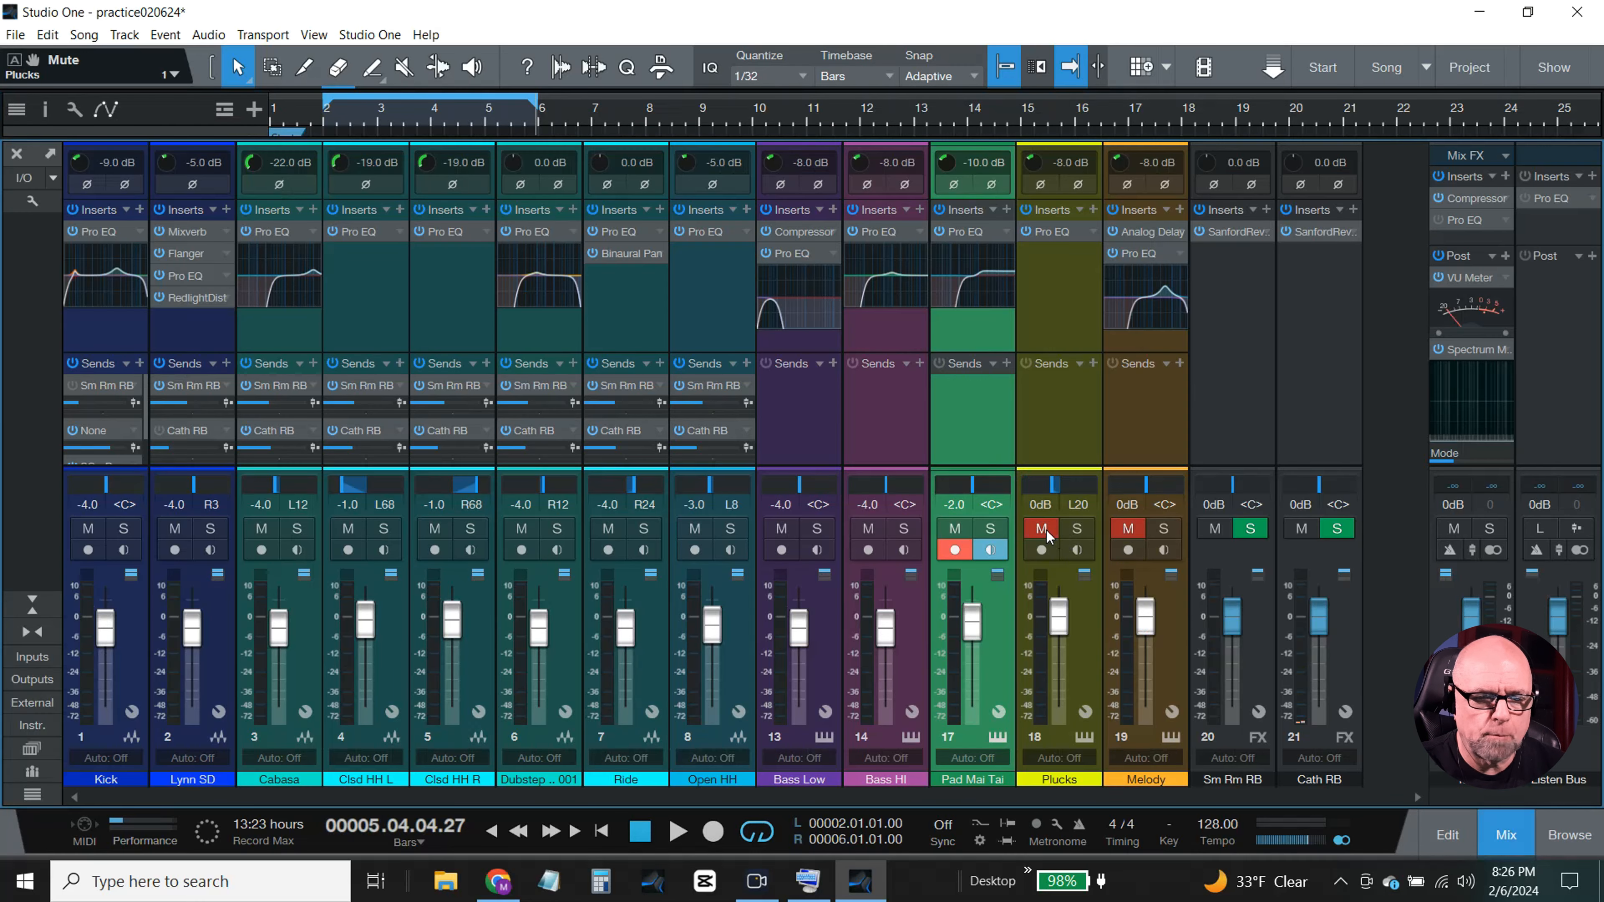
pyautogui.click(991, 529)
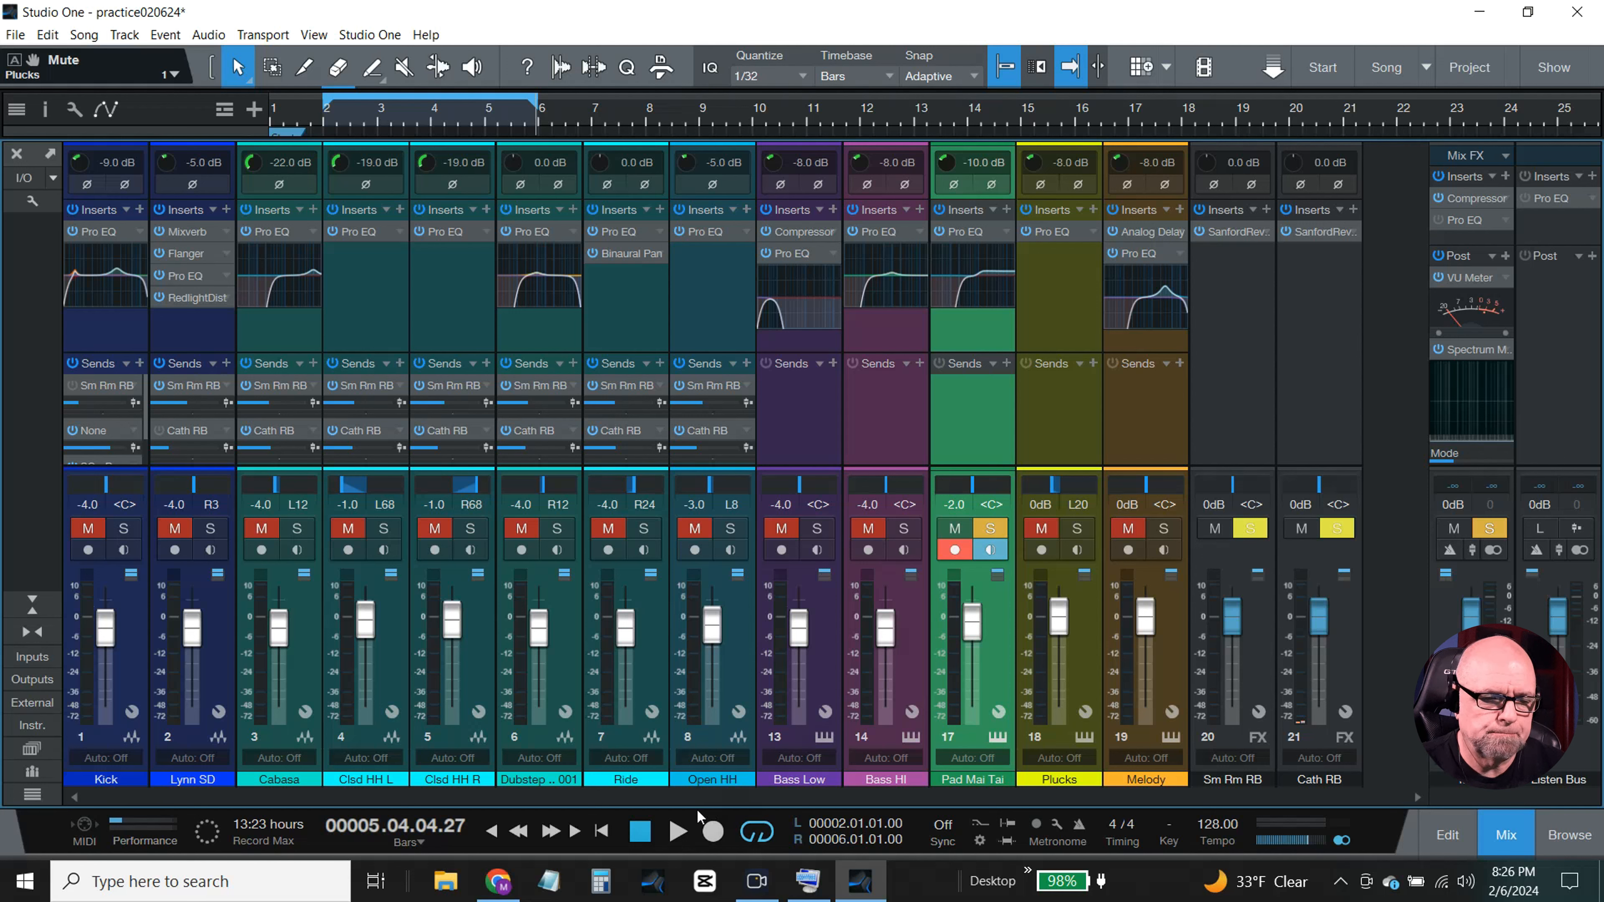
pyautogui.click(676, 838)
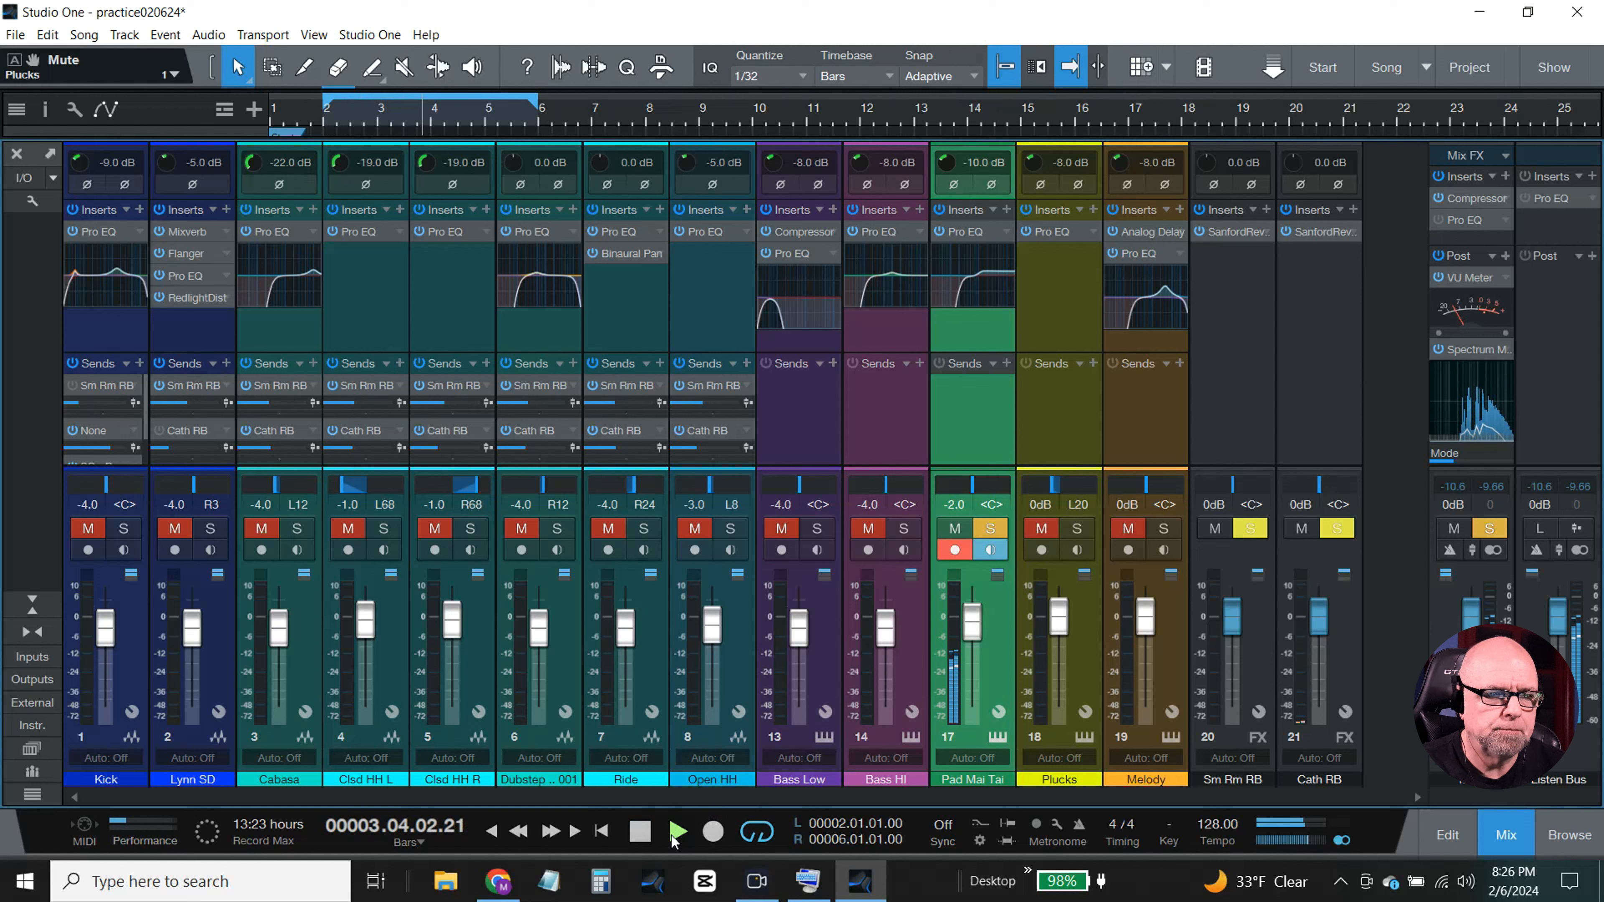
pyautogui.click(643, 838)
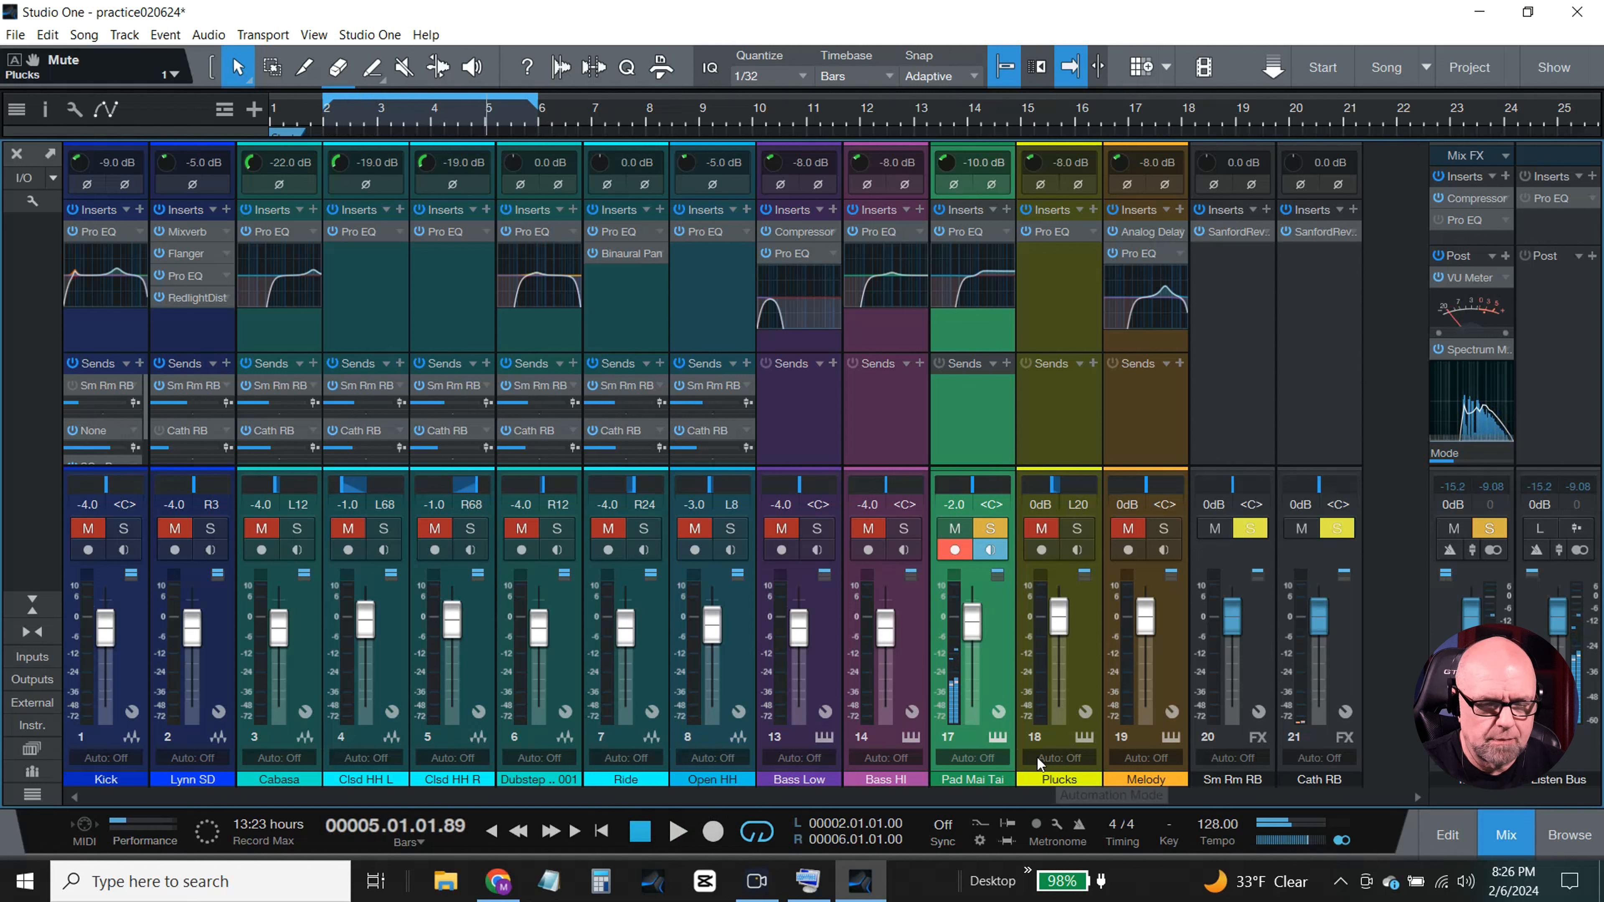
pyautogui.click(1507, 836)
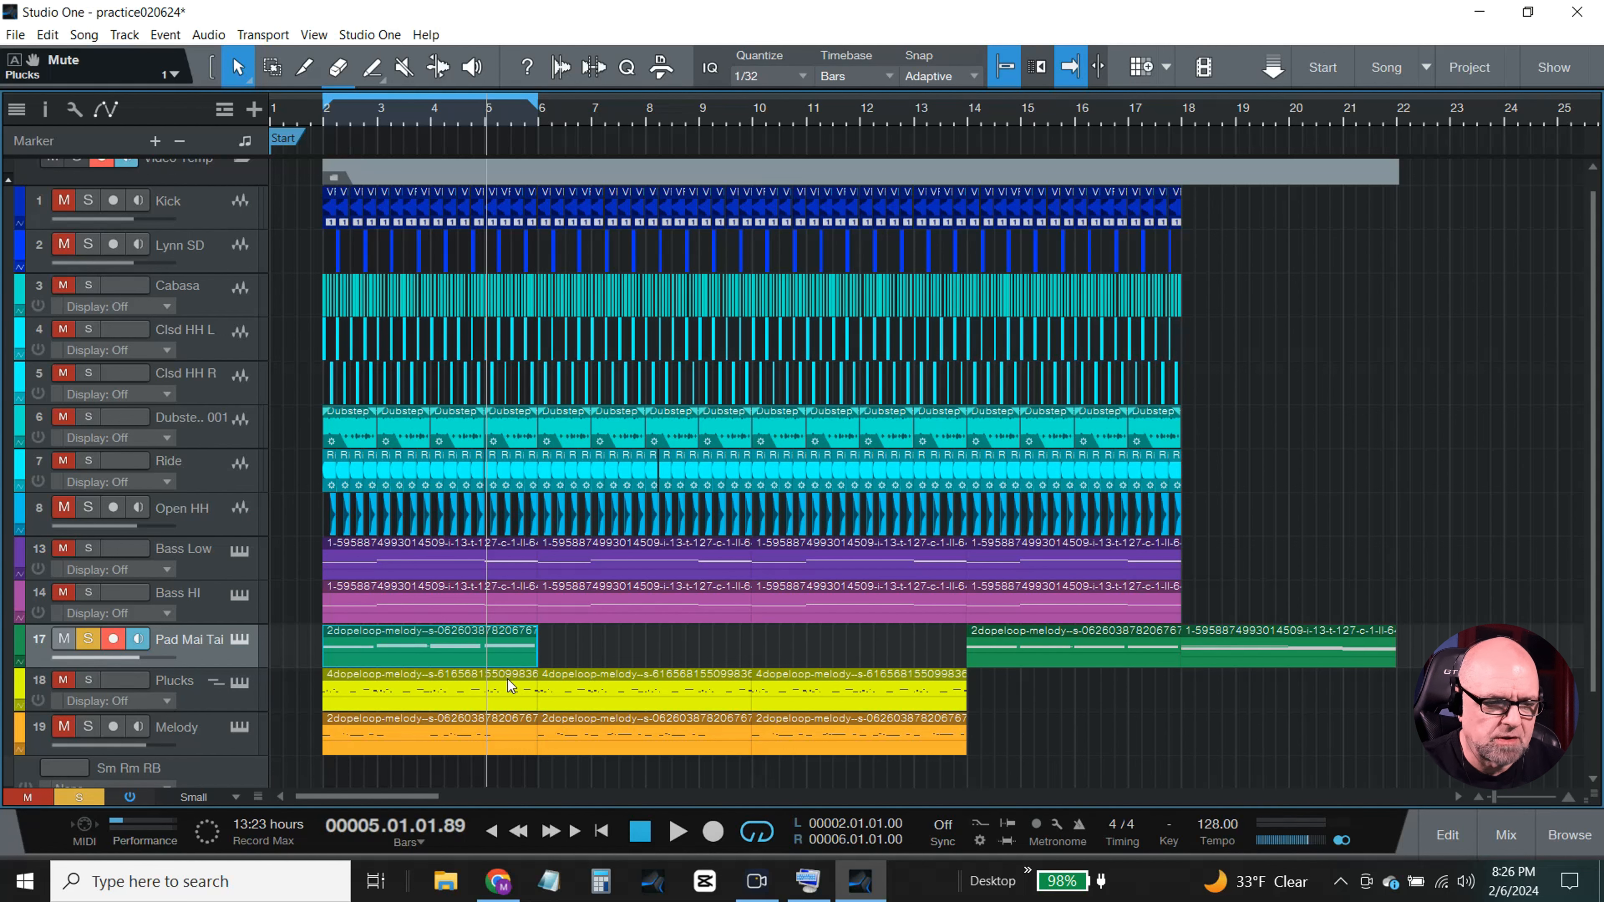
# - Reopen the first Pad Mai Tai clip and lower the bar 4 chord's D#3 note to D3, then close the note editor
pyautogui.doubleClick(417, 645)
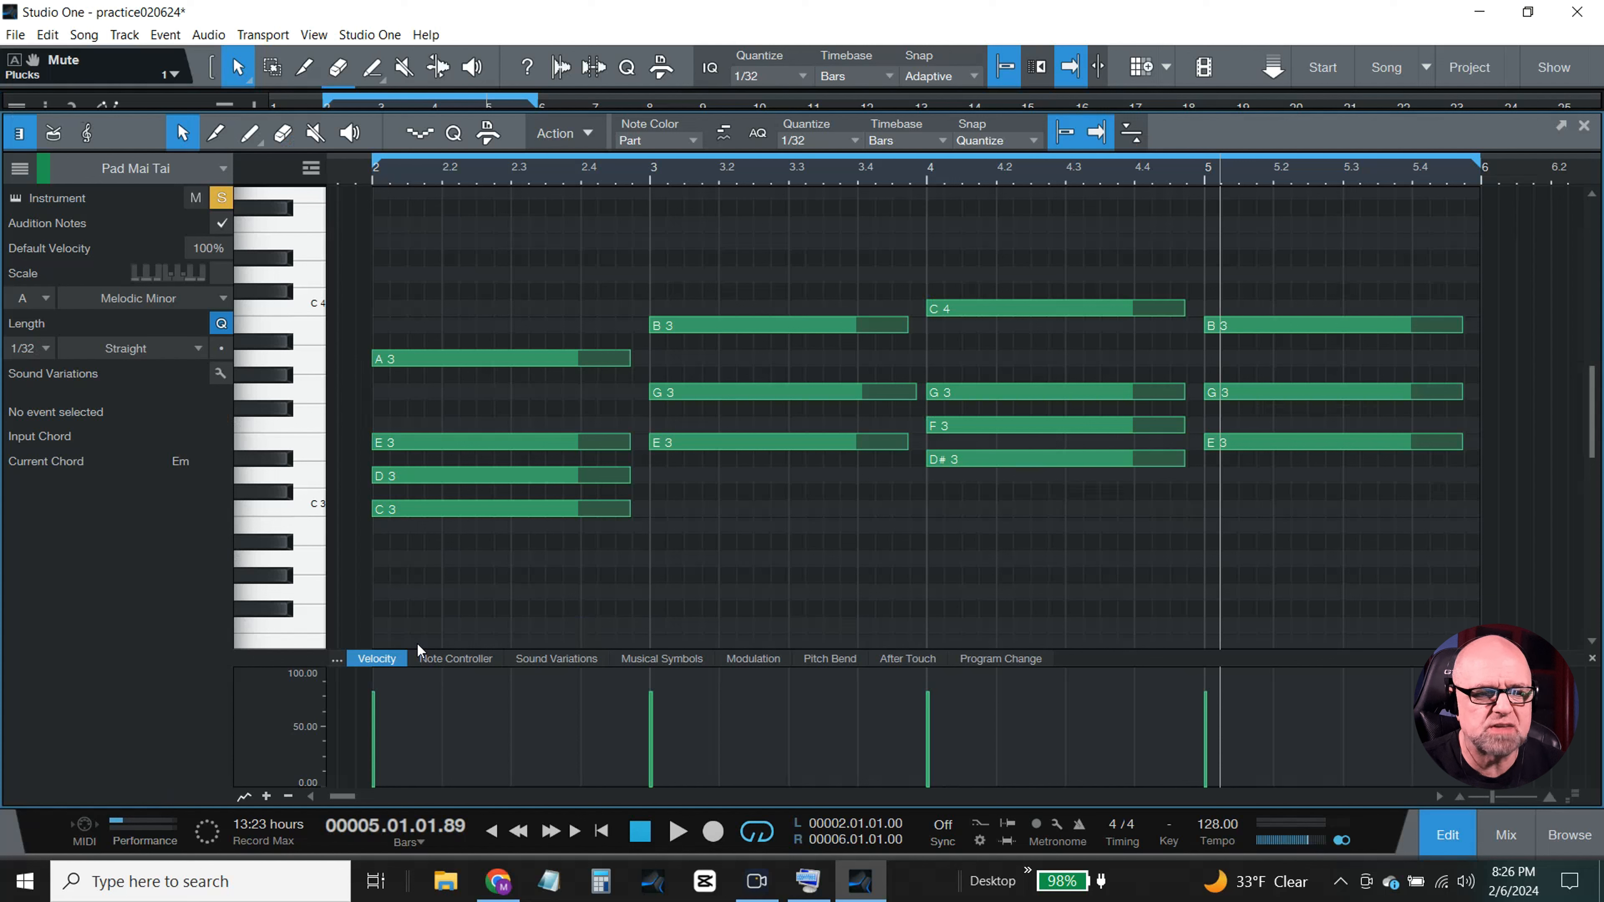
pyautogui.moveTo(963, 465)
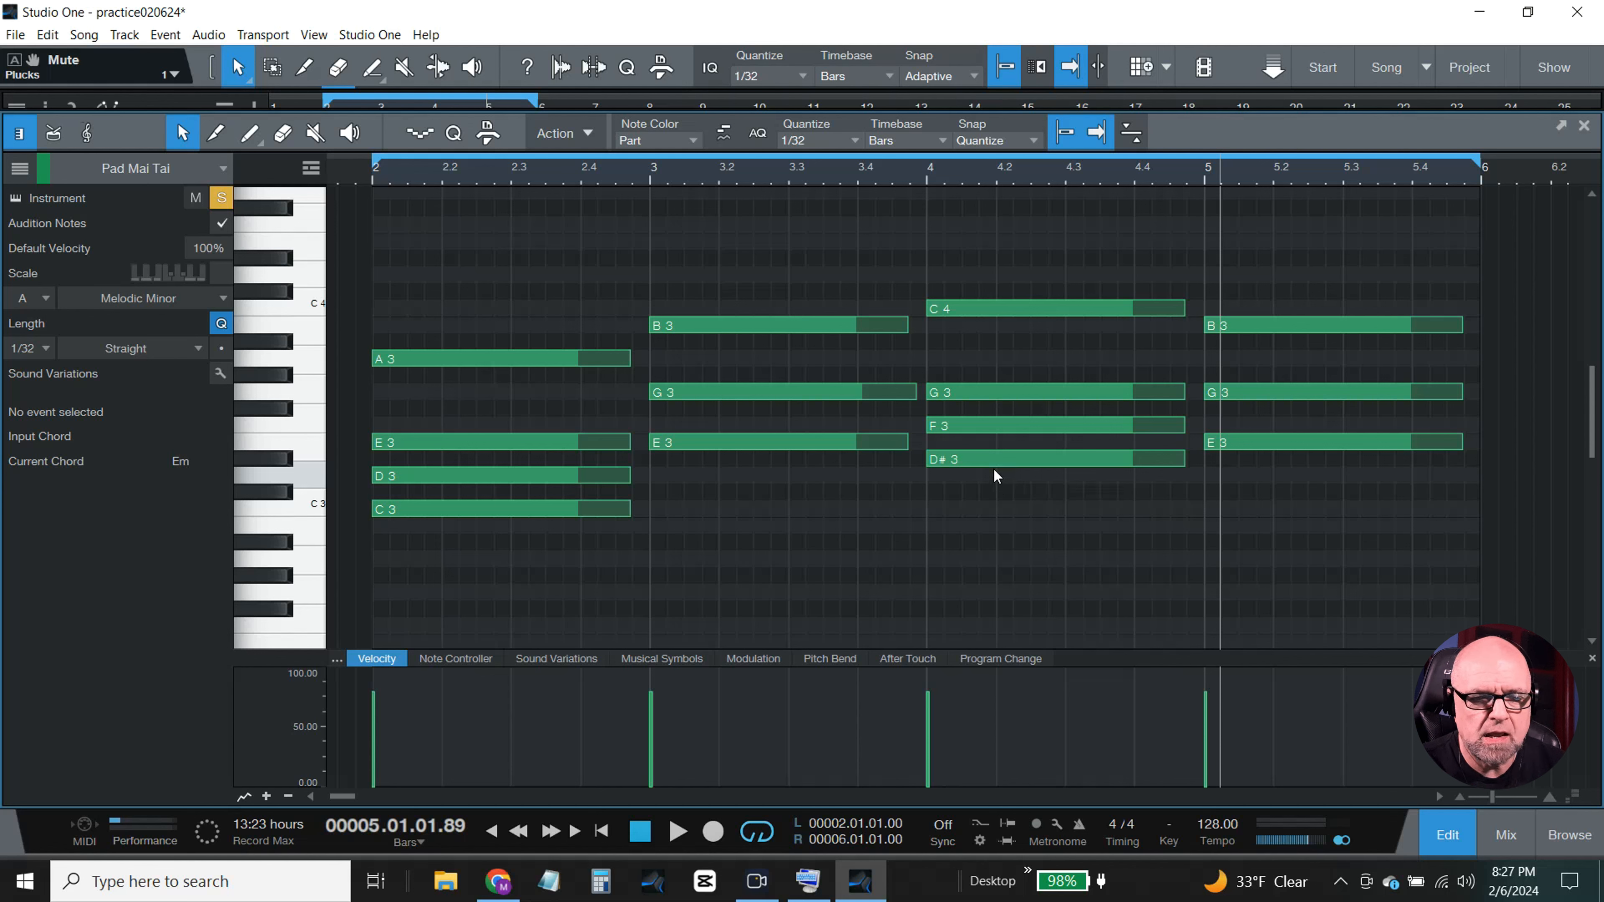
pyautogui.moveTo(989, 460); pyautogui.dragTo(989, 475)
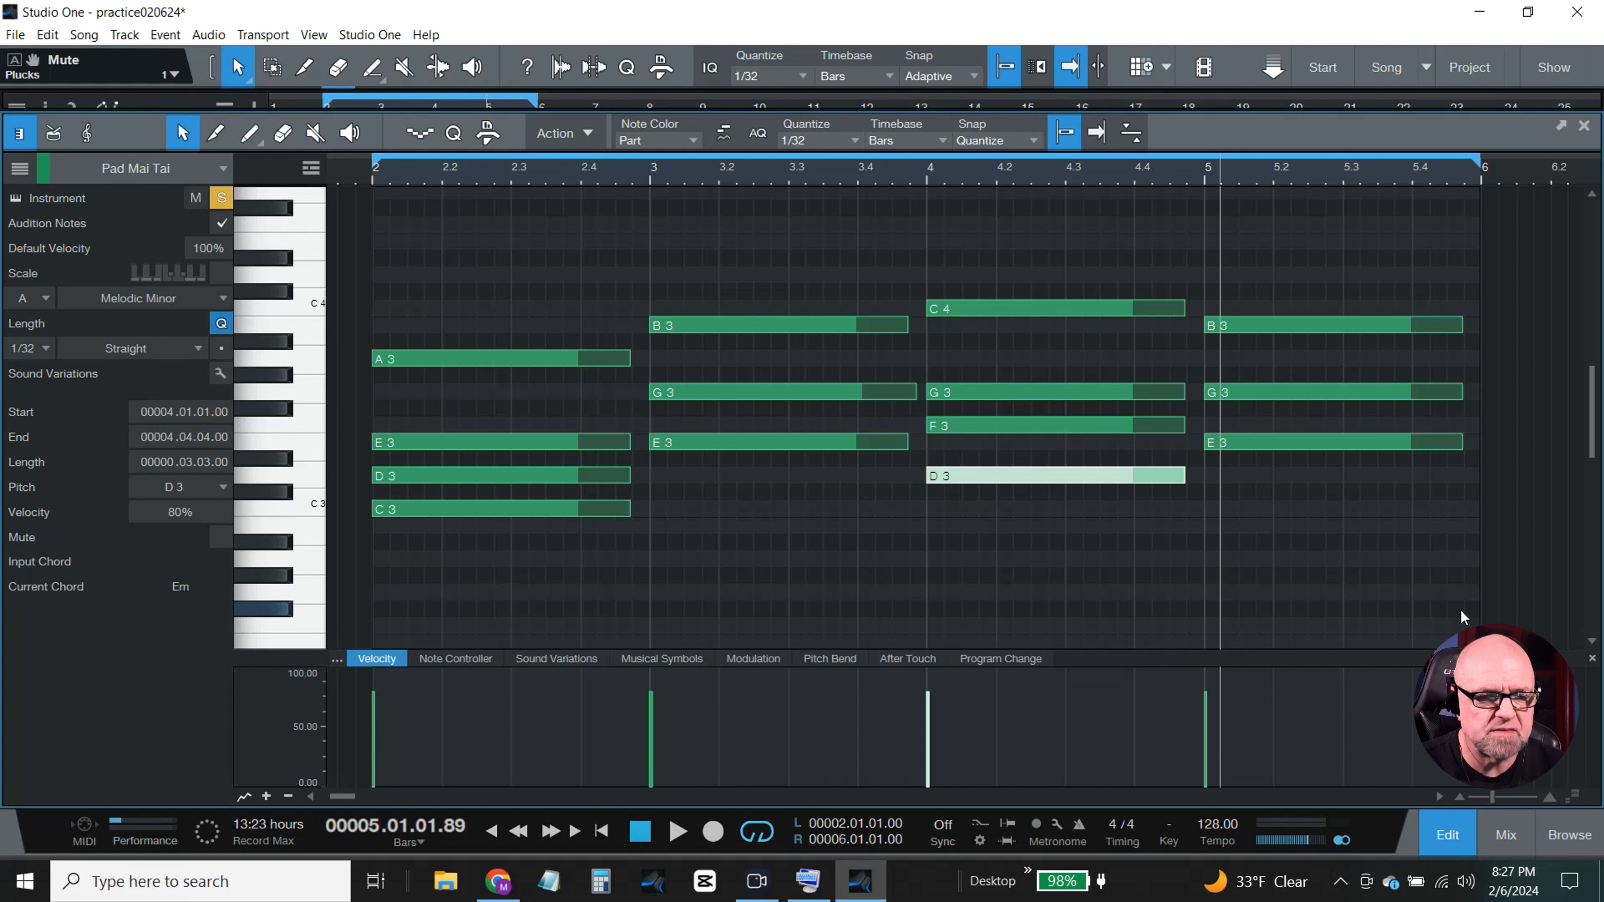
pyautogui.click(1454, 834)
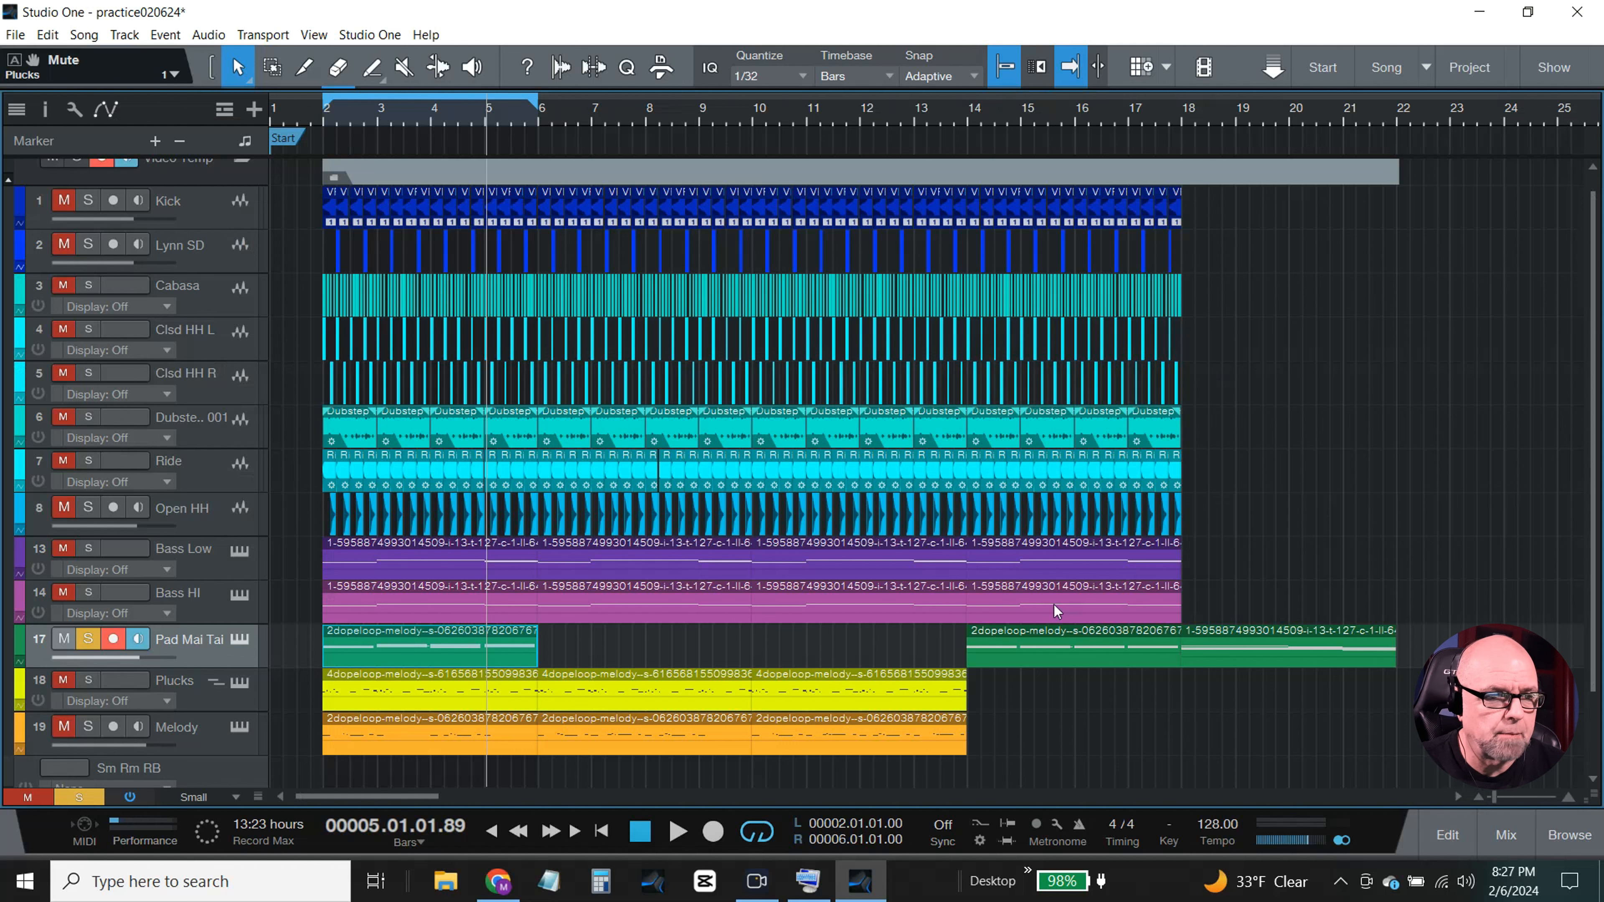
# - Play the soloed Pad Mai Tai track from the start of bar 2 with the mixer open
pyautogui.click(321, 120)
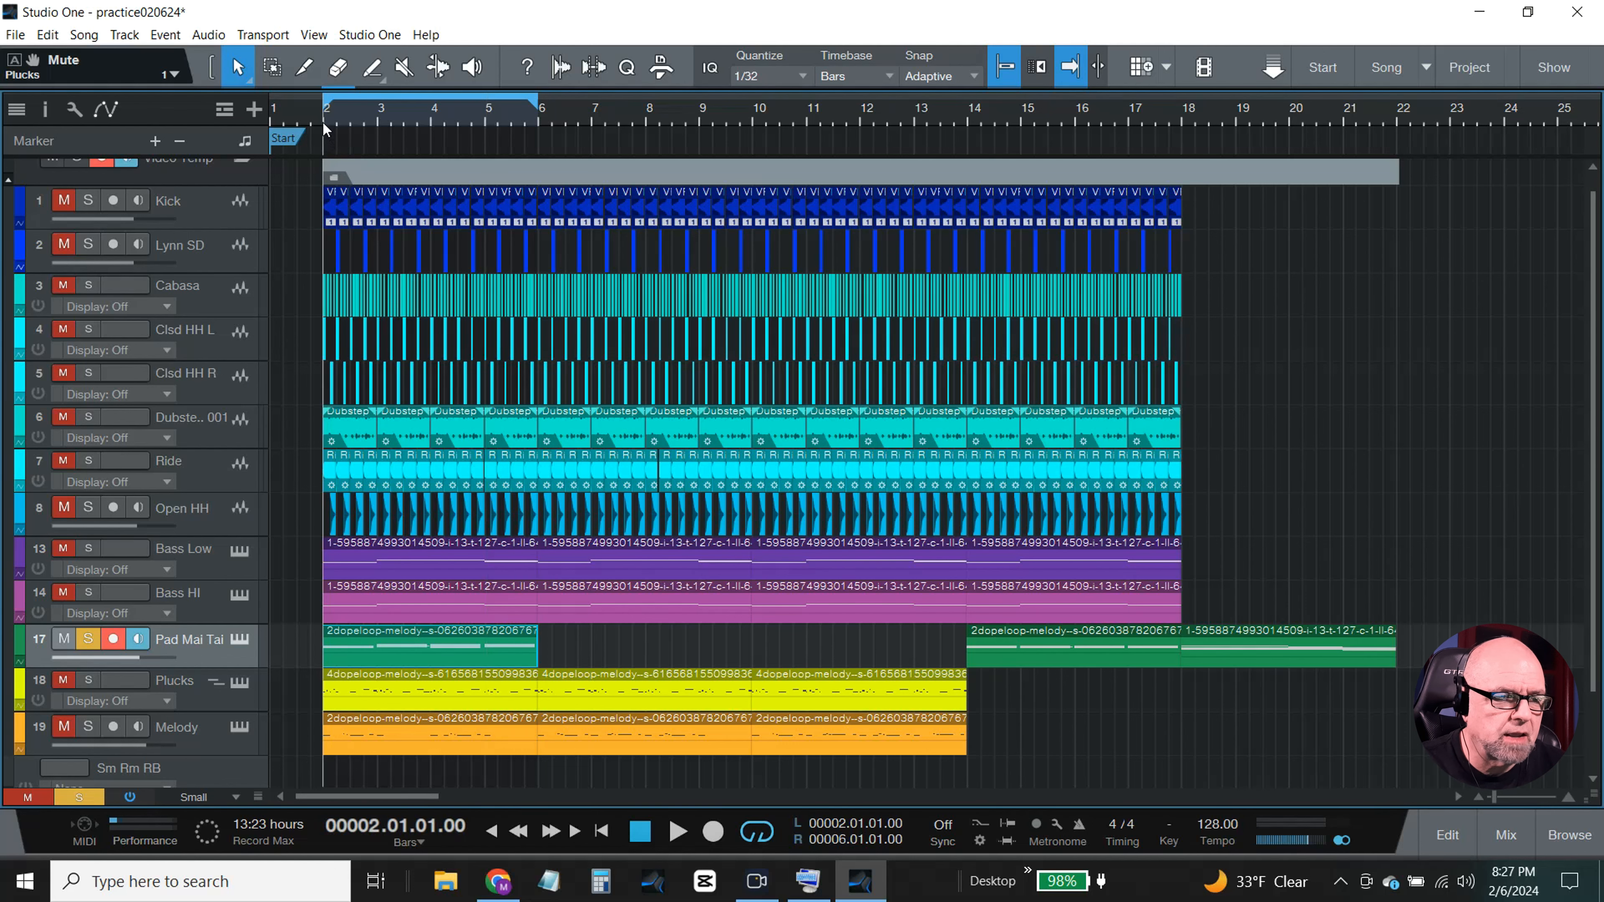
pyautogui.click(1504, 836)
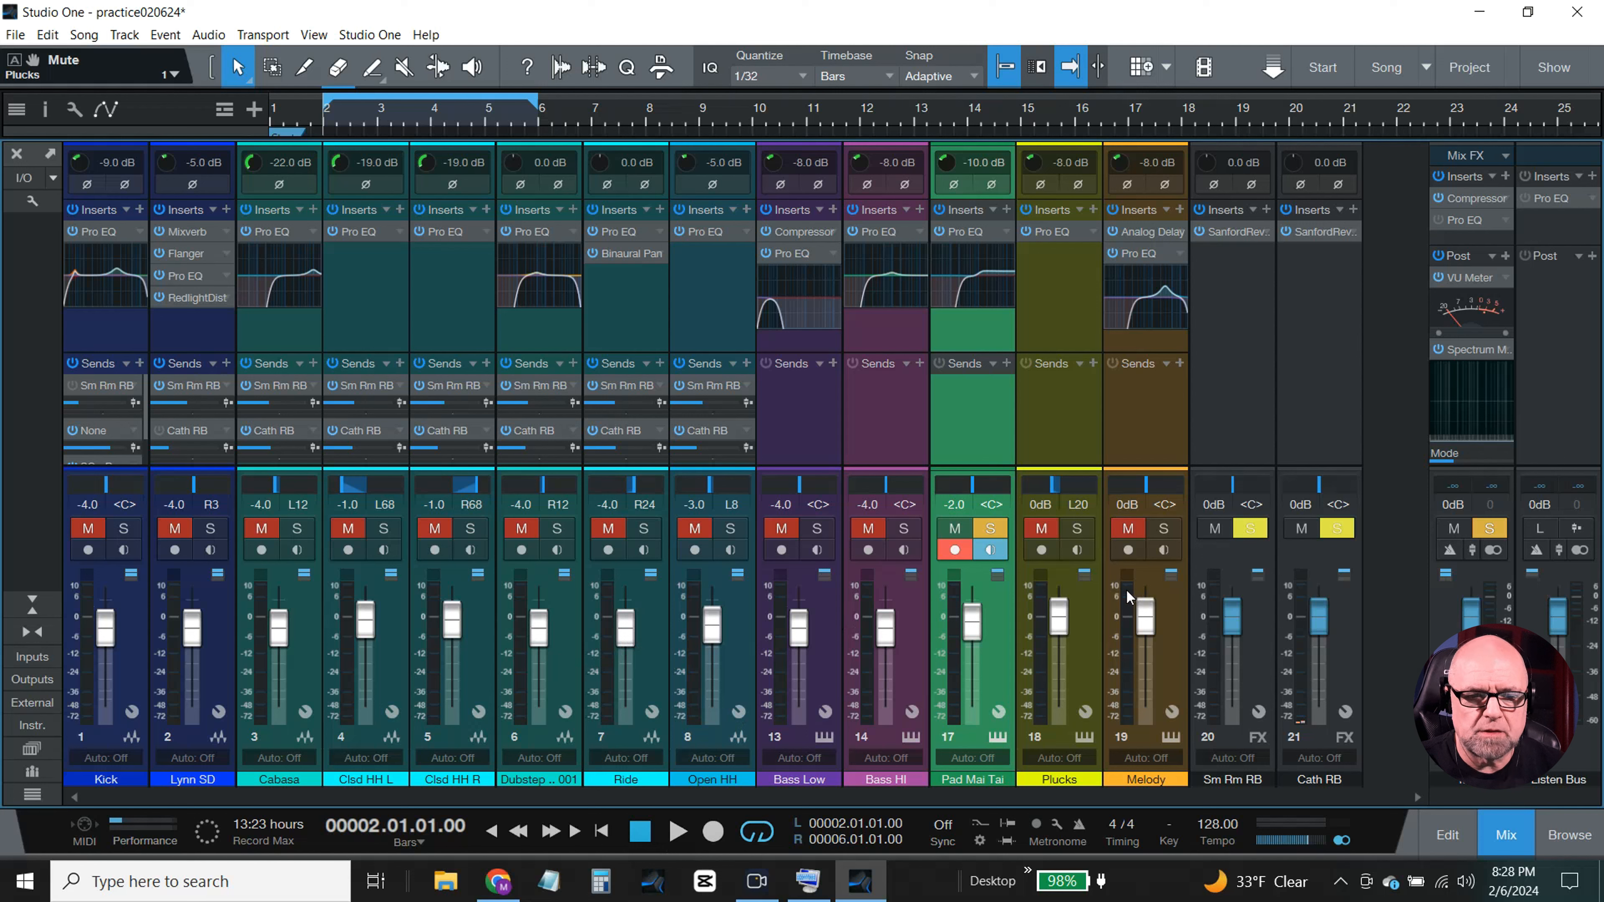
pyautogui.click(679, 833)
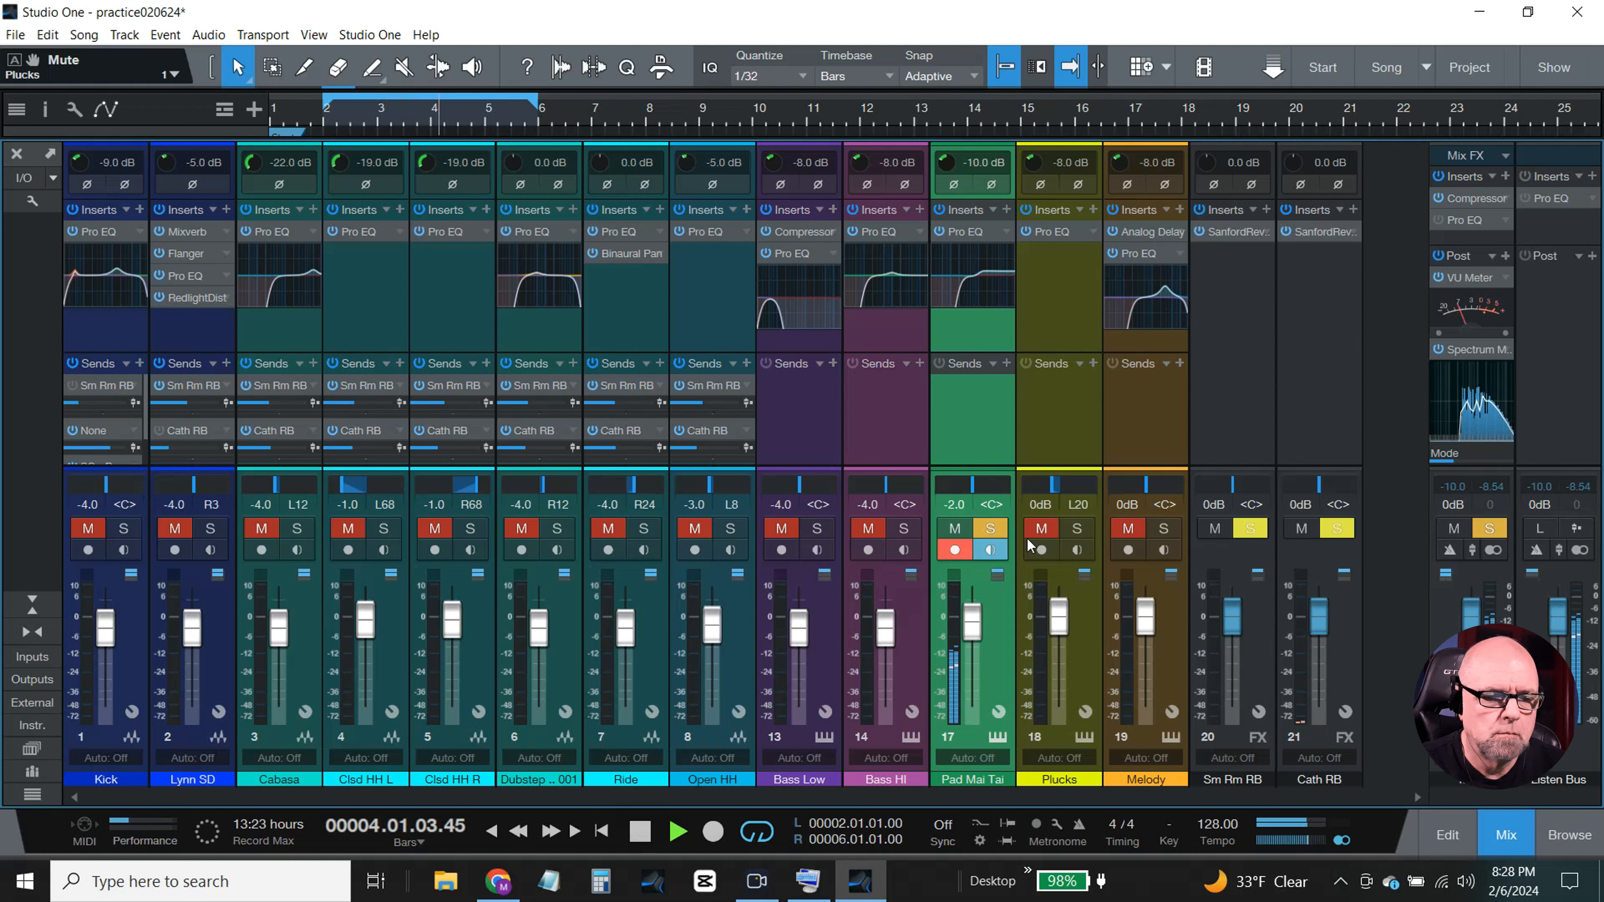
# - Unsolo Pad Mai Tai and unmute Plucks and Melody while the loop plays, then stop playback and close the mixer
pyautogui.click(995, 531)
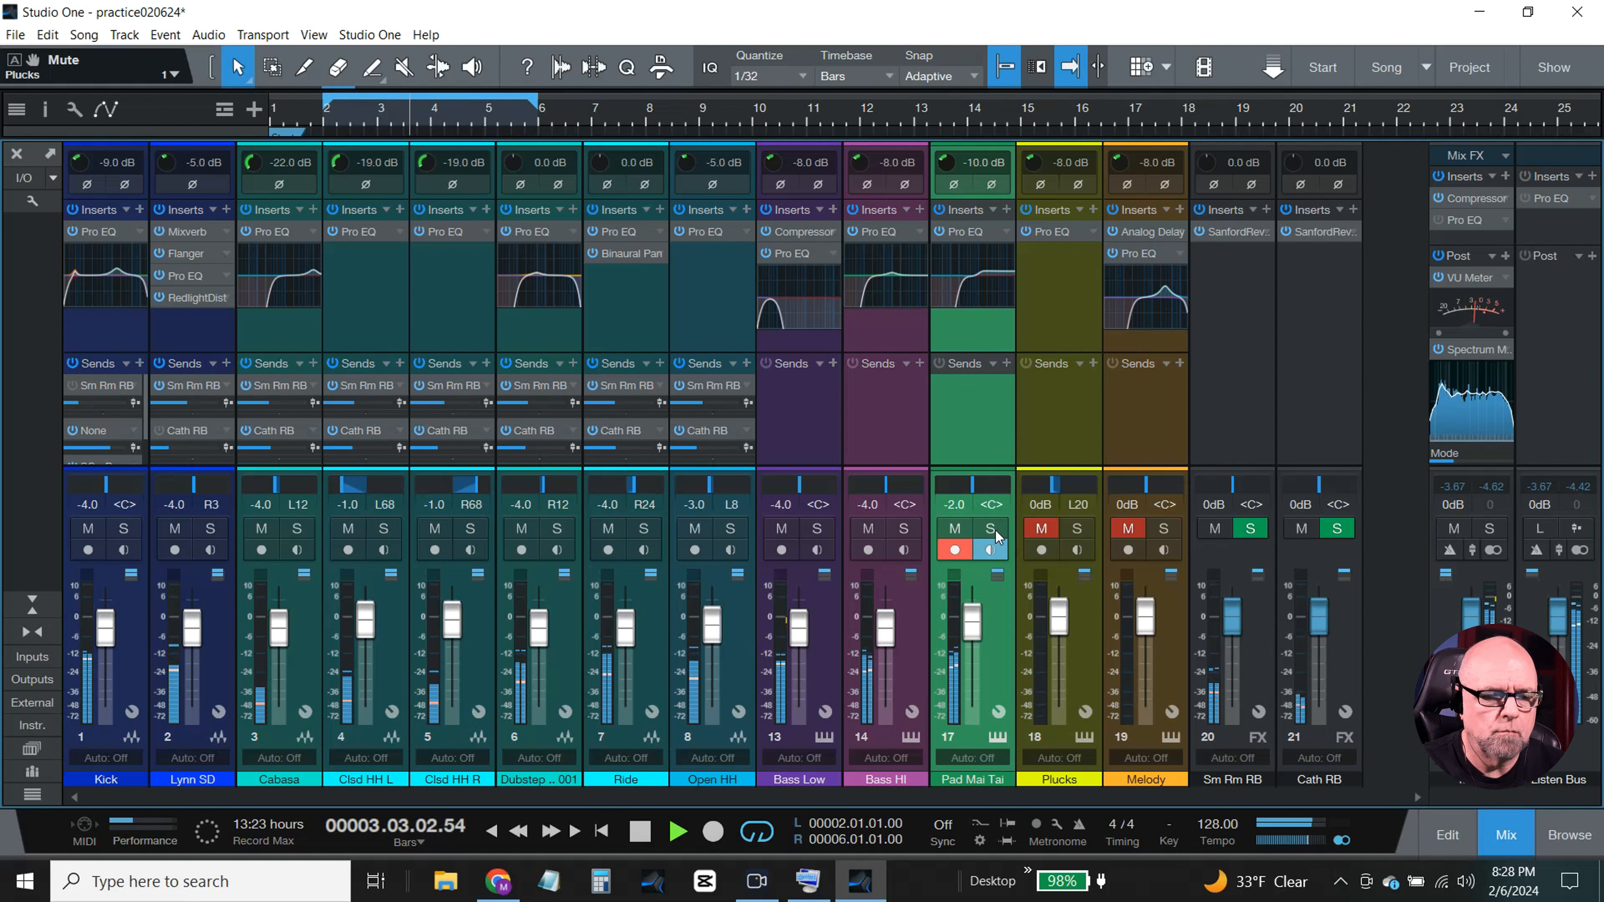
pyautogui.click(1044, 530)
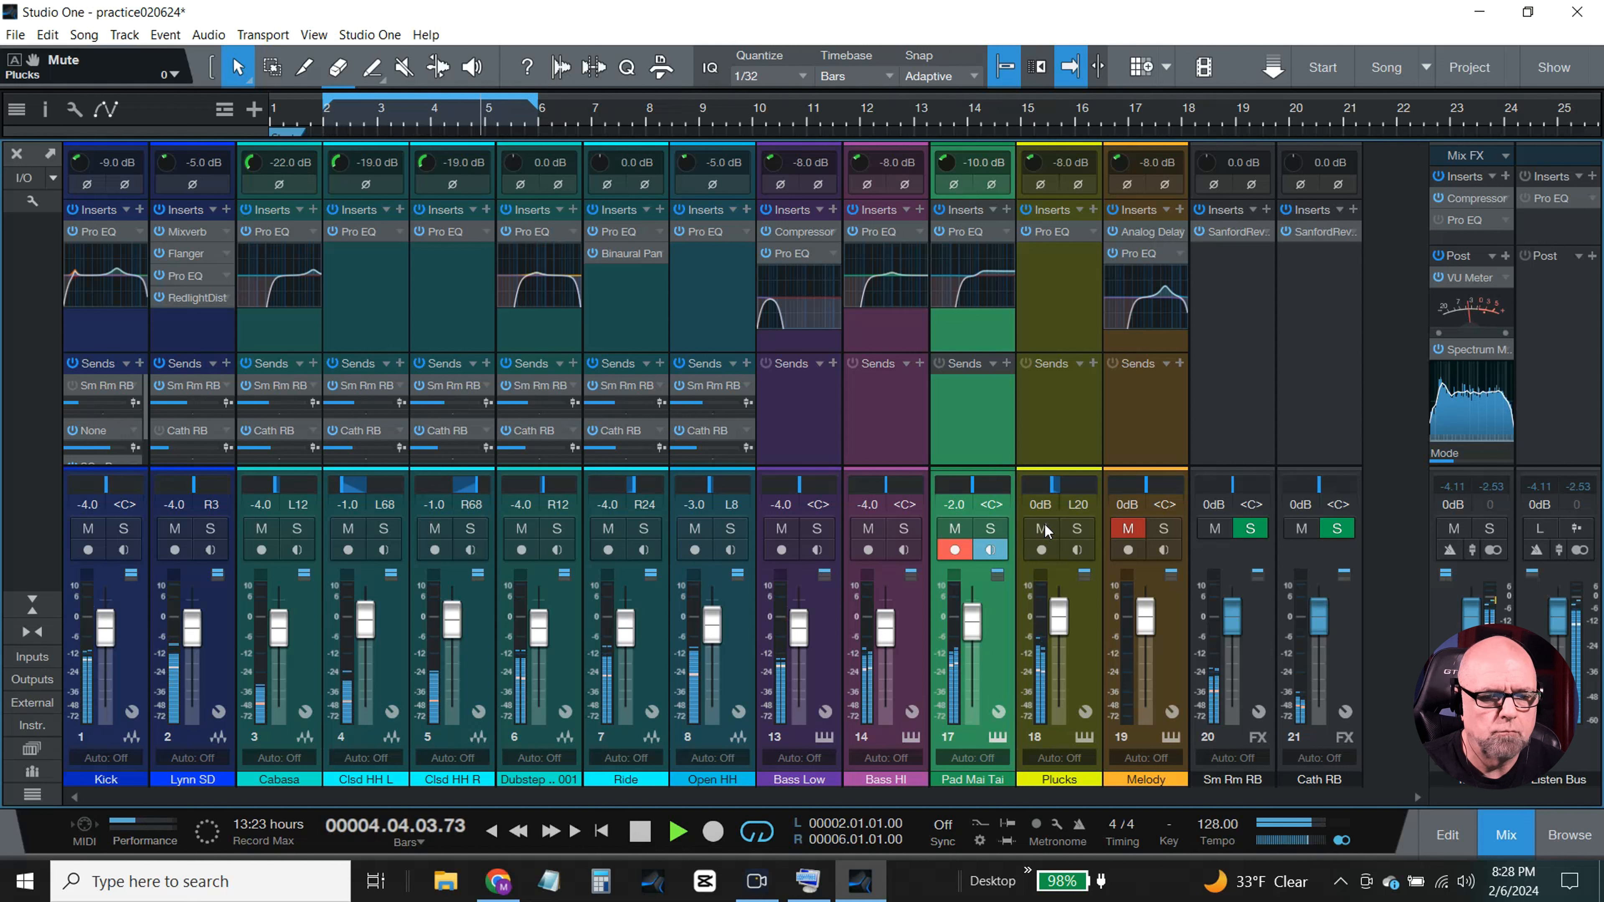
pyautogui.click(1128, 531)
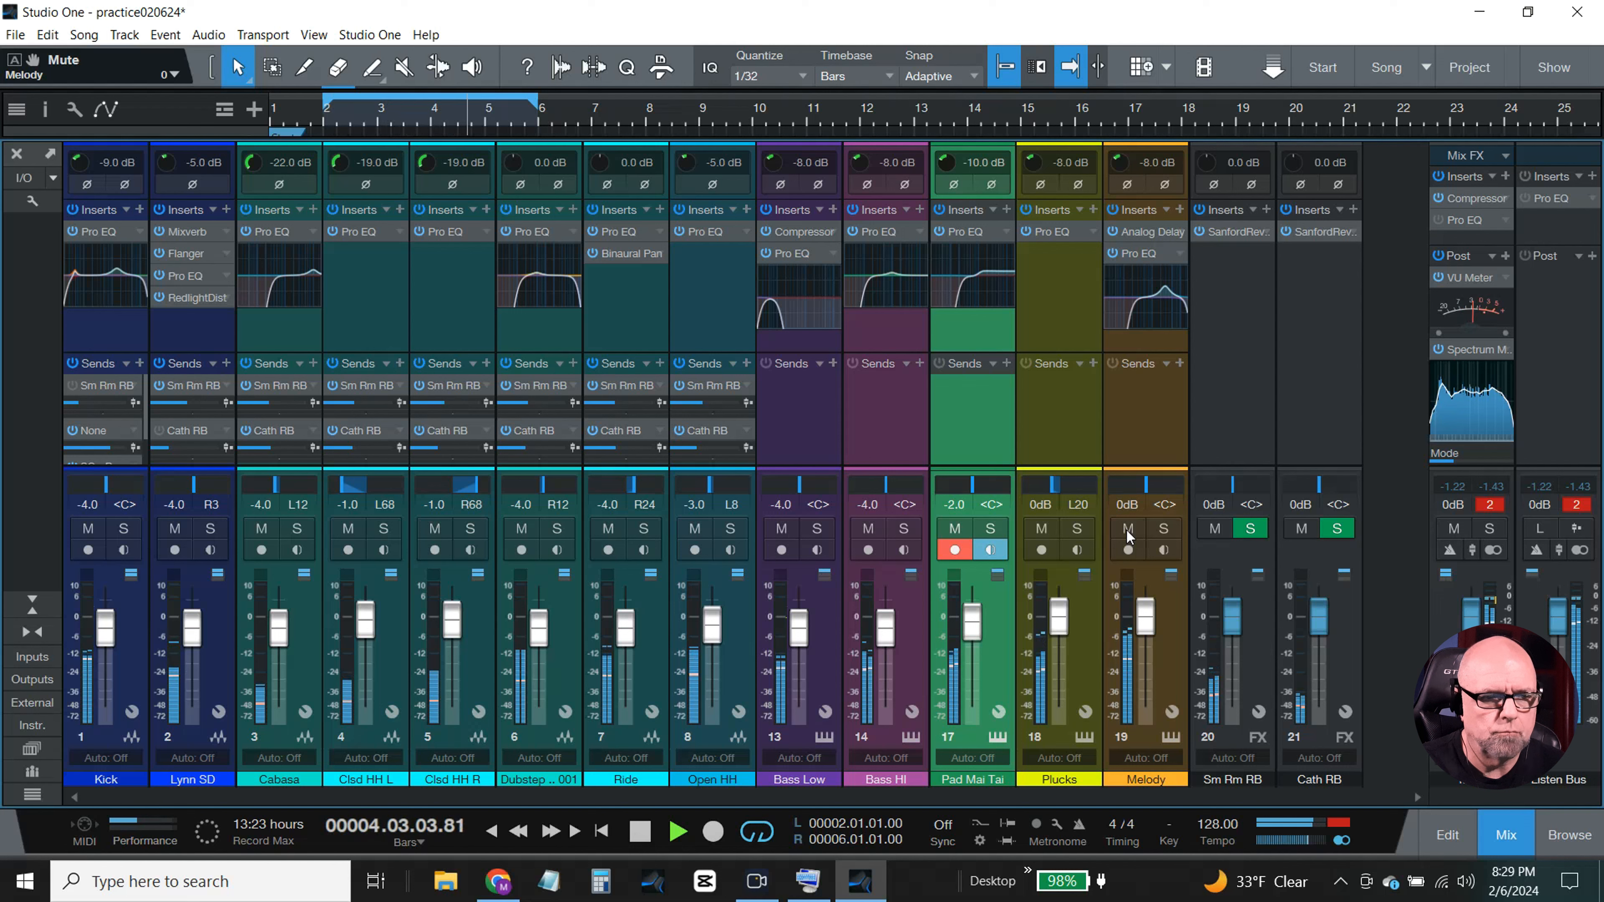
pyautogui.click(640, 833)
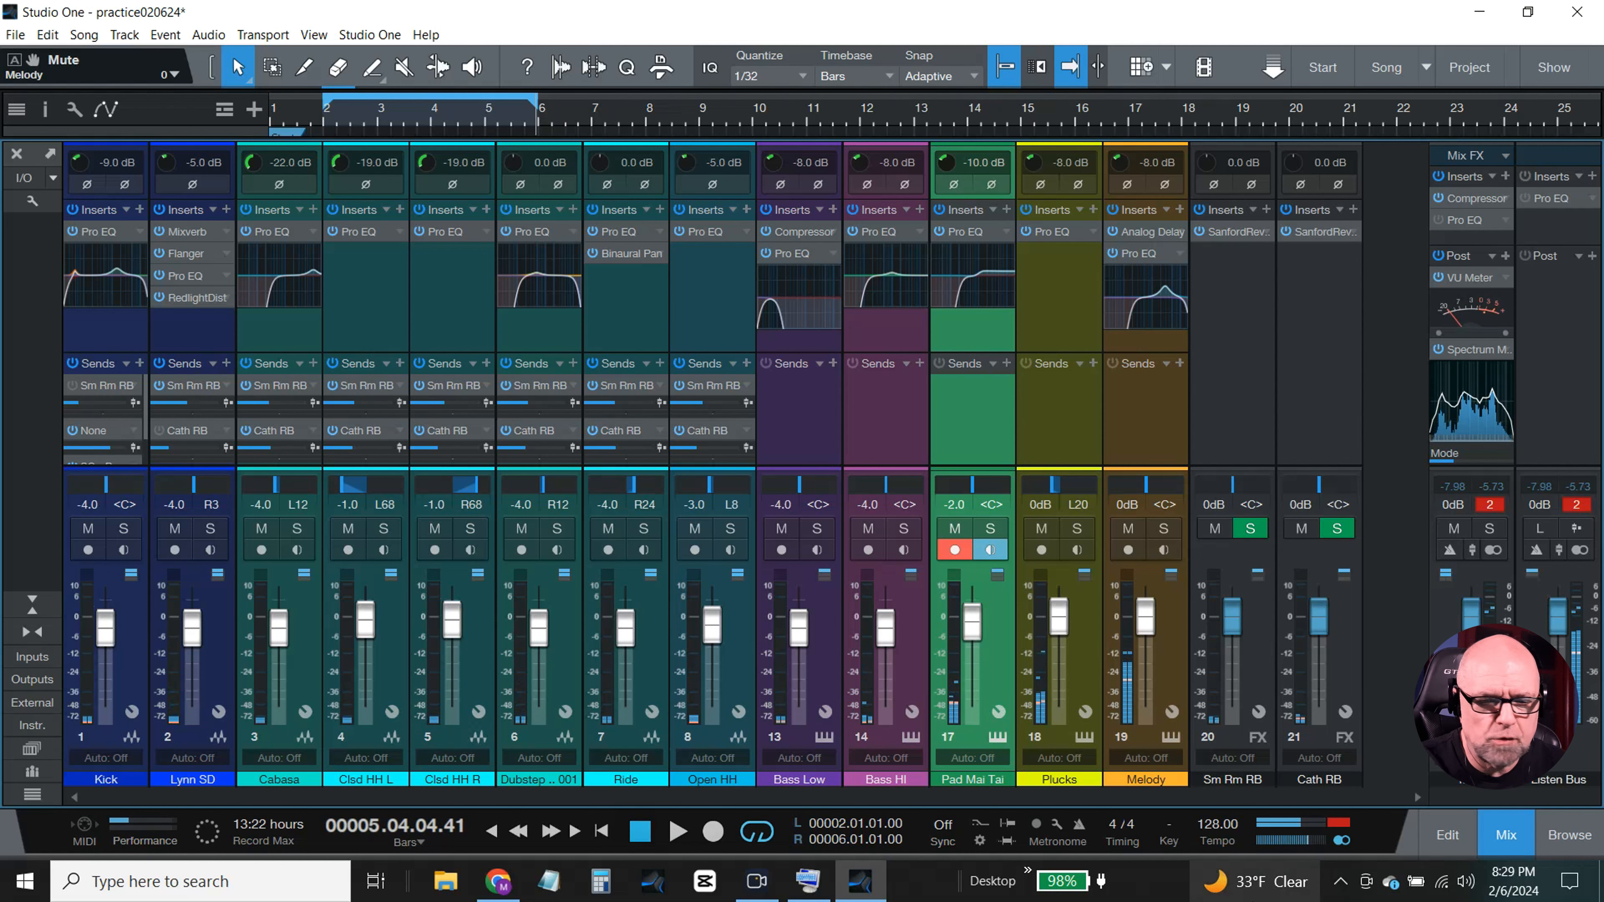
pyautogui.click(1518, 837)
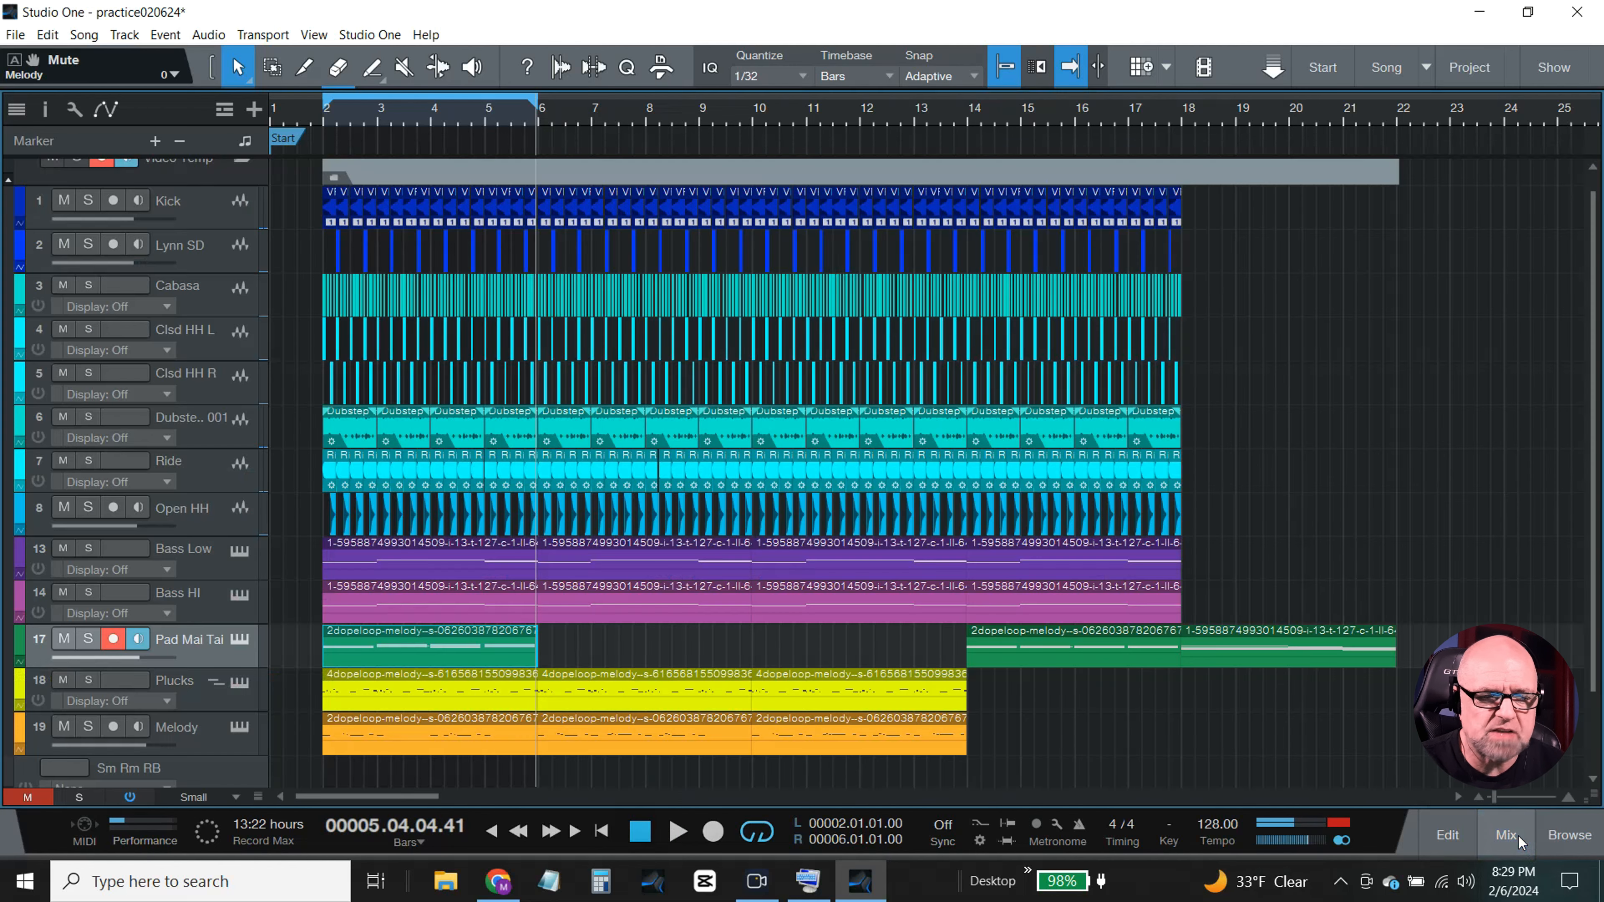
# - Review the notes of all four chords in the first Pad Mai Tai clip, then close the note editor
pyautogui.doubleClick(414, 644)
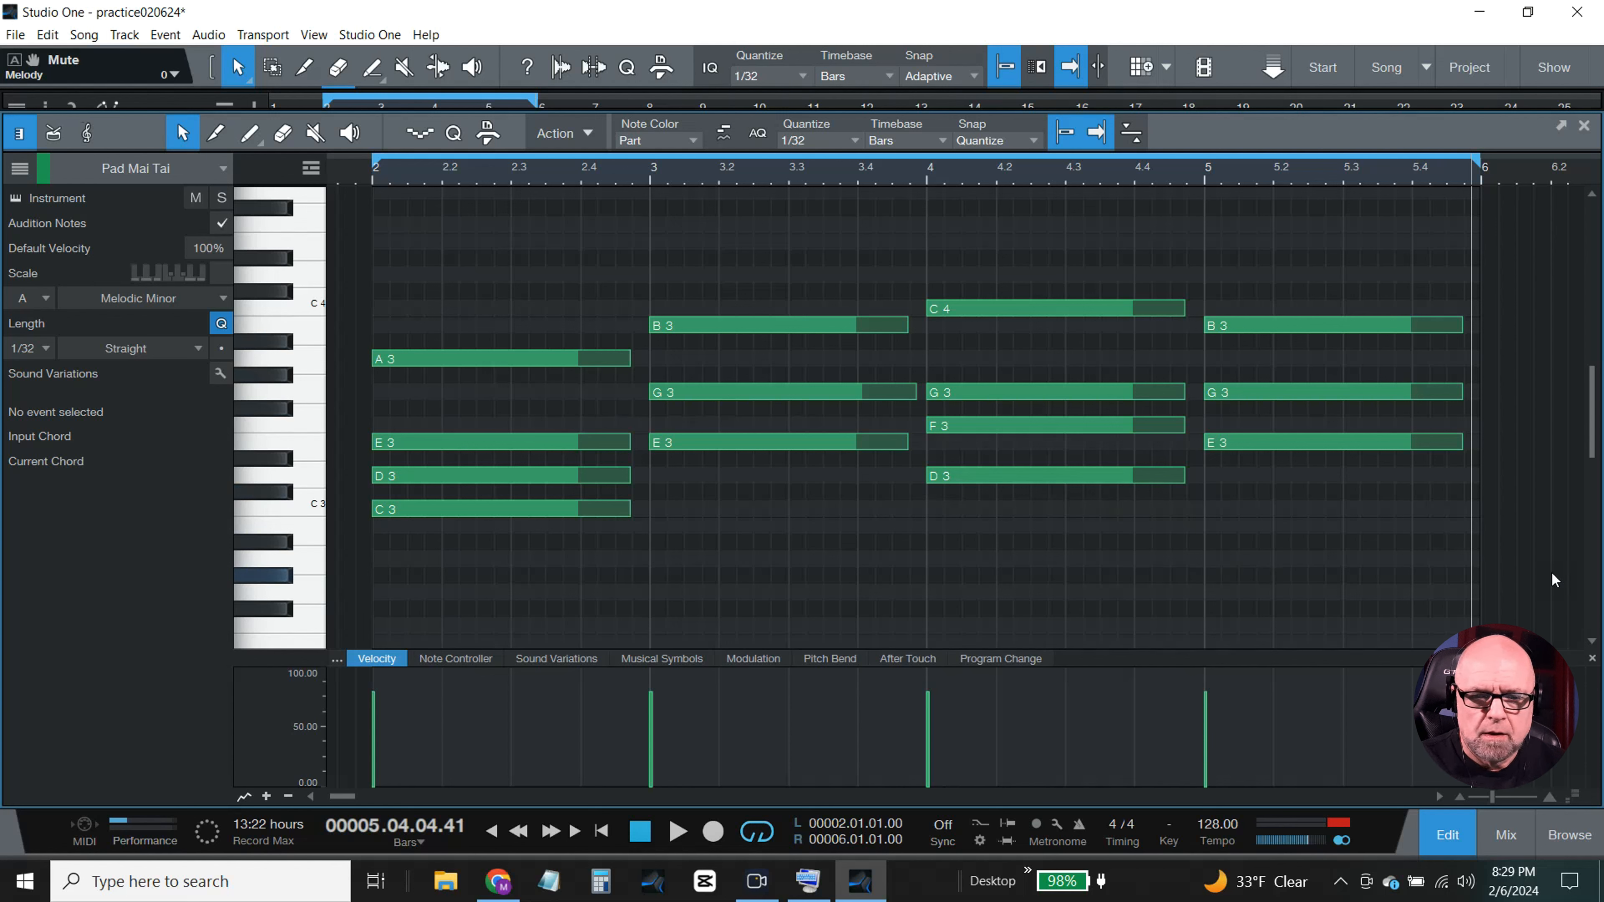
pyautogui.click(1592, 641)
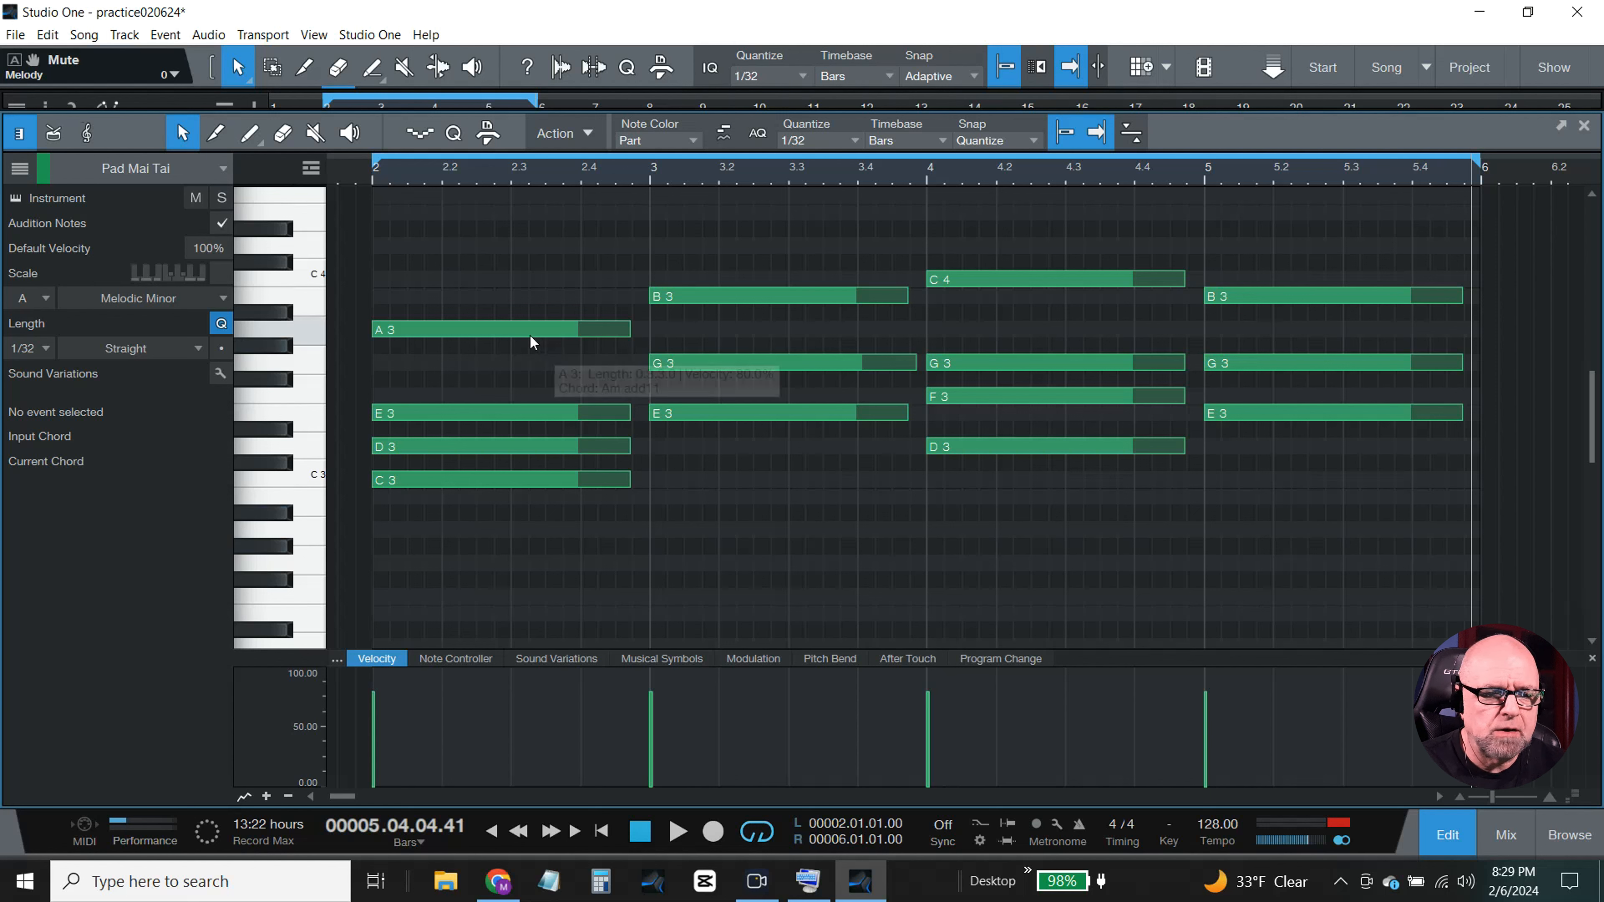
pyautogui.moveTo(502, 330)
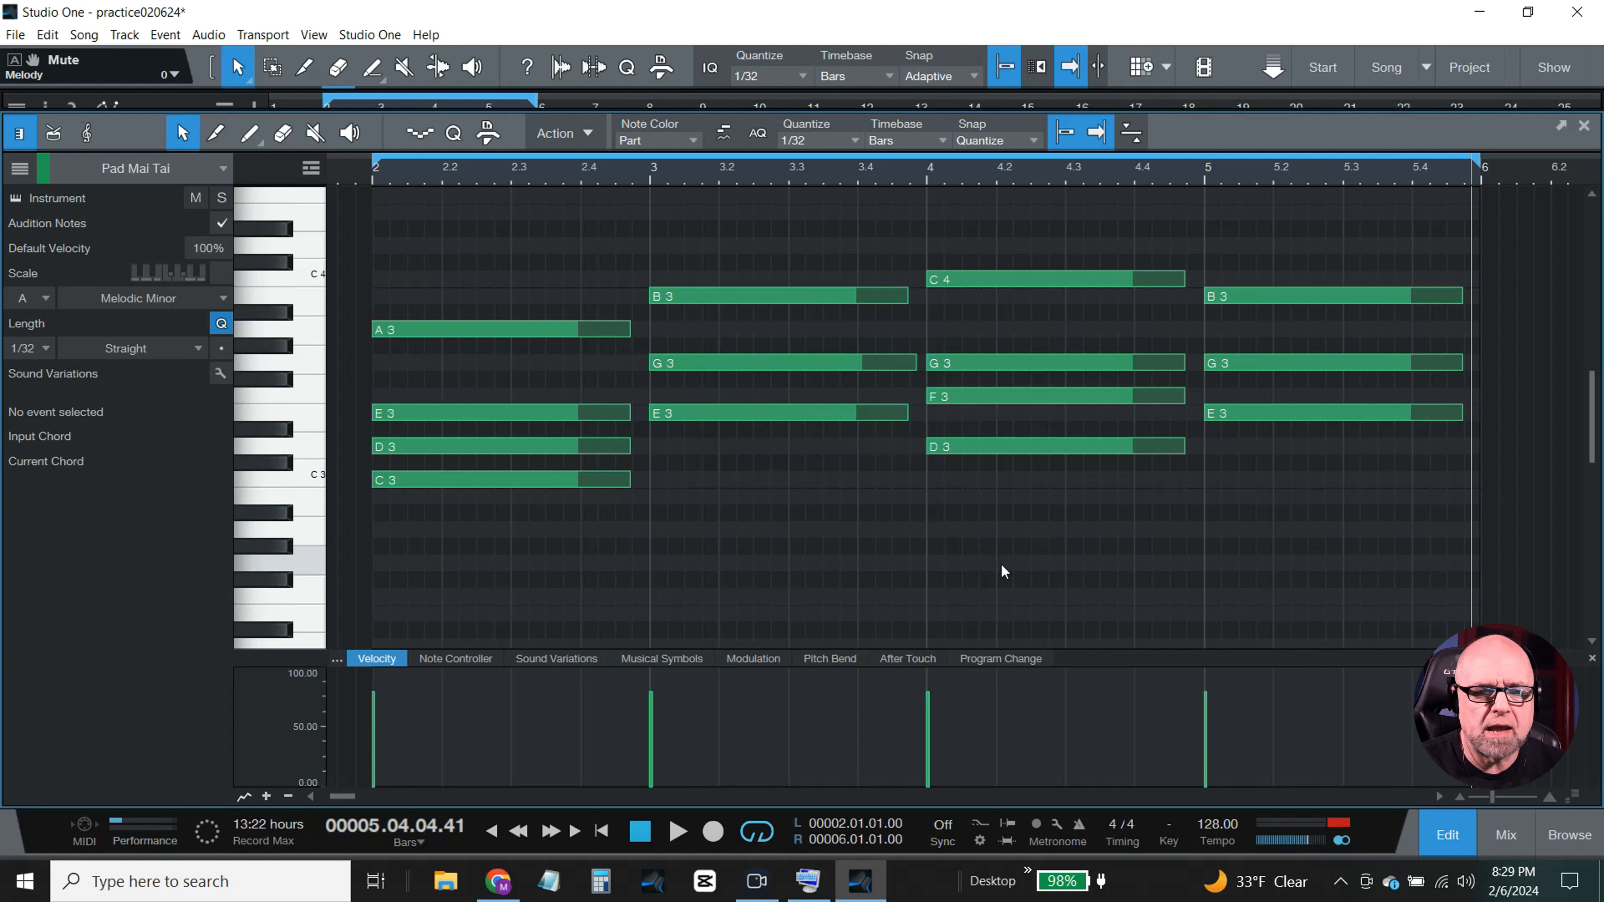
pyautogui.moveTo(1229, 415)
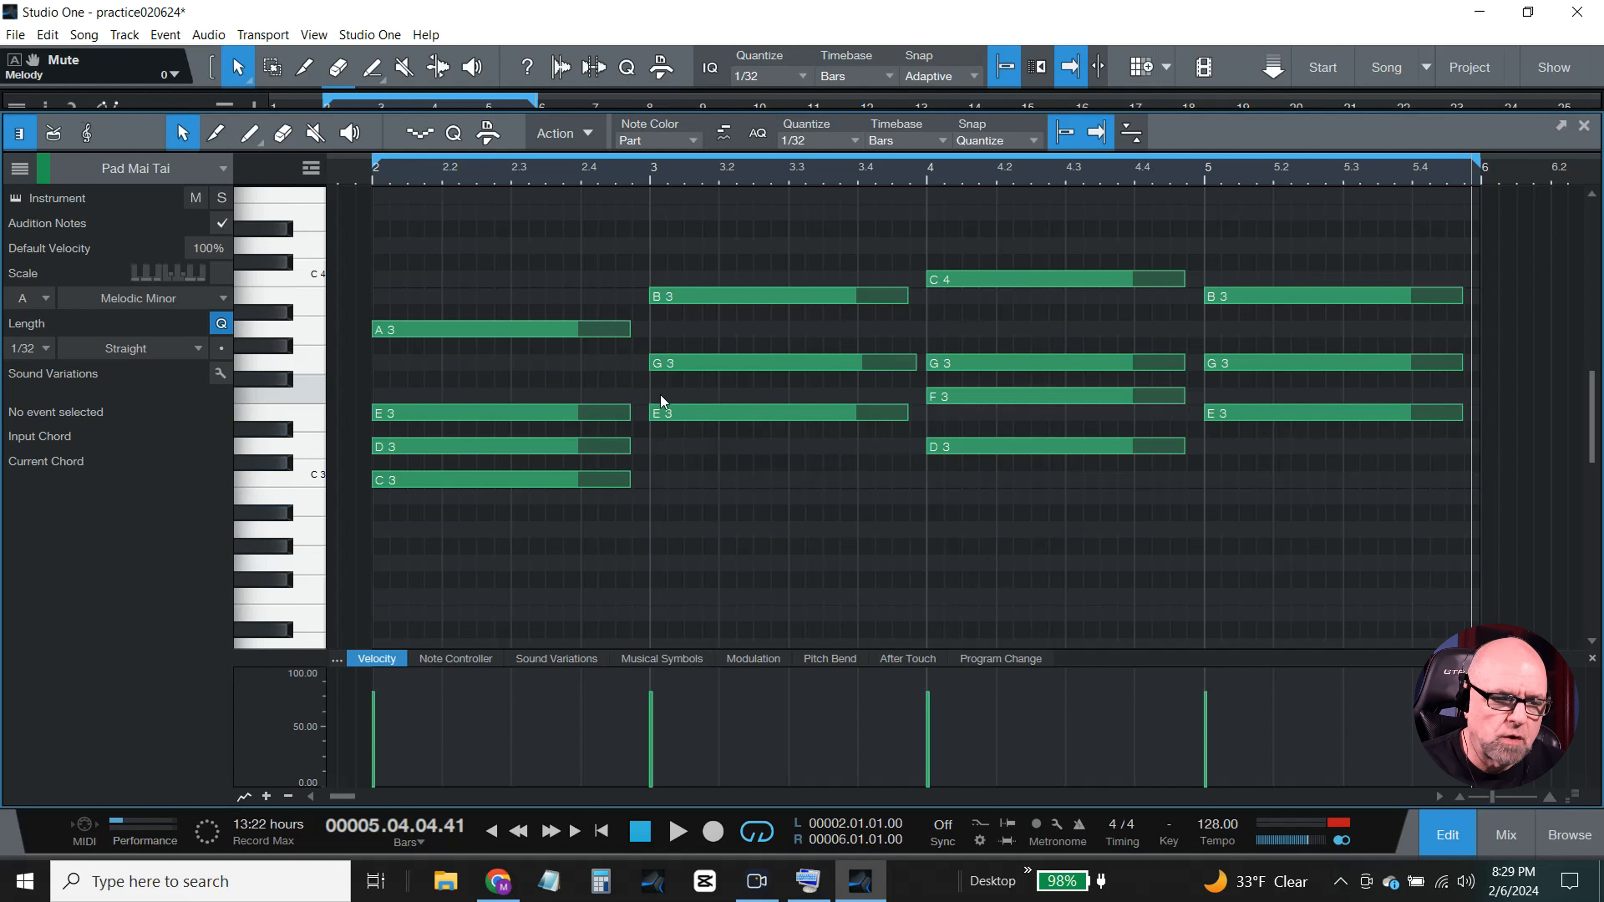
pyautogui.moveTo(736, 372)
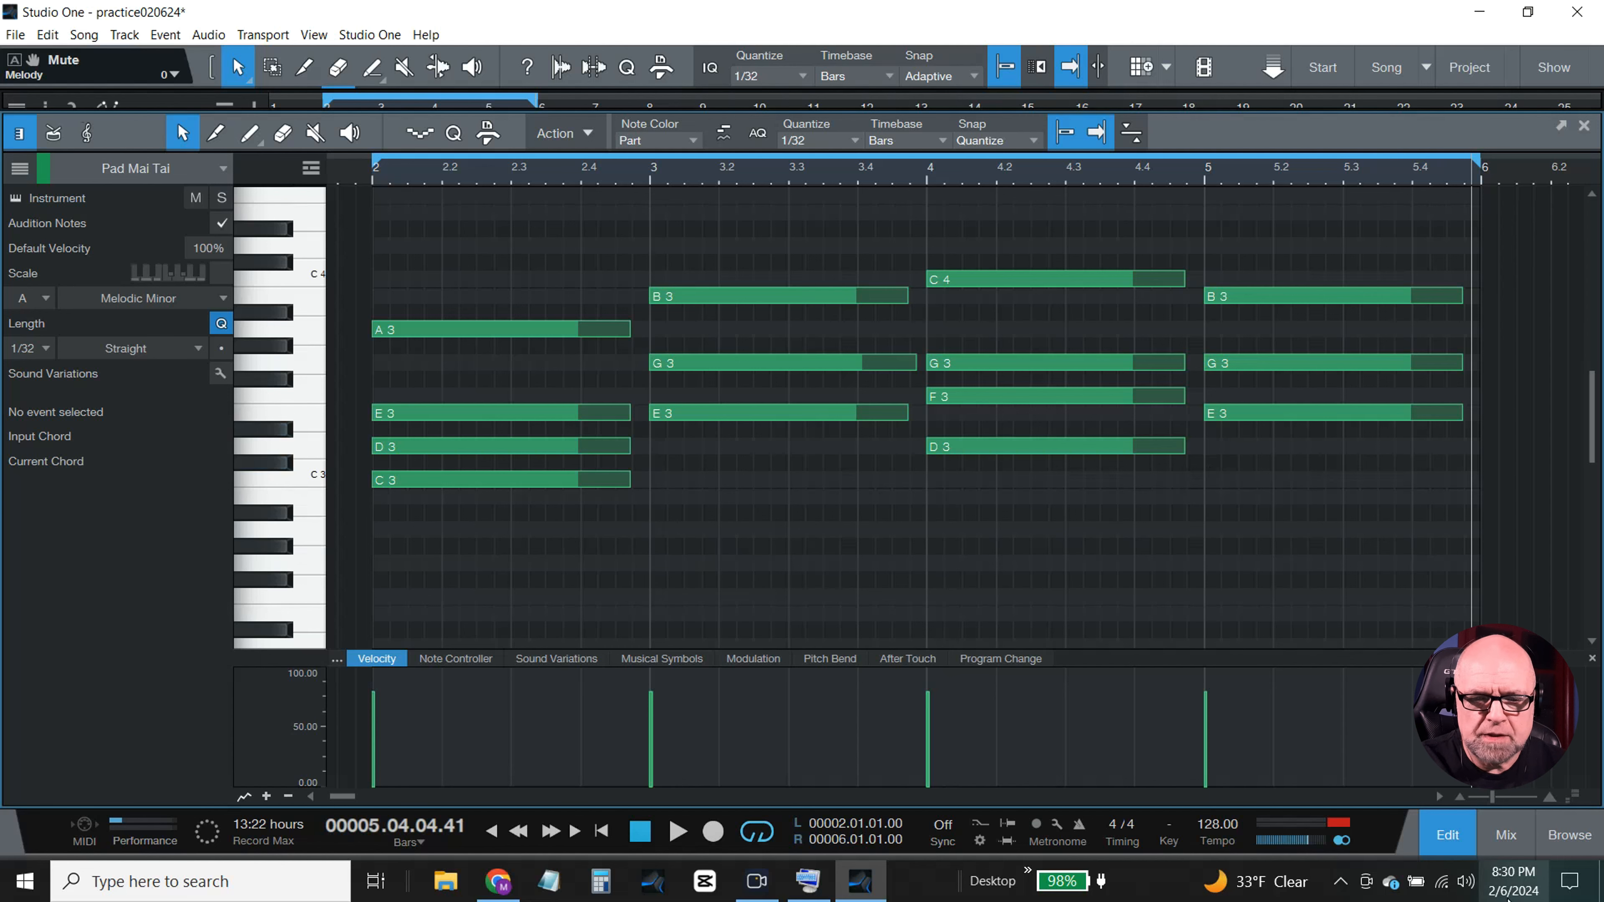
pyautogui.click(1451, 835)
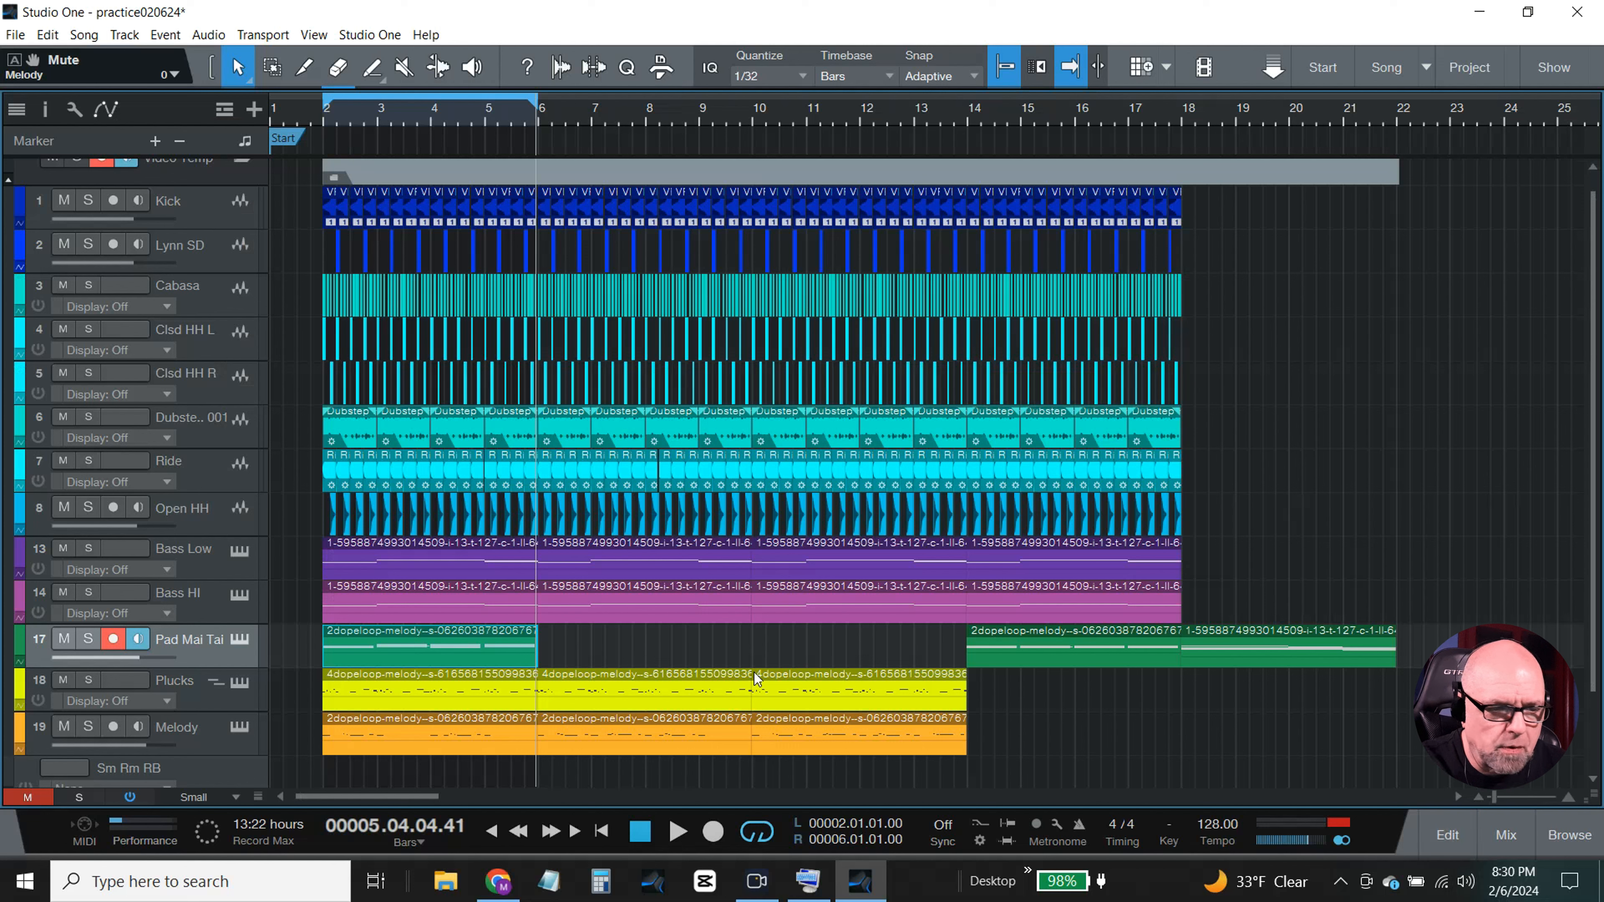
# - Move the edited Pad Mai Tai clip from bar 2 to bar 22 and the clip at bar 14 to bar 2
pyautogui.moveTo(476, 650); pyautogui.dragTo(1559, 650)
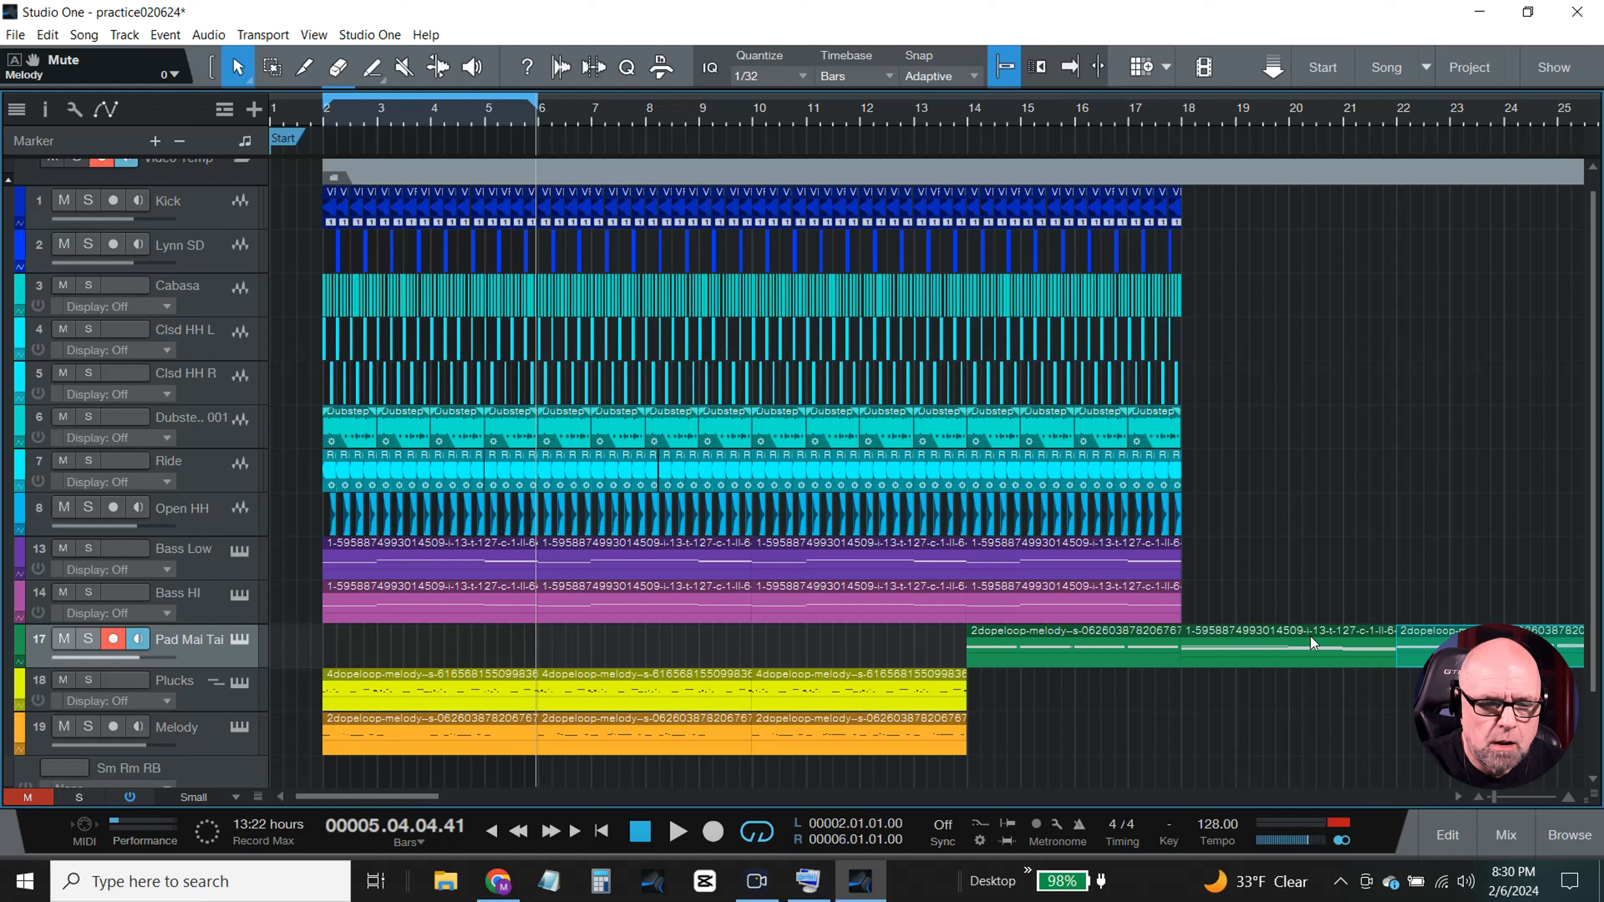
pyautogui.click(1106, 657)
pyautogui.moveTo(1105, 659); pyautogui.dragTo(471, 668)
# - Duplicate the Pad Mai Tai clip at bar 2 and move the duplicate to bar 14
pyautogui.press('d')
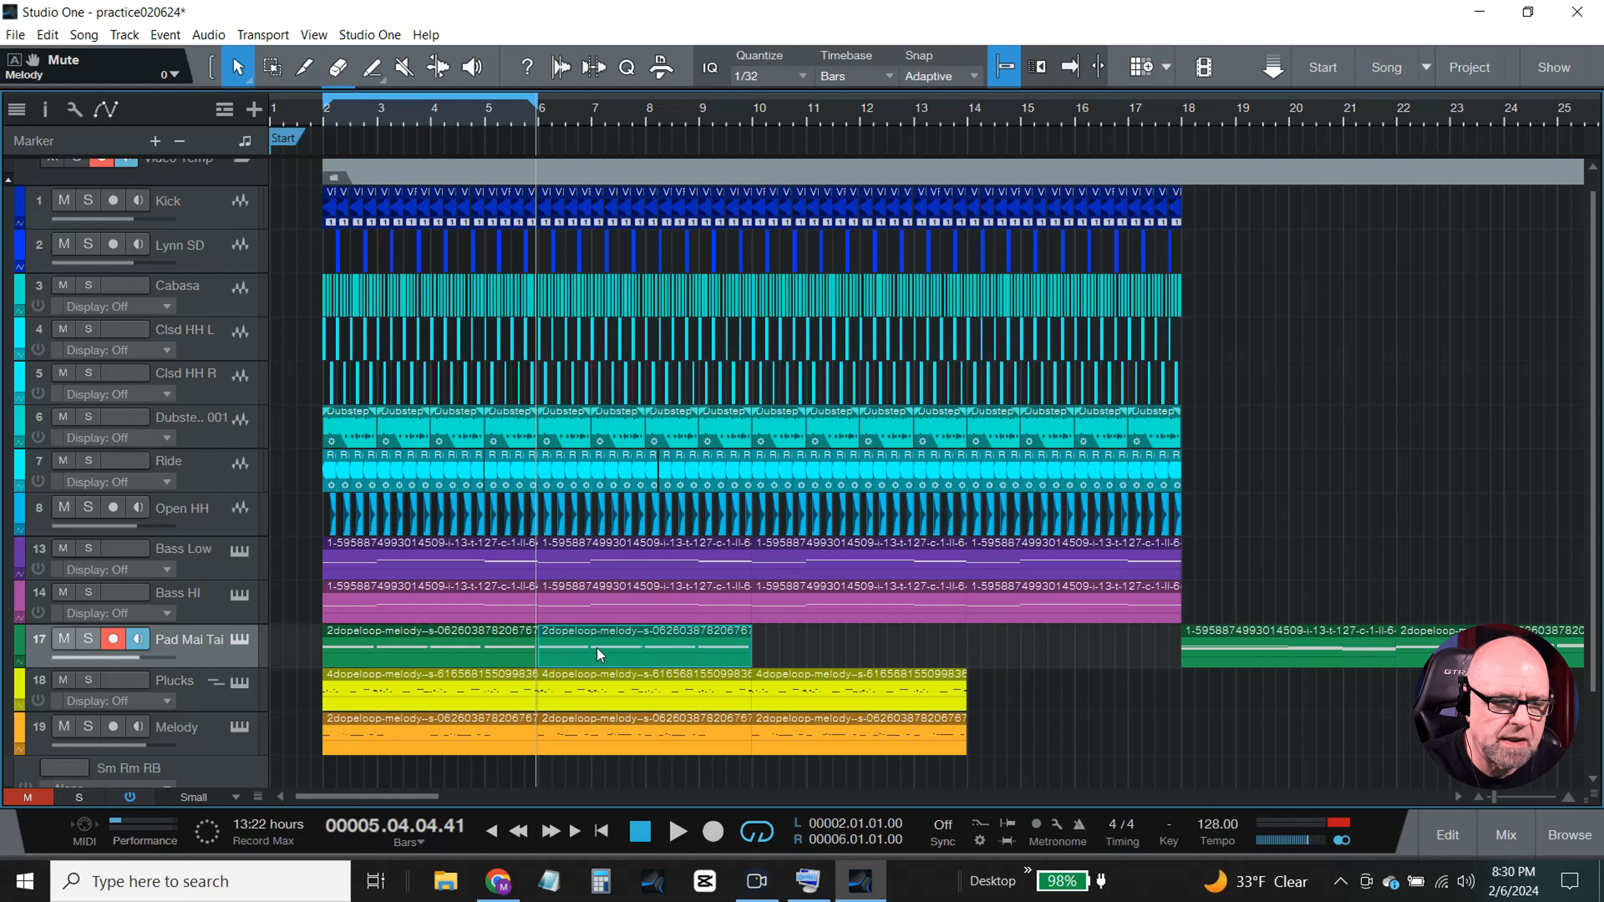
pyautogui.moveTo(597, 649); pyautogui.dragTo(1030, 660)
# - Open the Pad Mai Tai clip at bar 2 and transpose its bar 2 chord up three semitones to C4, G3, F3 and D#3
pyautogui.doubleClick(467, 647)
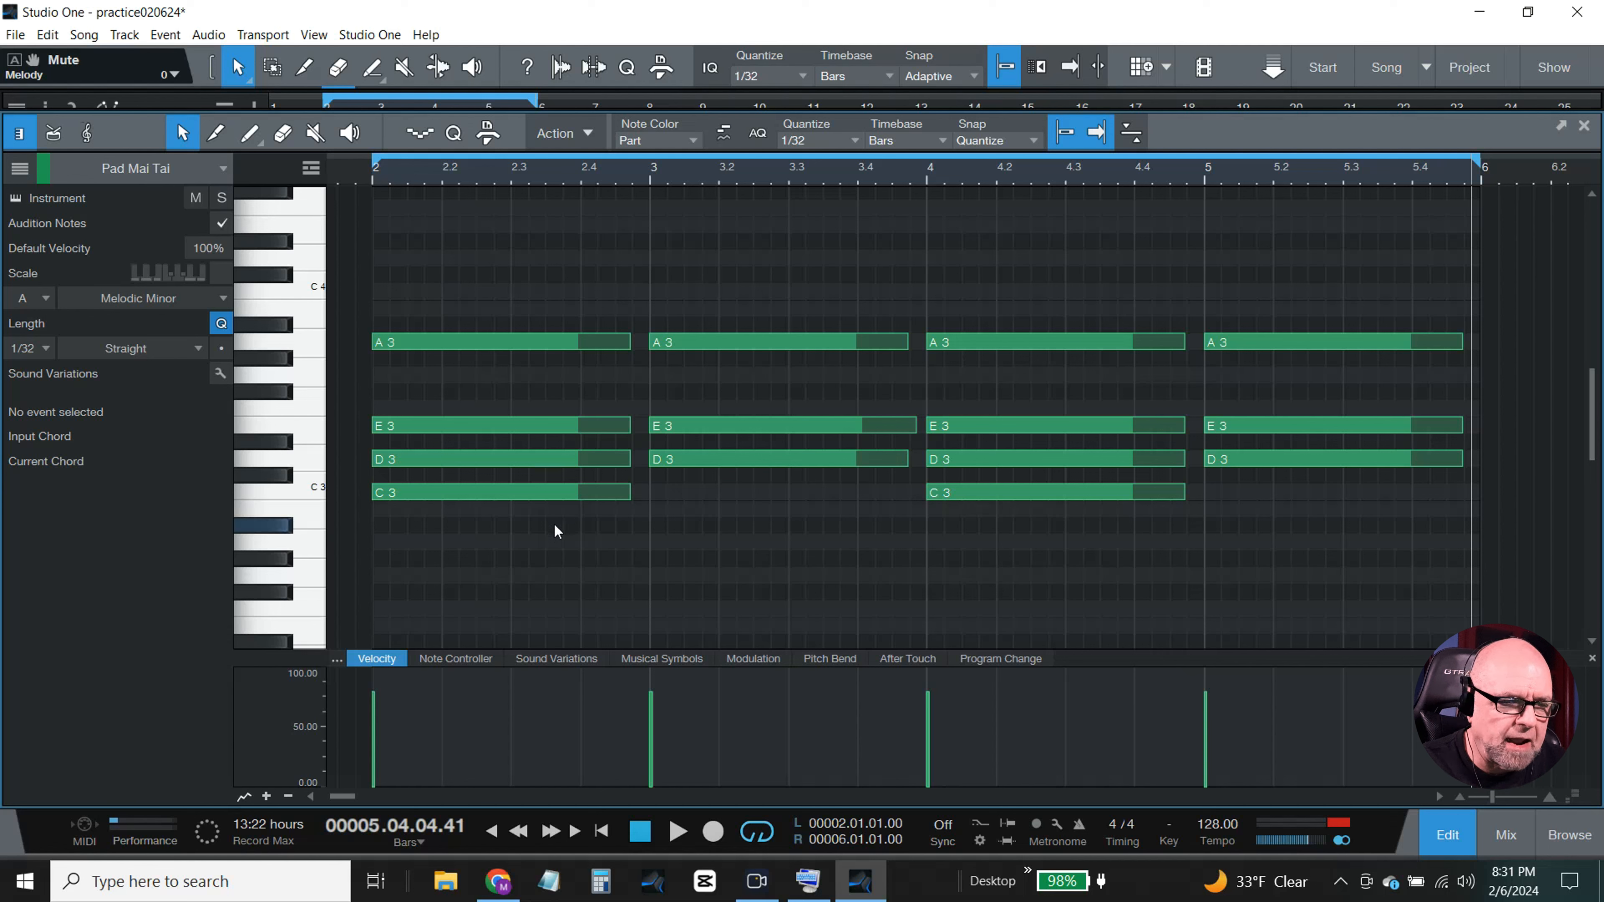
pyautogui.moveTo(554, 534); pyautogui.dragTo(449, 323)
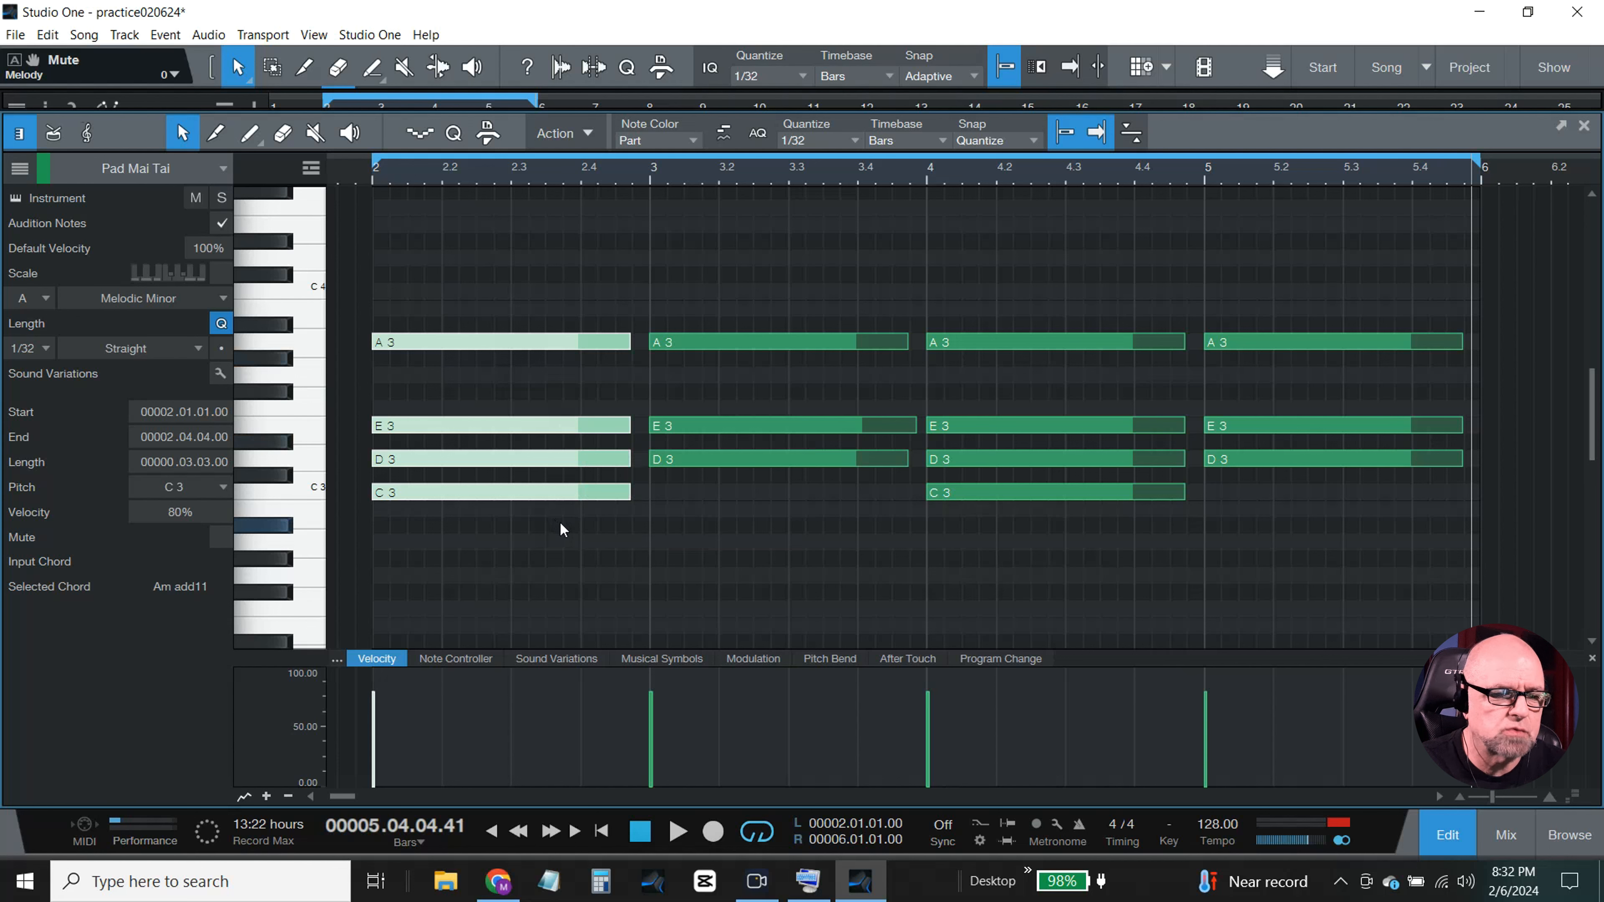
pyautogui.moveTo(545, 534); pyautogui.dragTo(438, 302)
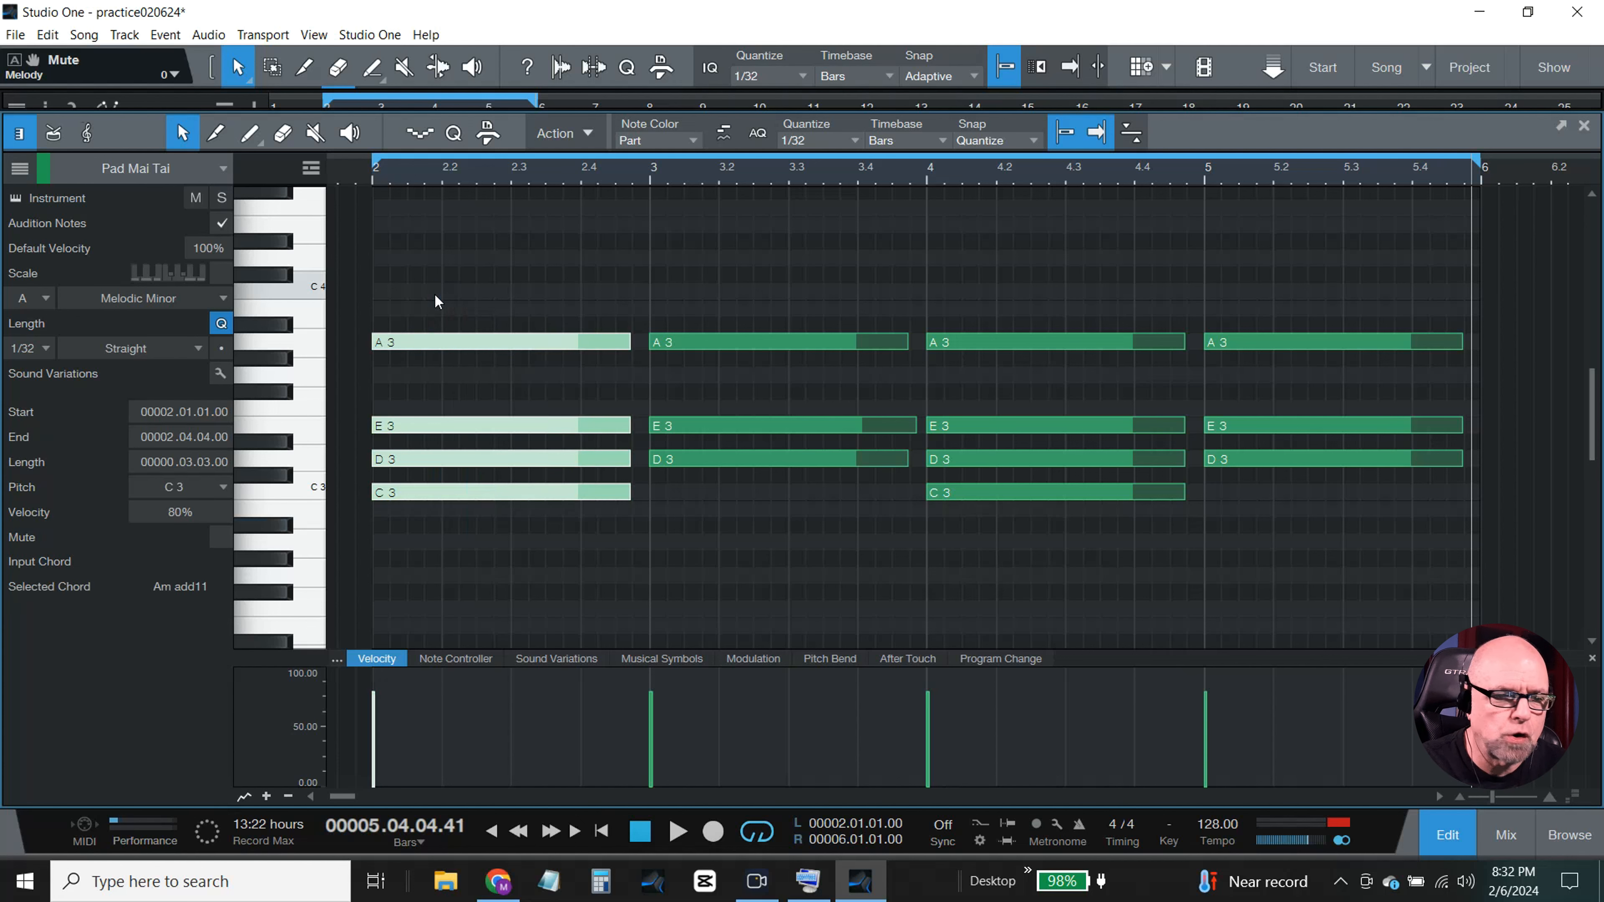
pyautogui.moveTo(487, 342)
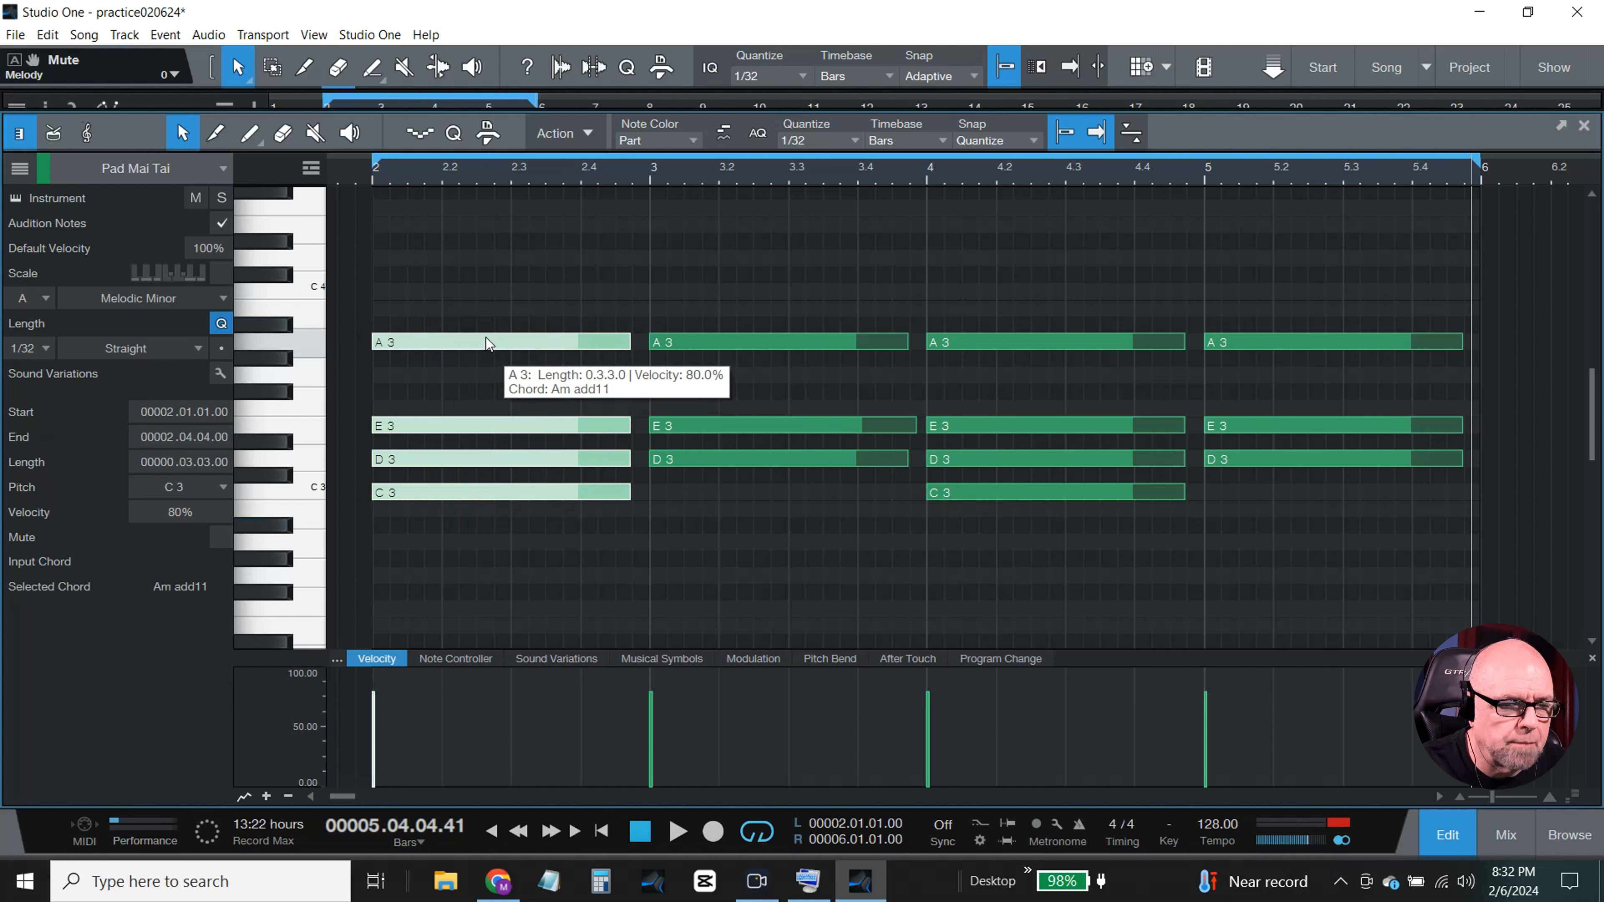
pyautogui.moveTo(486, 337); pyautogui.dragTo(487, 295)
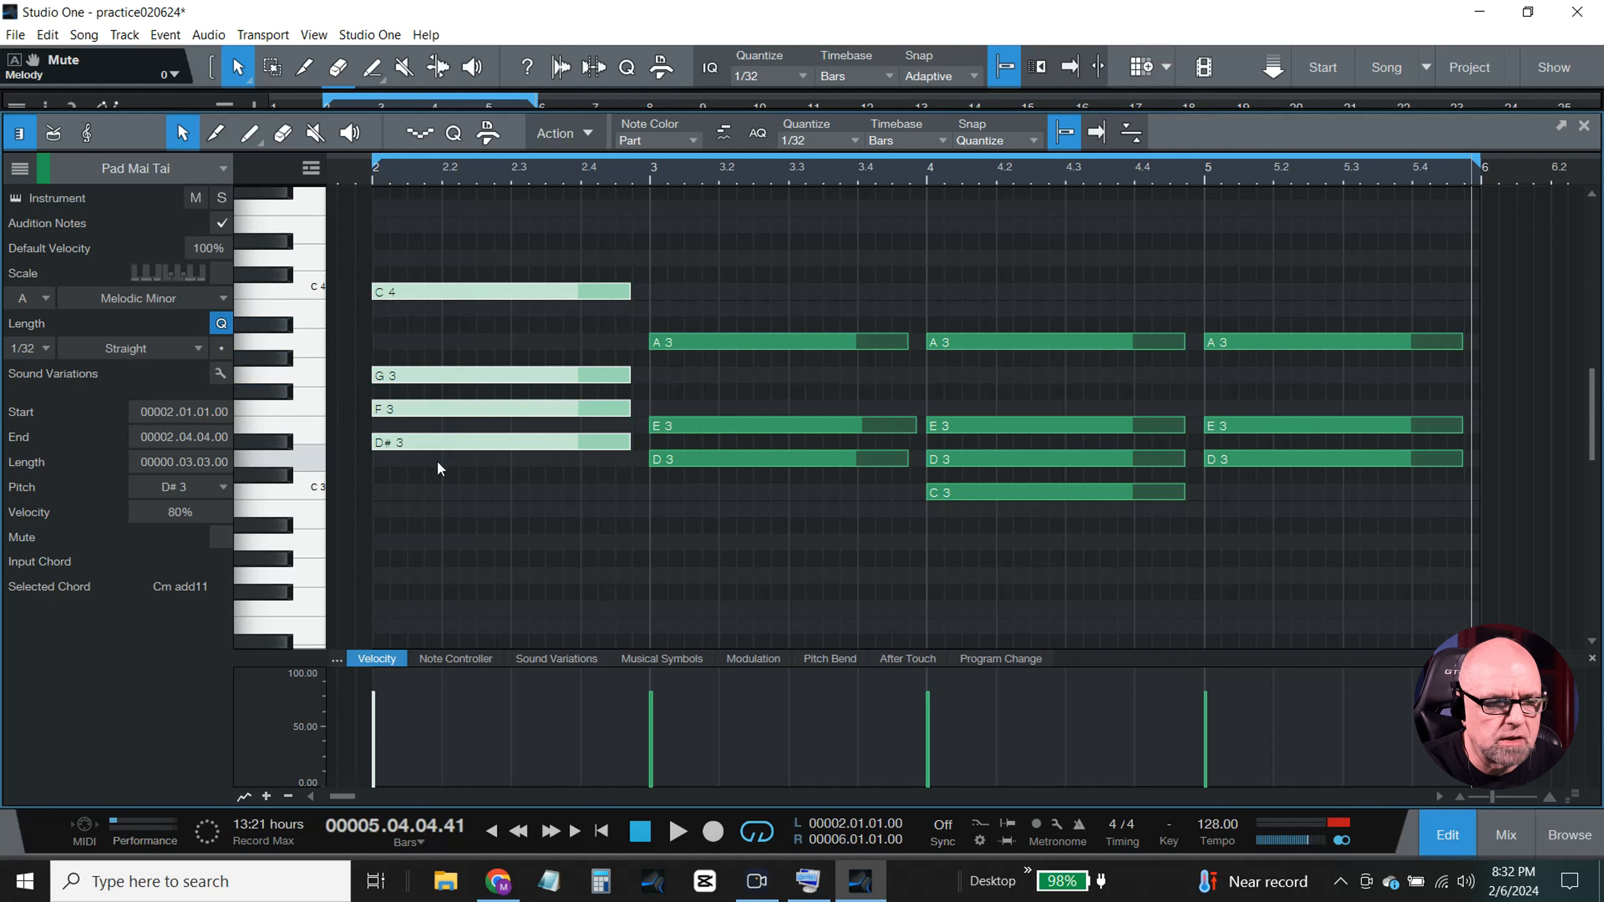
pyautogui.moveTo(389, 445)
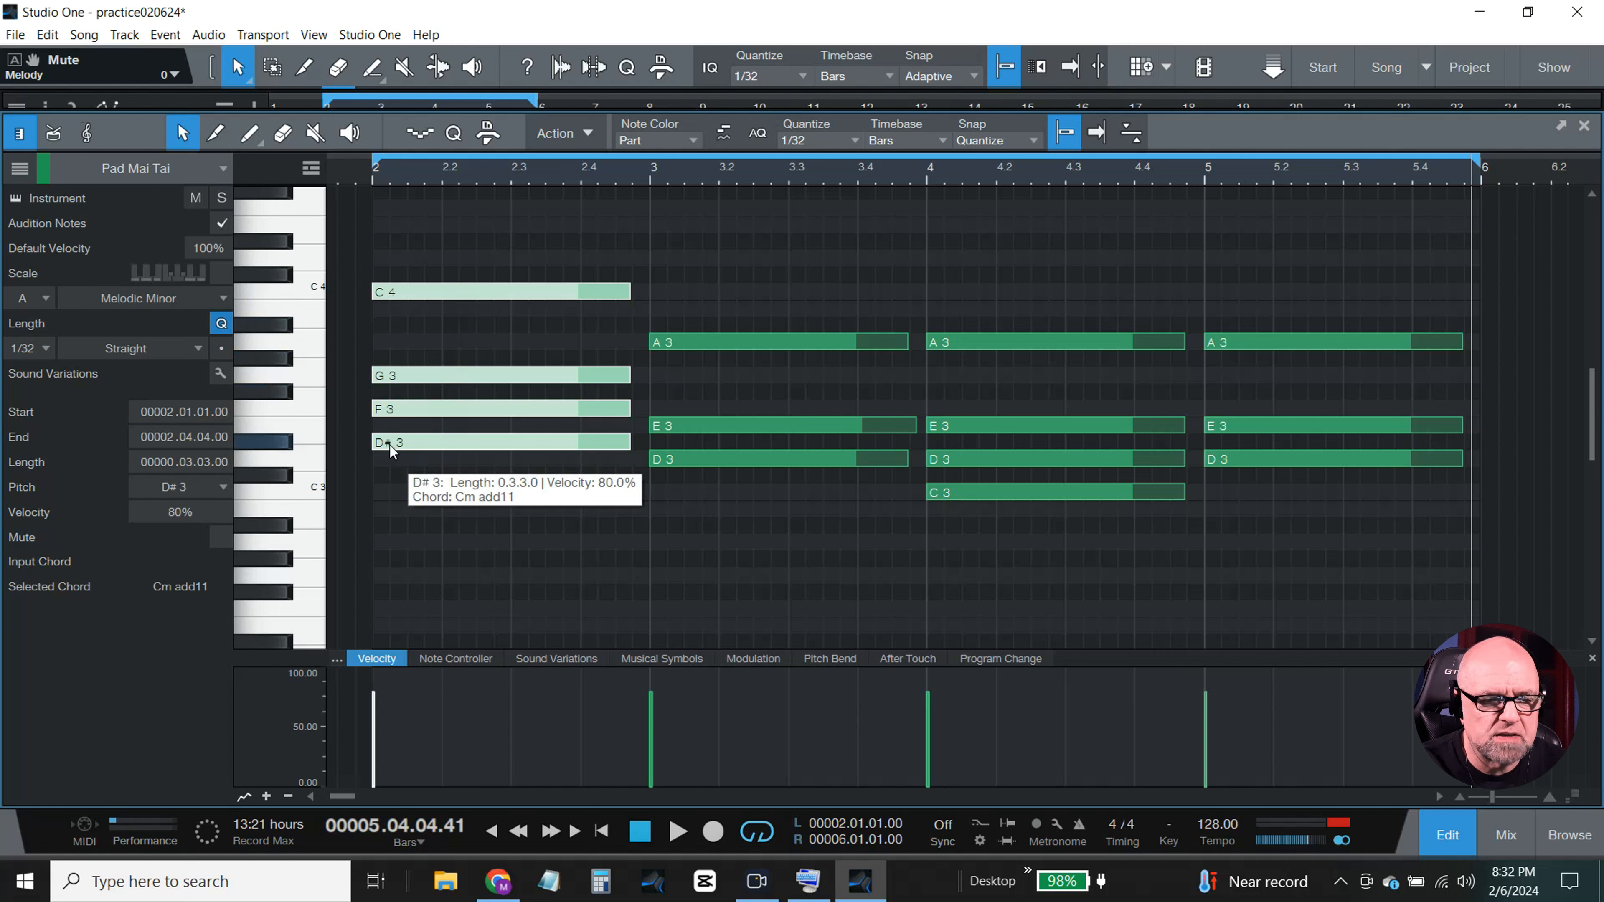
pyautogui.click(445, 491)
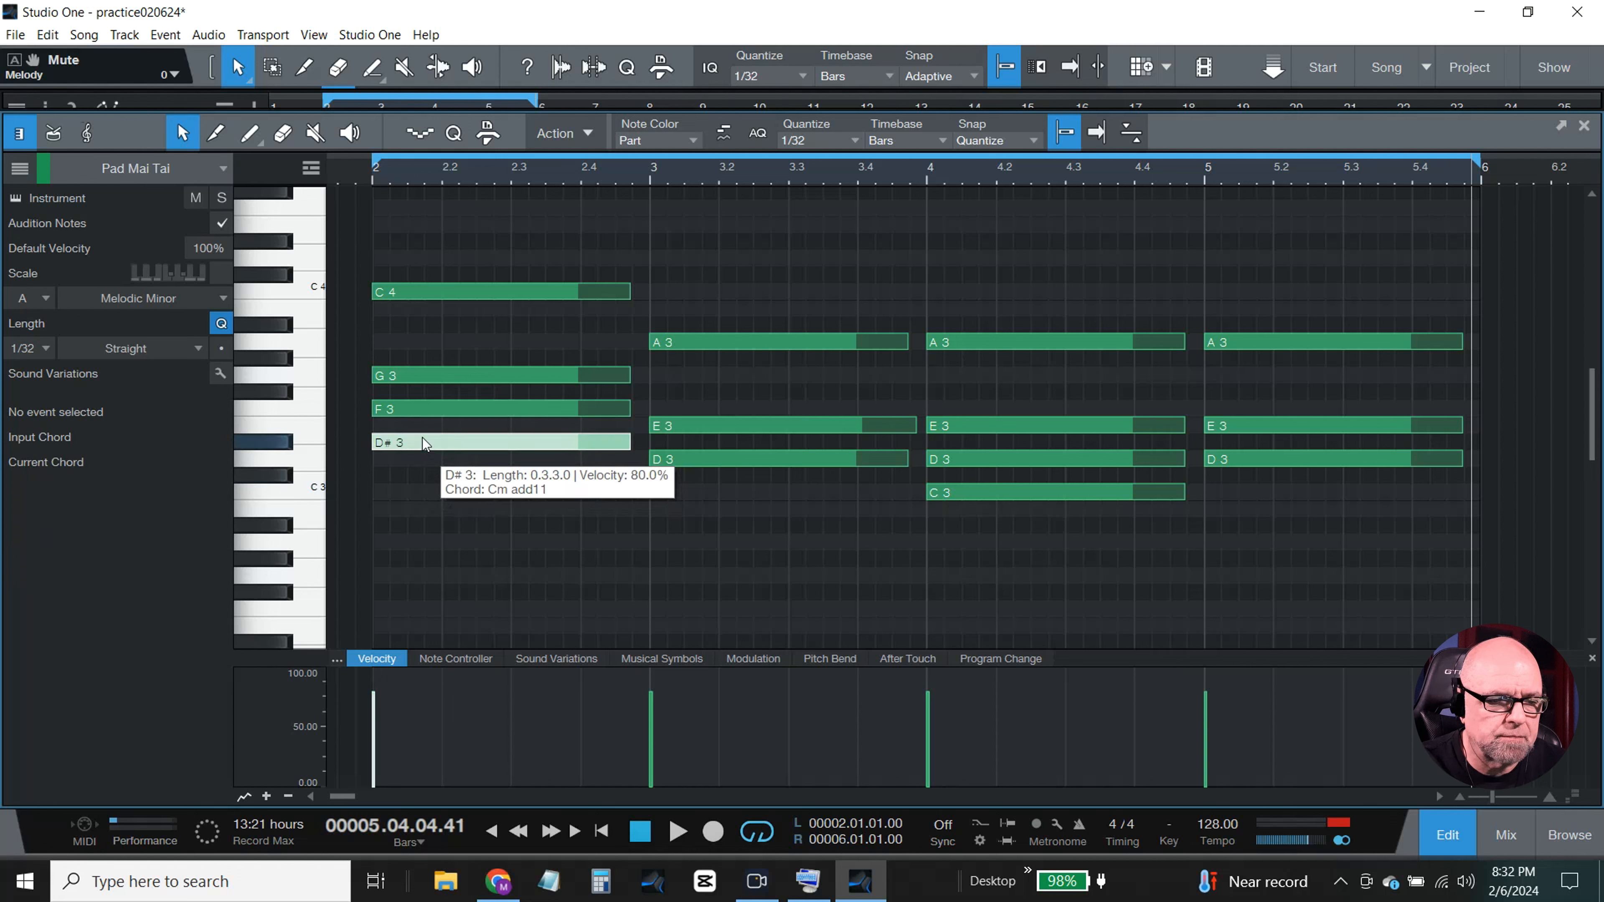
# - Lower D#3 in the bar 2 pad chord to D3, and change the bar 3 chord to B3, G3 and E3
pyautogui.moveTo(422, 439); pyautogui.dragTo(422, 454)
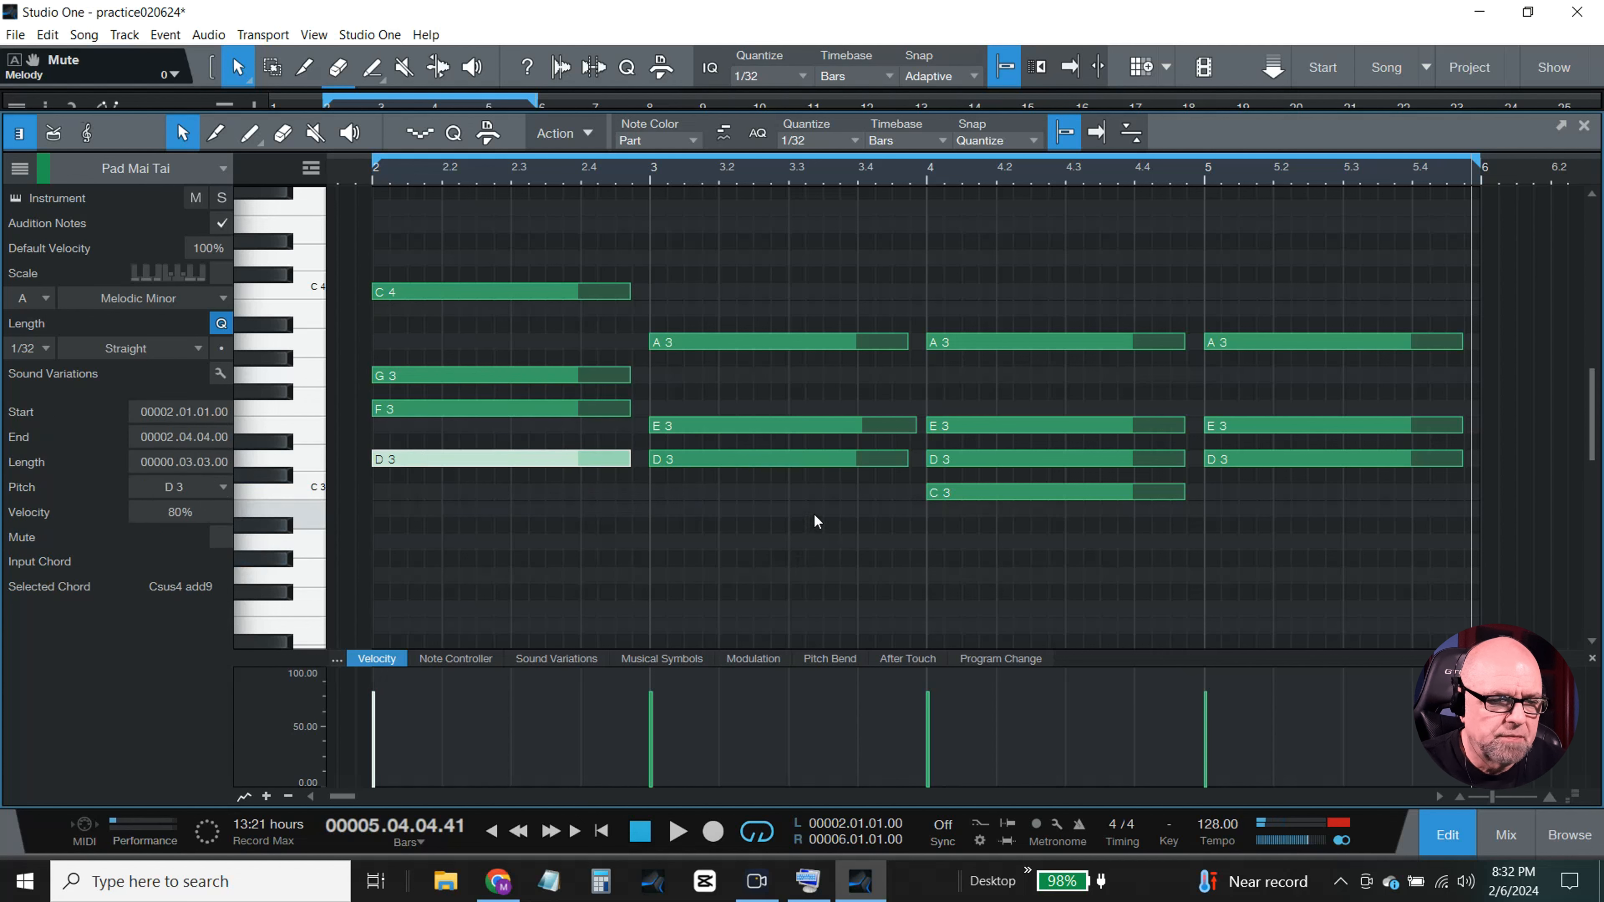
pyautogui.moveTo(814, 522); pyautogui.dragTo(751, 323)
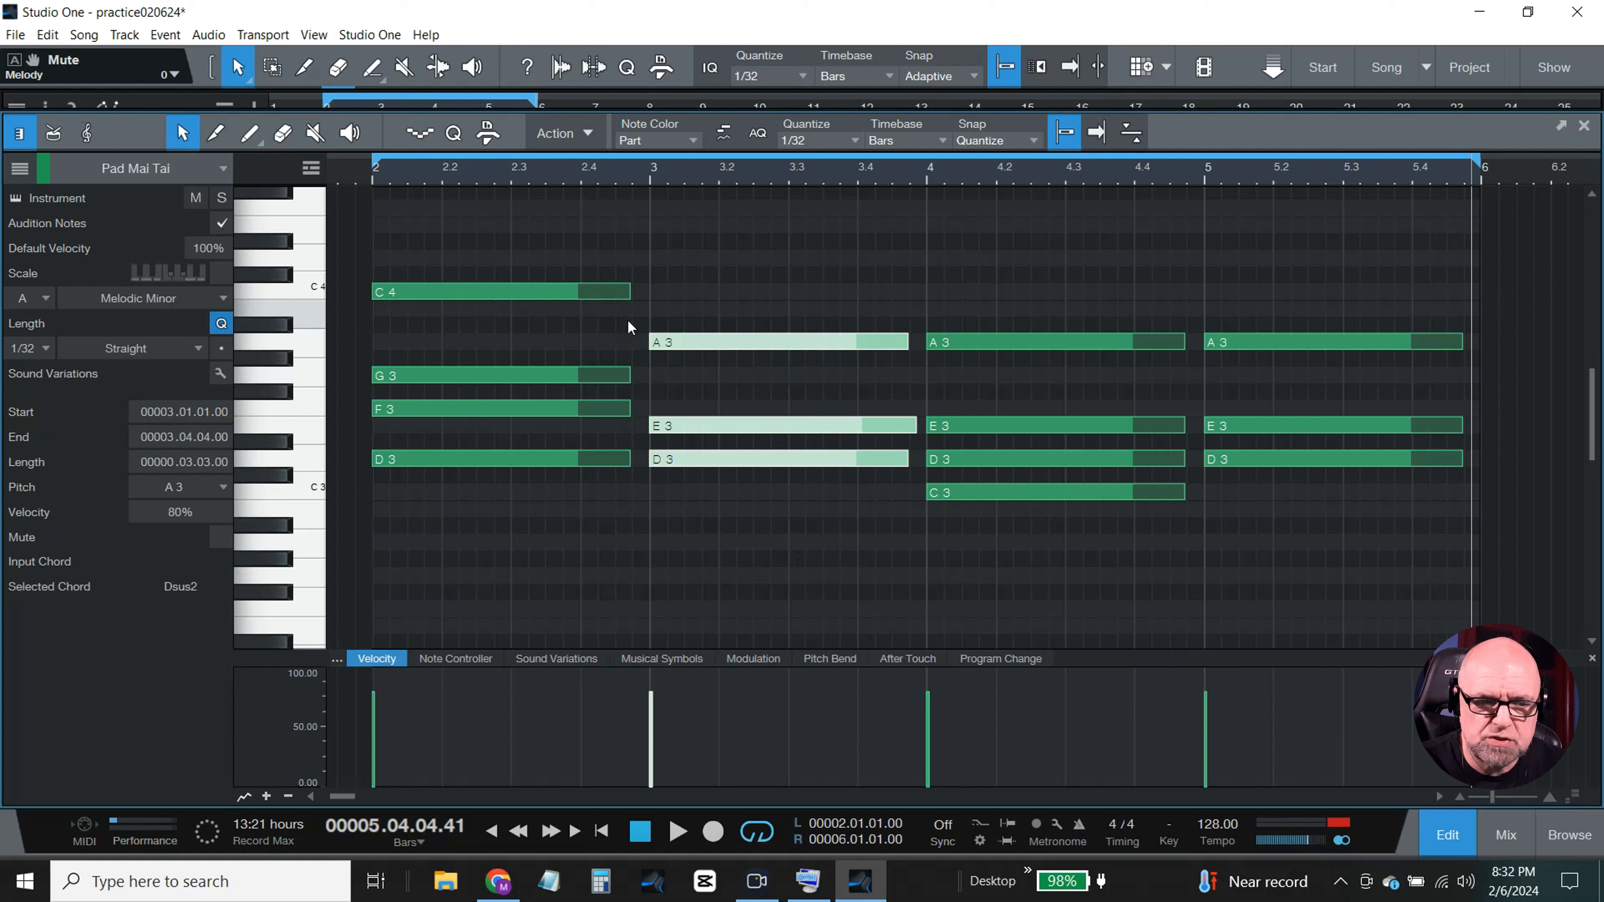
pyautogui.moveTo(727, 340); pyautogui.dragTo(727, 314)
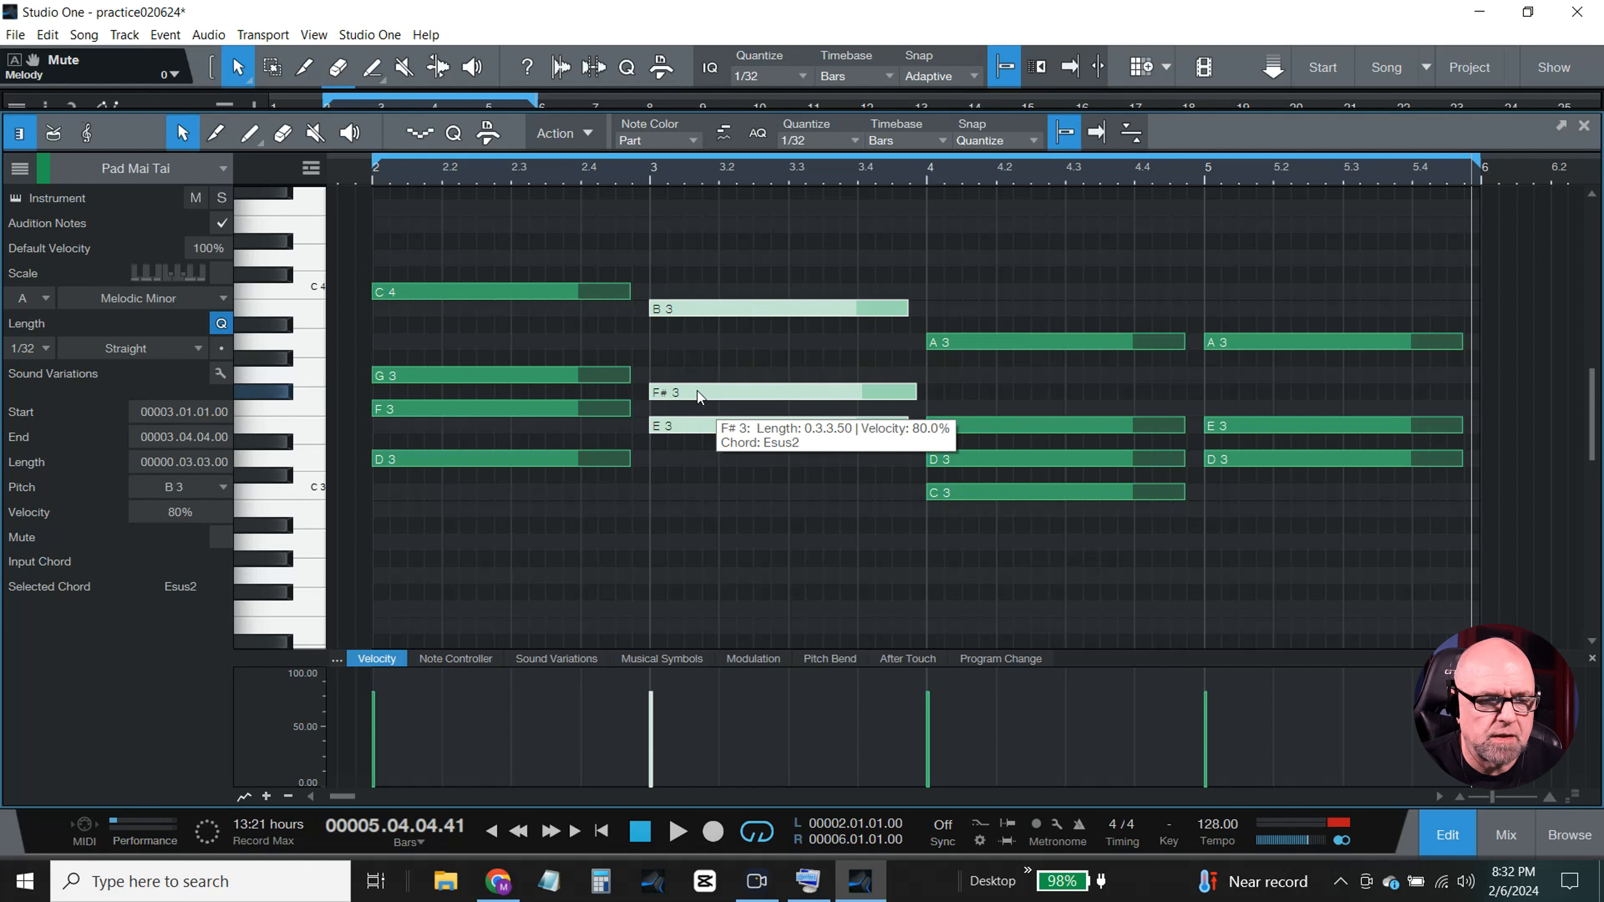
pyautogui.click(712, 497)
pyautogui.moveTo(706, 400); pyautogui.dragTo(712, 381)
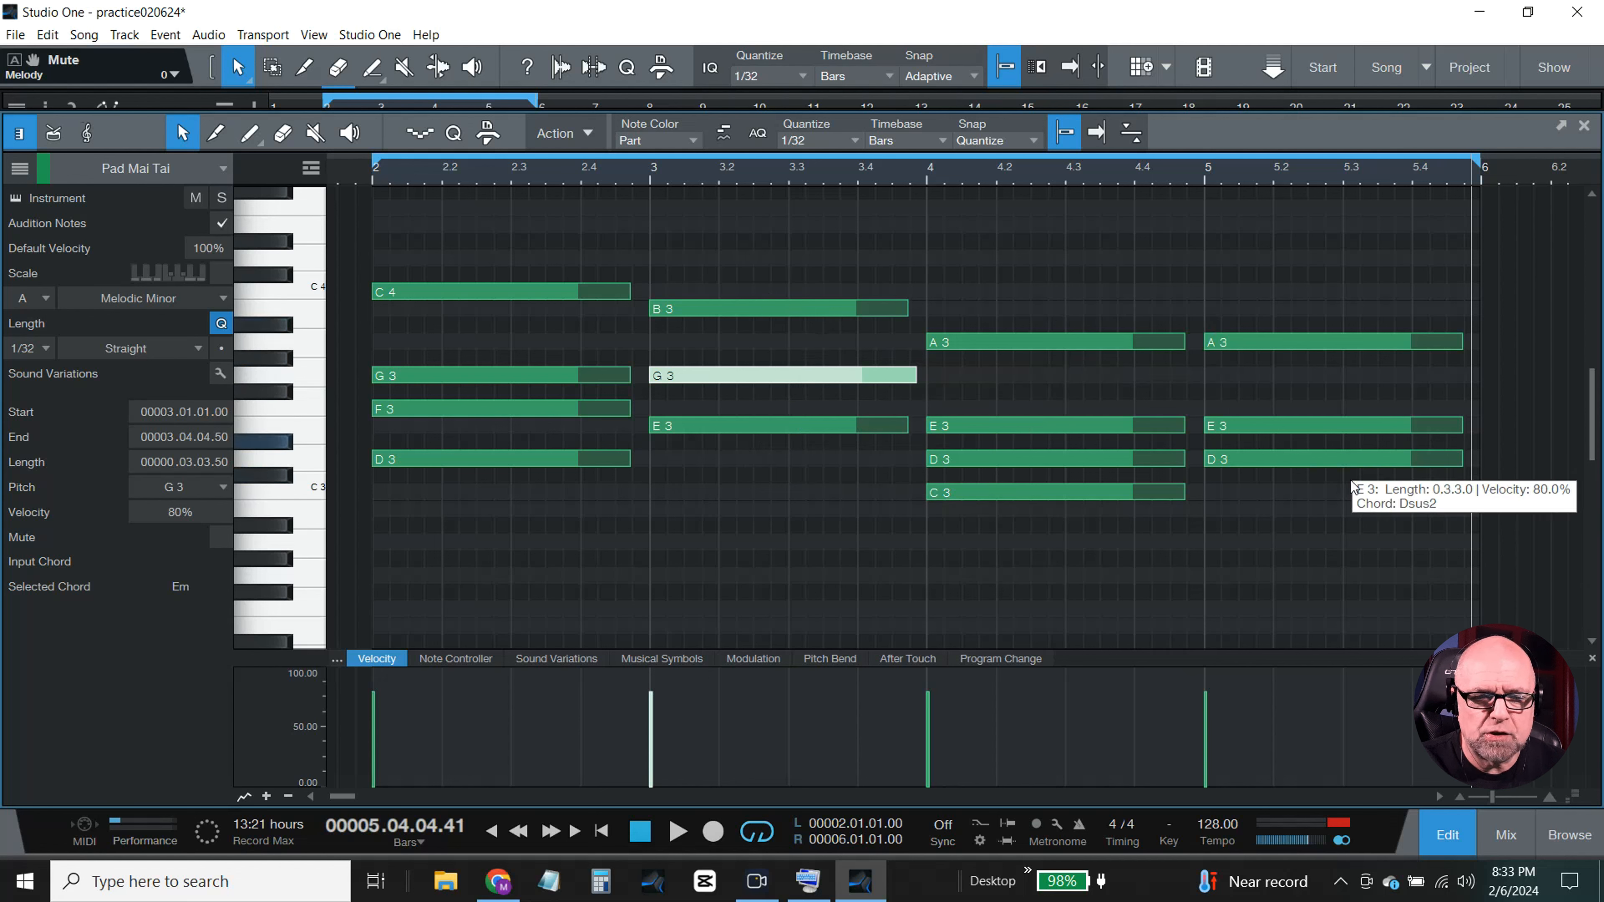
# - Change the bar 5 pad chord to B3, G3 and E3, then close the note editor
pyautogui.moveTo(1314, 499); pyautogui.dragTo(1290, 322)
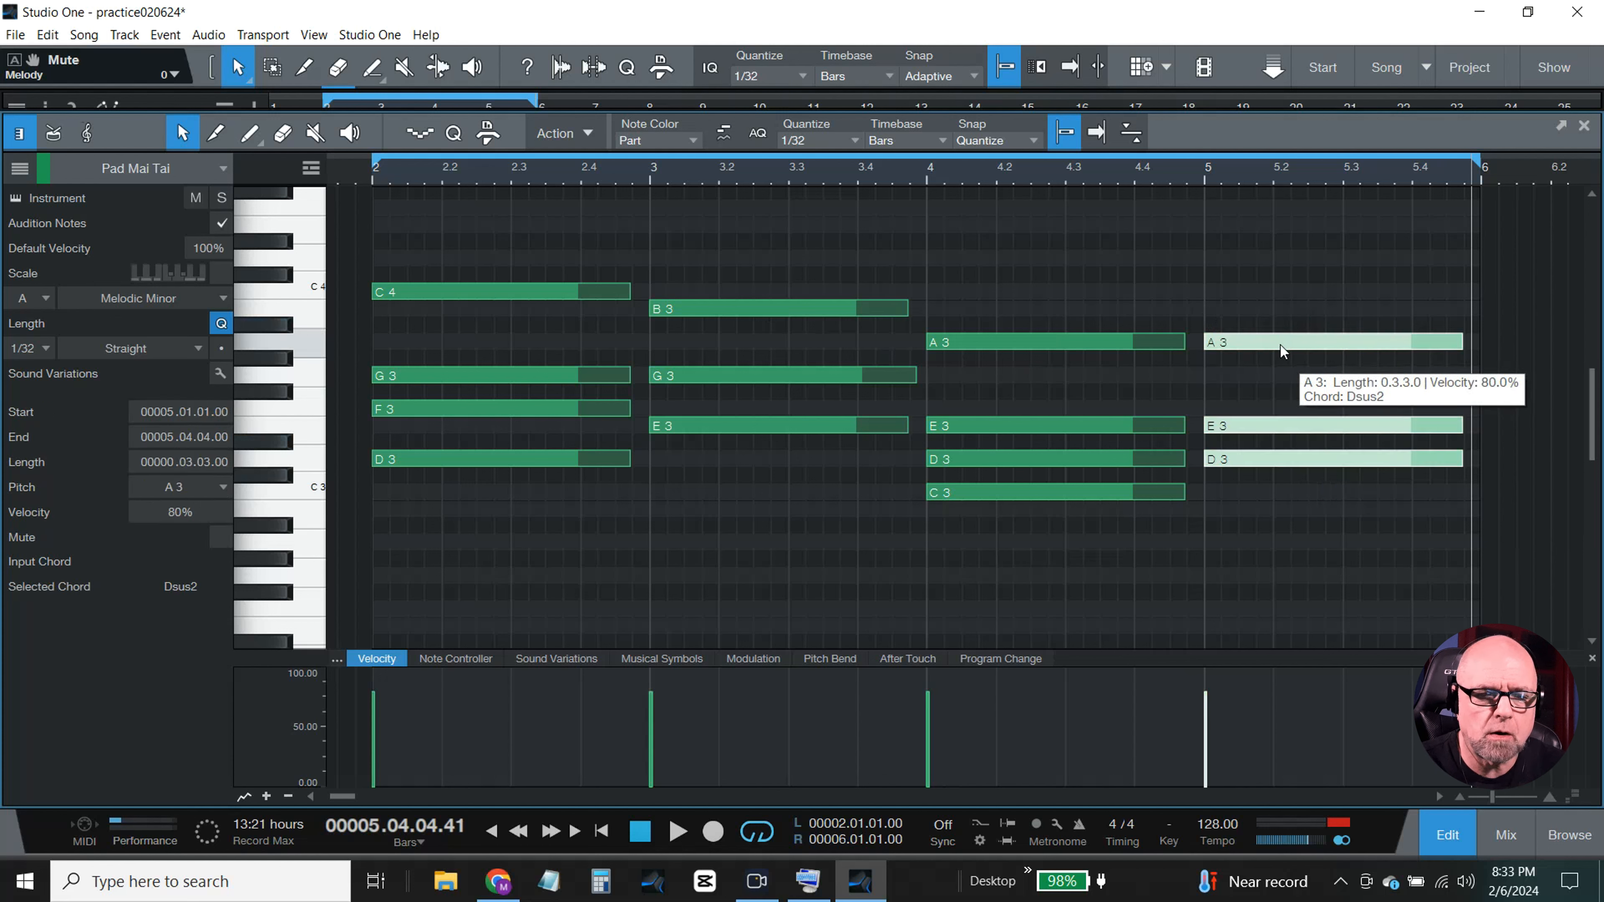
pyautogui.moveTo(1281, 346); pyautogui.dragTo(1281, 304)
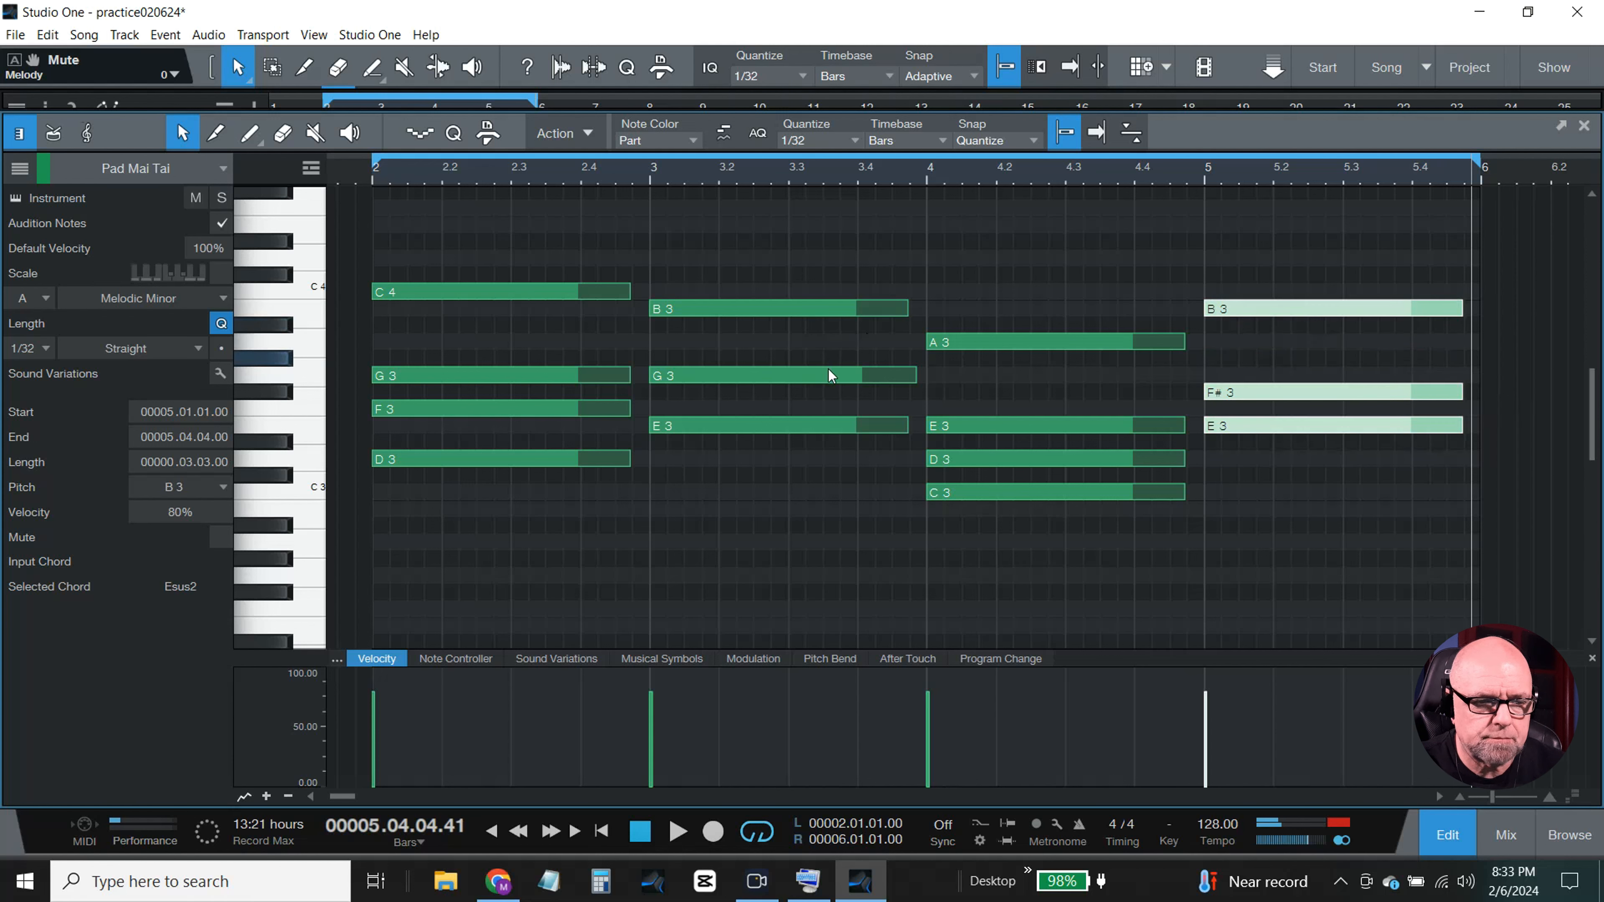
pyautogui.click(1325, 366)
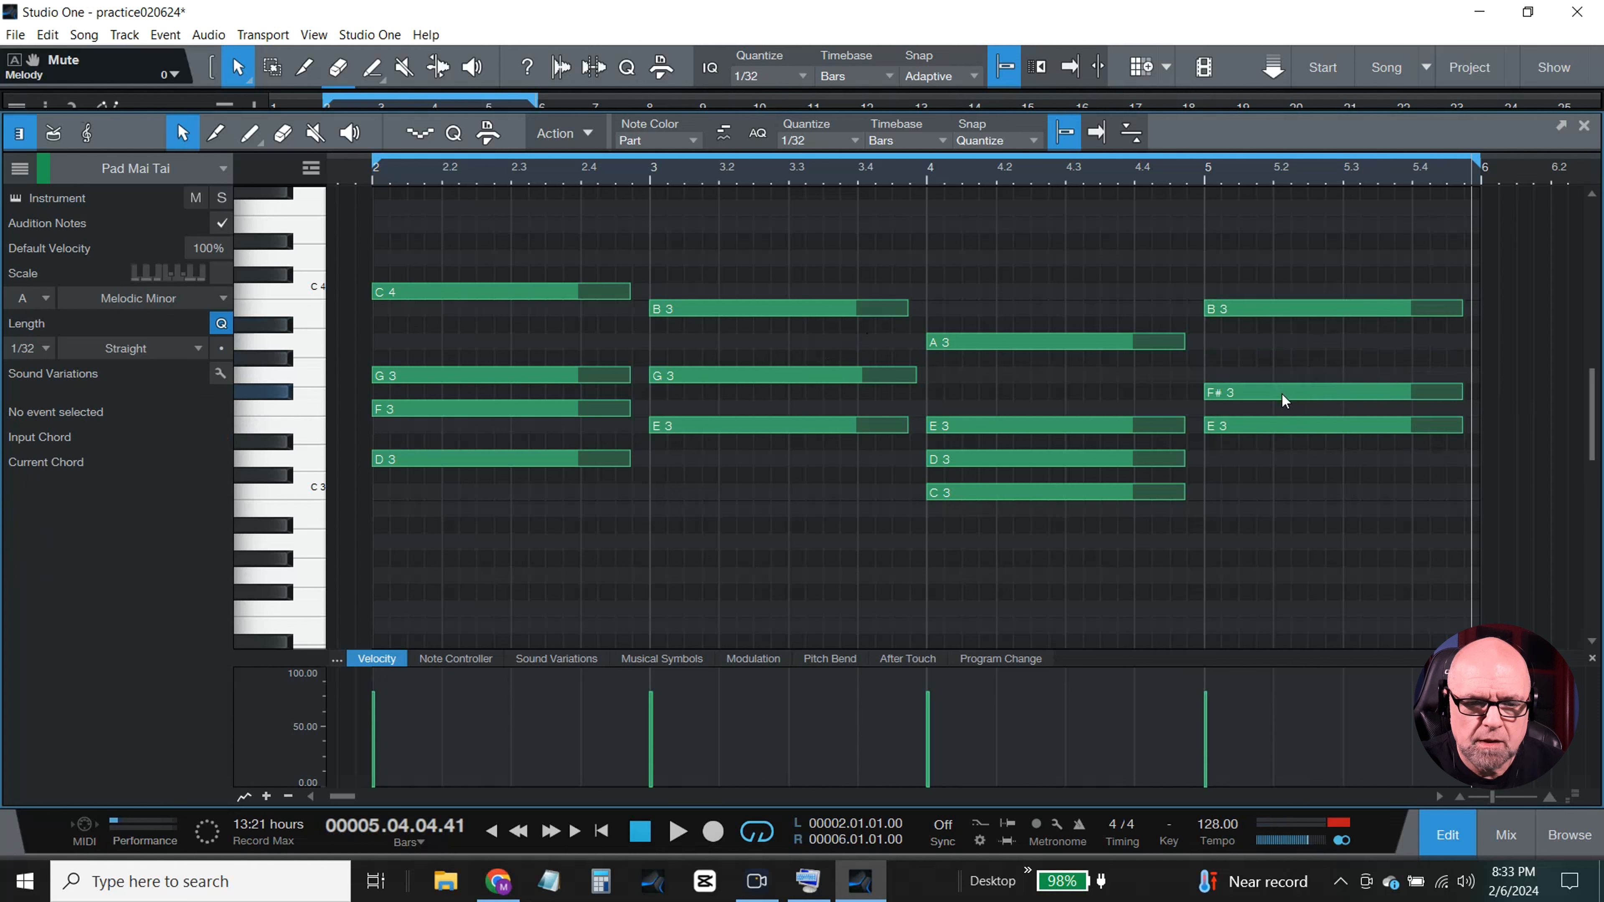
pyautogui.moveTo(1282, 392); pyautogui.dragTo(1282, 378)
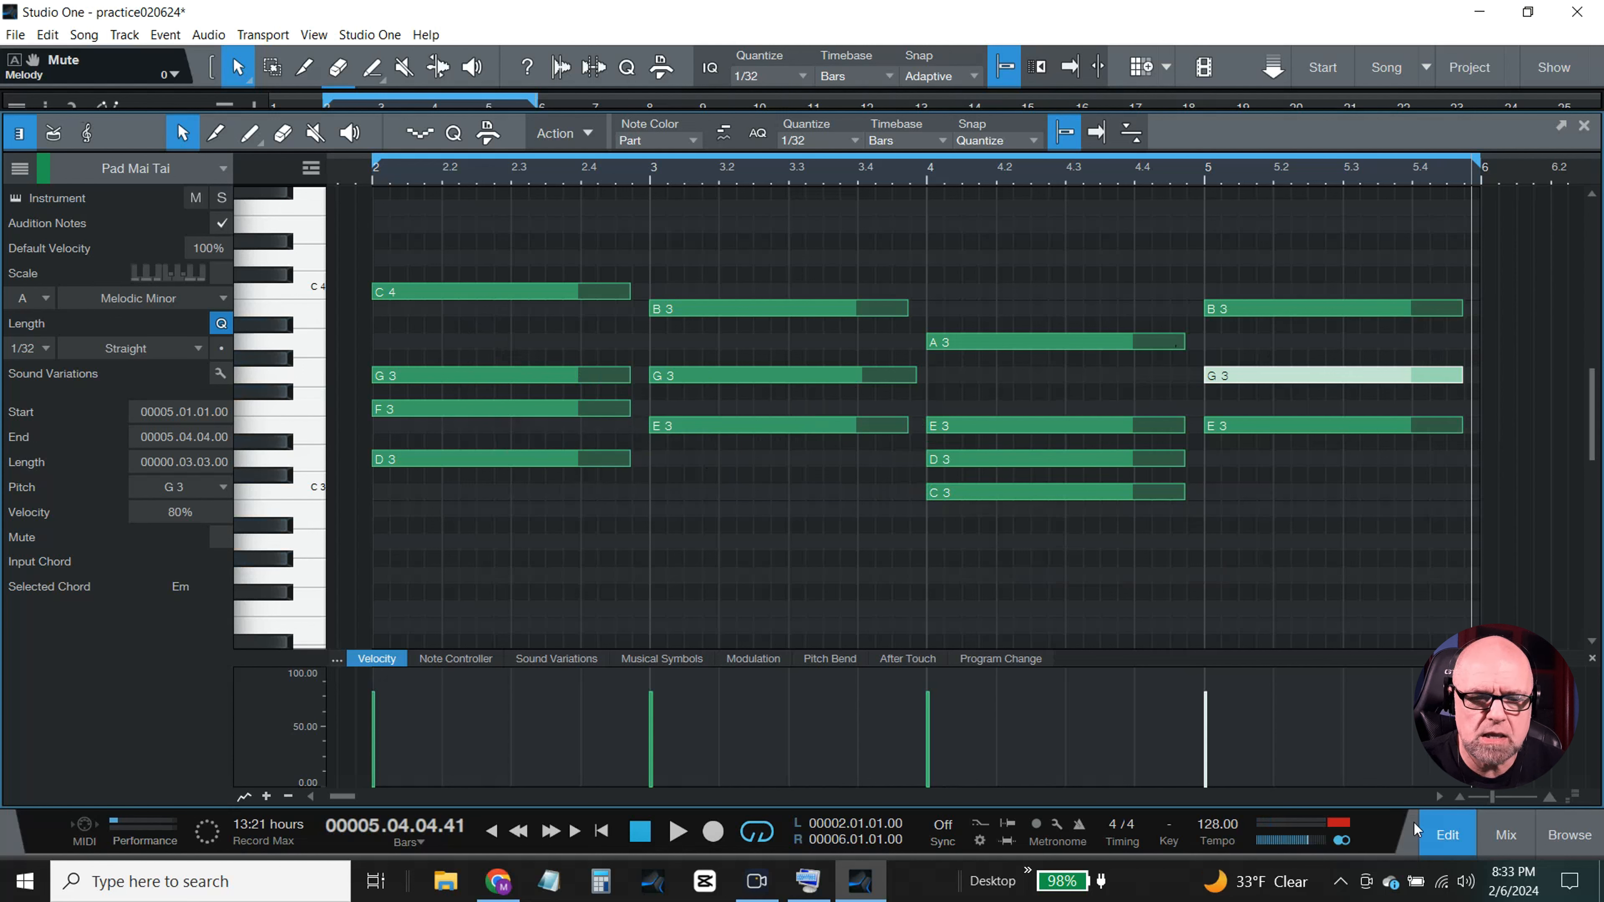
pyautogui.click(1434, 832)
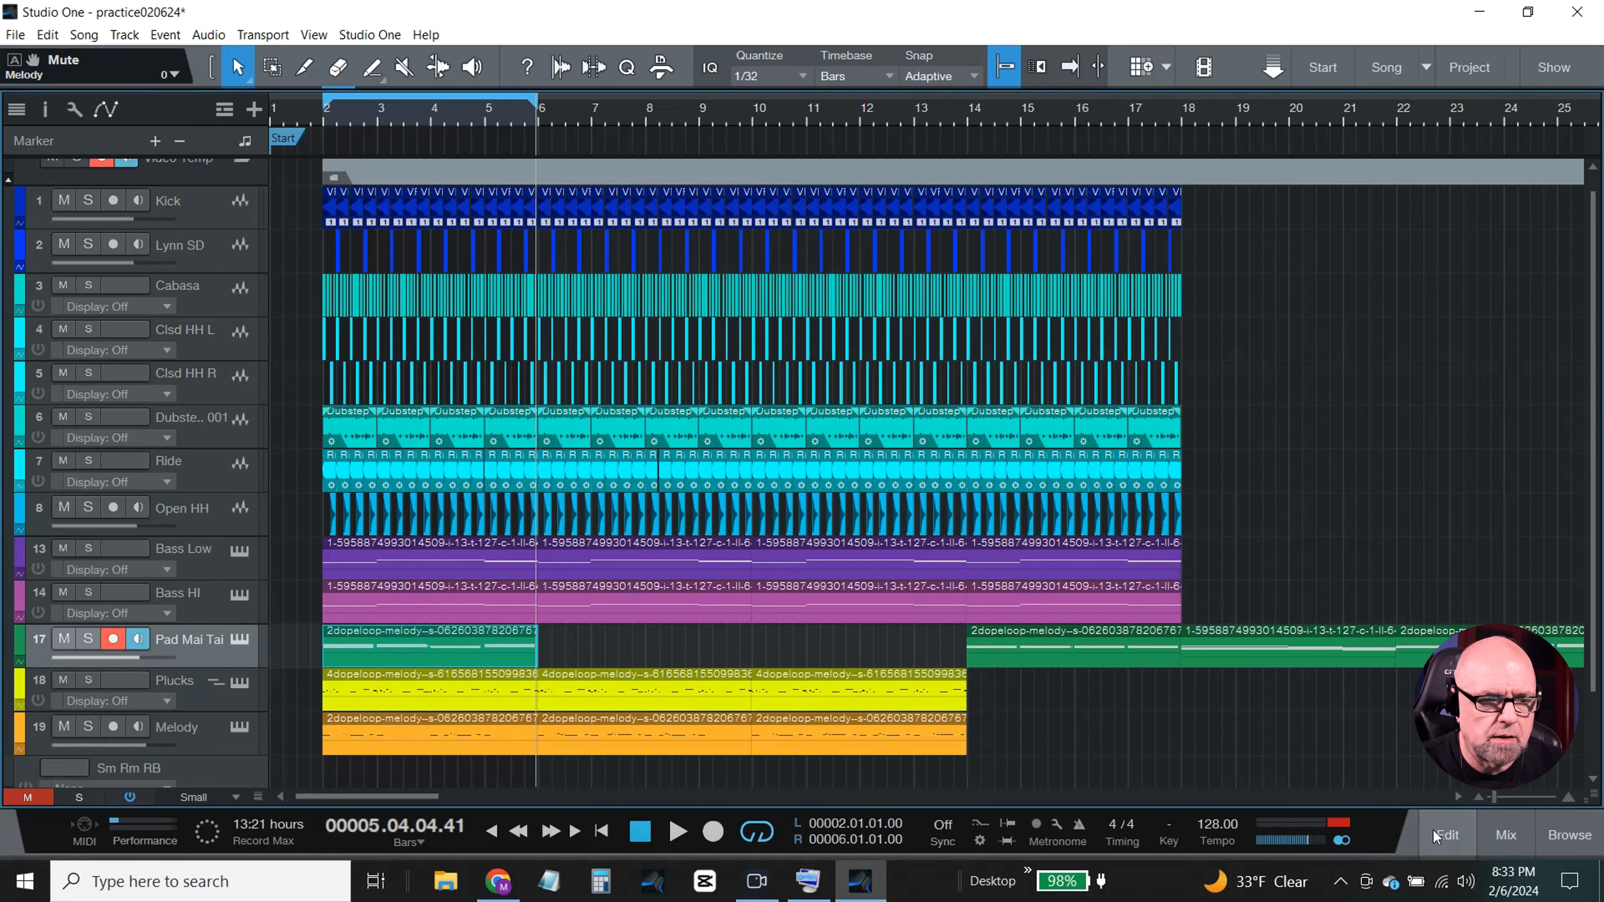
# - Mute Plucks and Melody in the mixer, solo Pad Mai Tai, and play the loop
pyautogui.click(1506, 835)
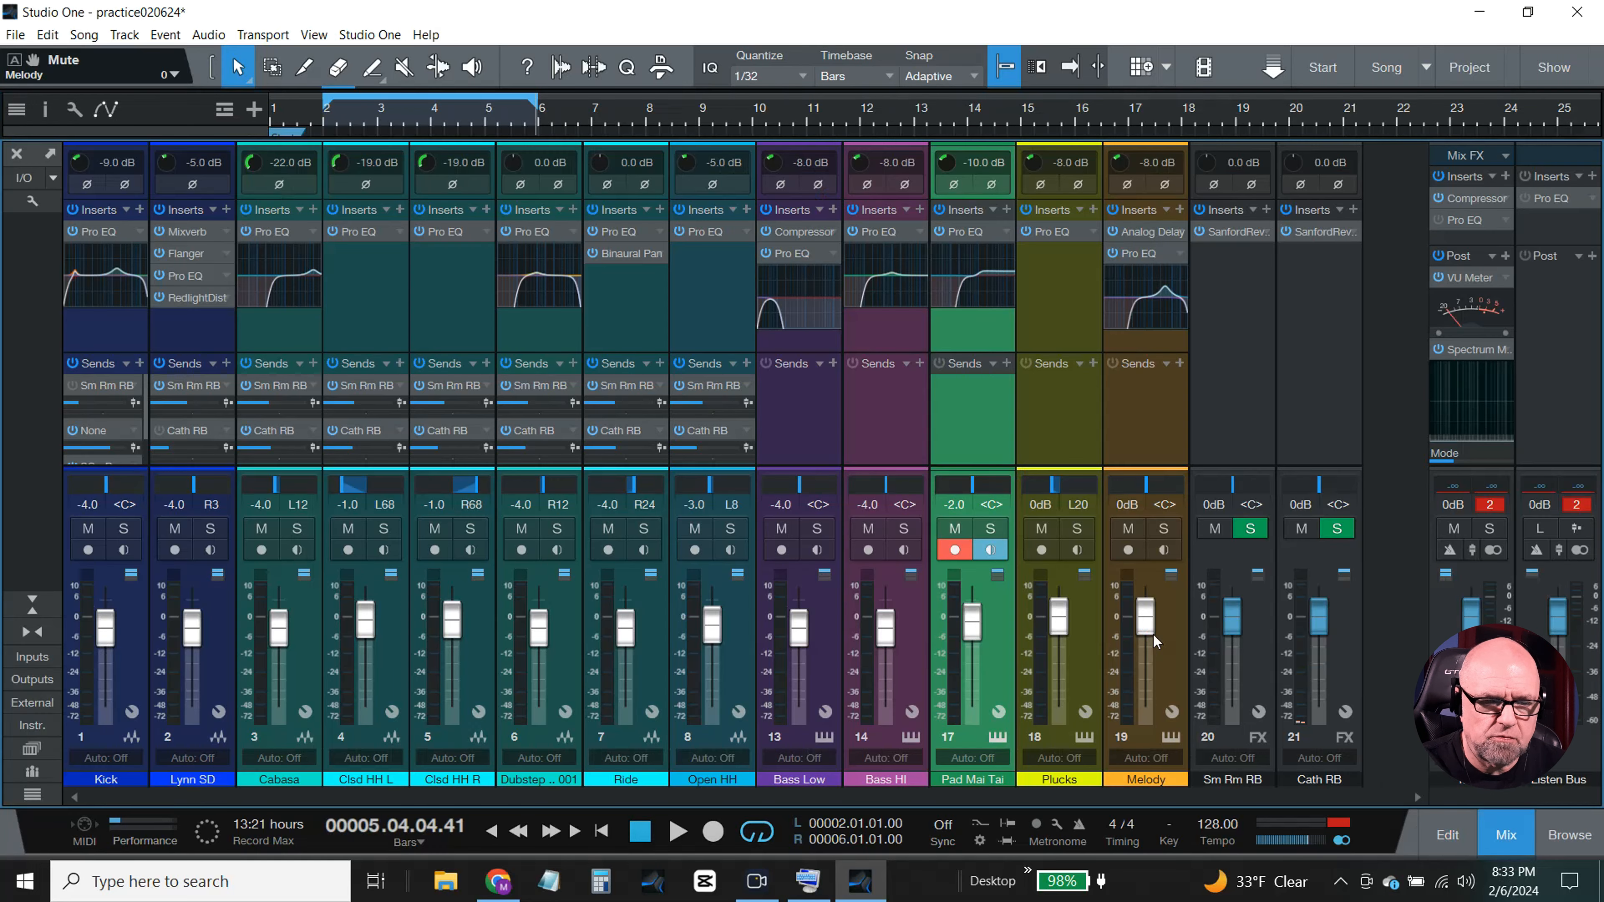
pyautogui.click(1041, 528)
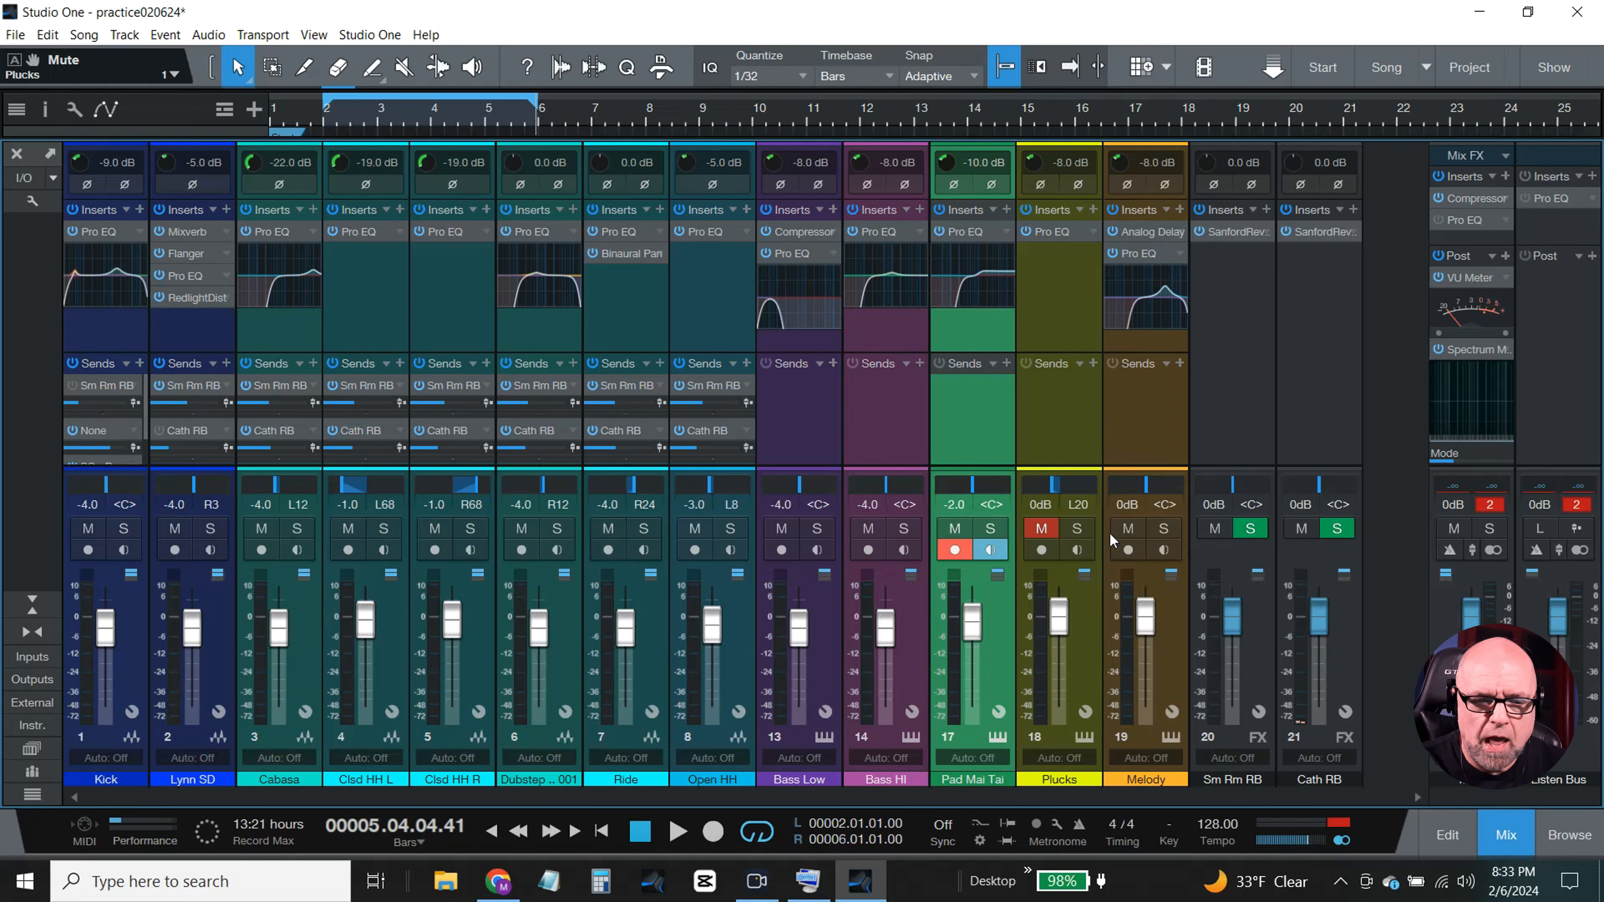
pyautogui.click(1128, 528)
pyautogui.click(990, 529)
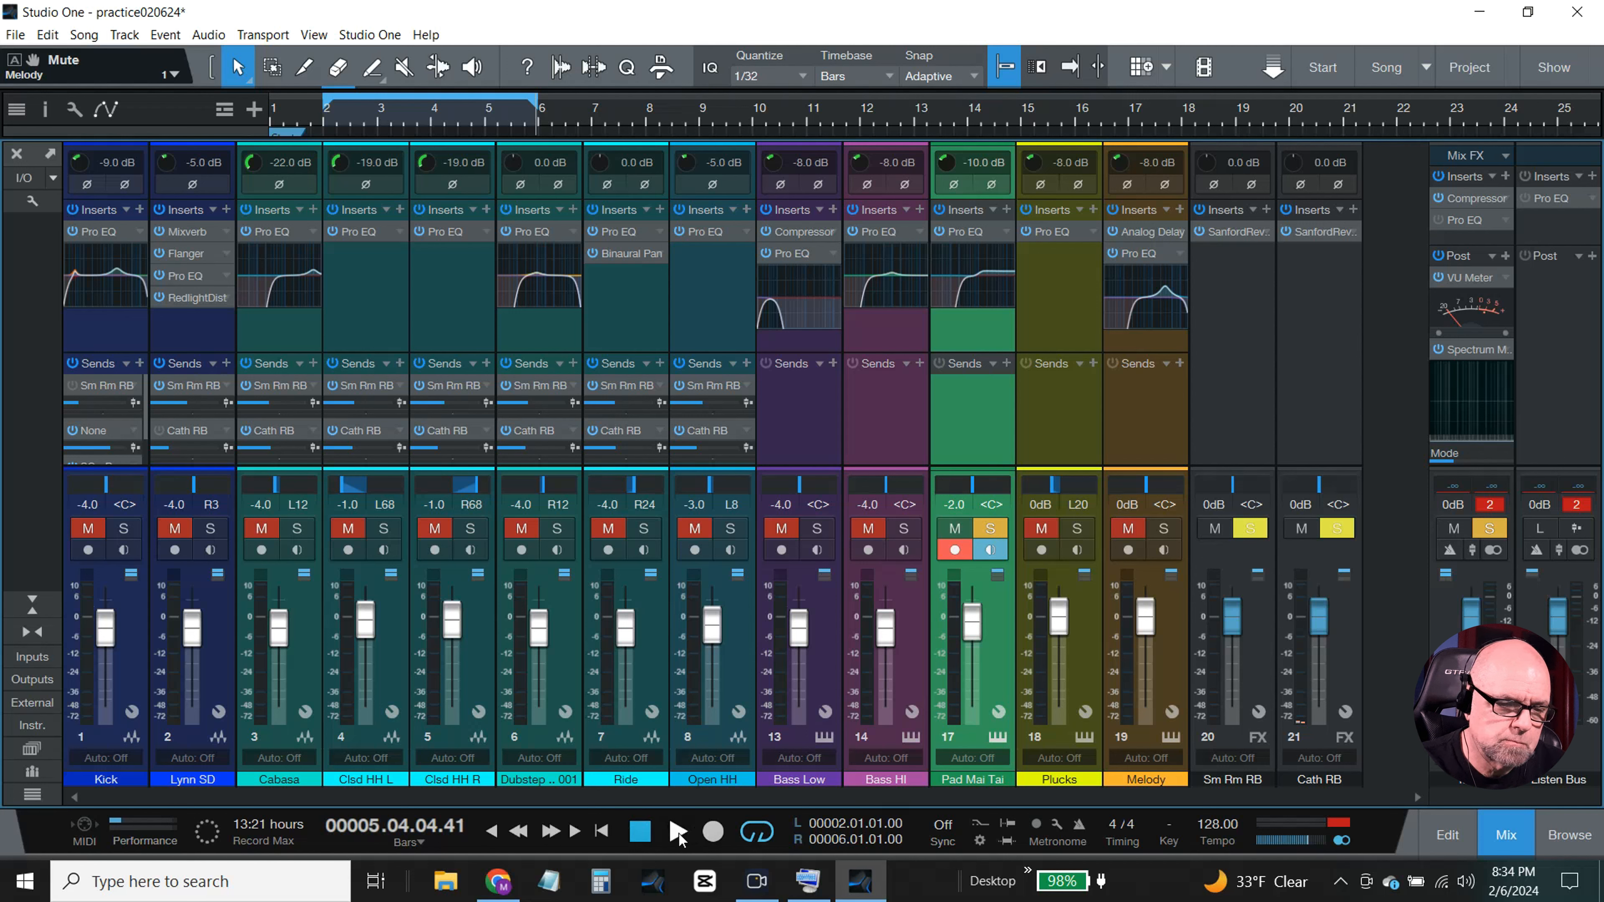
pyautogui.click(677, 833)
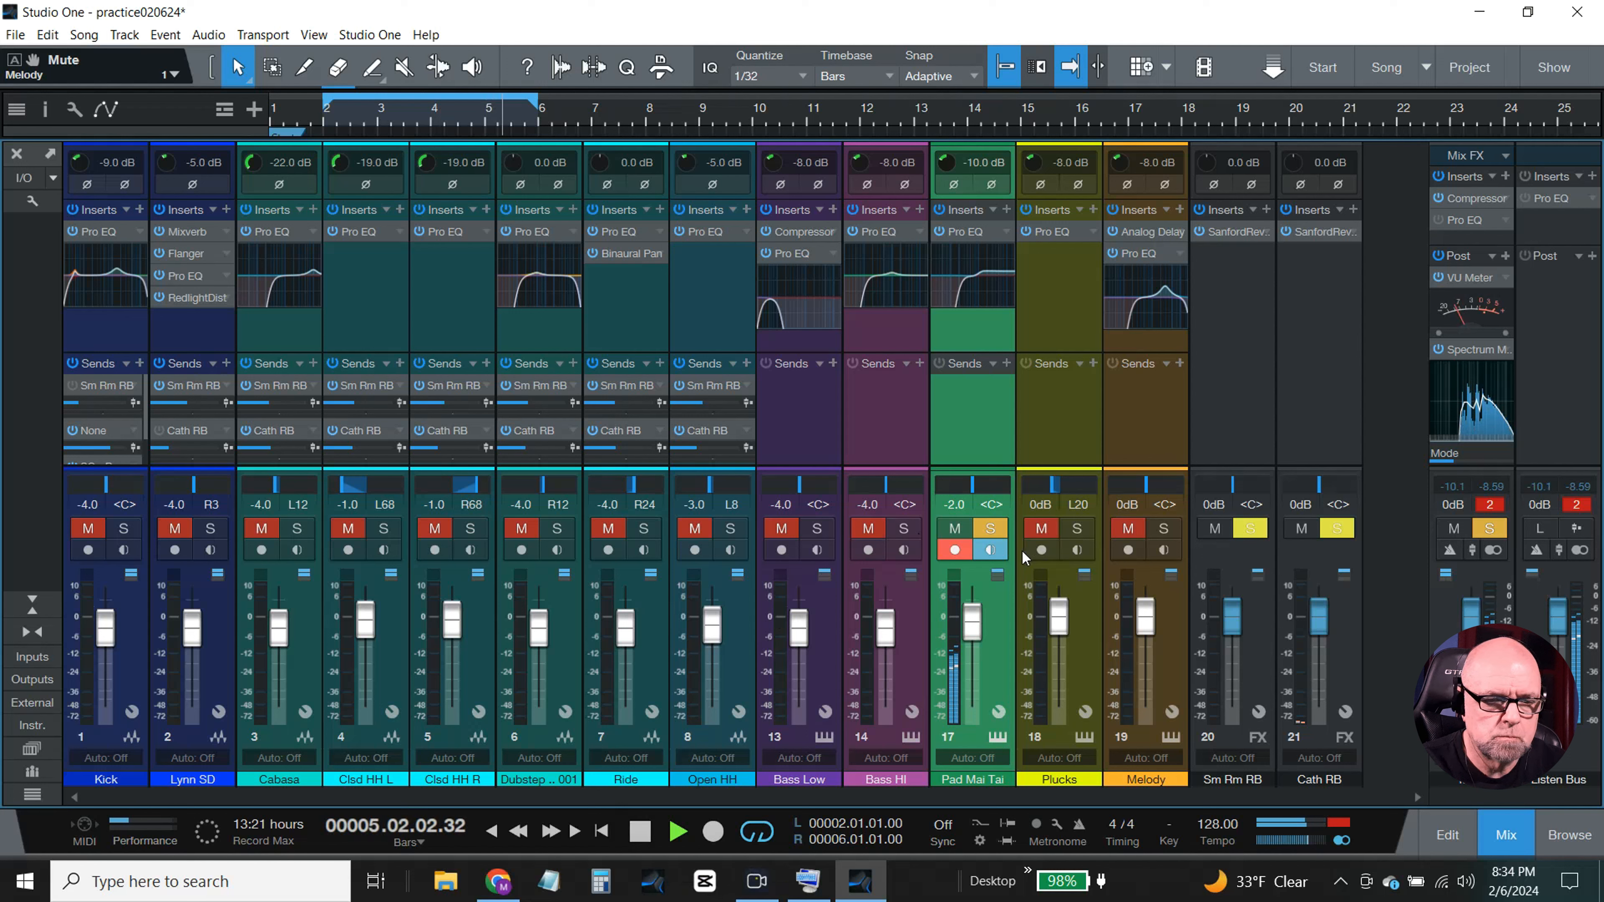
# - Unsolo Pad Mai Tai and bring Plucks and Melody back into the playing mix, then stop playback and close the mixer
pyautogui.click(991, 529)
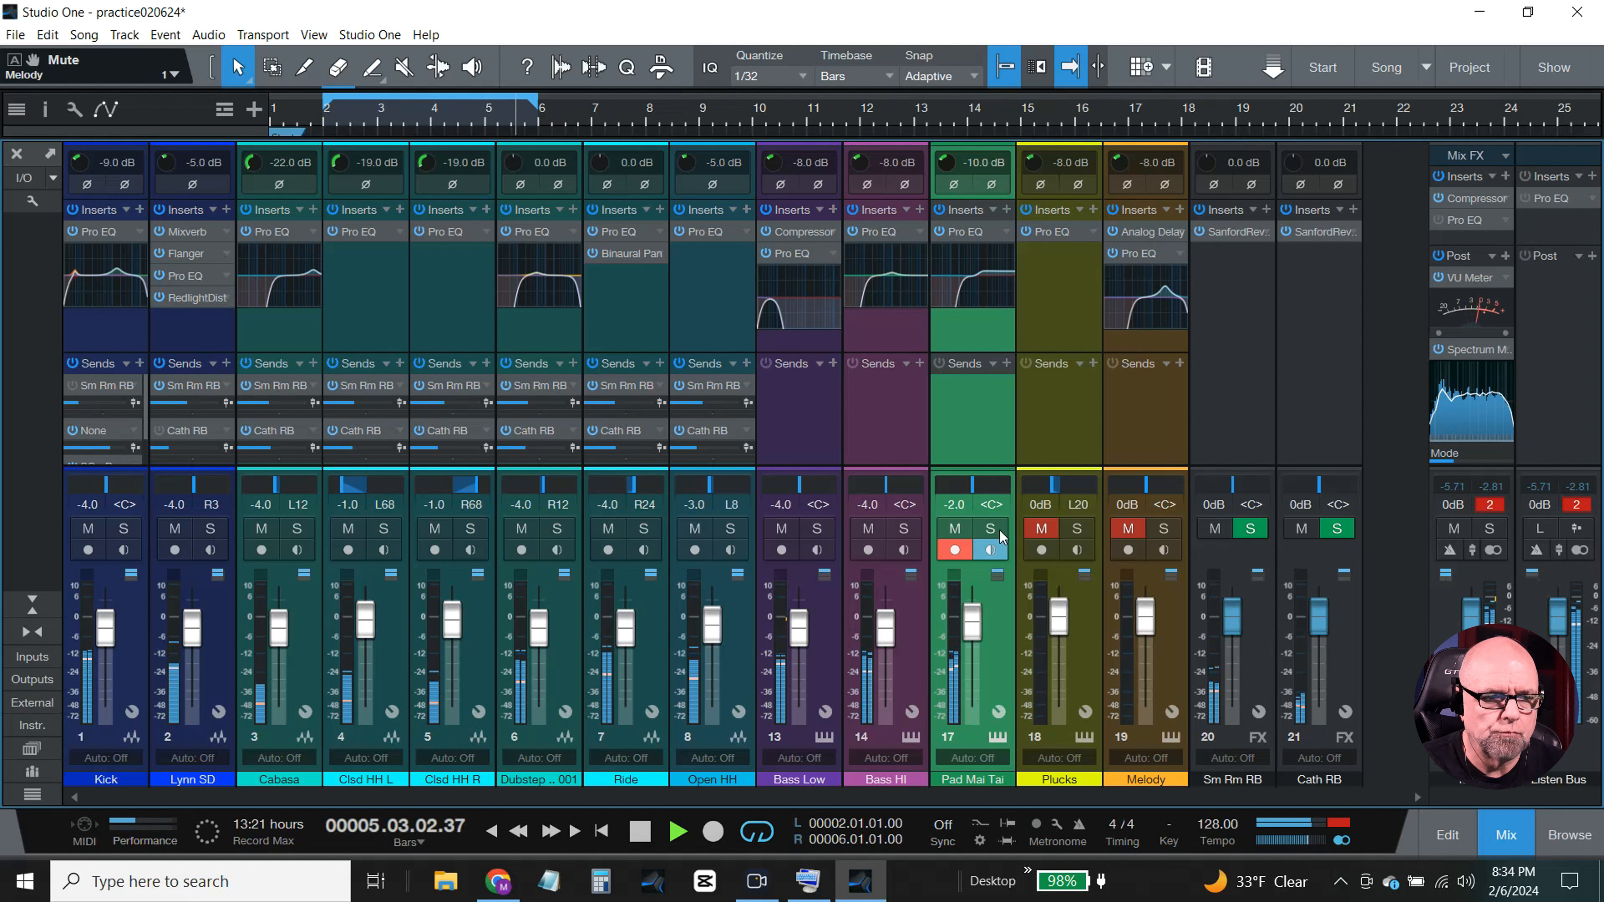
pyautogui.click(1050, 531)
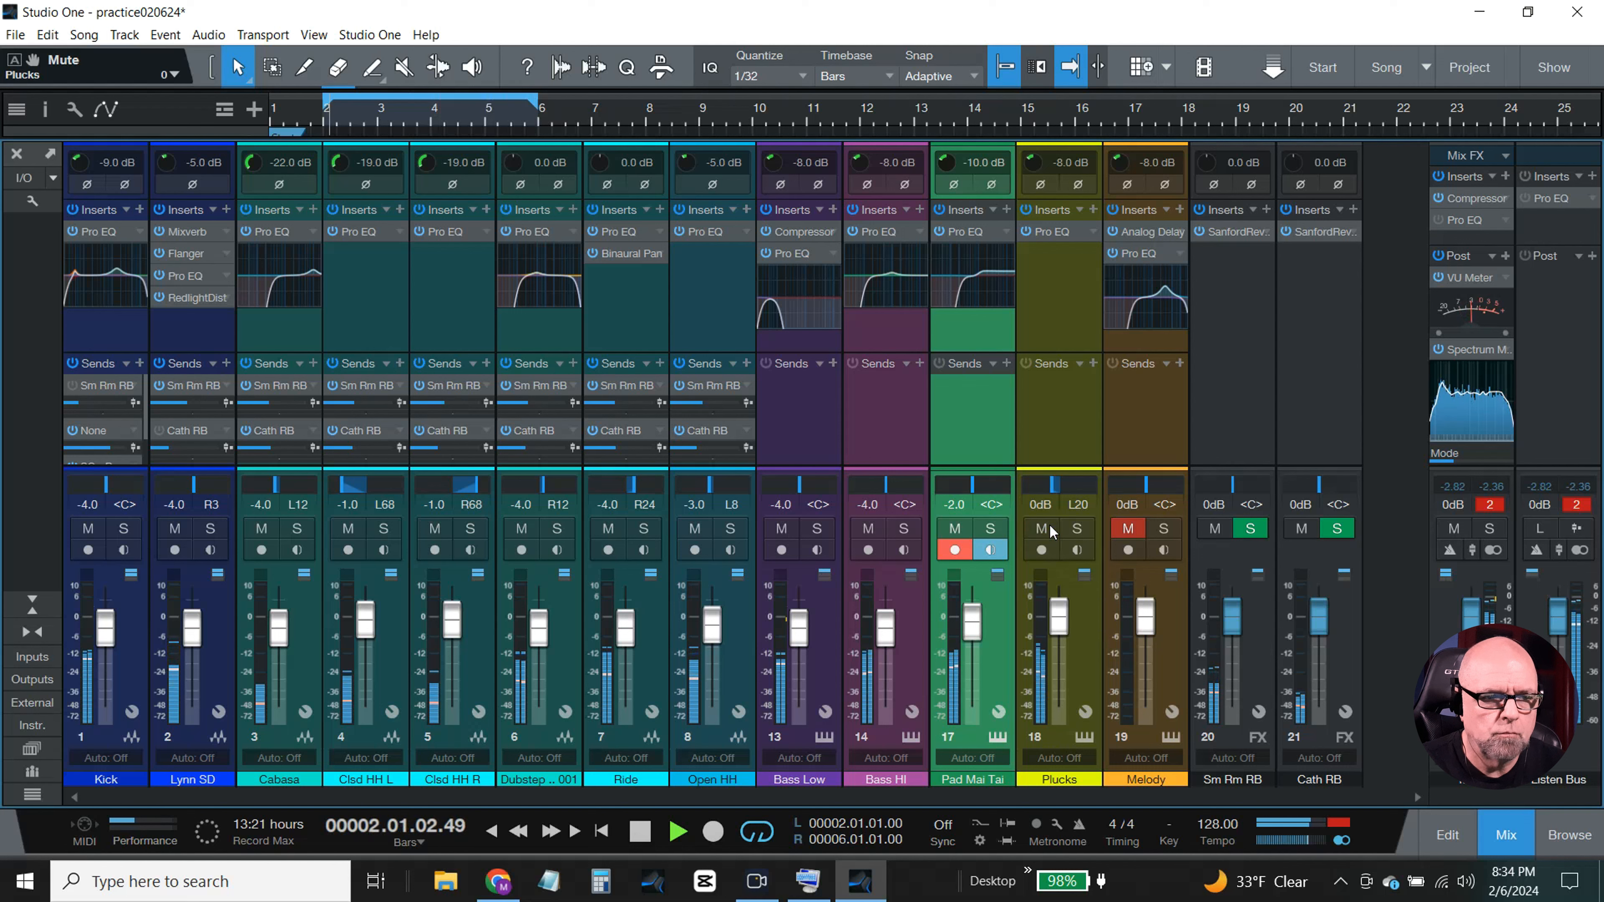
pyautogui.click(1123, 534)
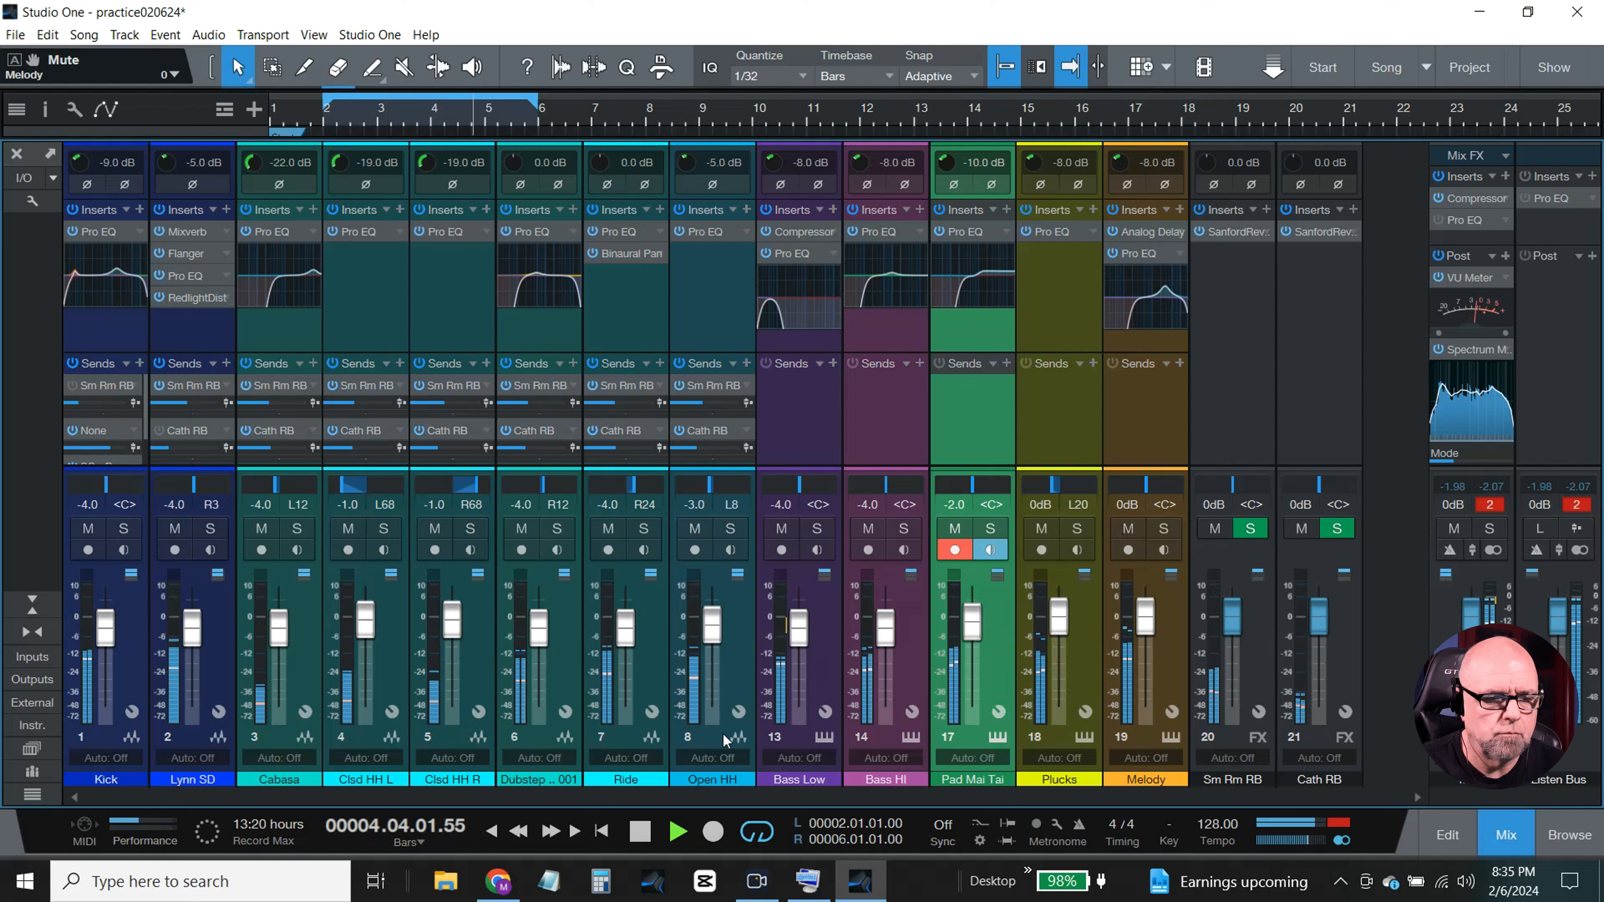
pyautogui.click(642, 832)
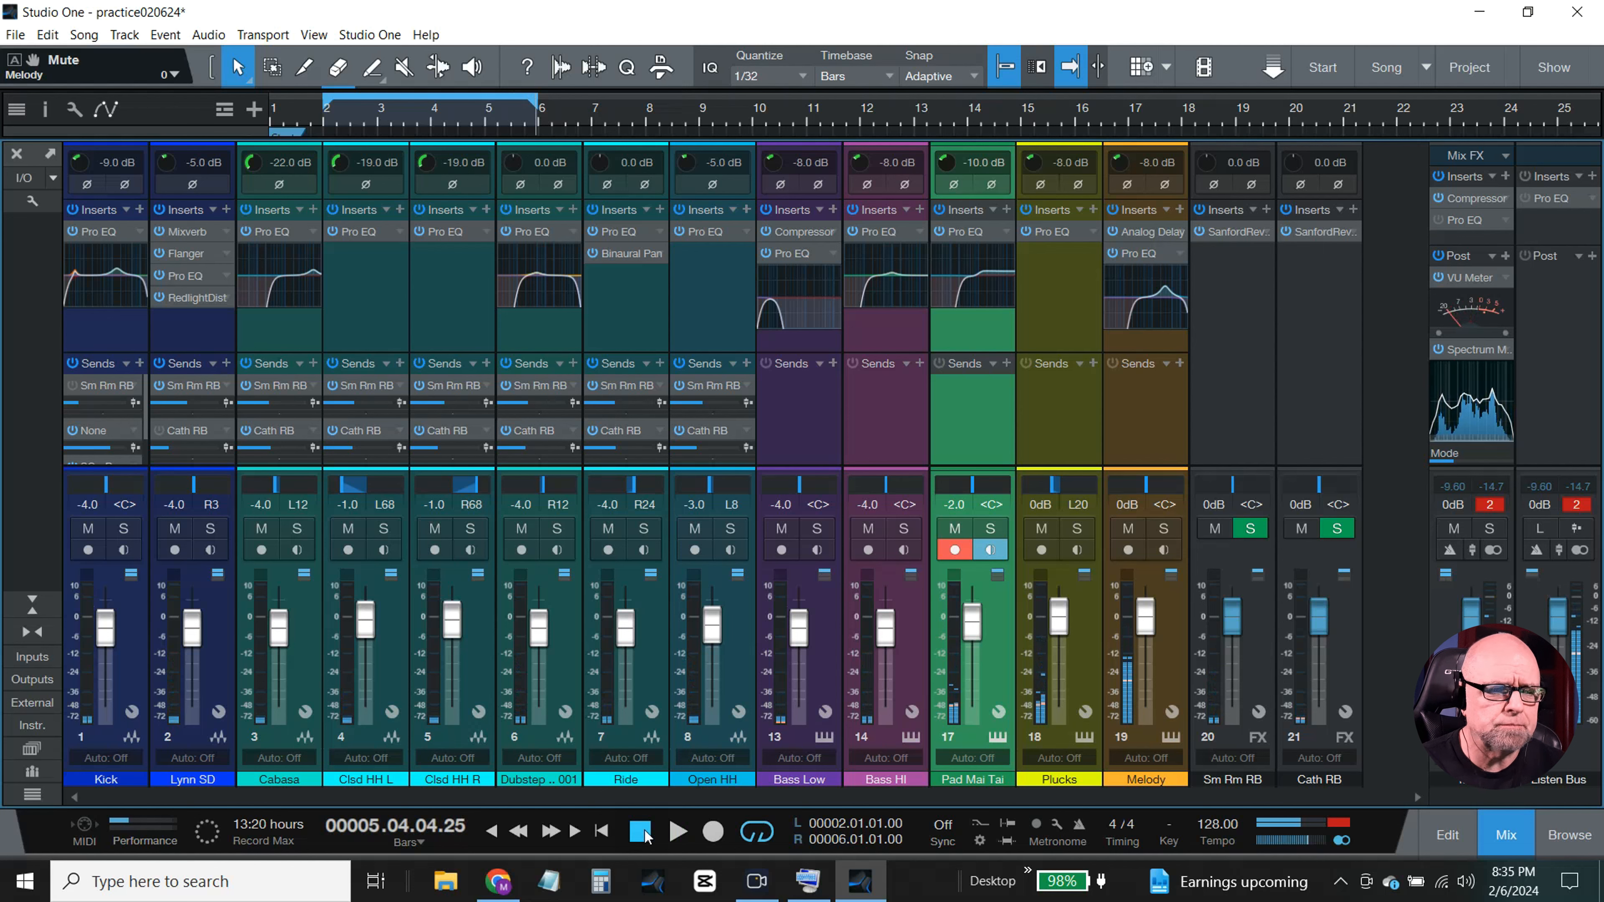
pyautogui.click(1501, 835)
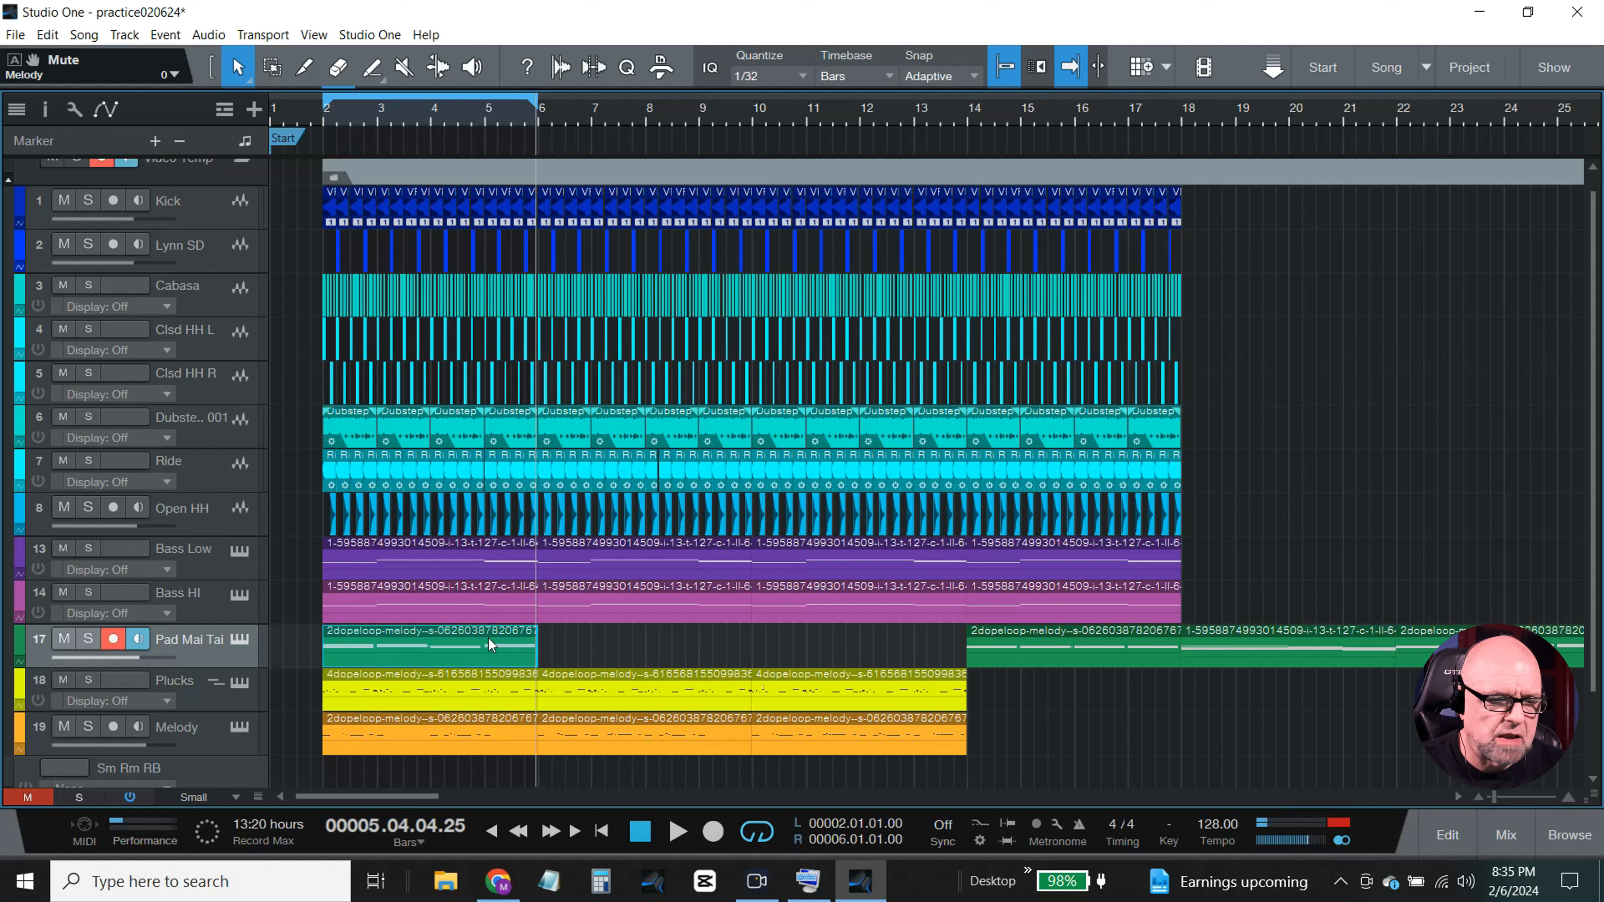
# - Move the Pad Mai Tai clip at bar 2 to bar 14 on Plucks, and the pad clip at bar 22 to bar 2
pyautogui.moveTo(485, 637); pyautogui.dragTo(1127, 705)
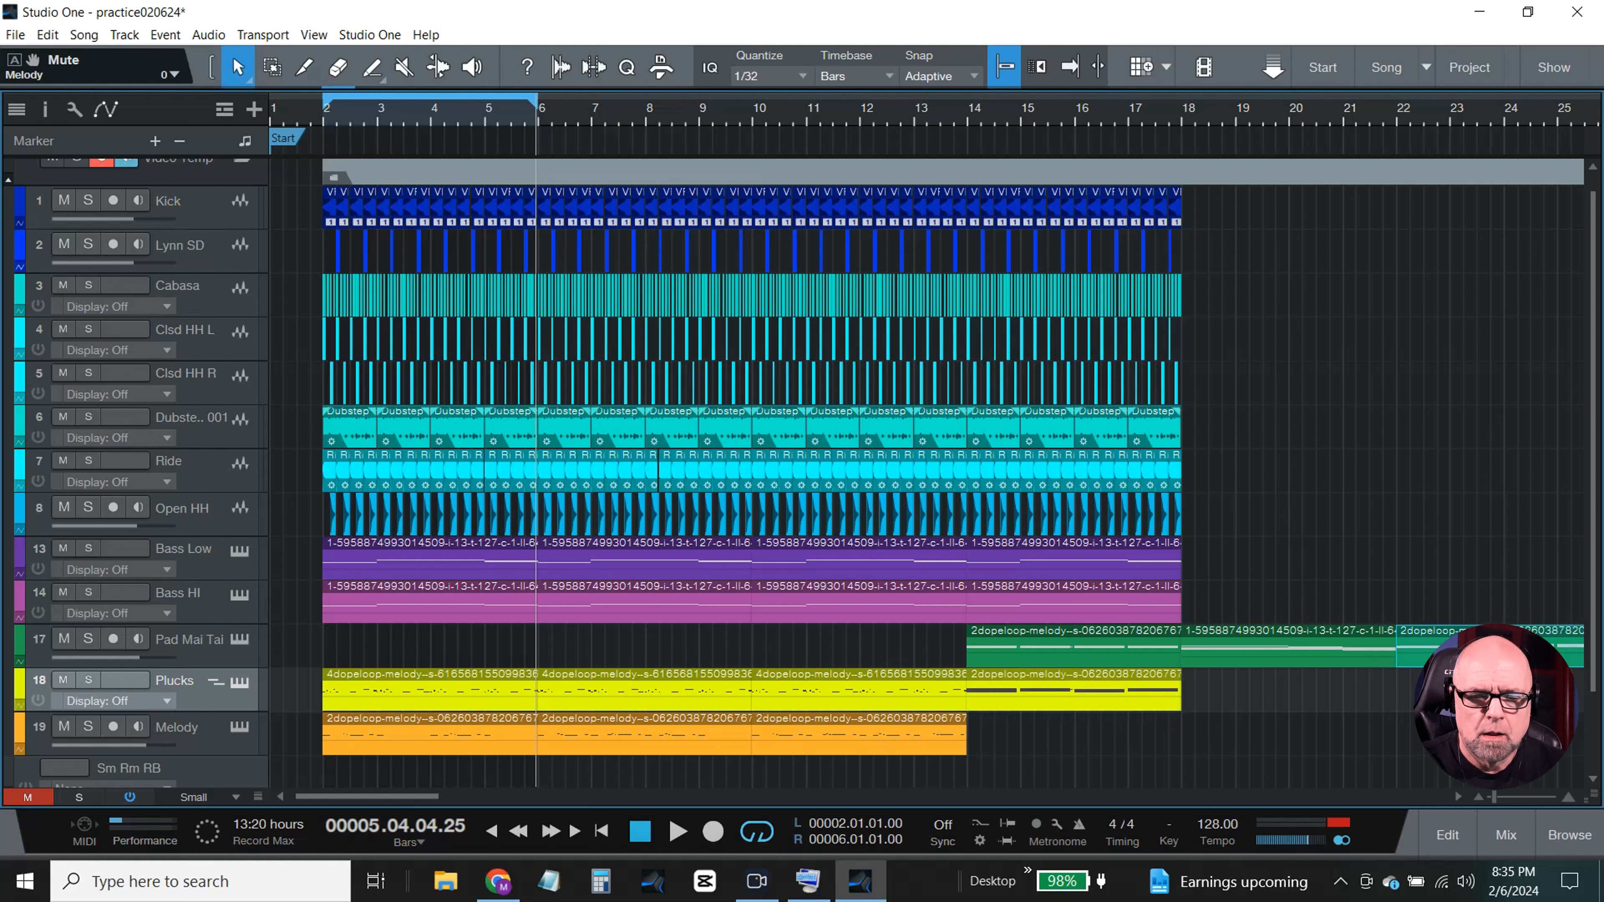
pyautogui.moveTo(1053, 645); pyautogui.dragTo(408, 640)
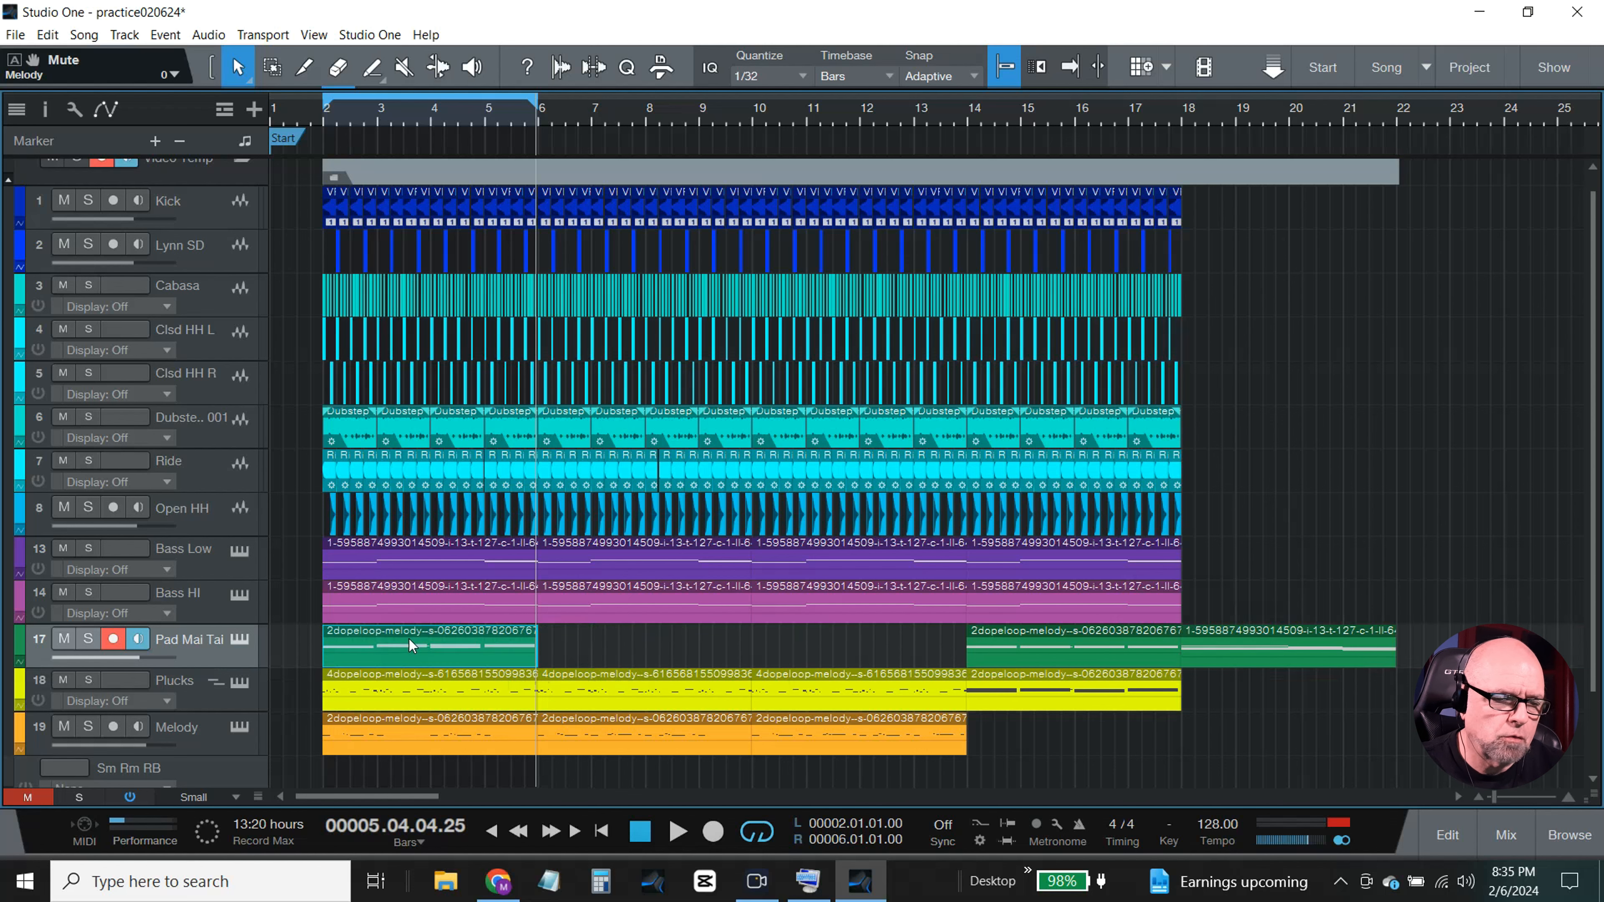
# - Open the Pad Mai Tai clip at bar 2, review its chords, and close the note editor
pyautogui.doubleClick(436, 654)
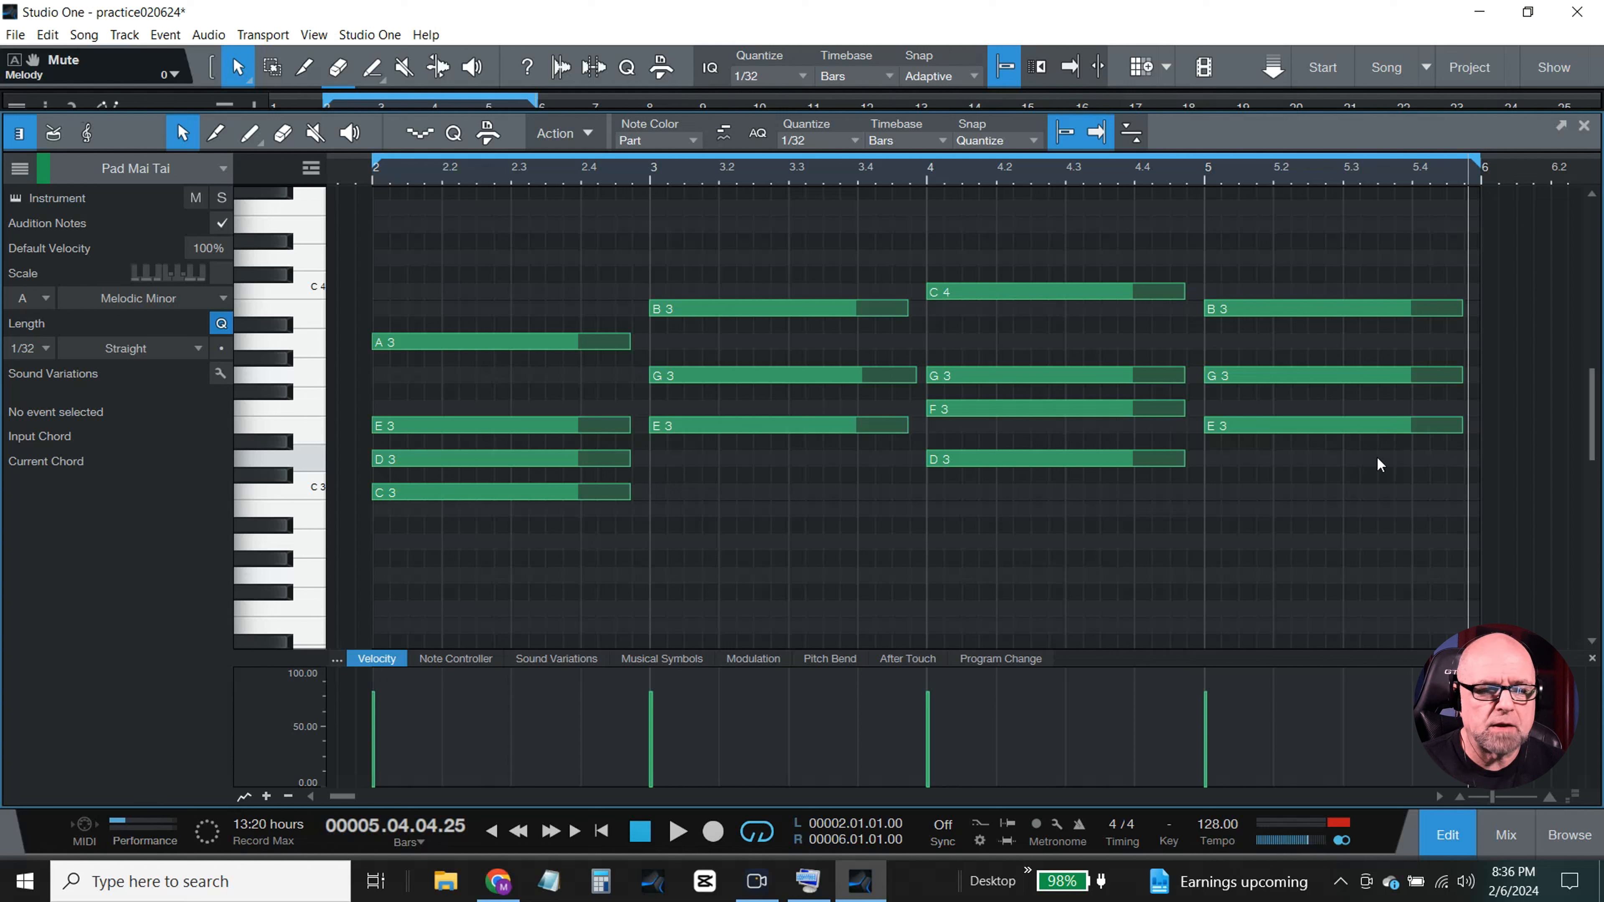
pyautogui.moveTo(478, 336)
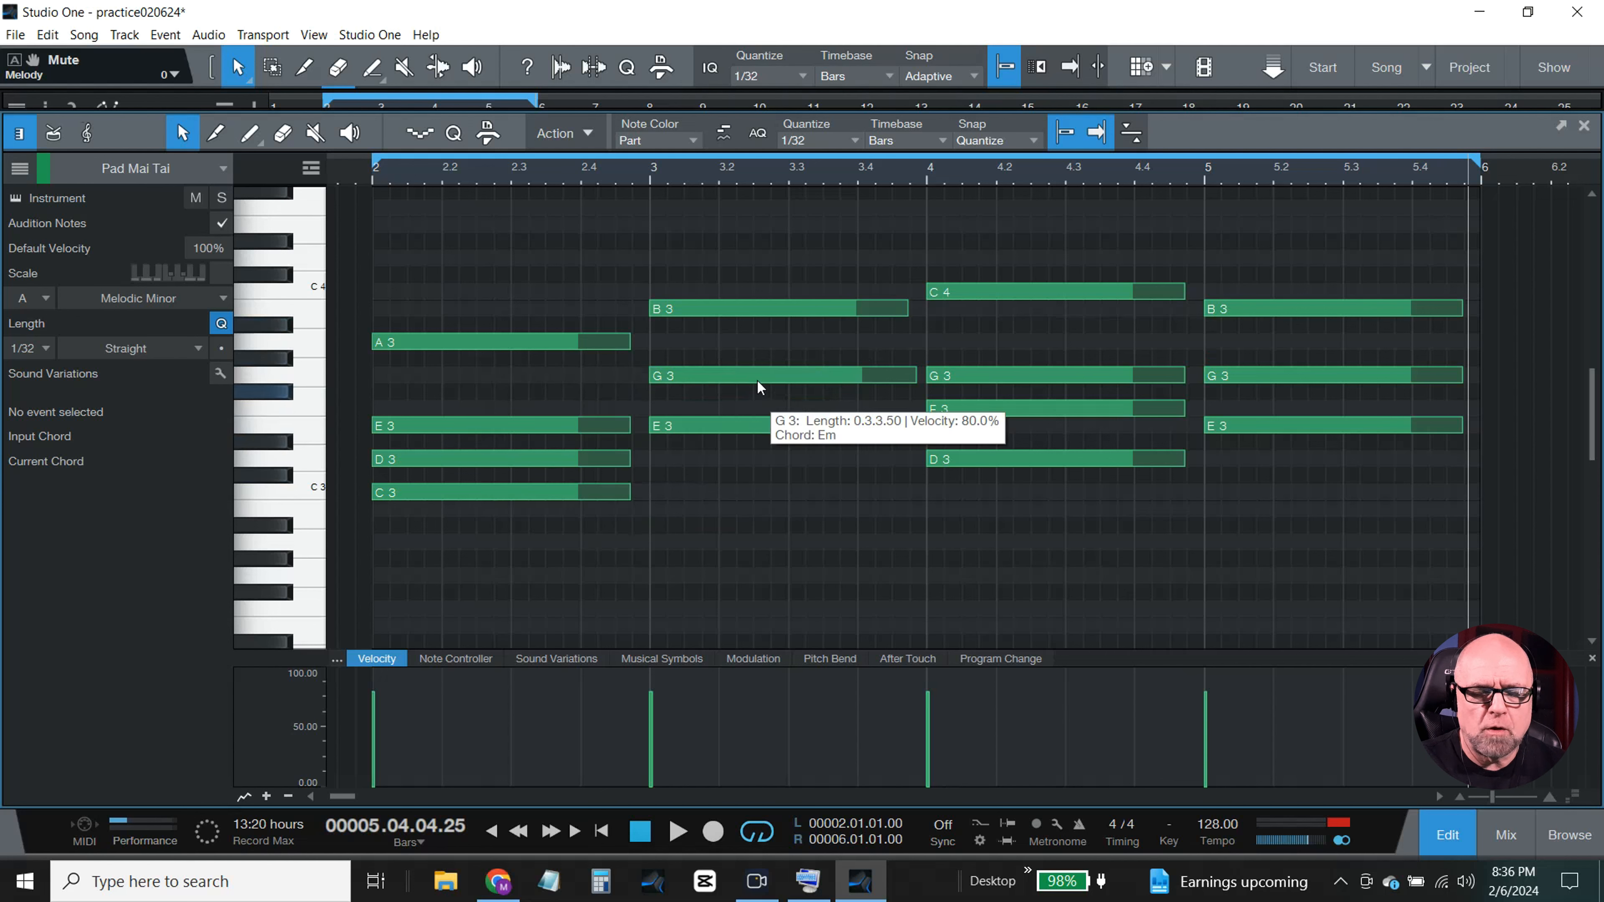
pyautogui.moveTo(1327, 307)
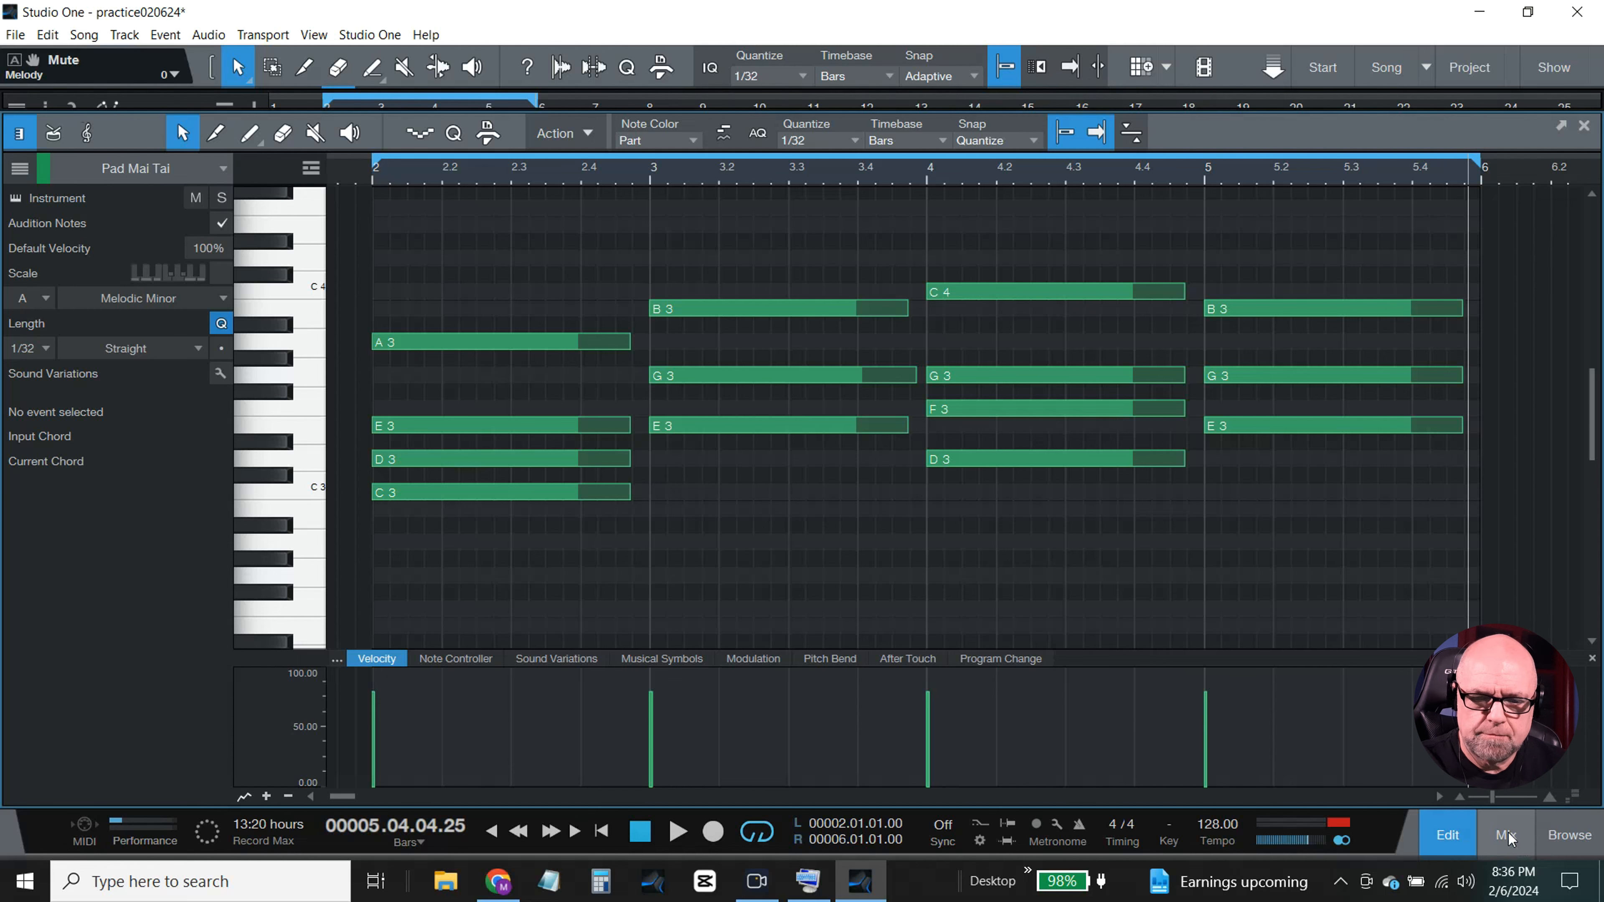
pyautogui.click(1452, 835)
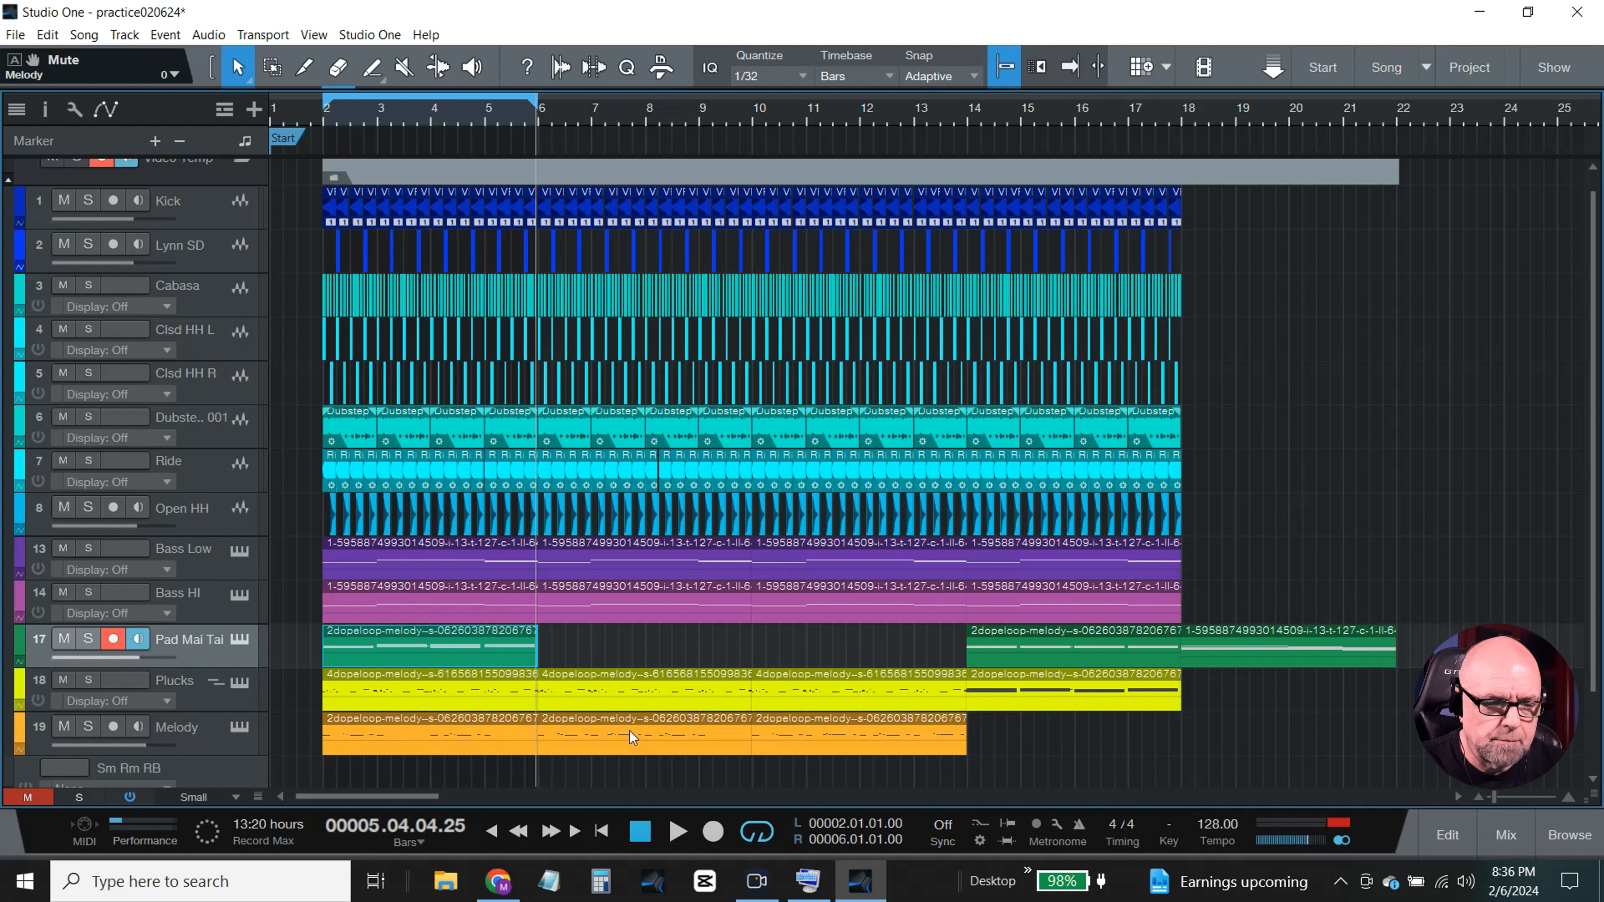
# - Move the Melody clips at bars 6, 2 and 10 to bars 18, 14 and 2, then place a duplicate of the last at bar 10
pyautogui.moveTo(629, 731); pyautogui.dragTo(1272, 723)
pyautogui.moveTo(367, 740); pyautogui.dragTo(1005, 732)
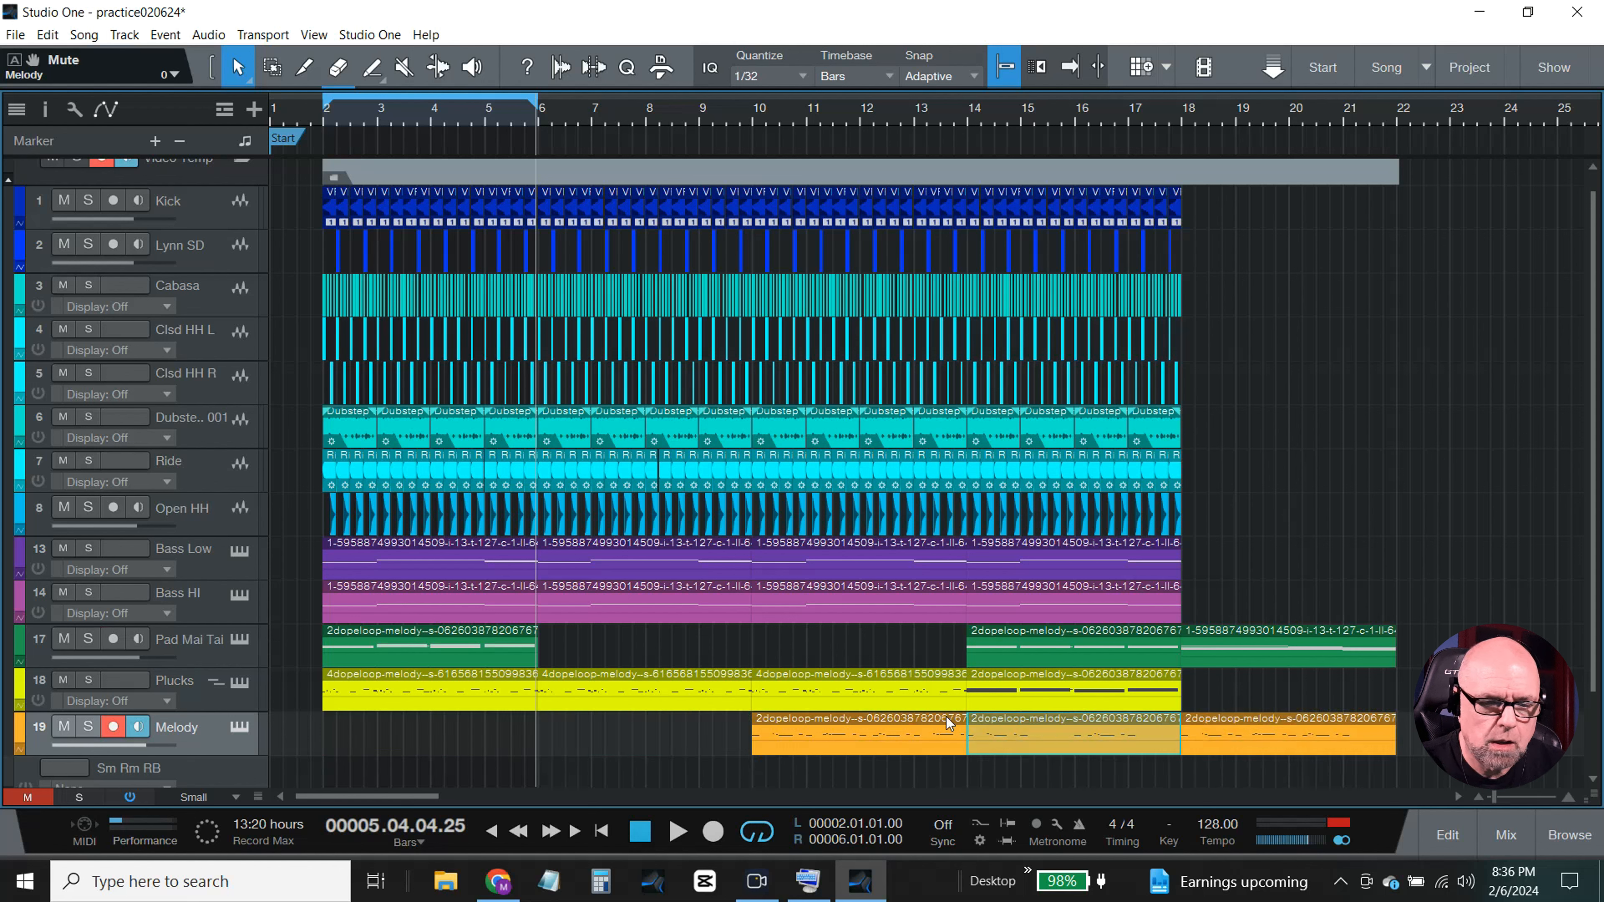
pyautogui.moveTo(828, 733); pyautogui.dragTo(474, 741)
pyautogui.press('d')
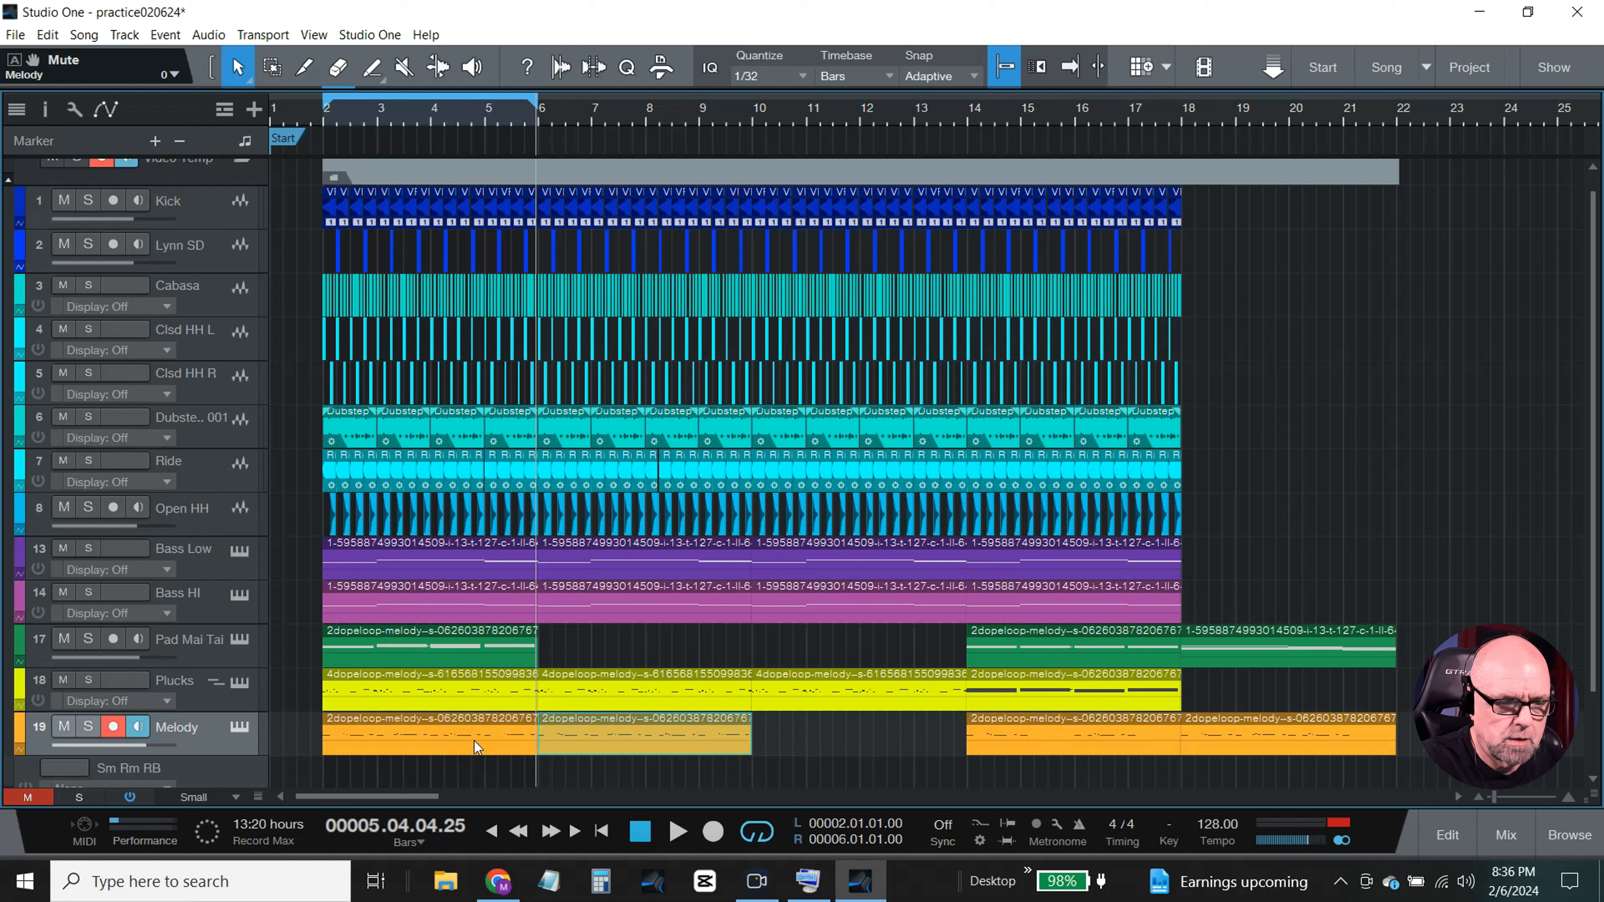
pyautogui.moveTo(647, 735); pyautogui.dragTo(818, 743)
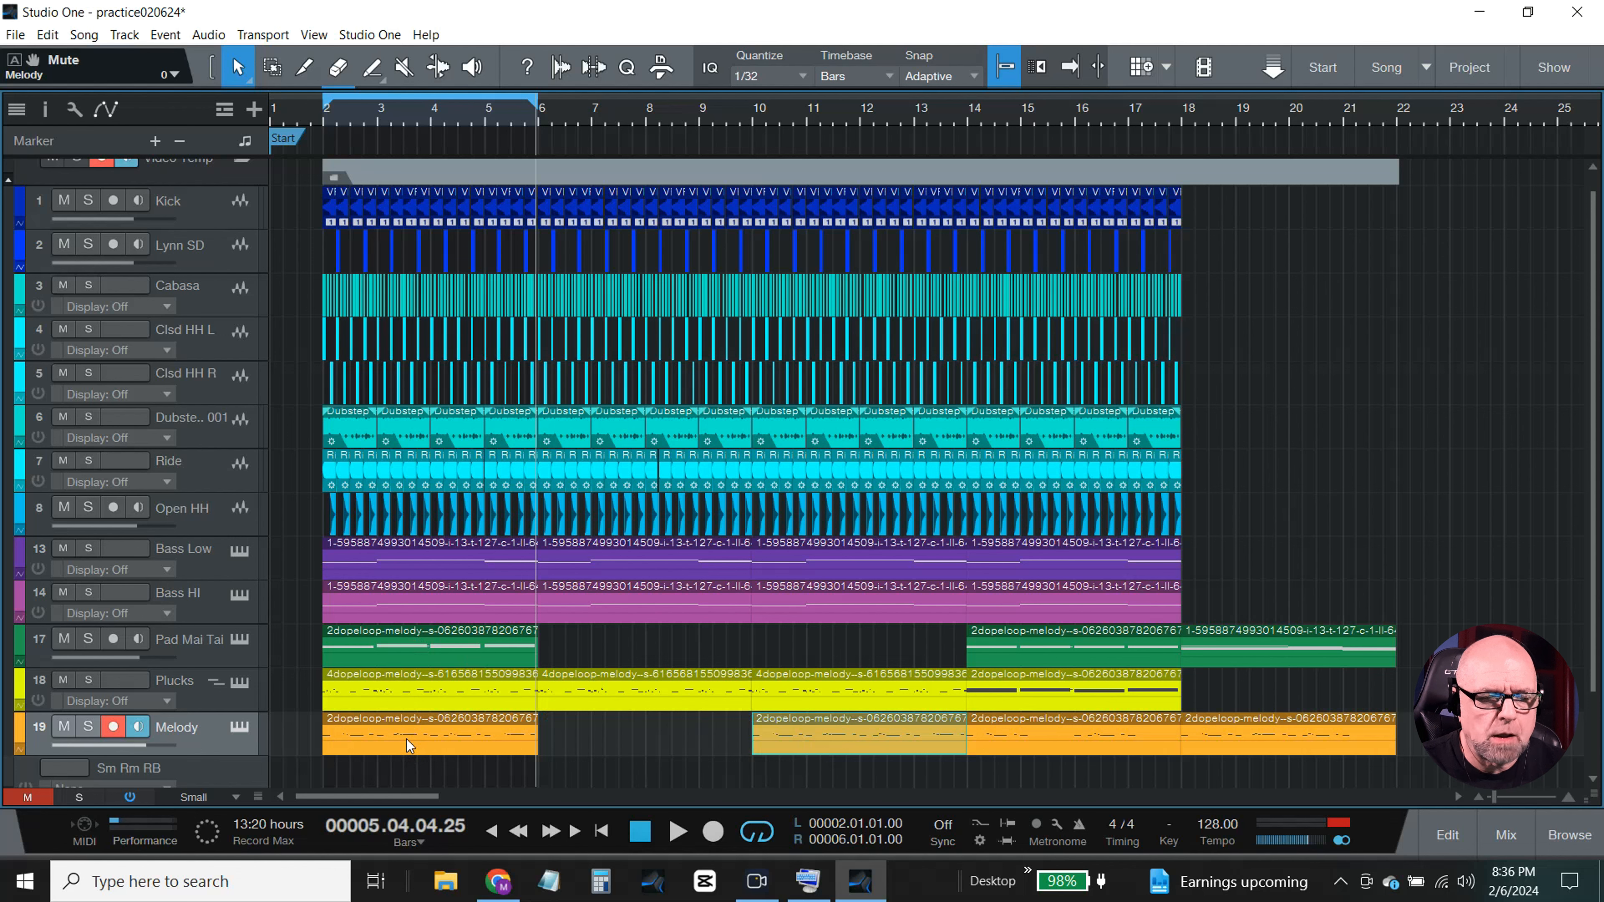
# - Check the top notes of the chords in bars 2 and 3 of the first Pad Mai Tai clip, then close the editor
pyautogui.doubleClick(396, 651)
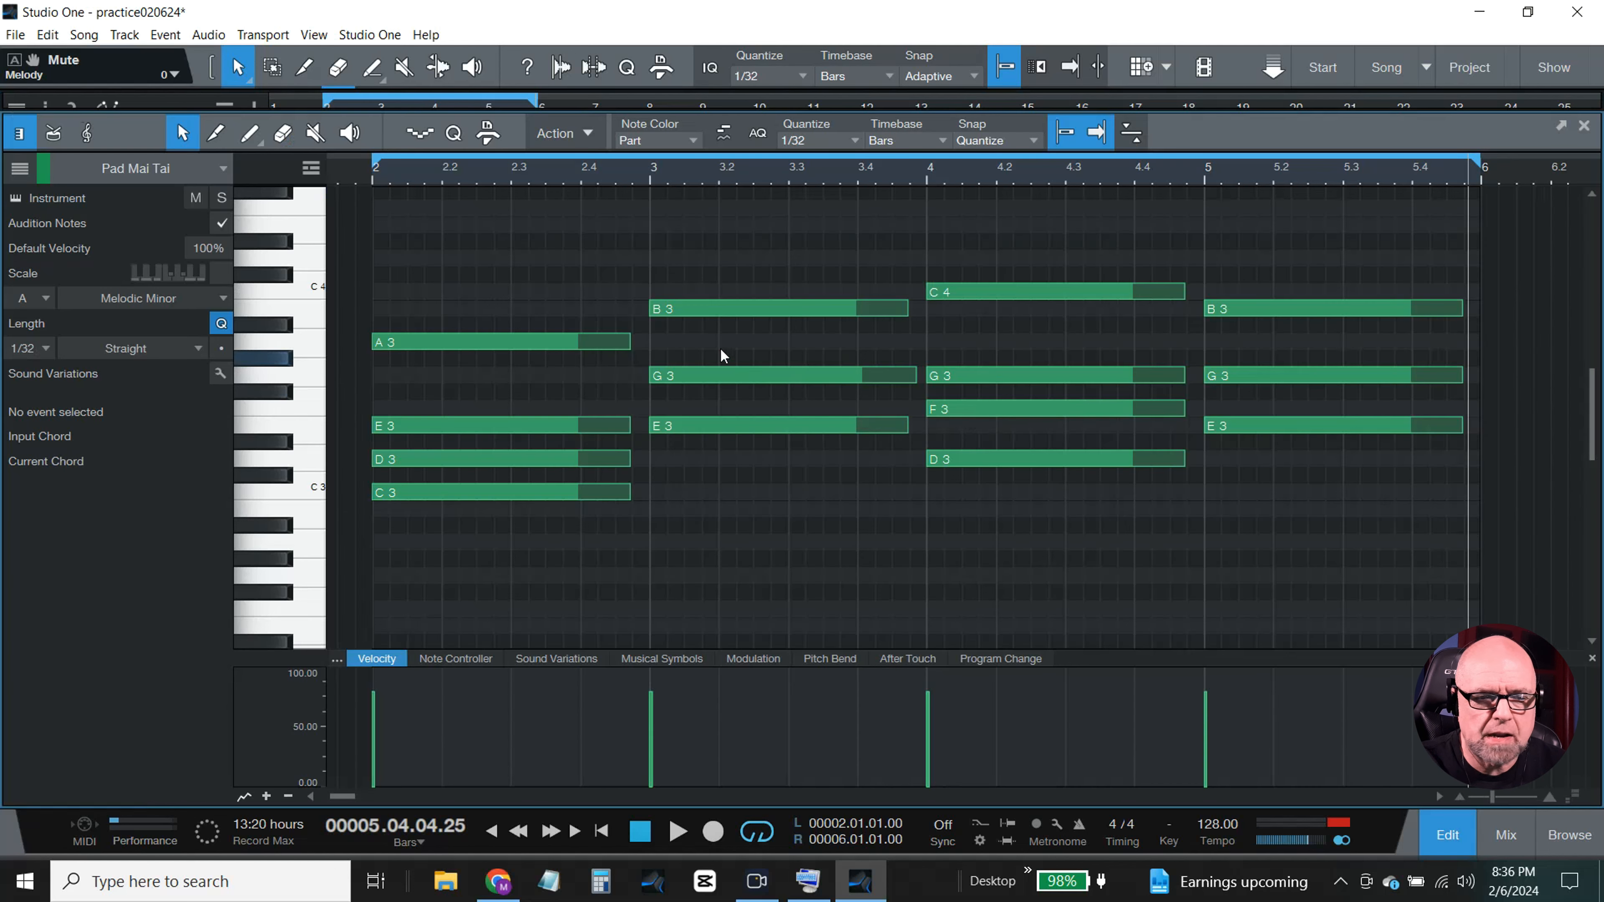
pyautogui.moveTo(680, 312)
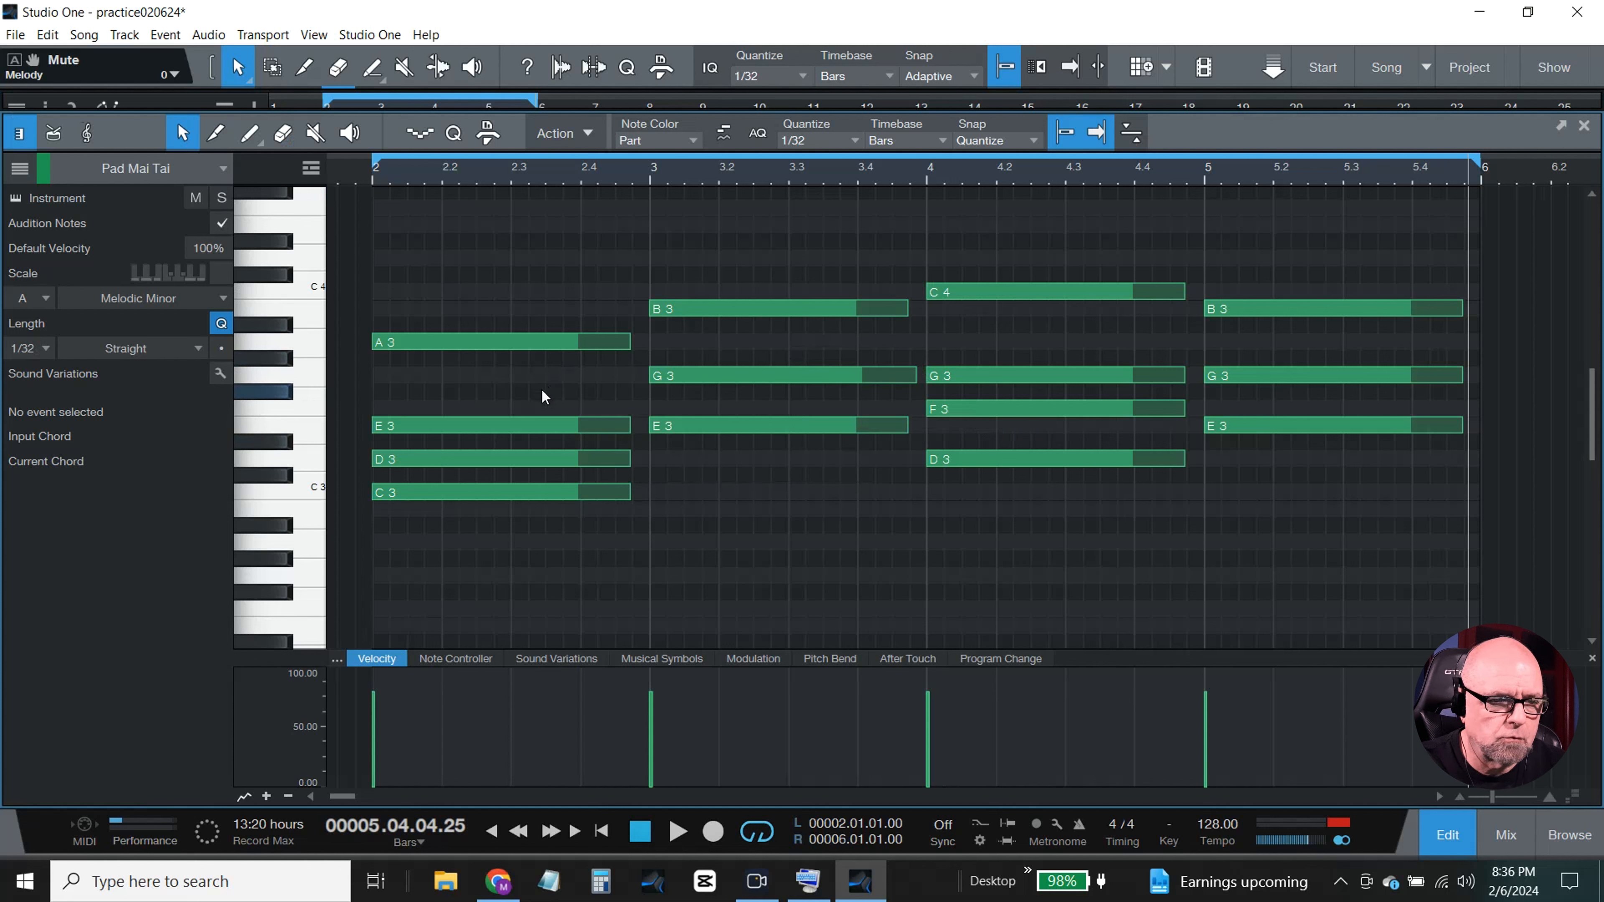
pyautogui.moveTo(555, 342)
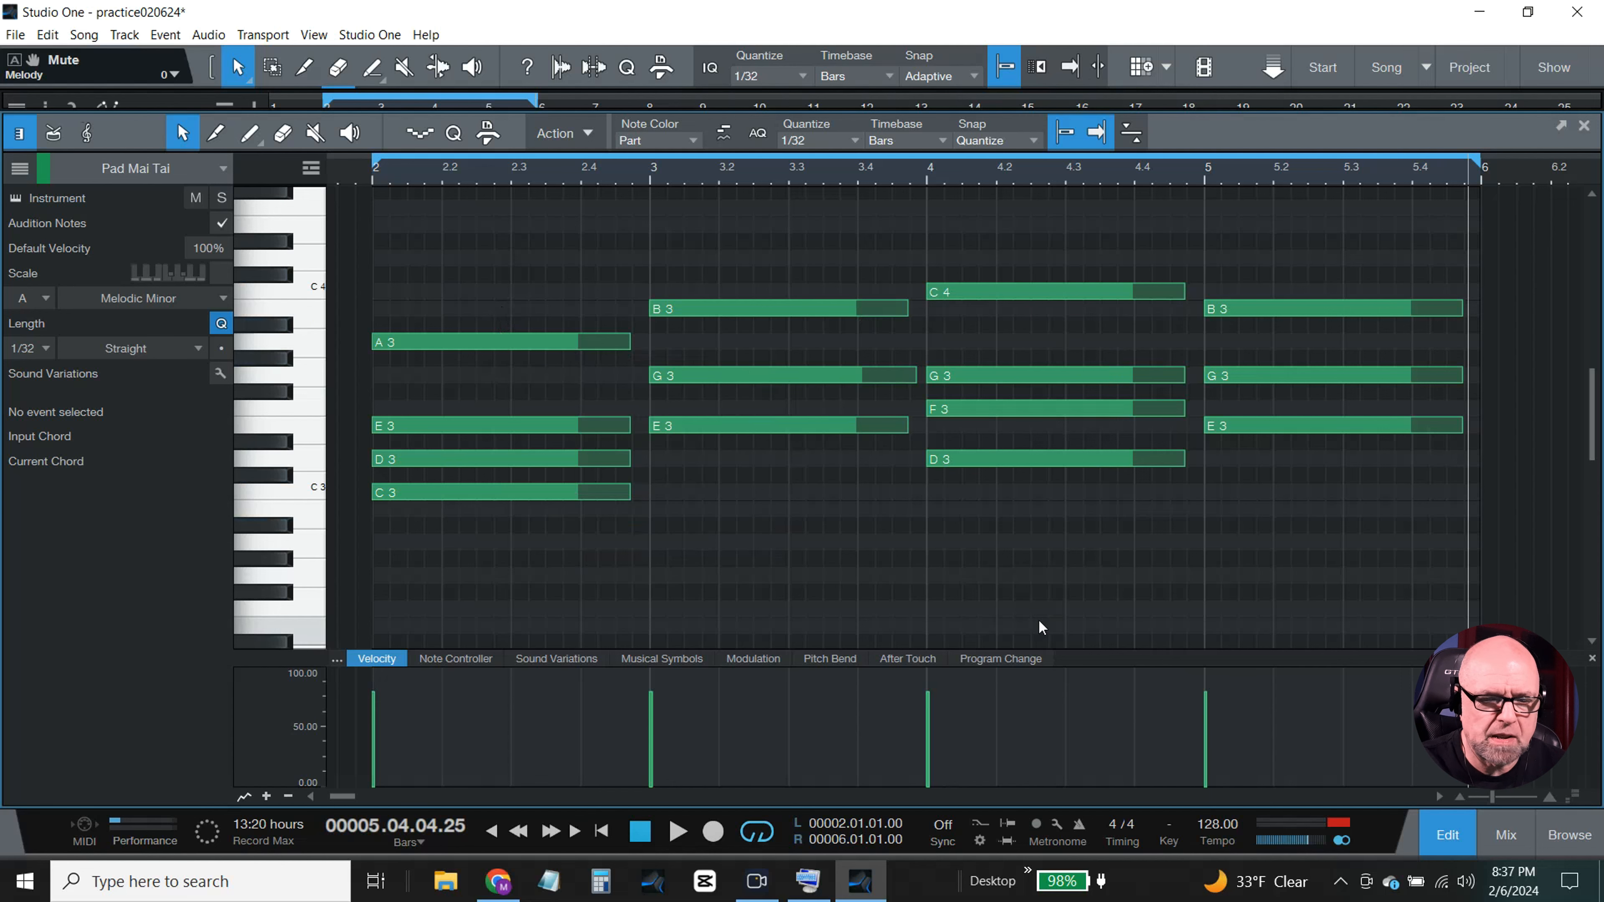
pyautogui.click(1450, 836)
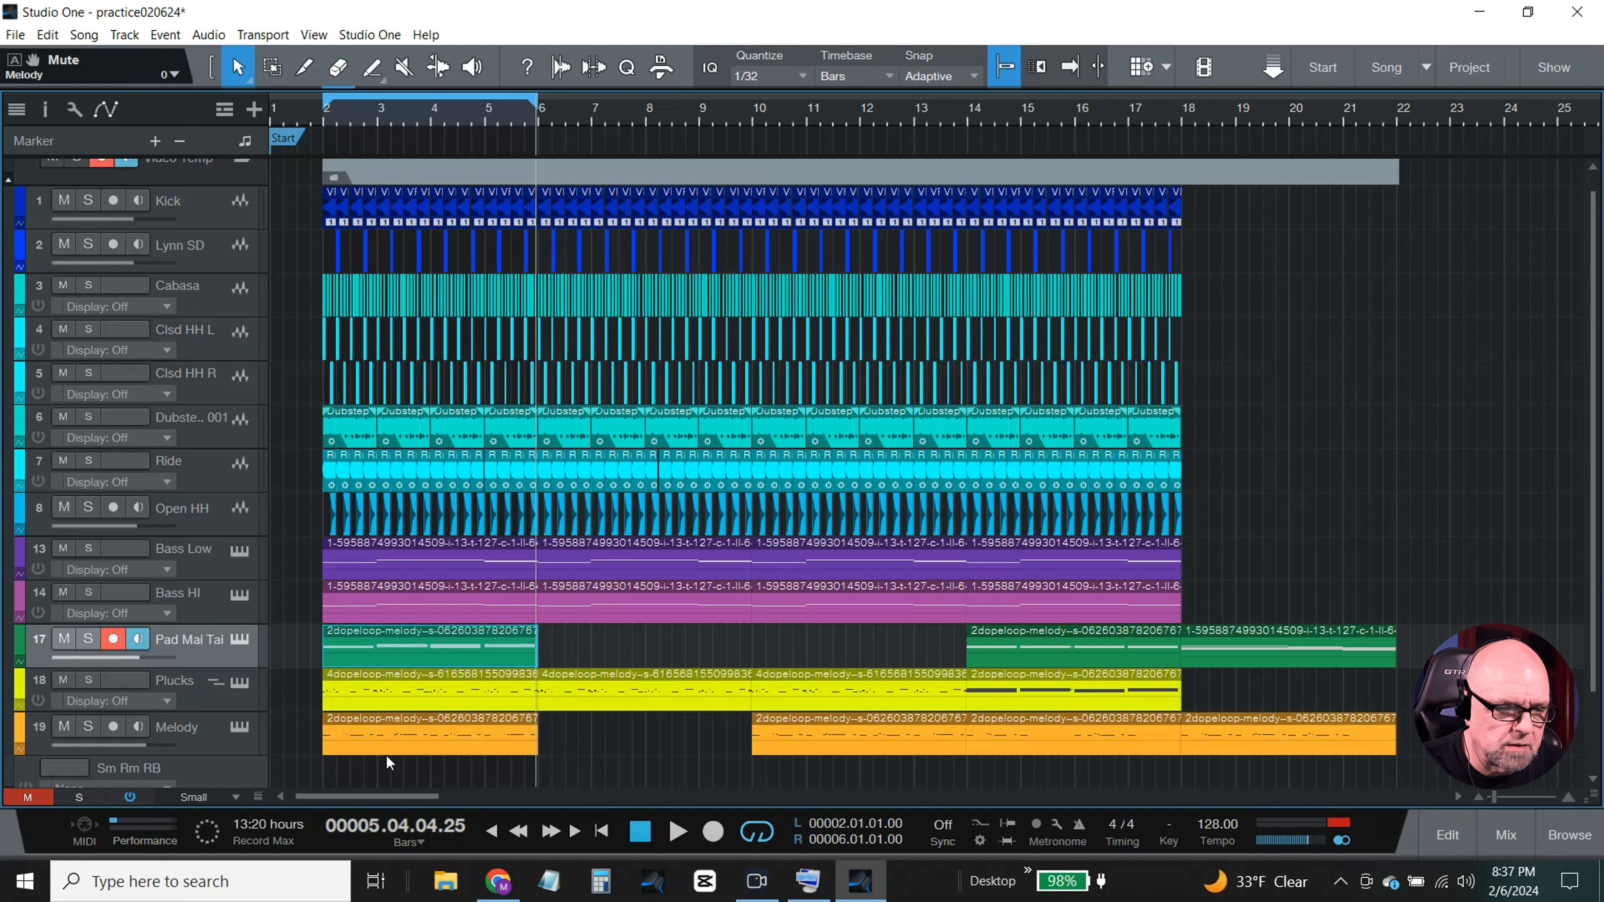
# - Open the Melody clip at bar 2 and transpose all of its bar 3 notes up two semitones
pyautogui.doubleClick(389, 741)
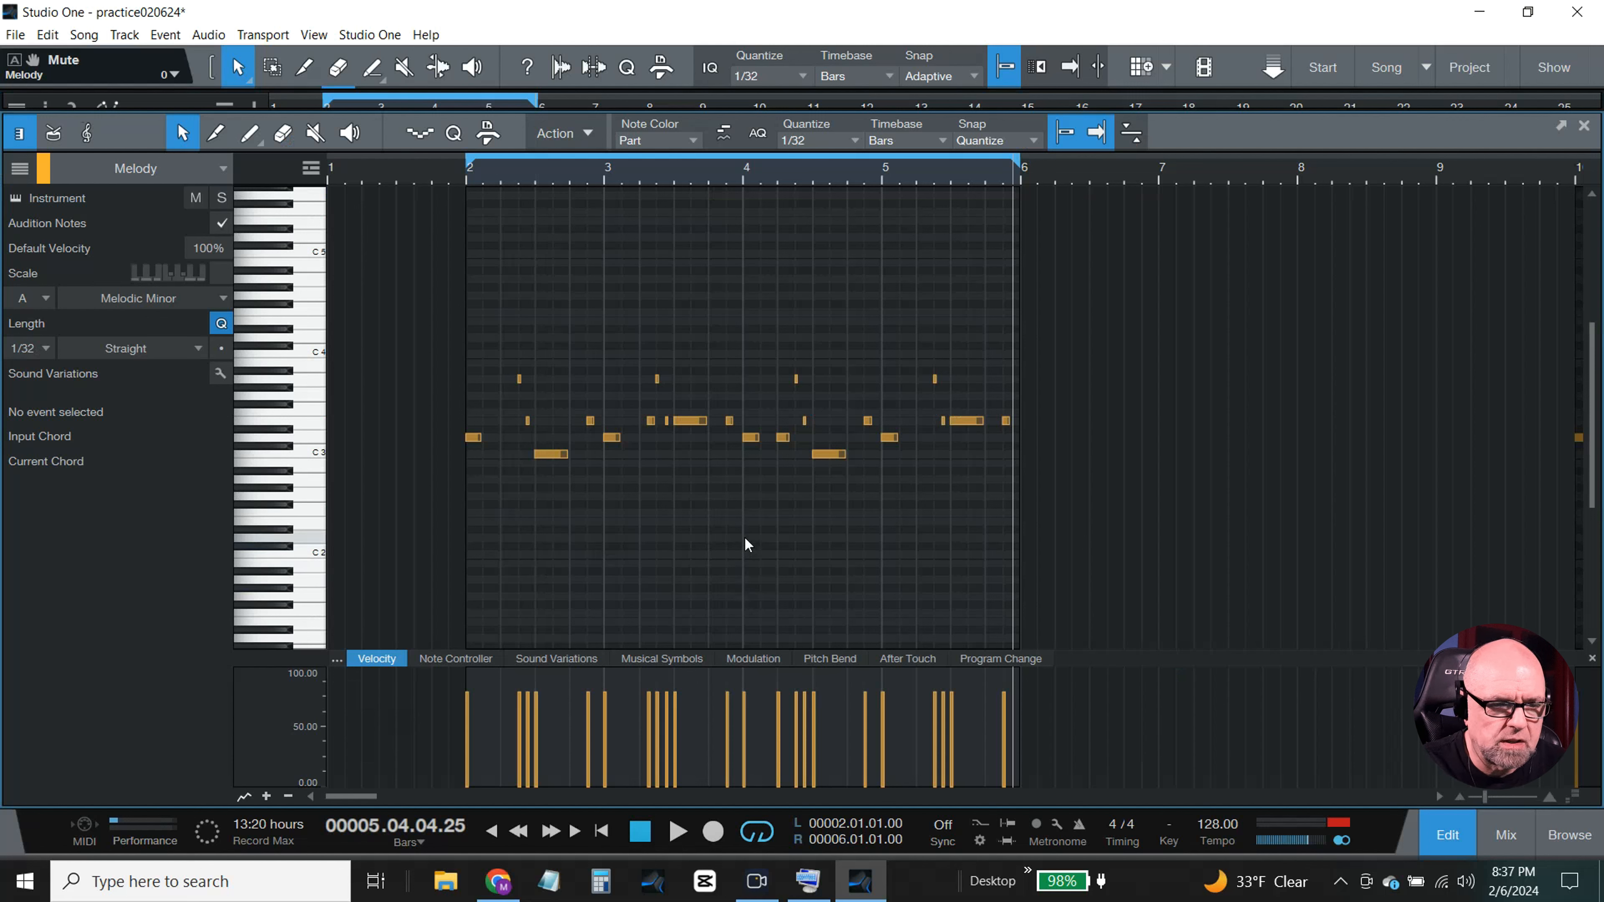
pyautogui.moveTo(655, 379)
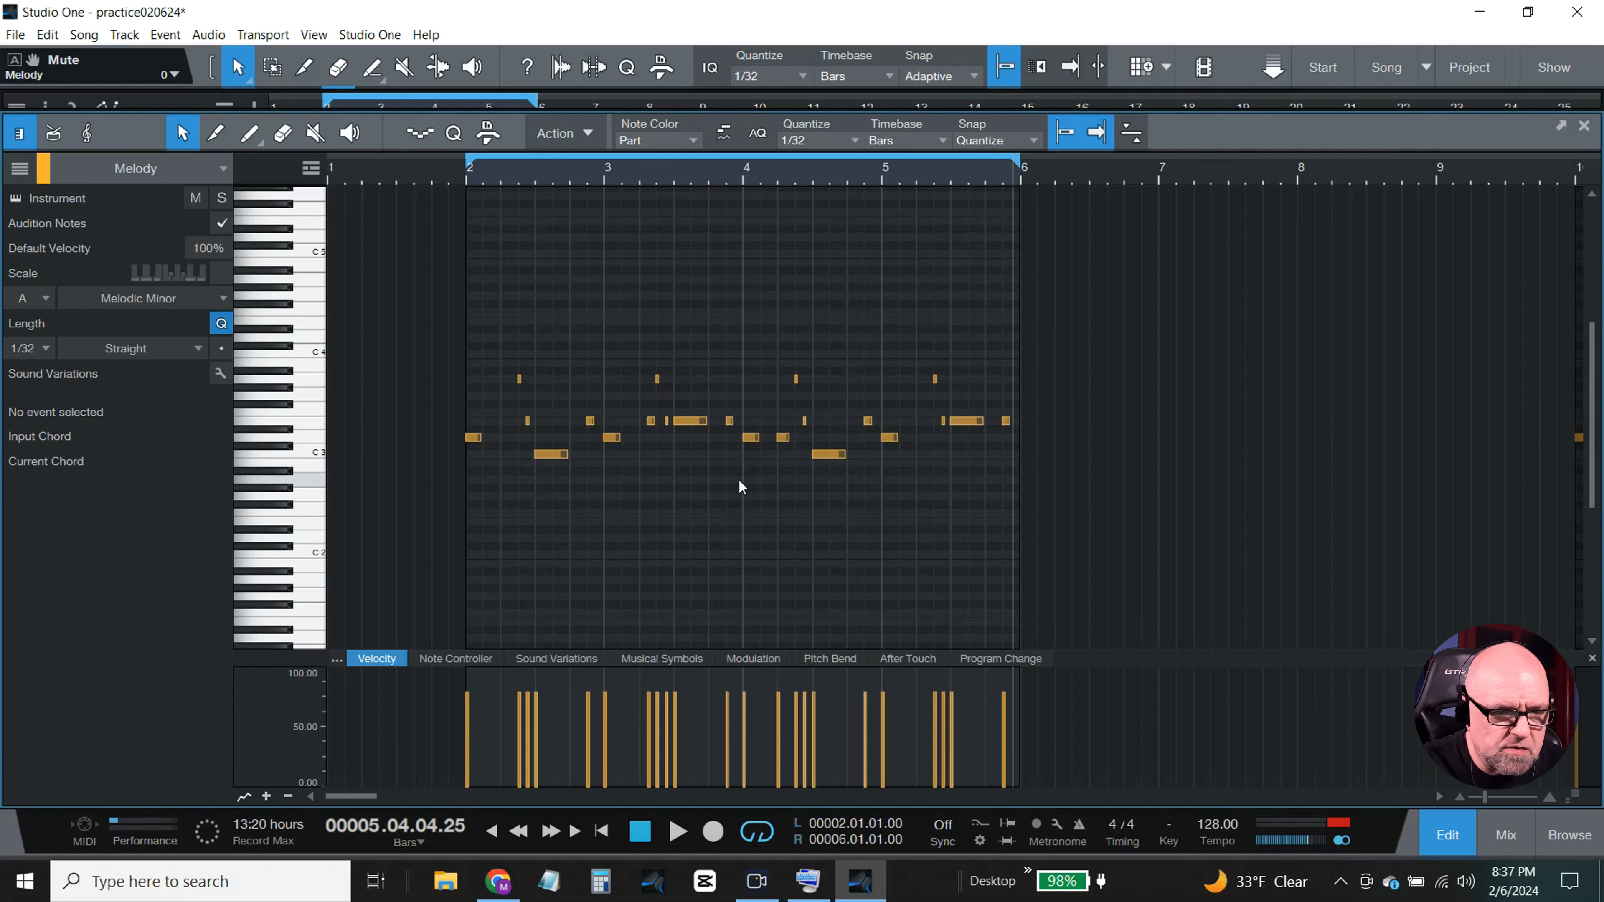
pyautogui.moveTo(738, 483); pyautogui.dragTo(604, 362)
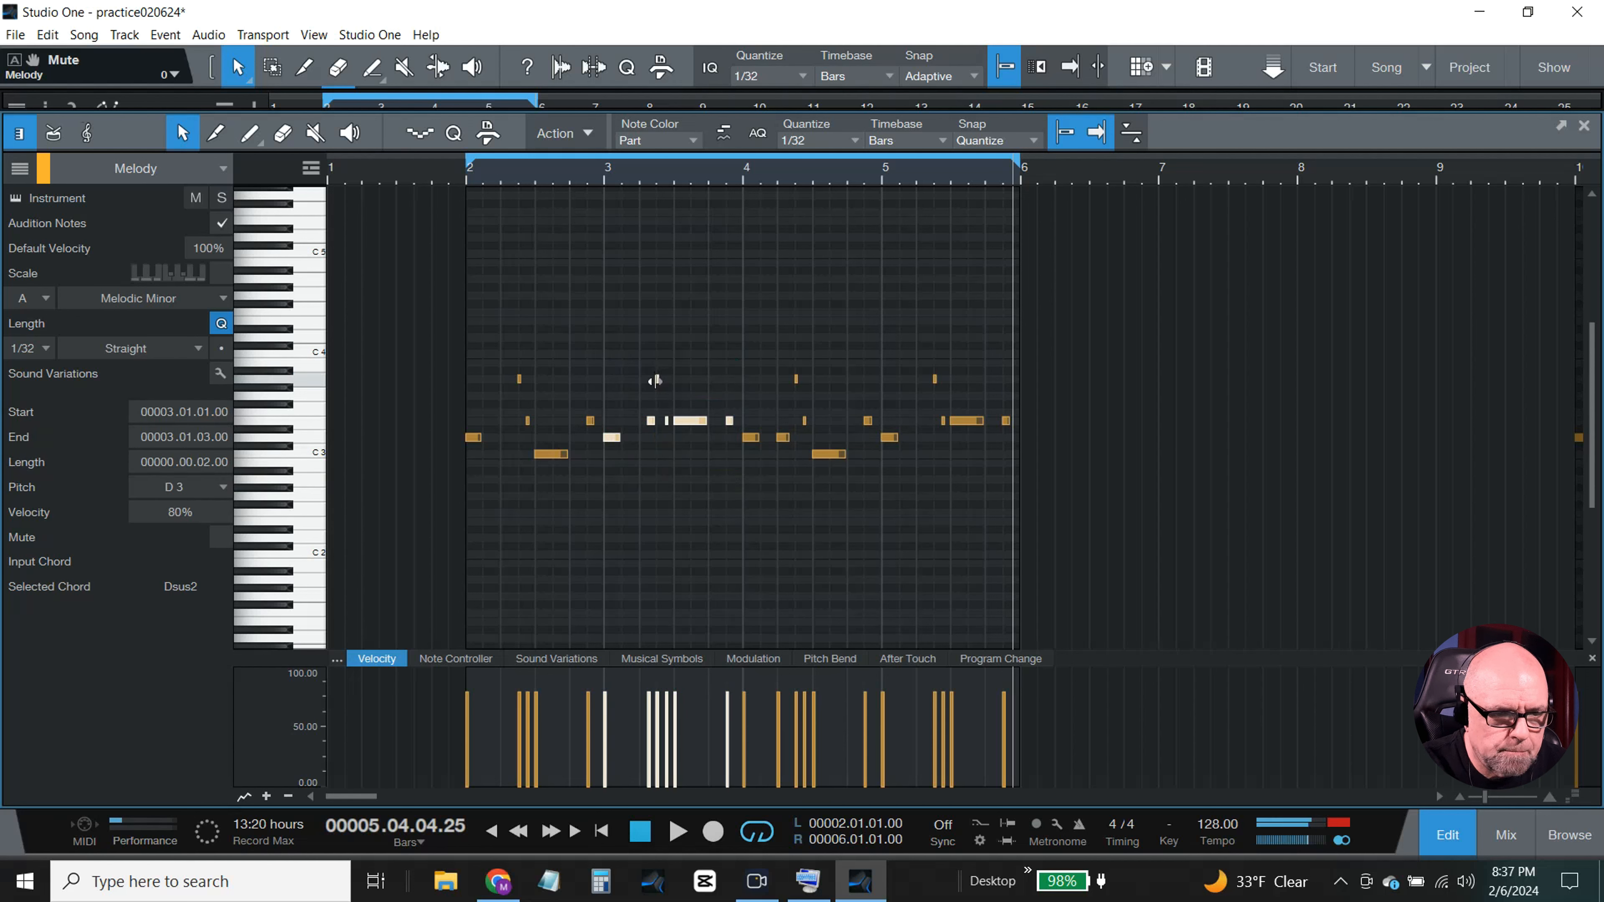
pyautogui.moveTo(655, 381); pyautogui.dragTo(658, 363)
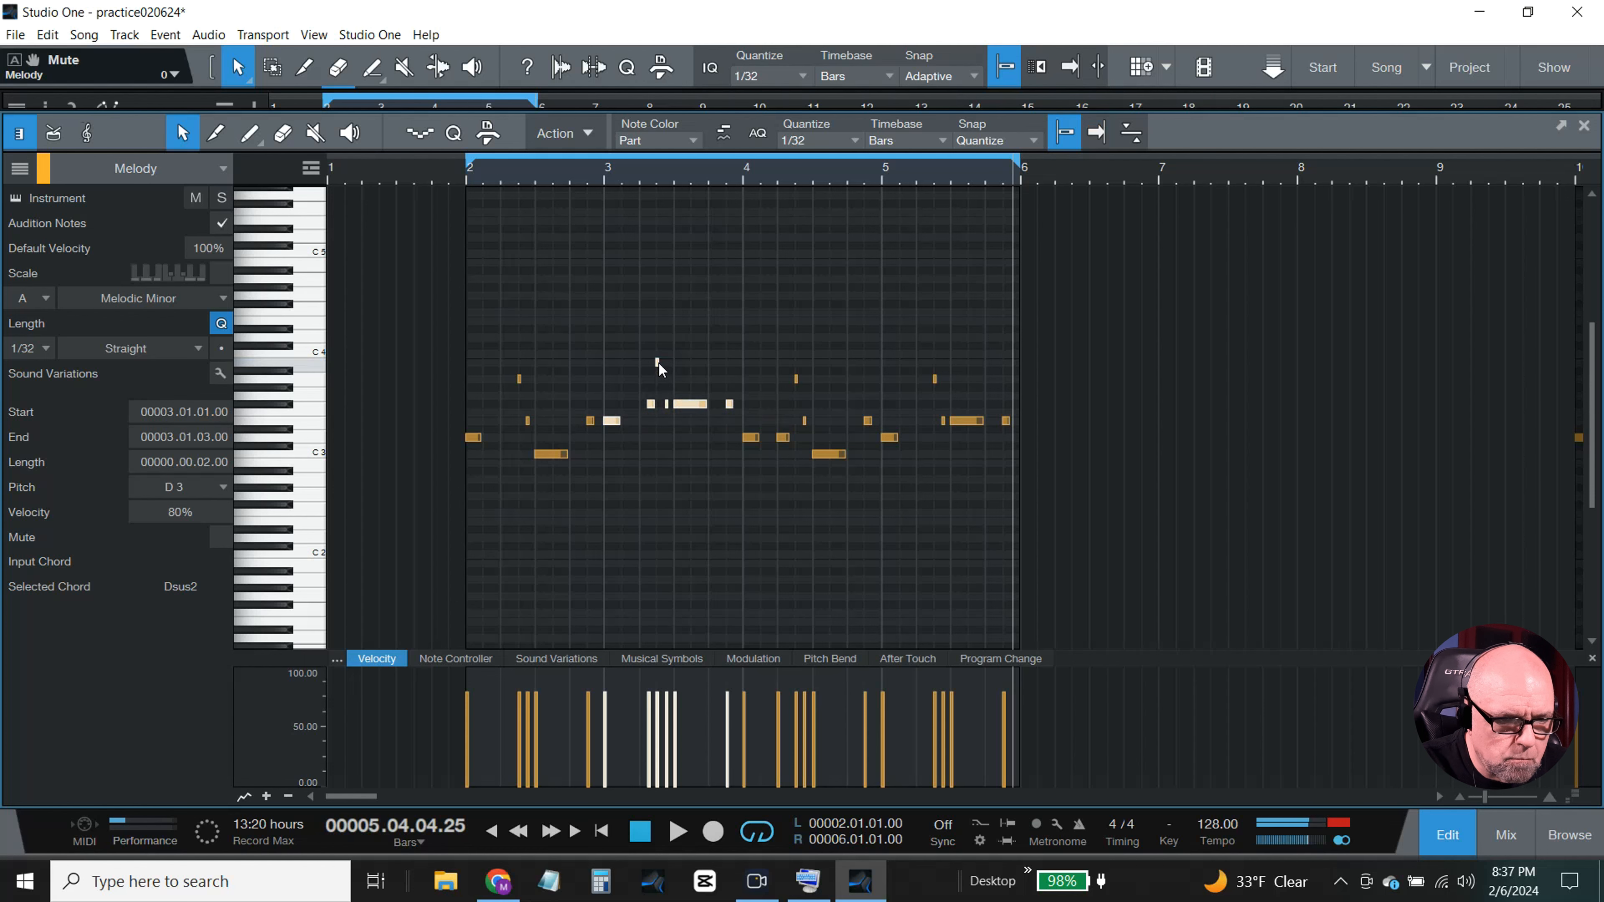
# - Check the top note of the bar 4 chord in the first Pad Mai Tai clip, then close the note editor
pyautogui.press('e')
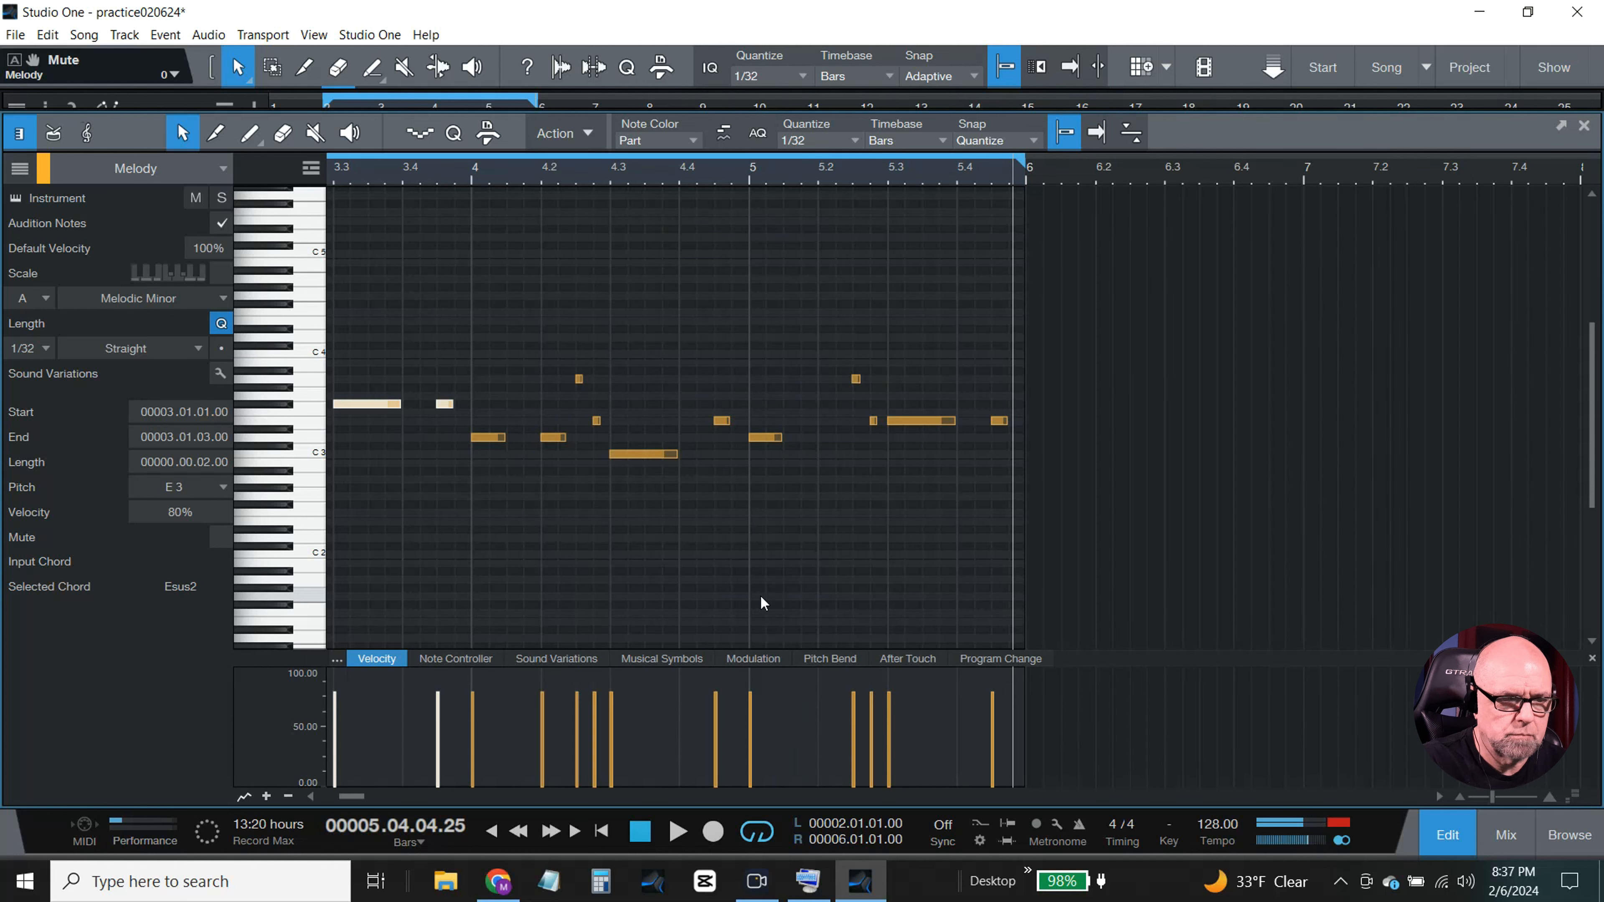
pyautogui.click(309, 797)
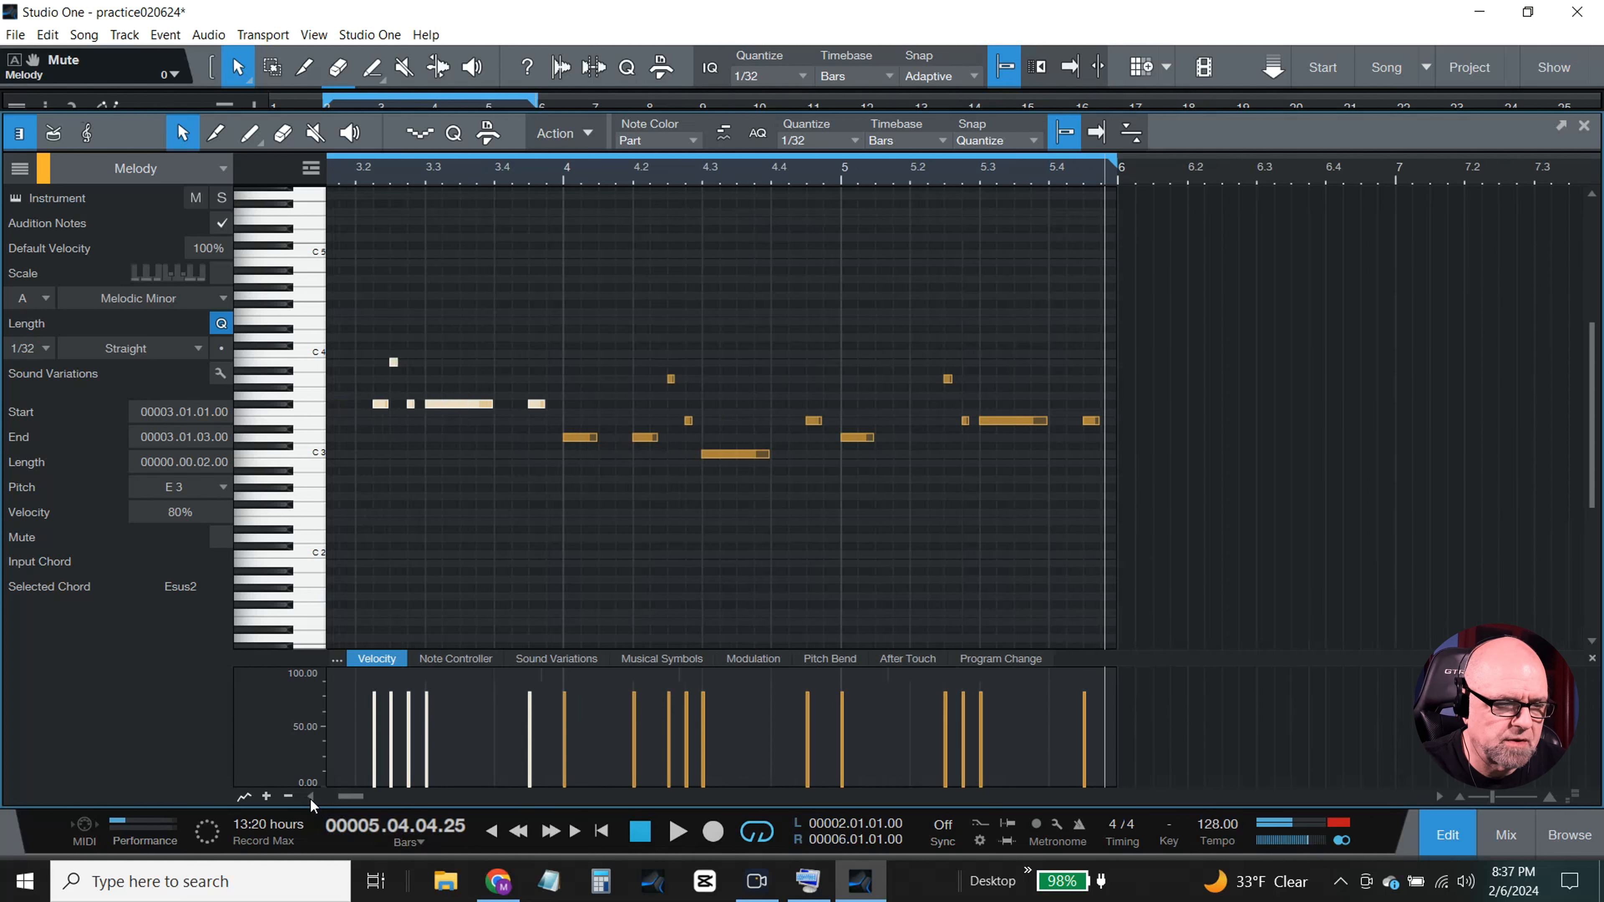
pyautogui.click(309, 798)
pyautogui.click(310, 797)
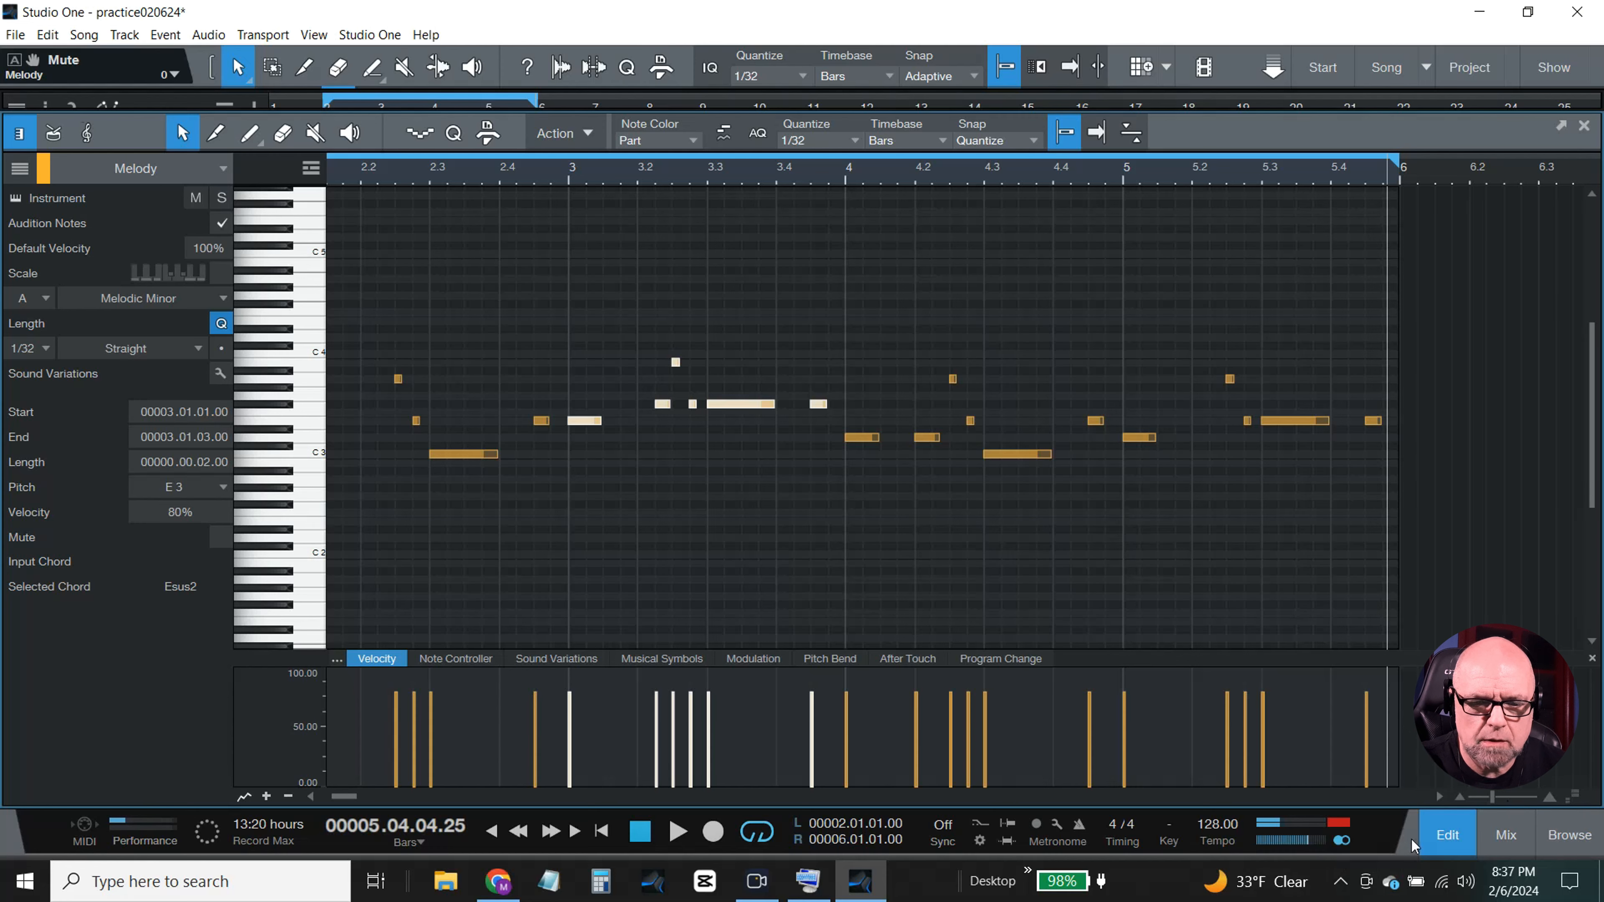
pyautogui.click(1441, 828)
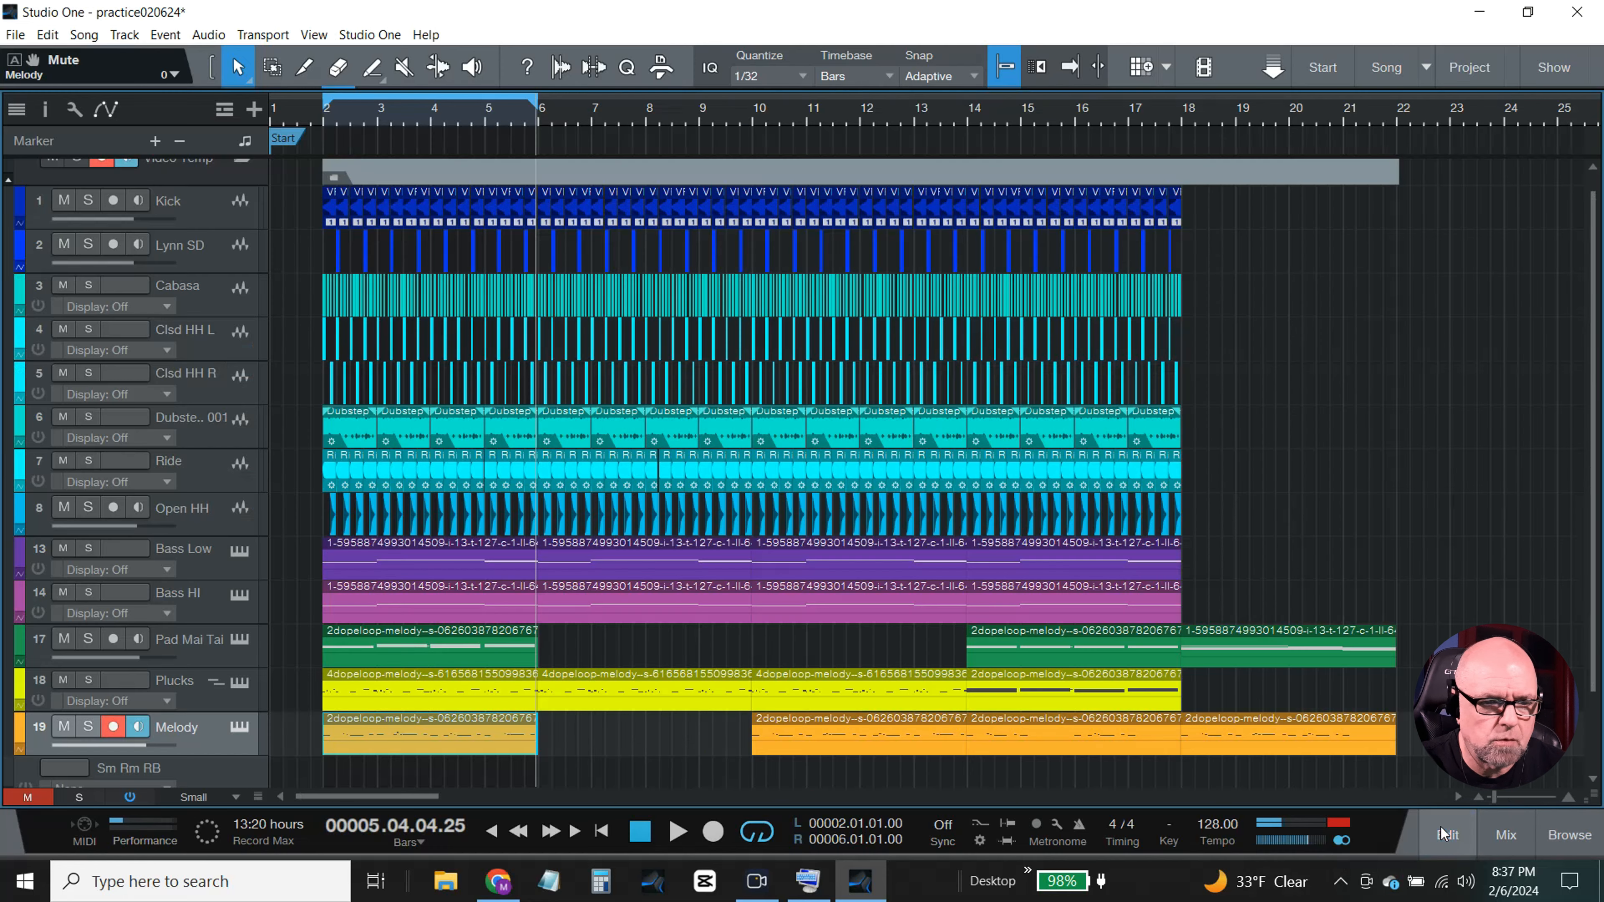
pyautogui.doubleClick(351, 650)
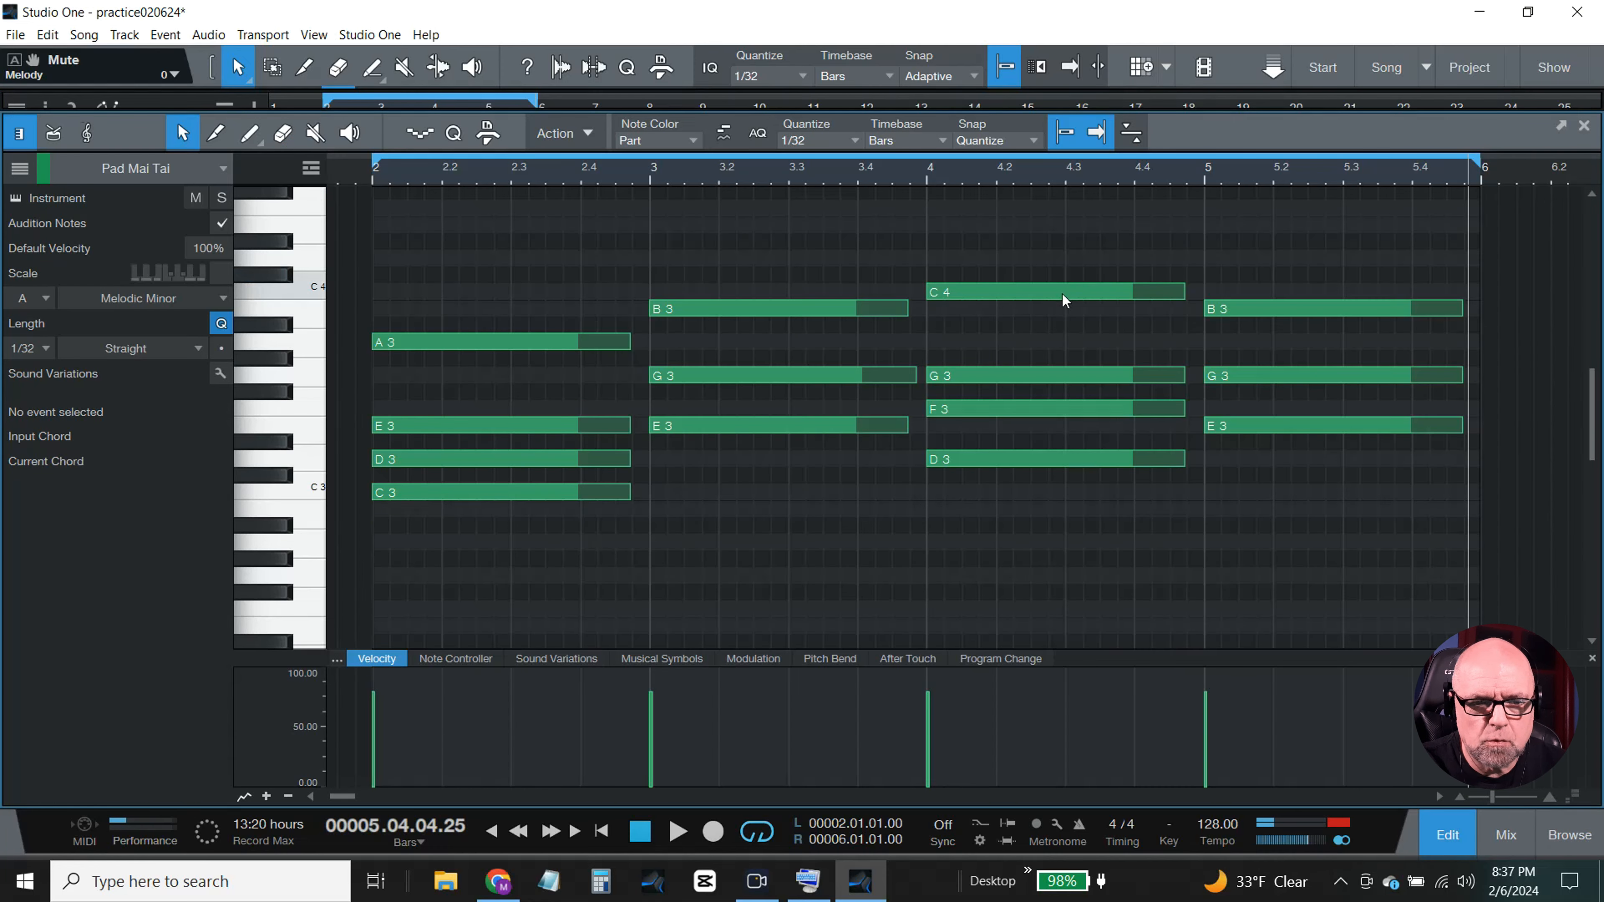
pyautogui.moveTo(1063, 293)
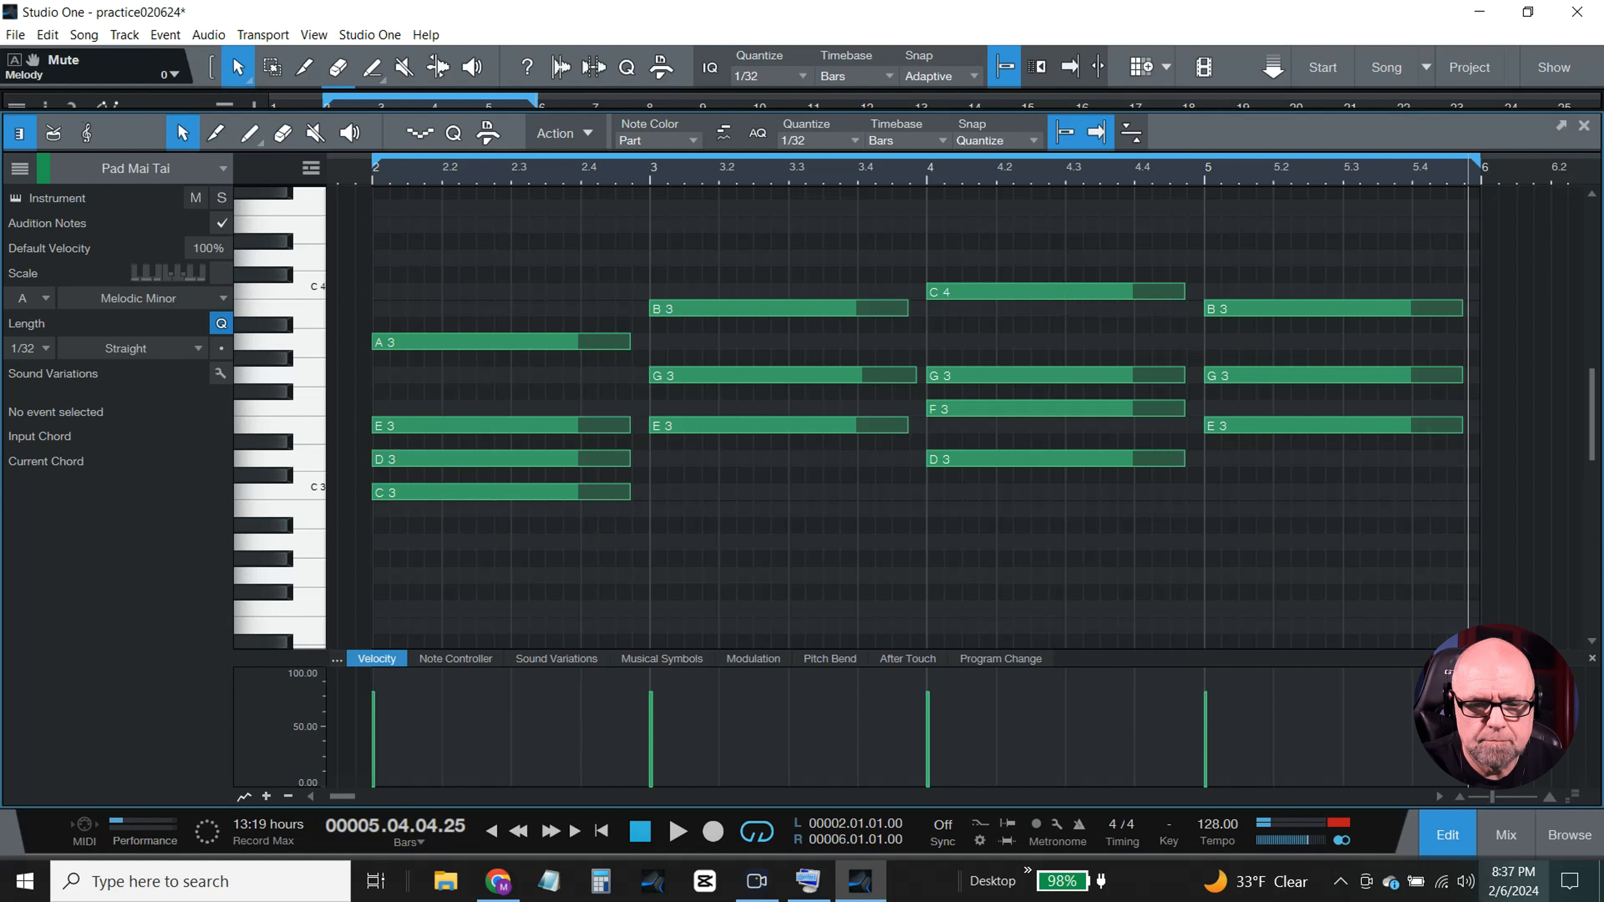
pyautogui.click(1448, 833)
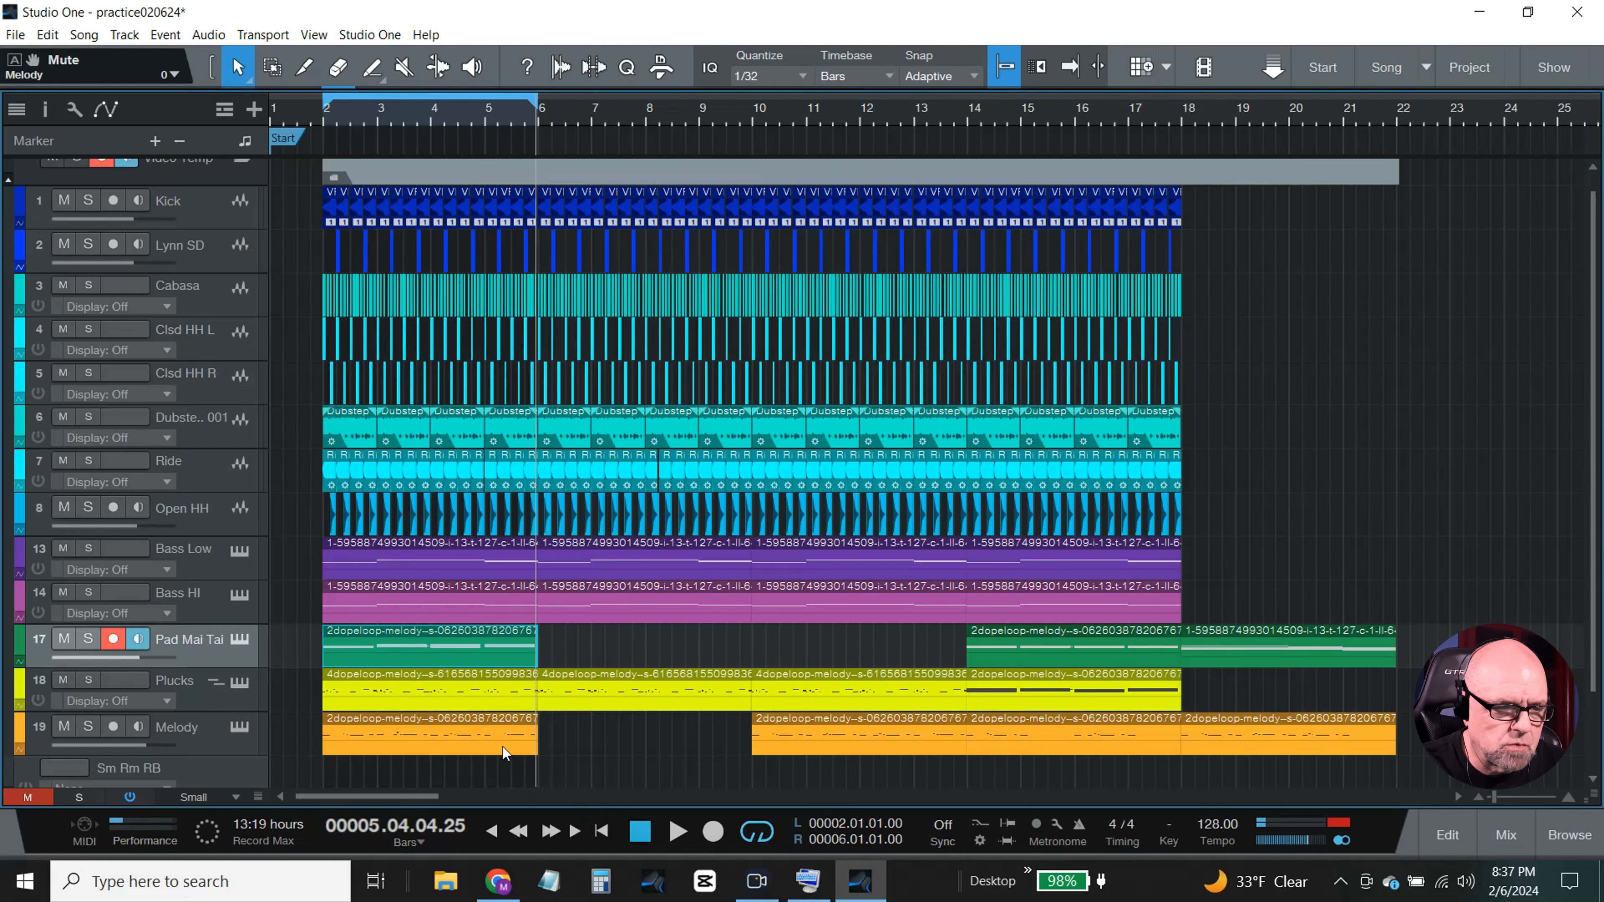
# - Open the Melody clip at bar 2 and transpose all of its bar 4 notes up three semitones
pyautogui.doubleClick(488, 733)
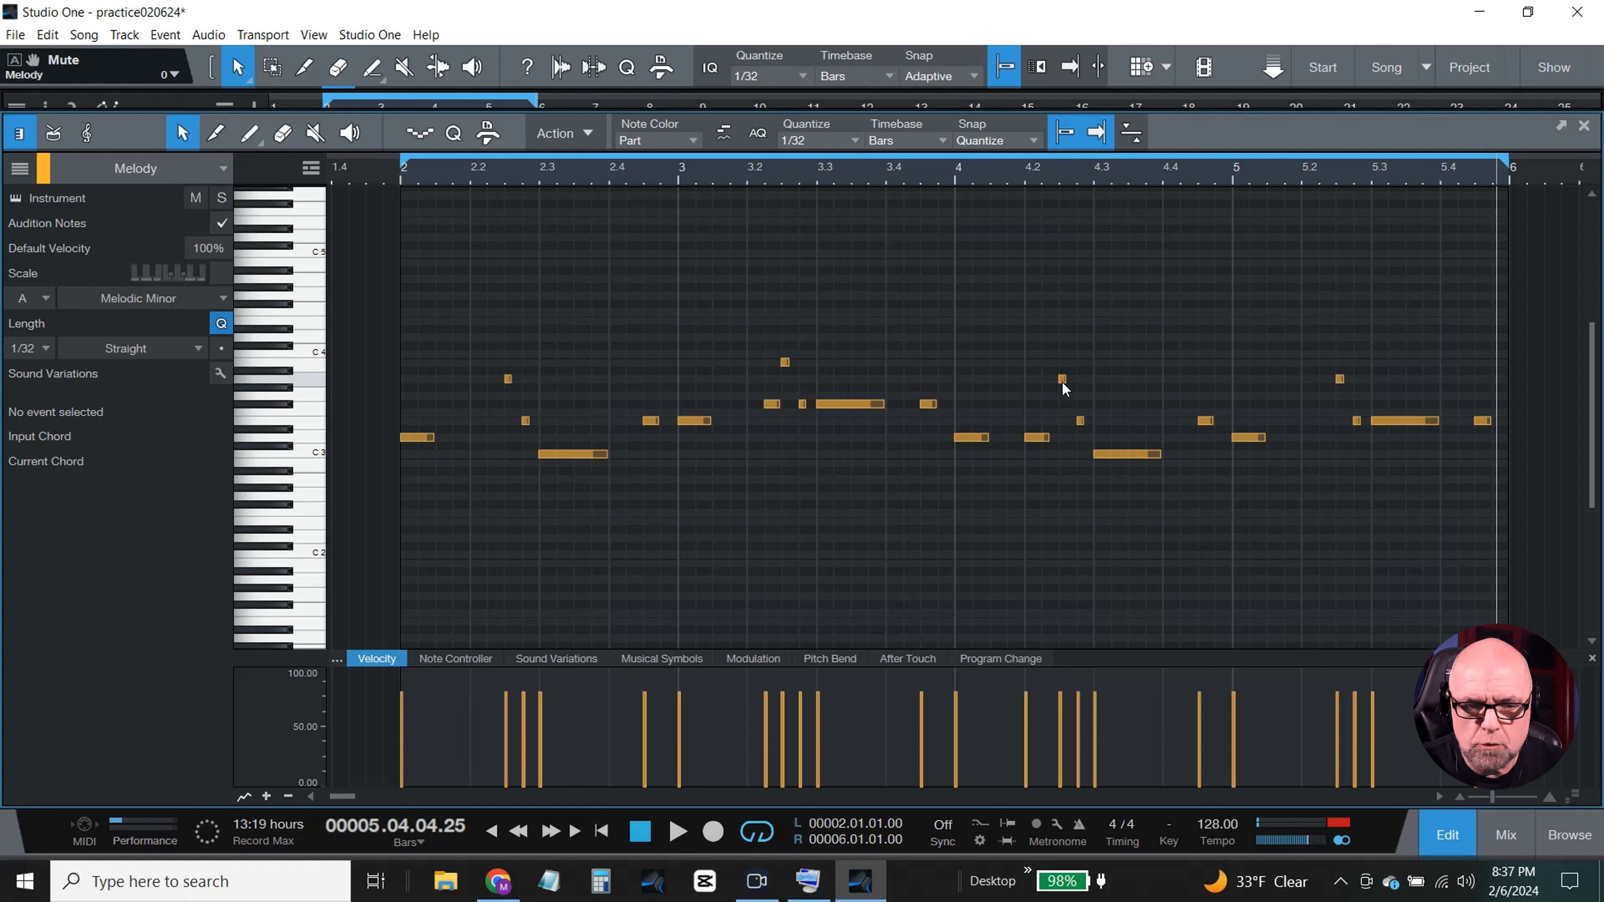
pyautogui.moveTo(1064, 387)
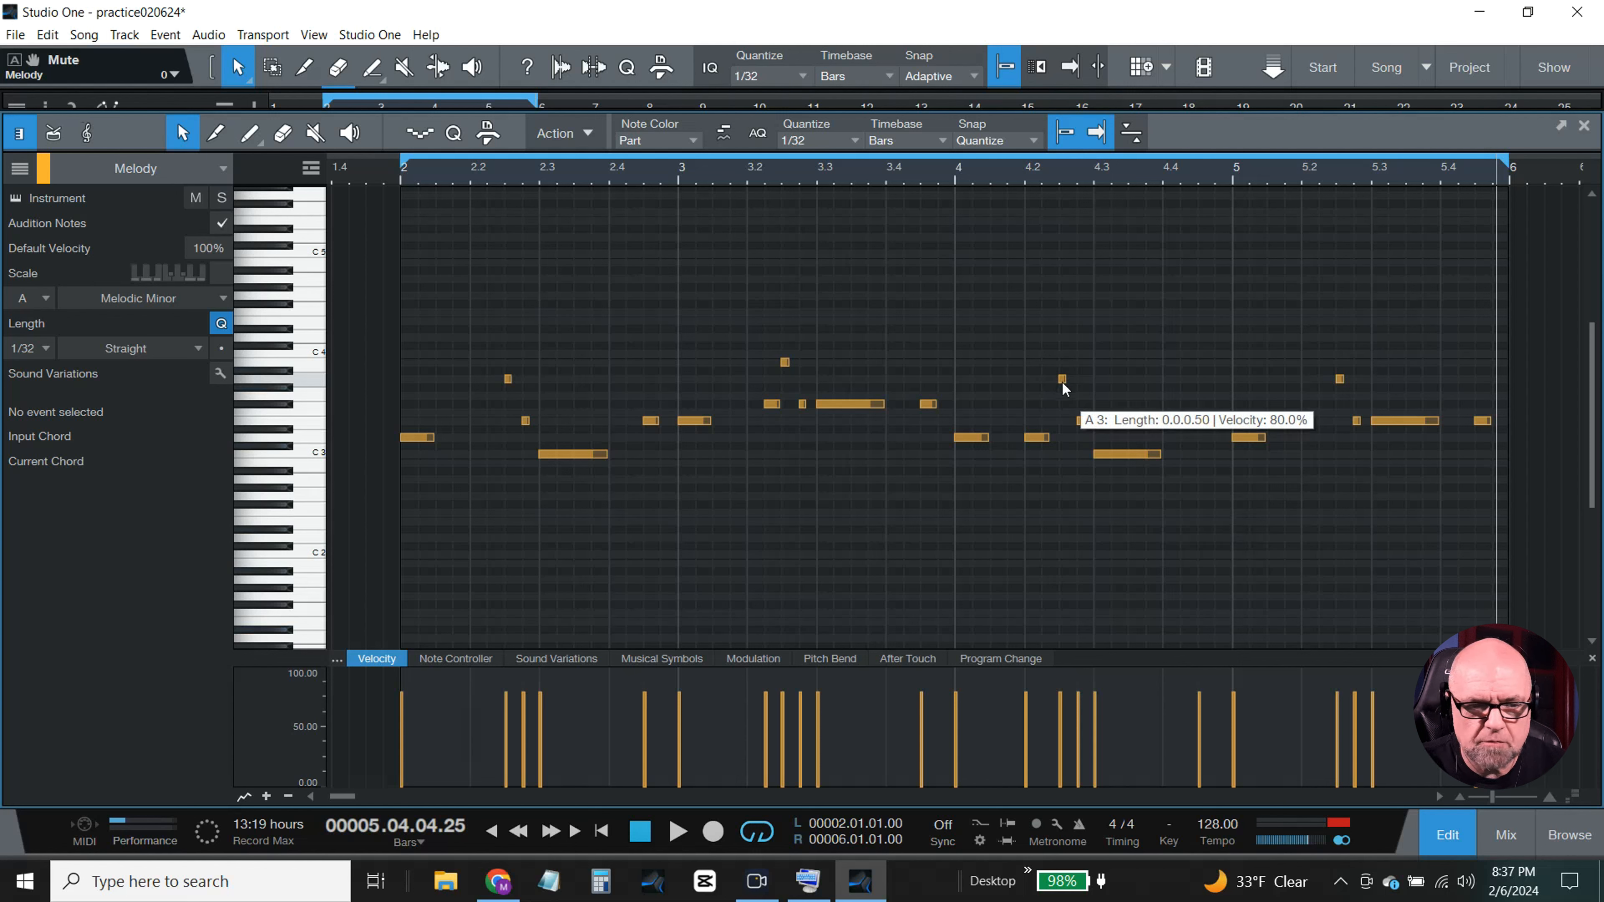
pyautogui.moveTo(1235, 495); pyautogui.dragTo(956, 323)
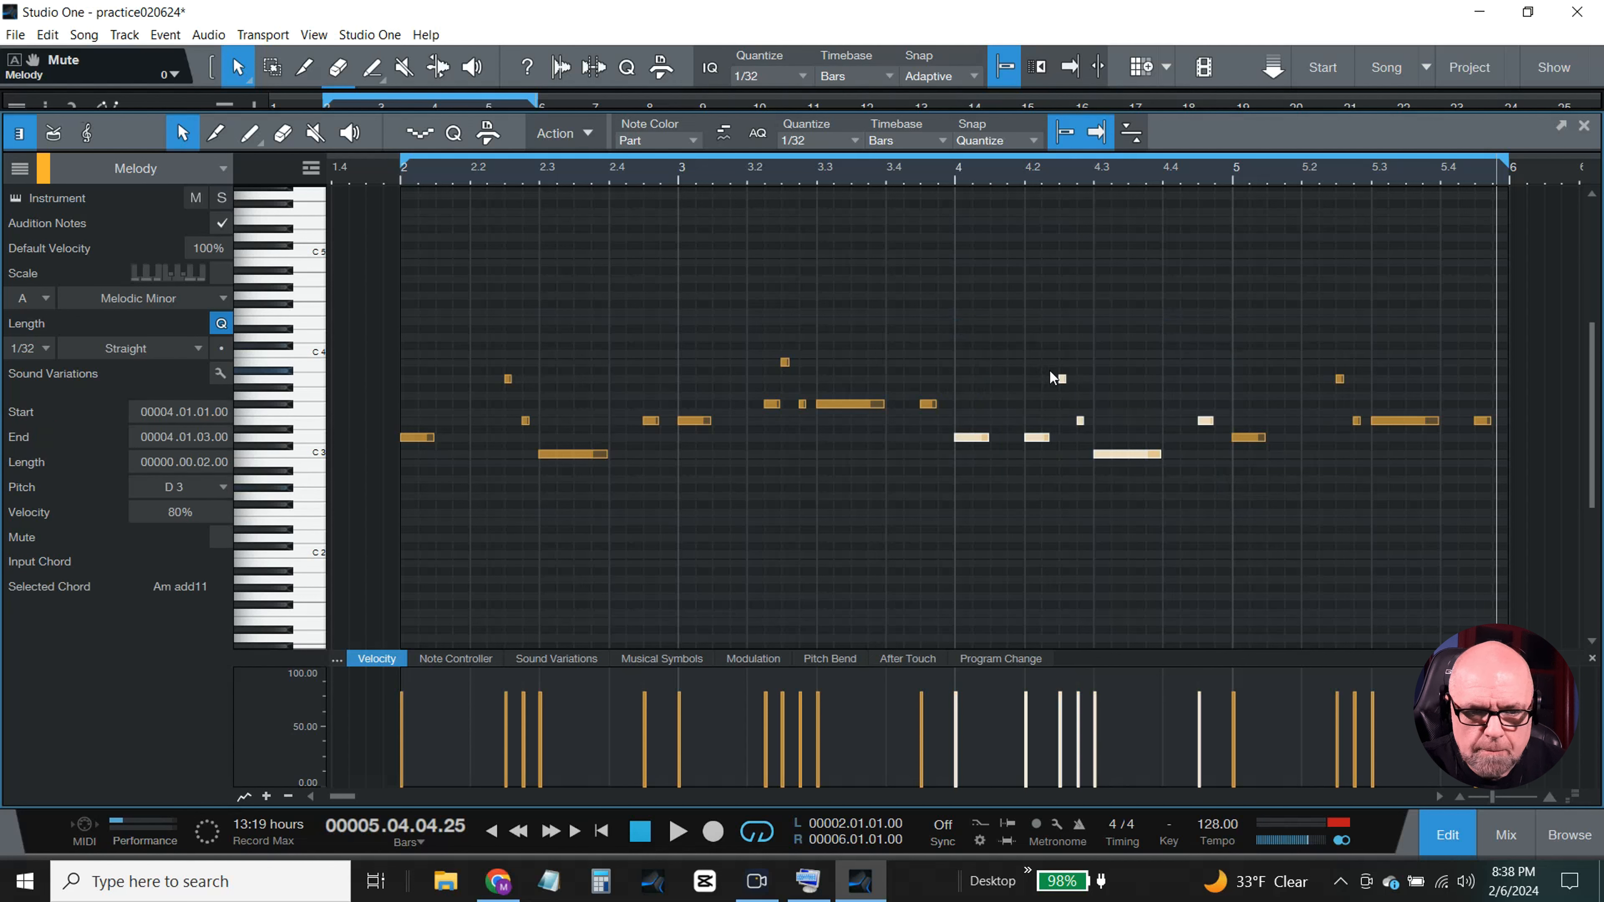
pyautogui.moveTo(1064, 379)
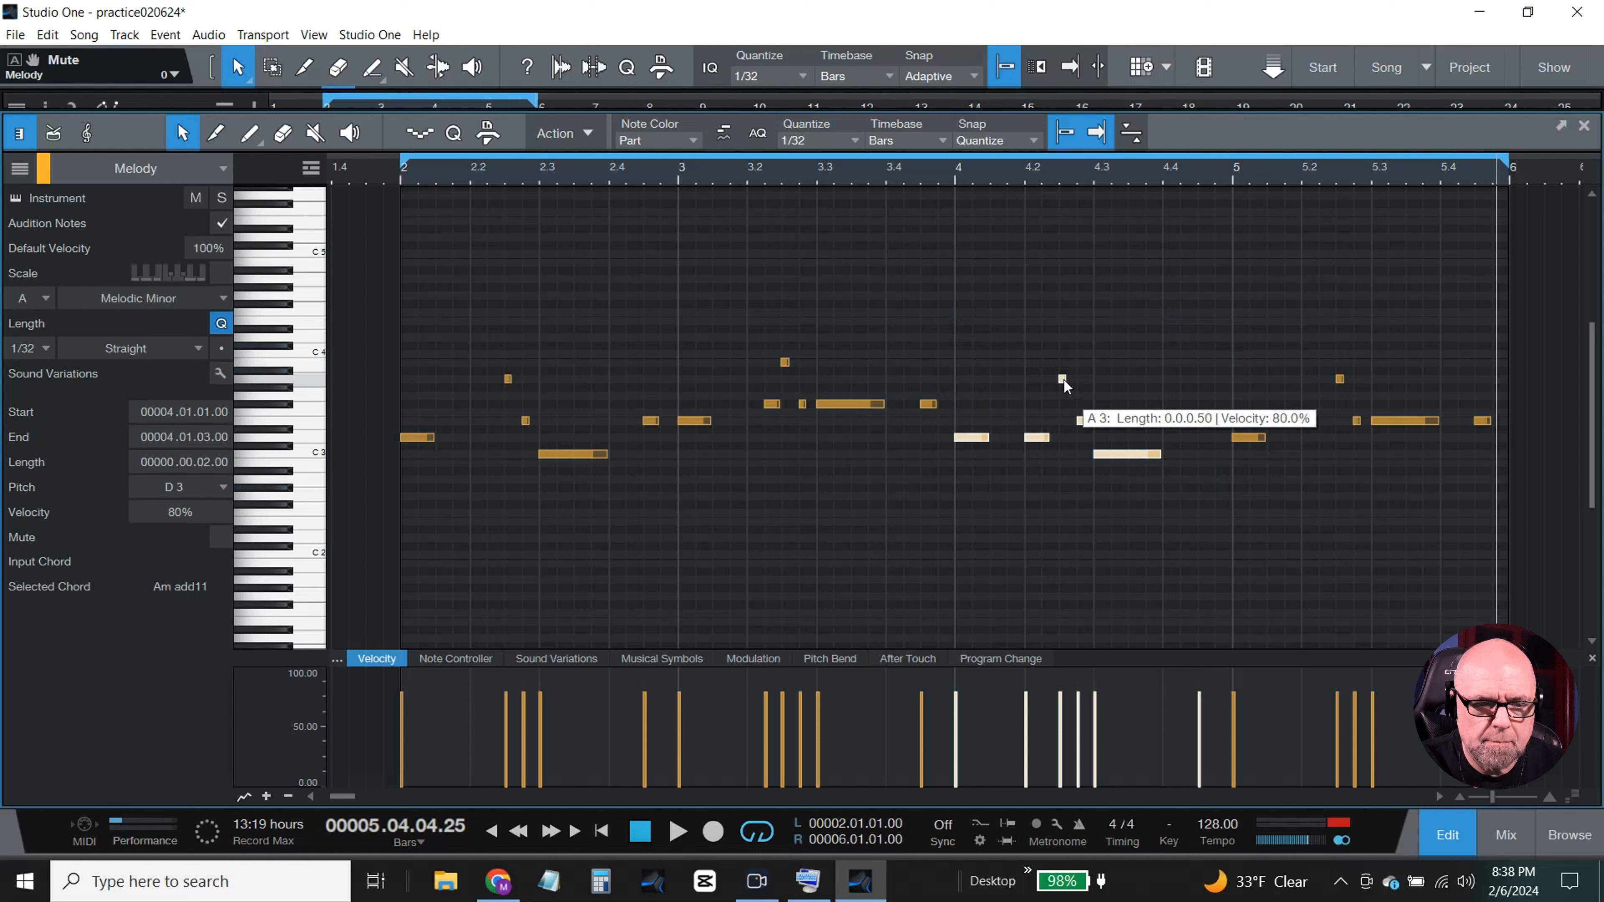
pyautogui.moveTo(1064, 379); pyautogui.dragTo(1060, 354)
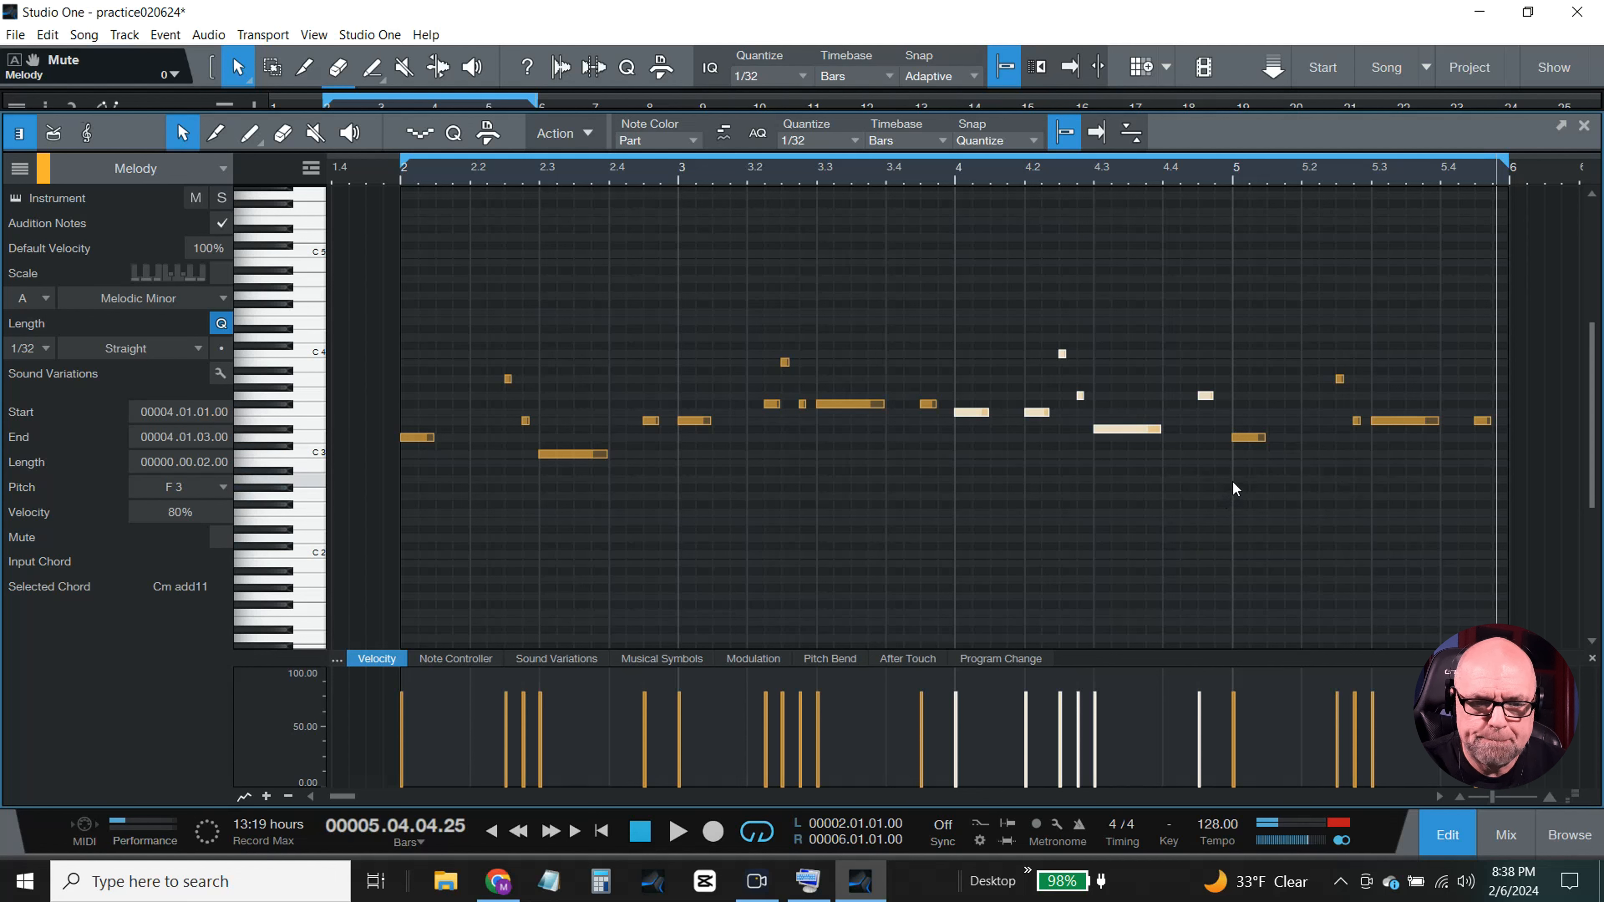
pyautogui.moveTo(1232, 483); pyautogui.dragTo(1510, 333)
pyautogui.press('Delete')
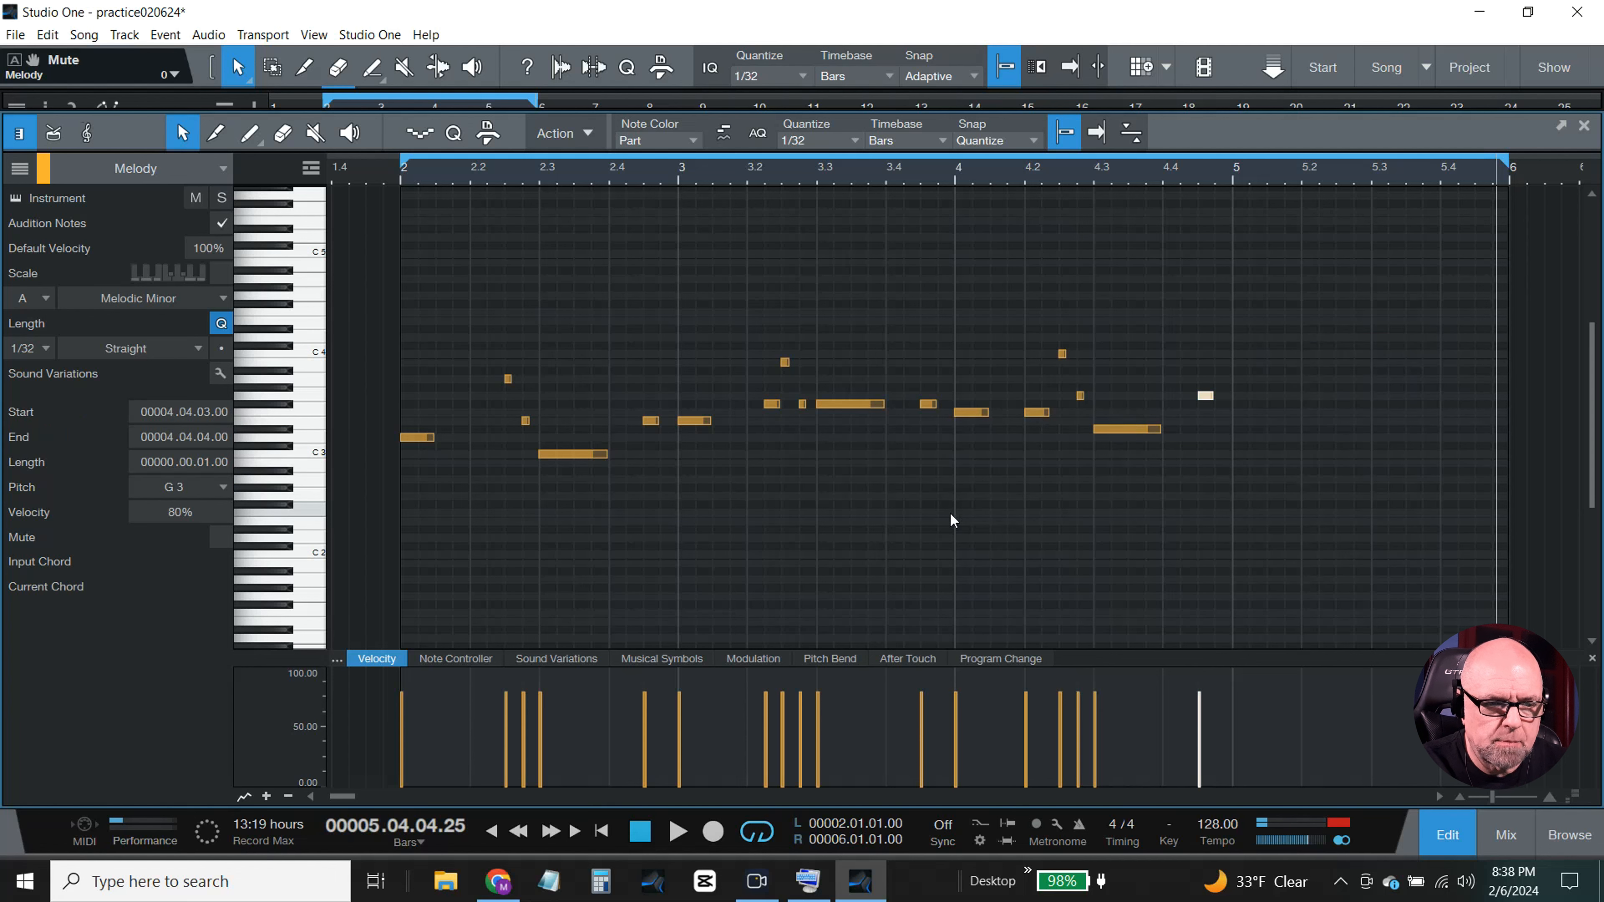
pyautogui.moveTo(953, 520); pyautogui.dragTo(689, 344)
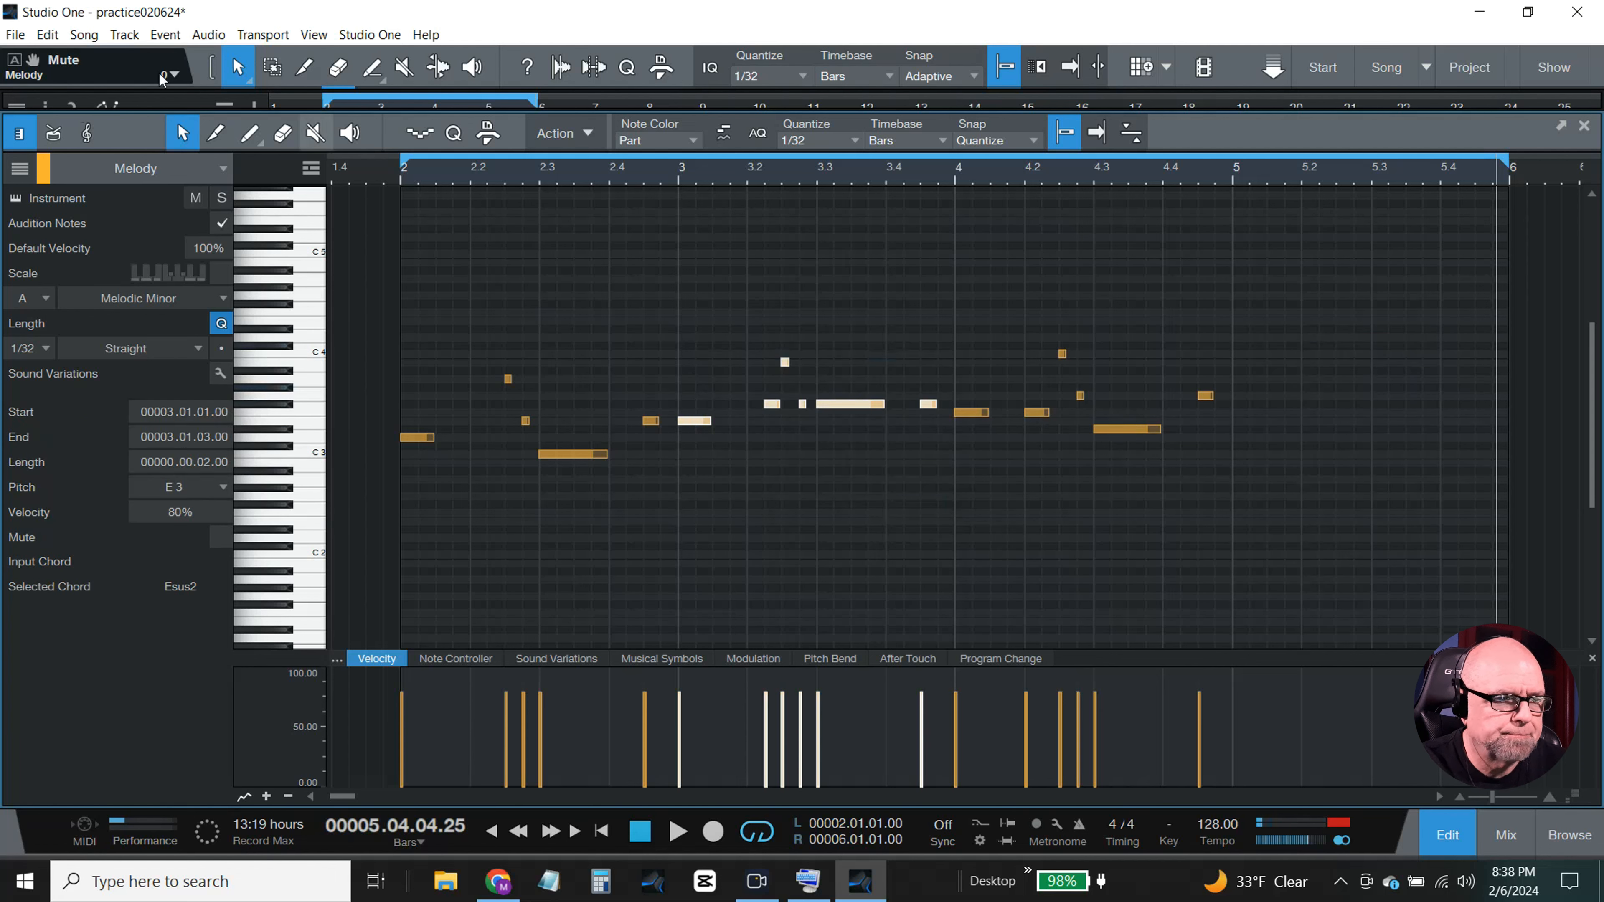
pyautogui.click(48, 35)
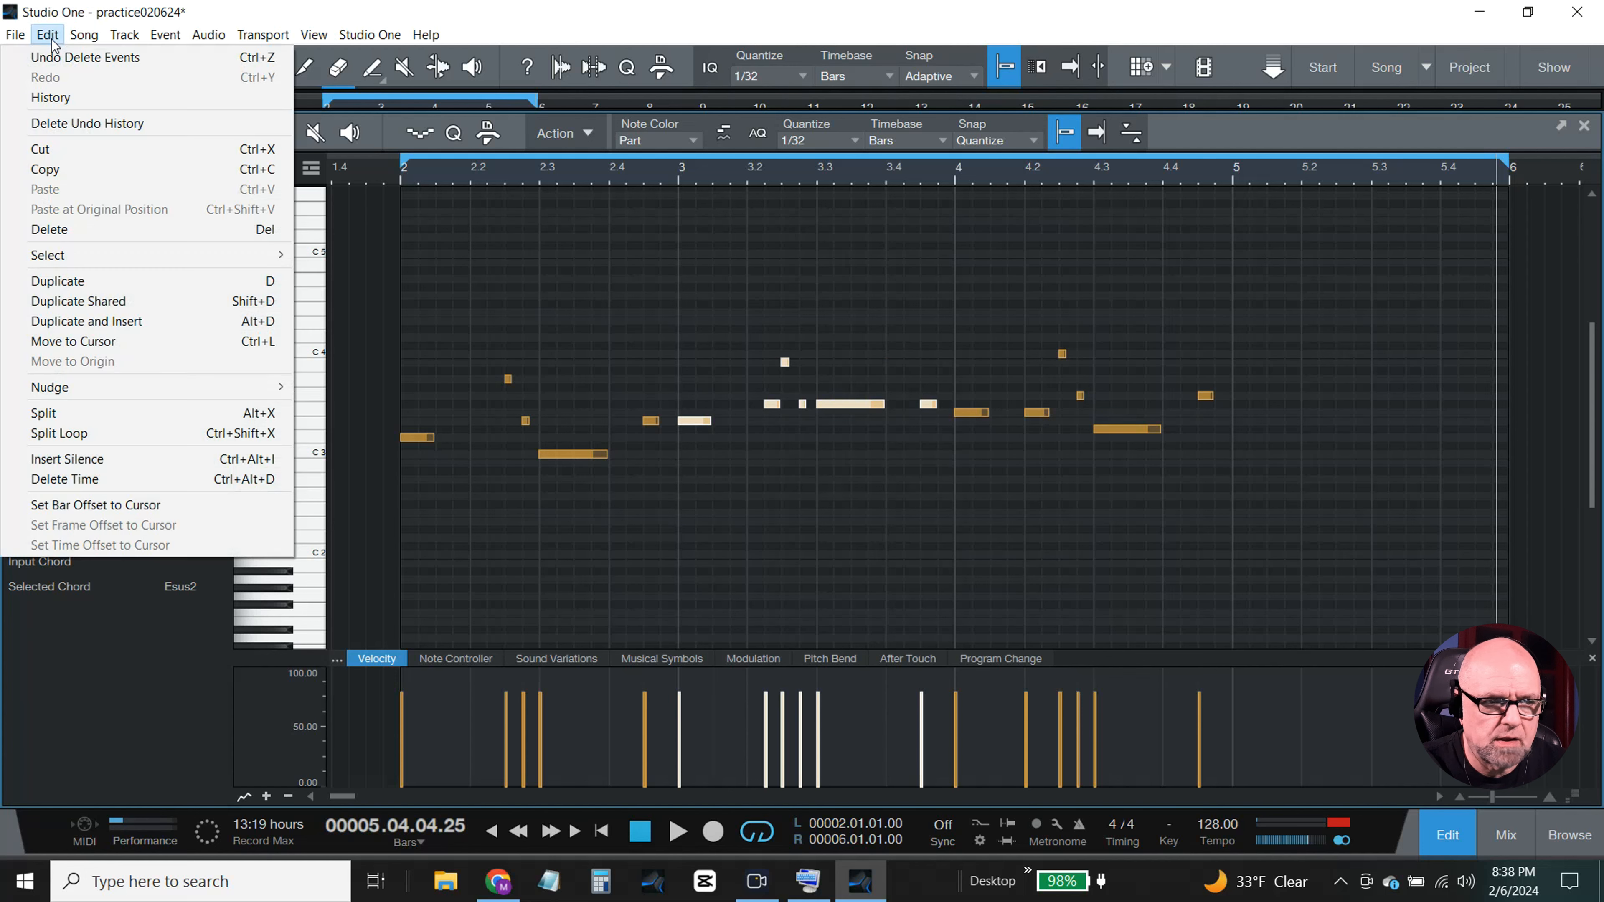
pyautogui.click(53, 59)
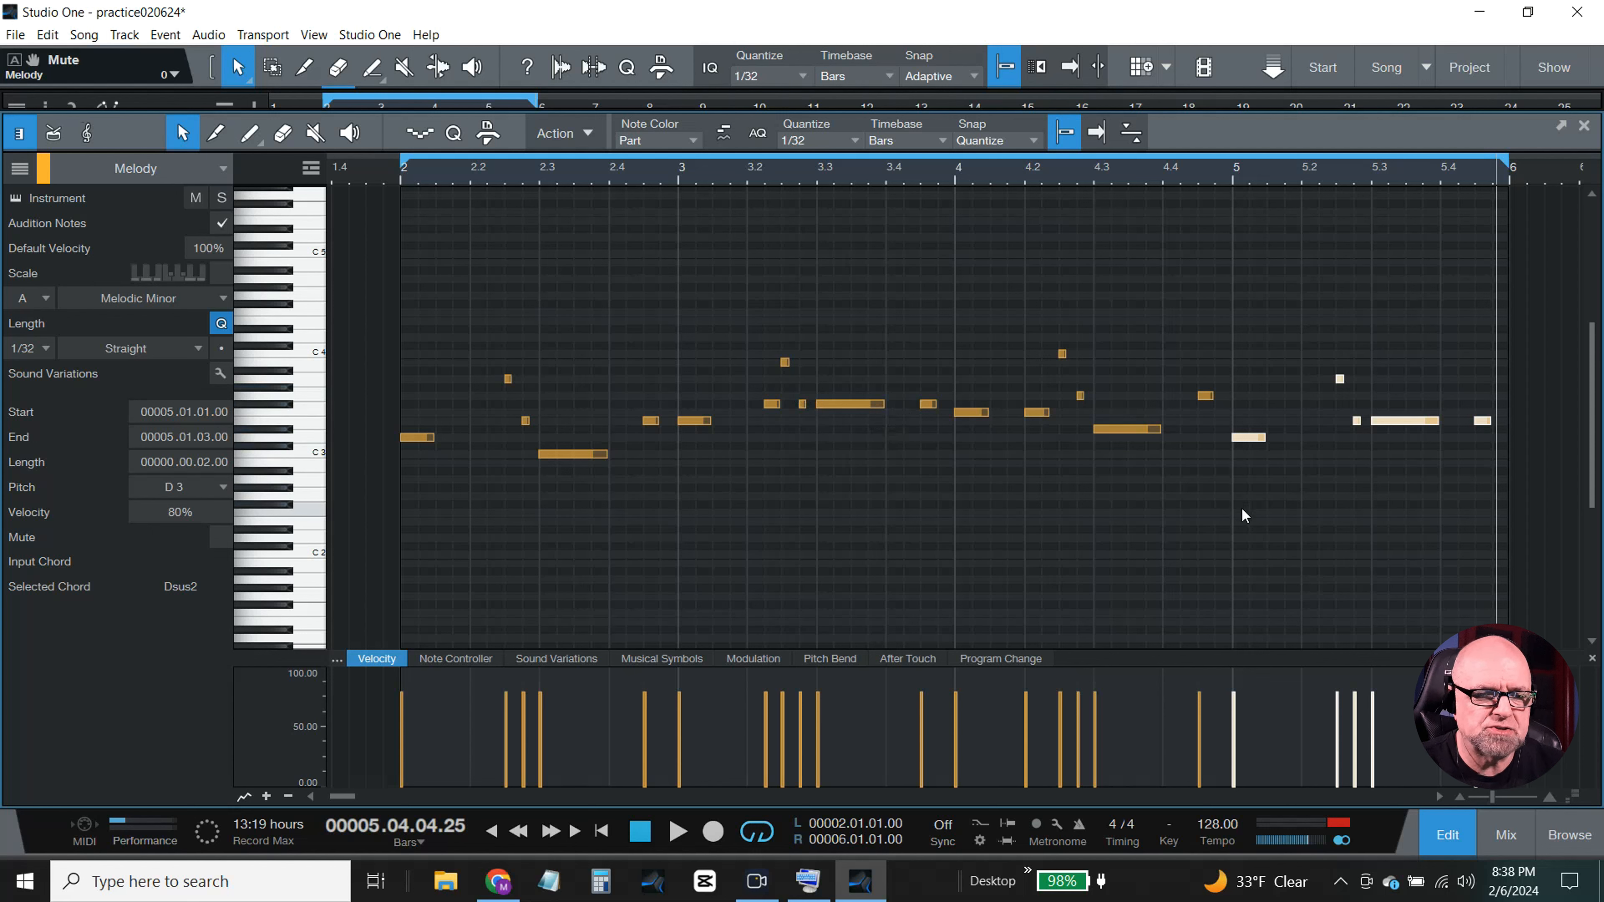
# - Transpose all of the Melody clip's bar 5 notes up two semitones and close the note editor
pyautogui.moveTo(786, 370)
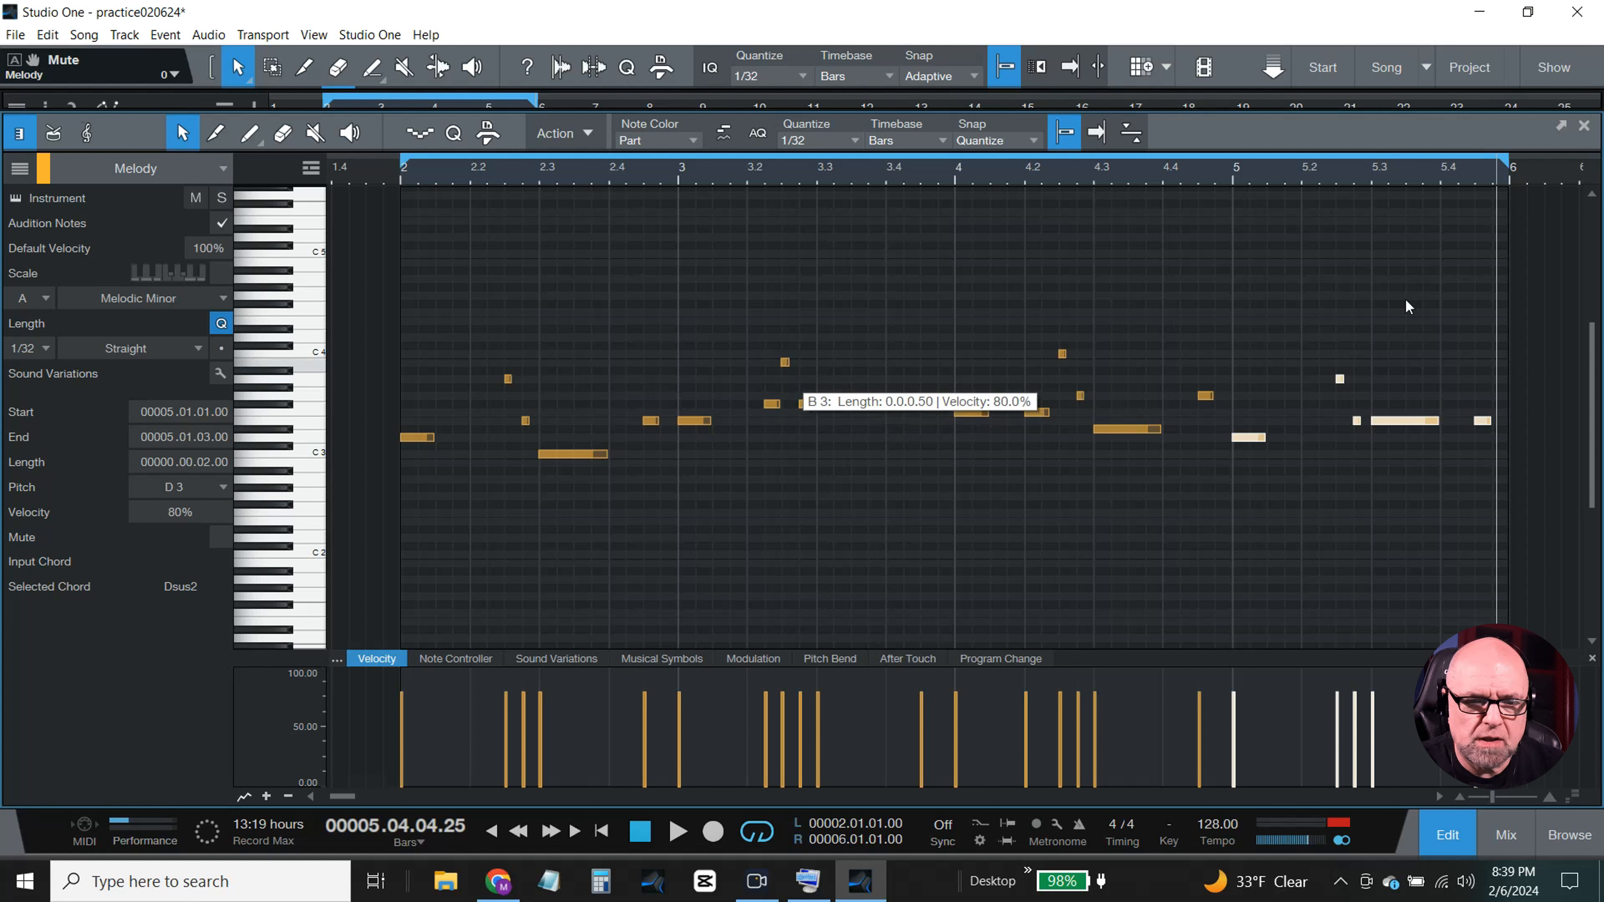
pyautogui.moveTo(1341, 387)
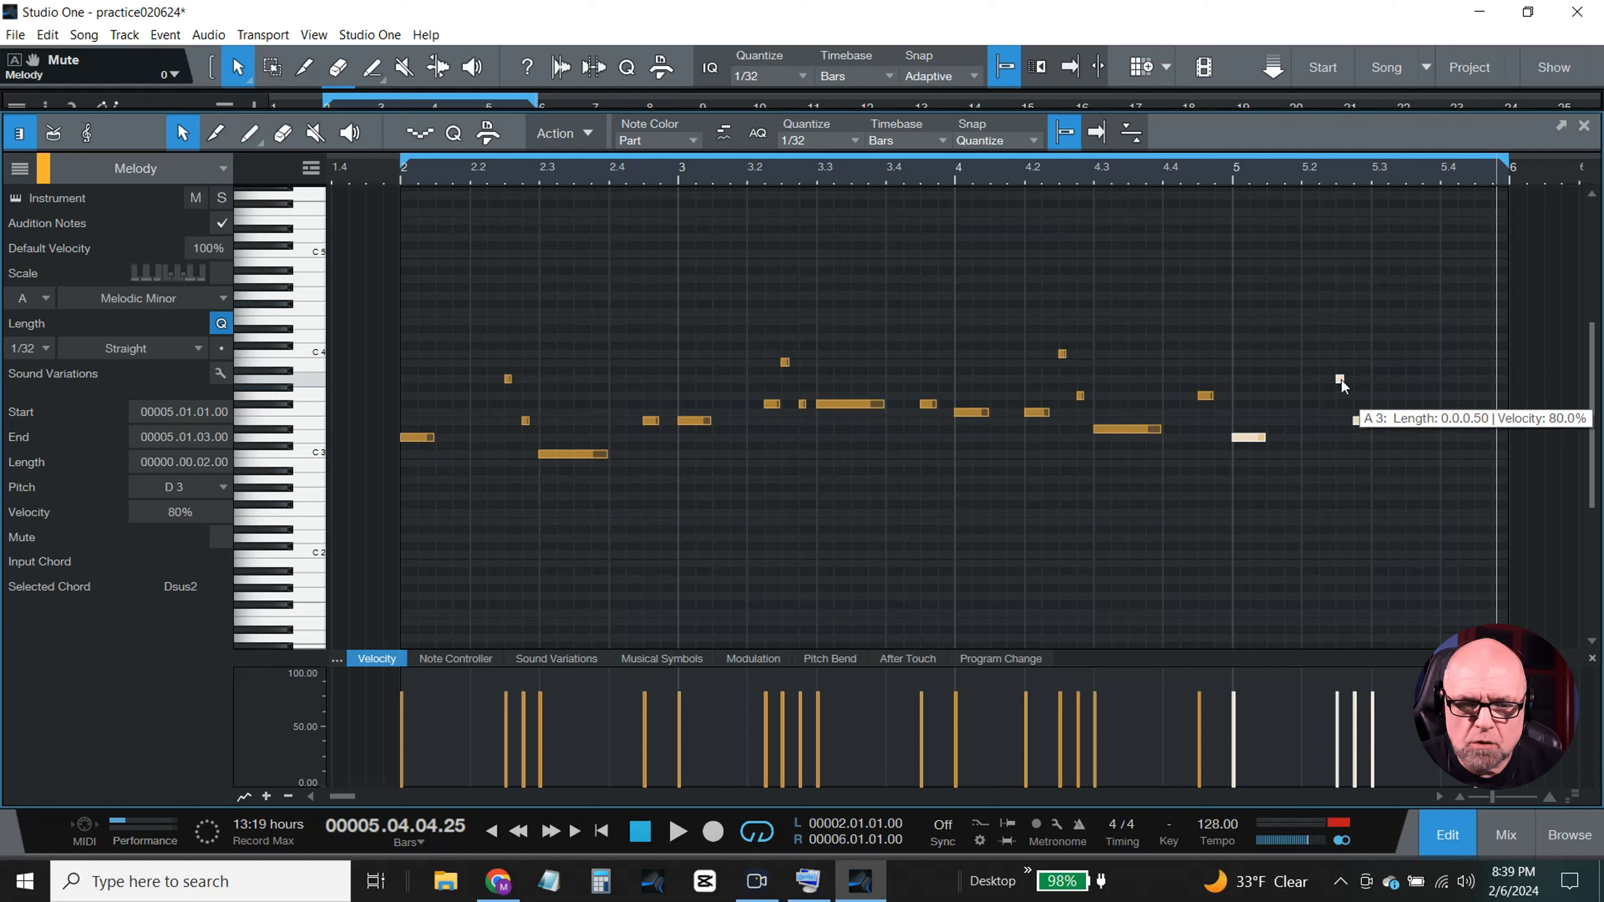
pyautogui.moveTo(1340, 381); pyautogui.dragTo(1340, 364)
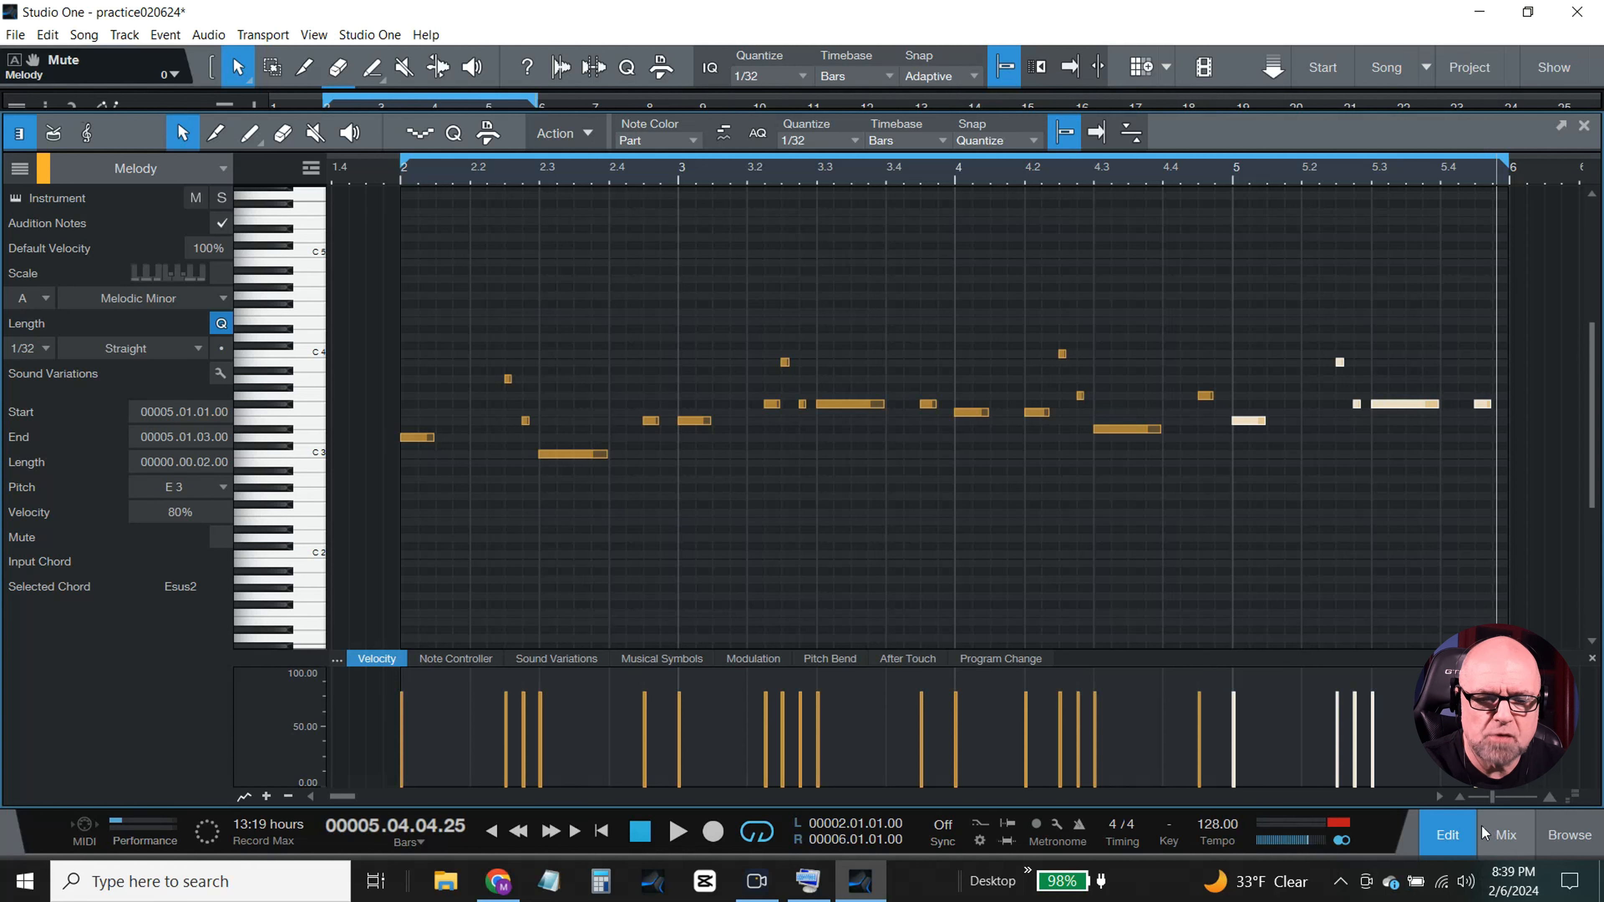
pyautogui.click(1464, 838)
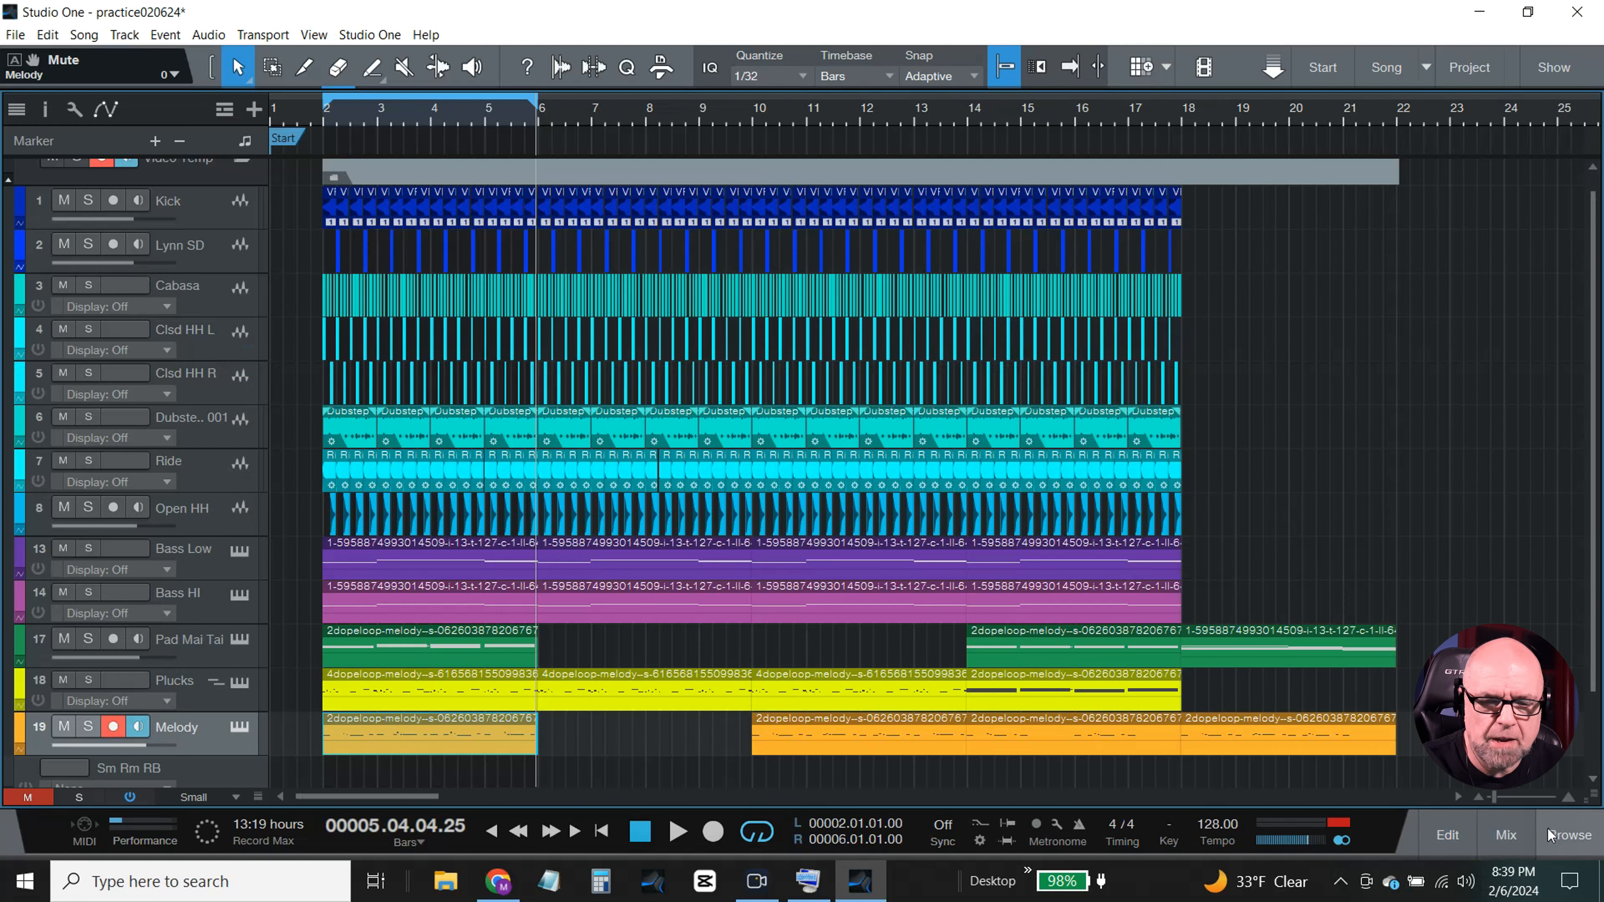
# - Mute the Pad Mai Tai and Plucks channels in the mixer and solo the Melody channel
pyautogui.click(1520, 835)
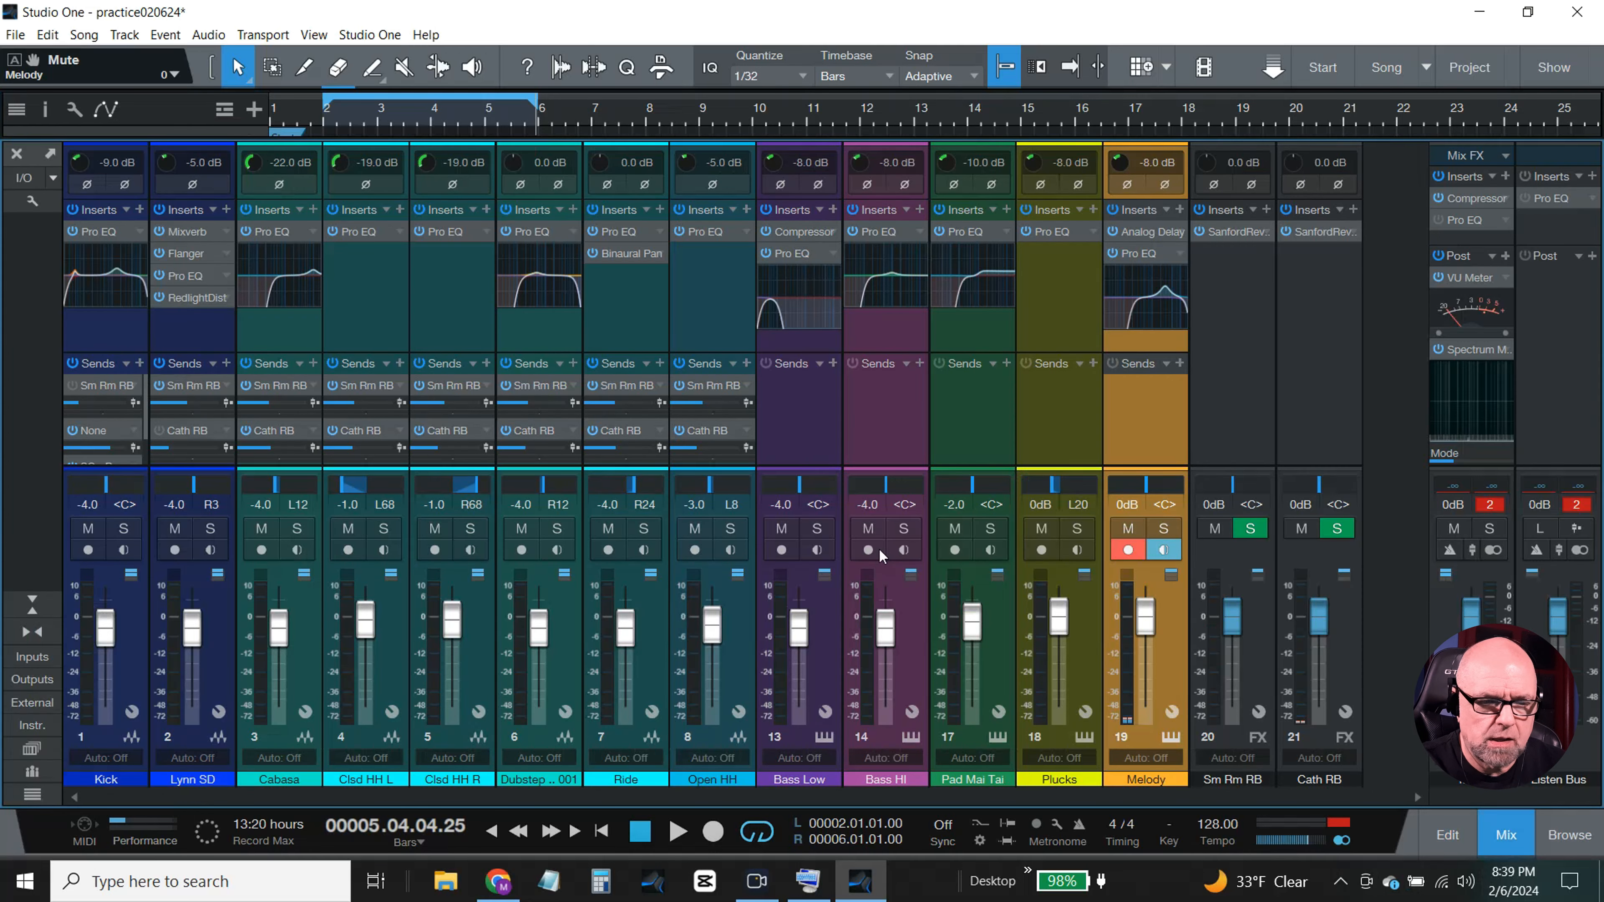
pyautogui.click(1165, 529)
pyautogui.click(1167, 529)
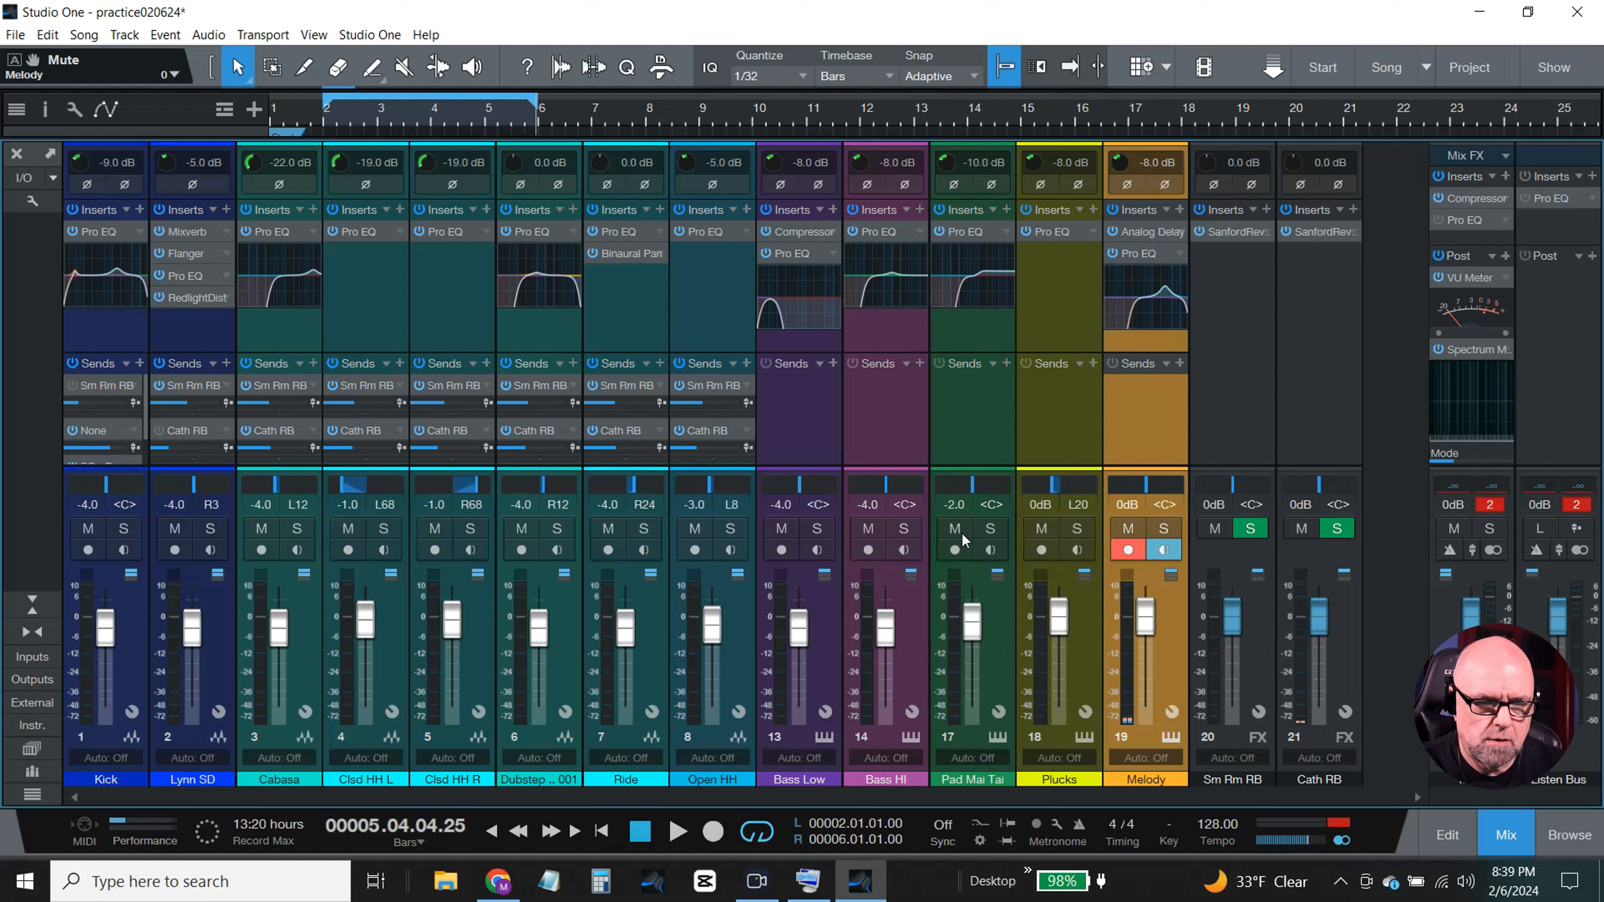
pyautogui.click(1038, 527)
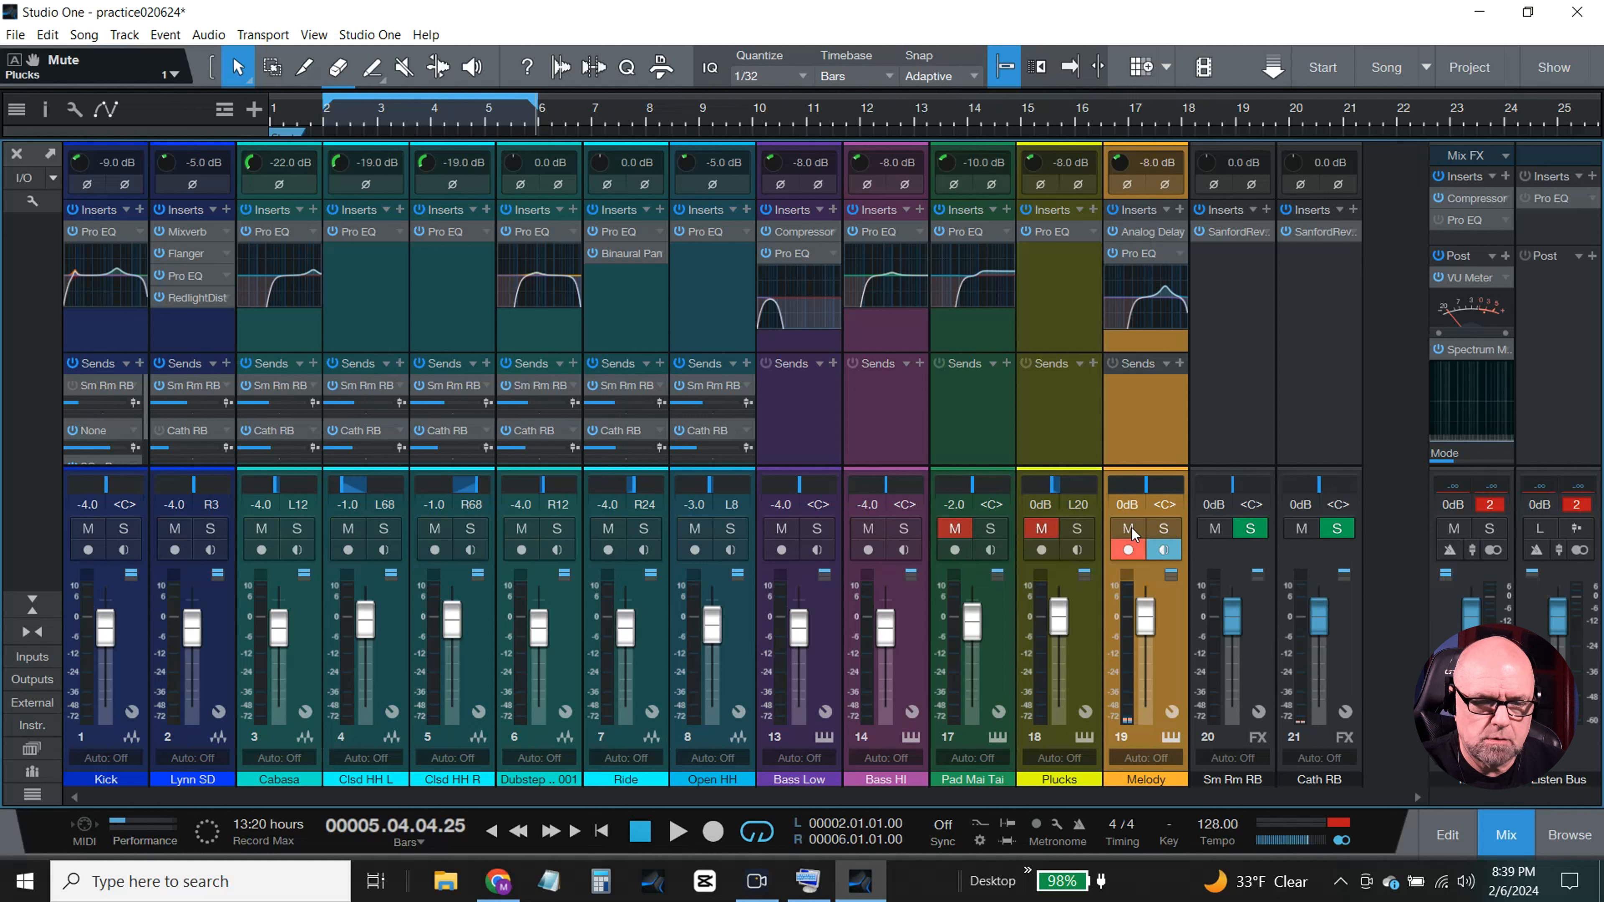
pyautogui.click(1166, 529)
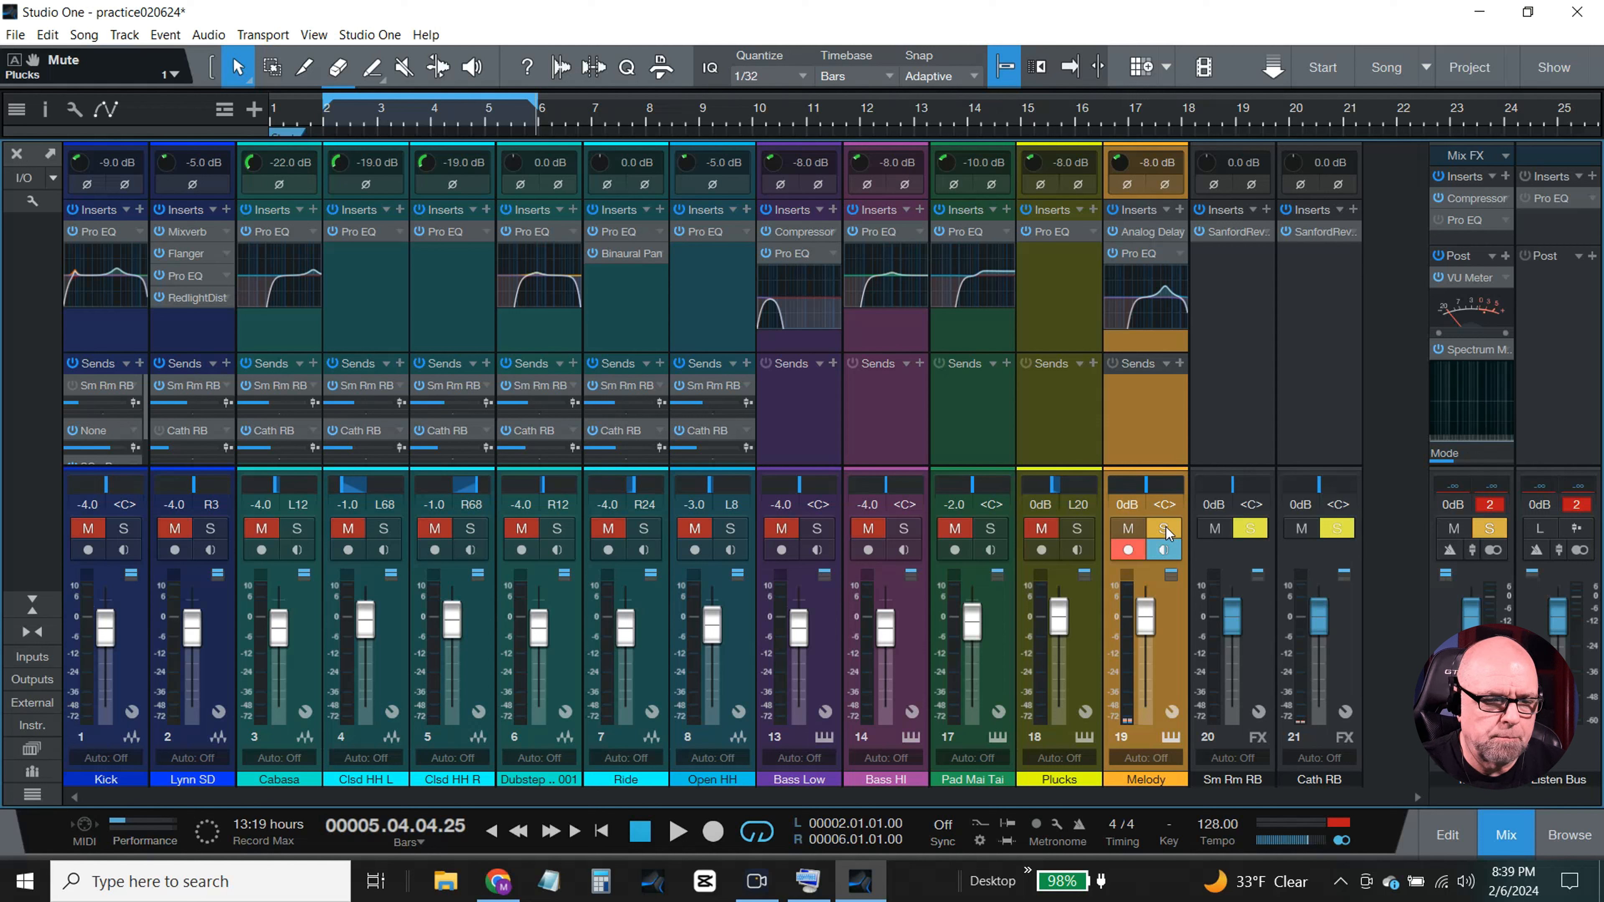
pyautogui.click(1166, 531)
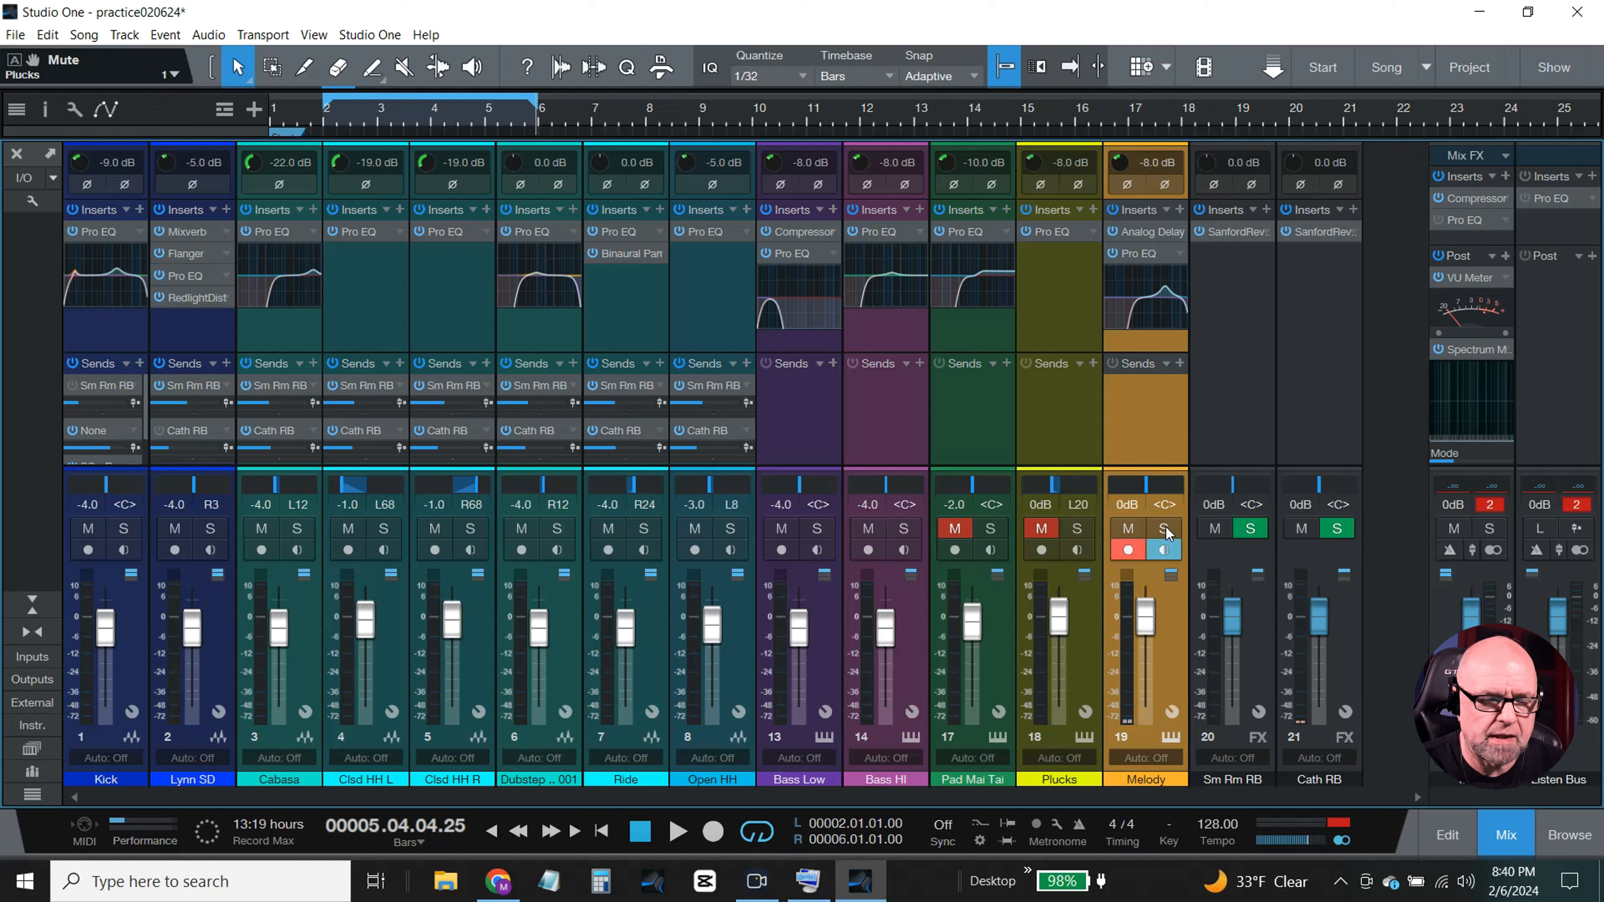
pyautogui.click(1164, 528)
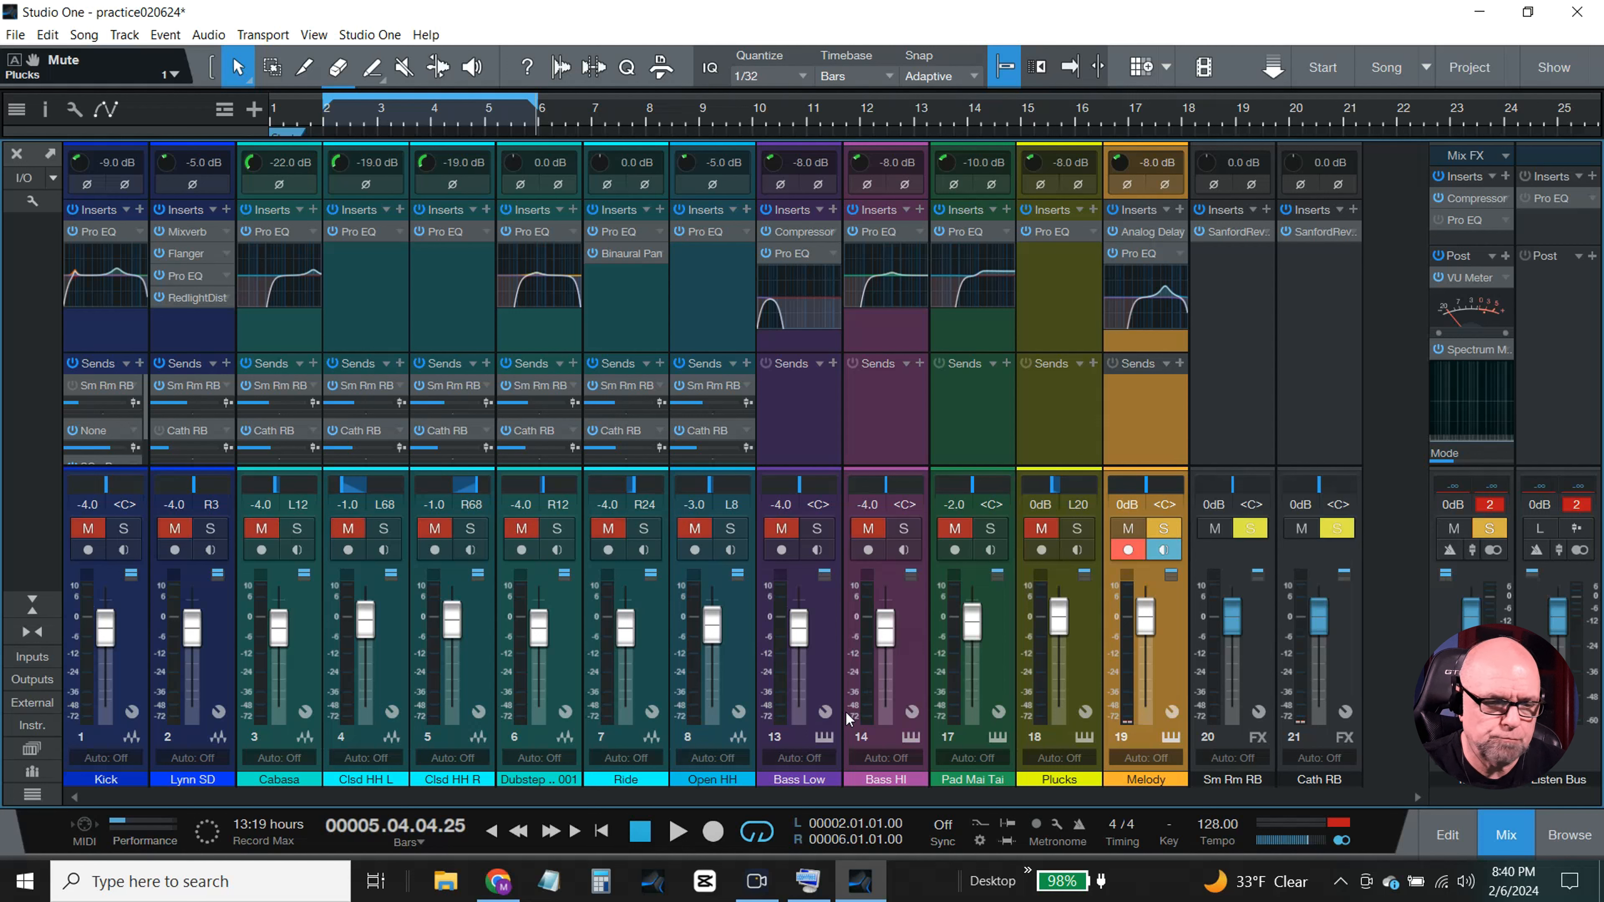
# - Play the soloed Melody part to audition the transposed notes, stop playback and close the mixer
pyautogui.click(678, 831)
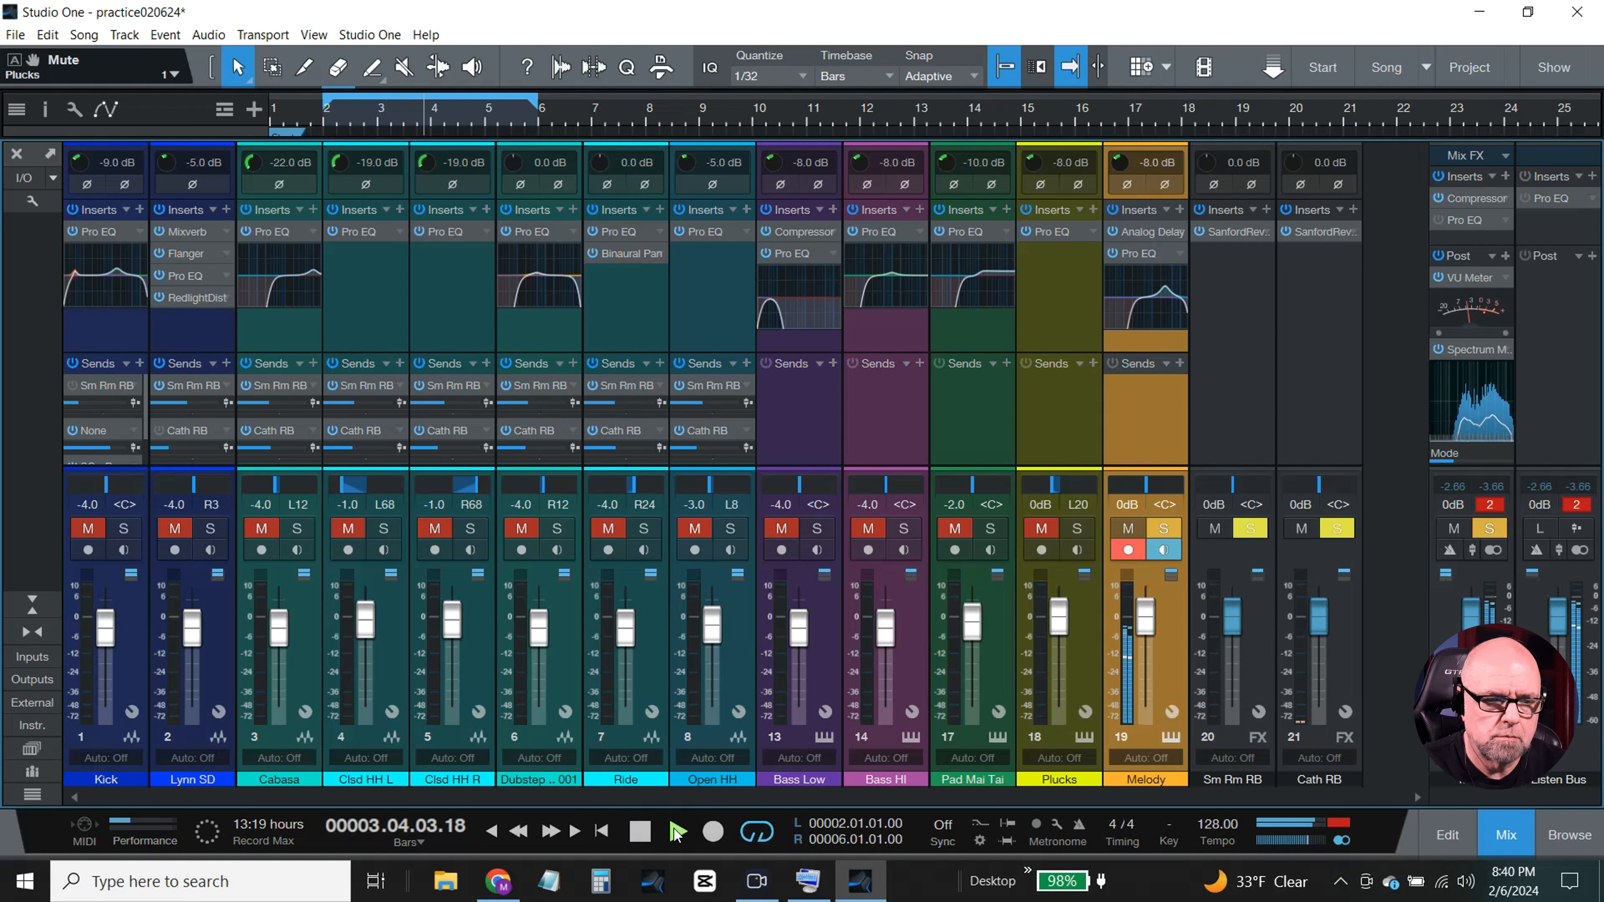
pyautogui.click(638, 837)
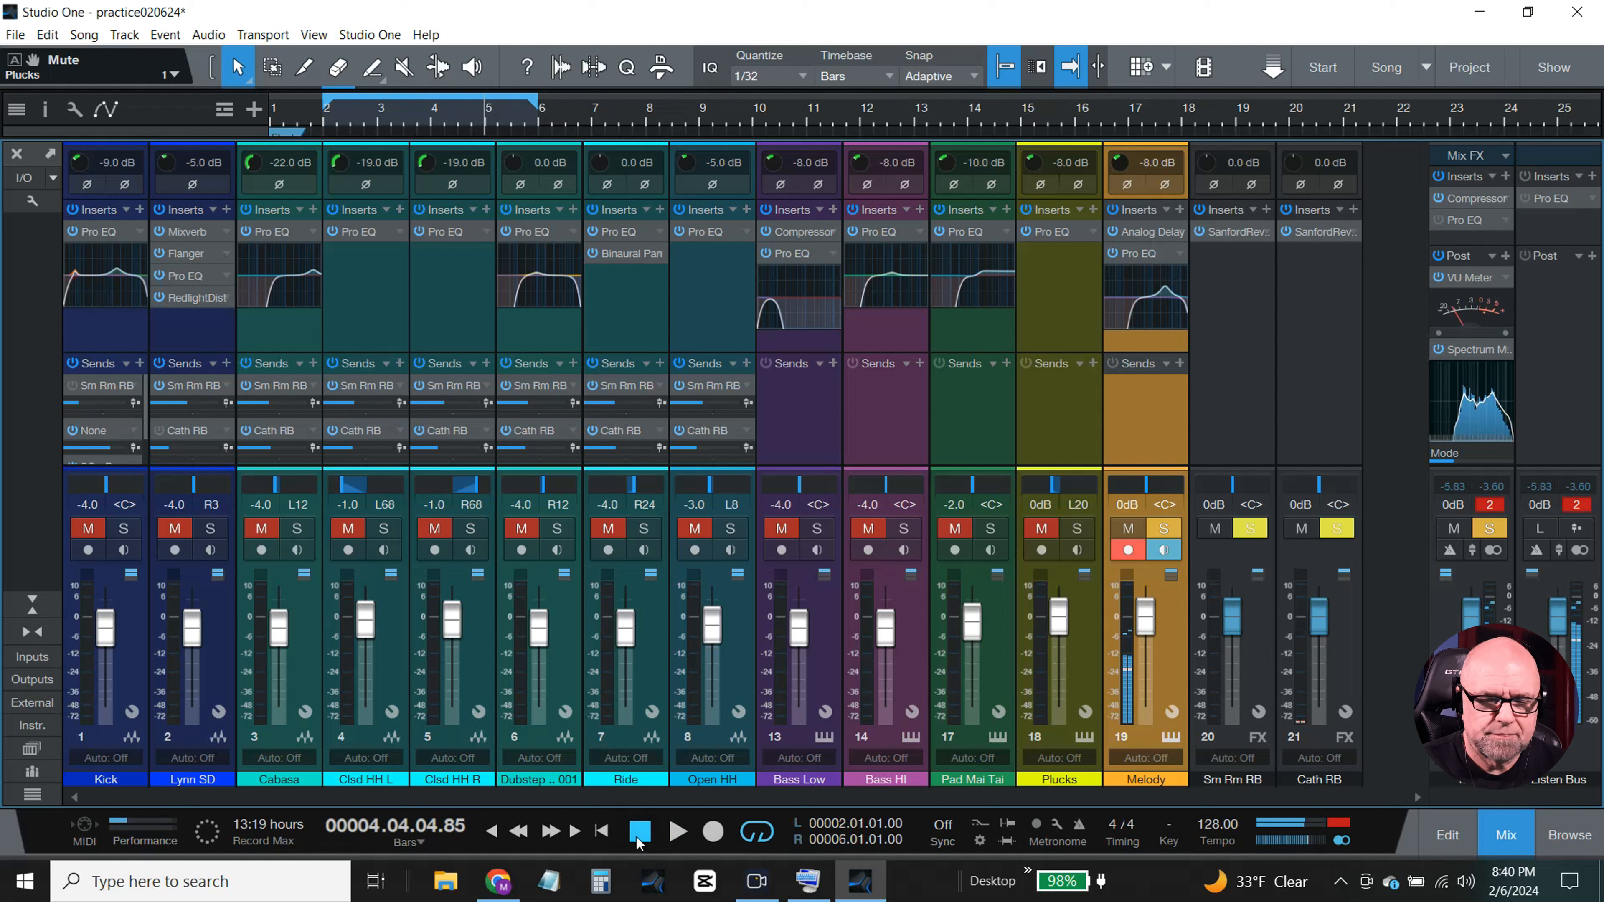
pyautogui.click(1519, 836)
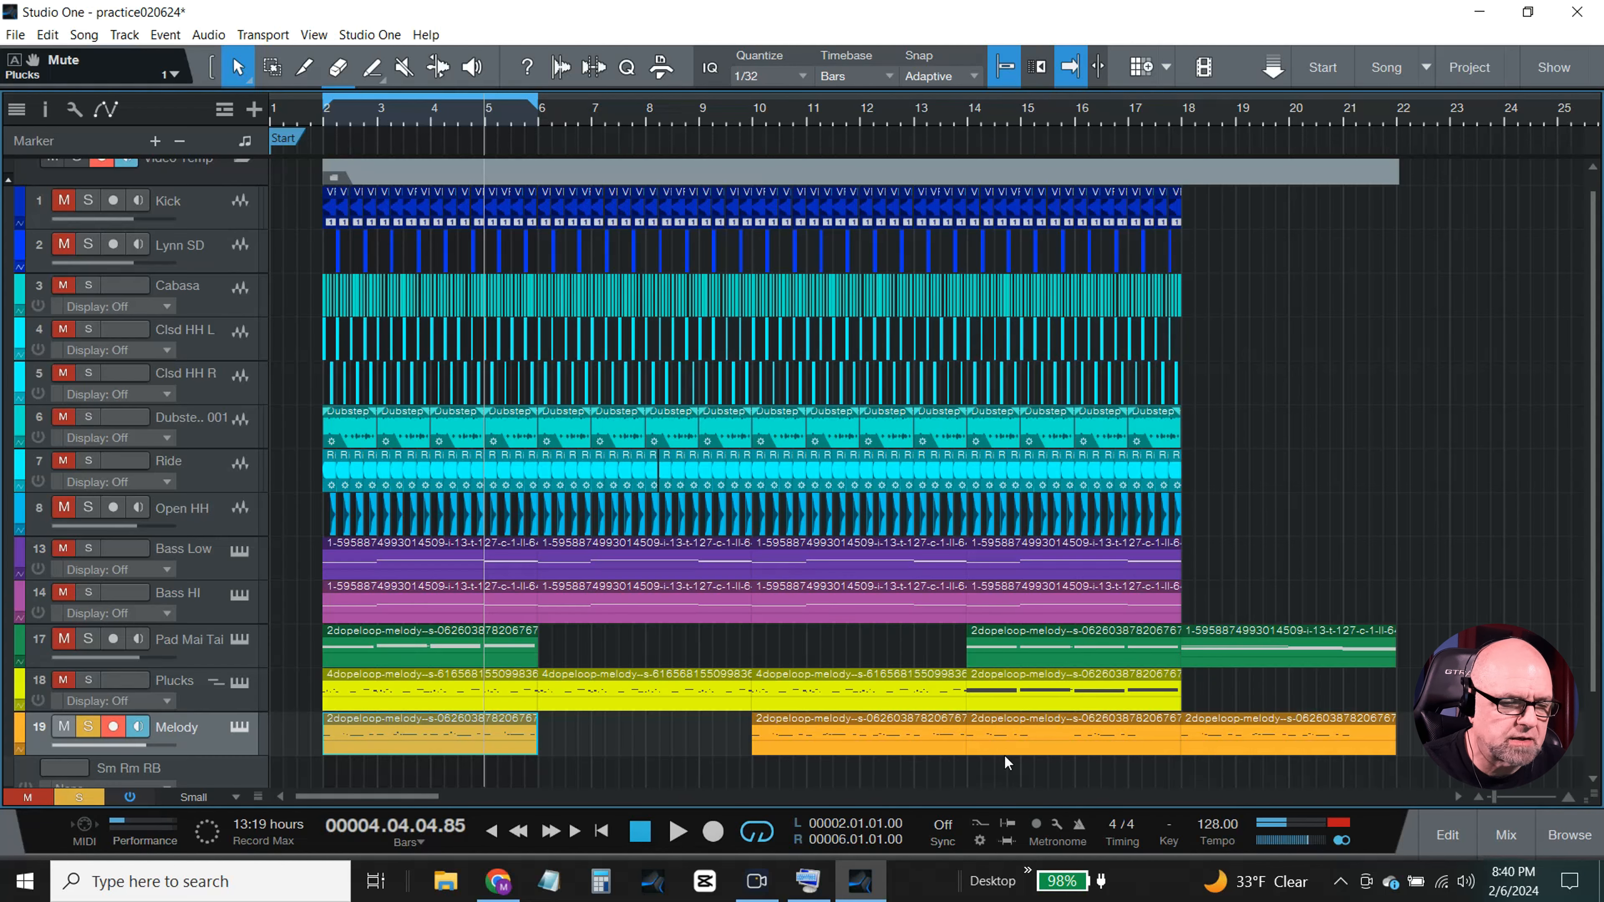
# - Open the Melody clip at bar 2 and raise the four F#3 notes in bar 3 to G3
pyautogui.doubleClick(426, 738)
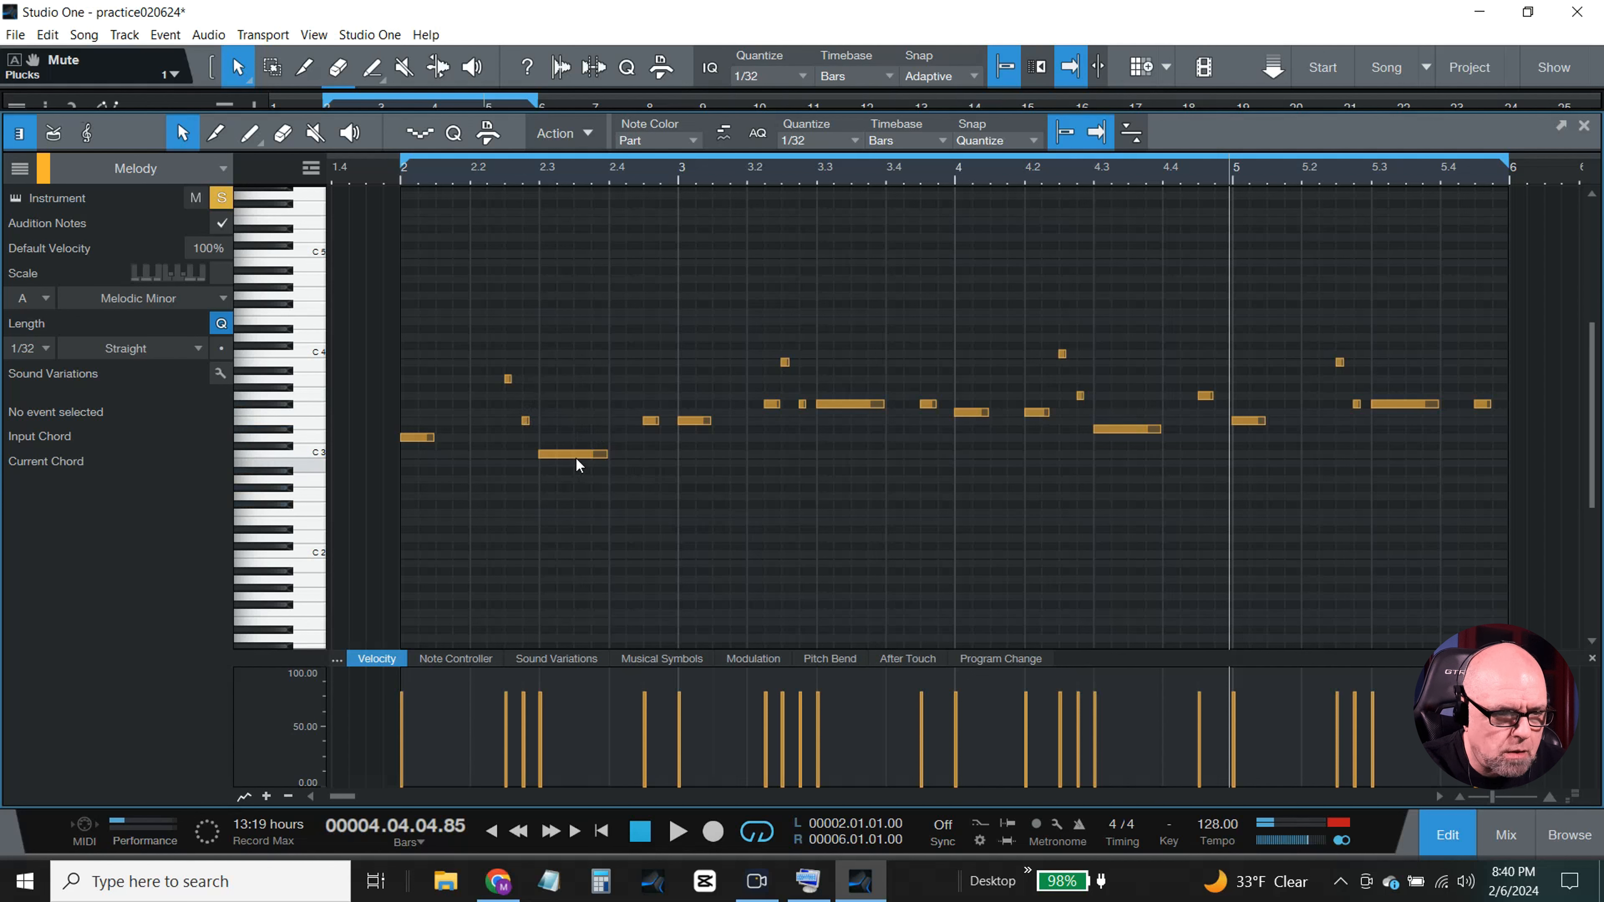
pyautogui.scroll(3, 645, 460)
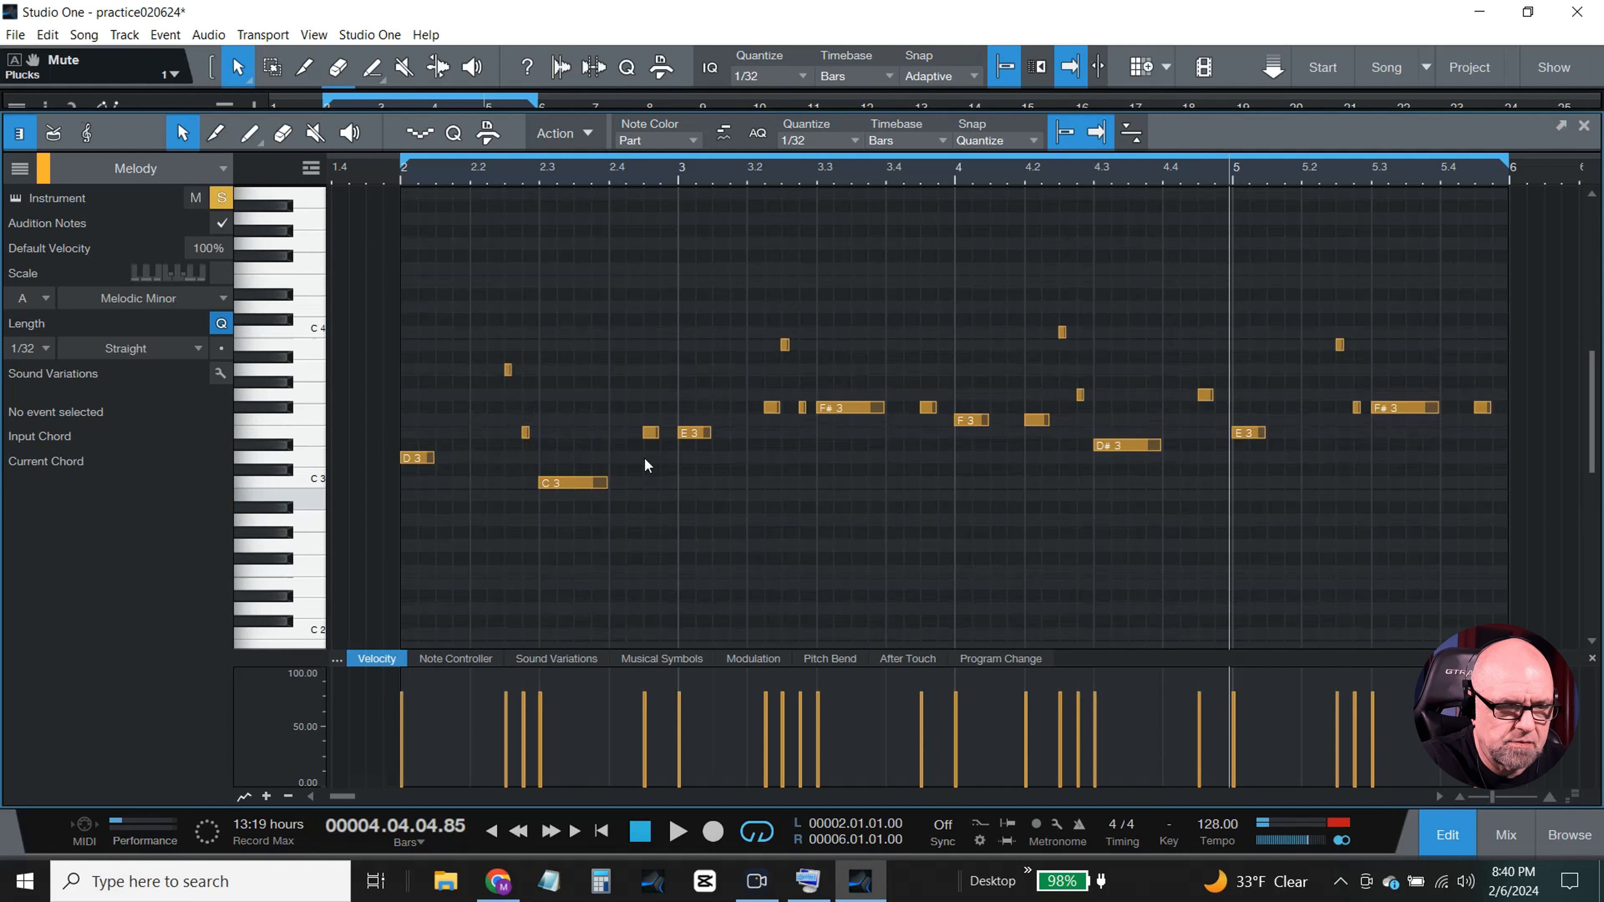
pyautogui.scroll(1, 644, 456)
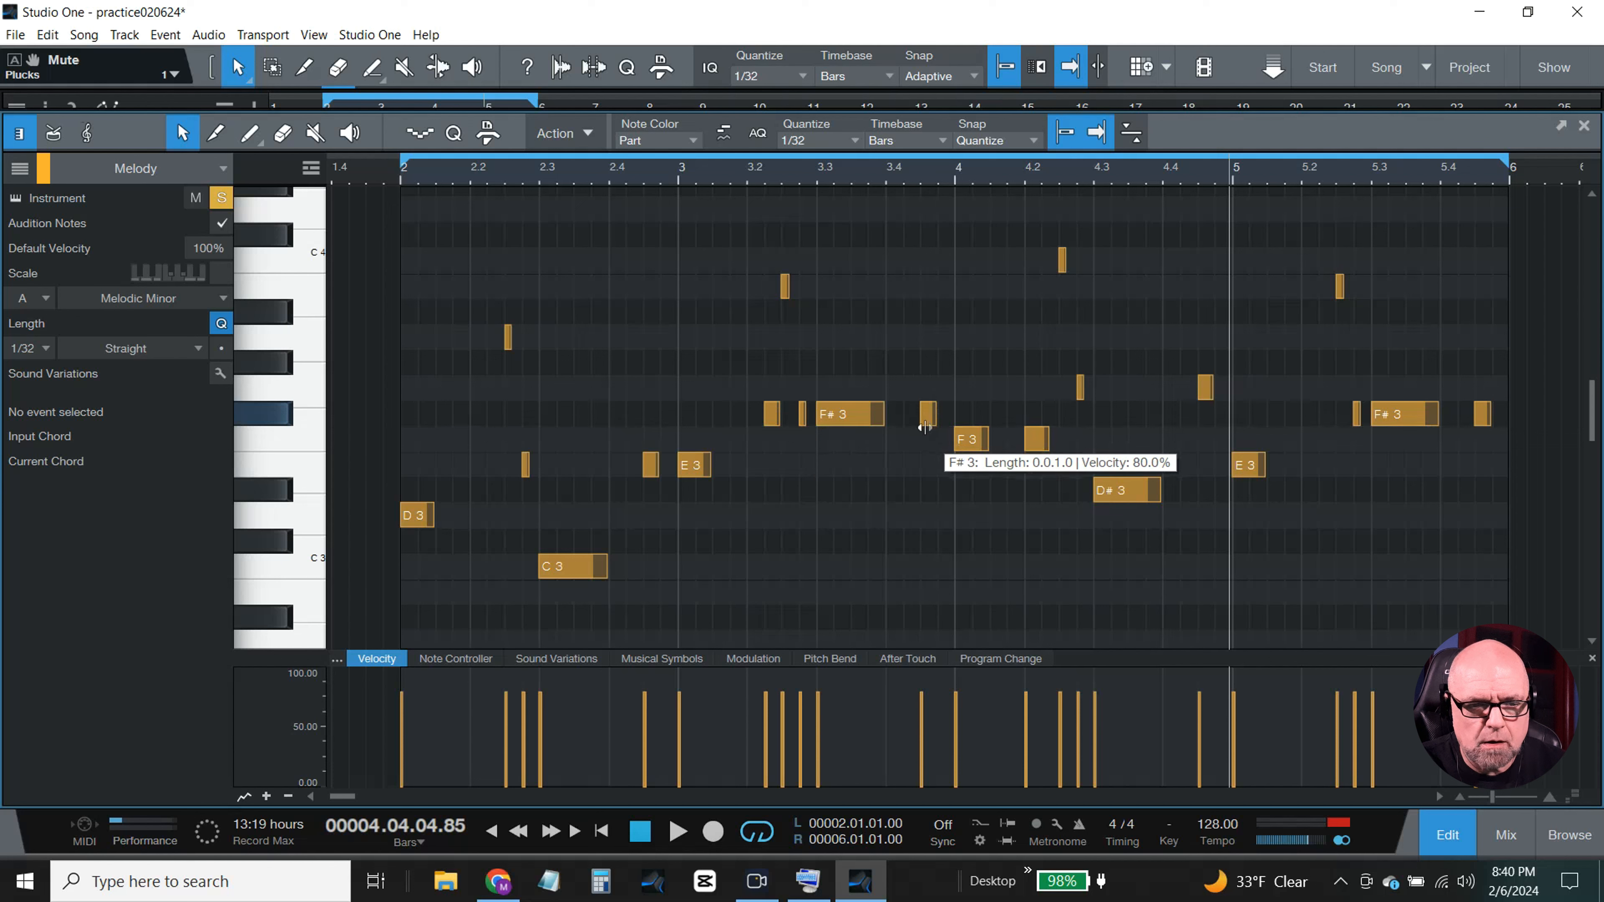
pyautogui.moveTo(941, 442); pyautogui.dragTo(769, 395)
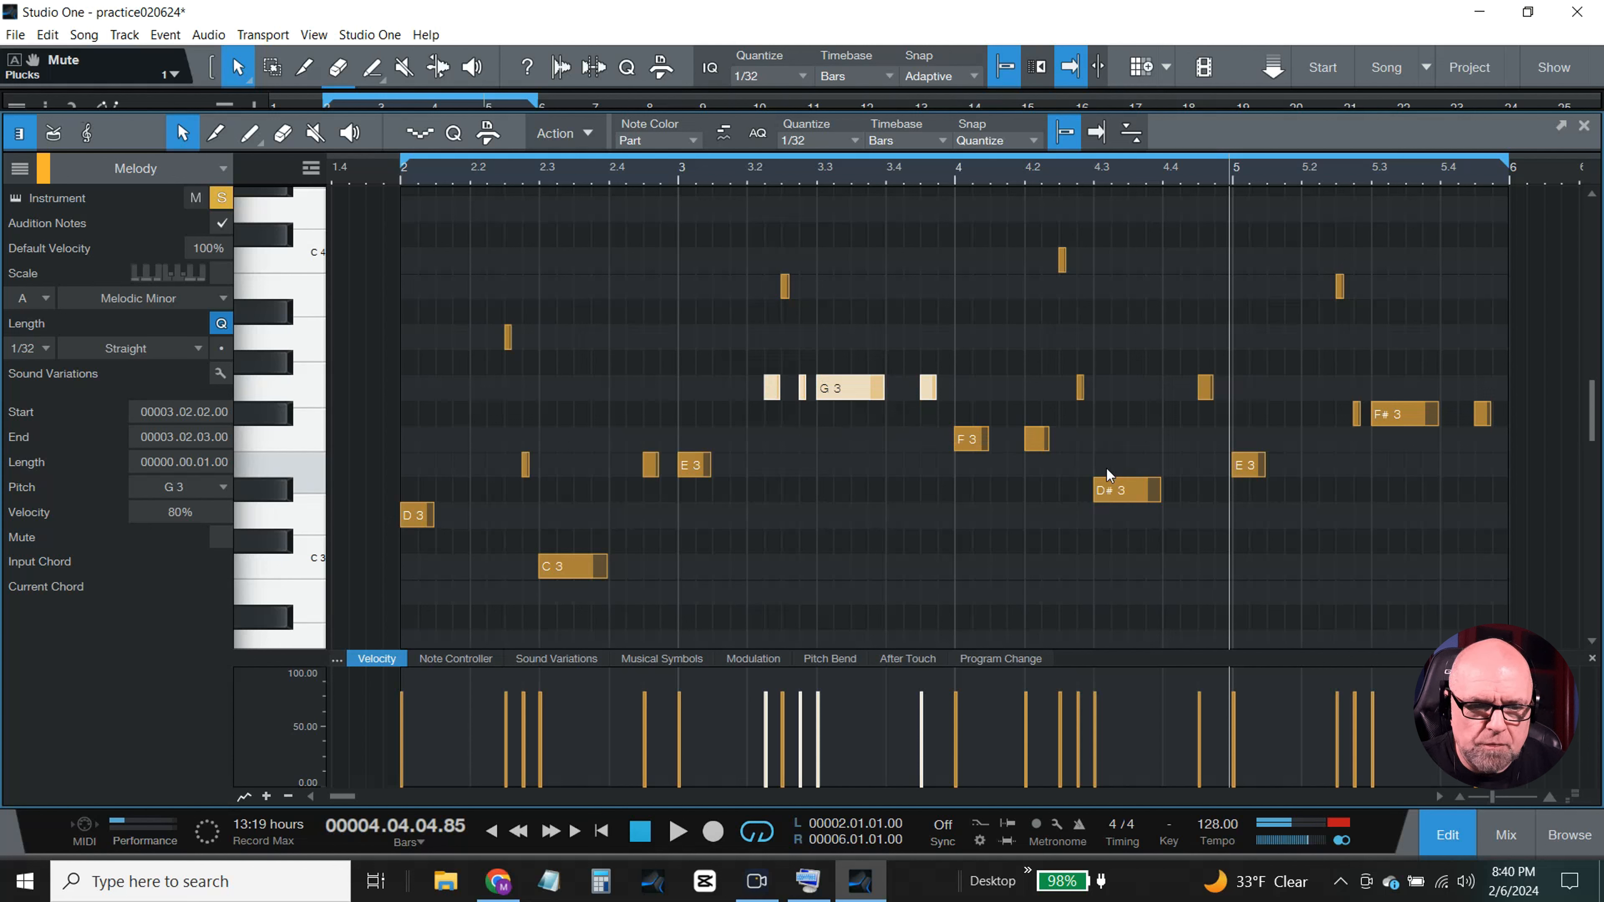
# - Raise the Melody's D#3 note in bar 4 to E3 and bar 5's three F#3 notes to G3, and close the note editor
pyautogui.click(1113, 534)
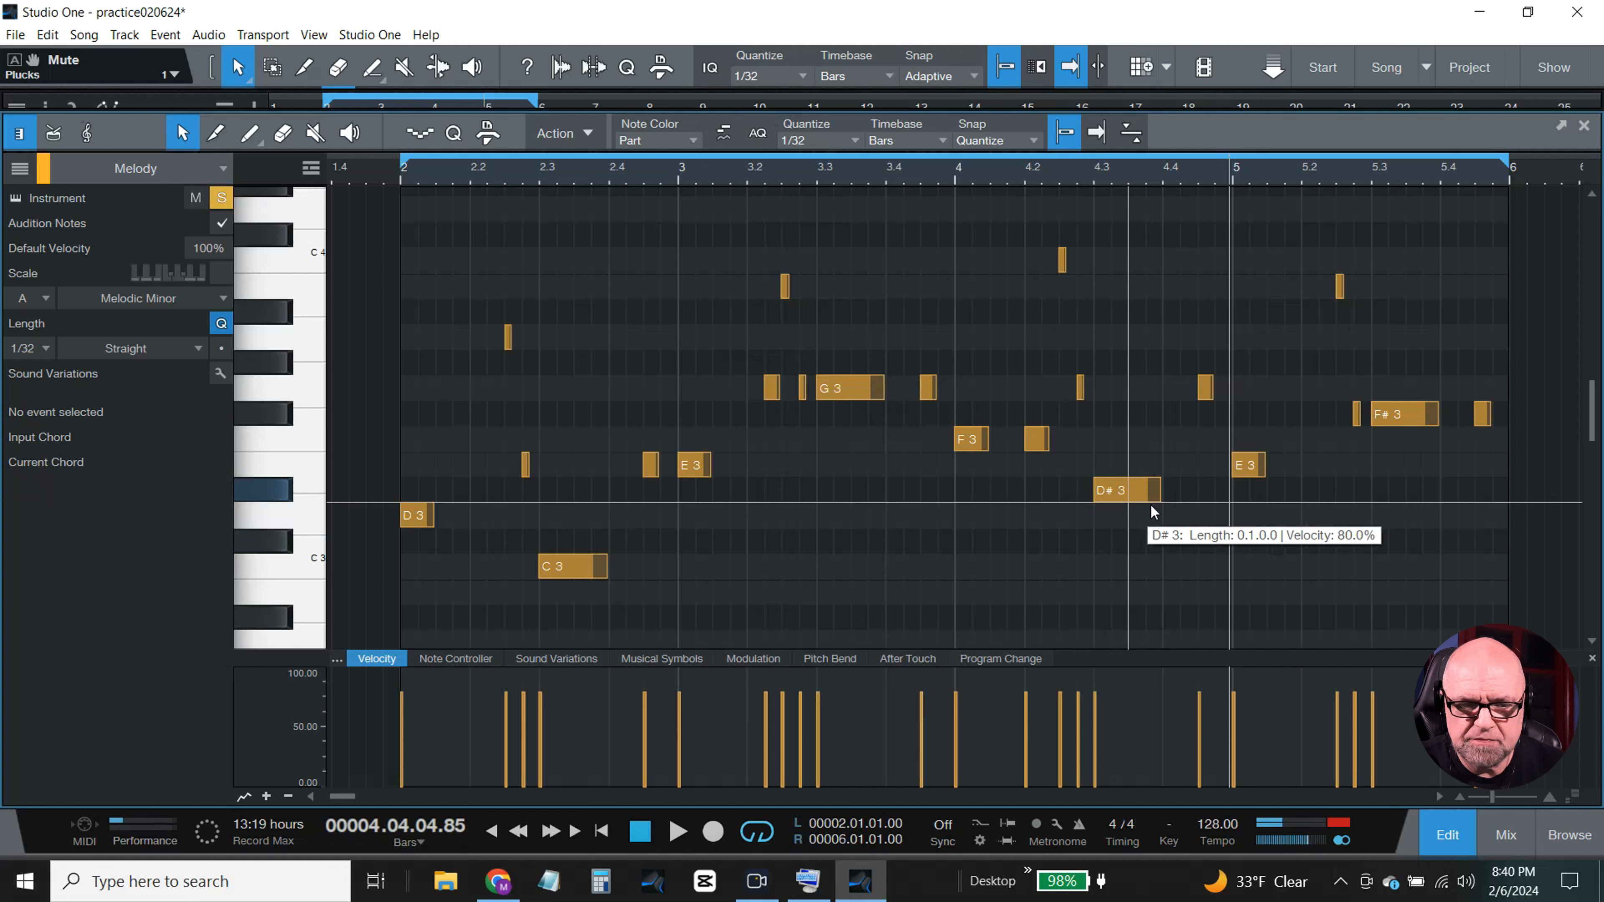
pyautogui.click(1118, 490)
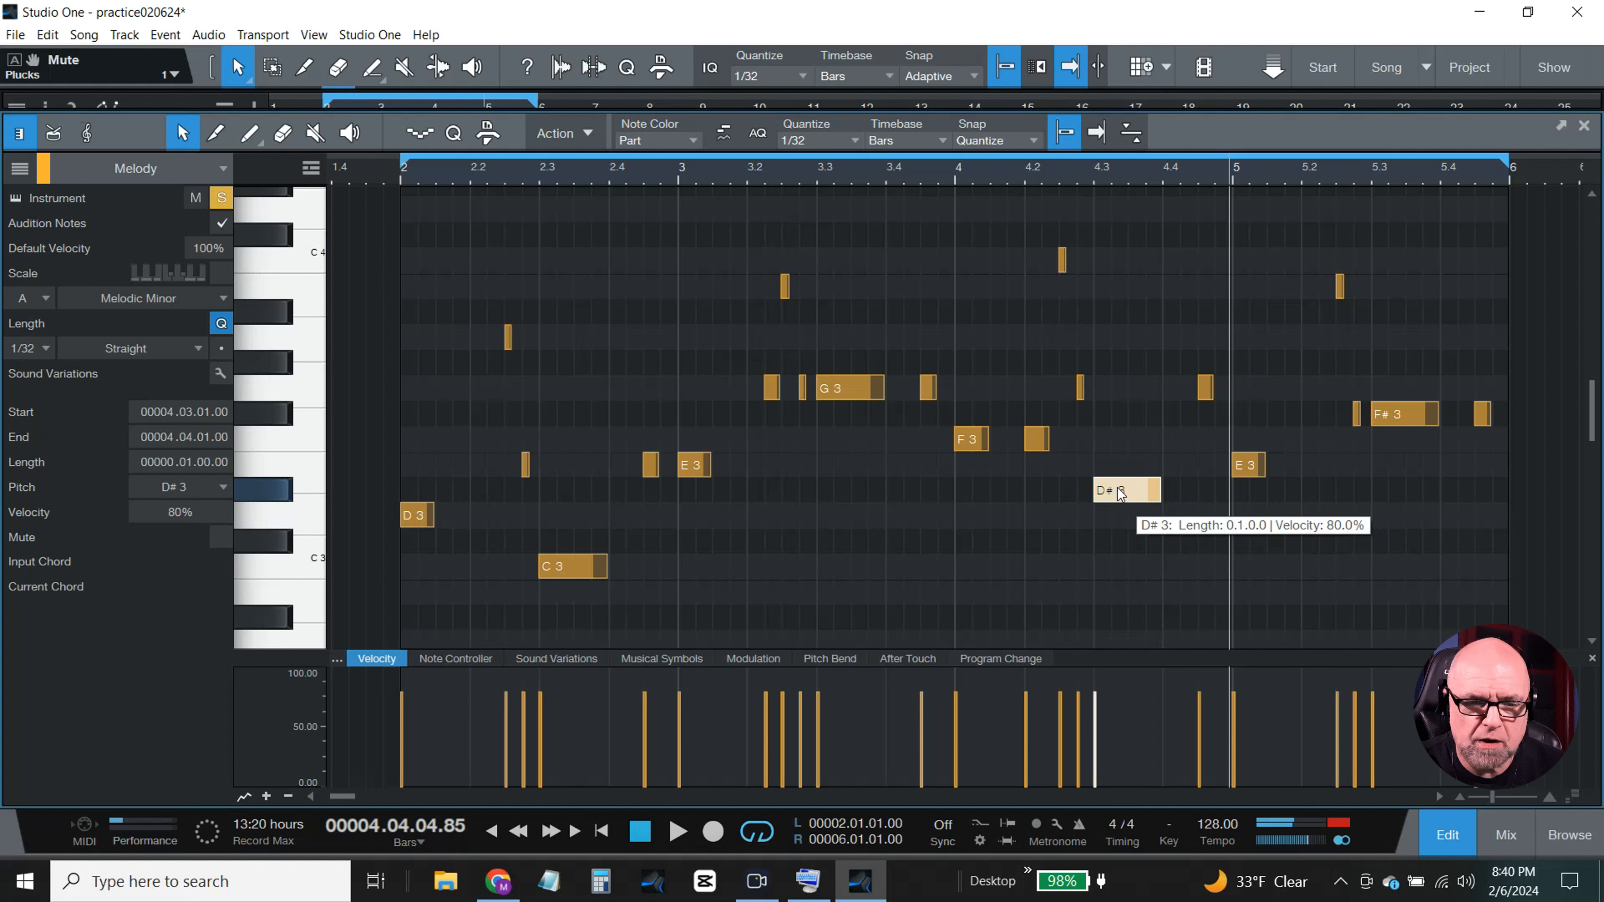
pyautogui.moveTo(1118, 493); pyautogui.dragTo(1115, 468)
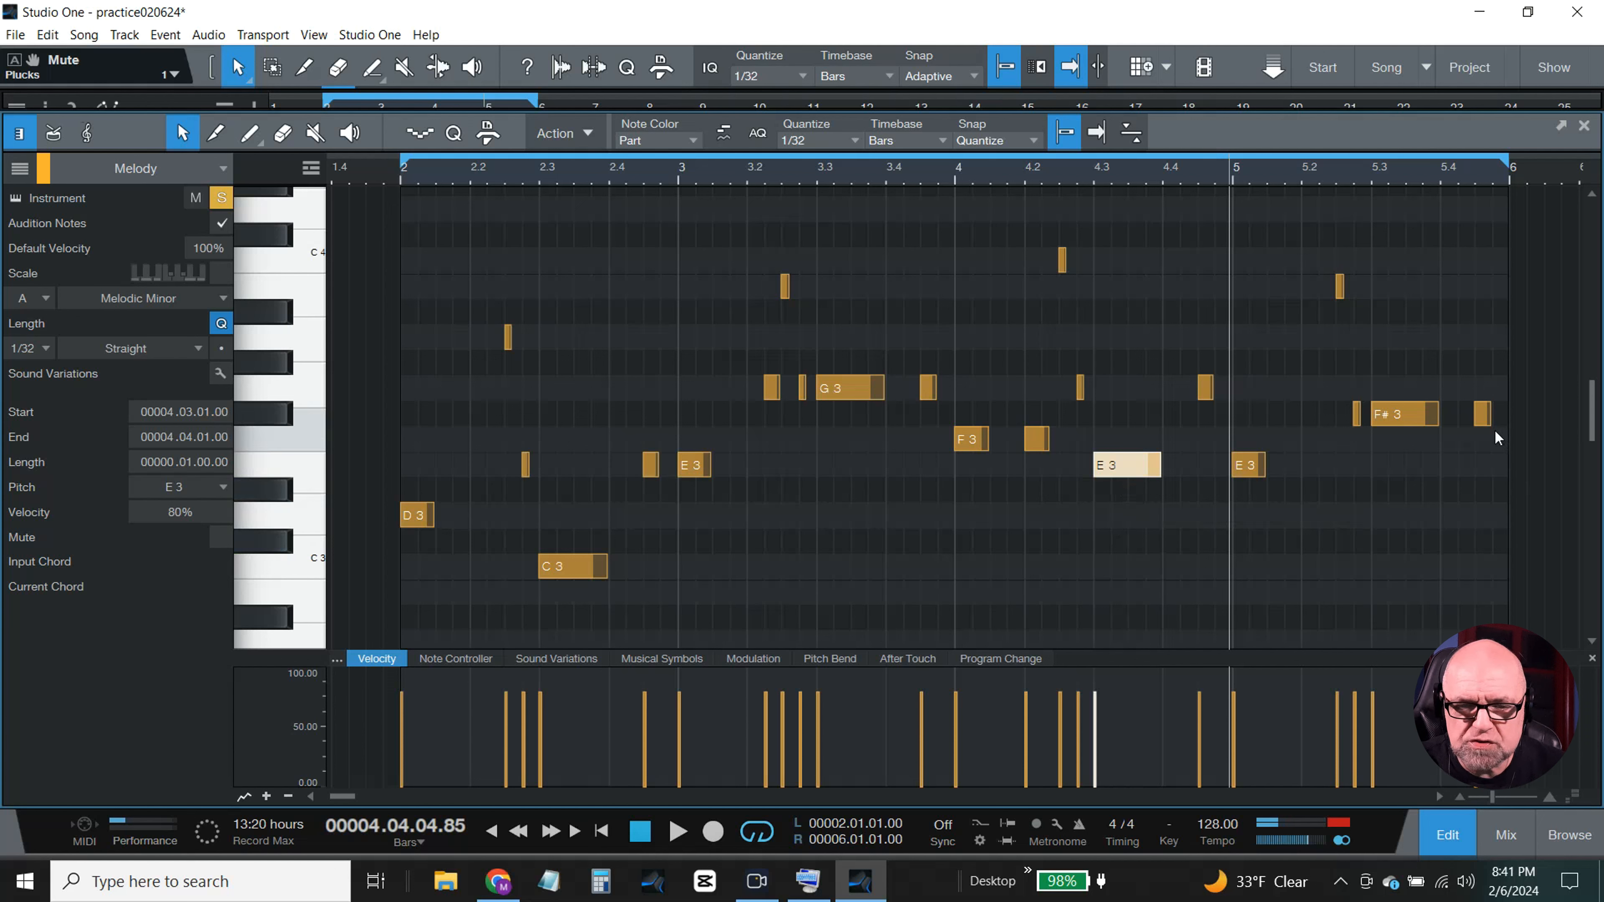
pyautogui.moveTo(1493, 429); pyautogui.dragTo(1352, 397)
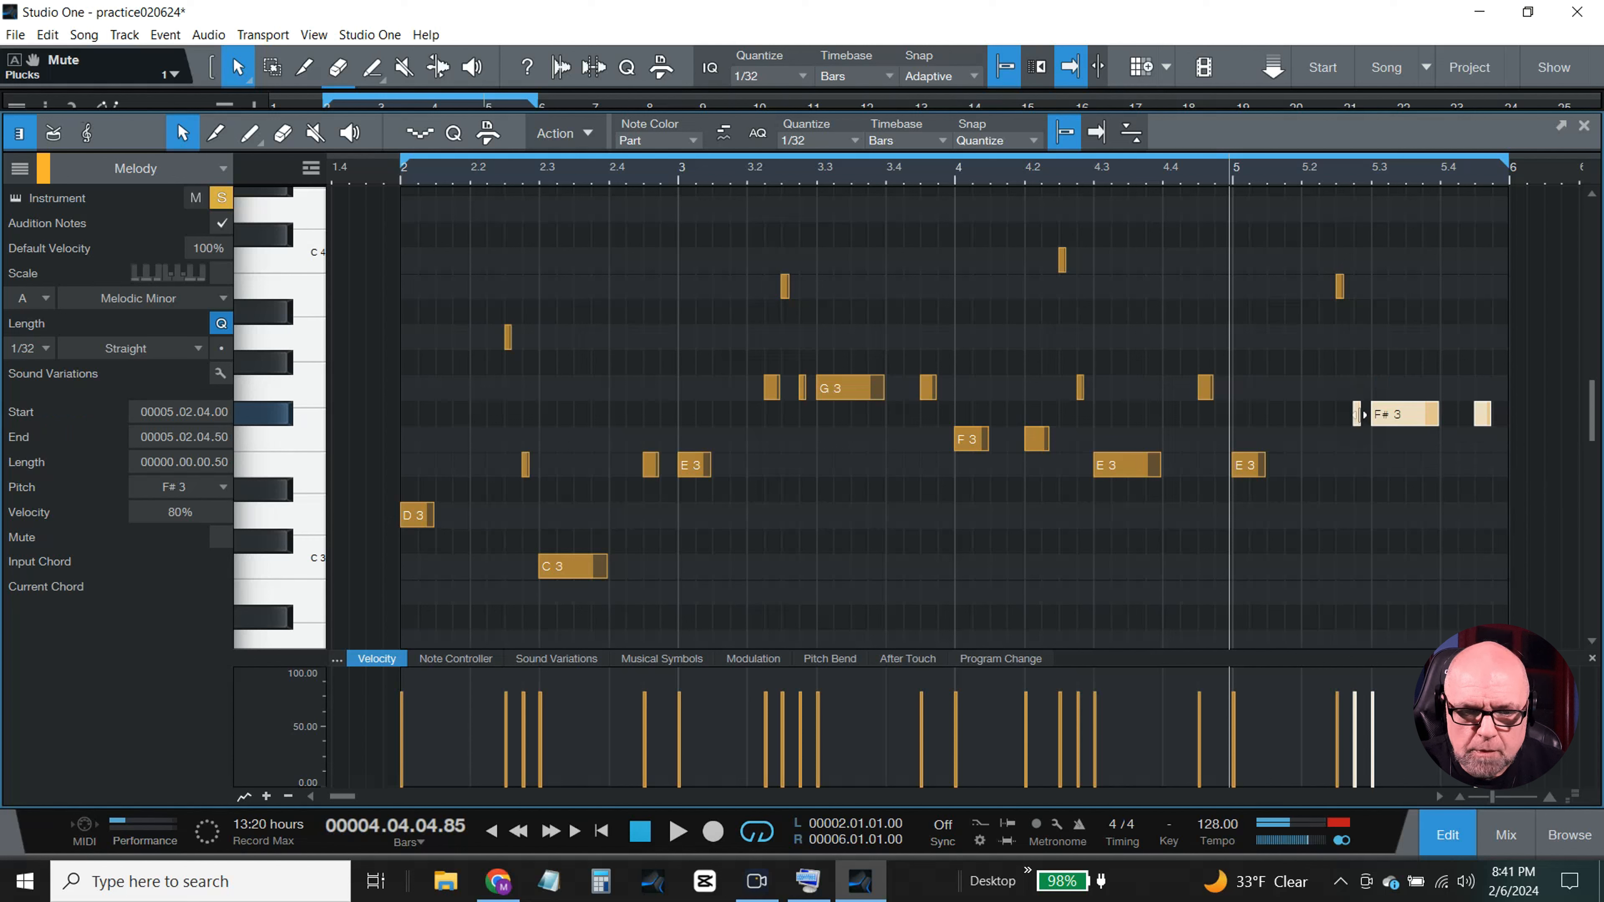
pyautogui.moveTo(1359, 414); pyautogui.dragTo(1357, 397)
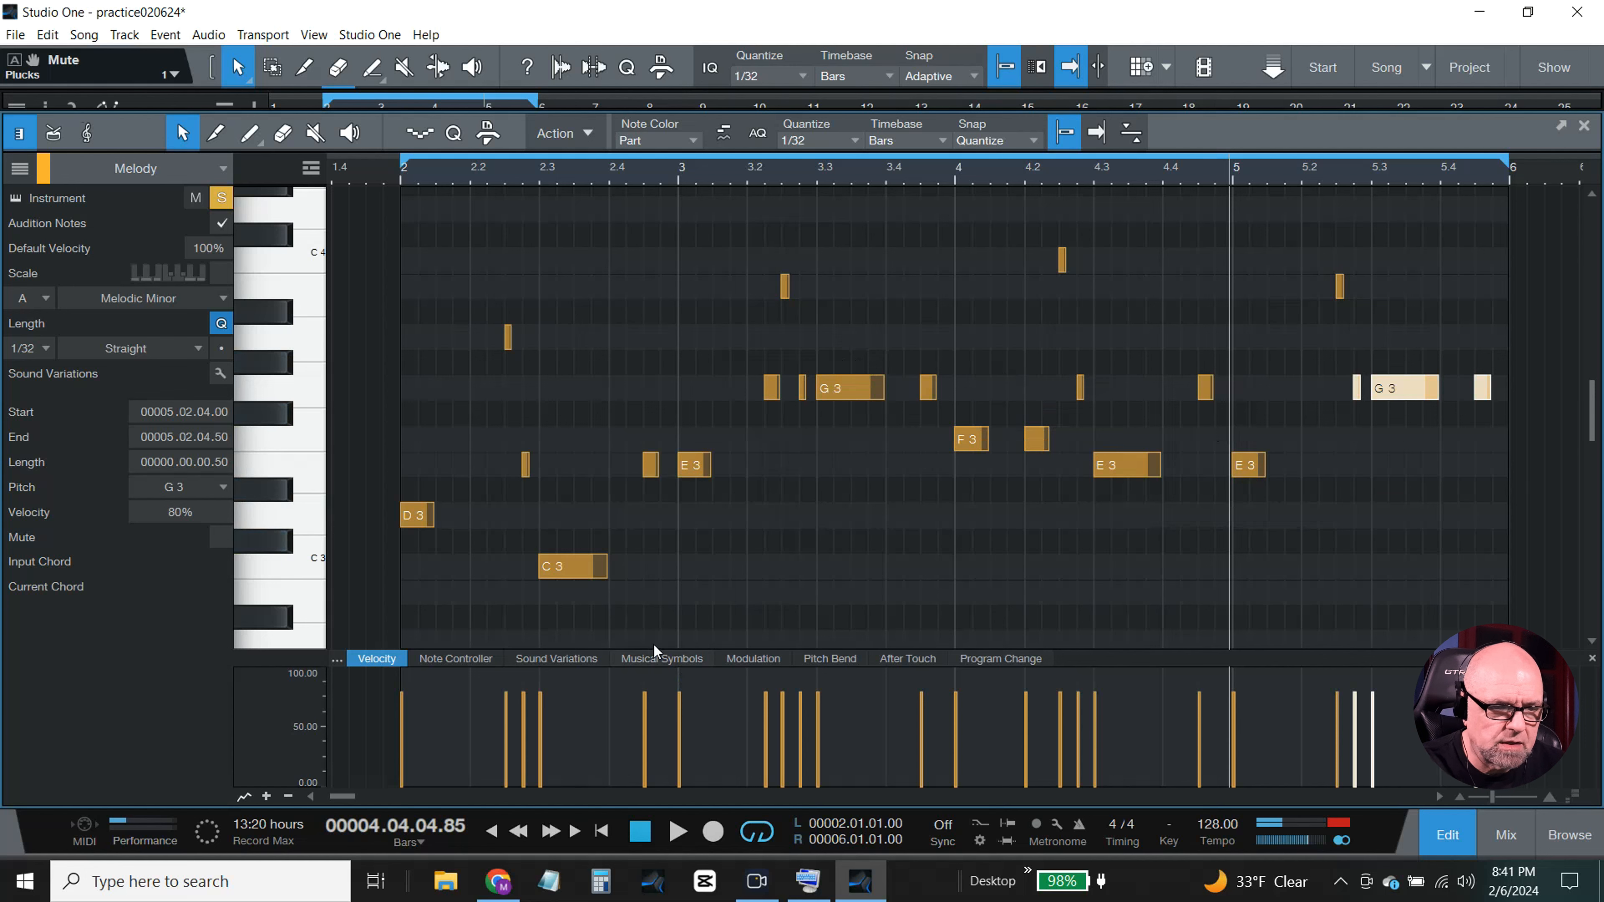
pyautogui.click(1448, 835)
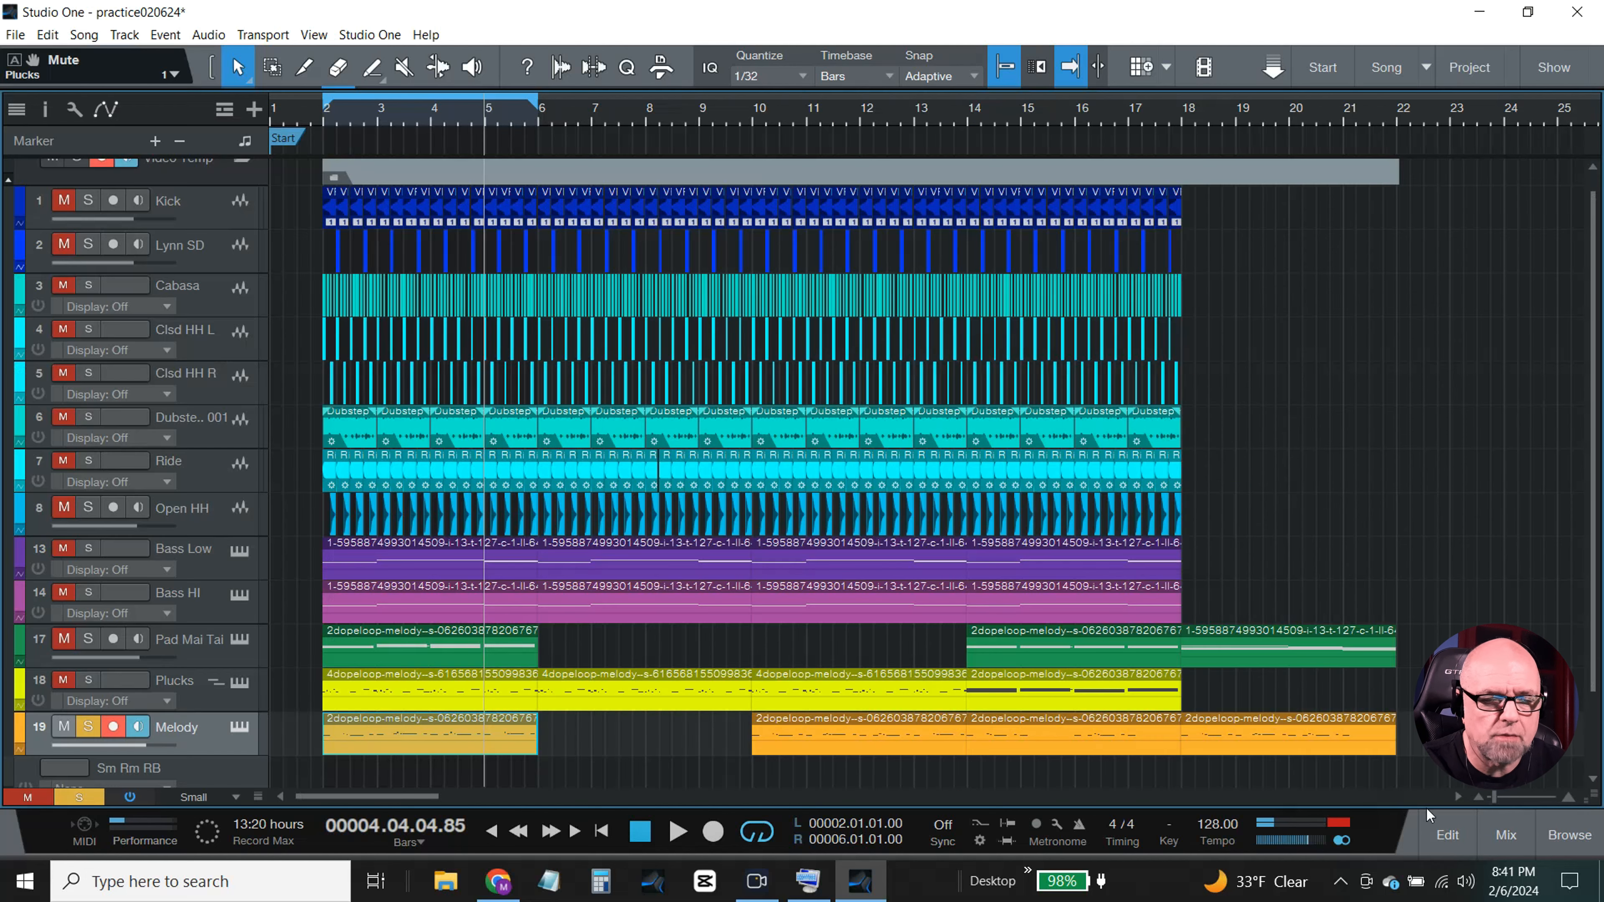
# - Play the soloed Melody part with the mixer open, stop playback and close the mixer
pyautogui.click(1500, 838)
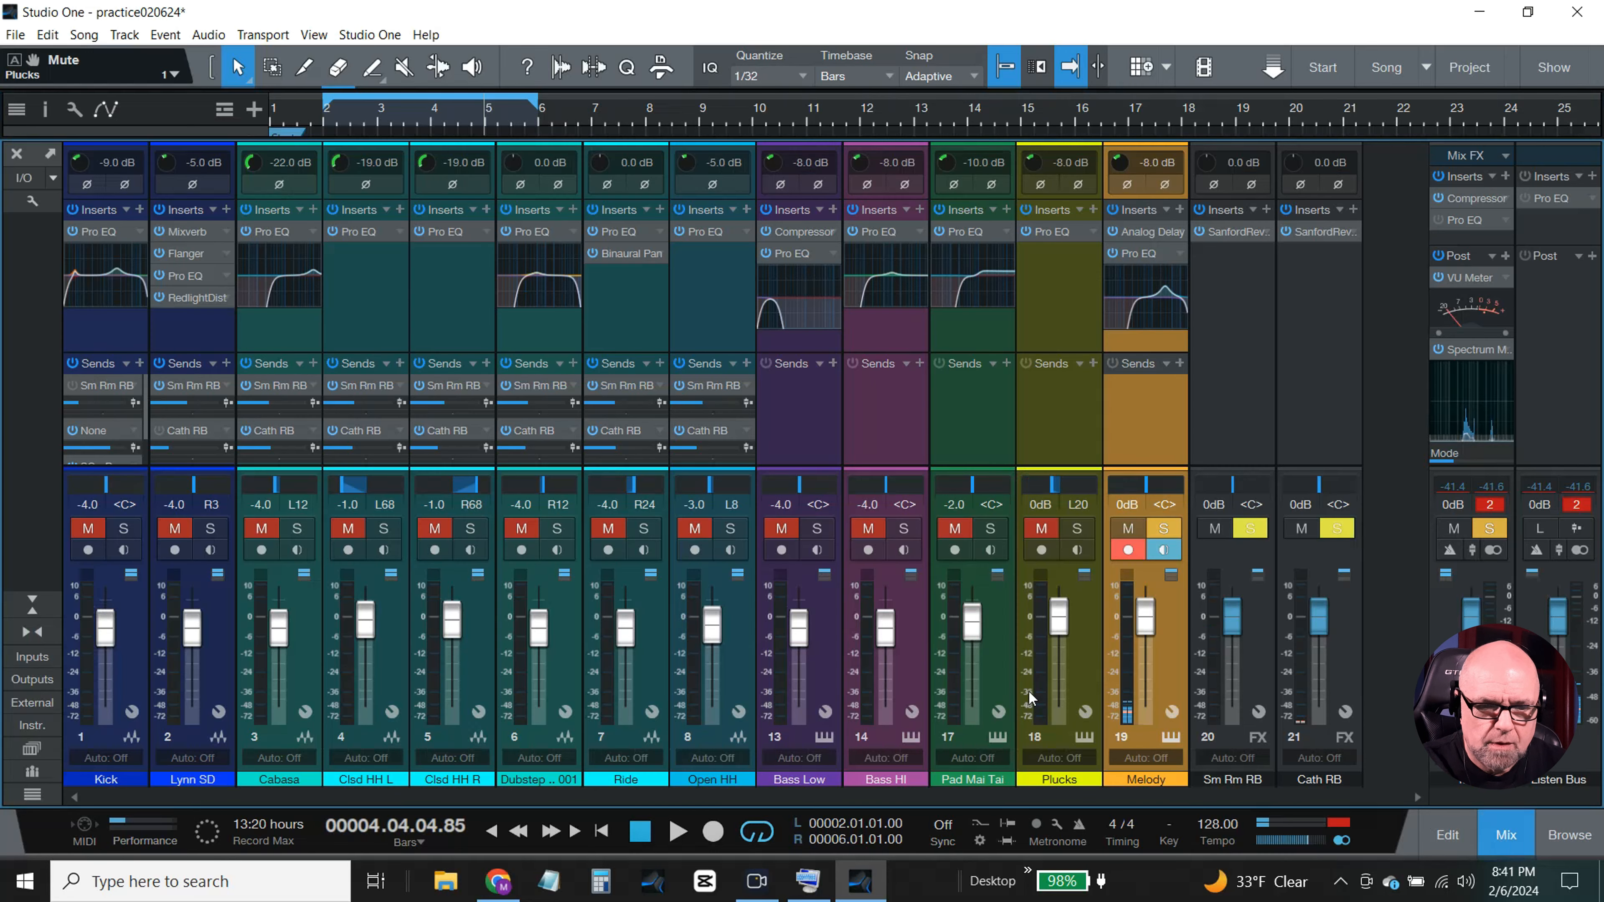
pyautogui.click(677, 833)
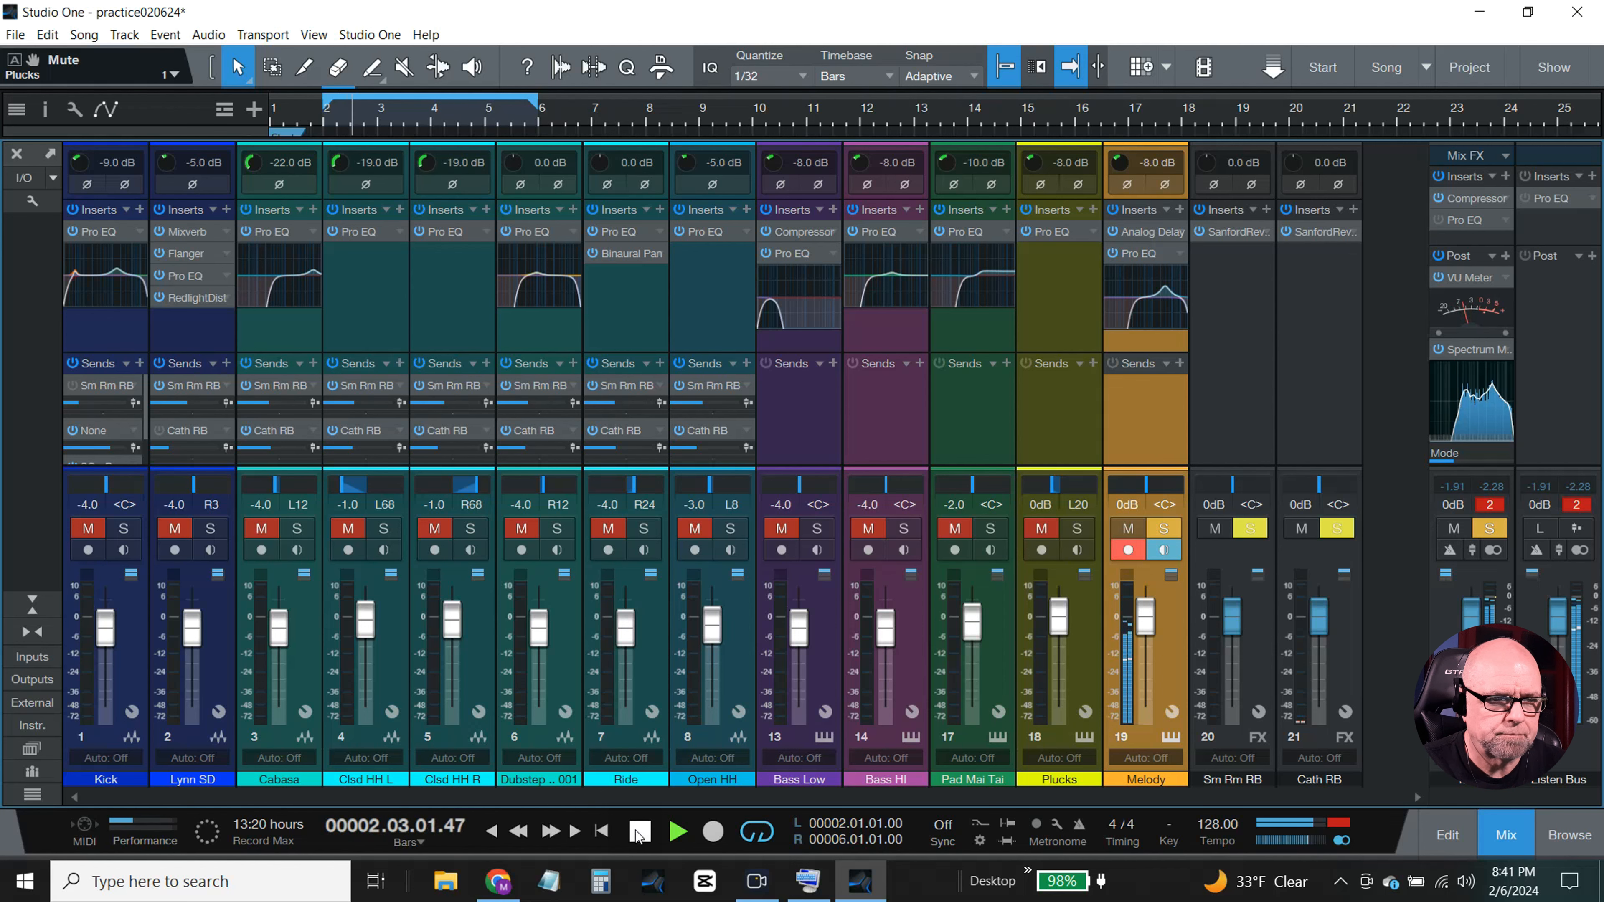
pyautogui.click(640, 833)
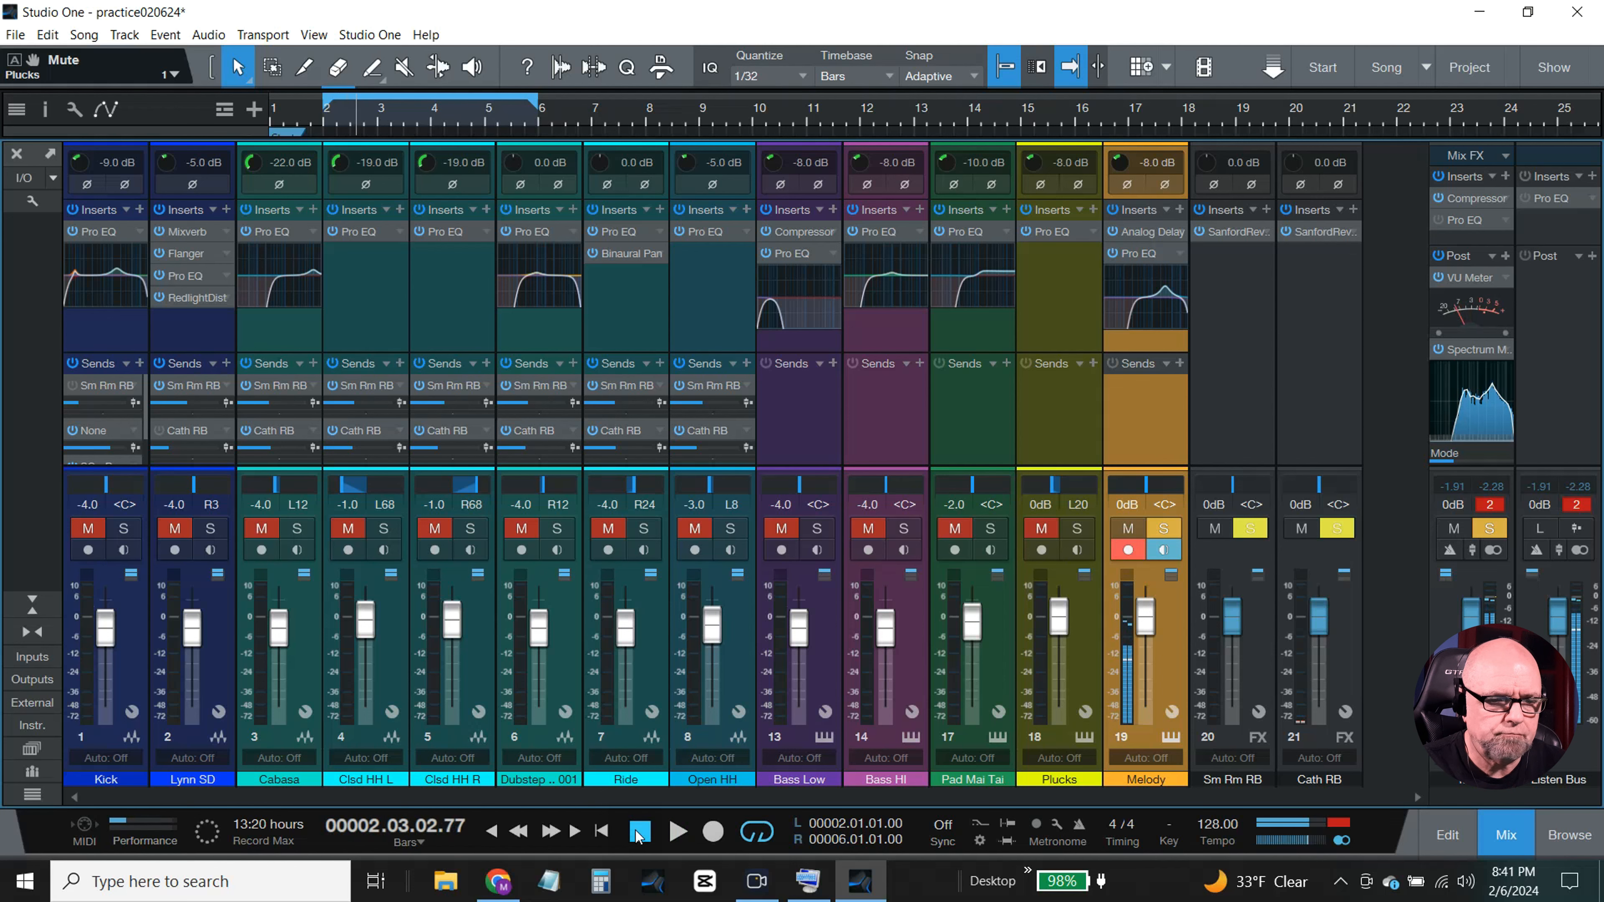
pyautogui.click(1493, 840)
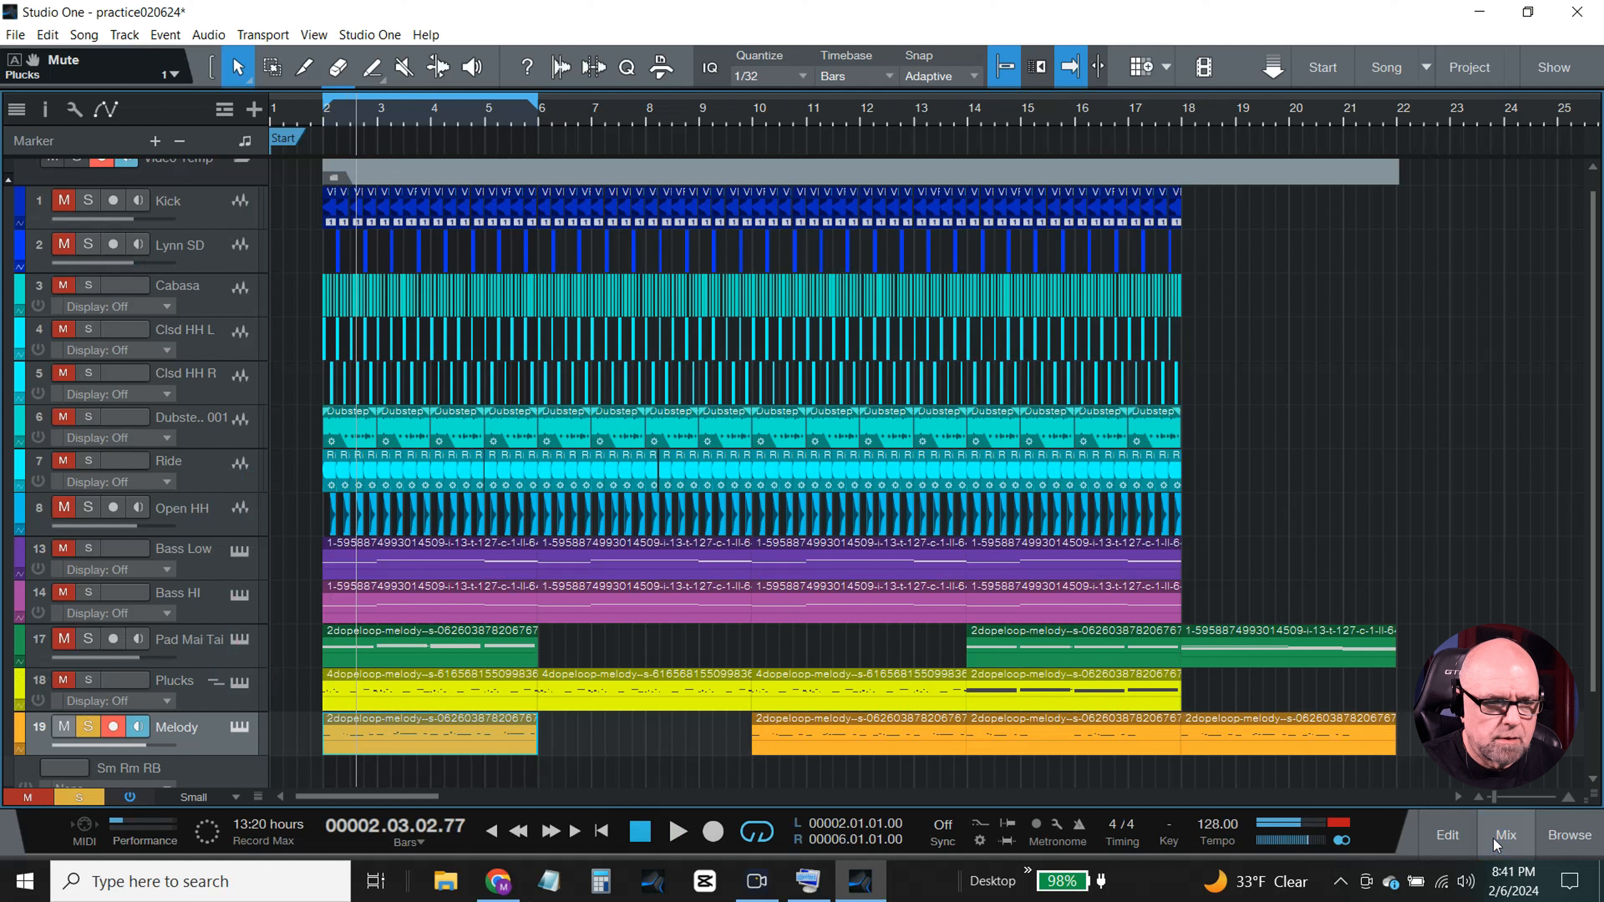
# - Open the Melody clip at bar 2 and try lowering the three E3 notes in bars 3, 4 and 5 to D3
pyautogui.doubleClick(464, 737)
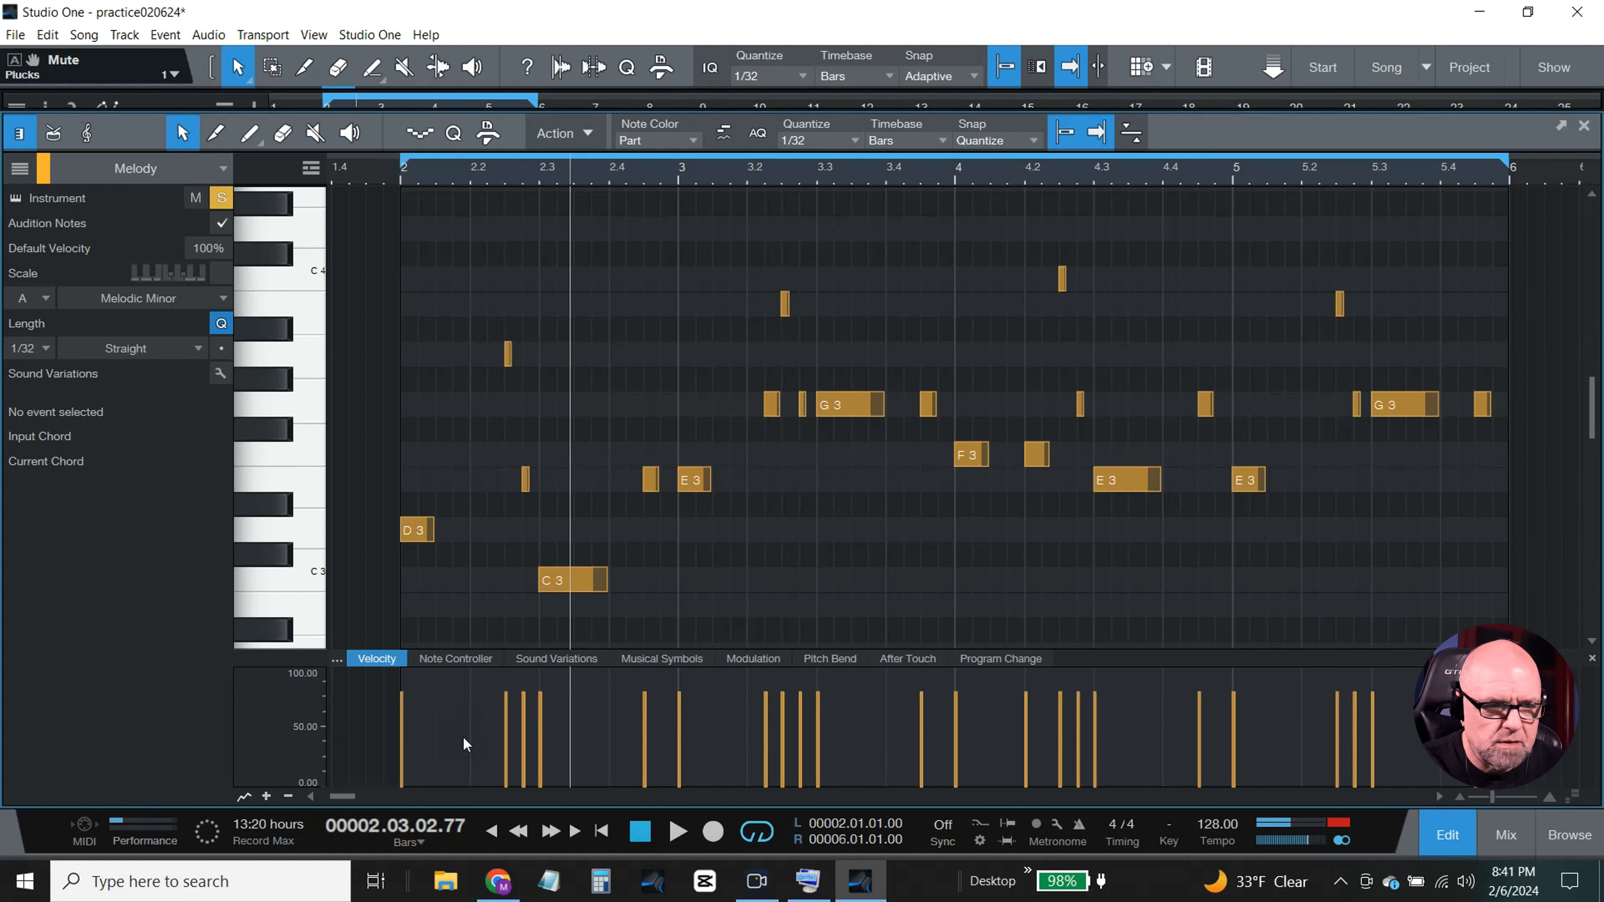
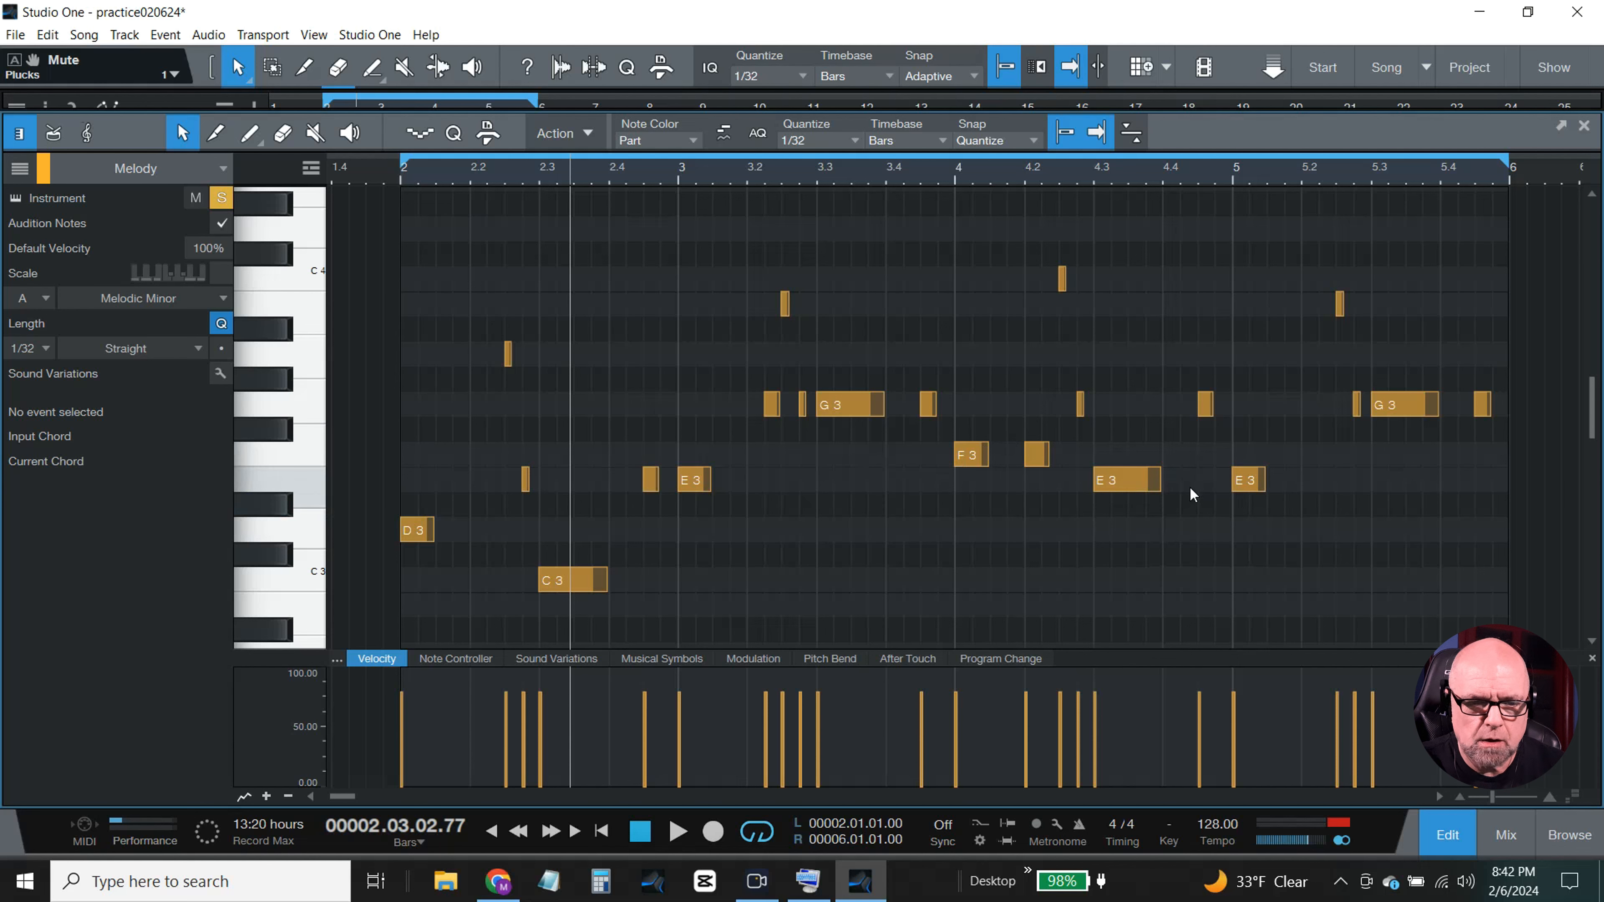
pyautogui.moveTo(1293, 515); pyautogui.dragTo(701, 517)
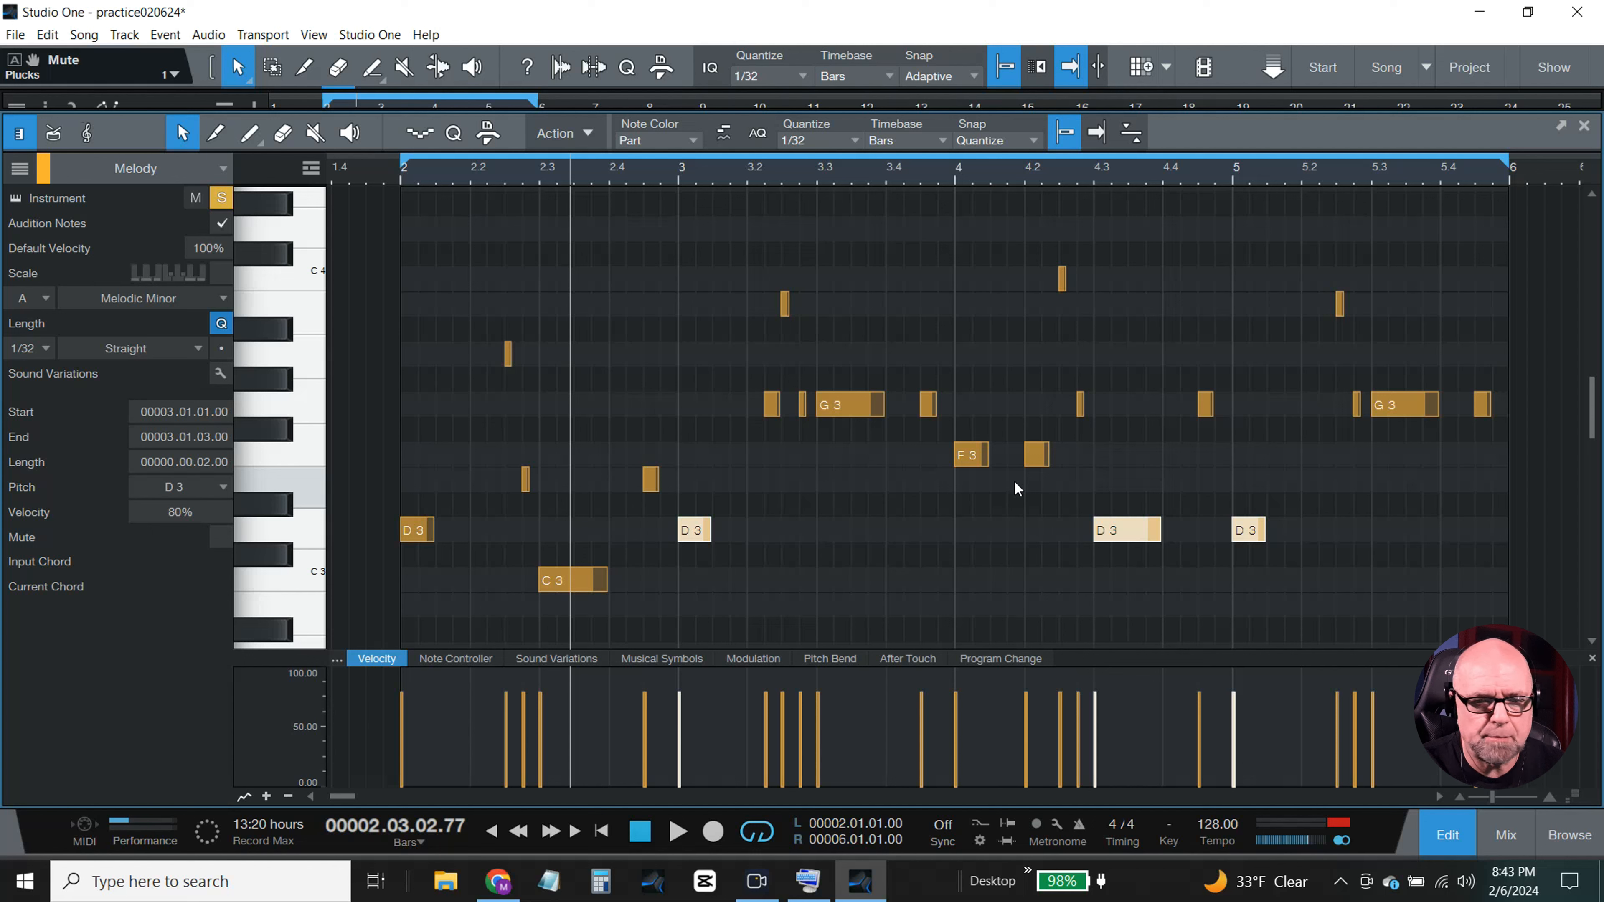
# - Audition the edited Melody clip twice from bar 2, stop playback and close the note editor
pyautogui.click(403, 180)
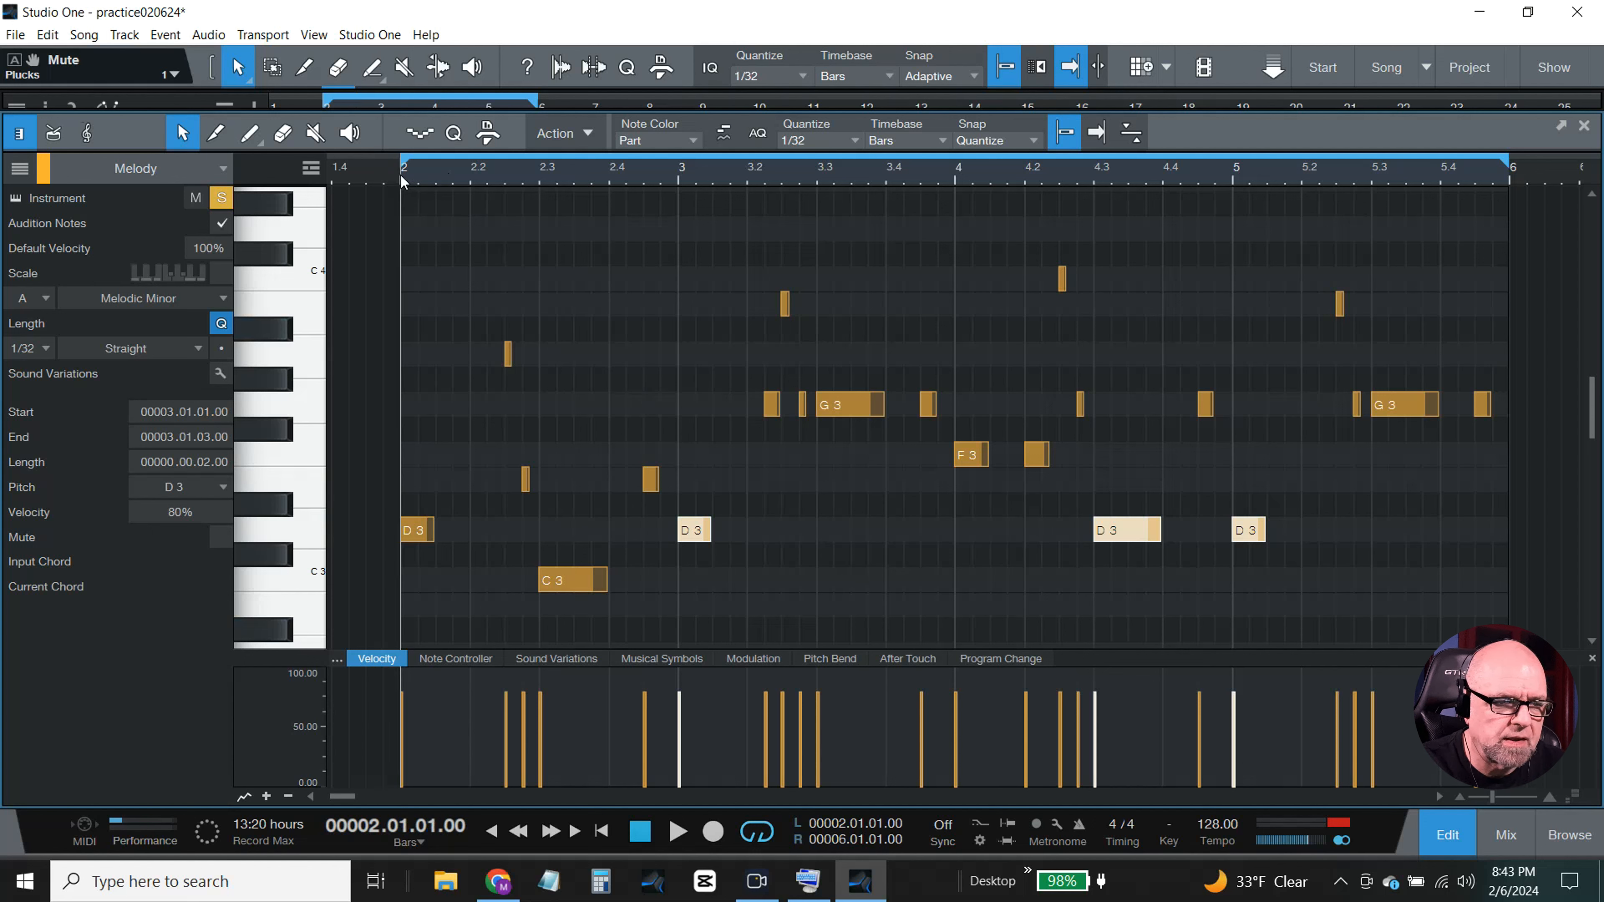
pyautogui.click(676, 832)
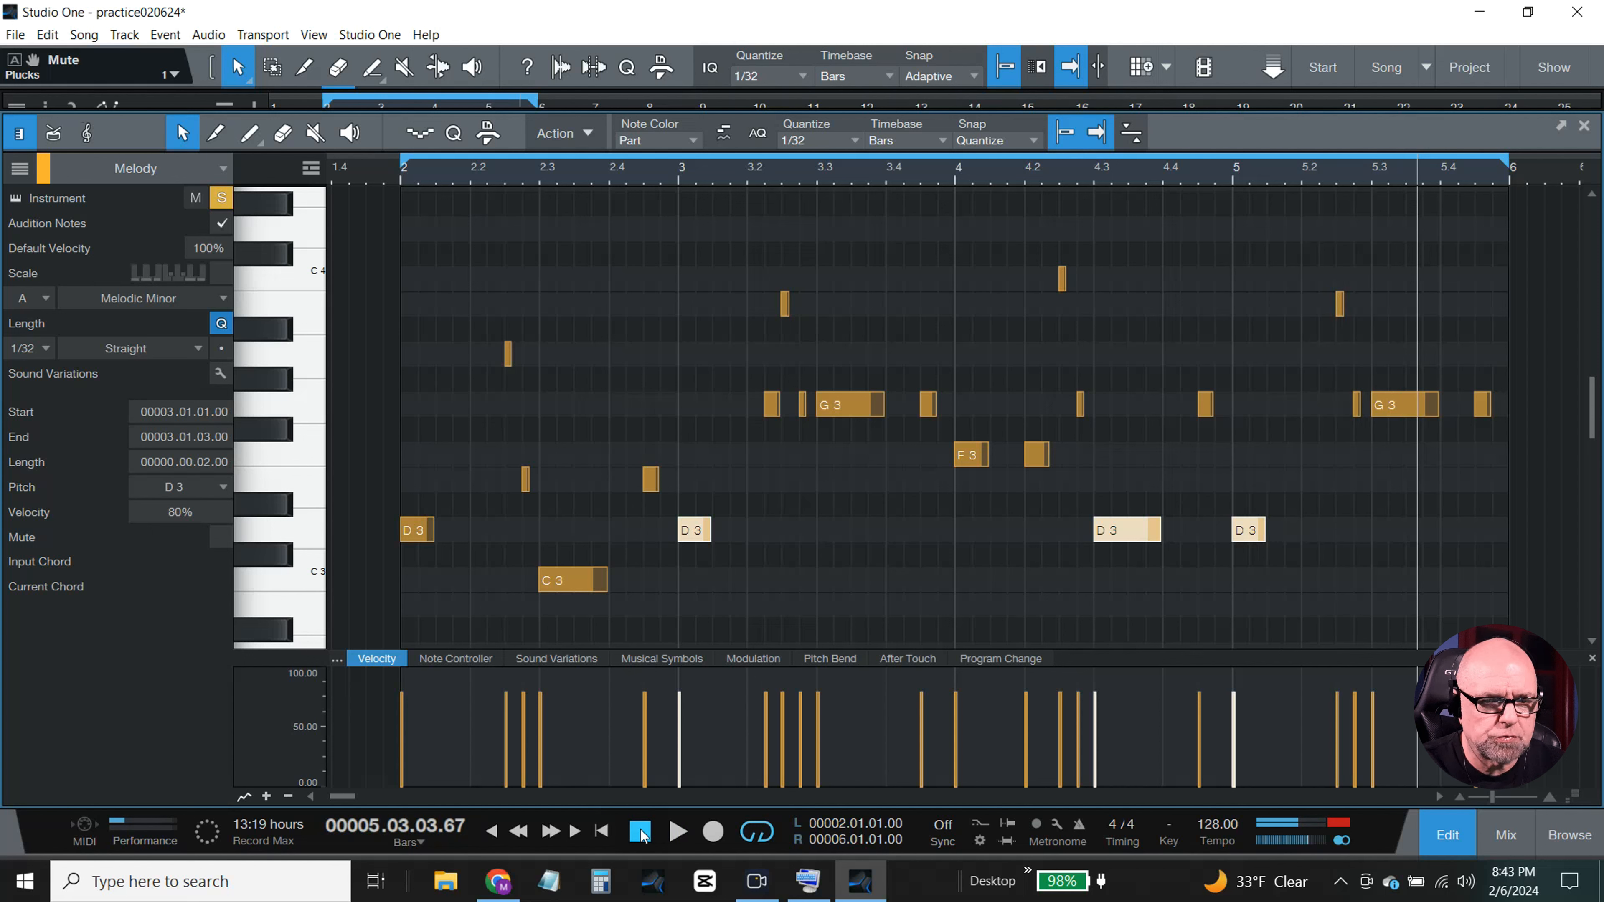
pyautogui.click(401, 177)
pyautogui.press('space')
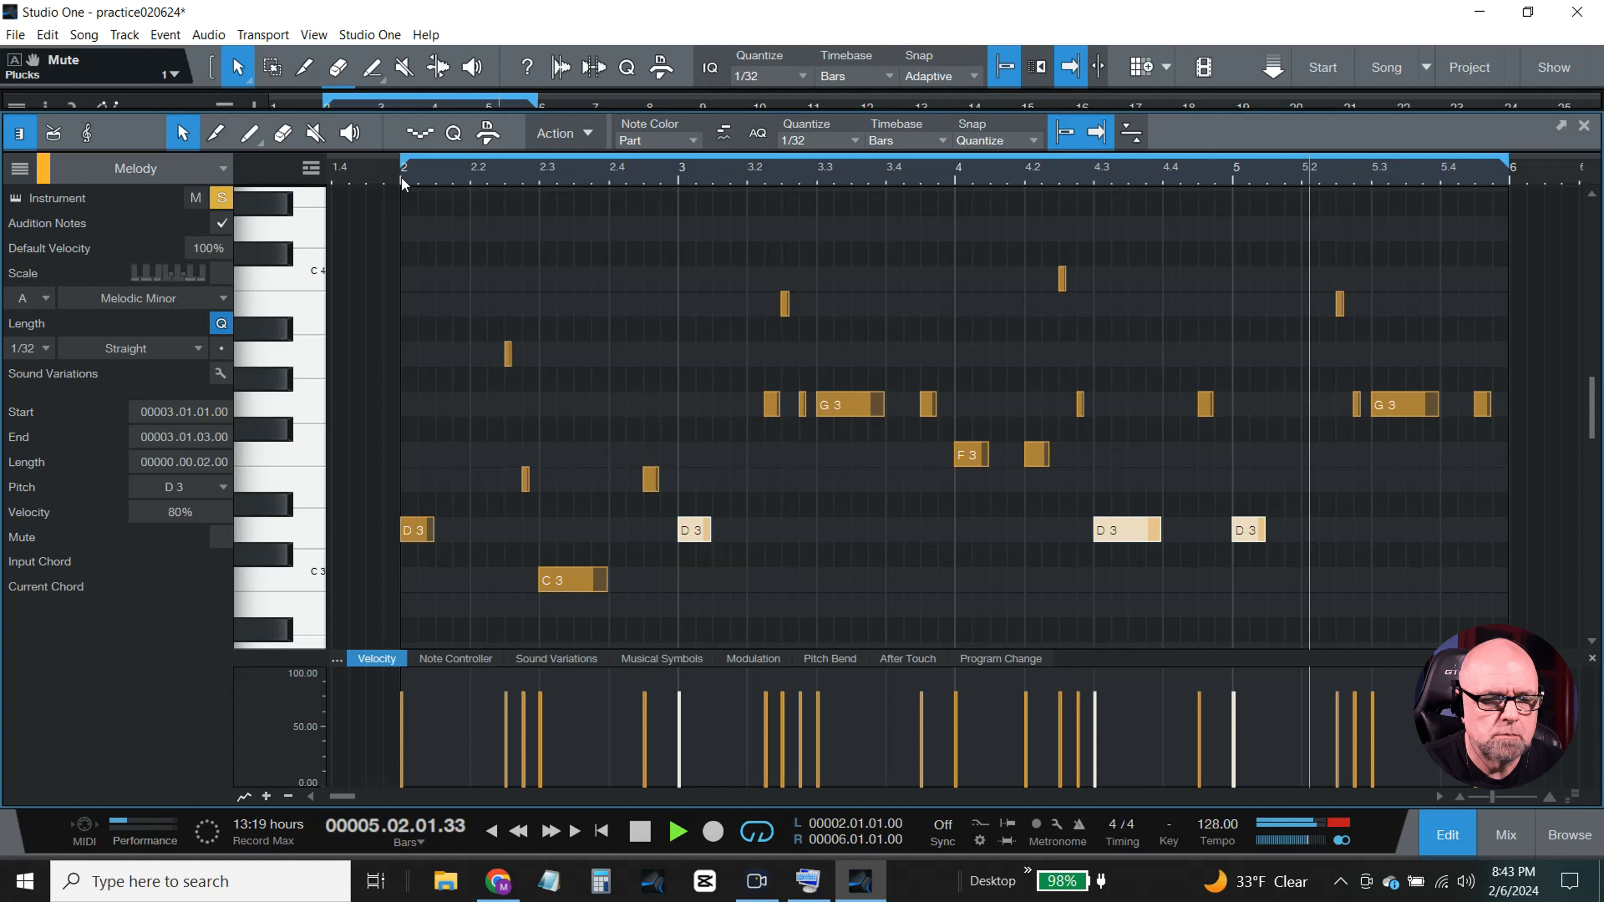
pyautogui.press('space')
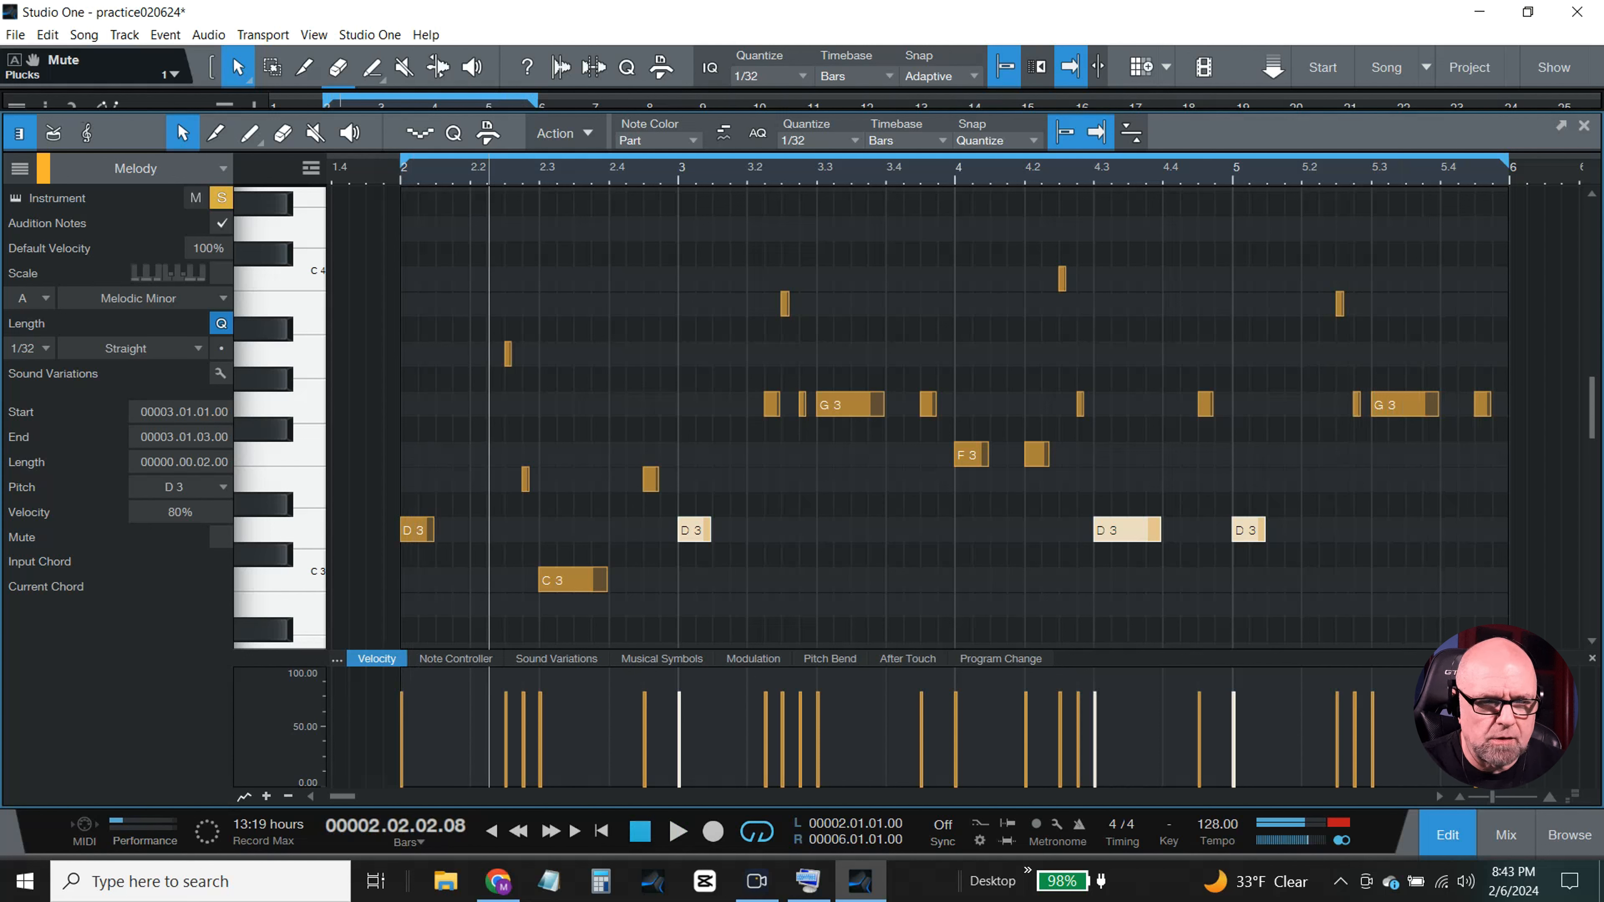
pyautogui.click(1449, 833)
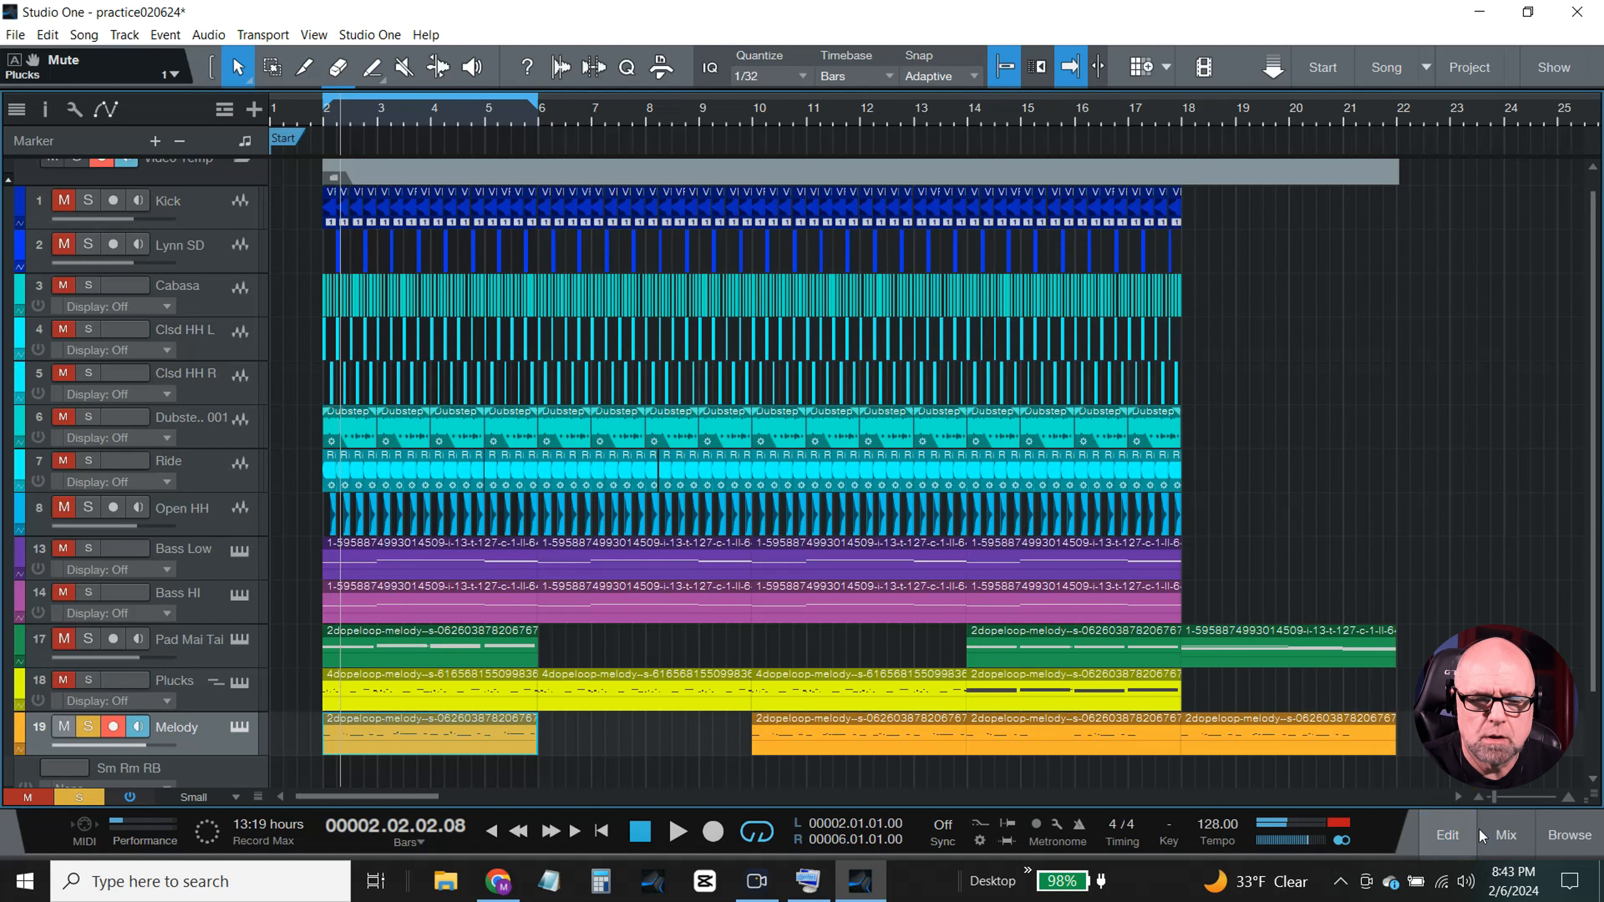
# - Open the mixer and solo the Pad Mai Tai channel alongside the soloed Melody channel
pyautogui.click(1522, 836)
pyautogui.click(1162, 533)
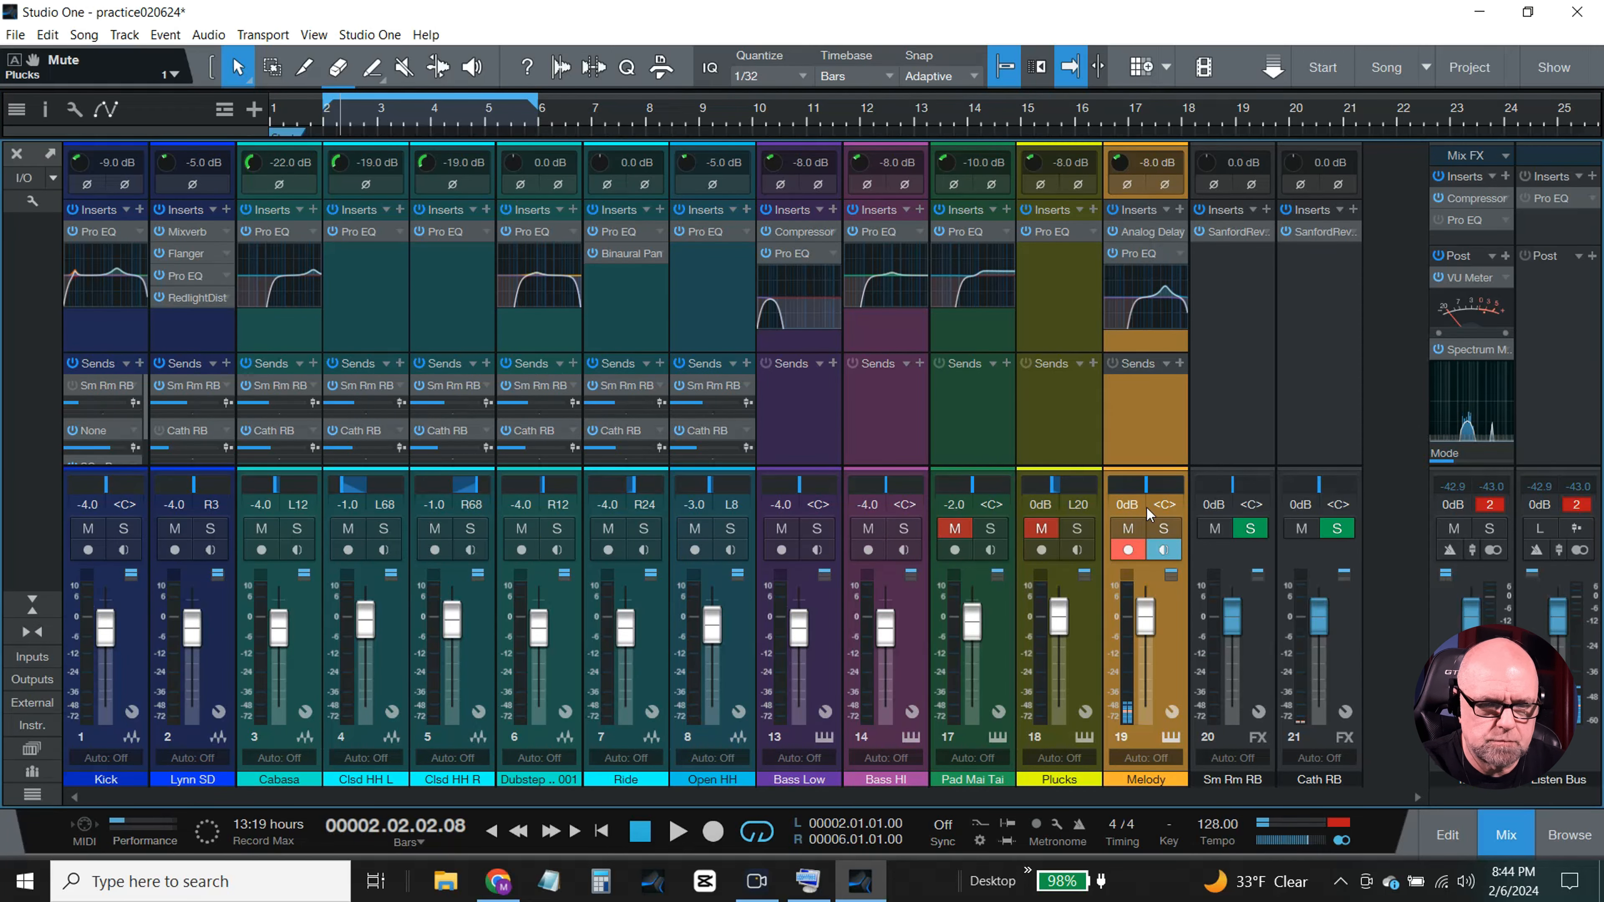
pyautogui.click(1163, 529)
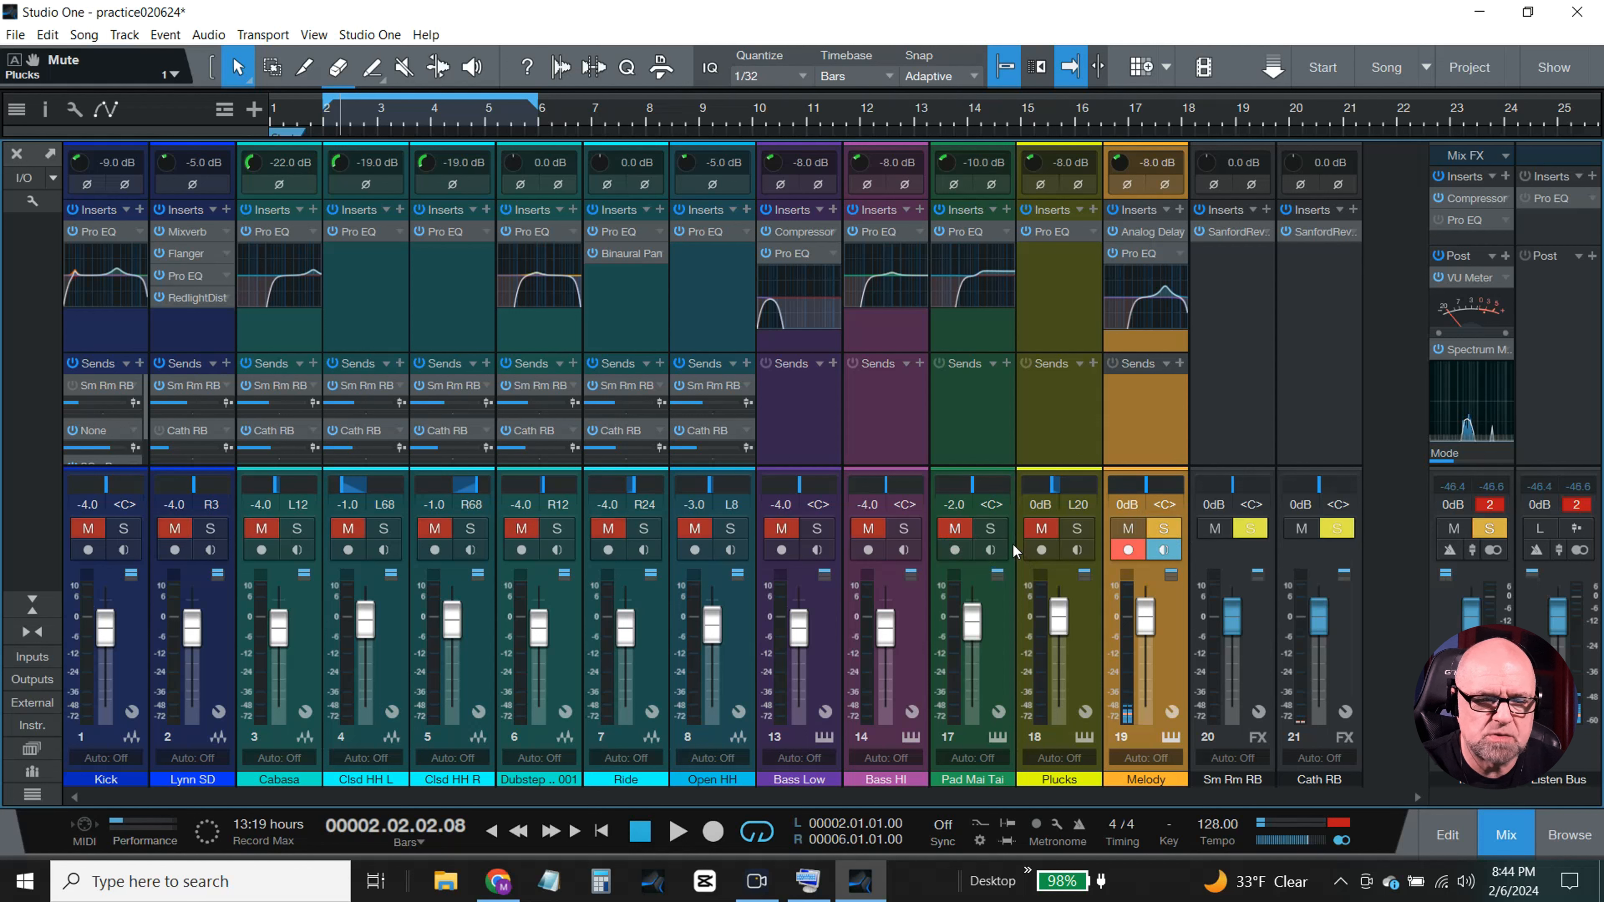
pyautogui.click(991, 529)
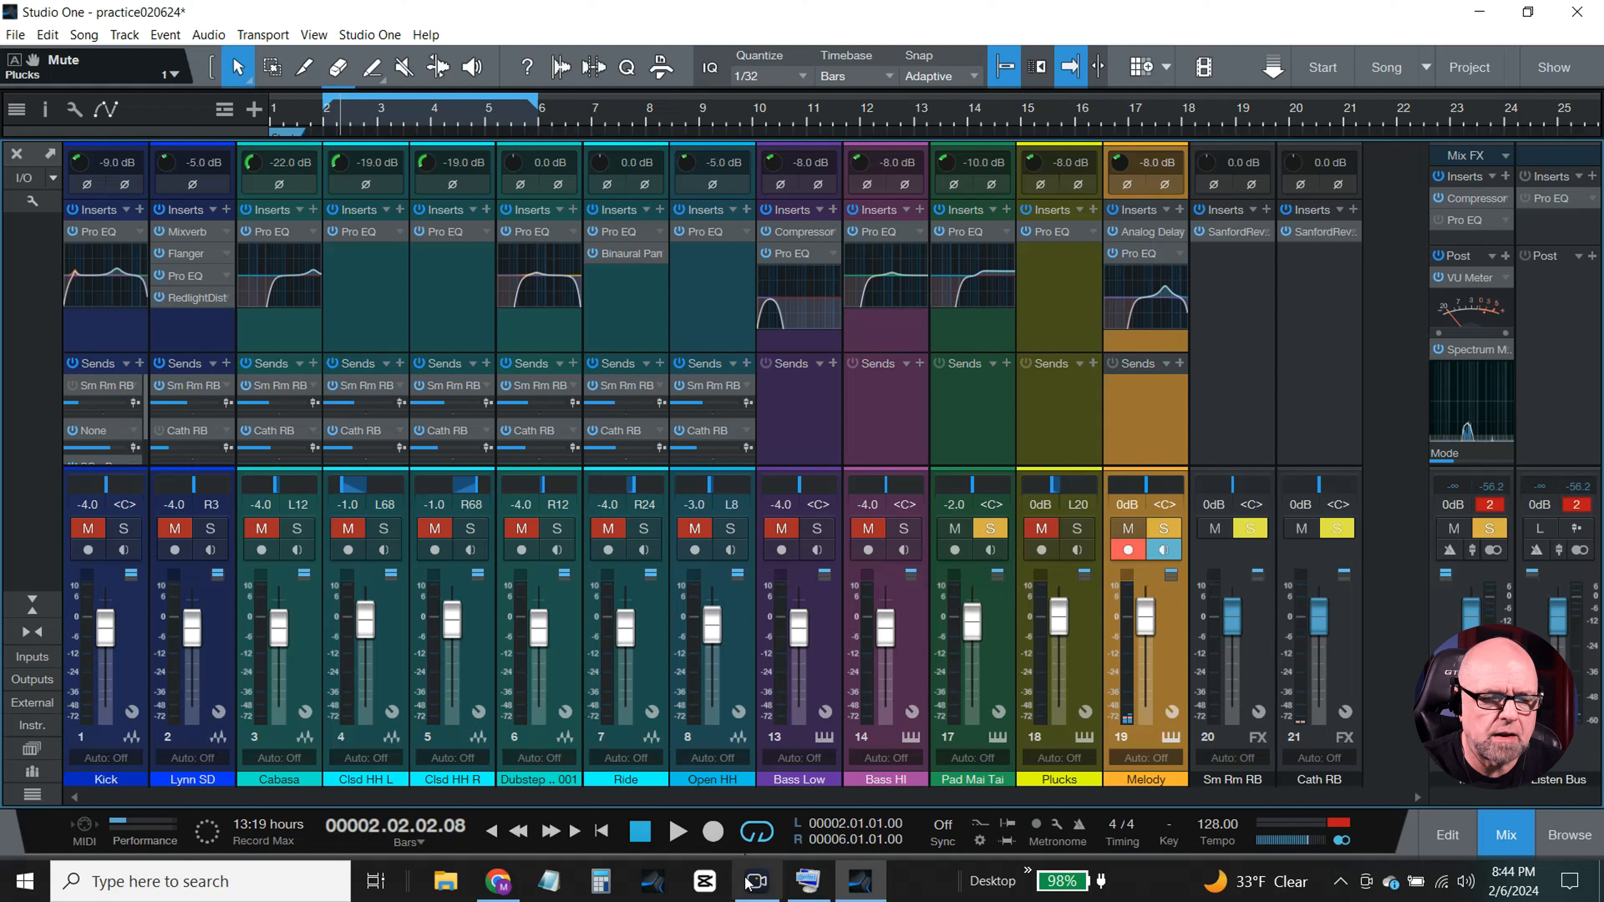
# - Play the Melody together with the Pad Mai Tai chords, stop playback and close the mixer
pyautogui.click(680, 832)
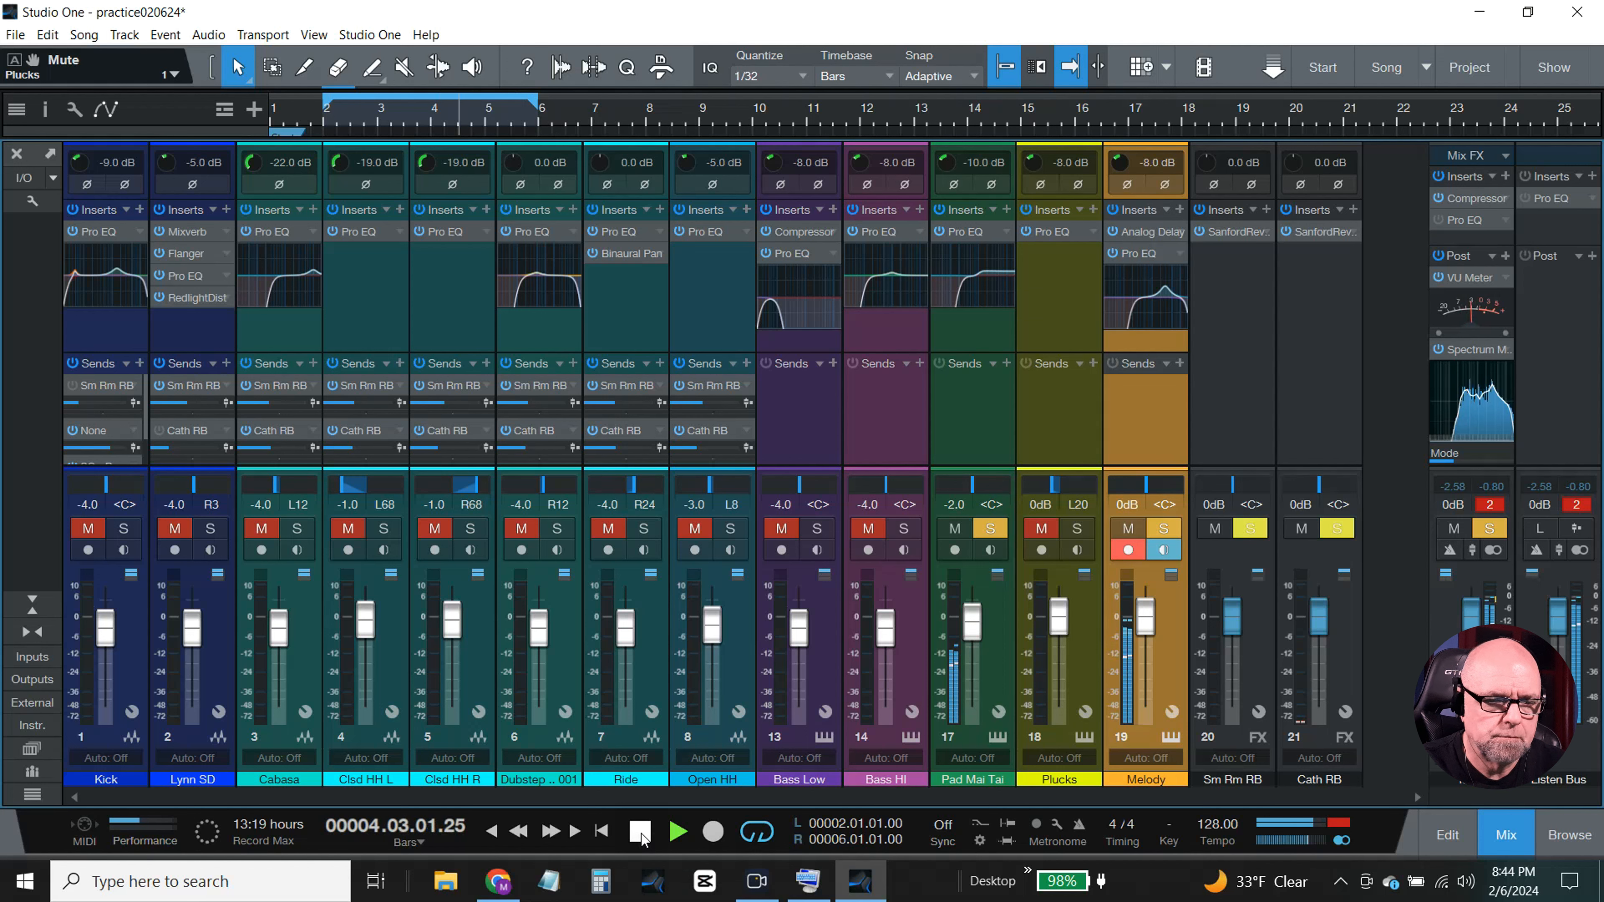
pyautogui.click(641, 833)
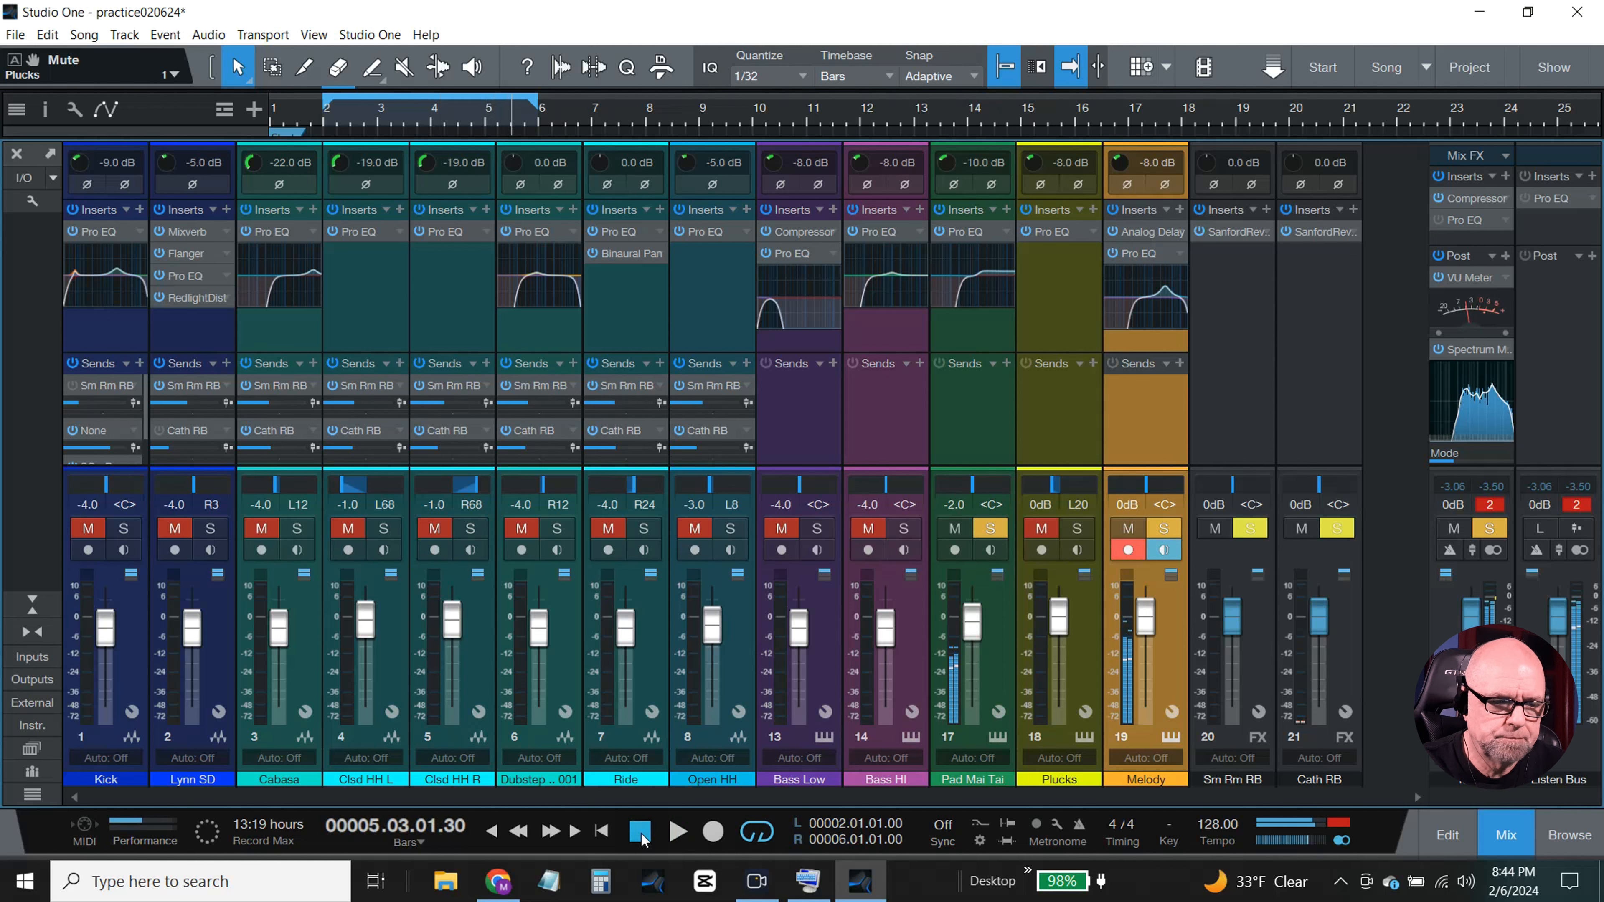
pyautogui.click(1506, 835)
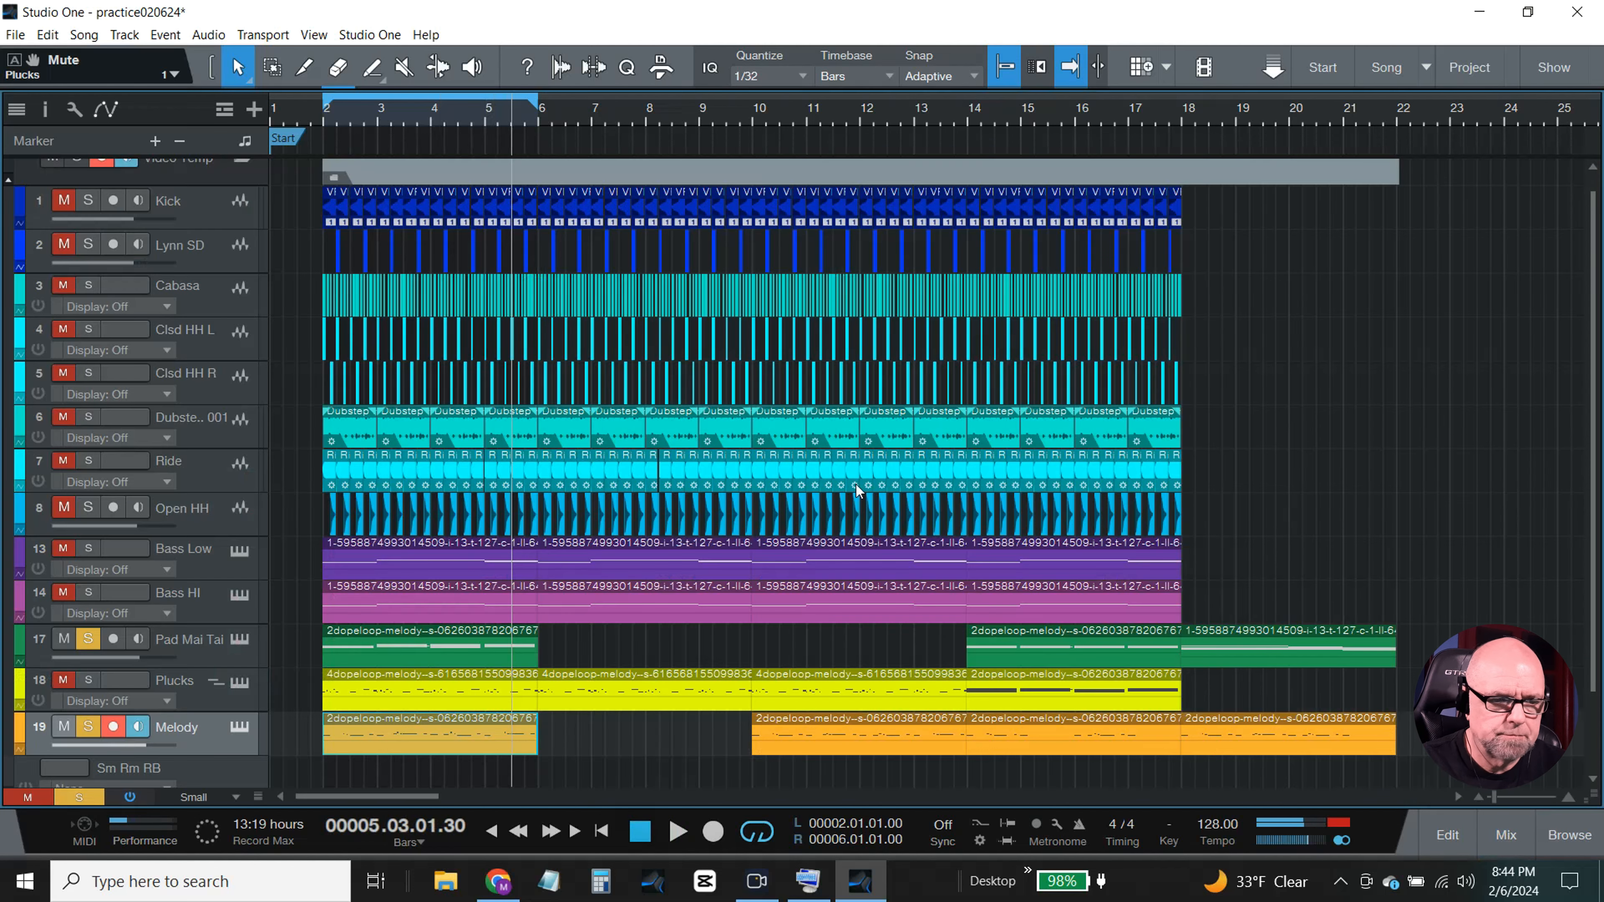
# - Examine the chord notes of the Pad Mai Tai clip at bar 2, and reopen the Melody clip at bar 2
pyautogui.doubleClick(464, 650)
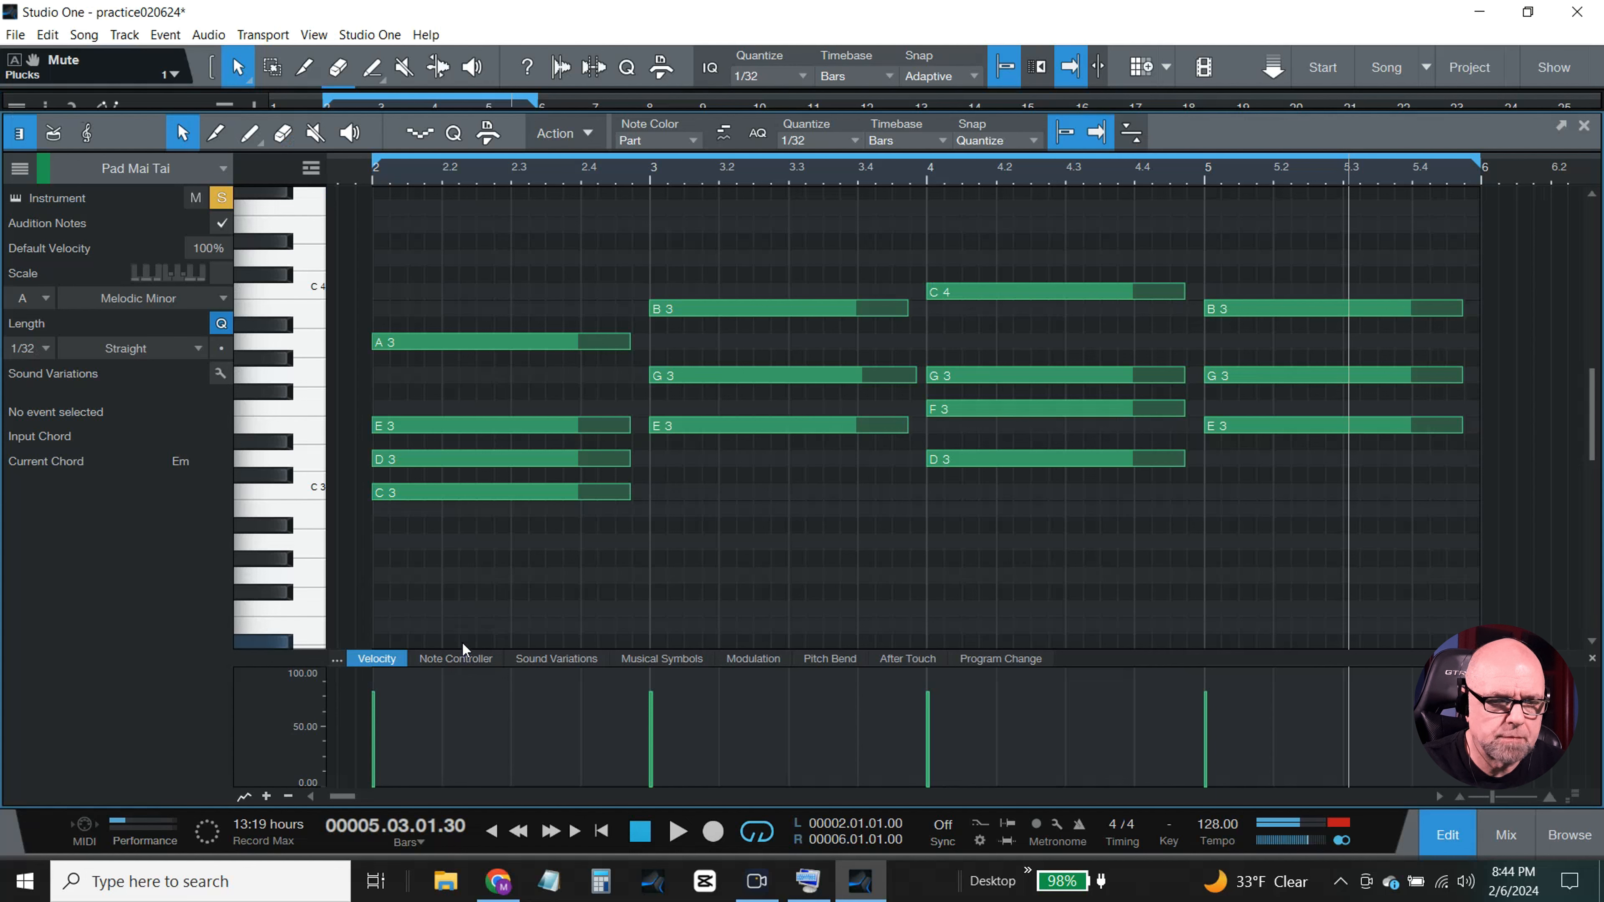
pyautogui.click(1438, 839)
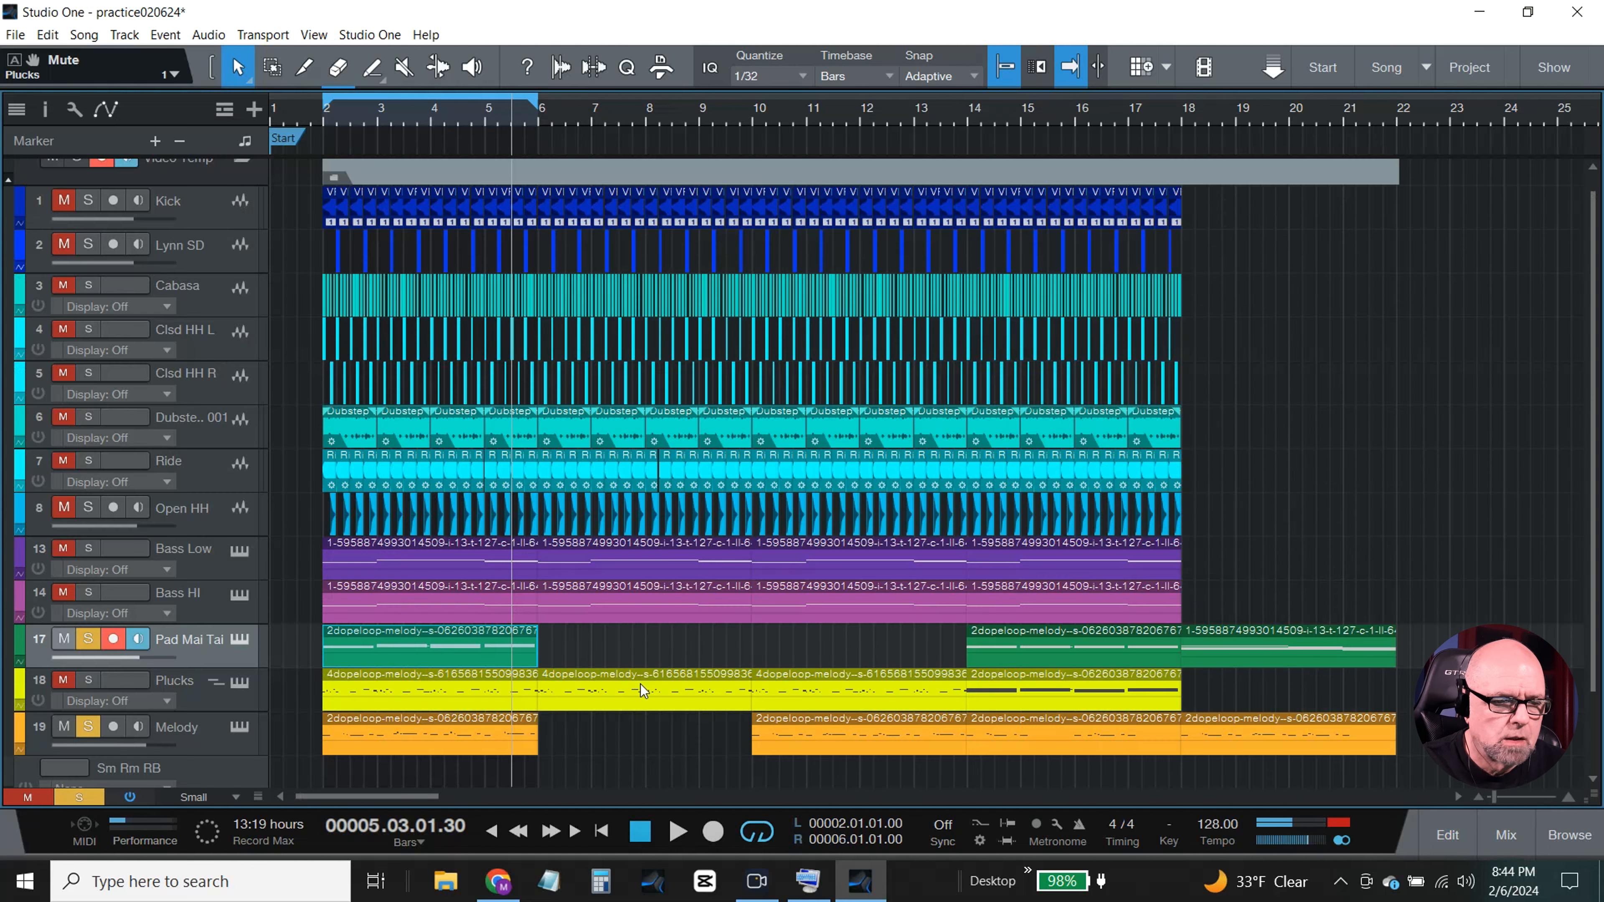
pyautogui.click(448, 737)
pyautogui.doubleClick(448, 738)
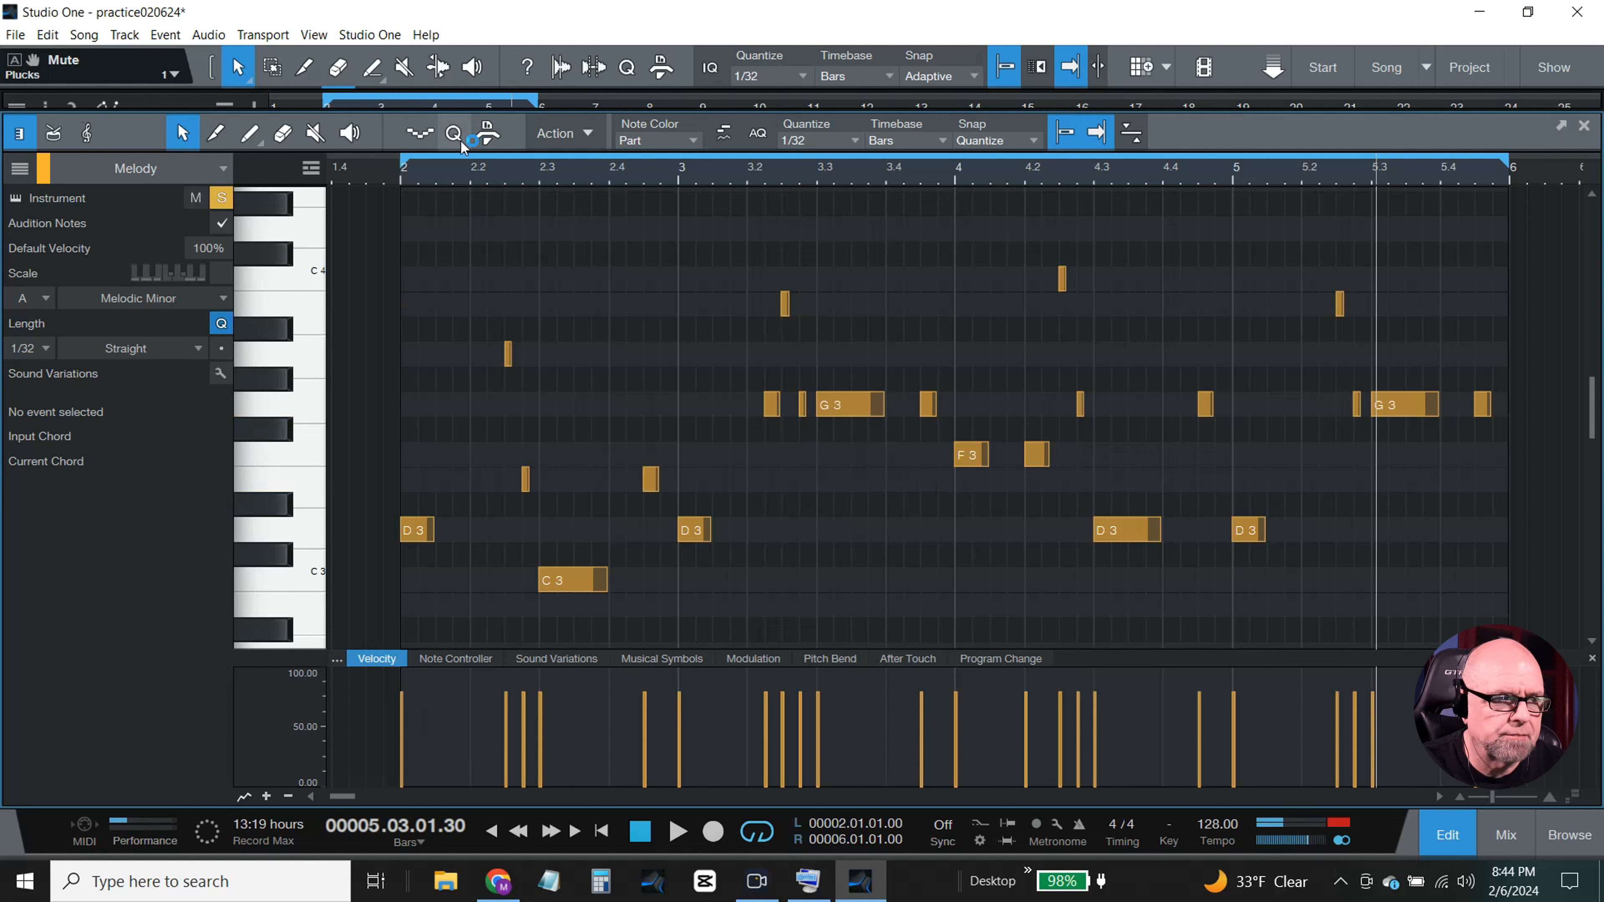
# - Revert the last note move in the Melody clip through the edit history and close the history window
pyautogui.click(45, 35)
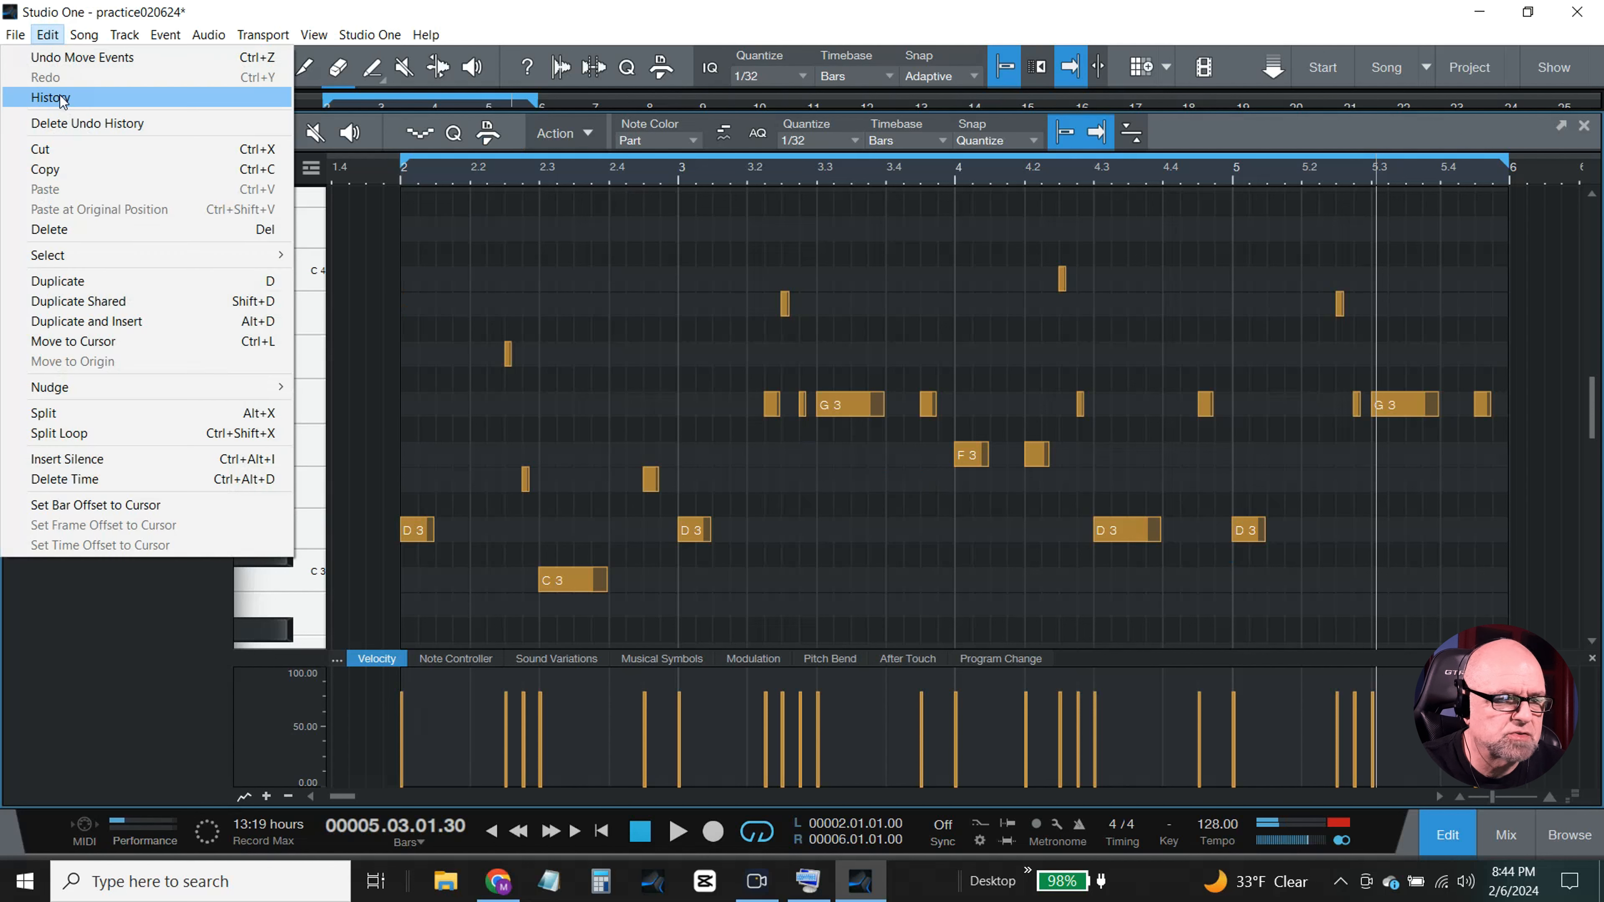
pyautogui.click(62, 98)
pyautogui.moveTo(679, 247); pyautogui.dragTo(682, 472)
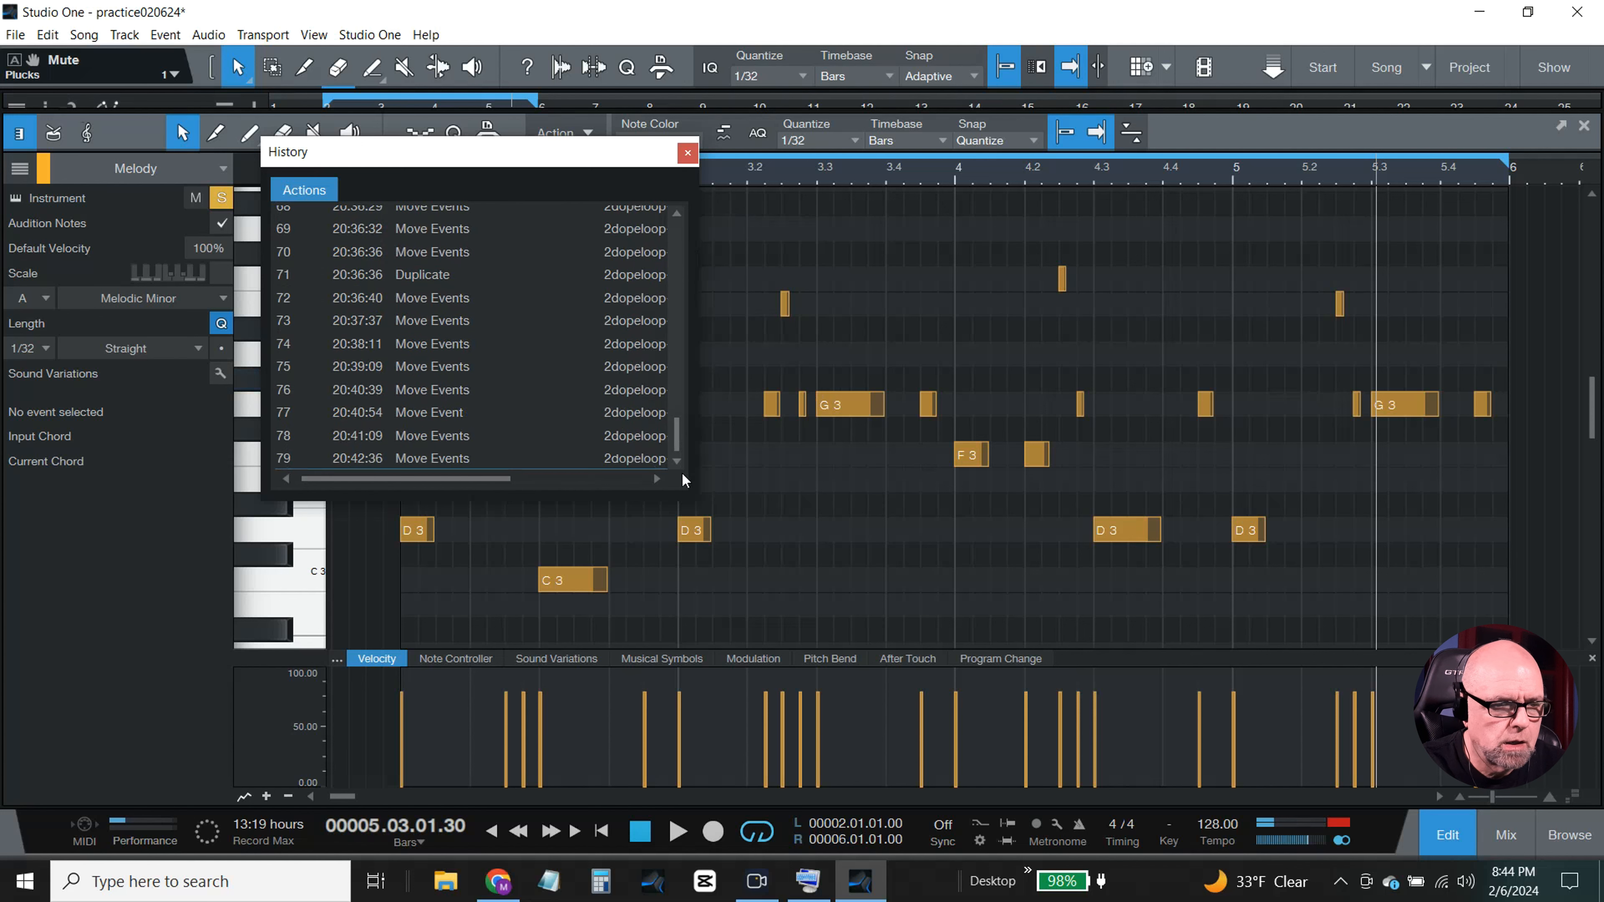
pyautogui.click(422, 436)
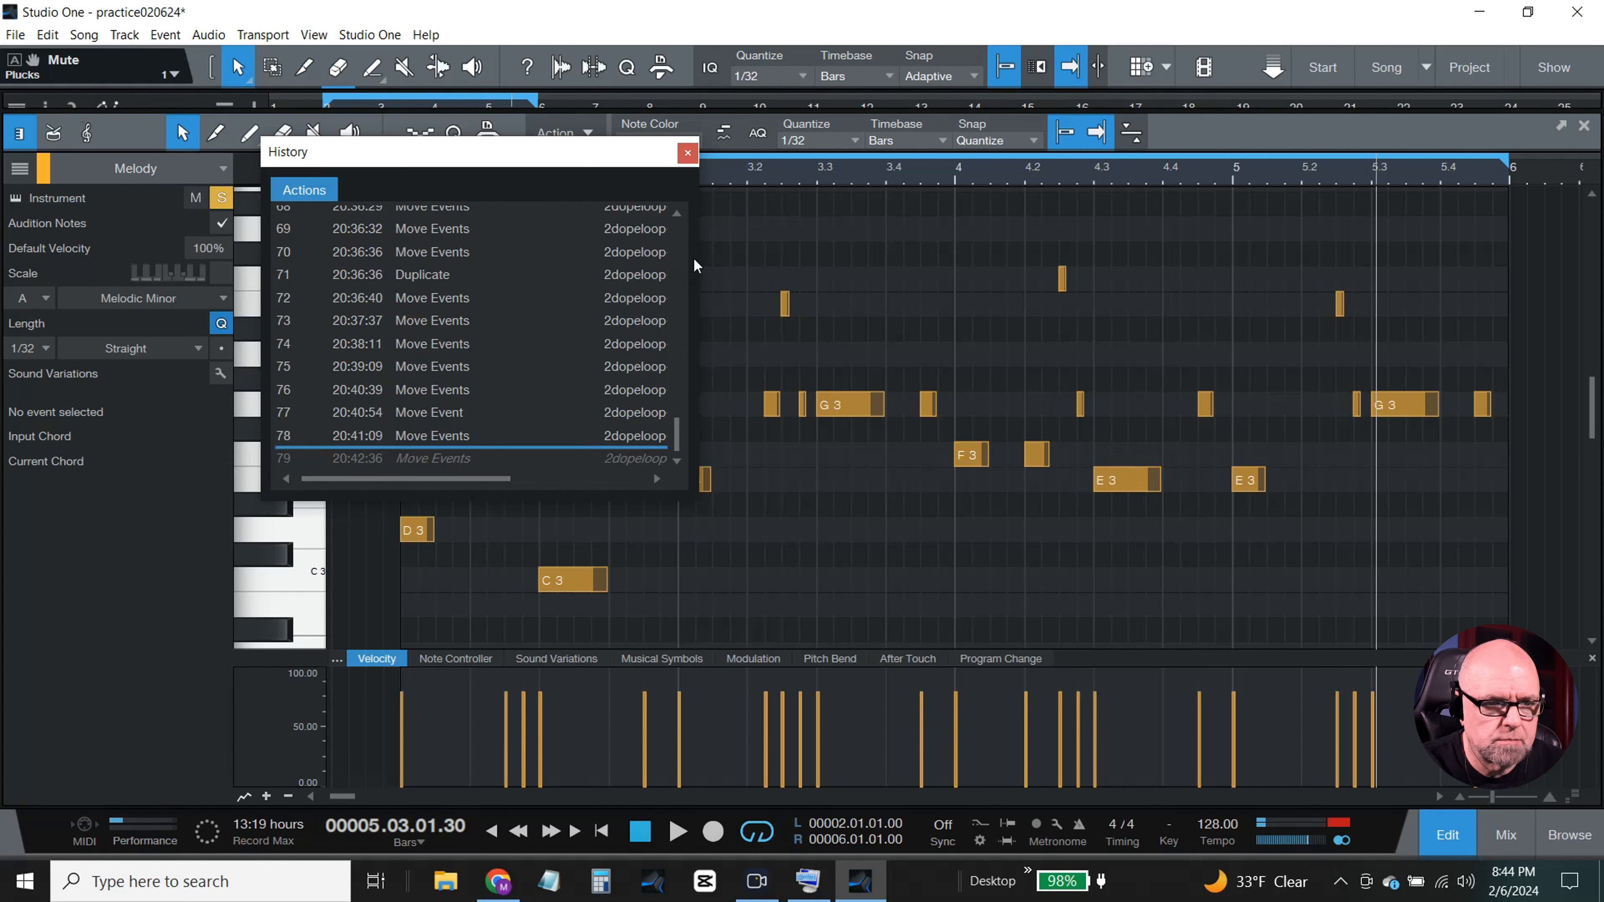
pyautogui.click(688, 152)
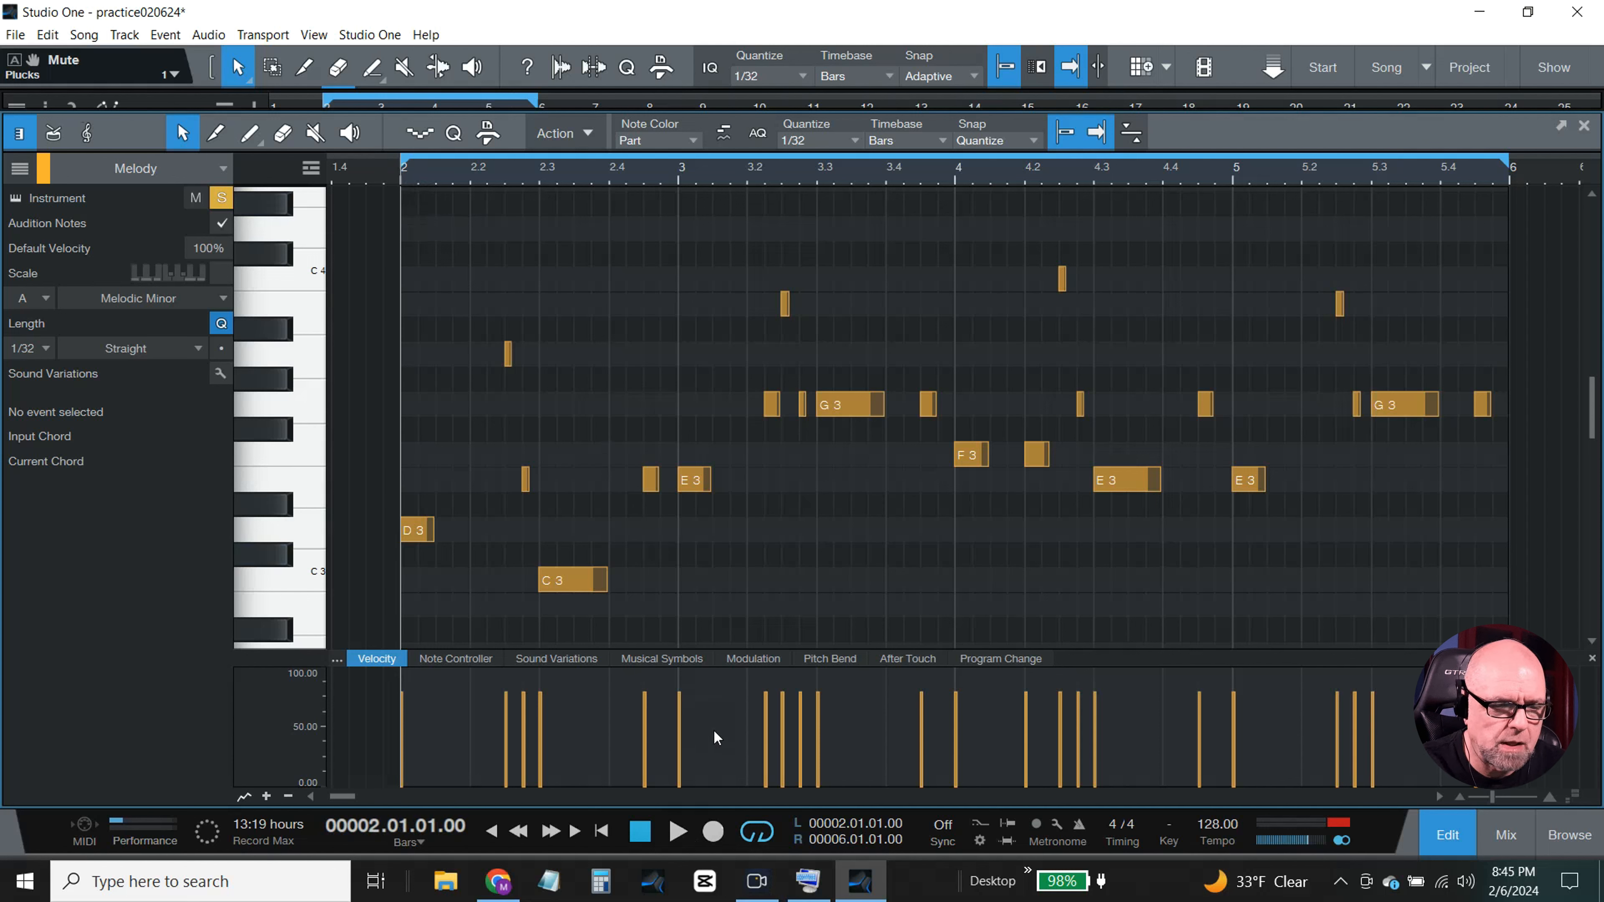
# - Audition the Melody against the pad chords, and lower the E3 notes at the starts of bars 3 and 5 to D3
pyautogui.click(681, 832)
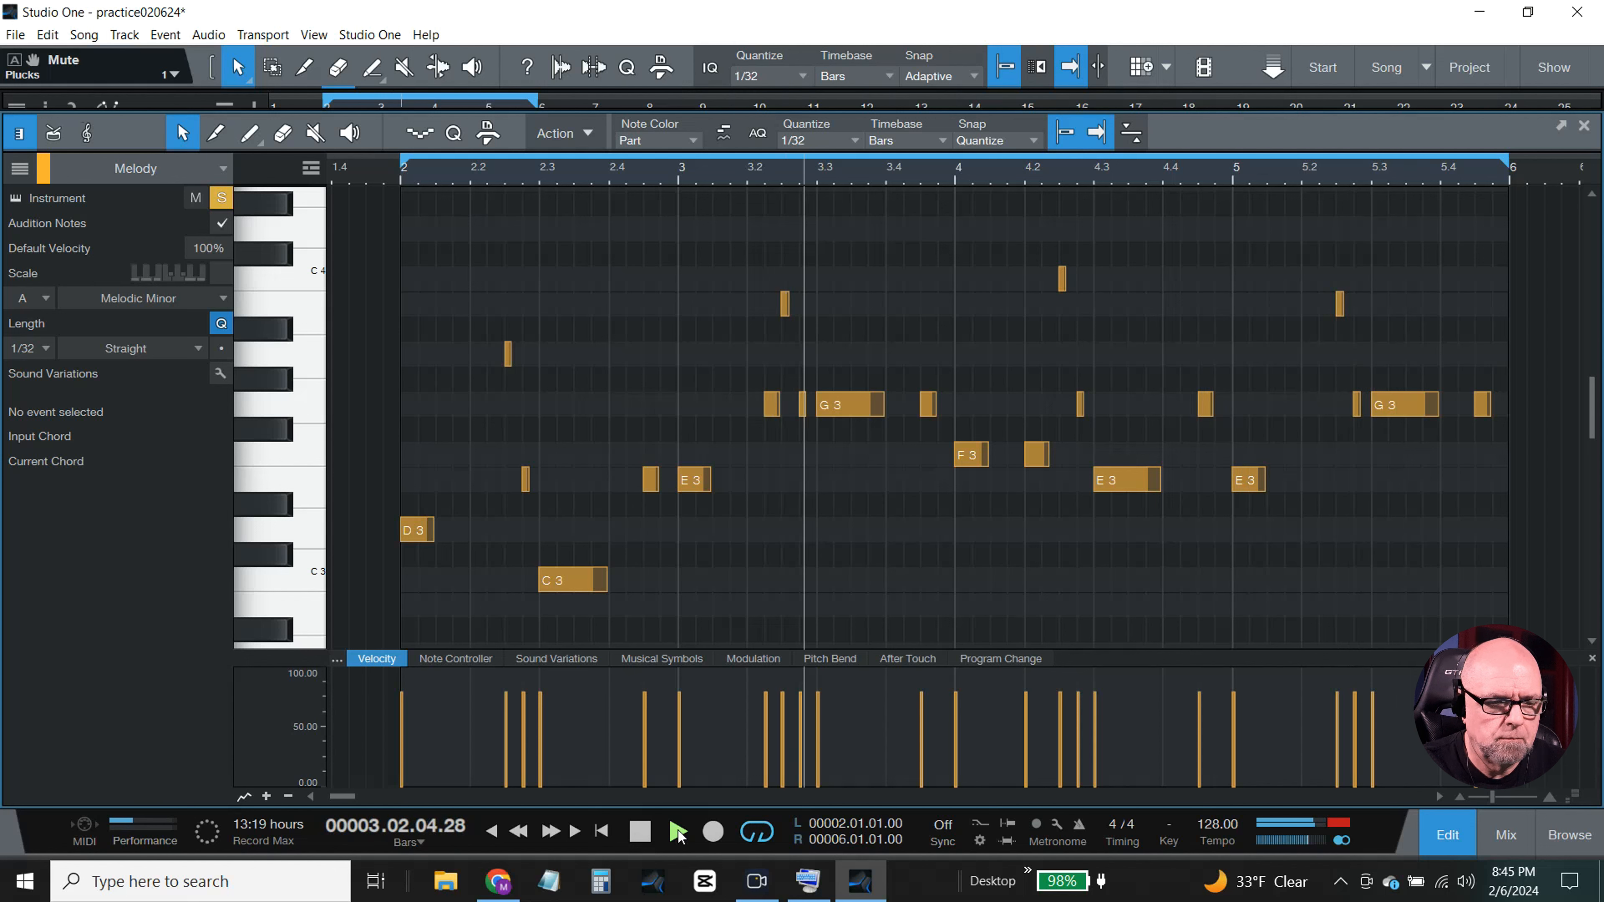
pyautogui.click(640, 833)
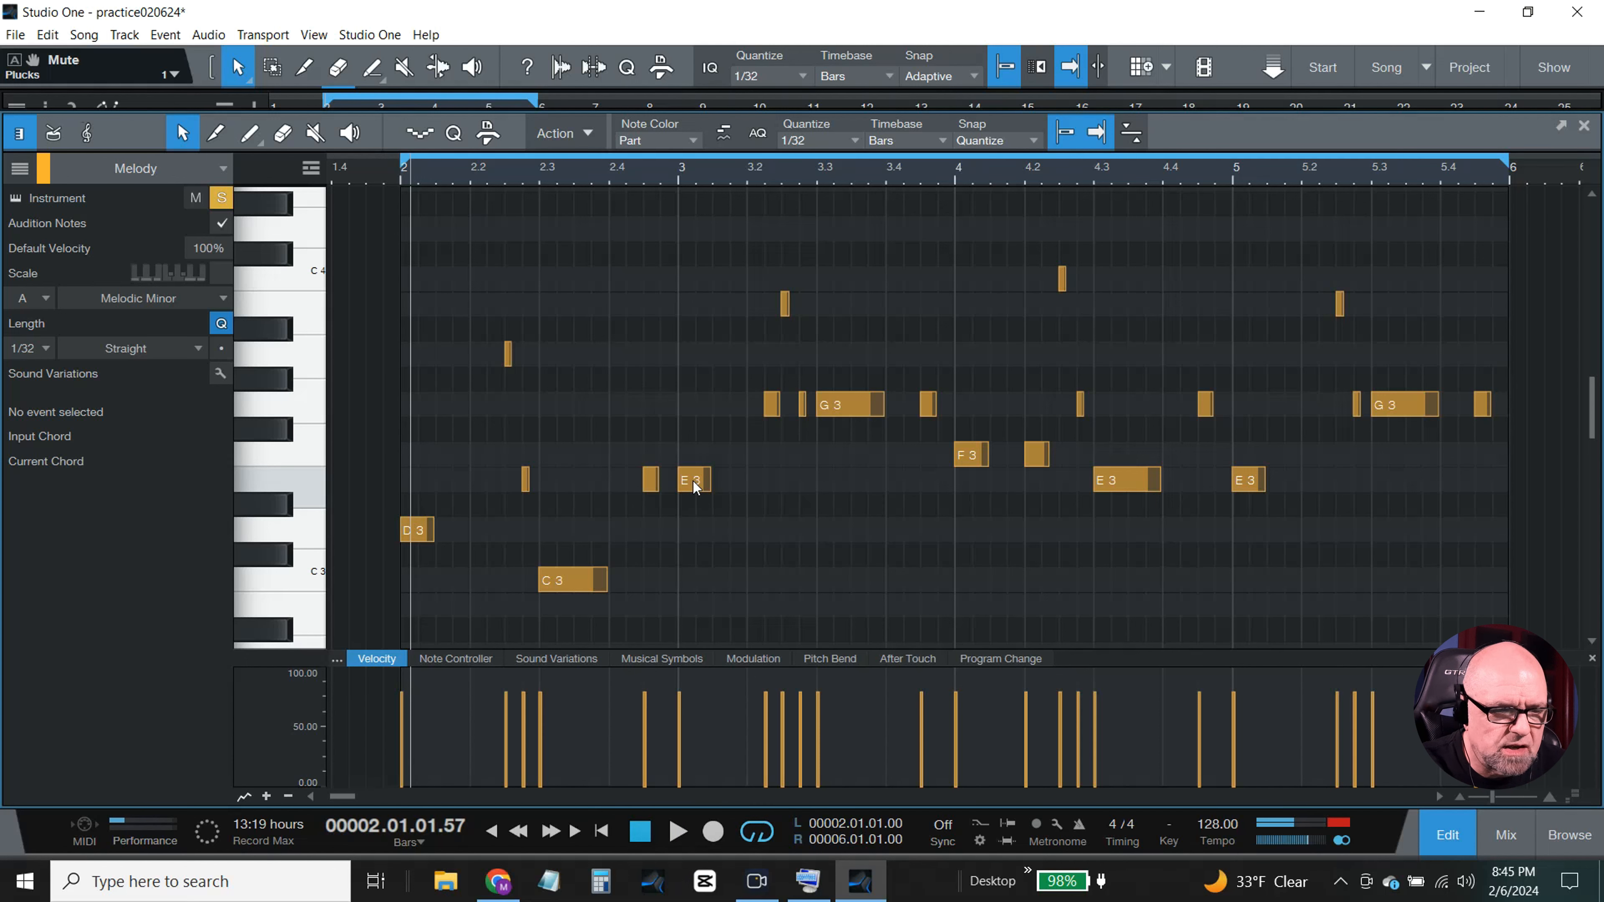
pyautogui.moveTo(694, 485)
pyautogui.moveTo(694, 485); pyautogui.dragTo(694, 533)
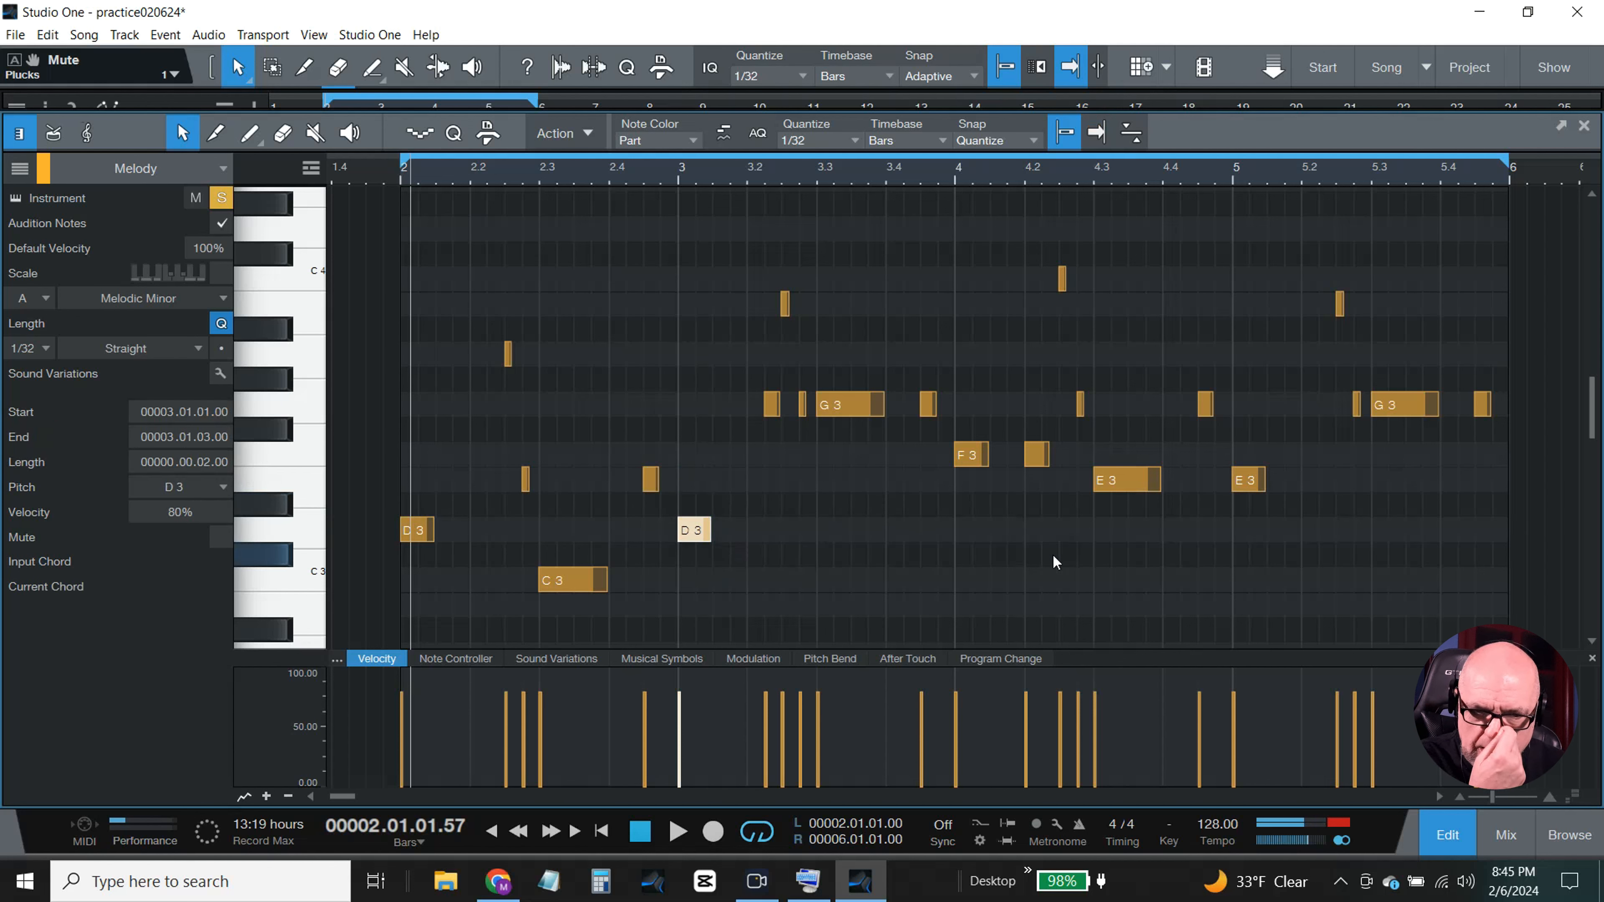
pyautogui.moveTo(1254, 486)
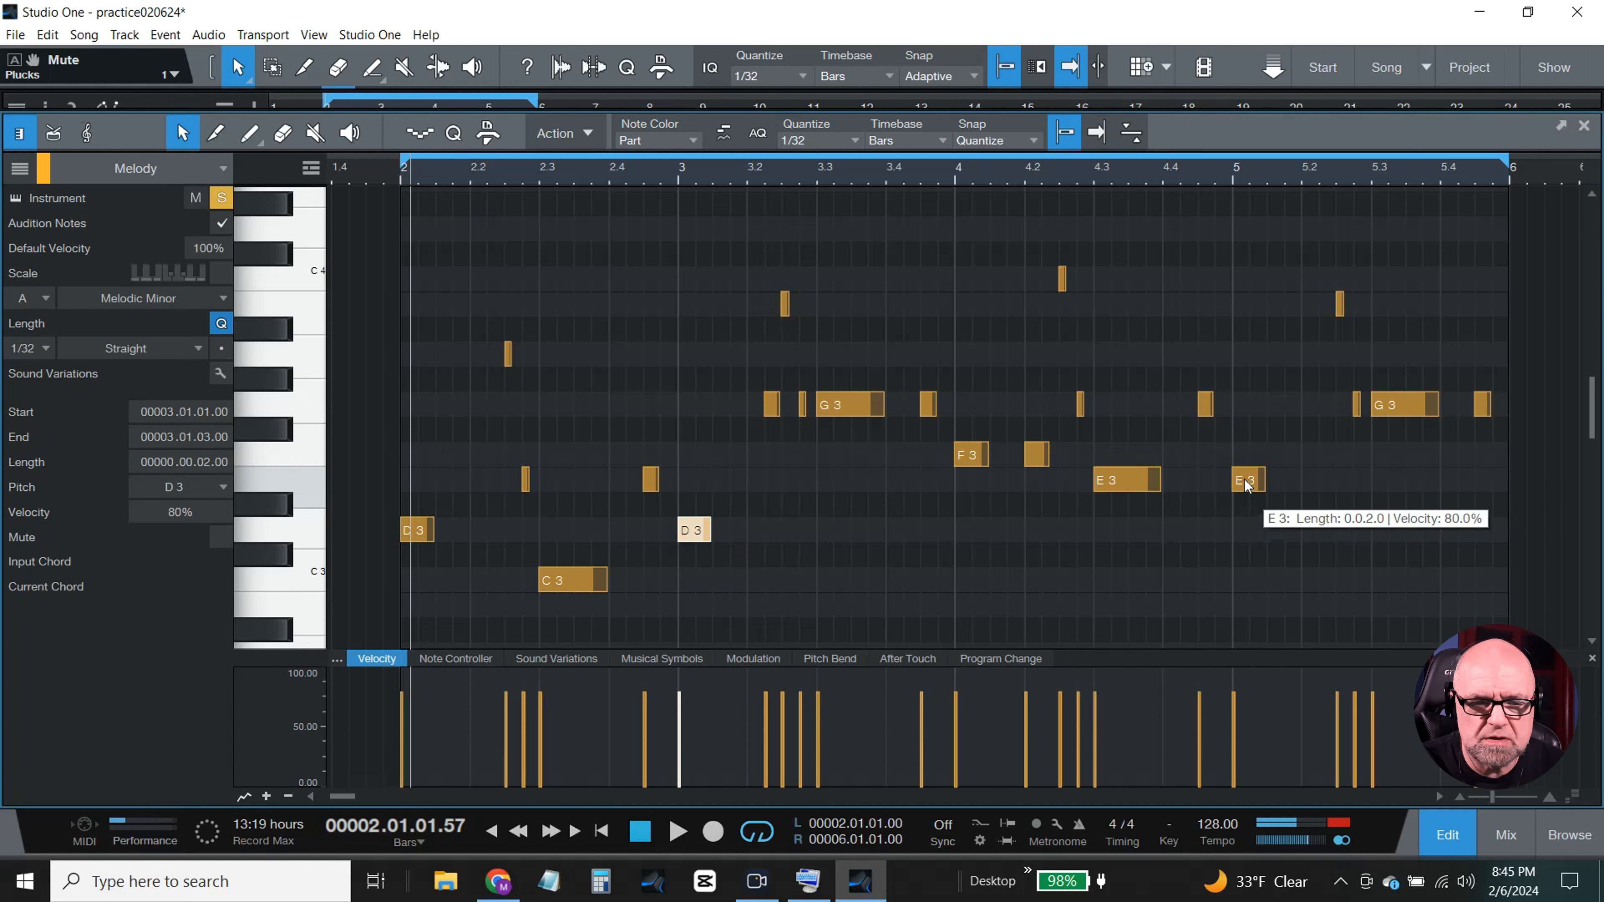
pyautogui.moveTo(1245, 485); pyautogui.dragTo(1246, 534)
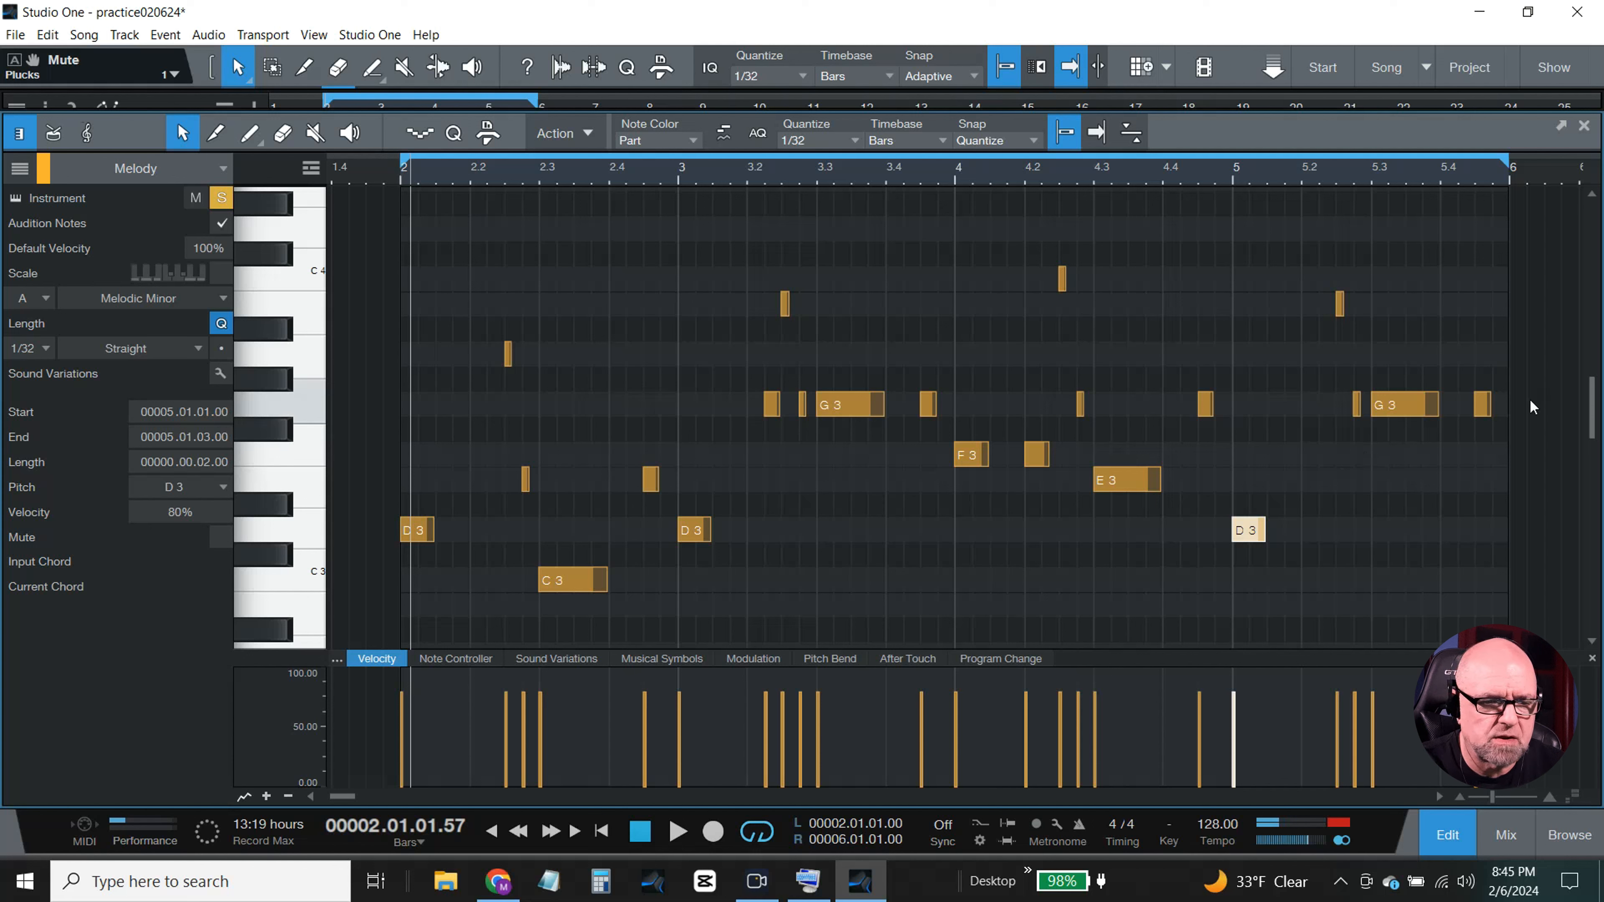
# - Replay the loop, and lower bar 5's last three G3 notes to F3 and its short B3 note to A3
pyautogui.click(673, 834)
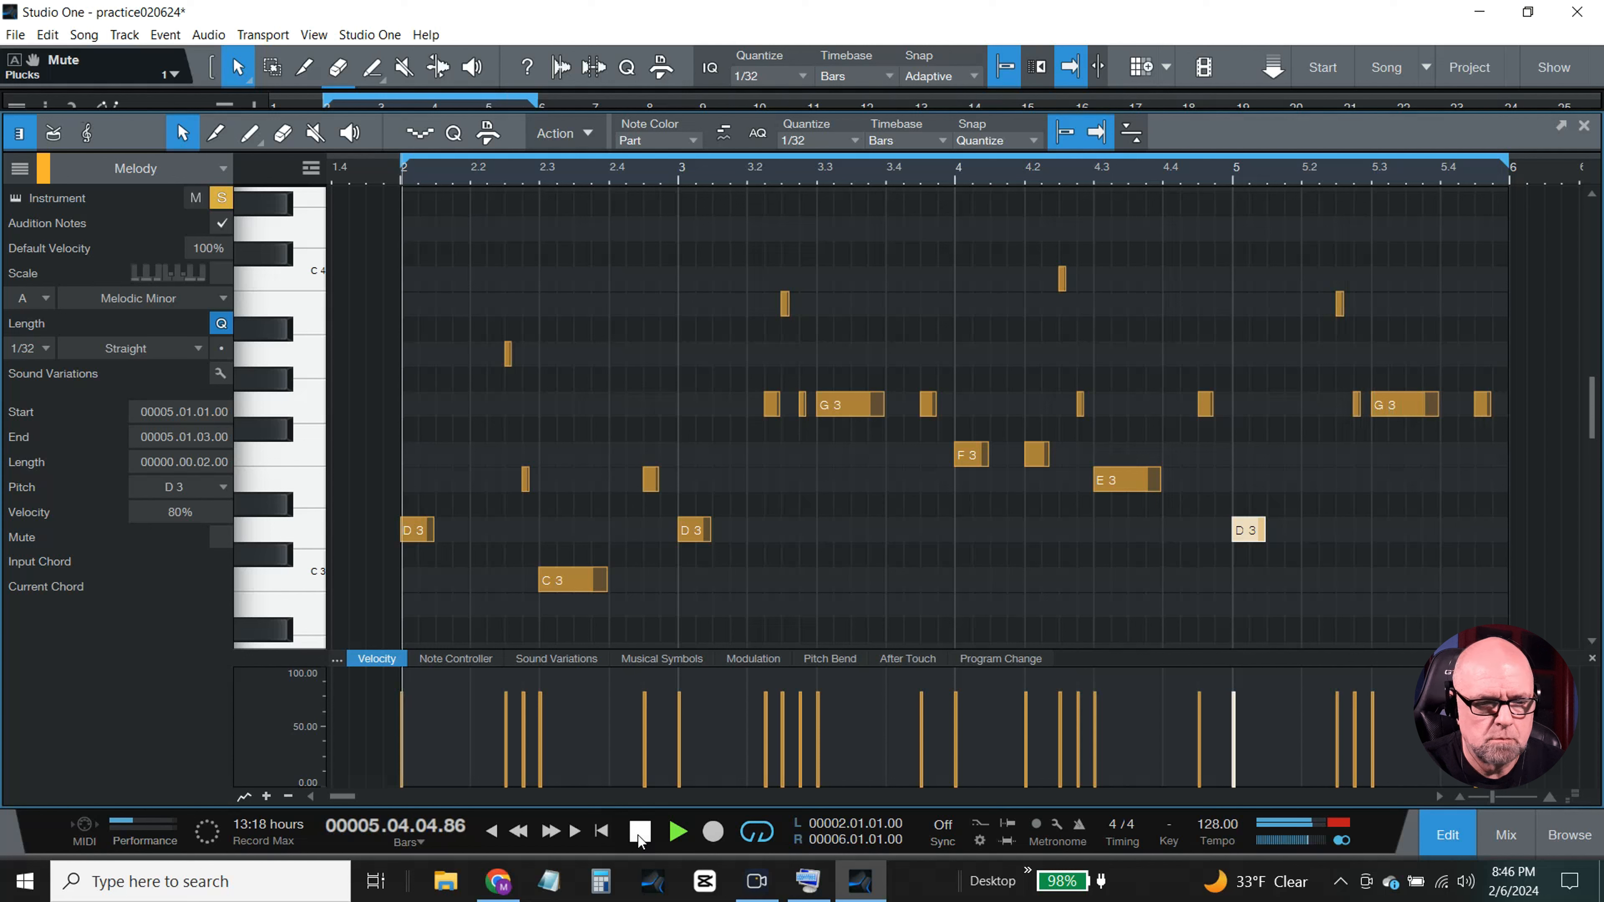
pyautogui.click(639, 835)
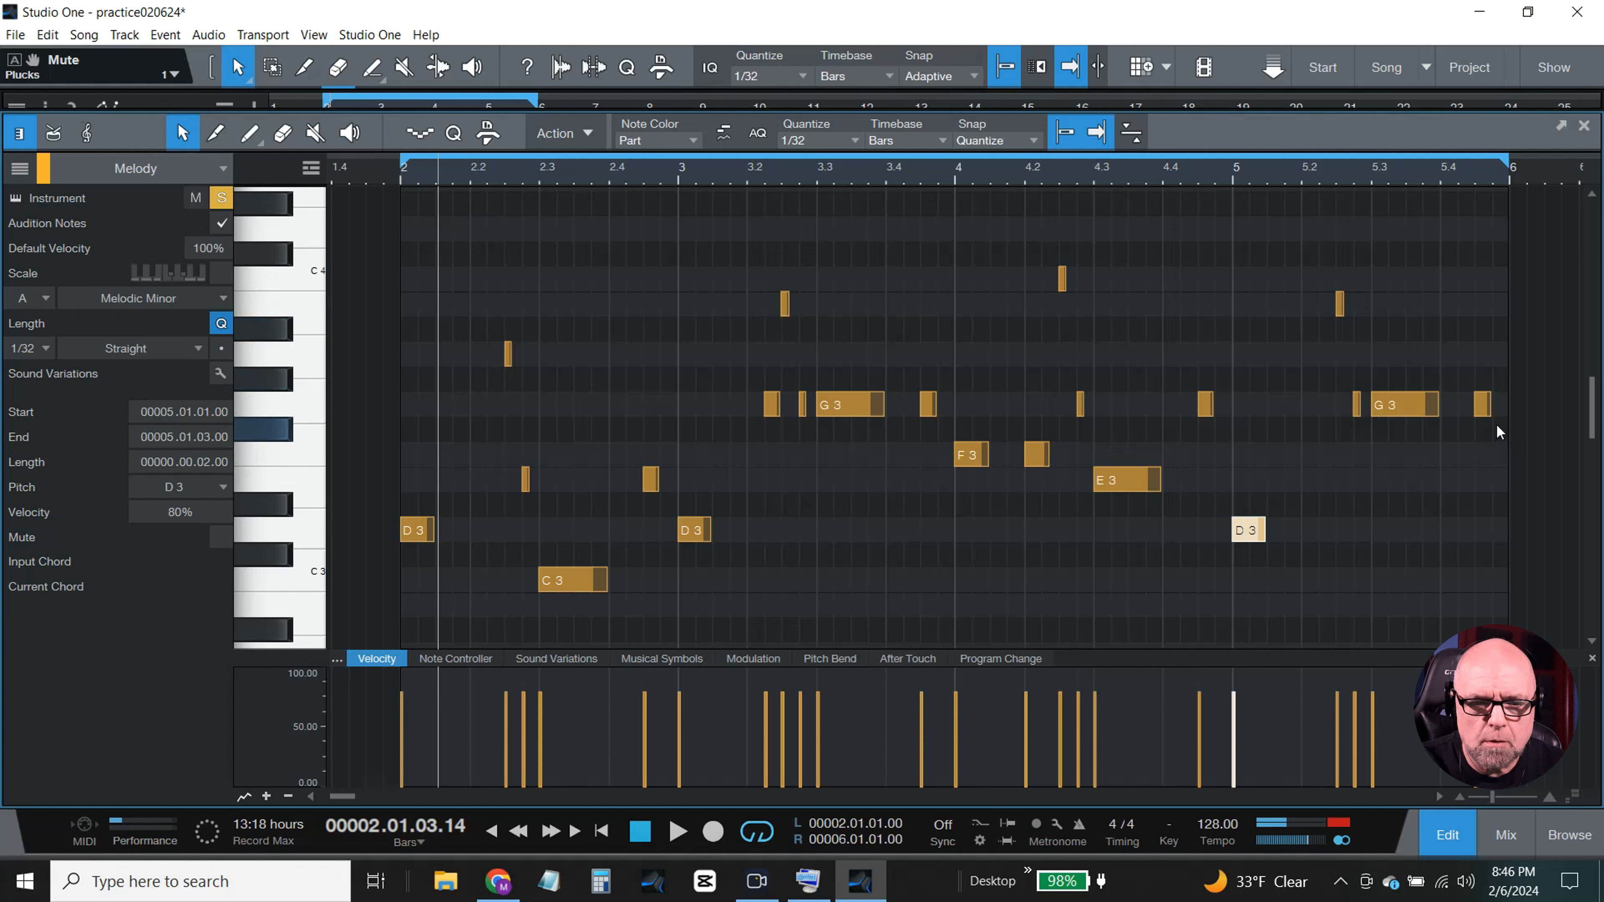
pyautogui.moveTo(1497, 425); pyautogui.dragTo(1360, 459)
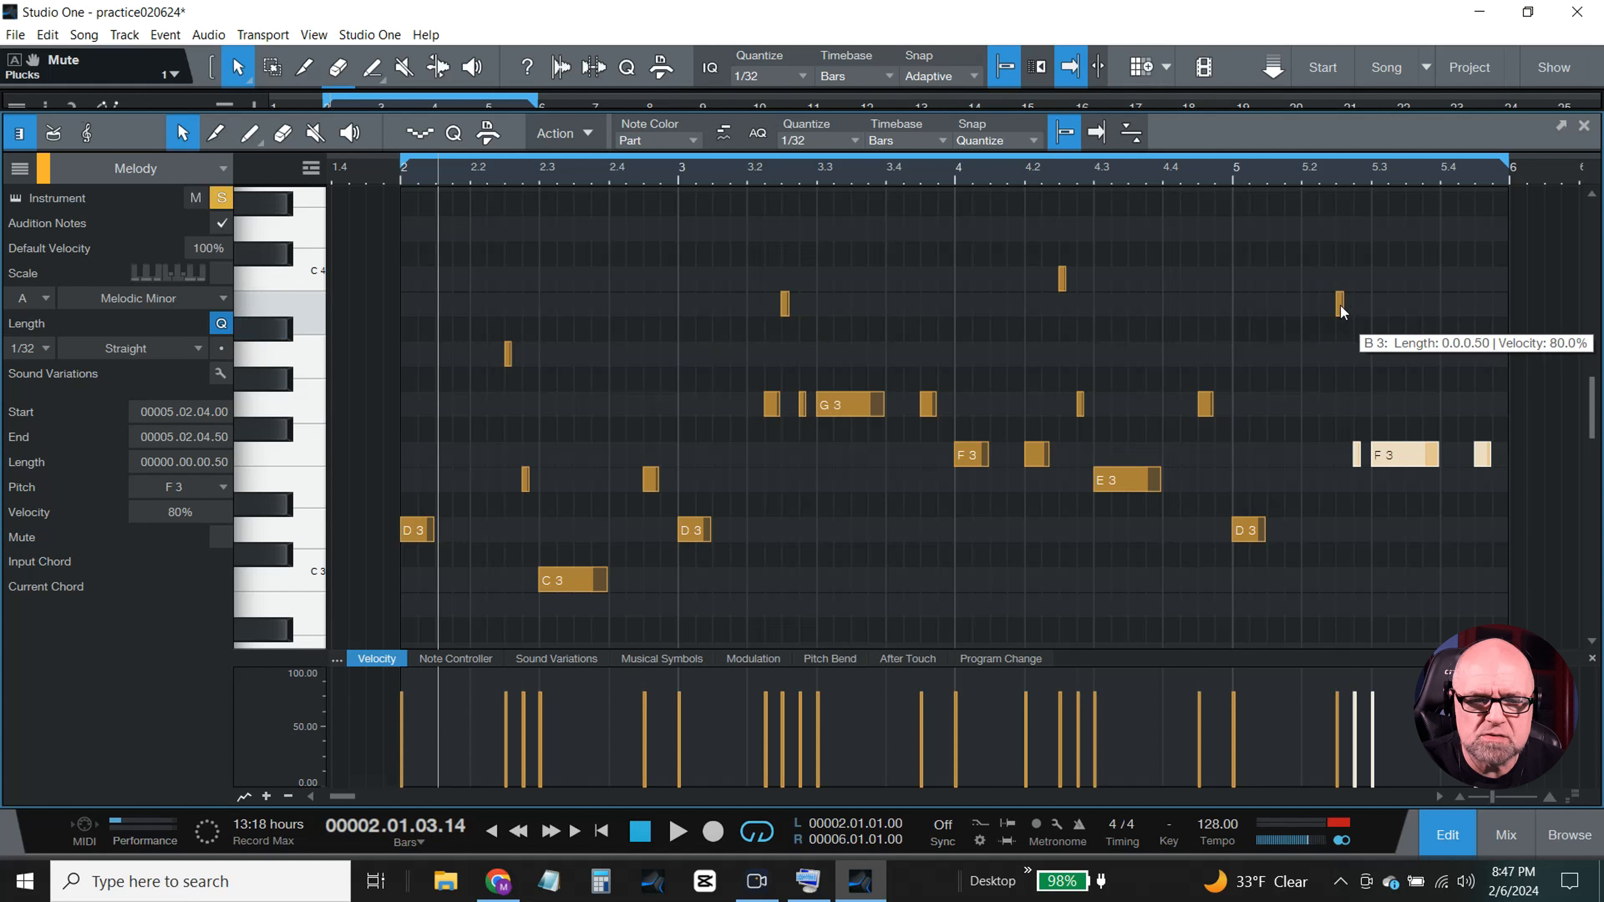
pyautogui.moveTo(1341, 306); pyautogui.dragTo(1341, 361)
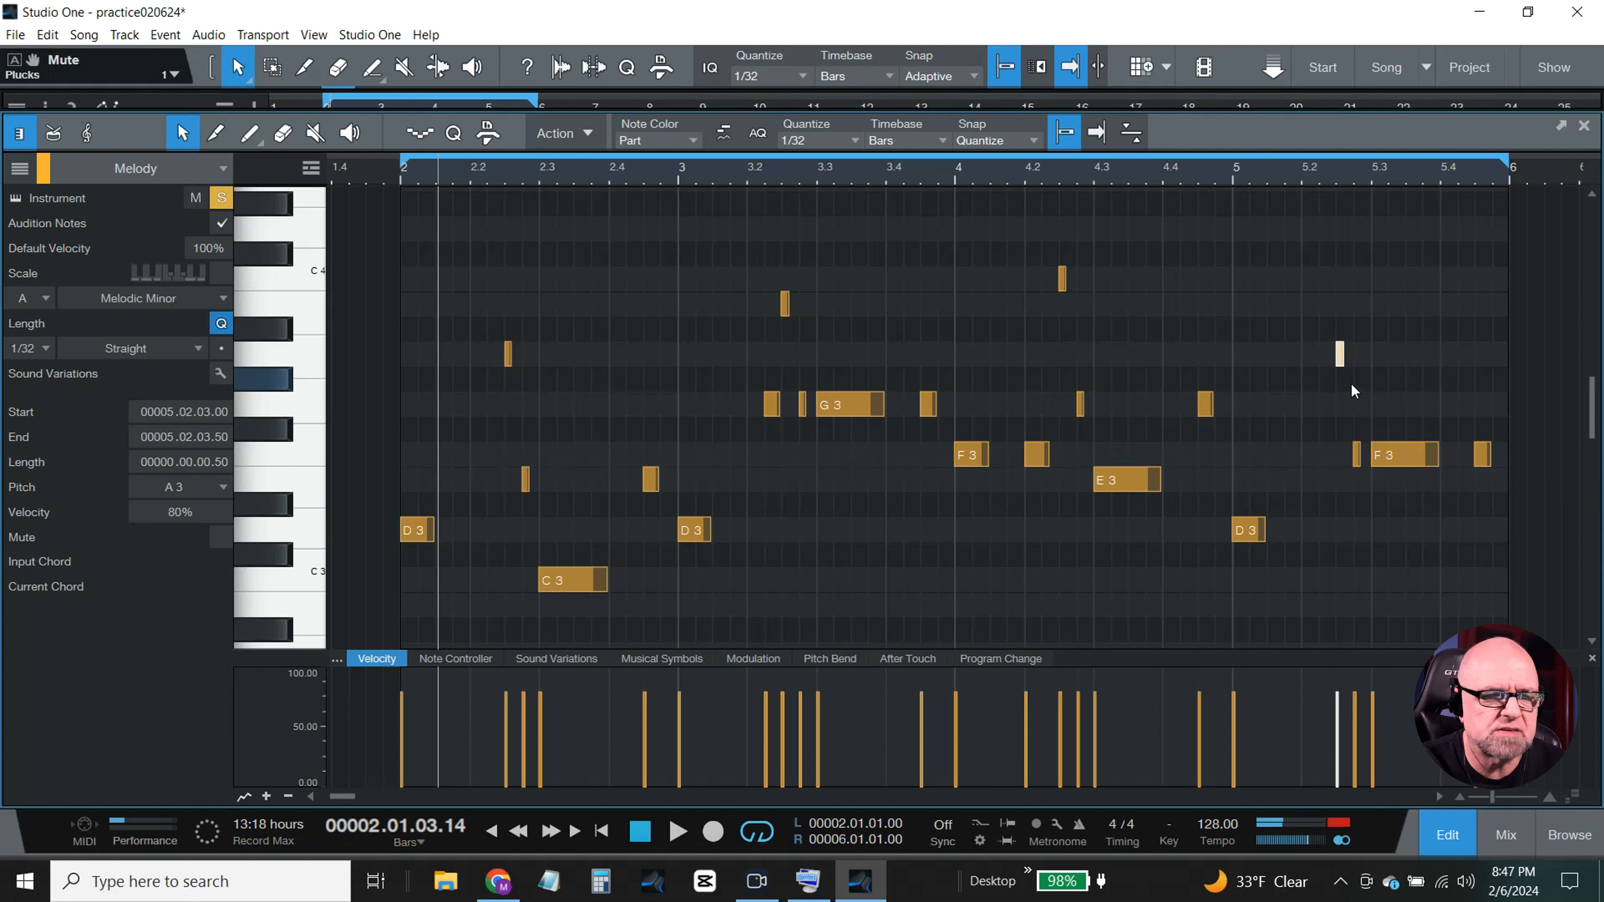
# - Play the loop from bar 2, stop it, and lower the last three F3 notes in bar 5 to E3
pyautogui.click(397, 178)
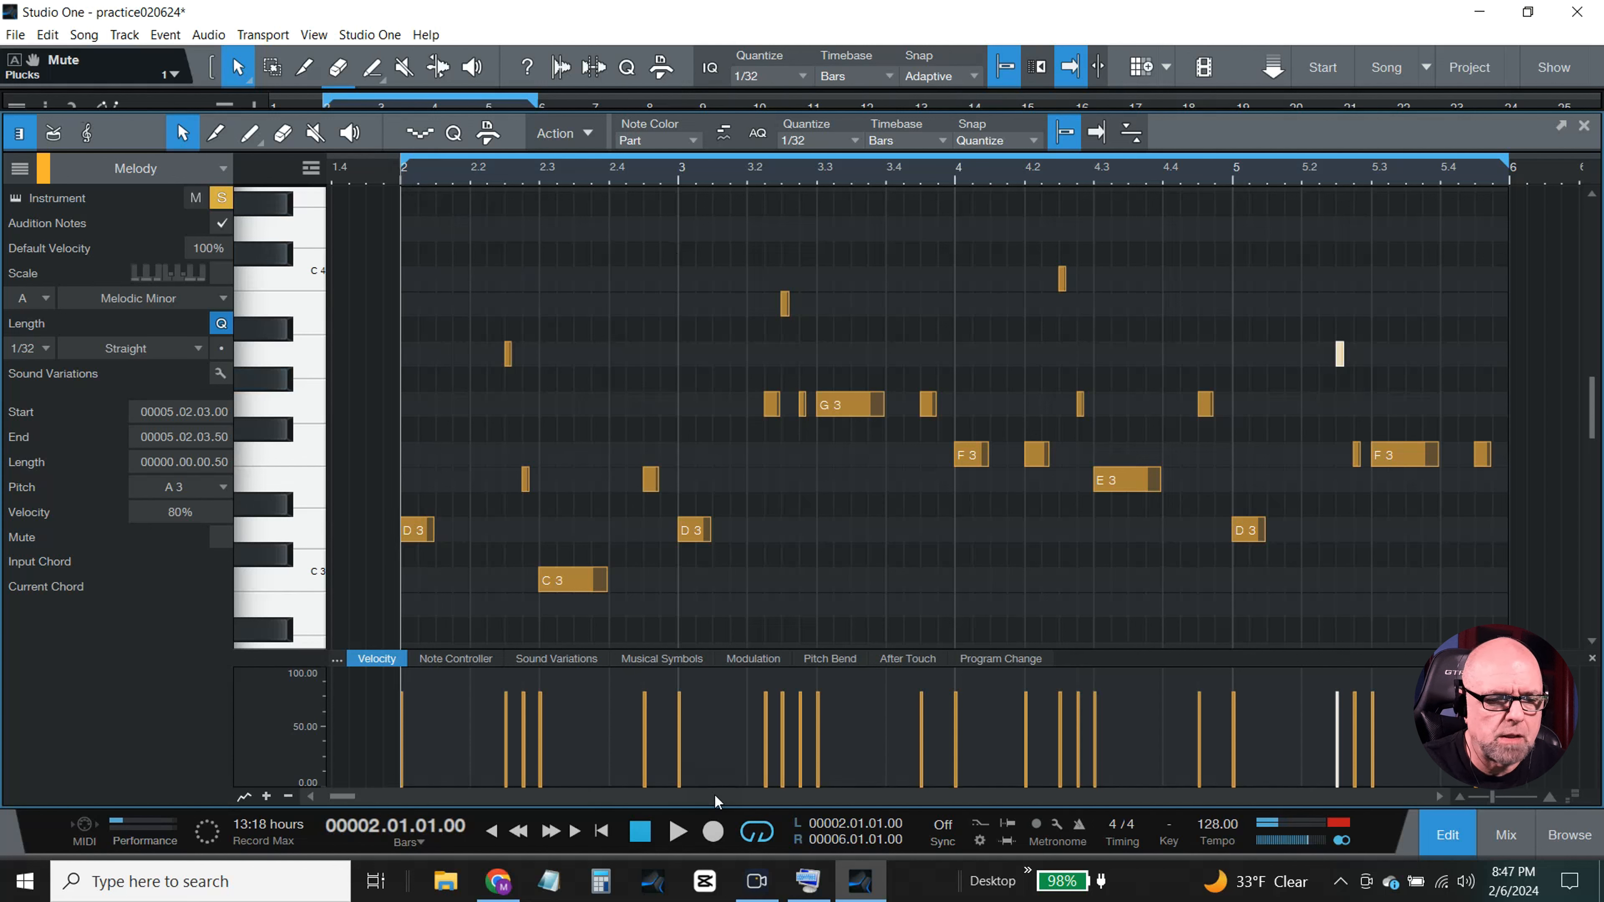
pyautogui.click(677, 833)
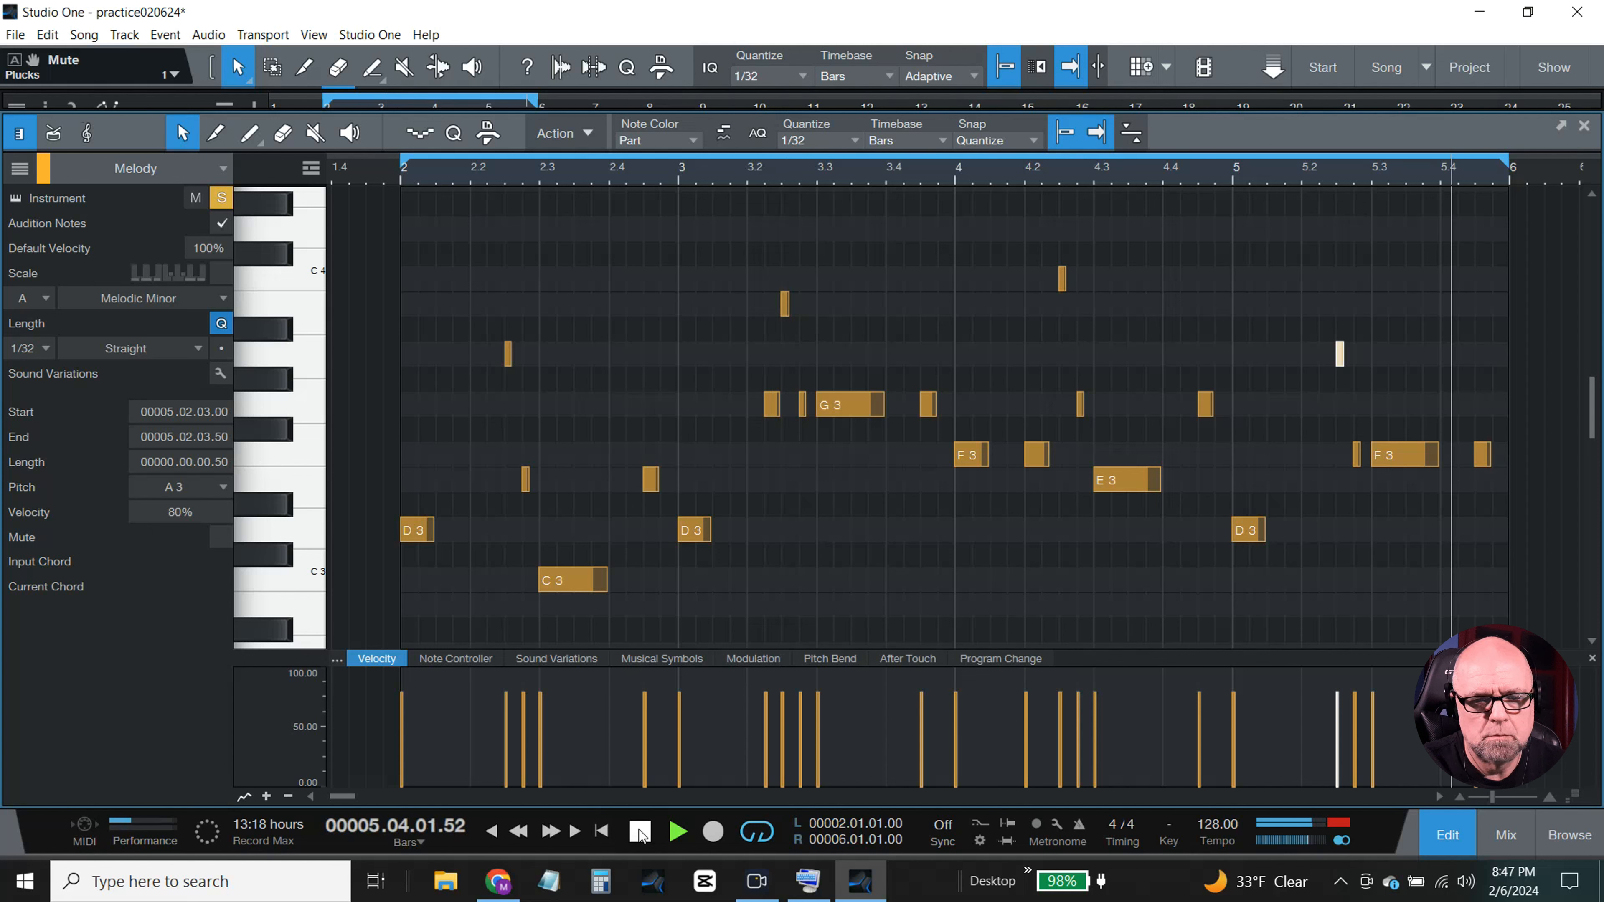
pyautogui.click(640, 834)
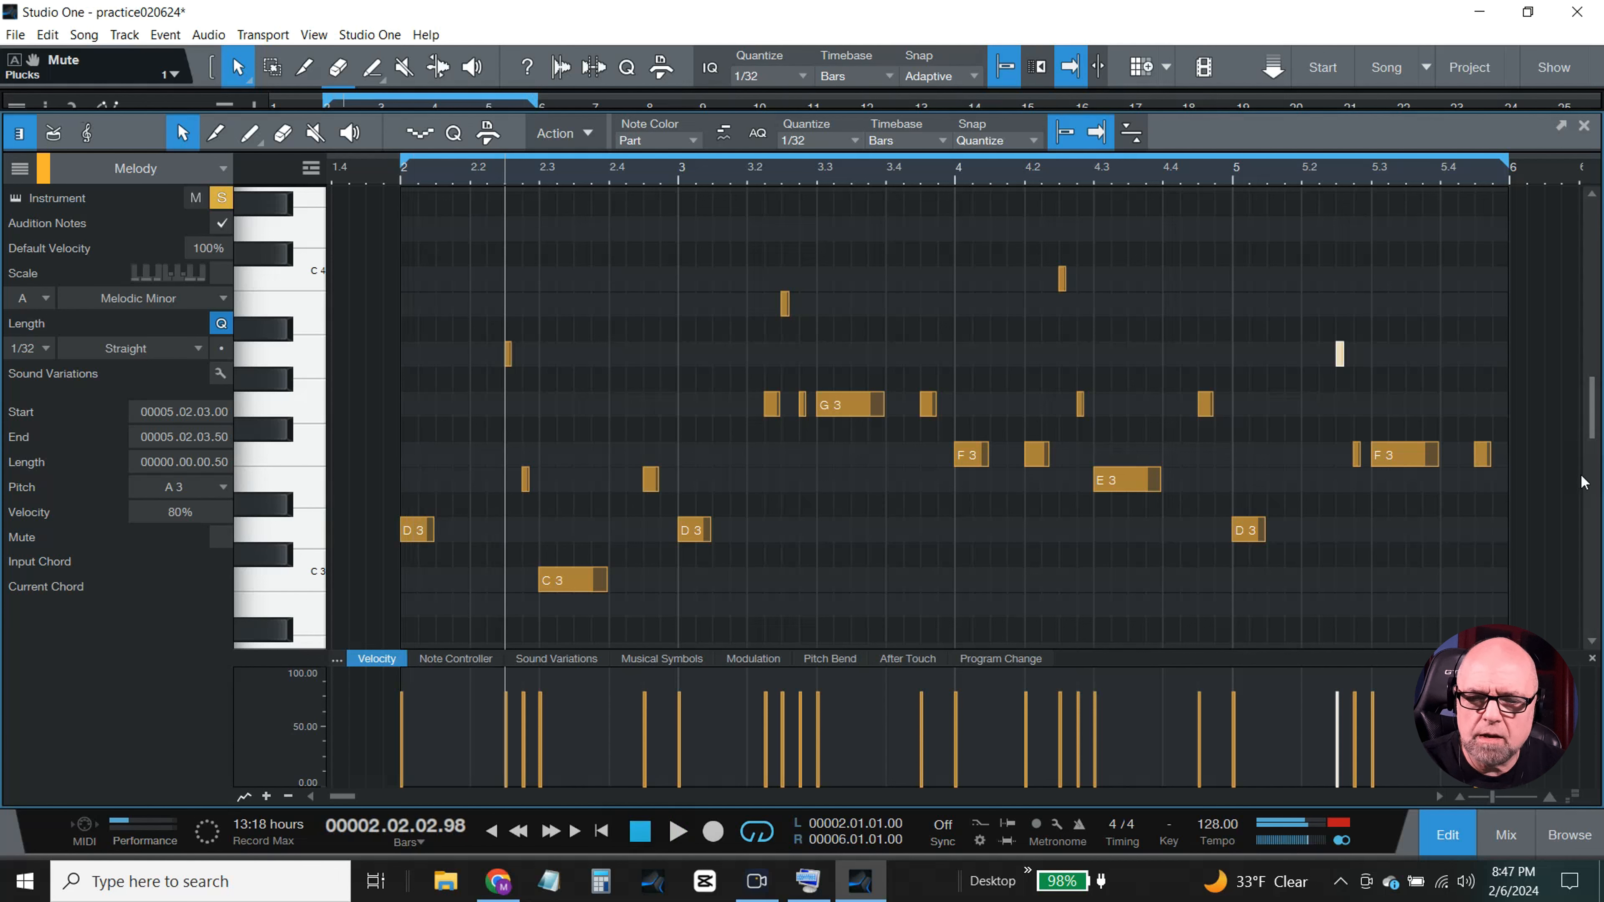
pyautogui.moveTo(1502, 494); pyautogui.dragTo(1358, 485)
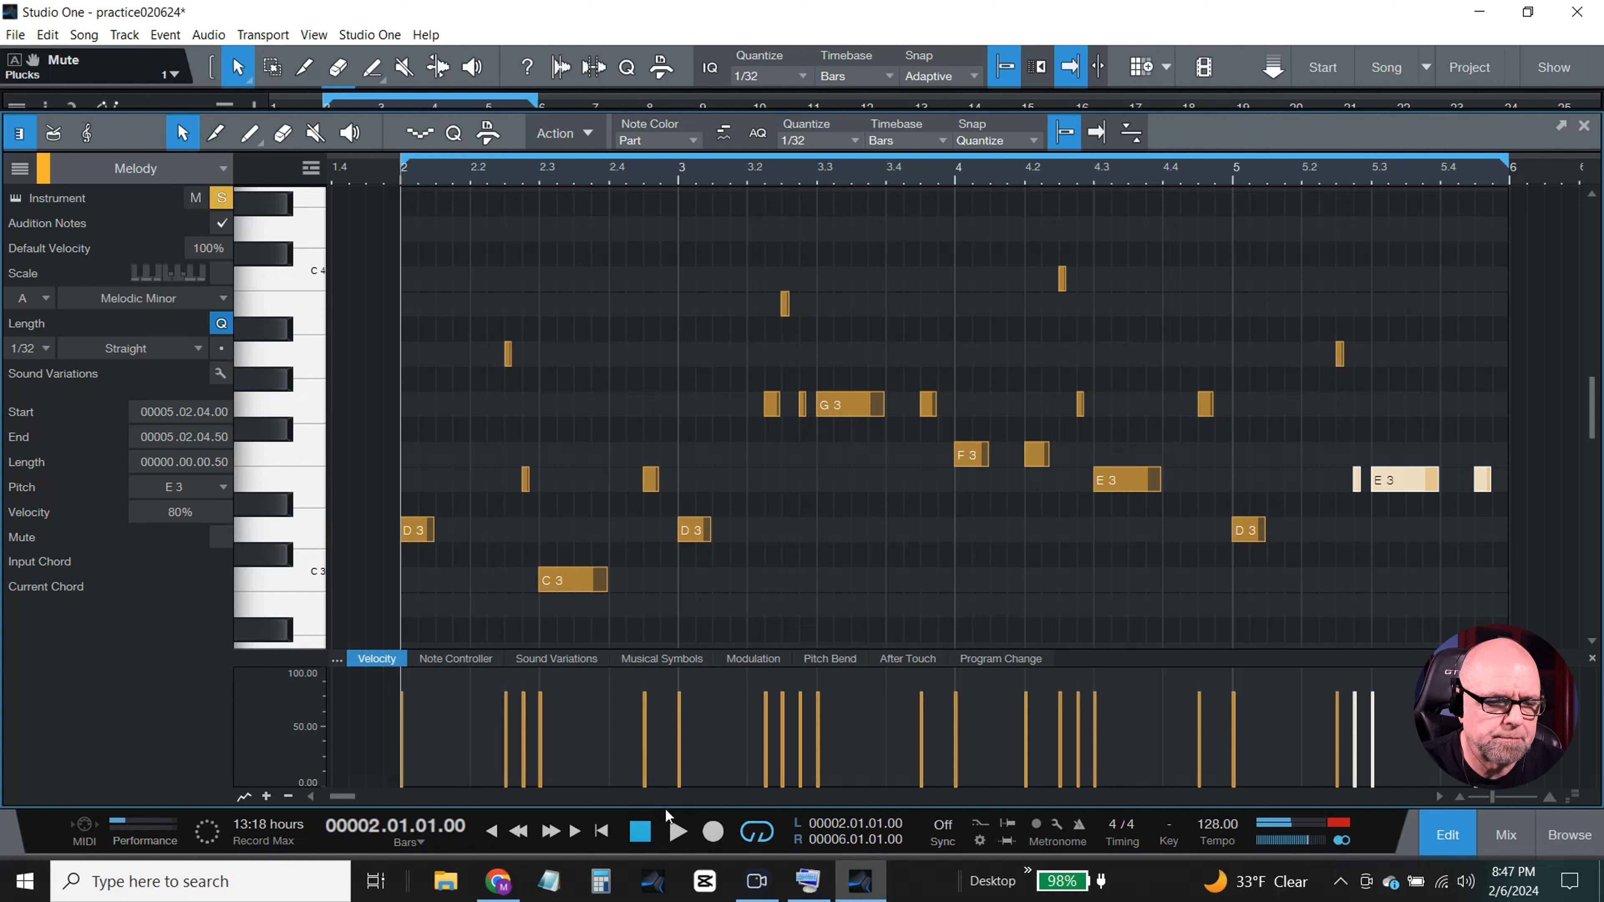
# - During playback, unsolo Pad Mai Tai and Melody in the mixer, unmute Plucks to hear the full mix, and stop playback
pyautogui.click(677, 831)
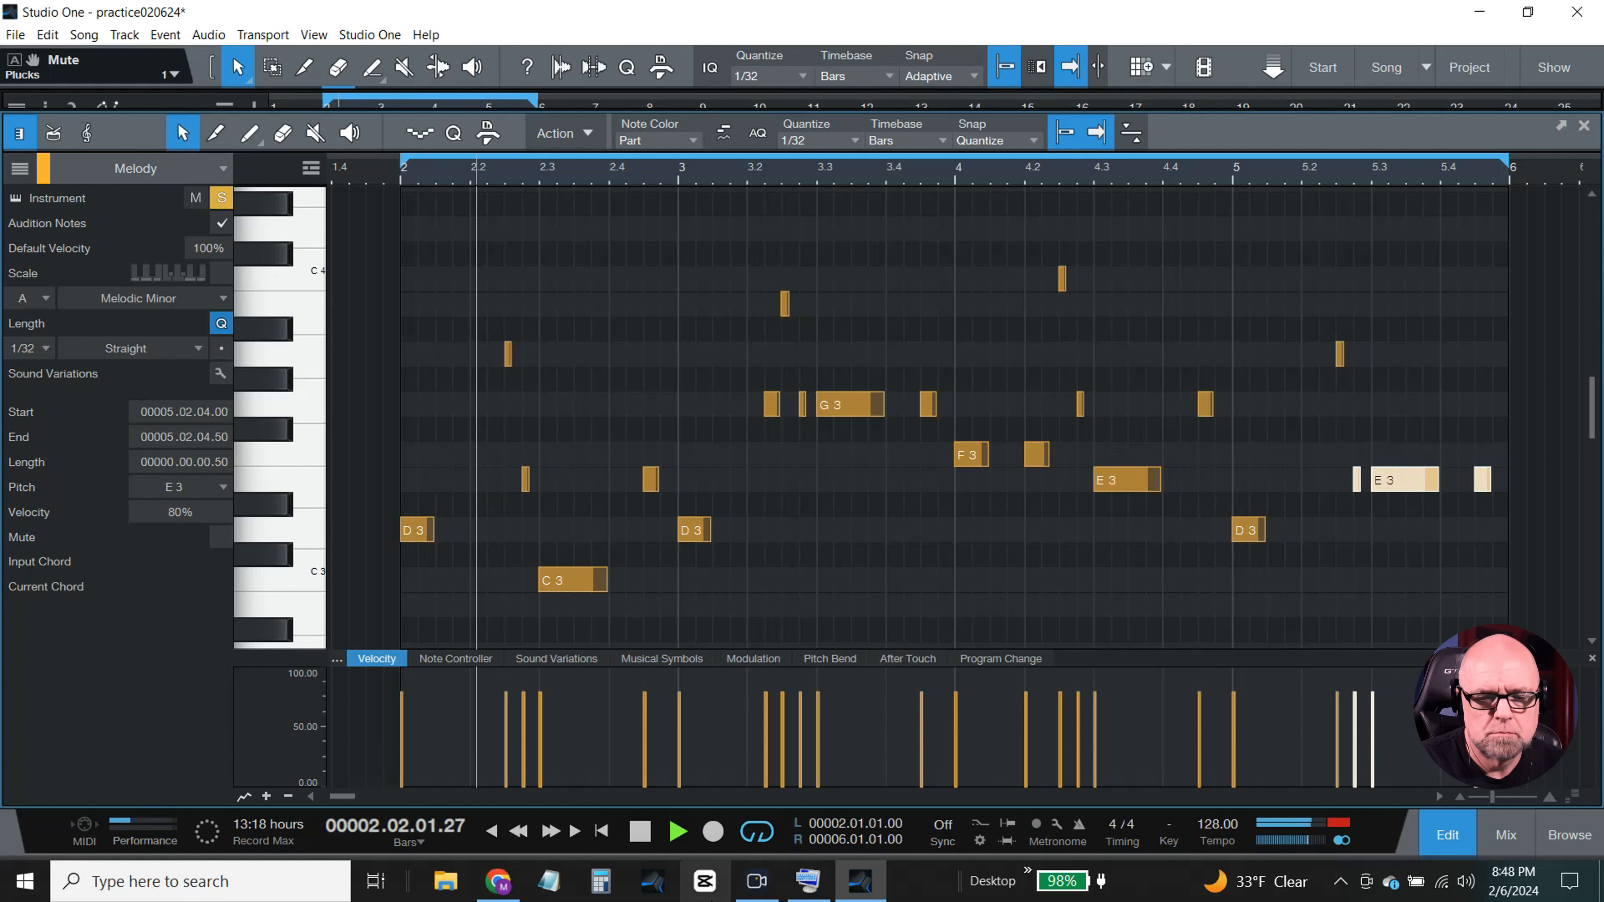
pyautogui.click(1453, 837)
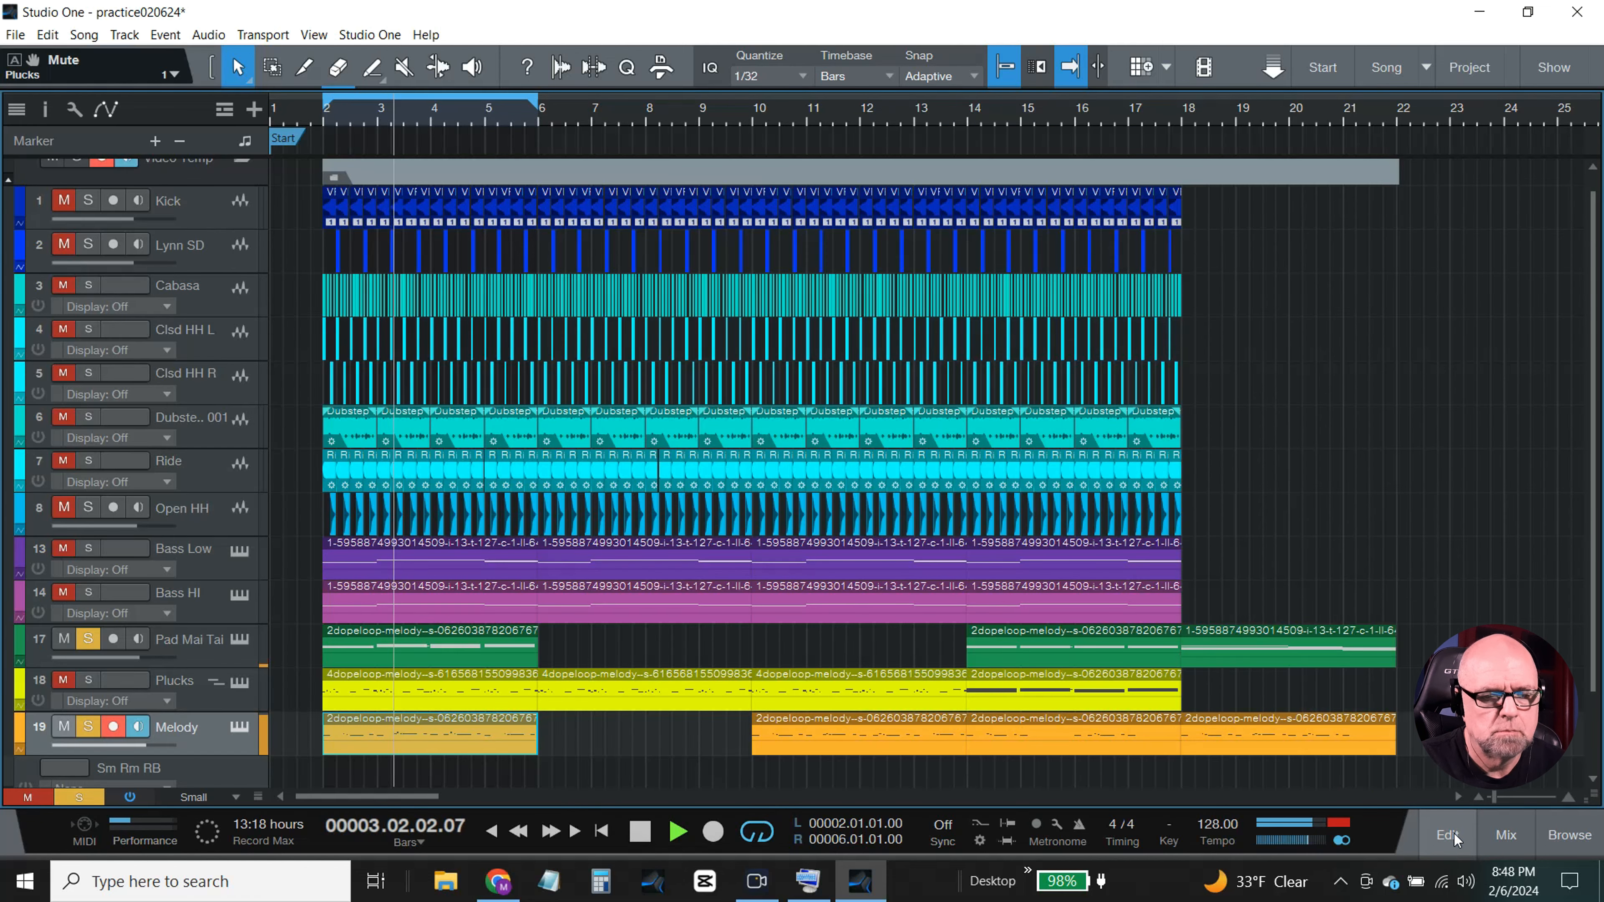
pyautogui.click(1507, 835)
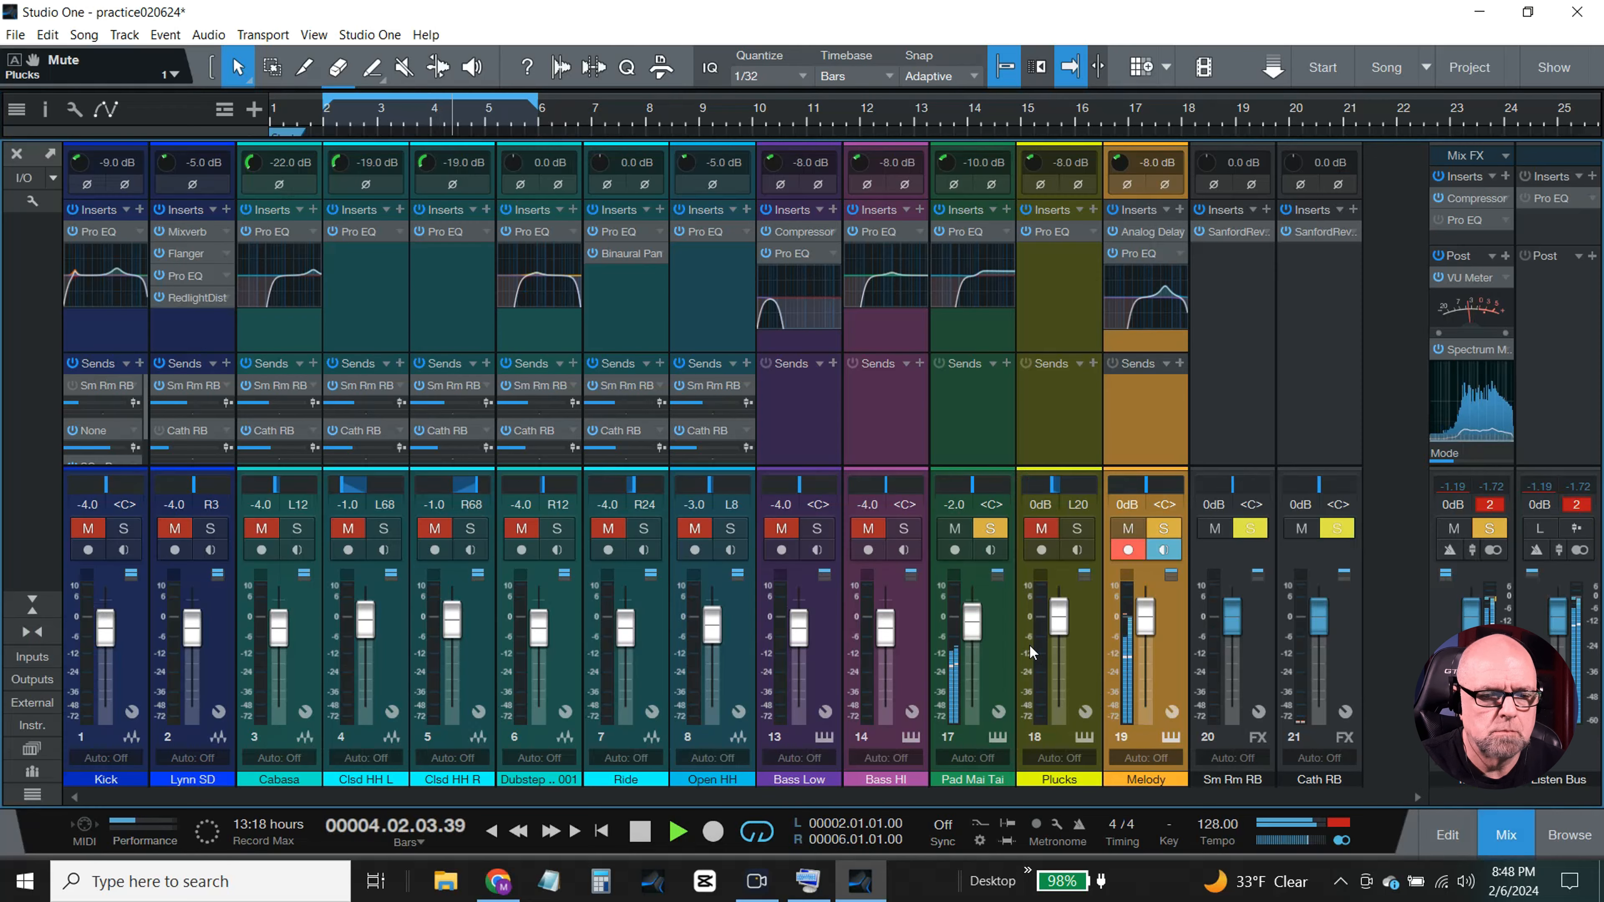
pyautogui.click(1000, 528)
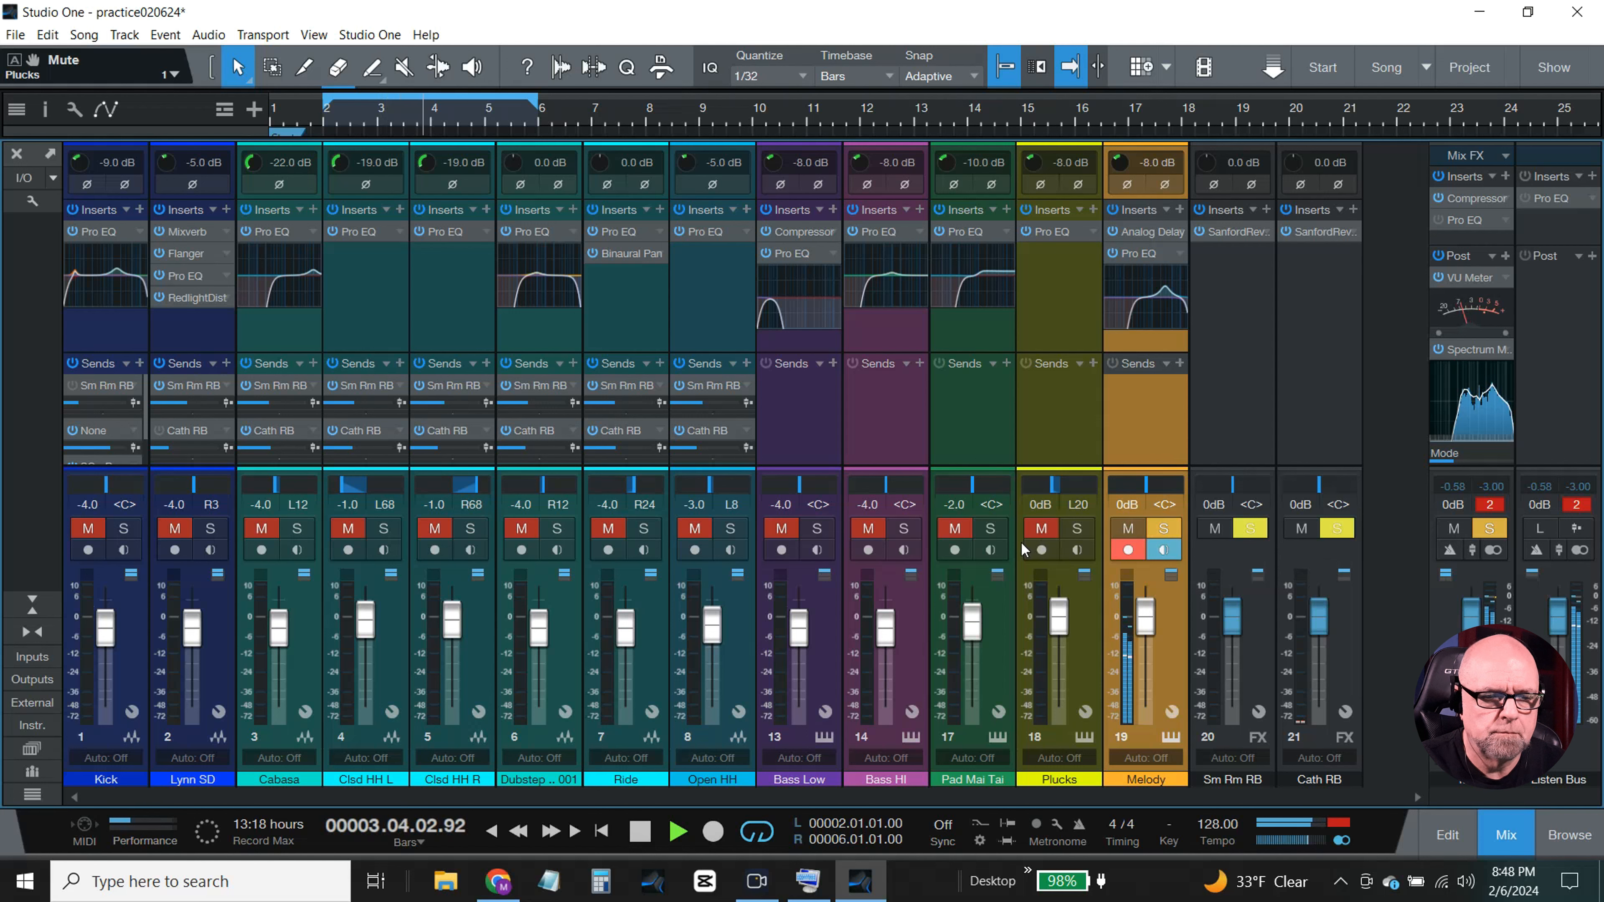
pyautogui.click(1166, 528)
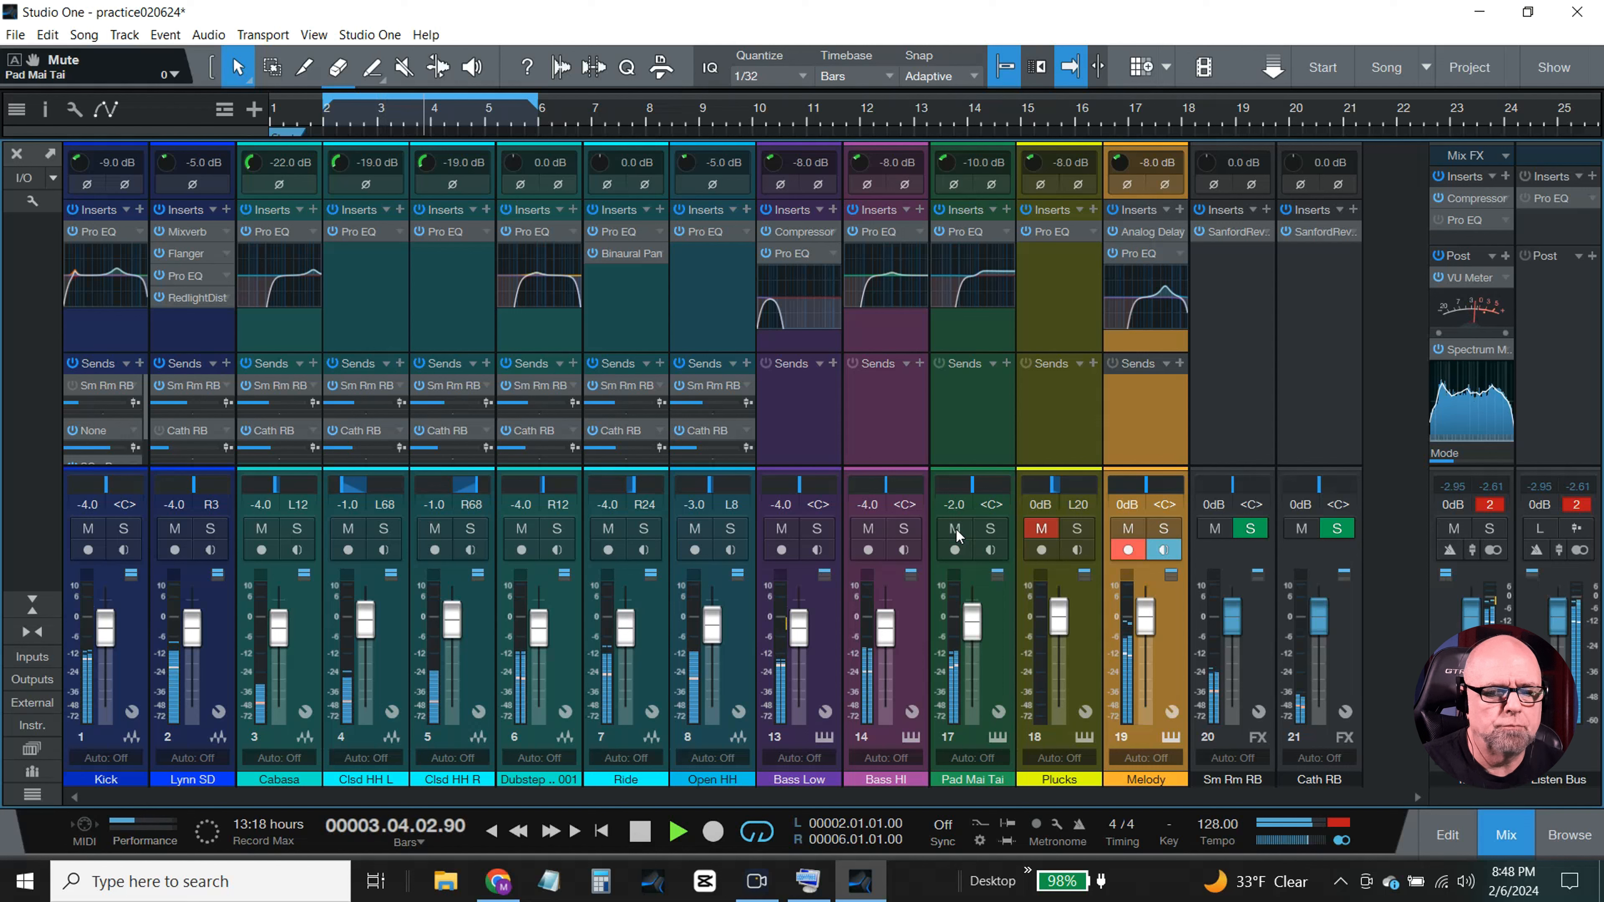
pyautogui.click(1040, 536)
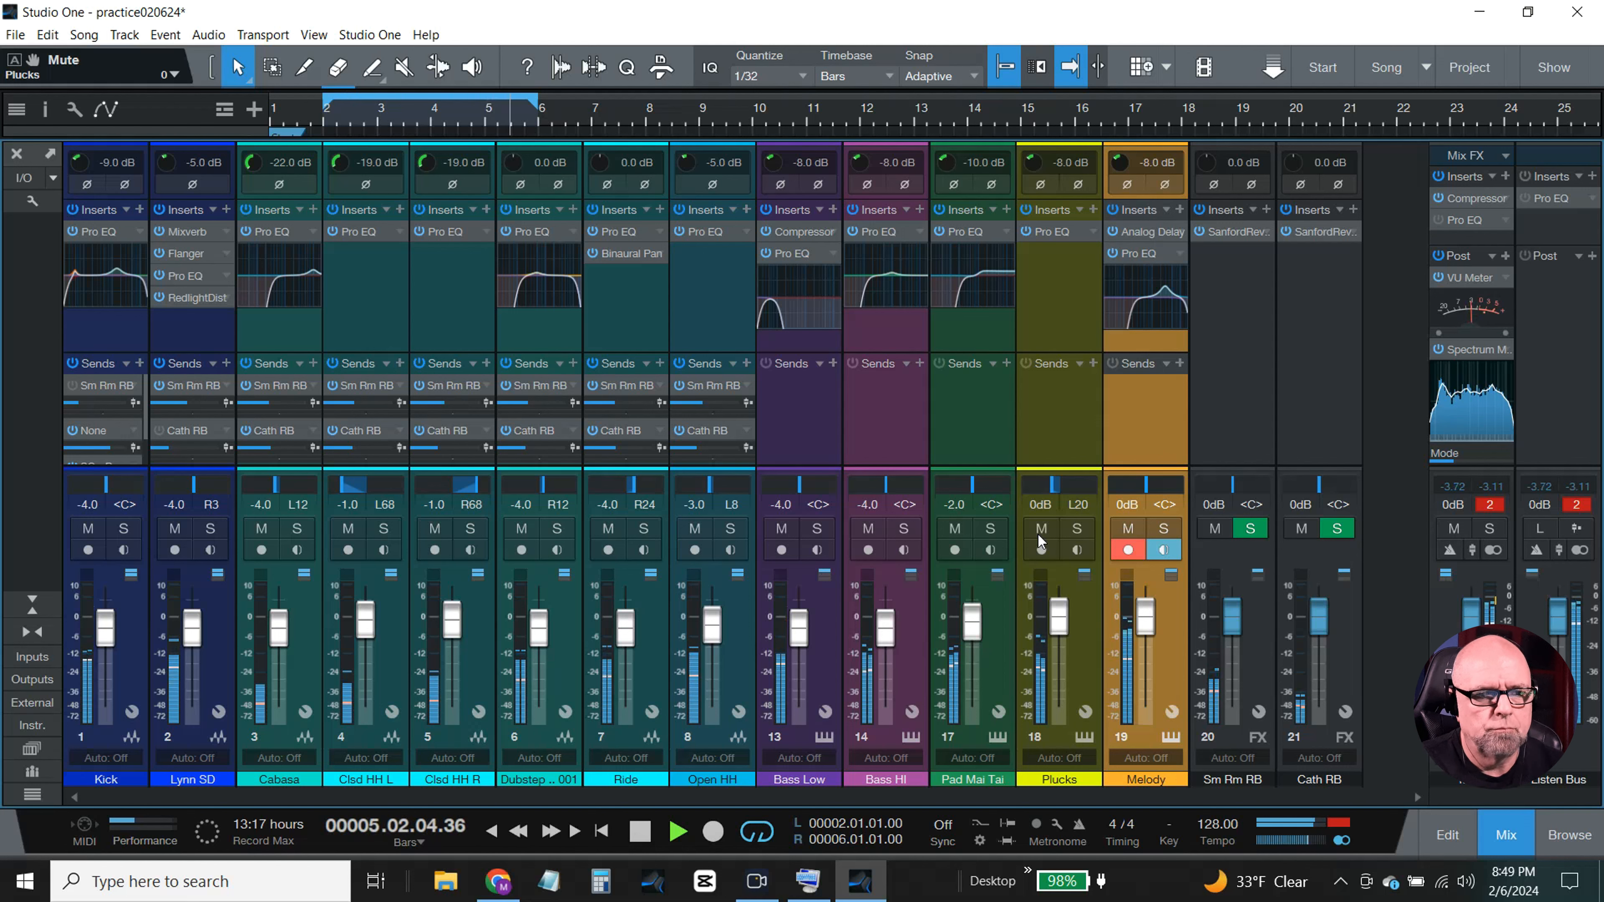
pyautogui.click(641, 833)
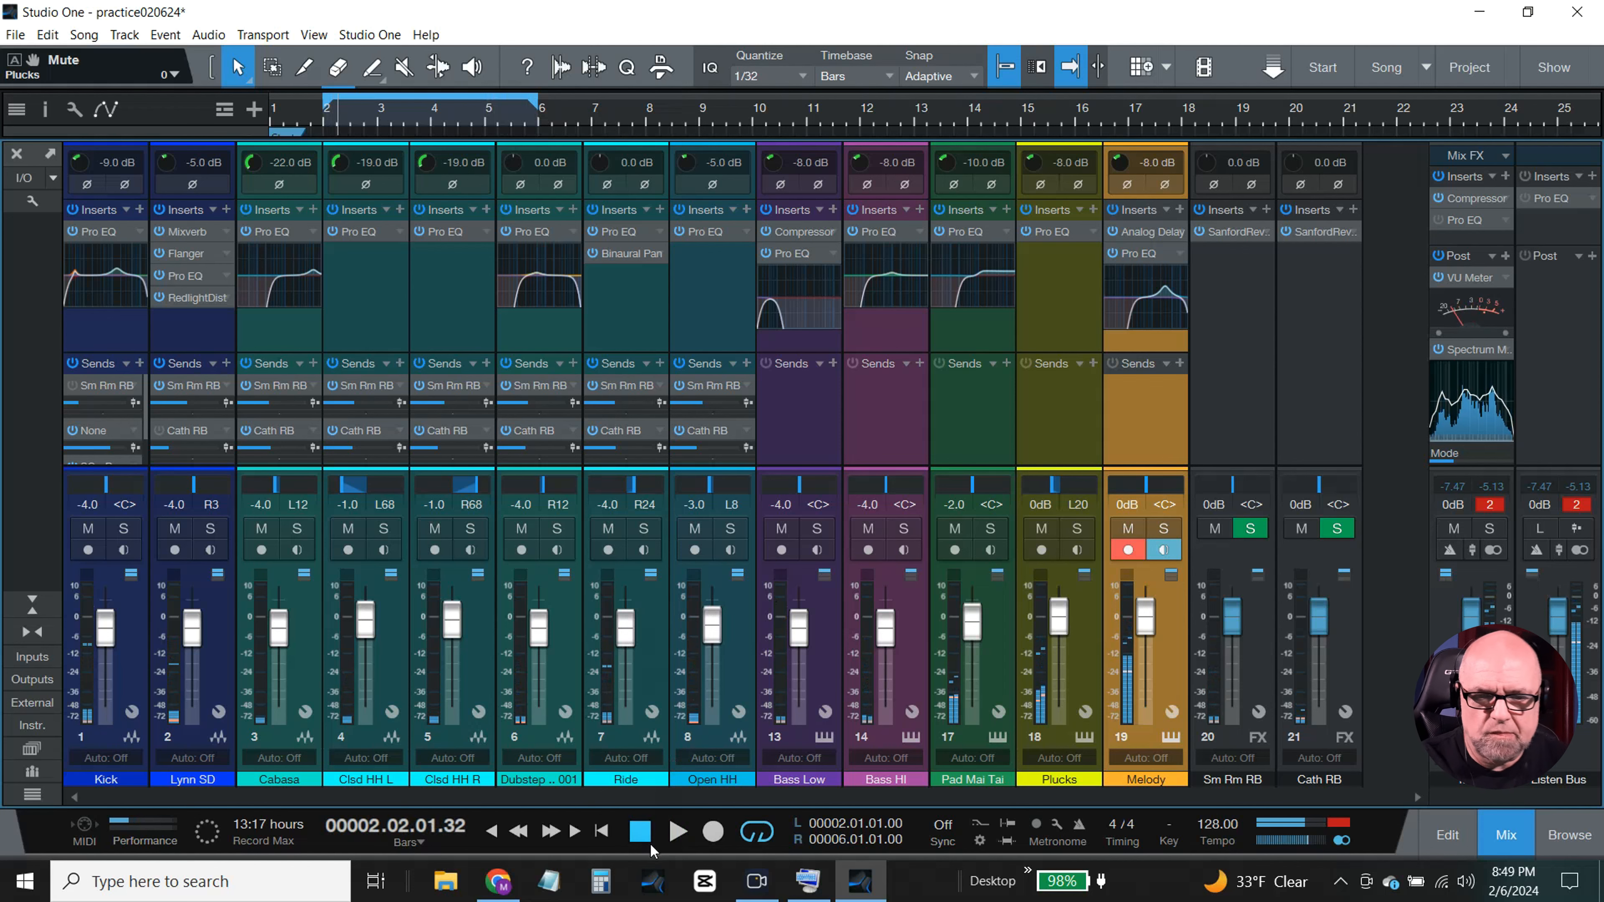
# - Compare the chord notes of the Pad Mai Tai clip at bar 14 with those of its clip at bar 2
pyautogui.click(1484, 839)
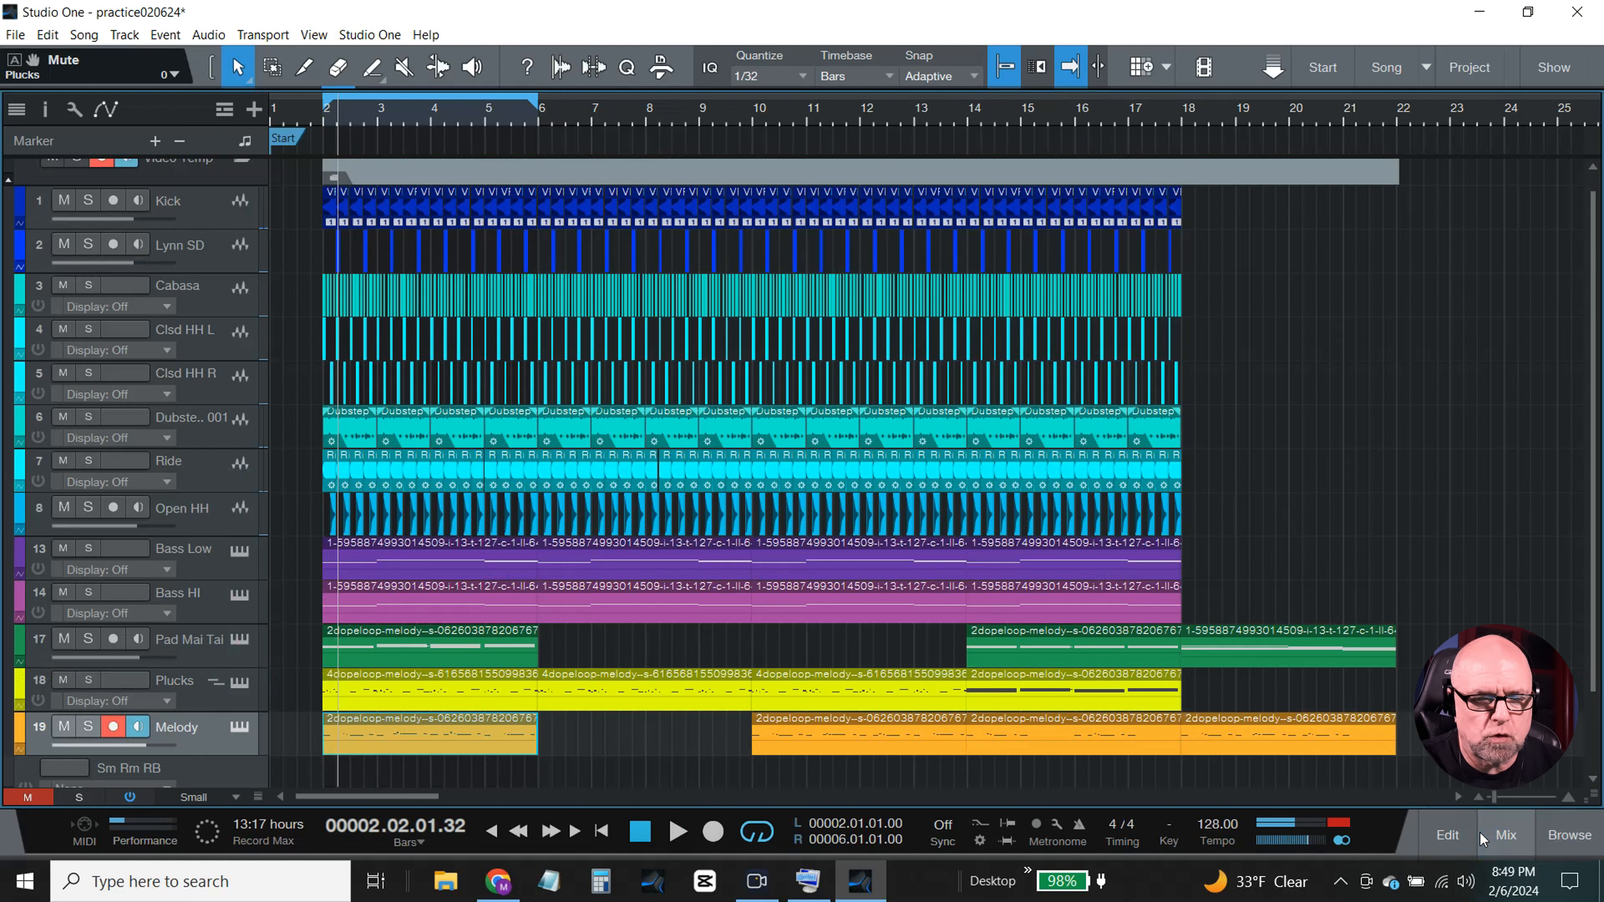
pyautogui.doubleClick(1145, 646)
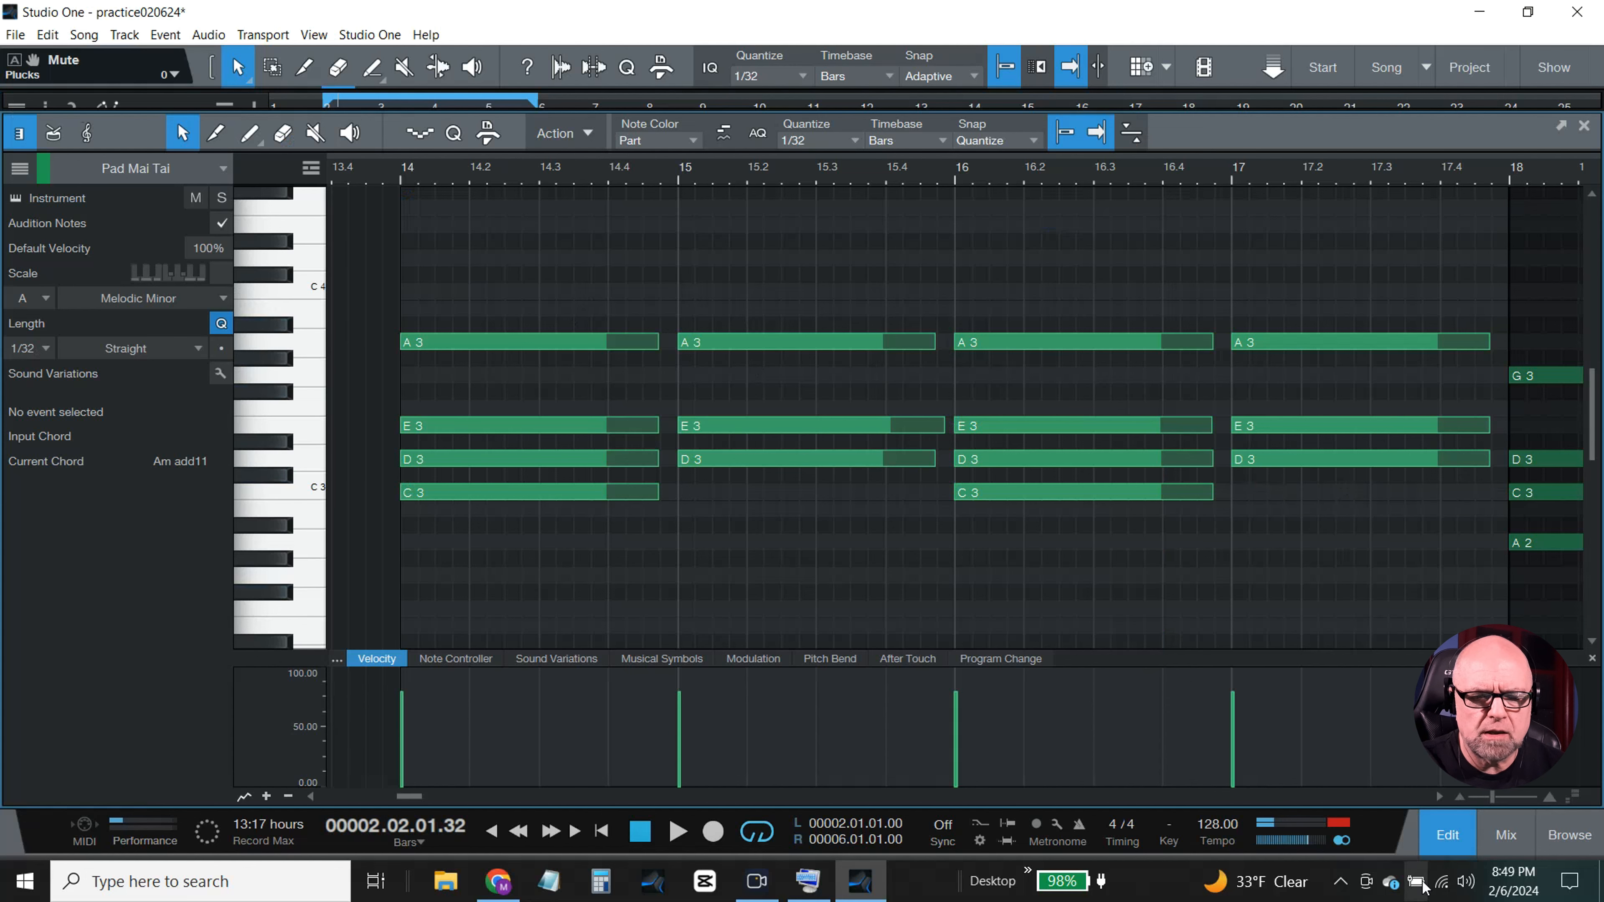
pyautogui.click(1437, 840)
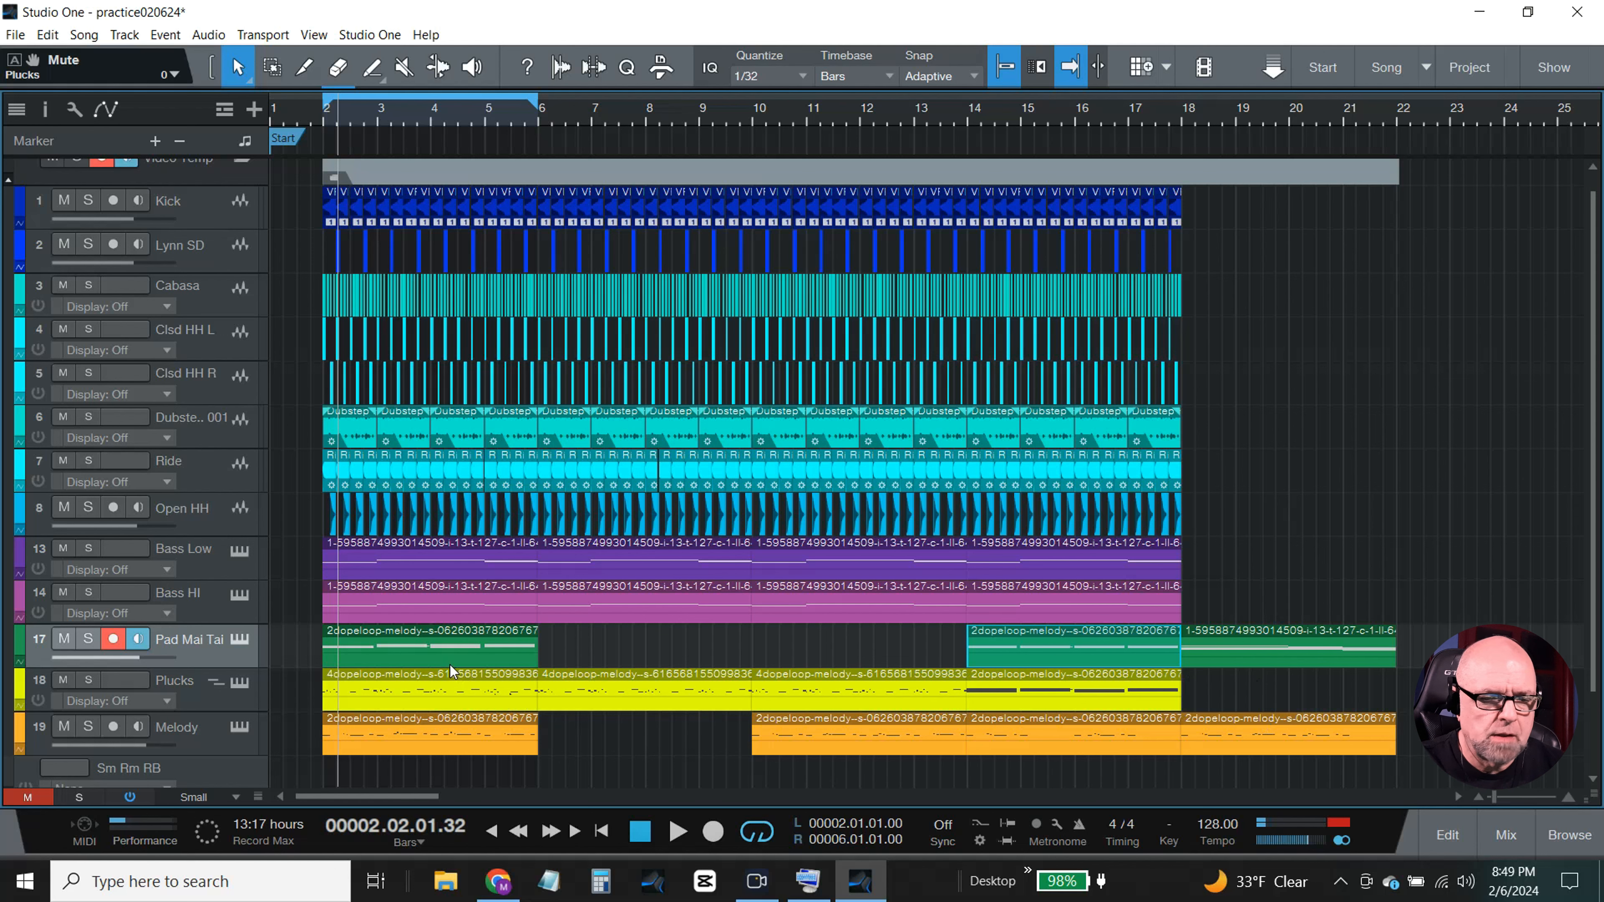
pyautogui.doubleClick(447, 652)
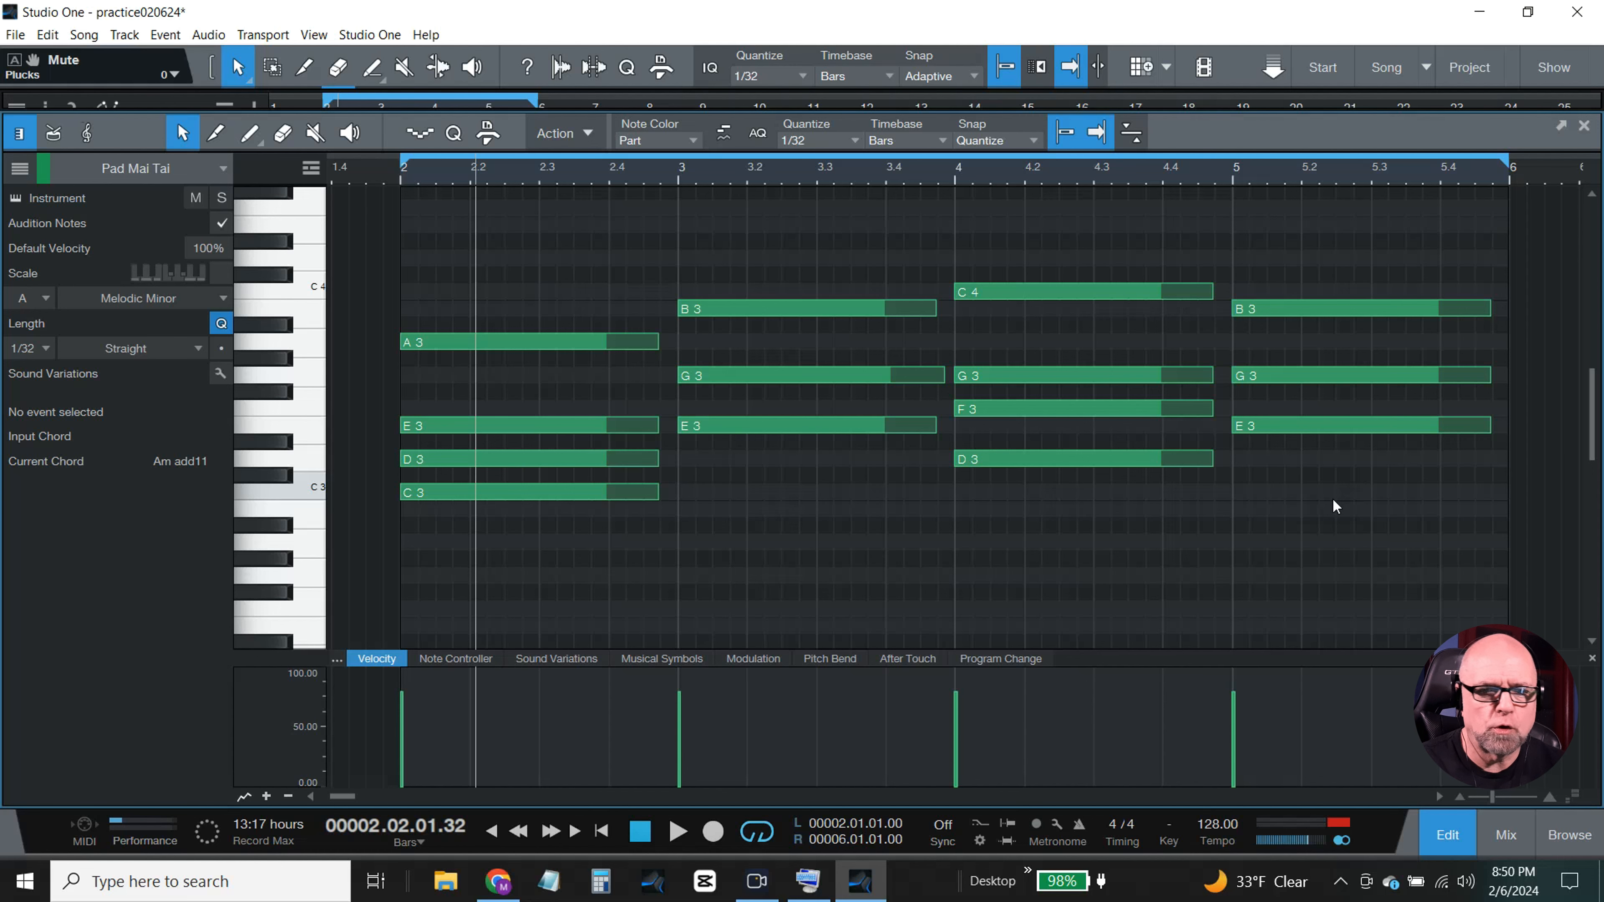
pyautogui.click(1433, 816)
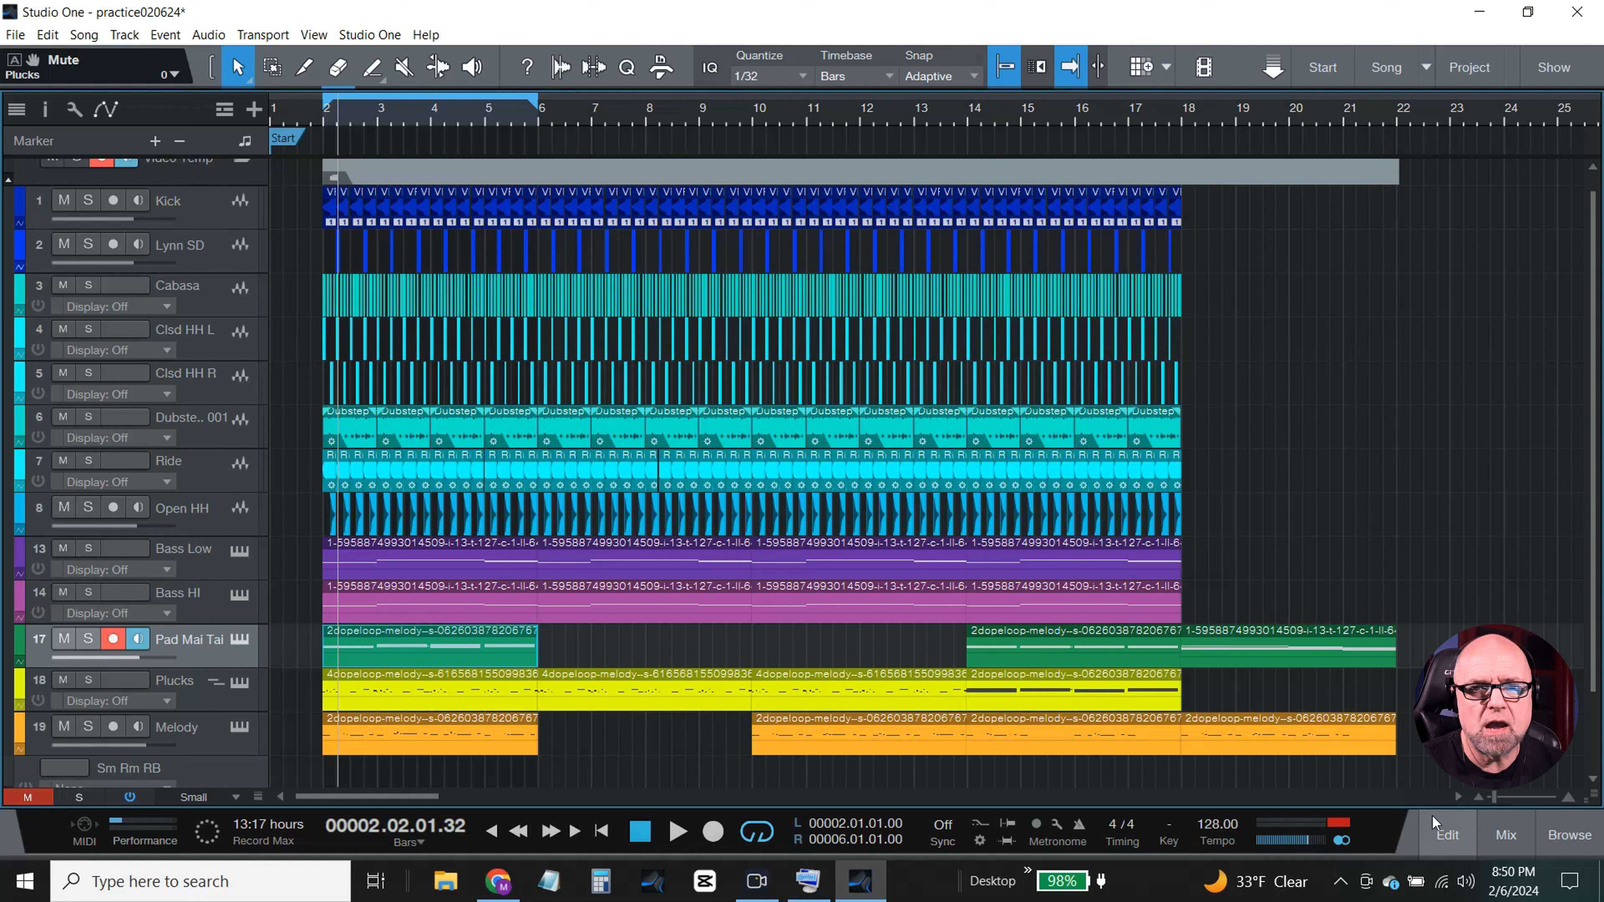
# - Play the full arrangement loop with the mixer displayed, and stop playback
pyautogui.click(676, 842)
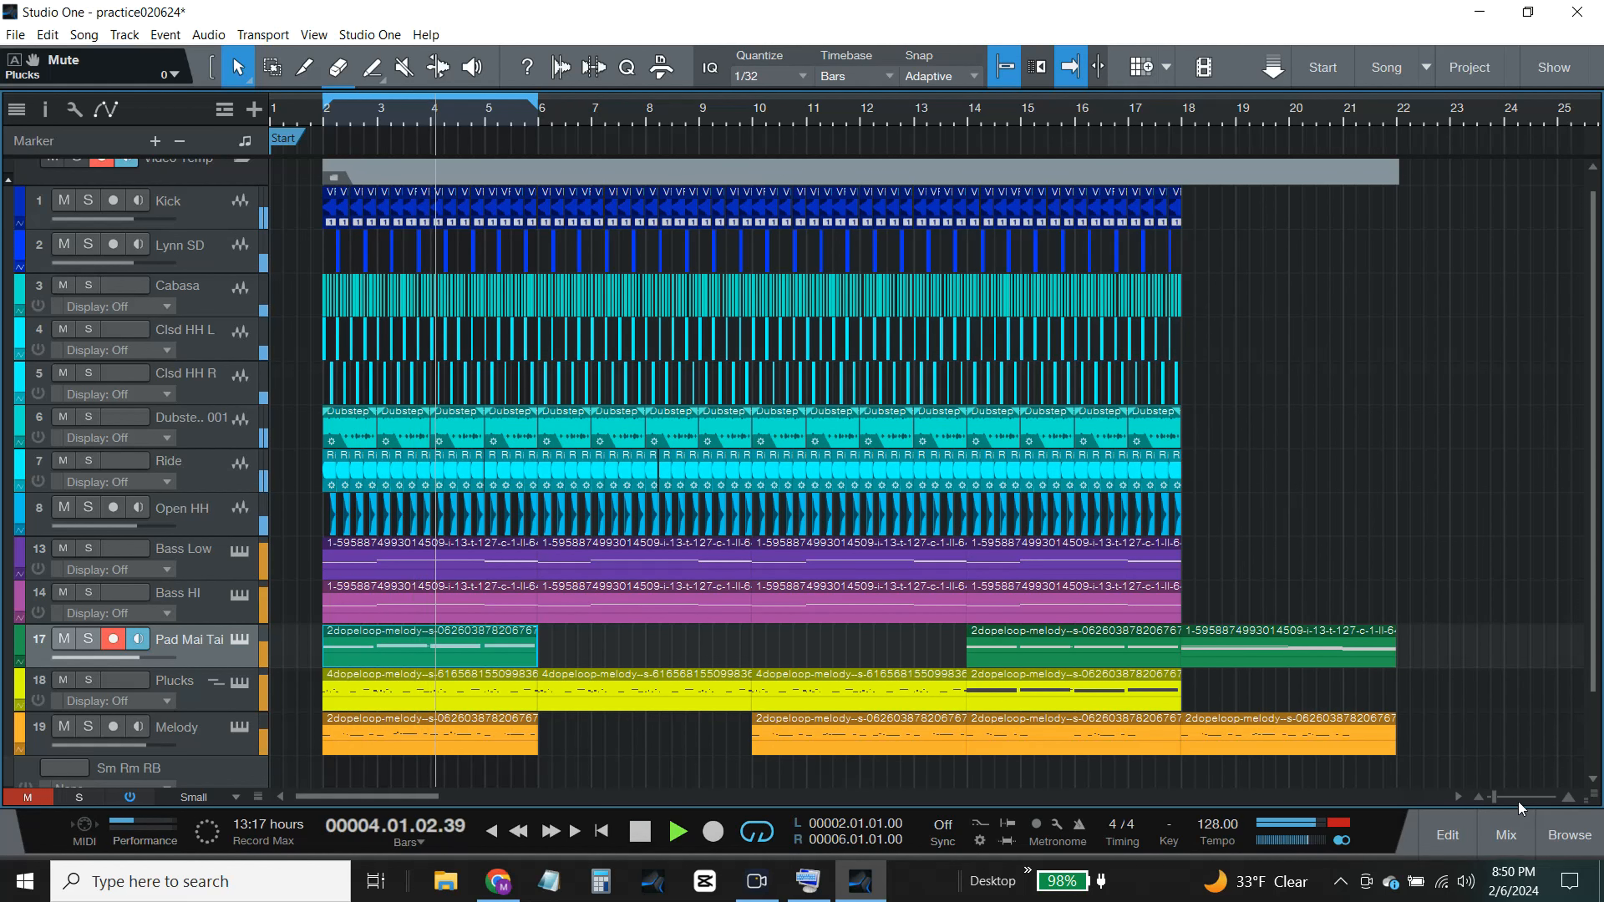
pyautogui.click(1494, 842)
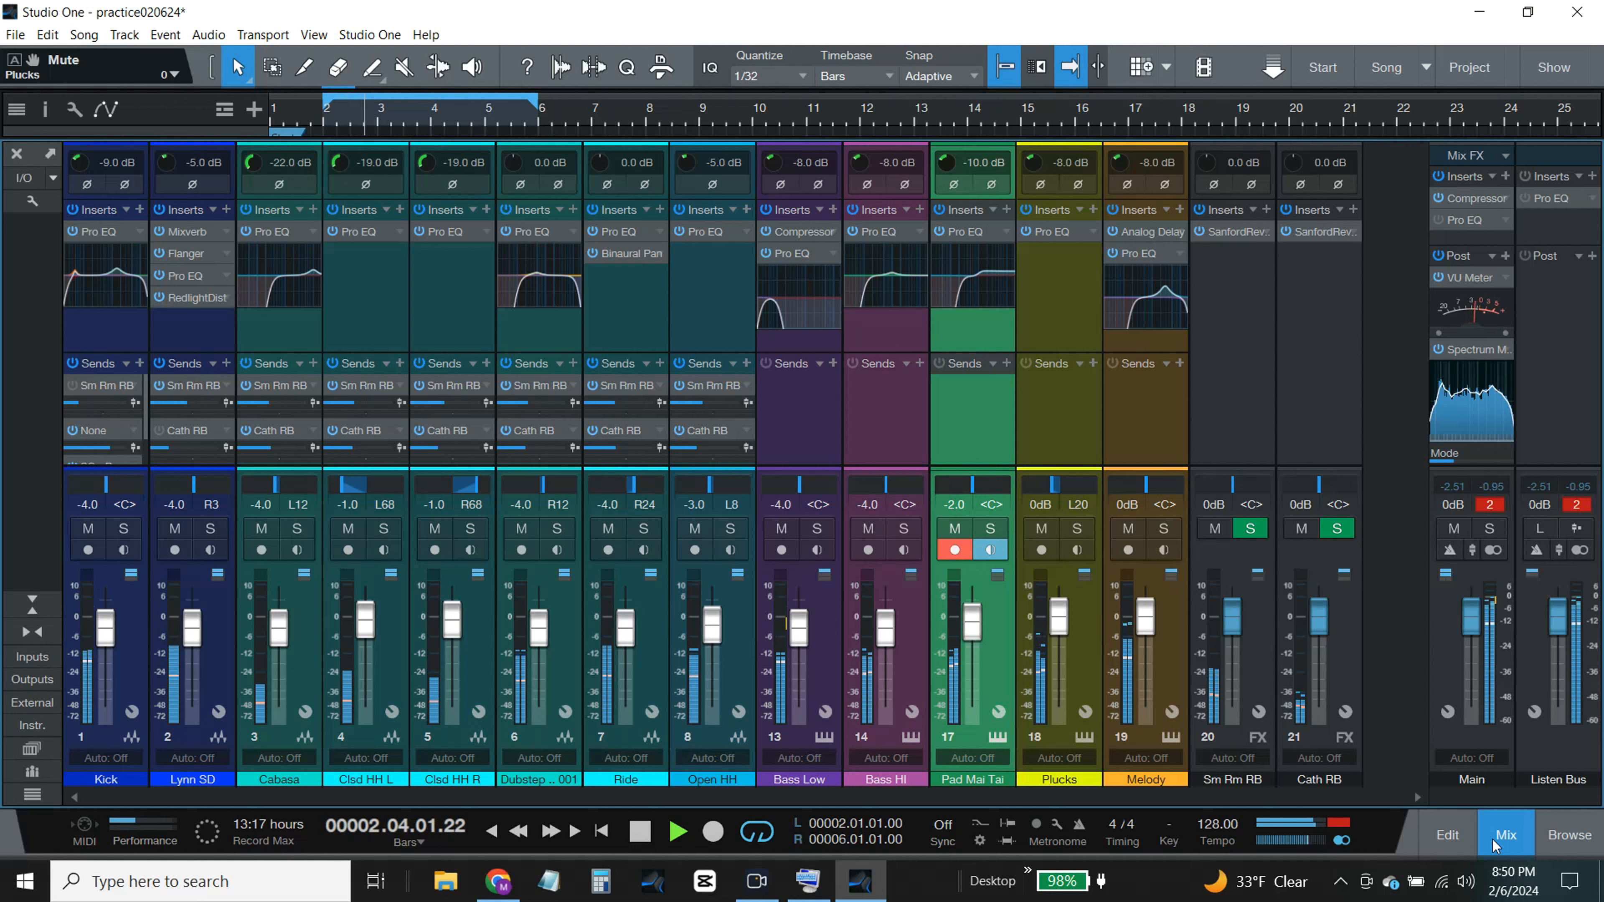
pyautogui.click(640, 832)
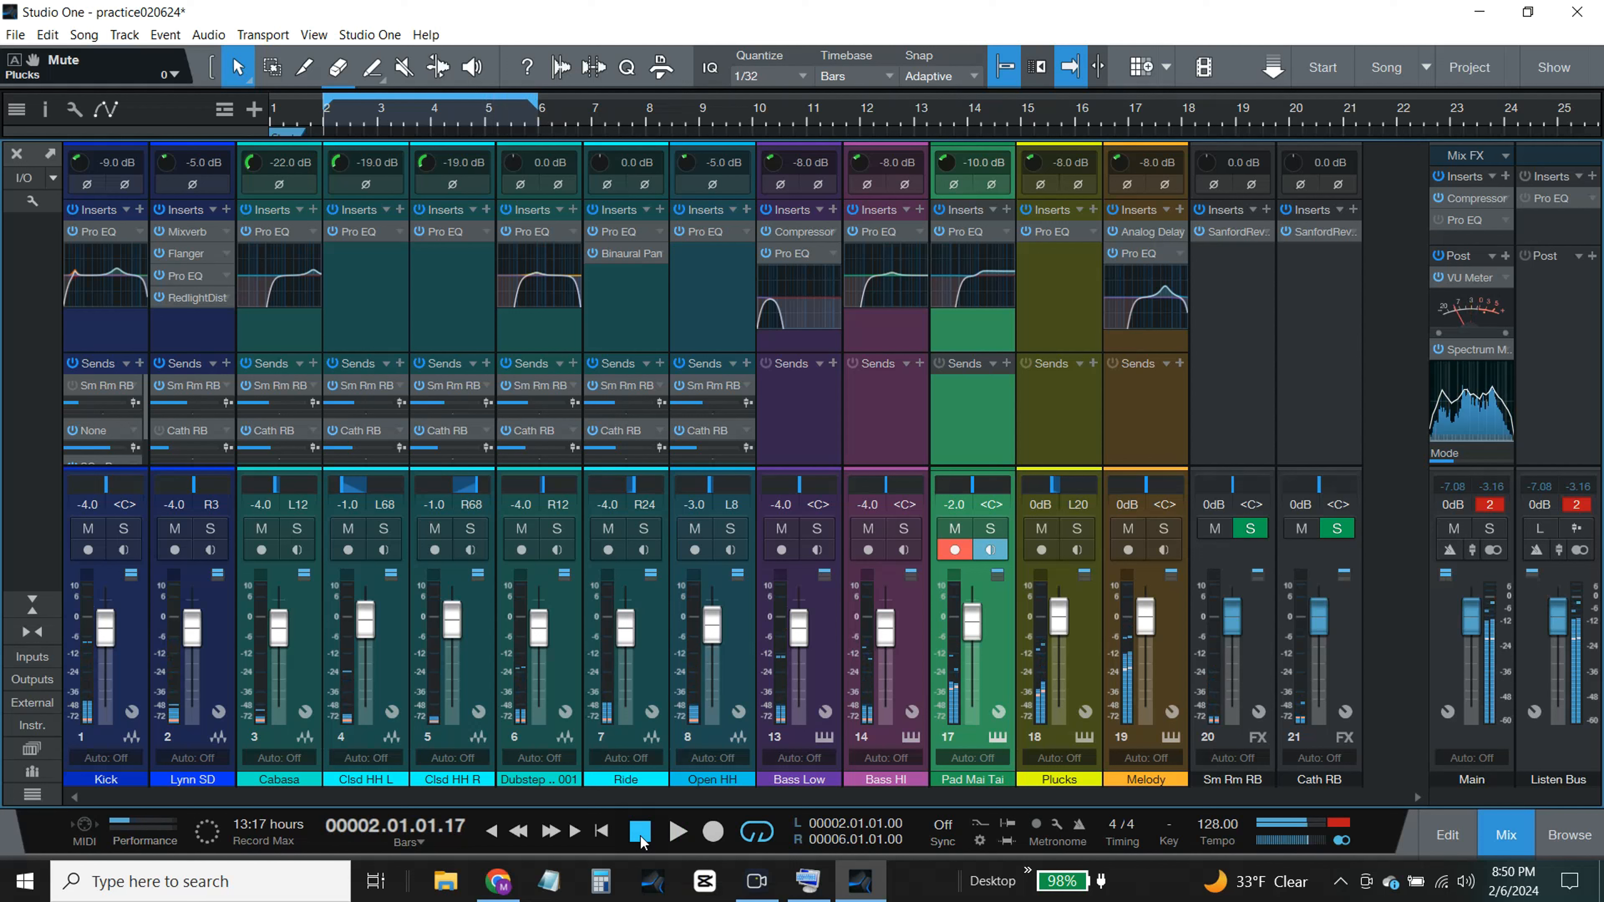